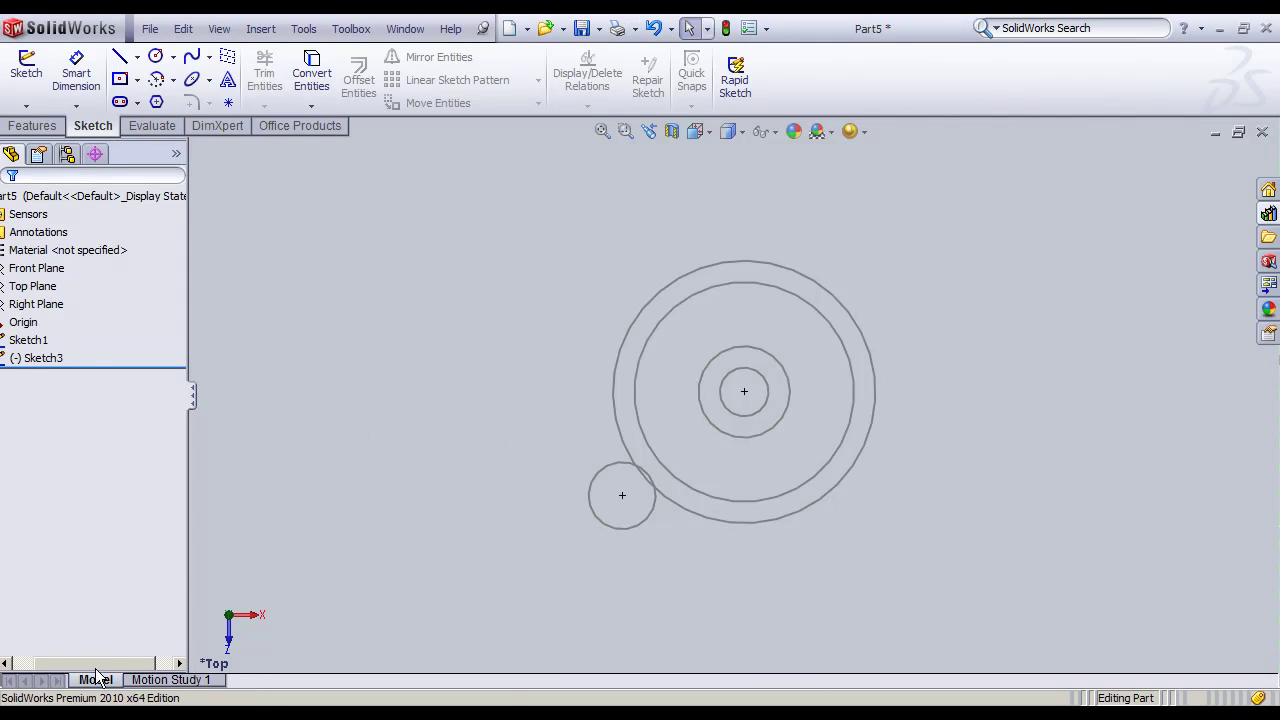
Step: Inspect Sketch1 and Sketch3 with their 34 and 40 dimensions in a tilted 3-D view
{"action": "middle_click_drag", "start_coordinate": [497, 494], "coordinate": [716, 378]}
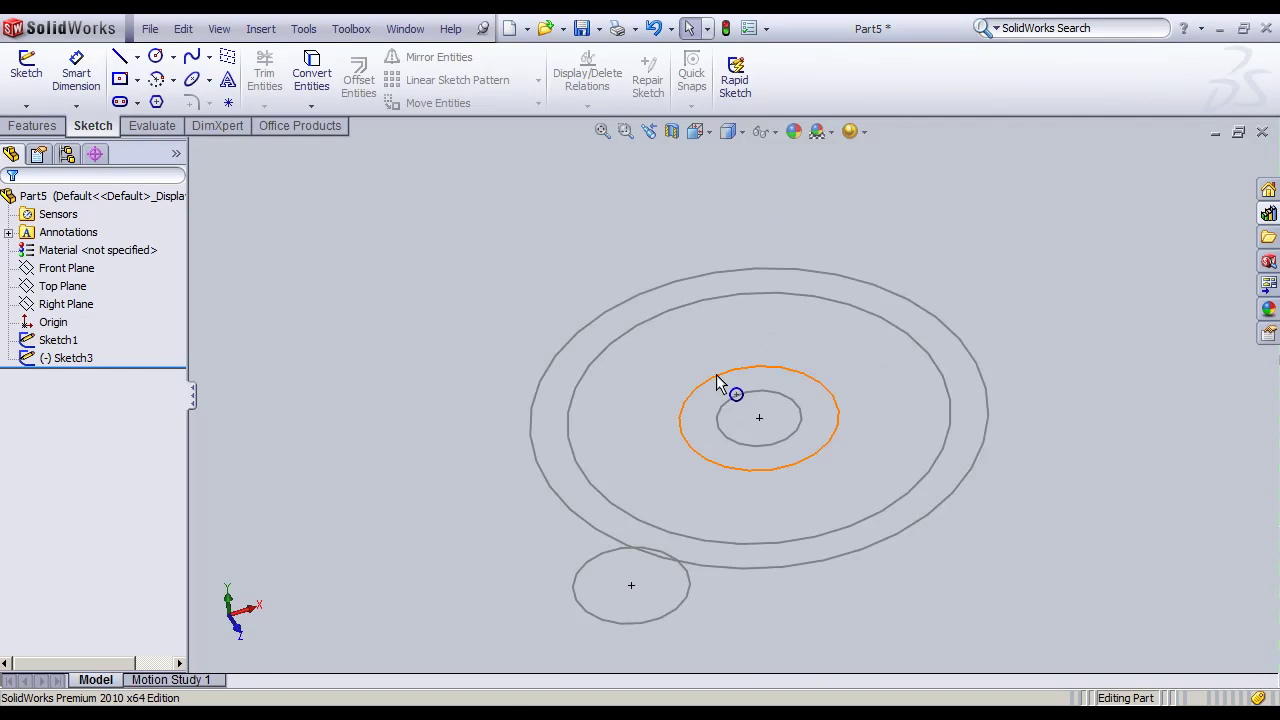
{"action": "left_click", "coordinate": [58, 340]}
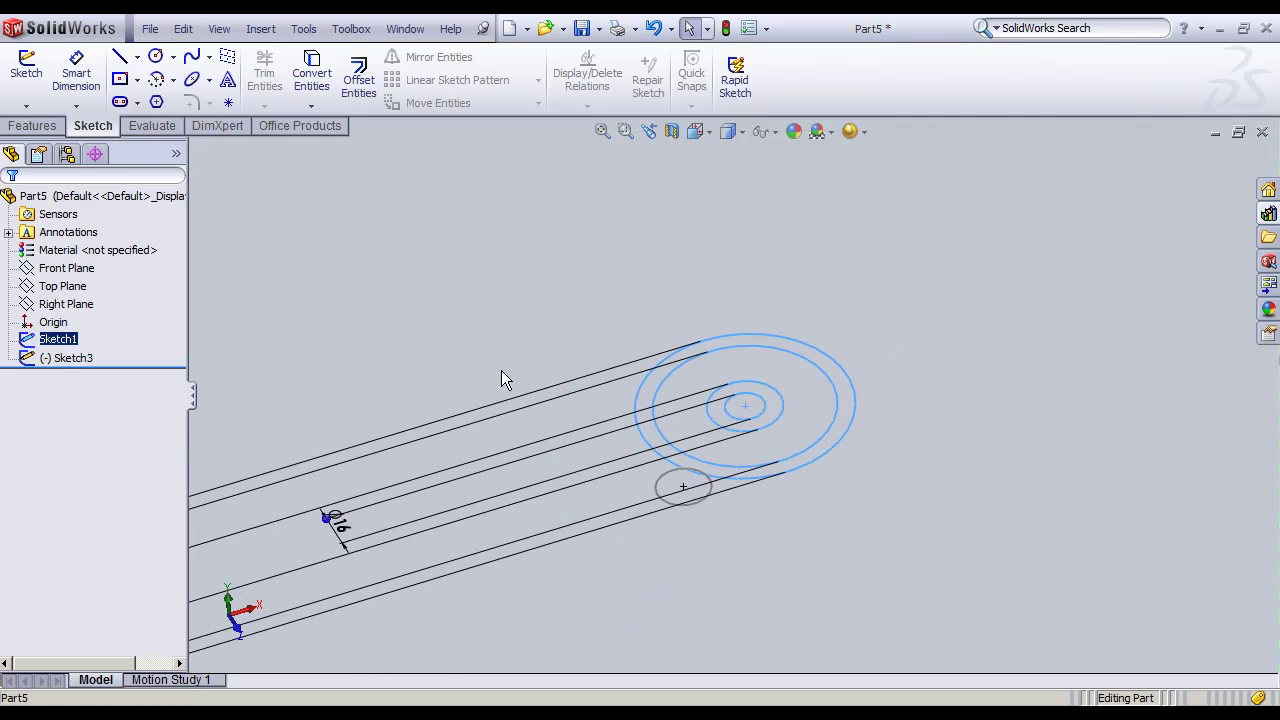
{"action": "mouse_move", "coordinate": [532, 447]}
{"action": "middle_mouse_down"}
{"action": "mouse_move", "coordinate": [650, 487]}
{"action": "mouse_move", "coordinate": [573, 465]}
{"action": "middle_mouse_up"}
{"action": "scroll", "coordinate": [573, 465], "scroll_direction": "up", "scroll_amount": 1}
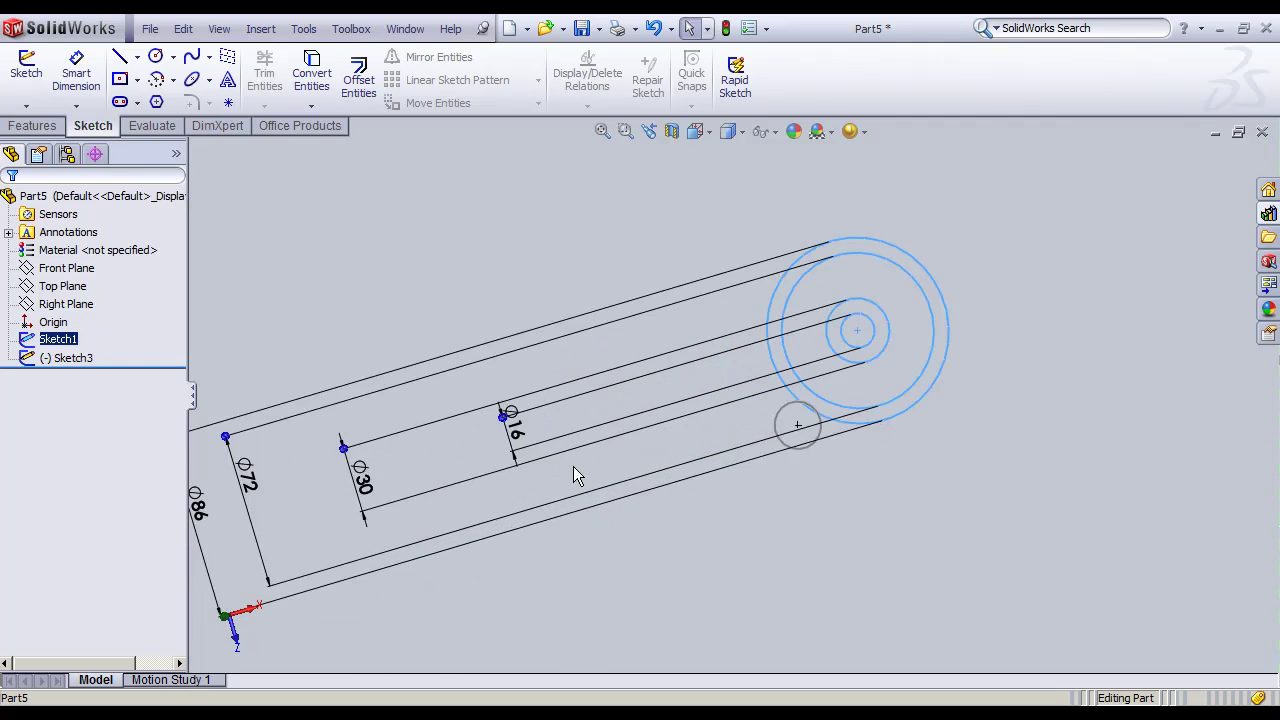
{"action": "scroll", "coordinate": [573, 465], "scroll_direction": "down", "scroll_amount": 1}
{"action": "left_click", "coordinate": [66, 357]}
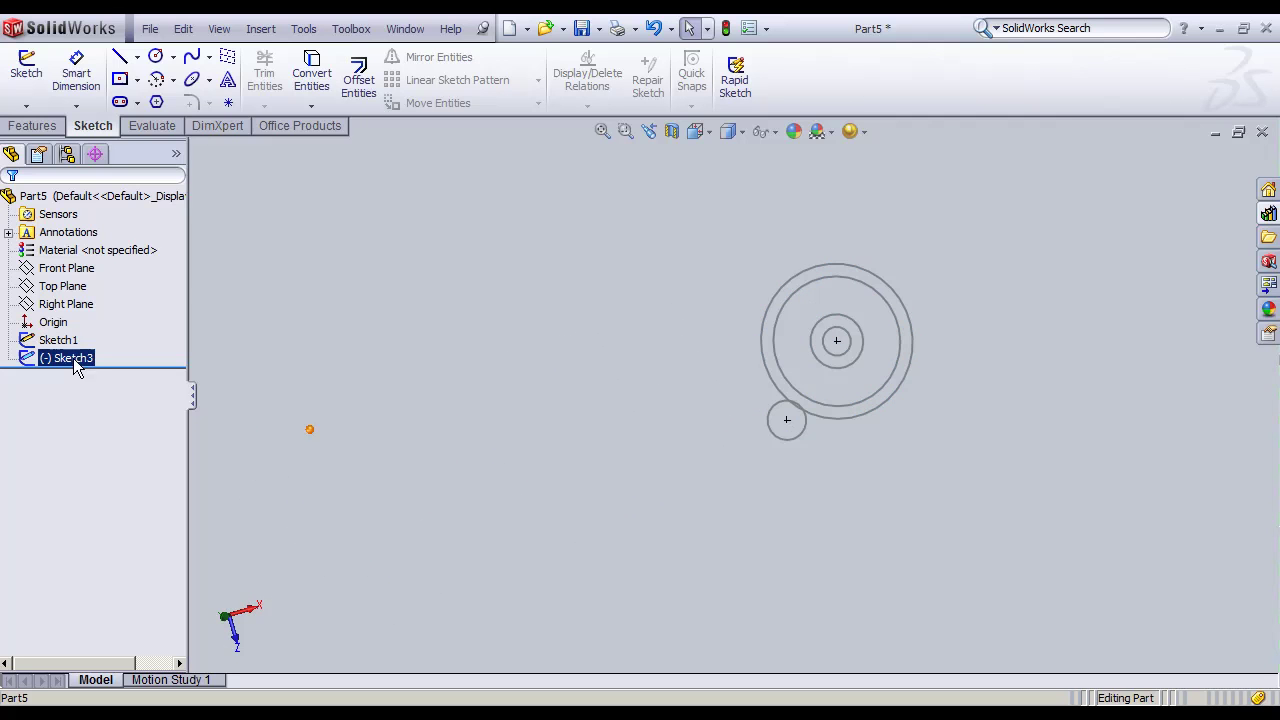
{"action": "mouse_move", "coordinate": [790, 420]}
{"action": "middle_mouse_down"}
{"action": "mouse_move", "coordinate": [751, 466]}
{"action": "mouse_move", "coordinate": [720, 408]}
{"action": "middle_mouse_up"}
{"action": "left_click", "coordinate": [76, 75]}
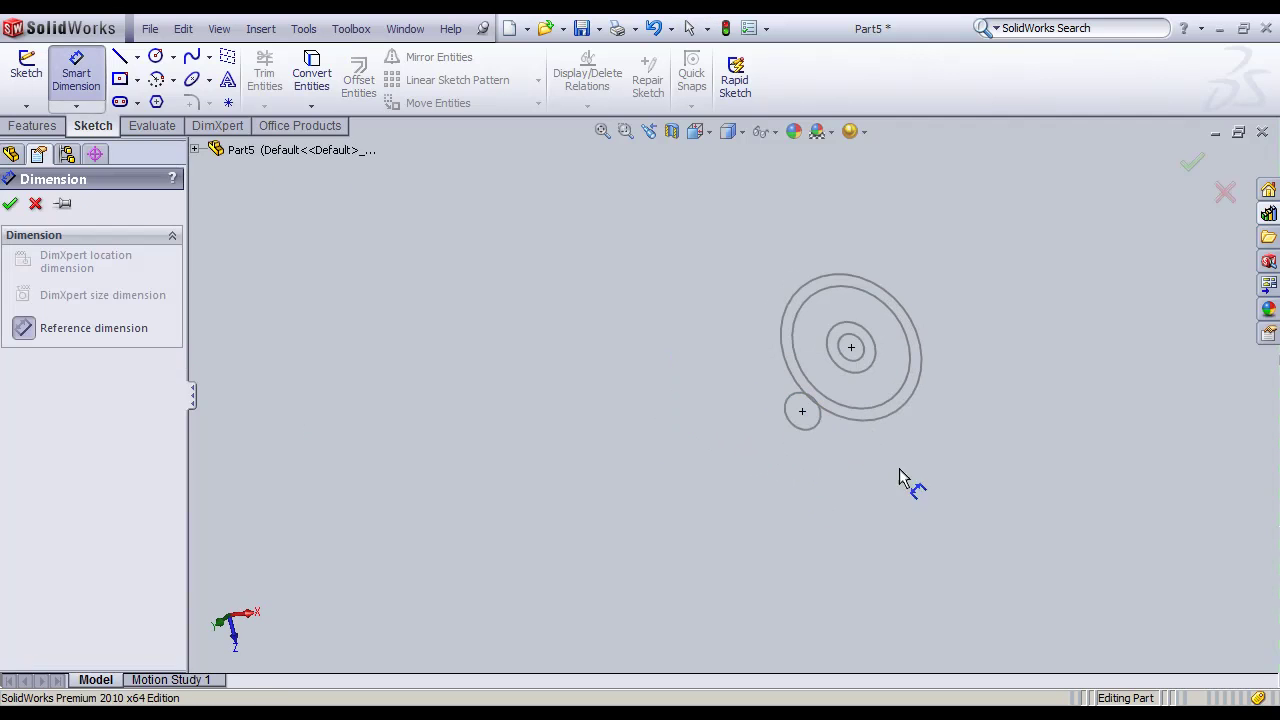
{"action": "left_click", "coordinate": [1226, 193]}
{"action": "left_click", "coordinate": [816, 427]}
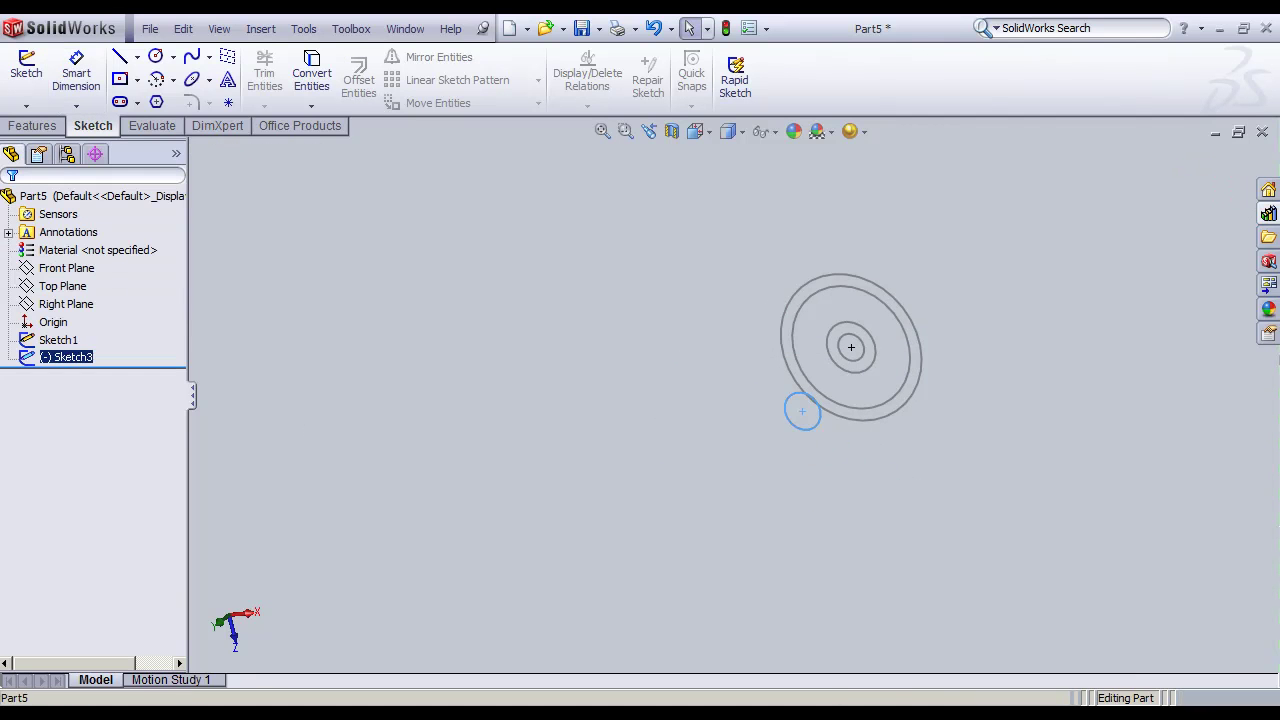
Step: Give Sketch3's small circle a Ø20 mm diameter dimension and exit the sketch
{"action": "left_click", "coordinate": [875, 352]}
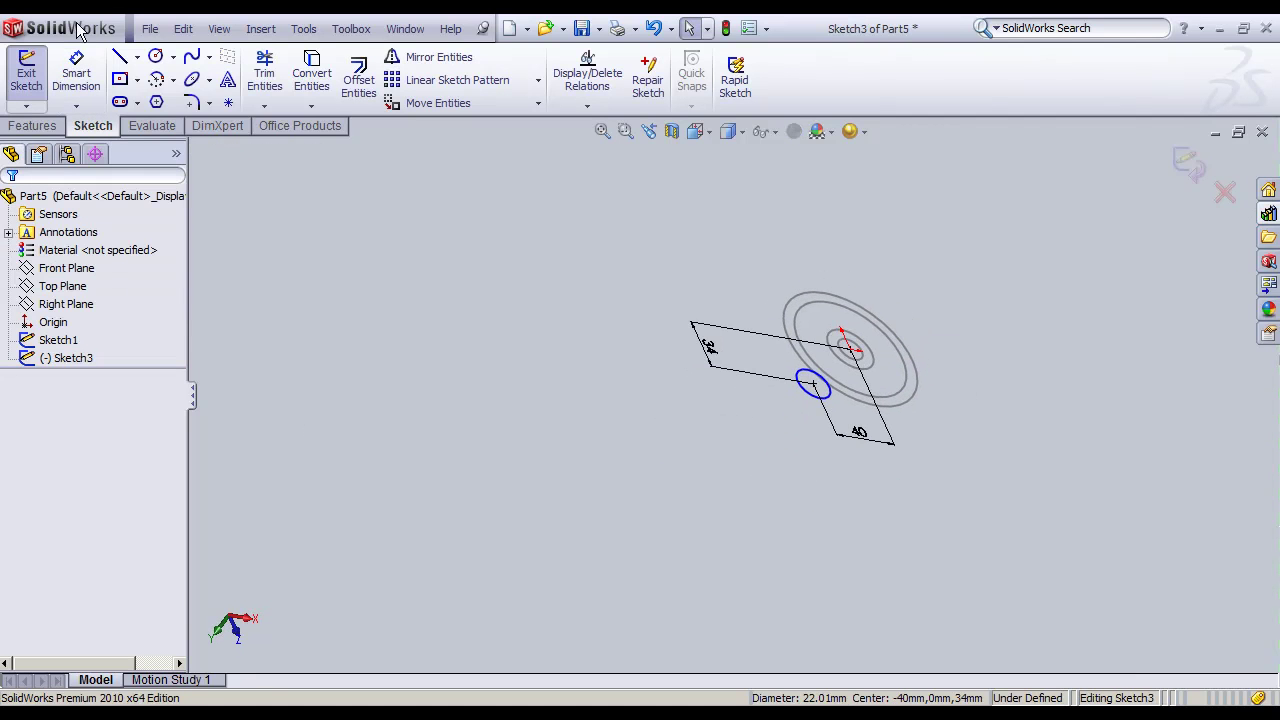
{"action": "left_click", "coordinate": [812, 403]}
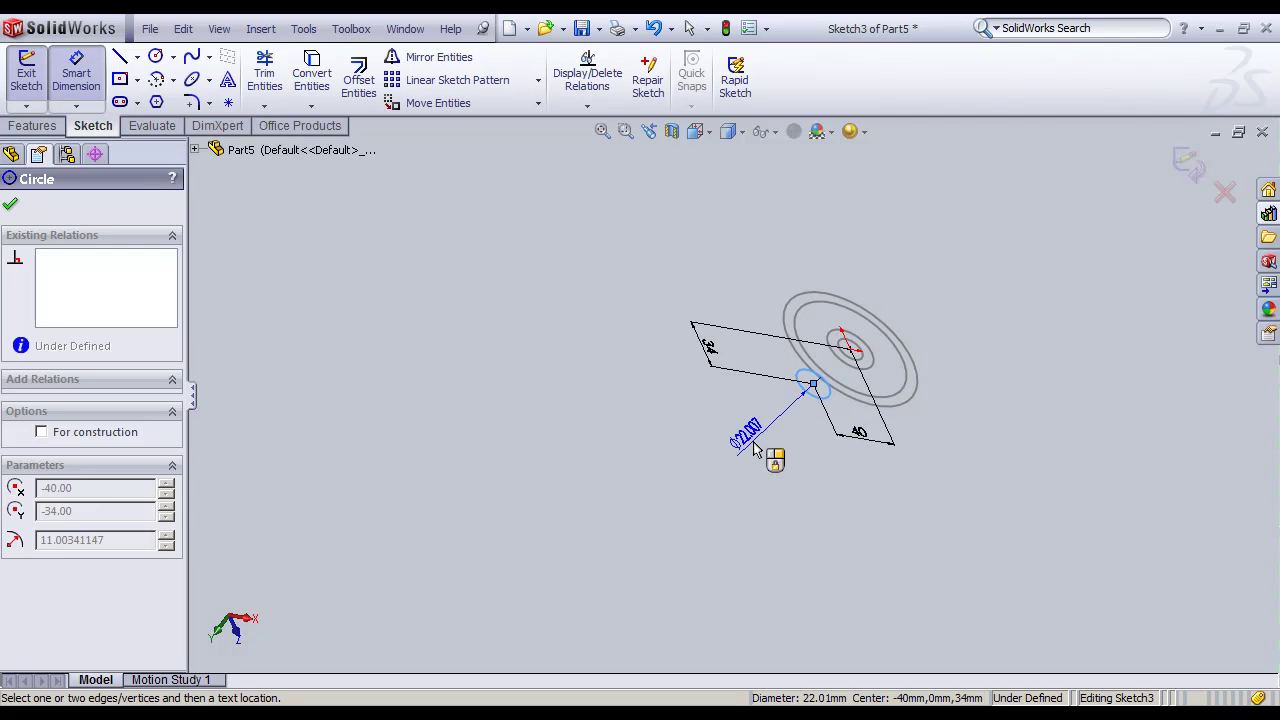
{"action": "left_click", "coordinate": [770, 462]}
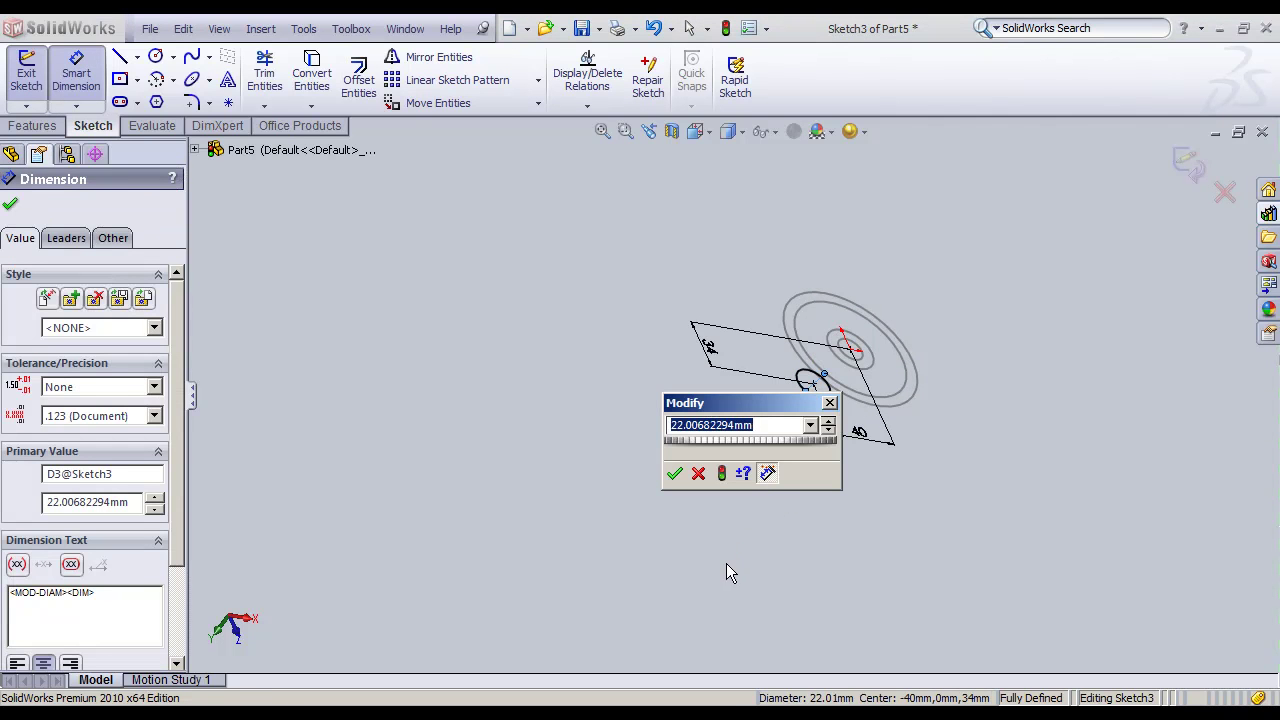
{"action": "type", "text": "20"}
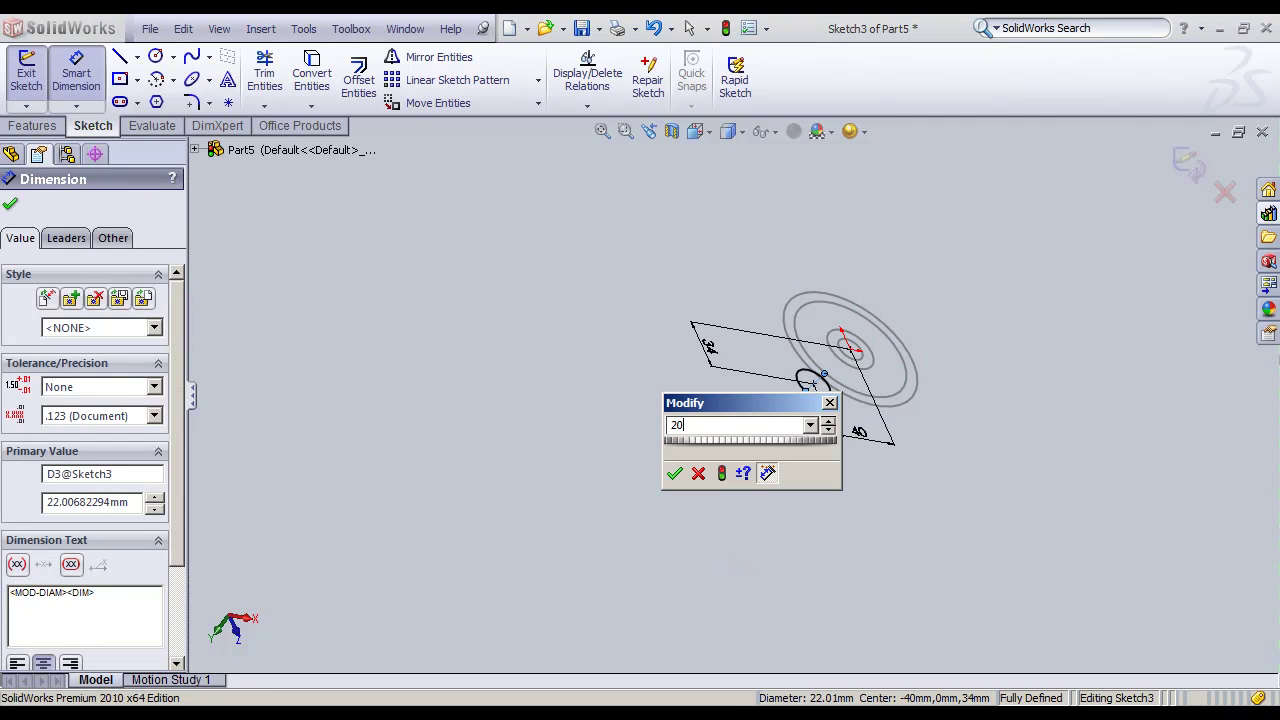
{"action": "key", "text": "Return"}
{"action": "mouse_move", "coordinate": [812, 388]}
{"action": "middle_mouse_down"}
{"action": "mouse_move", "coordinate": [905, 370]}
{"action": "mouse_move", "coordinate": [908, 396]}
{"action": "mouse_move", "coordinate": [960, 177]}
{"action": "middle_mouse_up"}
{"action": "scroll", "coordinate": [905, 370], "scroll_direction": "up", "scroll_amount": 5}
{"action": "scroll", "coordinate": [982, 272], "scroll_direction": "down", "scroll_amount": 3}
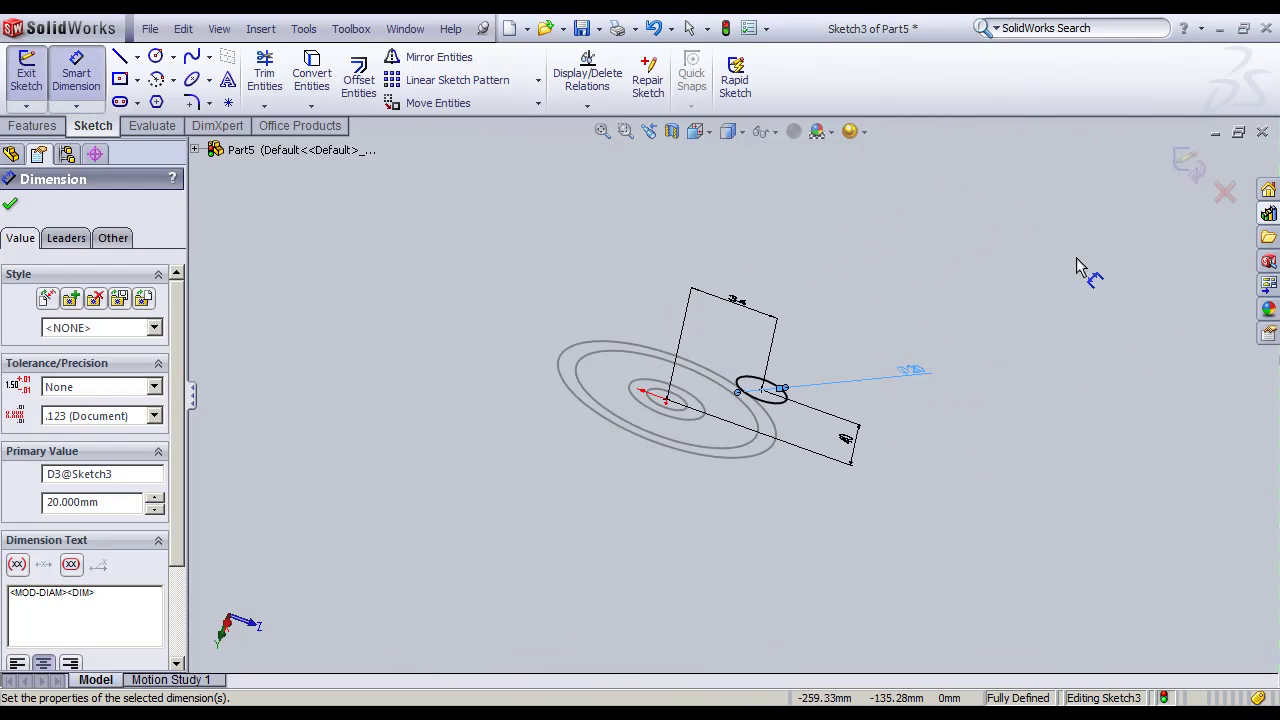
{"action": "left_click", "coordinate": [1186, 163]}
{"action": "mouse_move", "coordinate": [700, 420]}
{"action": "middle_mouse_down"}
{"action": "mouse_move", "coordinate": [658, 572]}
{"action": "mouse_move", "coordinate": [809, 394]}
{"action": "mouse_move", "coordinate": [752, 411]}
{"action": "middle_mouse_up"}
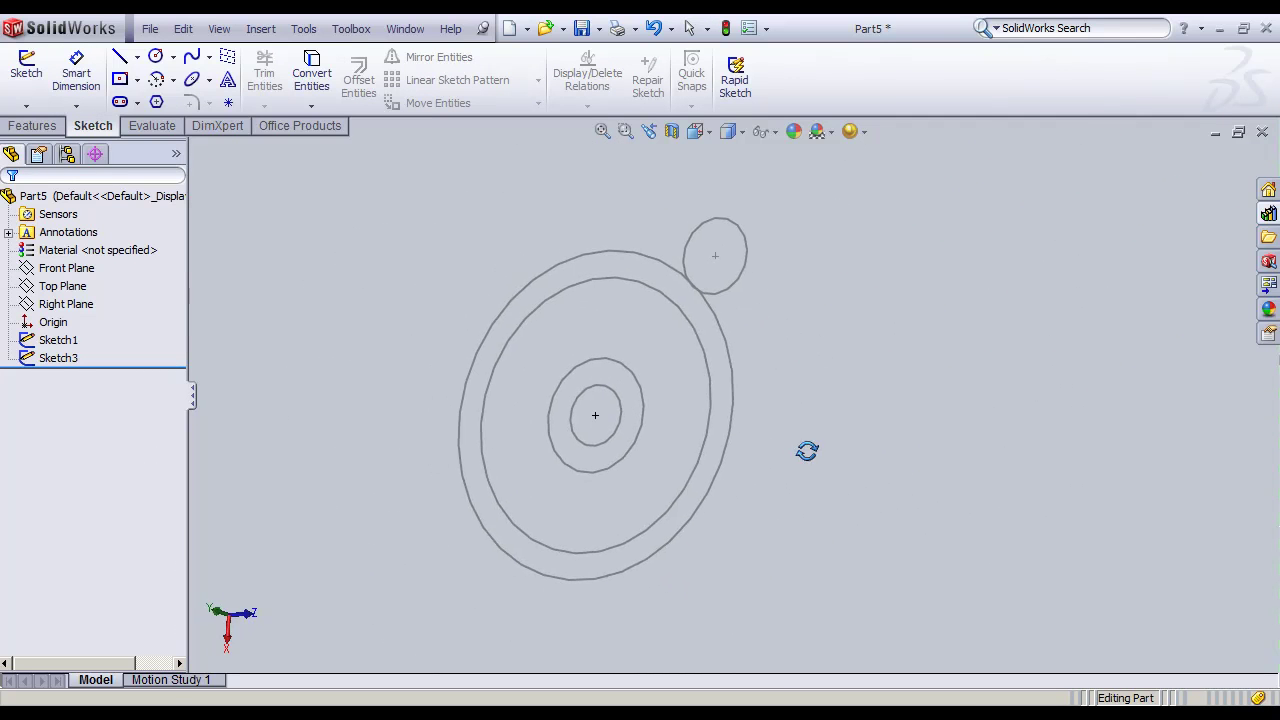
{"action": "left_click", "coordinate": [65, 345]}
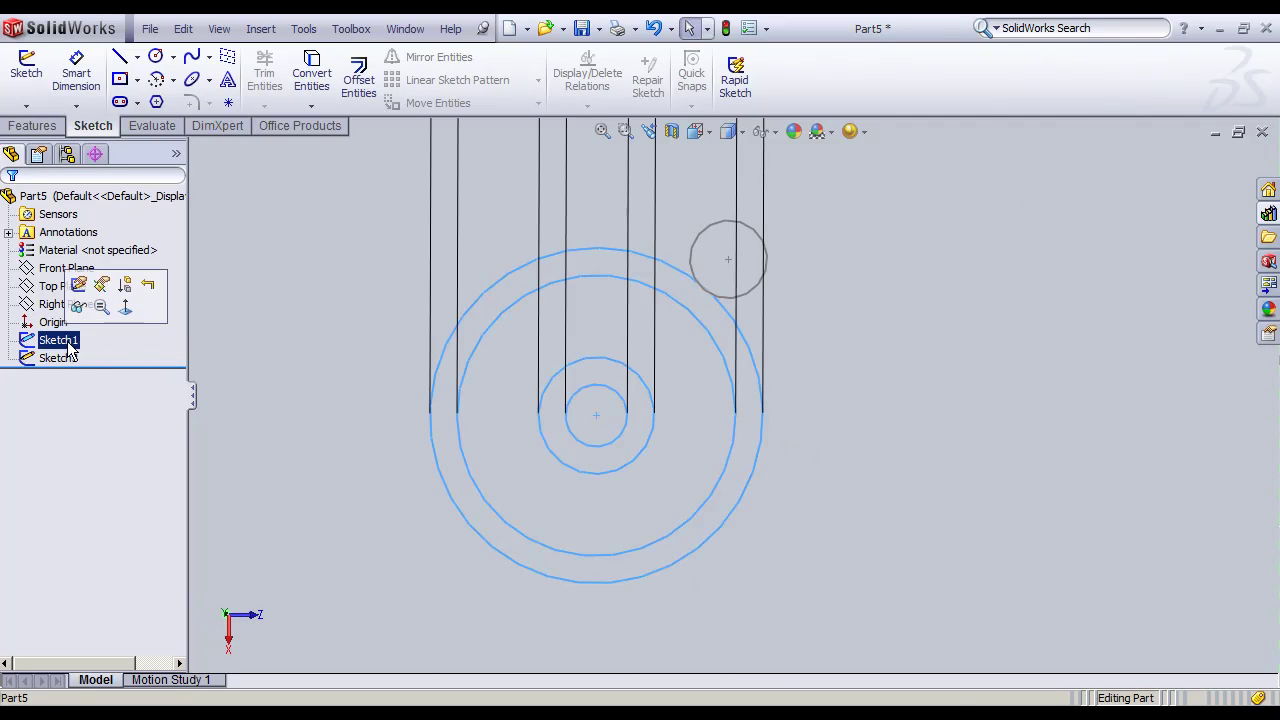
{"action": "middle_click_drag", "start_coordinate": [709, 413], "coordinate": [795, 239]}
{"action": "scroll", "coordinate": [752, 295], "scroll_direction": "down", "scroll_amount": 3}
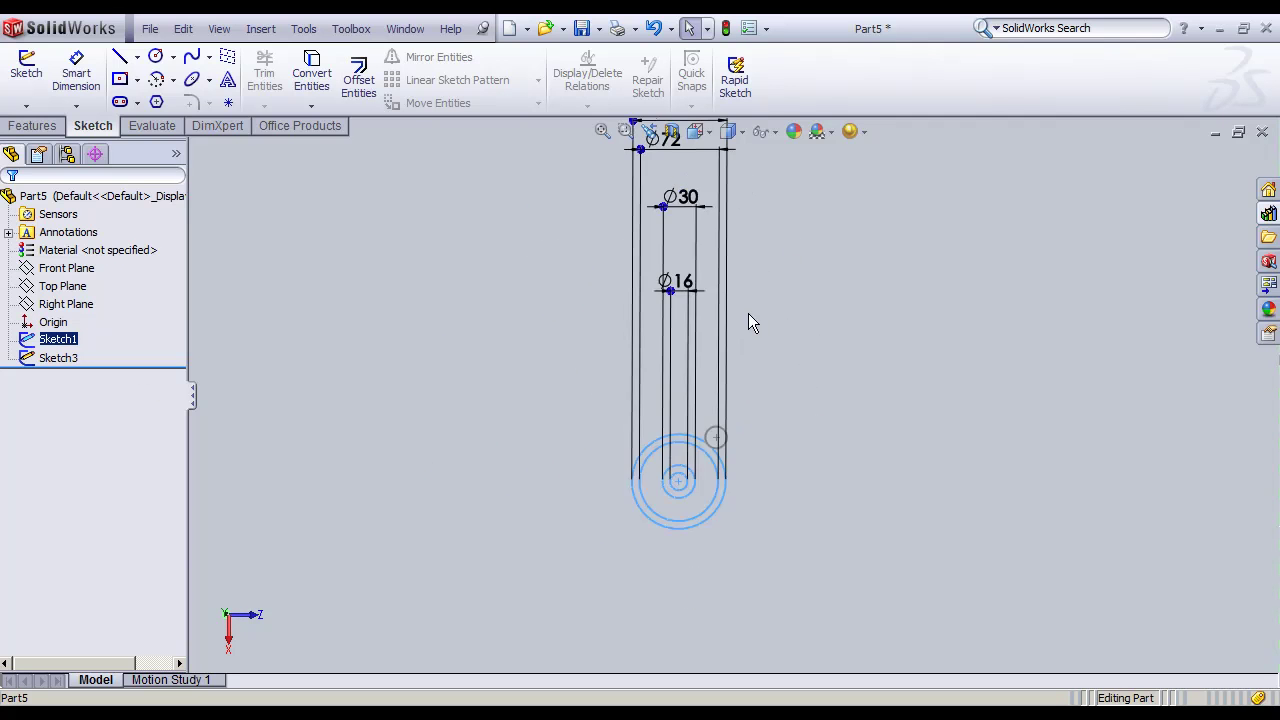
{"action": "left_click", "coordinate": [60, 358]}
{"action": "scroll", "coordinate": [983, 497], "scroll_direction": "down", "scroll_amount": 3}
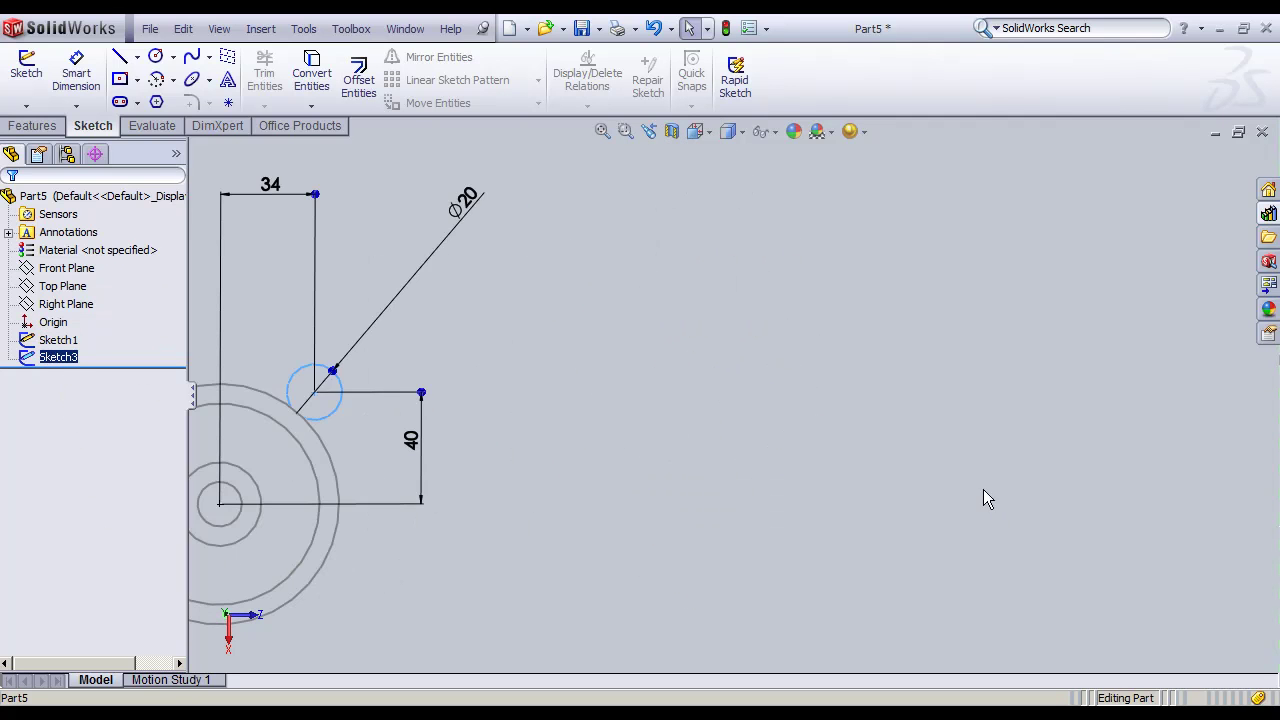
{"action": "key", "text": "z"}
{"action": "key", "text": "space"}
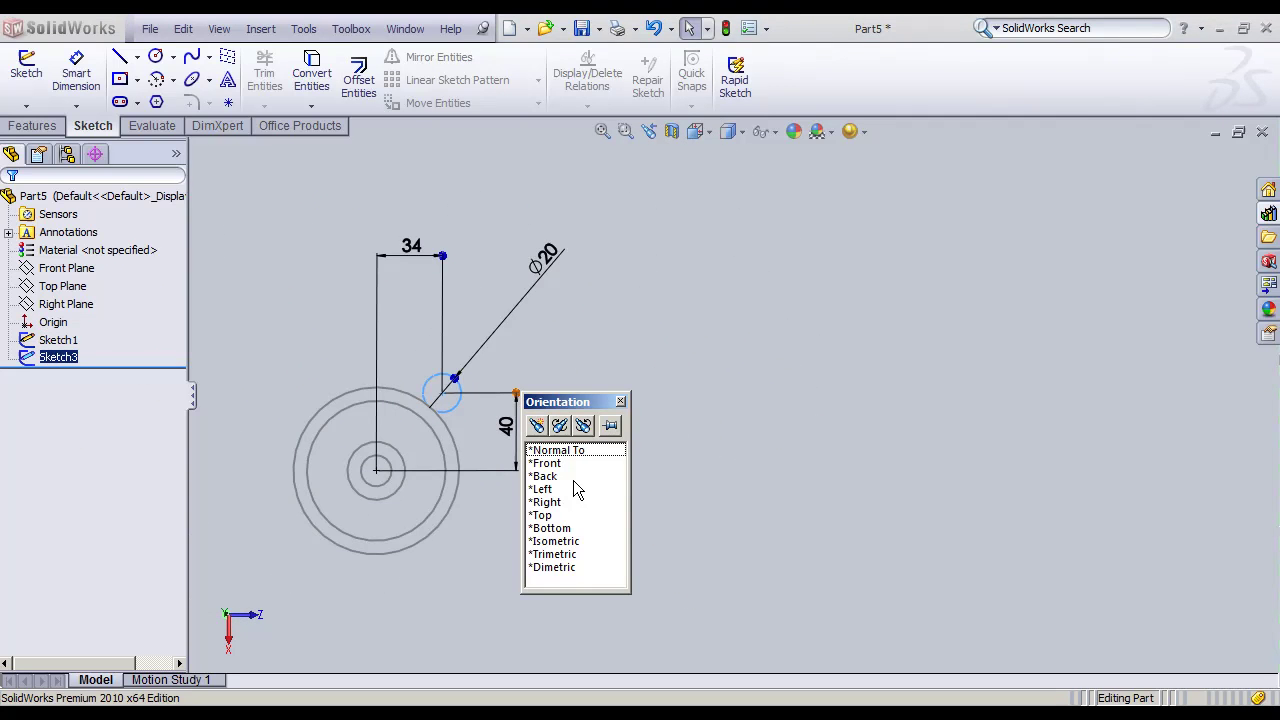
{"action": "left_click", "coordinate": [546, 515]}
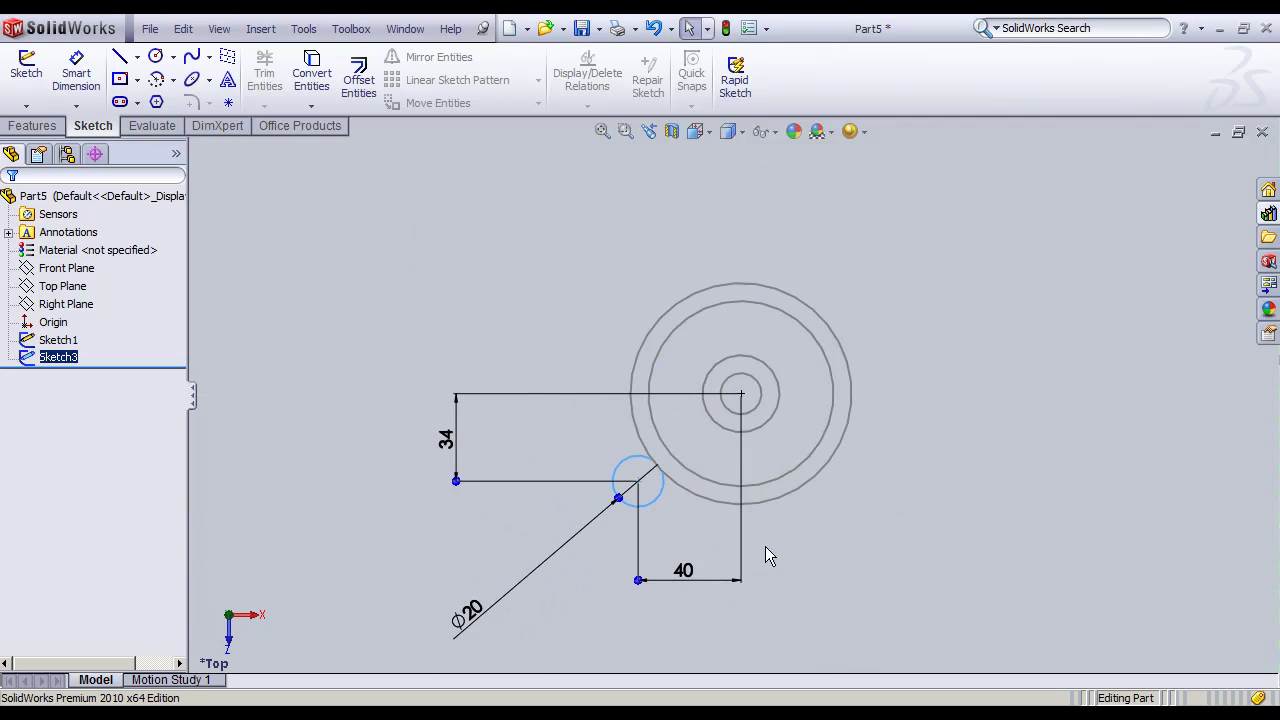
{"action": "middle_click_drag", "start_coordinate": [925, 497], "coordinate": [911, 277]}
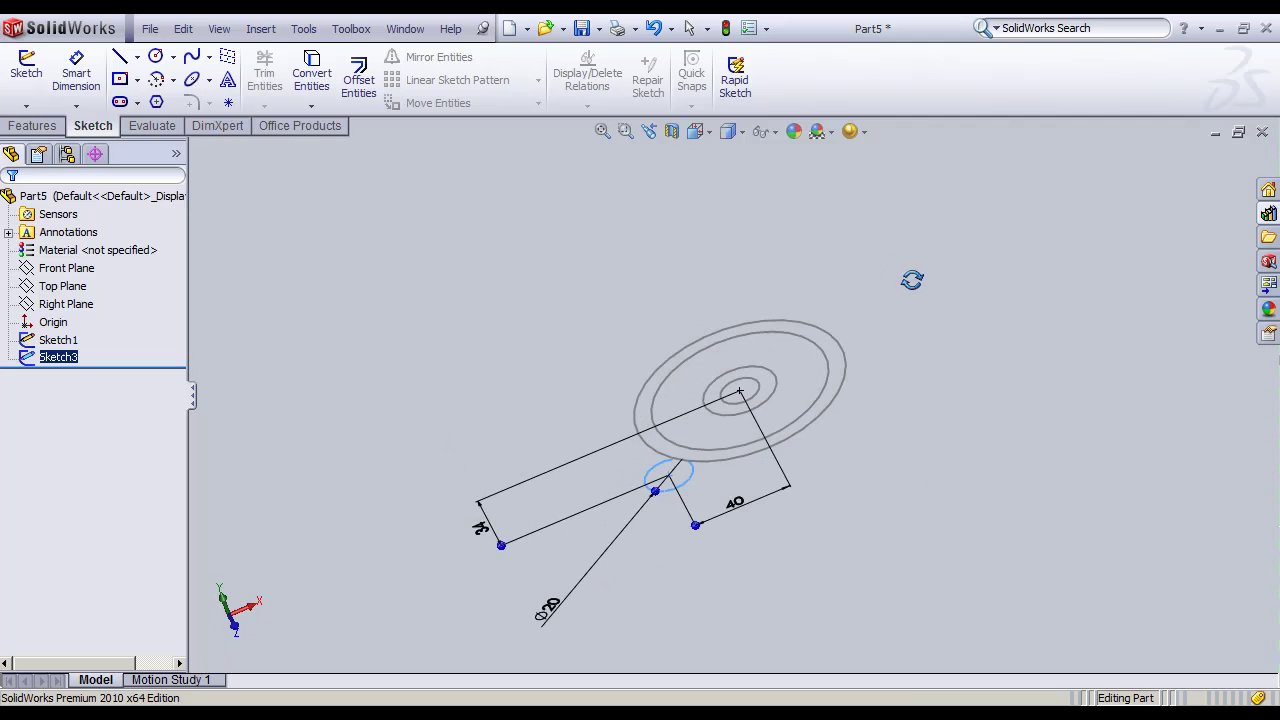
{"action": "left_click", "coordinate": [838, 340]}
Step: Extrude Sketch1's Ø86 outer contour 12 mm Blind into the Boss-Extrude3 disc
{"action": "left_click", "coordinate": [32, 125]}
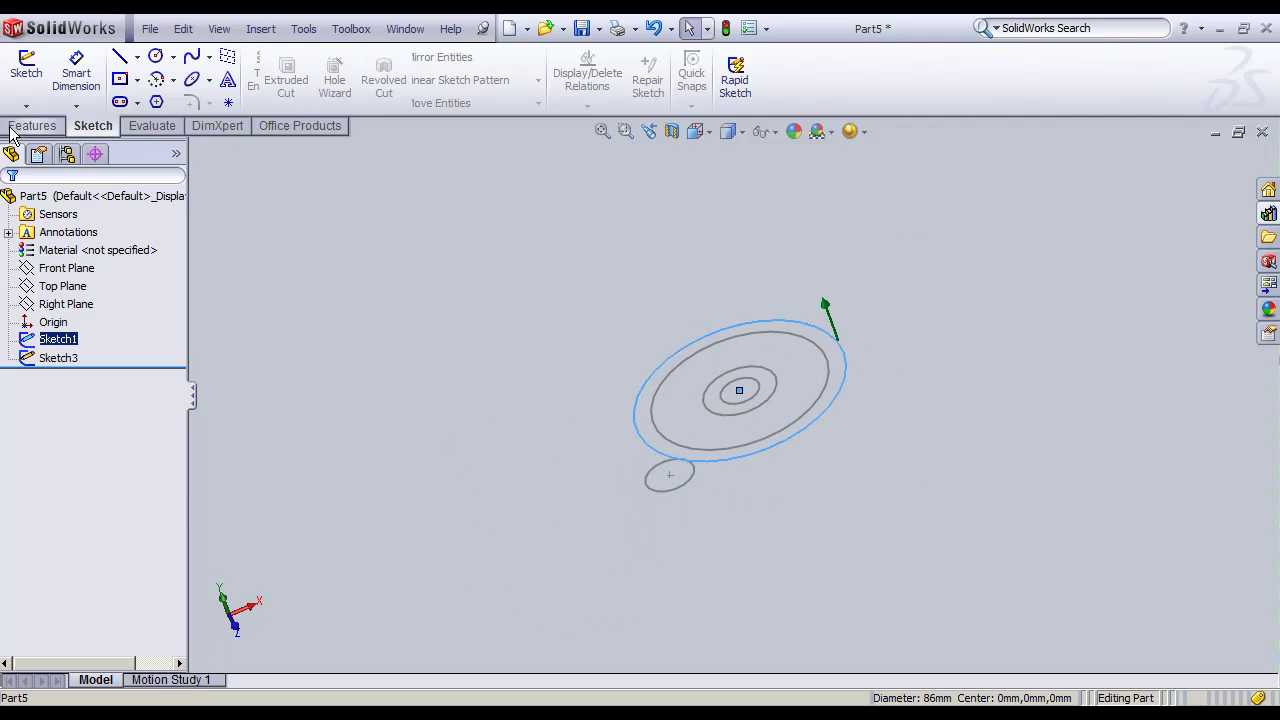
{"action": "left_click", "coordinate": [34, 78]}
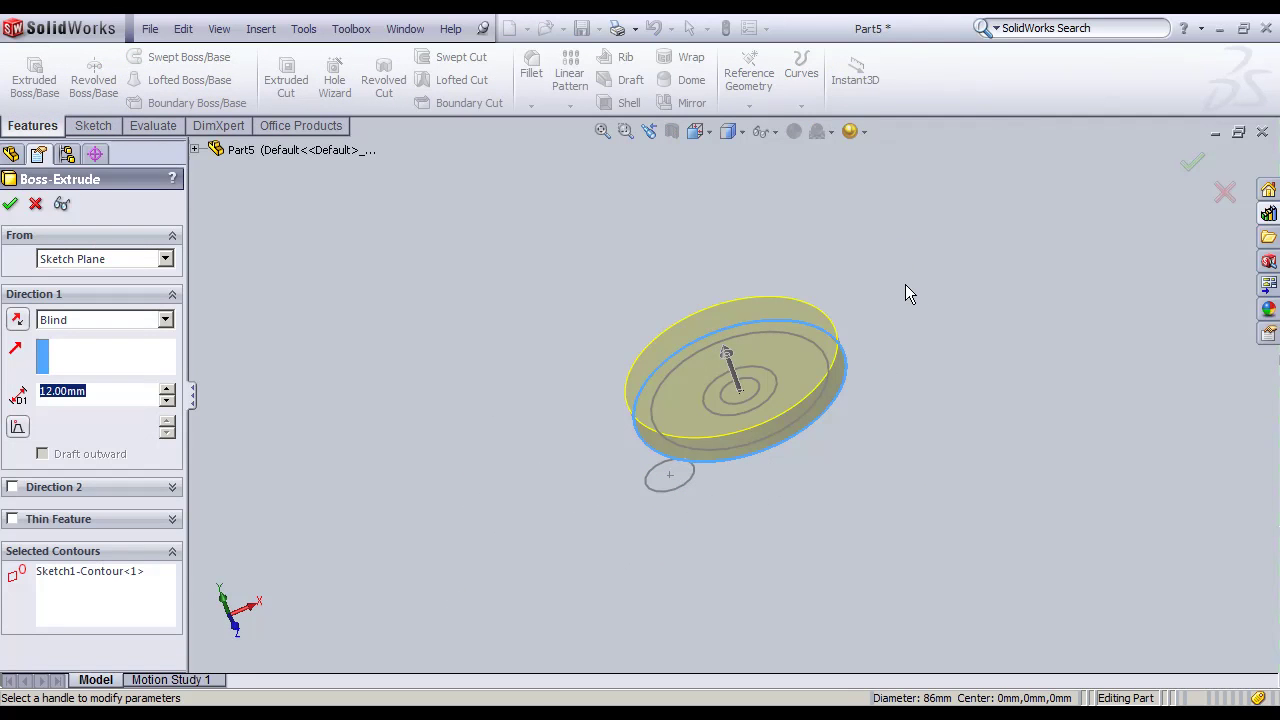
{"action": "middle_click_drag", "start_coordinate": [905, 284], "coordinate": [857, 386]}
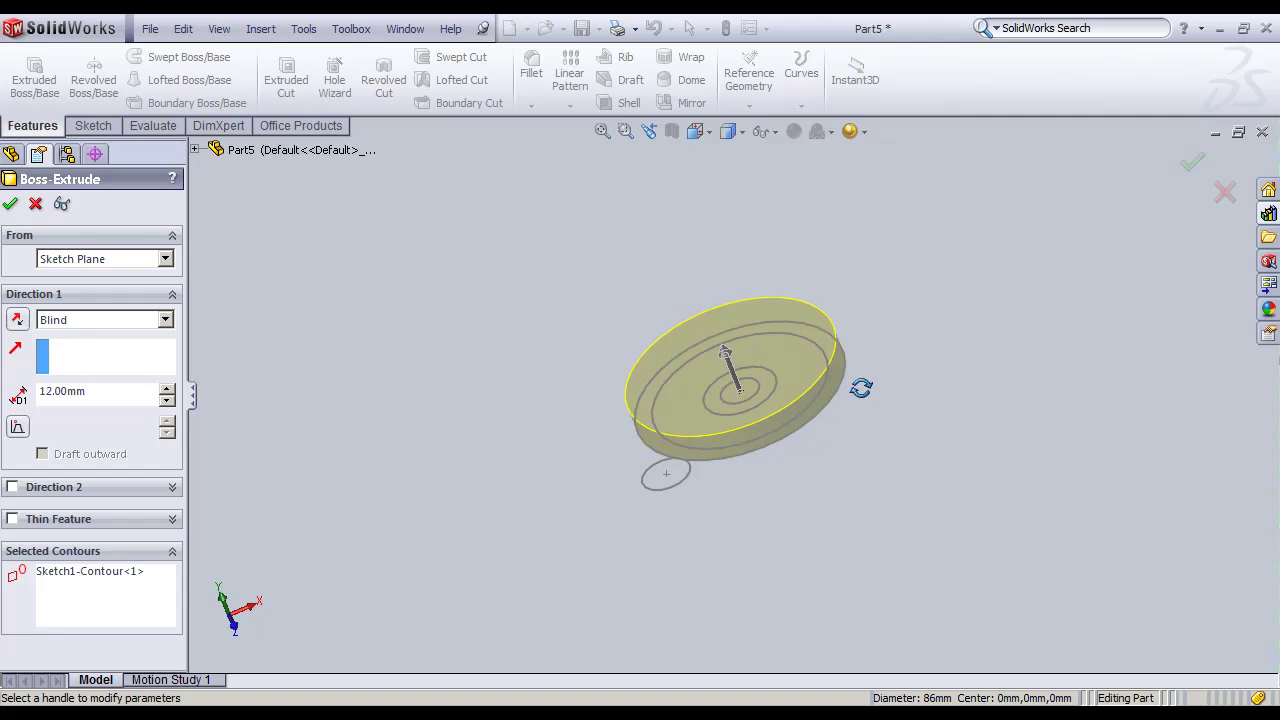
{"action": "left_click", "coordinate": [88, 329]}
{"action": "left_click", "coordinate": [78, 340]}
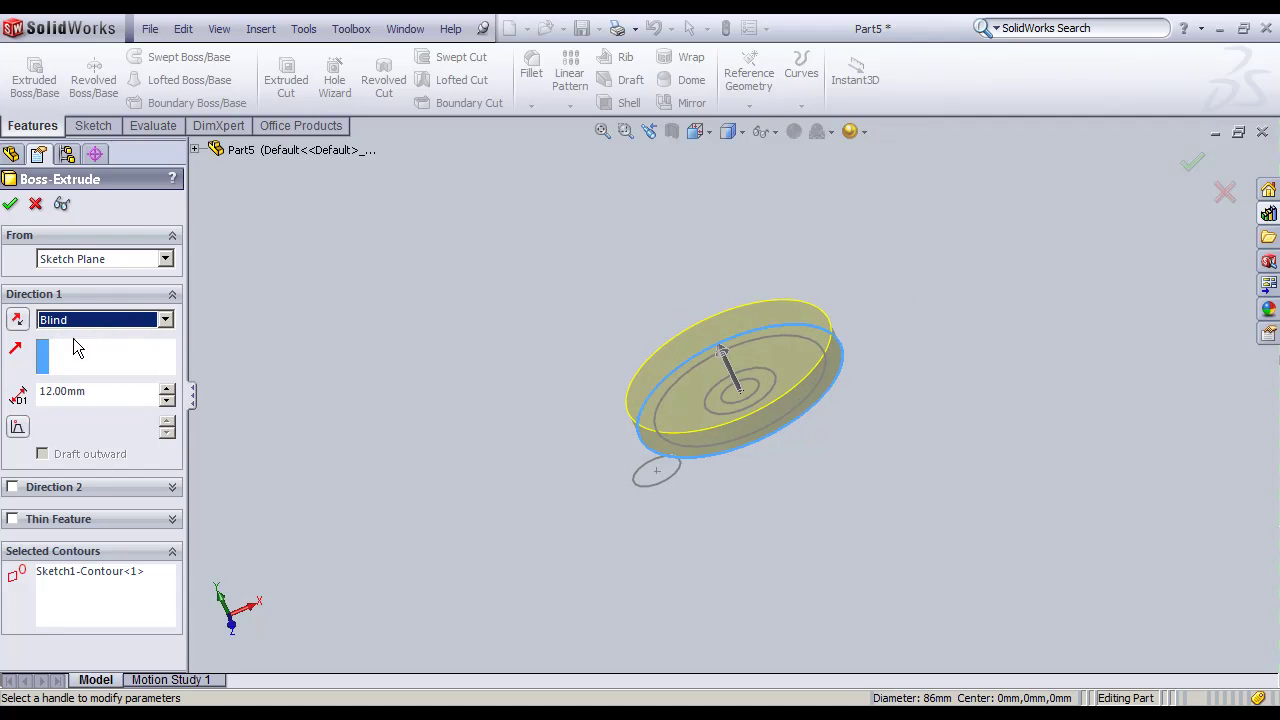
{"action": "left_click", "coordinate": [10, 204]}
{"action": "mouse_move", "coordinate": [870, 274]}
{"action": "middle_mouse_down"}
{"action": "mouse_move", "coordinate": [920, 271]}
{"action": "mouse_move", "coordinate": [945, 174]}
{"action": "mouse_move", "coordinate": [820, 366]}
{"action": "middle_mouse_up"}
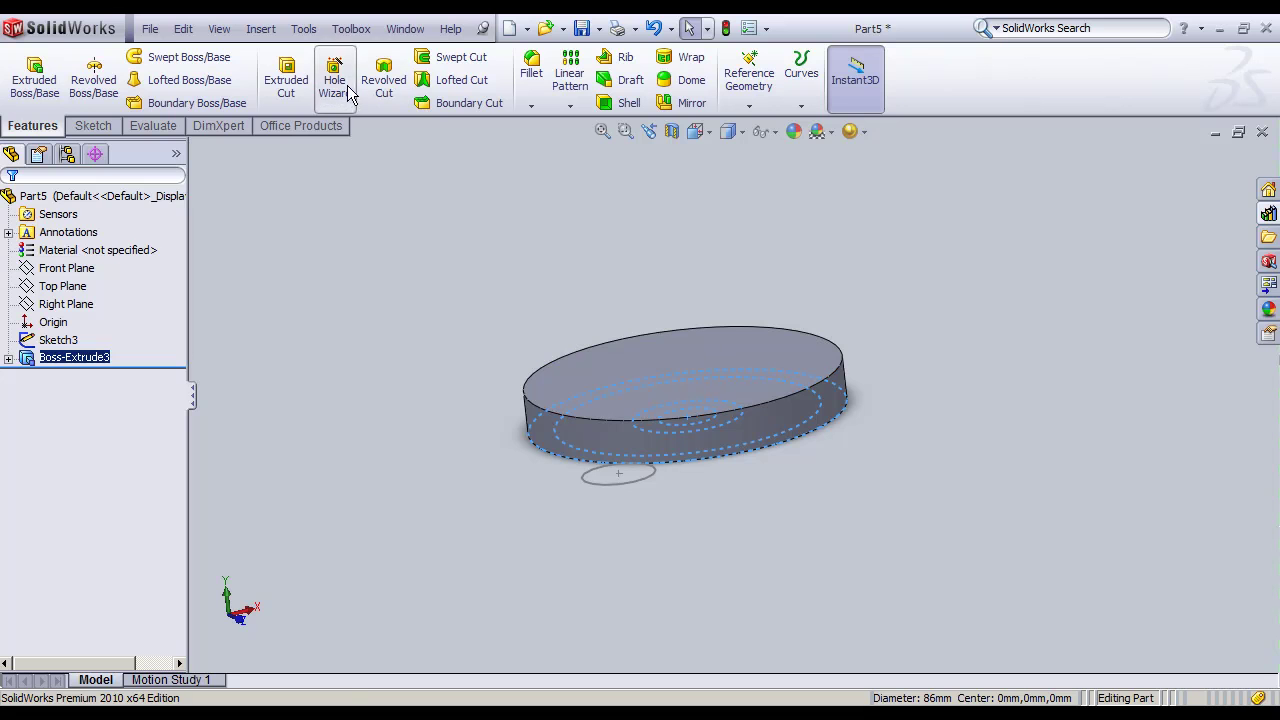
Step: Discard the cut sketch started on the disc's top face
{"action": "left_click", "coordinate": [283, 80]}
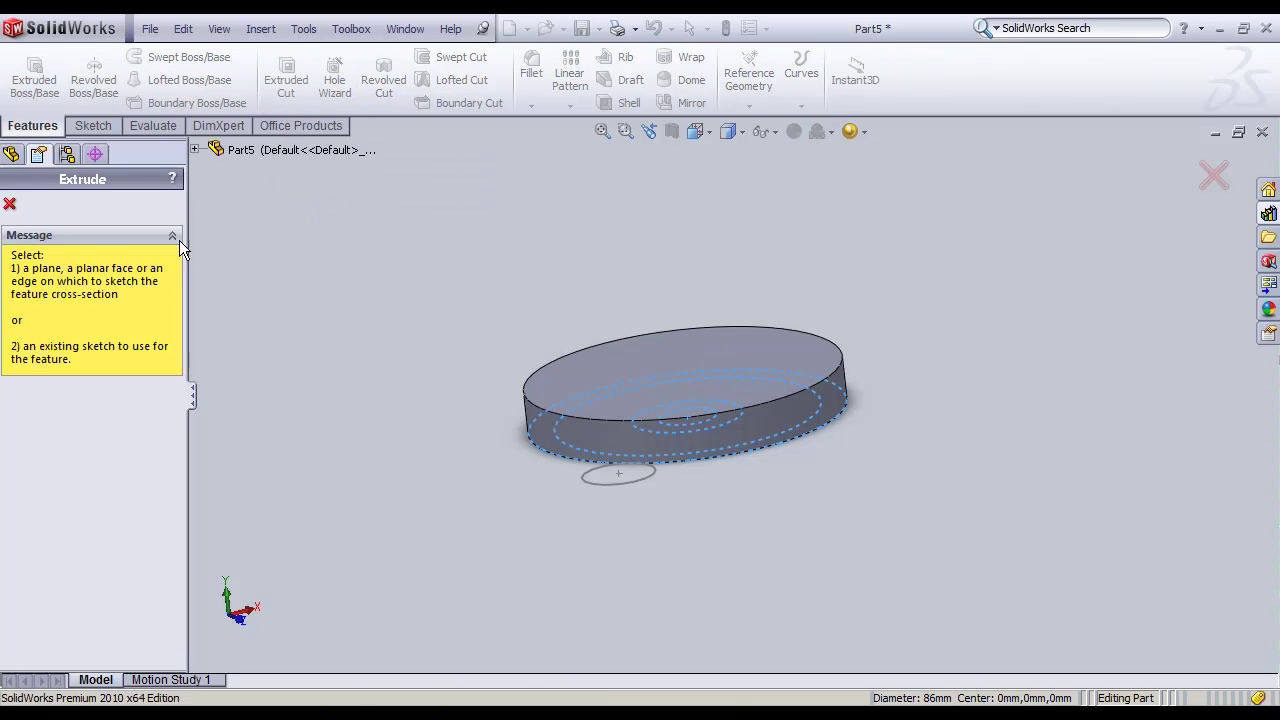
{"action": "left_click", "coordinate": [699, 352]}
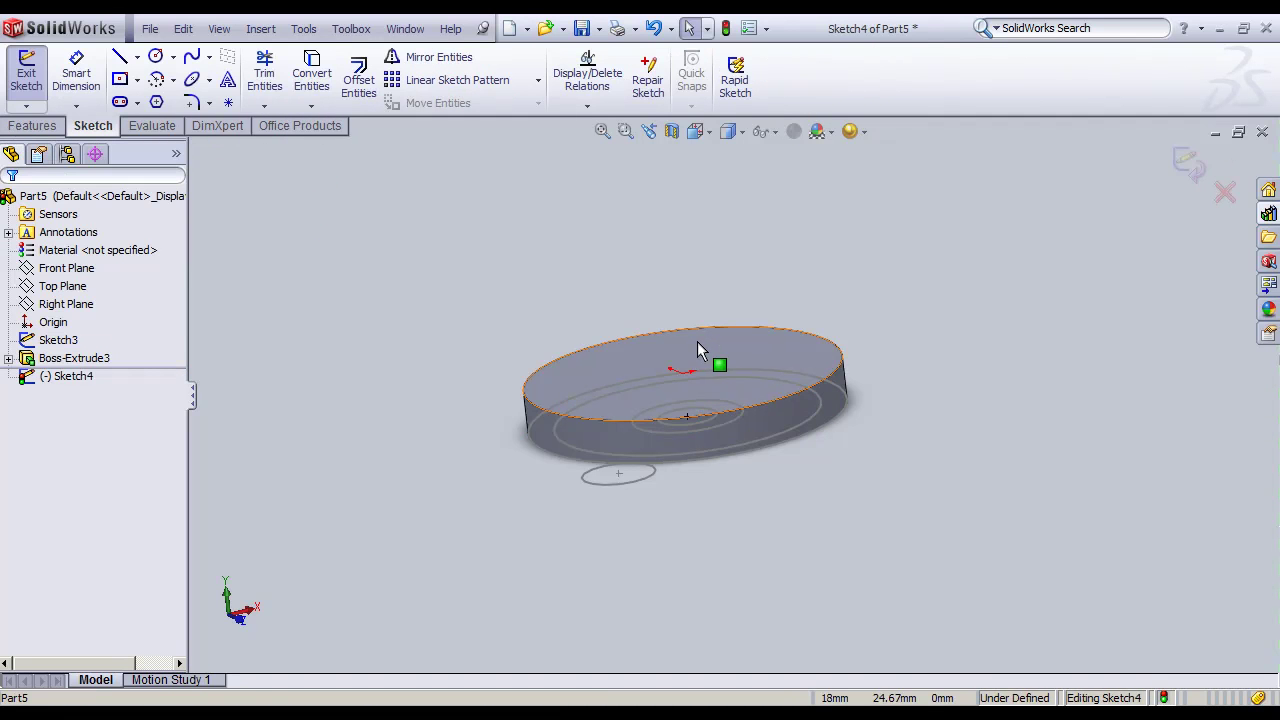
{"action": "left_click", "coordinate": [1225, 192]}
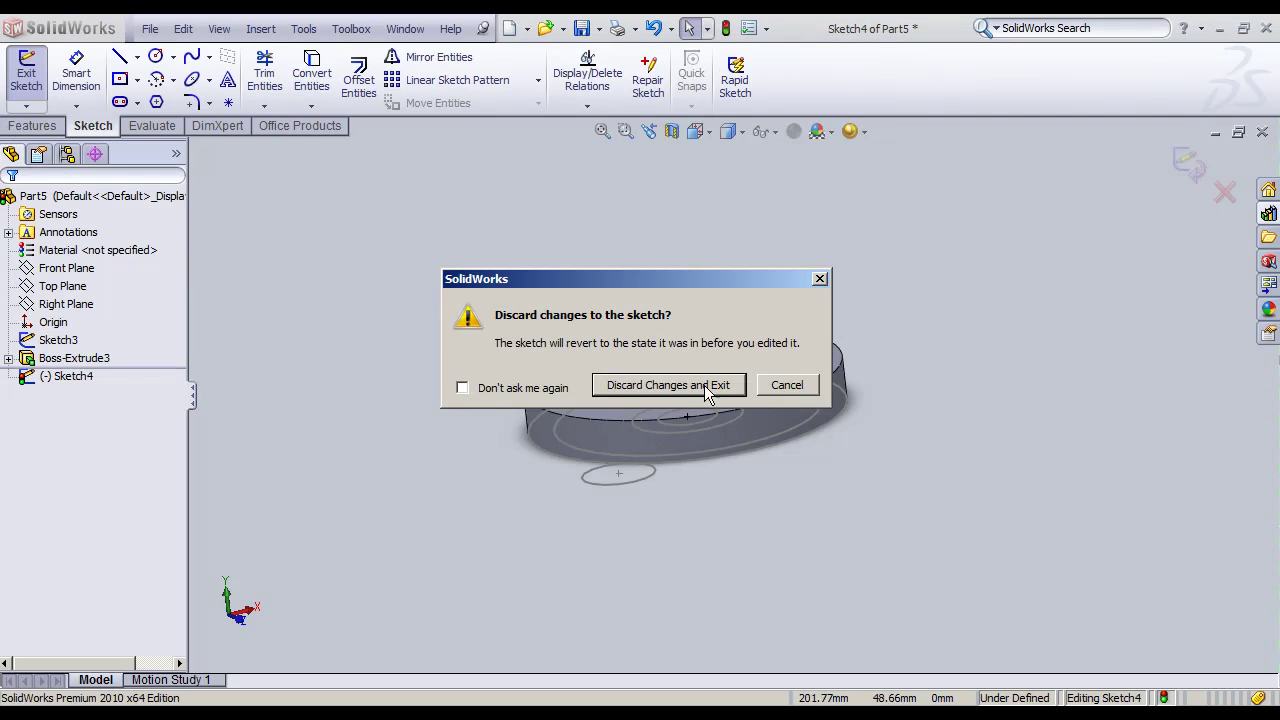
{"action": "left_click", "coordinate": [707, 390]}
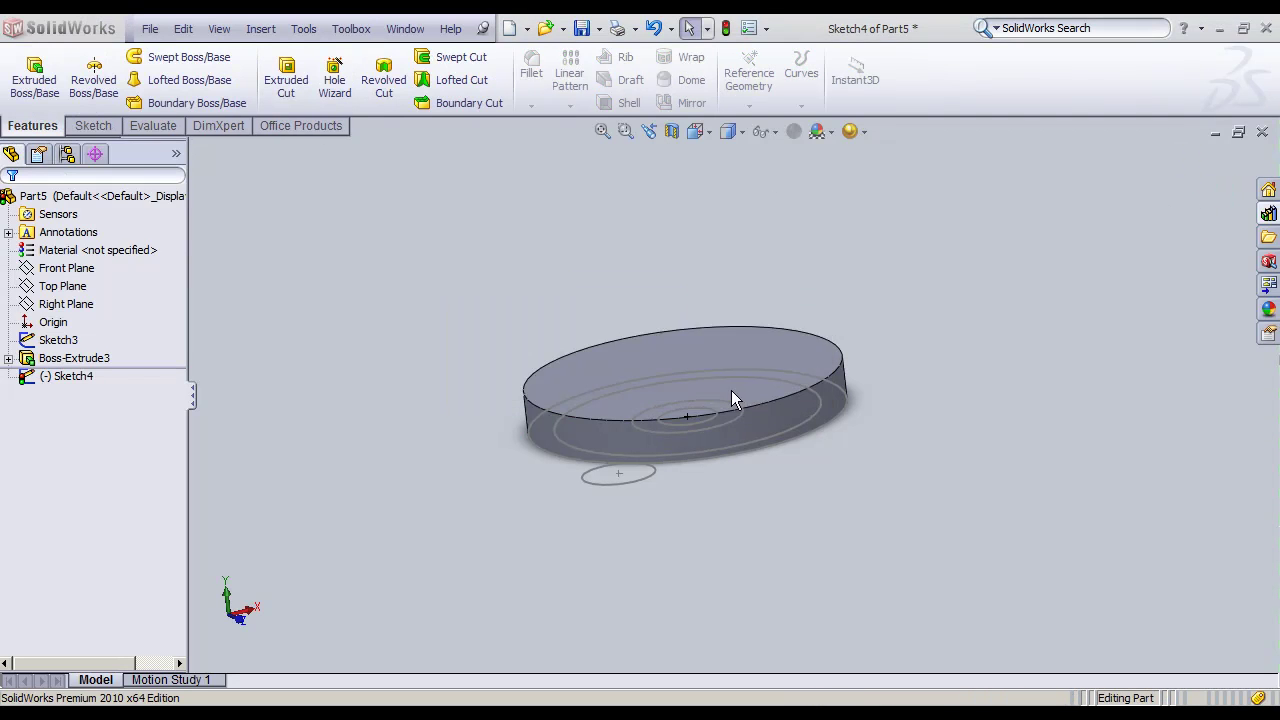
Step: Expand Boss-Extrude3 and select its Sketch1 for reuse
{"action": "left_click", "coordinate": [8, 358]}
{"action": "left_click", "coordinate": [70, 375]}
{"action": "middle_click_drag", "start_coordinate": [762, 368], "coordinate": [687, 405]}
{"action": "key", "text": "Escape"}
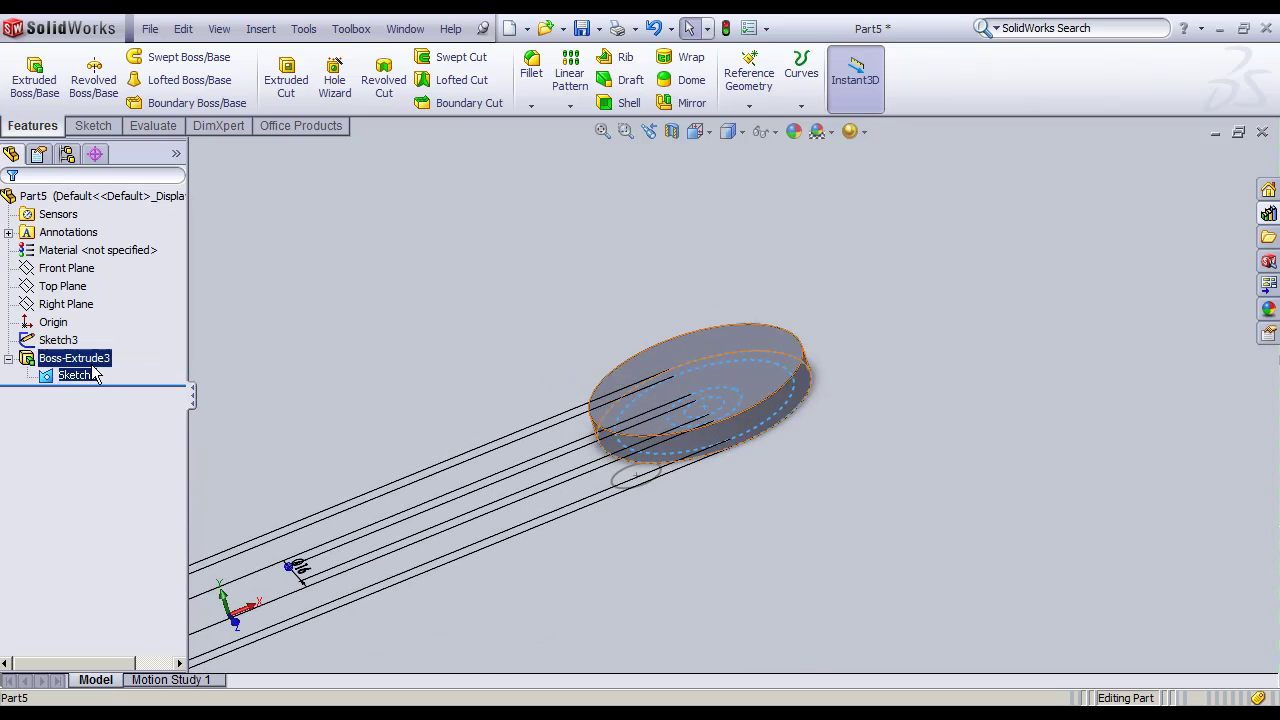
Step: Start an Extruded Cut from Sketch1 beginning at the disc's top face (Surface/Face/Plane)
{"action": "left_click", "coordinate": [281, 70]}
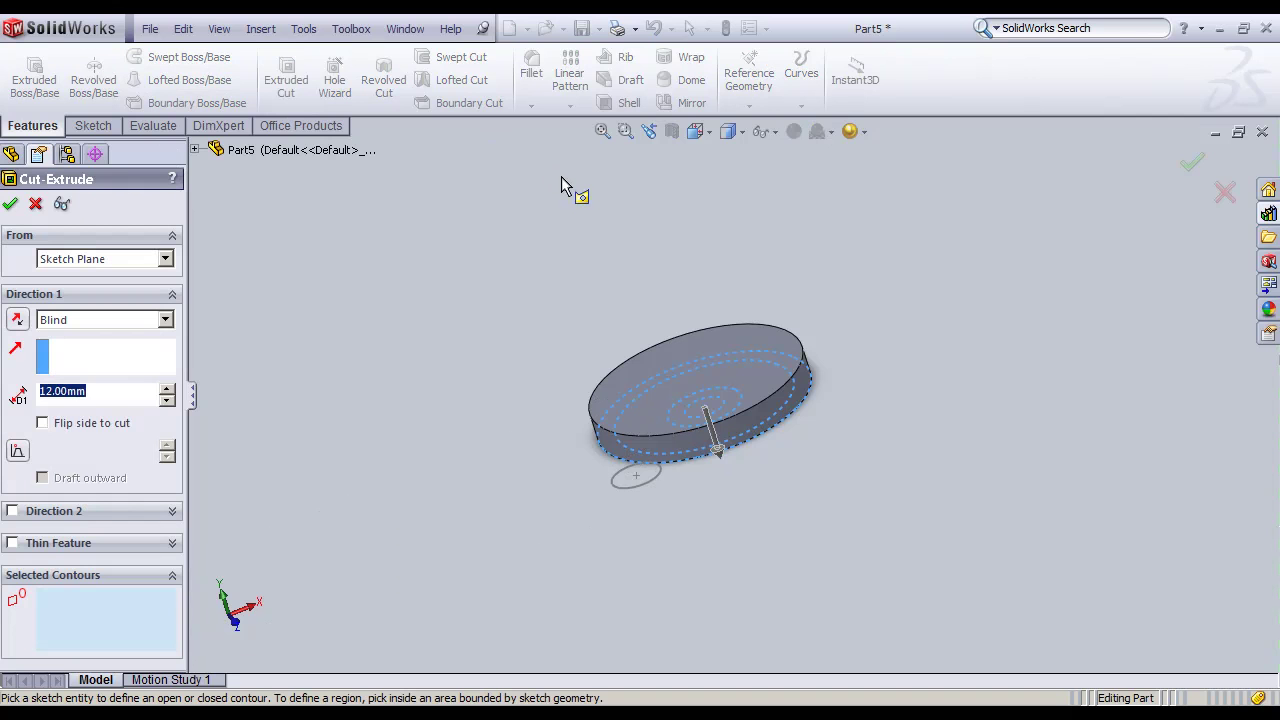
{"action": "left_click", "coordinate": [72, 264]}
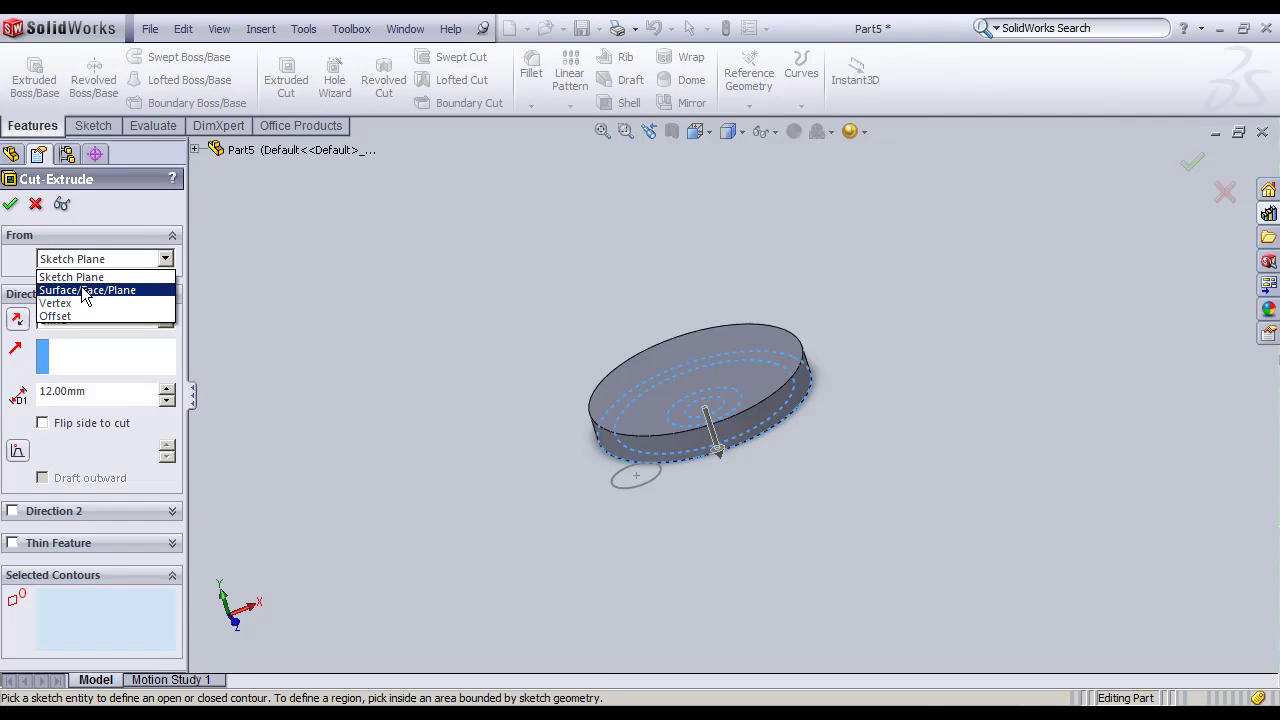
{"action": "left_click", "coordinate": [86, 288]}
{"action": "middle_click_drag", "start_coordinate": [610, 240], "coordinate": [597, 246]}
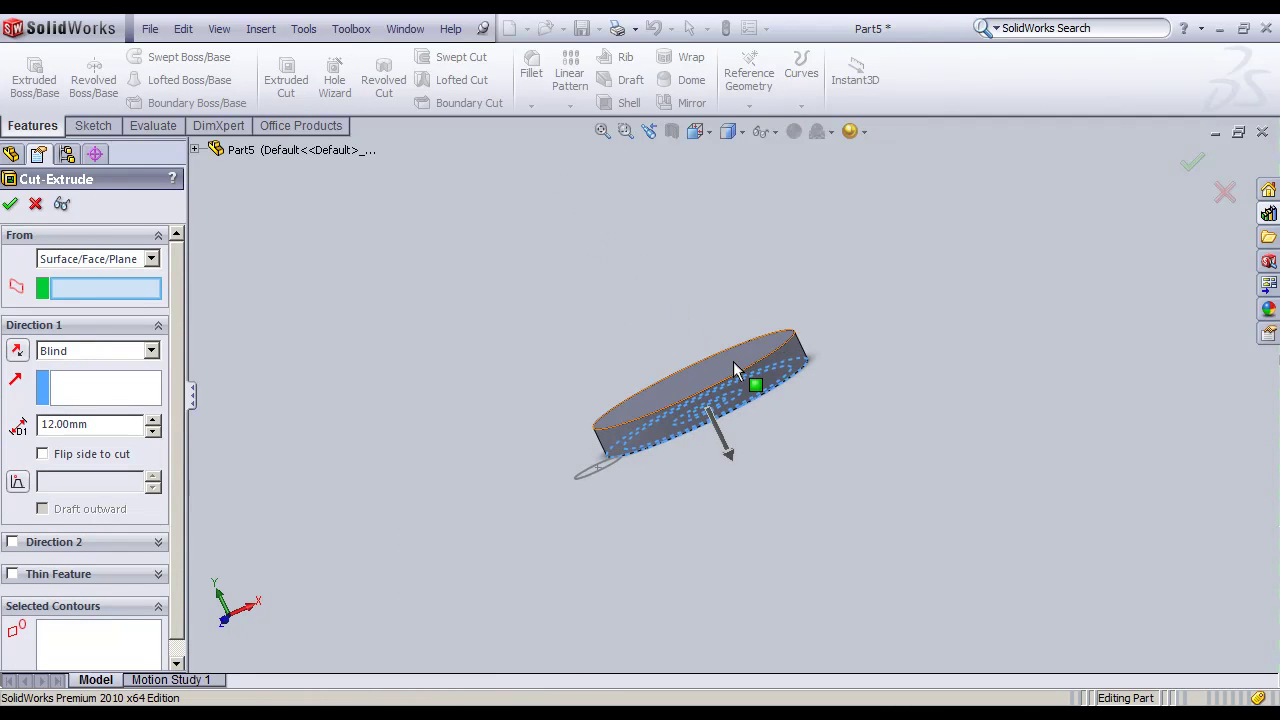
{"action": "left_click", "coordinate": [733, 361]}
{"action": "mouse_move", "coordinate": [850, 445]}
{"action": "middle_mouse_down"}
{"action": "mouse_move", "coordinate": [716, 308]}
{"action": "mouse_move", "coordinate": [747, 285]}
{"action": "mouse_move", "coordinate": [763, 305]}
{"action": "mouse_move", "coordinate": [749, 371]}
{"action": "middle_mouse_up"}
{"action": "left_click", "coordinate": [717, 347]}
{"action": "left_click", "coordinate": [680, 305]}
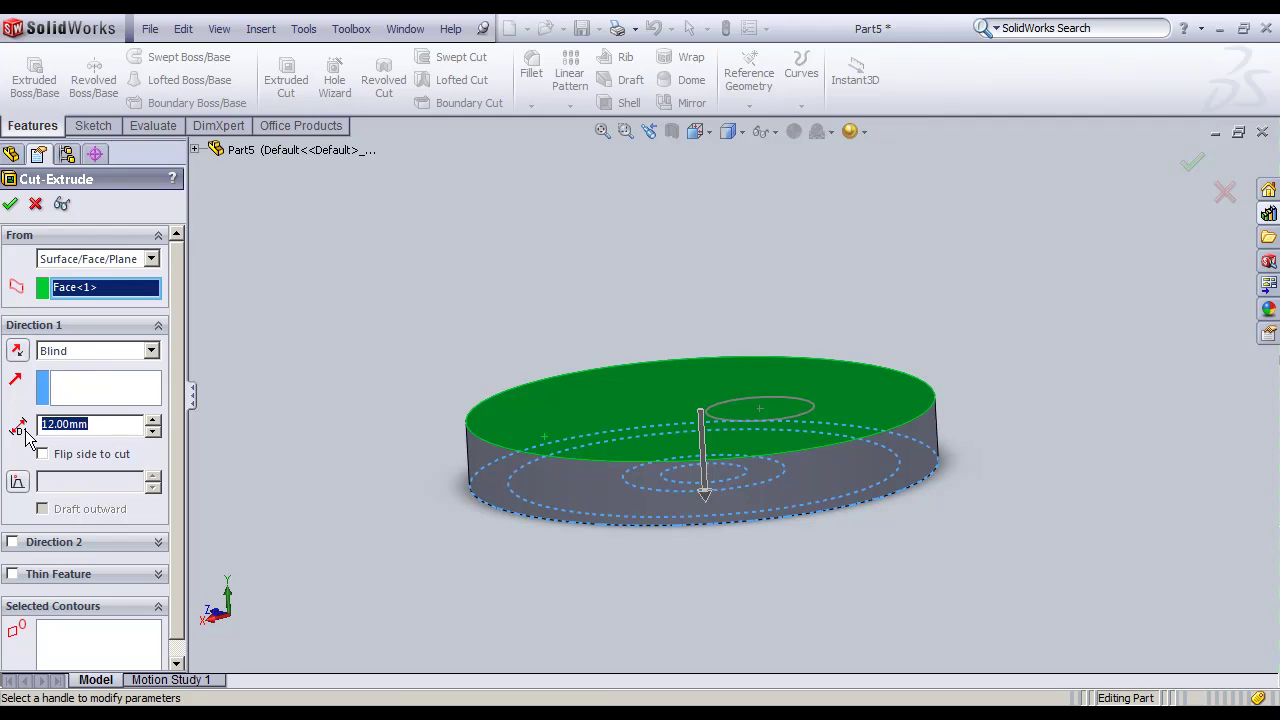
Step: Cut the two selected circle contours 2 mm deep and confirm Cut-Extrude4
{"action": "left_click", "coordinate": [104, 639]}
{"action": "scroll", "coordinate": [174, 577], "scroll_direction": "down", "scroll_amount": 1}
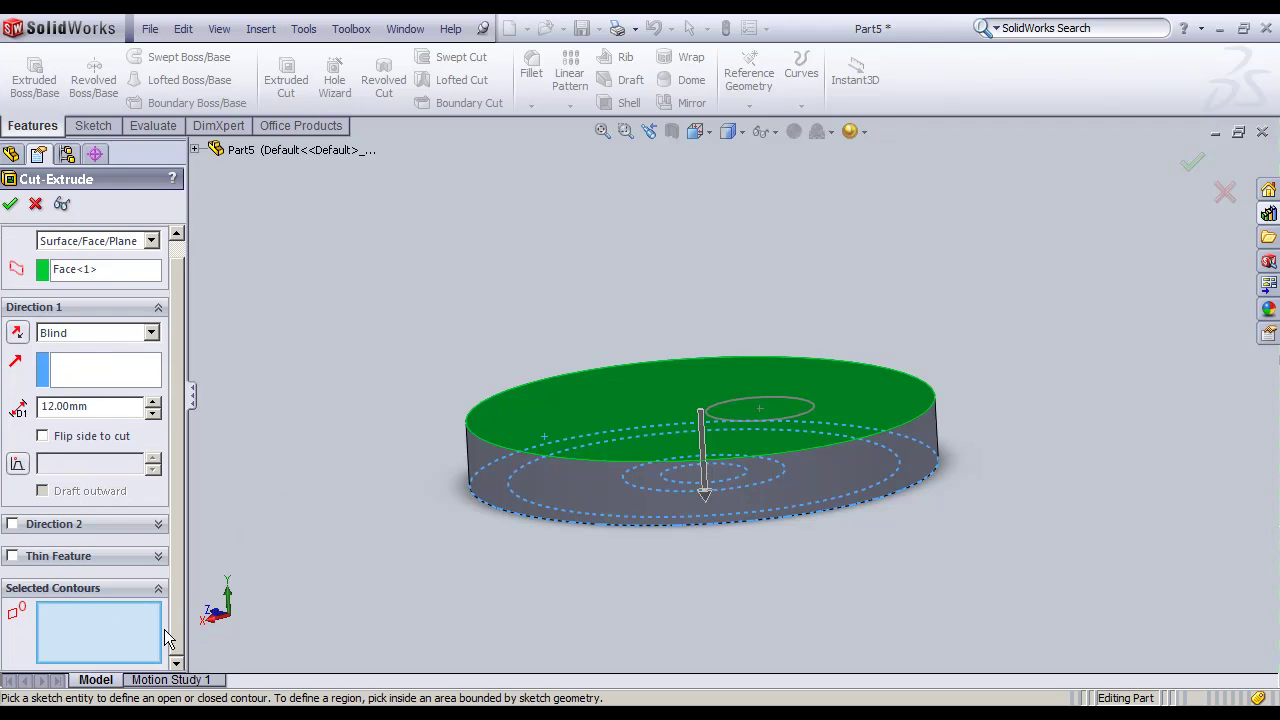
{"action": "left_click", "coordinate": [522, 478]}
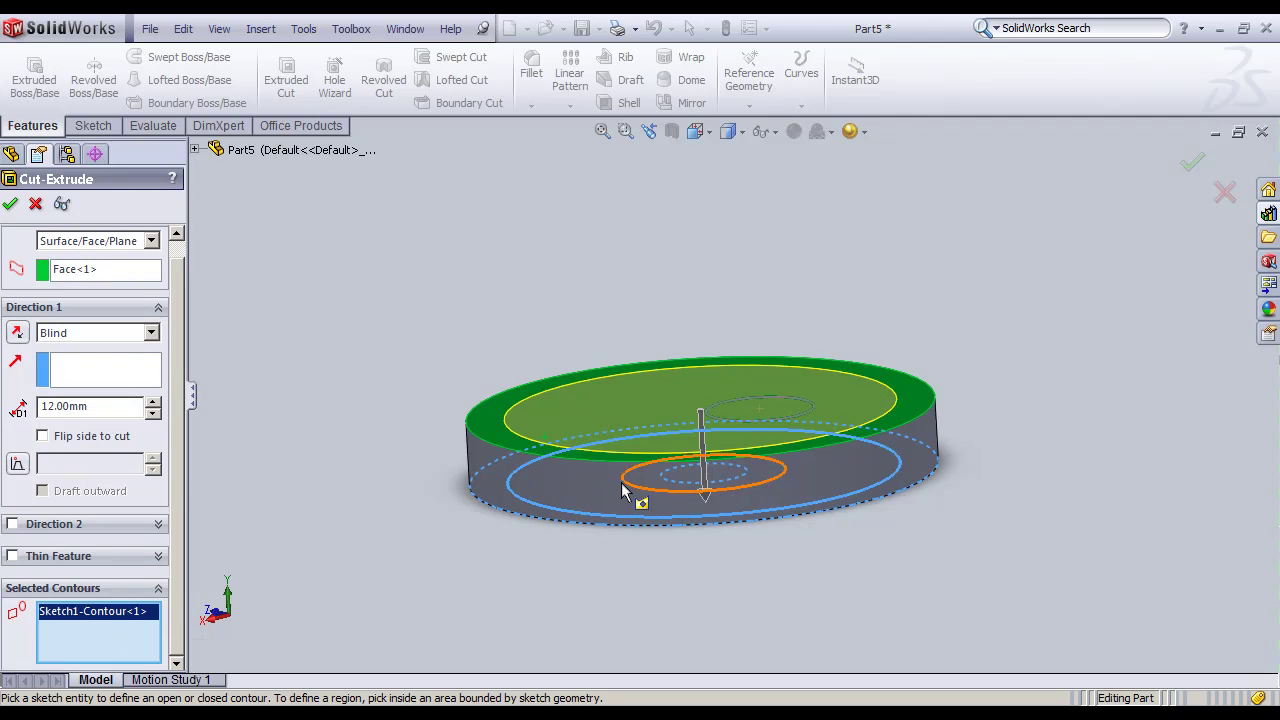
{"action": "left_click", "coordinate": [621, 488]}
{"action": "mouse_move", "coordinate": [620, 514]}
{"action": "middle_mouse_down"}
{"action": "mouse_move", "coordinate": [687, 532]}
{"action": "mouse_move", "coordinate": [590, 234]}
{"action": "mouse_move", "coordinate": [591, 257]}
{"action": "mouse_move", "coordinate": [591, 206]}
{"action": "middle_mouse_up"}
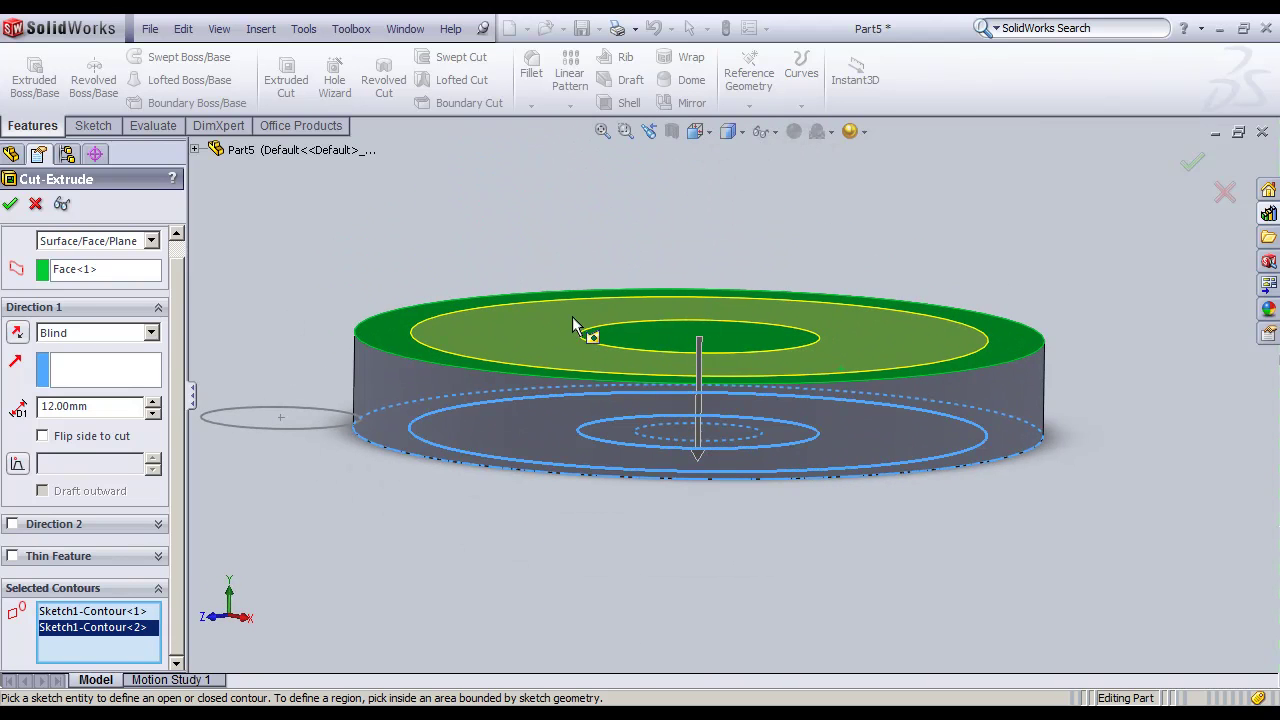
{"action": "left_click", "coordinate": [90, 406]}
{"action": "type", "text": "2"}
{"action": "key", "text": "Return"}
{"action": "mouse_move", "coordinate": [700, 337]}
{"action": "middle_mouse_down"}
{"action": "mouse_move", "coordinate": [706, 265]}
{"action": "mouse_move", "coordinate": [697, 366]}
{"action": "mouse_move", "coordinate": [734, 303]}
{"action": "mouse_move", "coordinate": [743, 323]}
{"action": "mouse_move", "coordinate": [747, 277]}
{"action": "middle_mouse_up"}
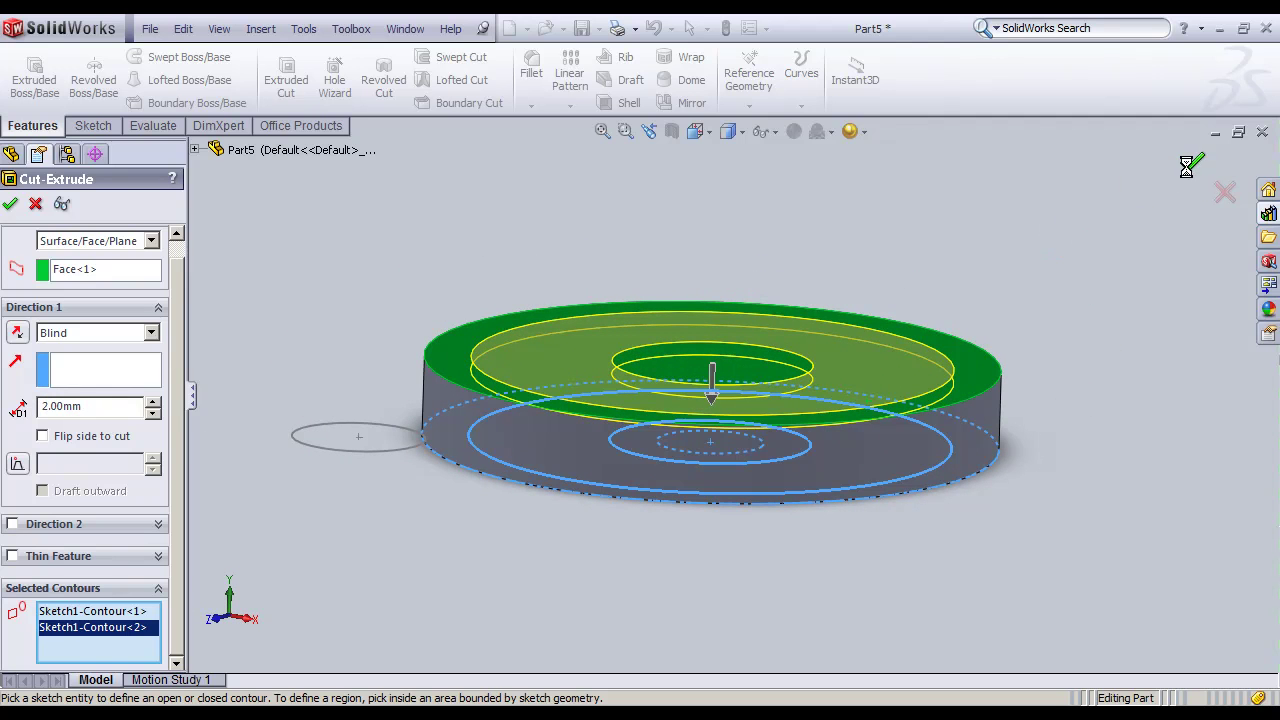
{"action": "mouse_move", "coordinate": [837, 449]}
{"action": "middle_mouse_down"}
{"action": "mouse_move", "coordinate": [766, 251]}
{"action": "mouse_move", "coordinate": [749, 480]}
{"action": "middle_mouse_up"}
{"action": "middle_click_drag", "start_coordinate": [727, 423], "coordinate": [692, 330]}
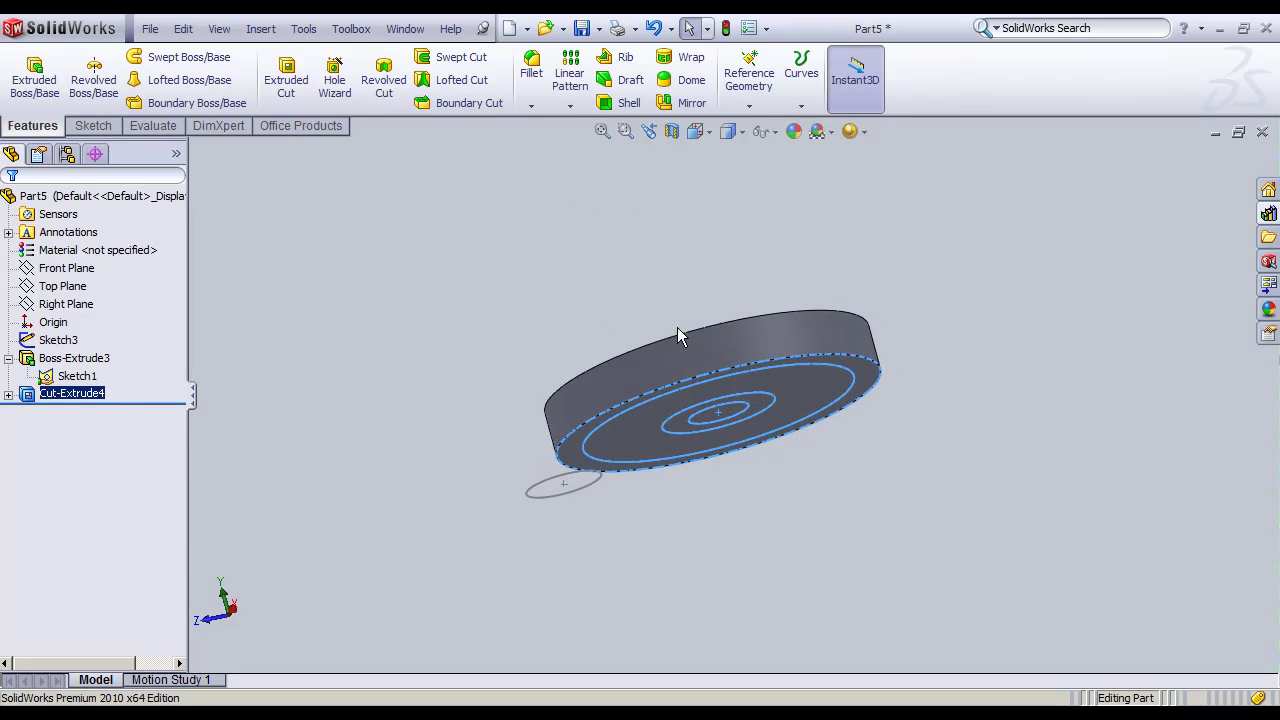
Step: Cancel a stray cut and select Sketch1 under Cut-Extrude4
{"action": "left_click", "coordinate": [286, 80]}
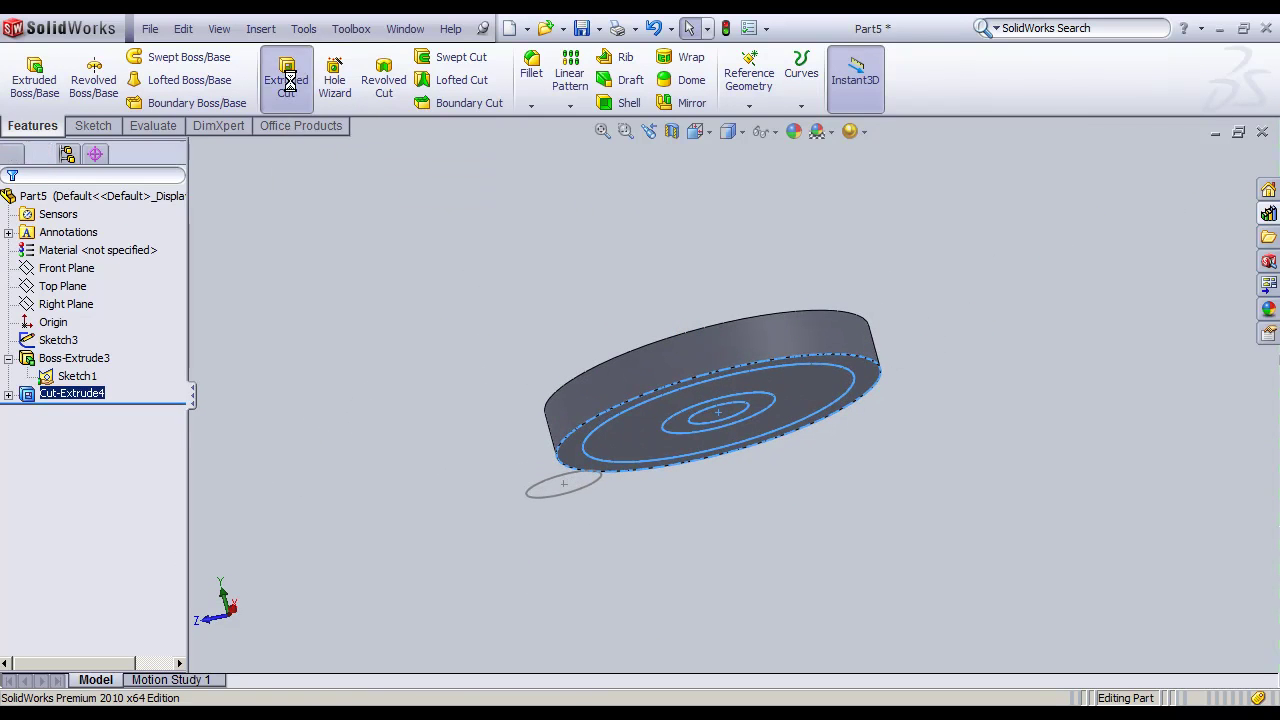
{"action": "key", "text": "Escape"}
{"action": "middle_click_drag", "start_coordinate": [651, 406], "coordinate": [731, 557]}
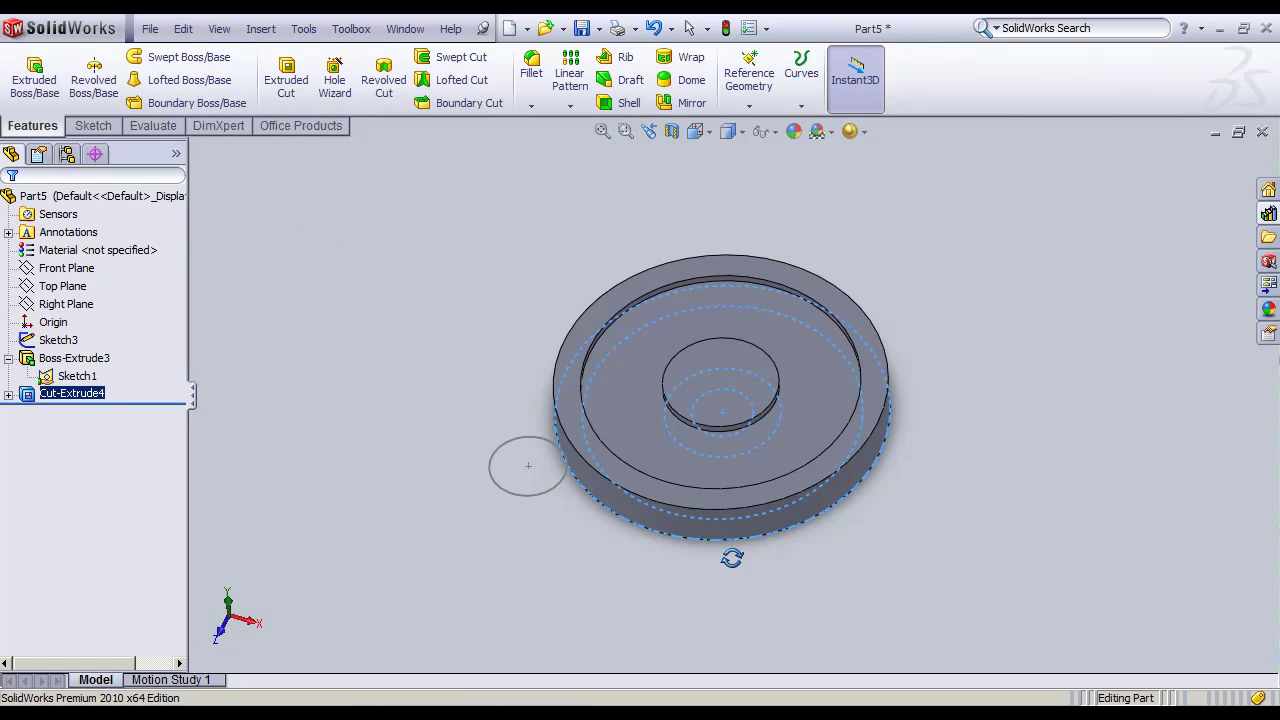
{"action": "left_click", "coordinate": [18, 400]}
{"action": "left_click", "coordinate": [77, 412]}
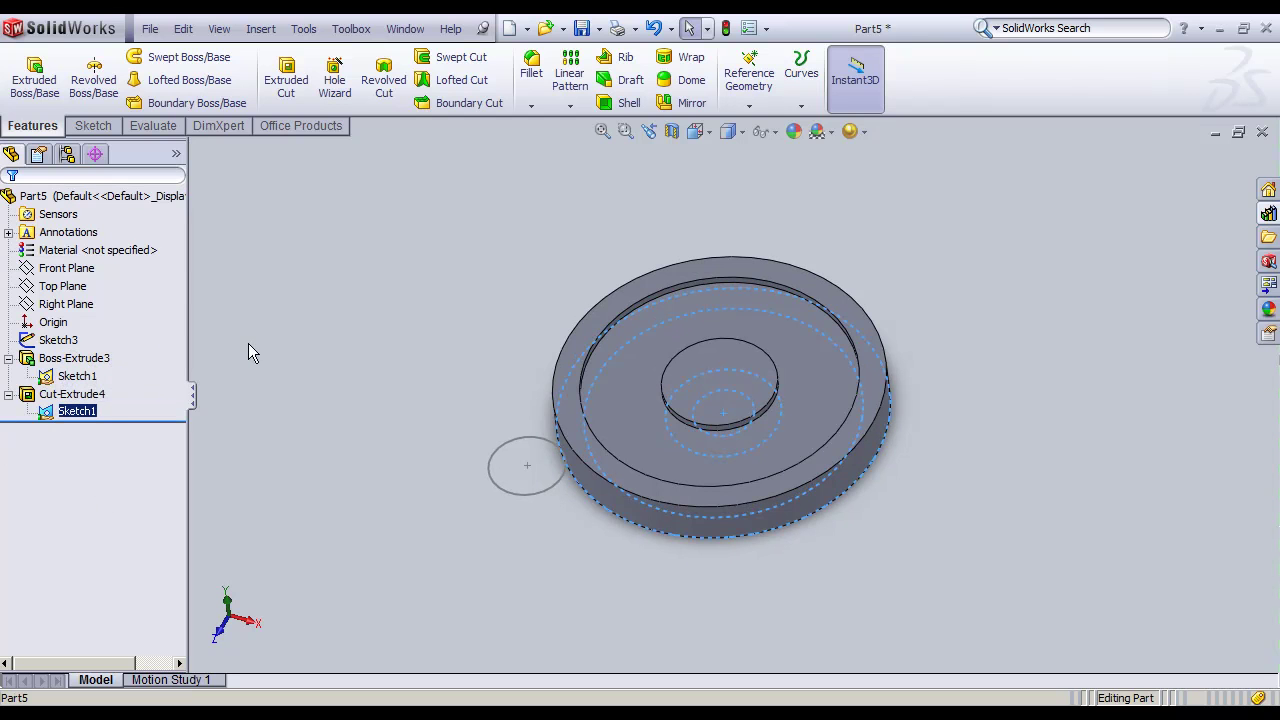
{"action": "middle_click_drag", "start_coordinate": [248, 343], "coordinate": [293, 90]}
Step: Start an Extruded Cut from Sketch1 beginning at the disc's opposite face
{"action": "left_click", "coordinate": [293, 90]}
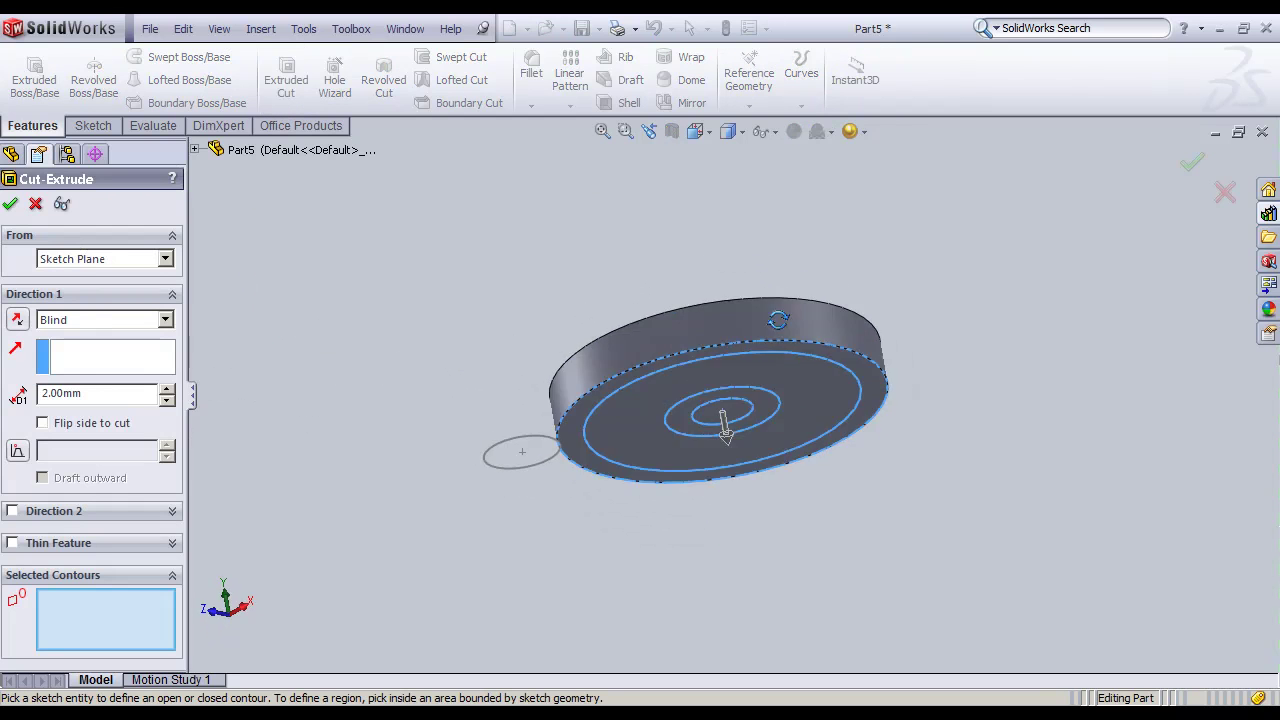
{"action": "left_click", "coordinate": [85, 259]}
{"action": "left_click", "coordinate": [86, 291]}
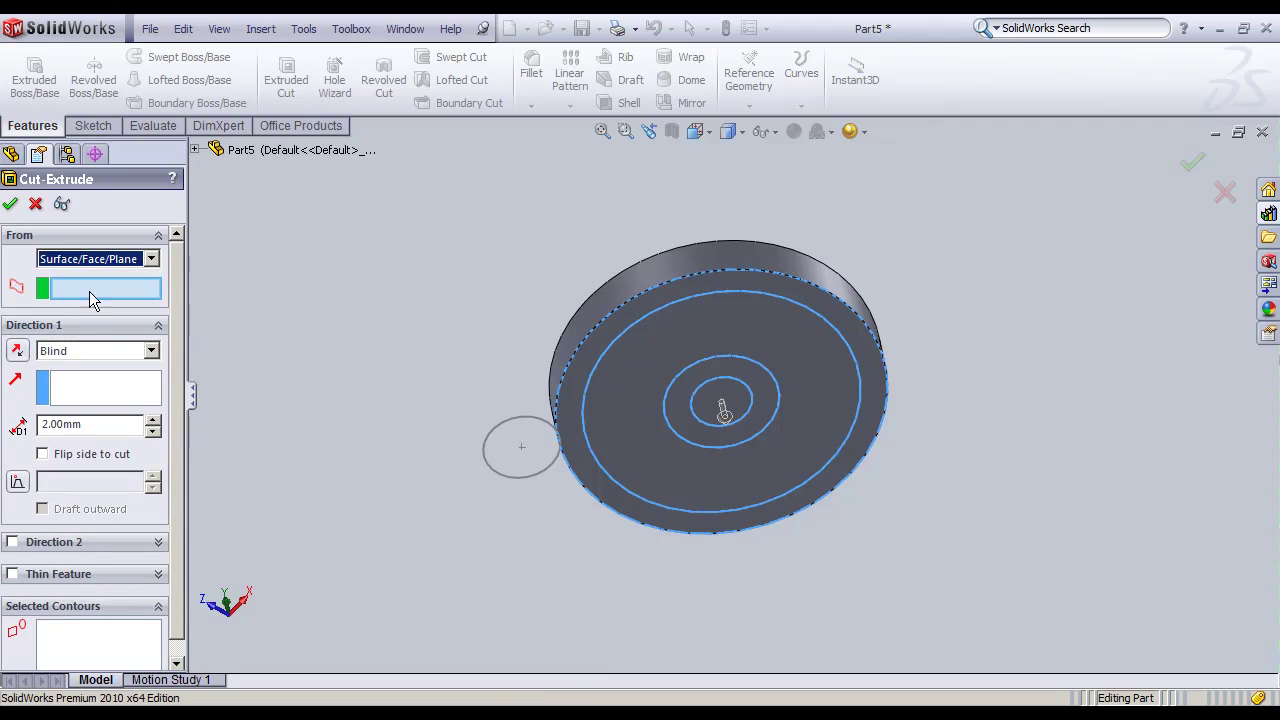
{"action": "left_click", "coordinate": [840, 392]}
{"action": "middle_click_drag", "start_coordinate": [840, 392], "coordinate": [452, 437]}
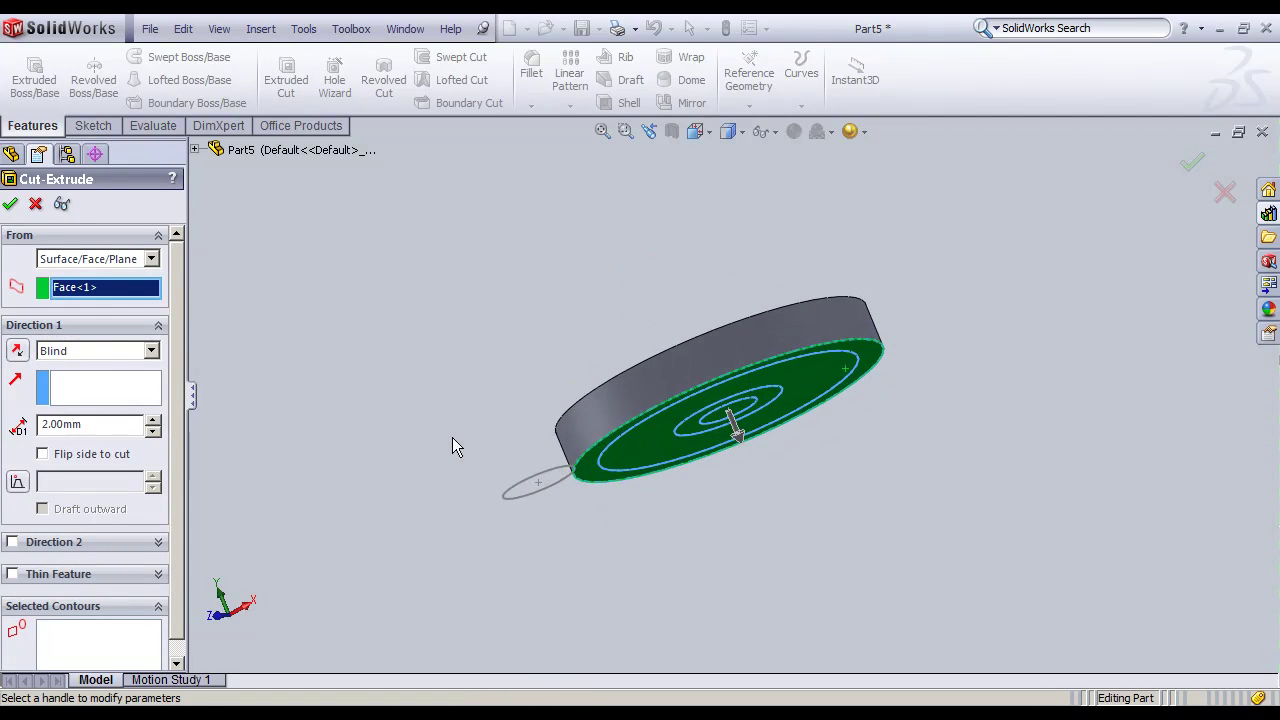
Step: Select the middle circle, the outer ring and the annular region as cut contours
{"action": "left_click", "coordinate": [100, 650]}
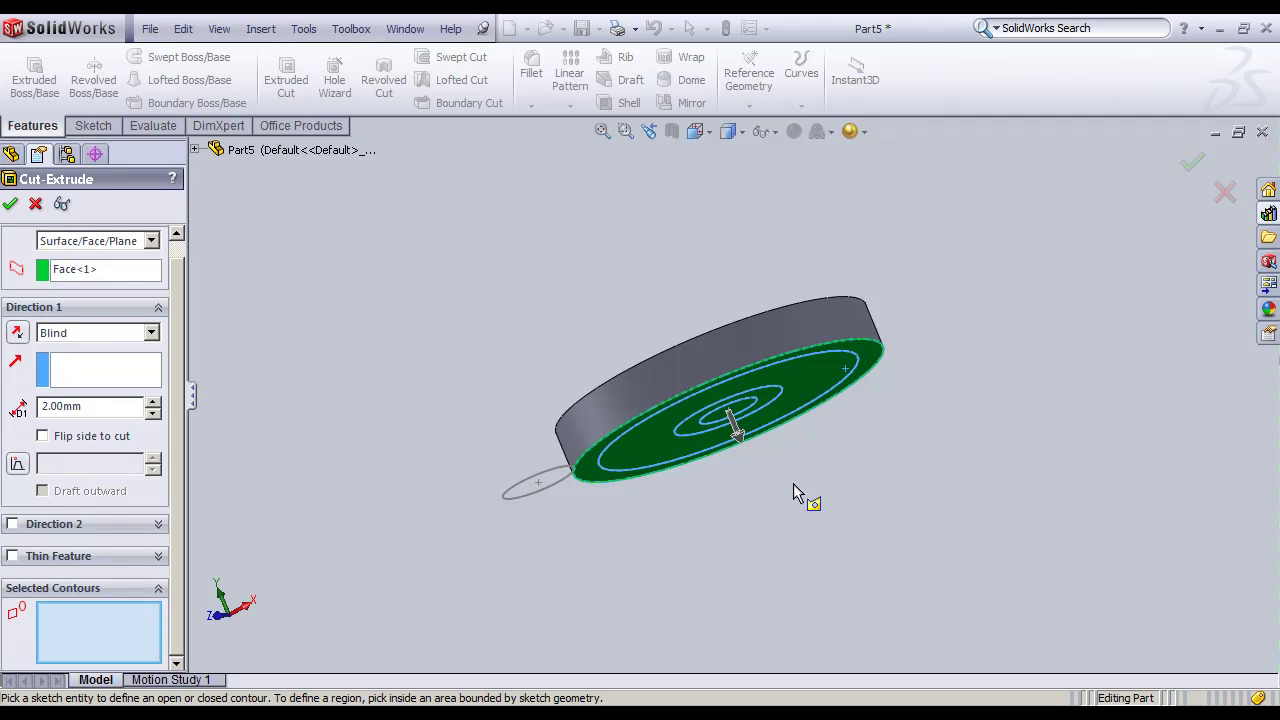
{"action": "scroll", "coordinate": [793, 490], "scroll_direction": "down", "scroll_amount": 2}
{"action": "middle_click_drag", "start_coordinate": [760, 350], "coordinate": [760, 322]}
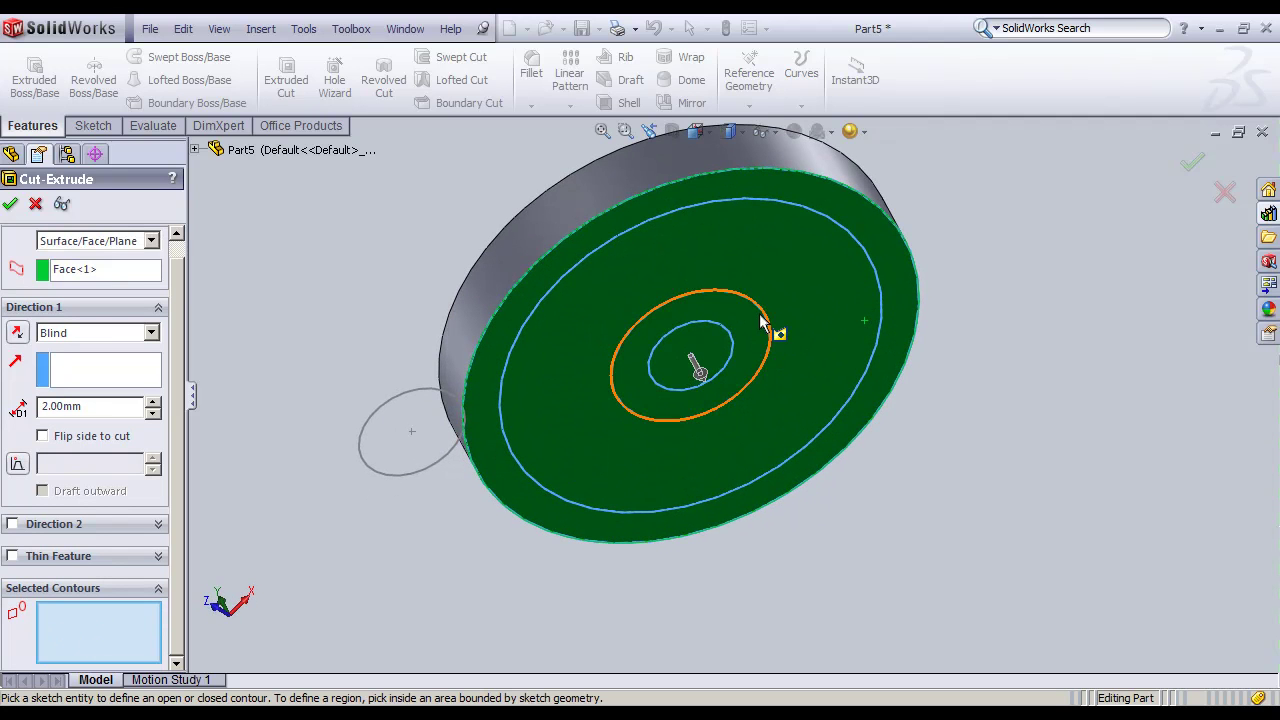
{"action": "left_click", "coordinate": [145, 524]}
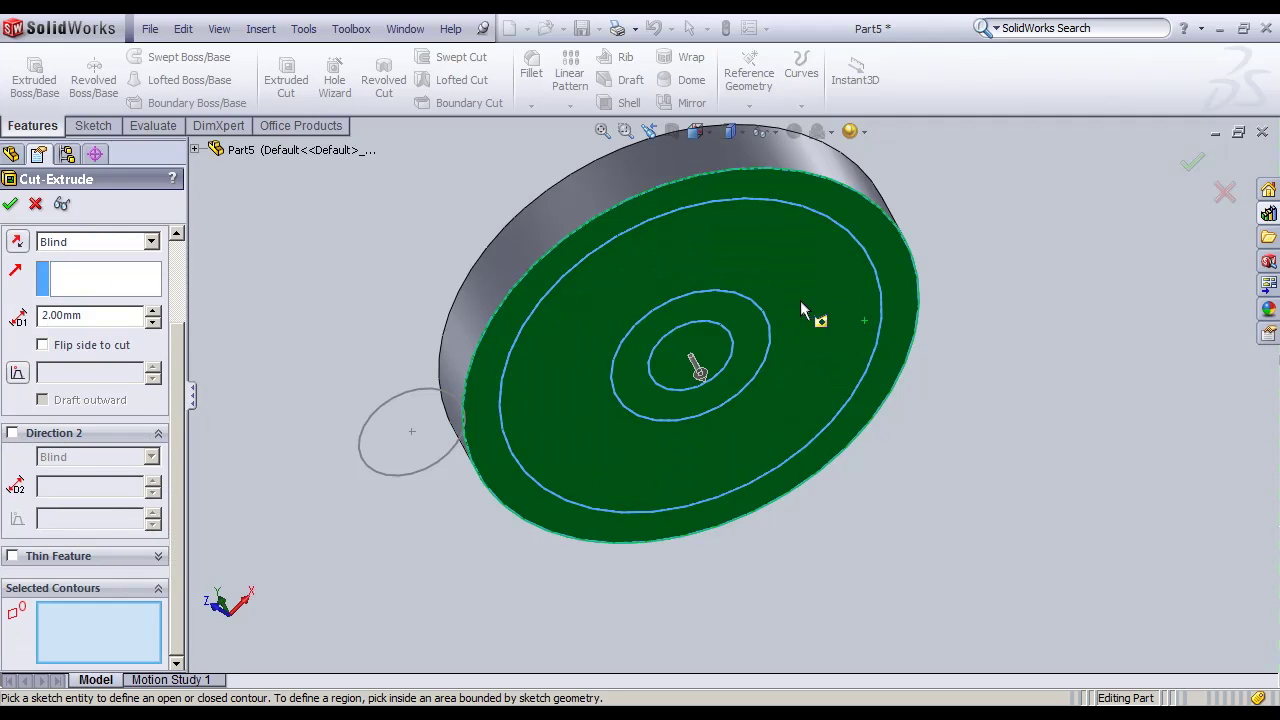
{"action": "left_click", "coordinate": [765, 311]}
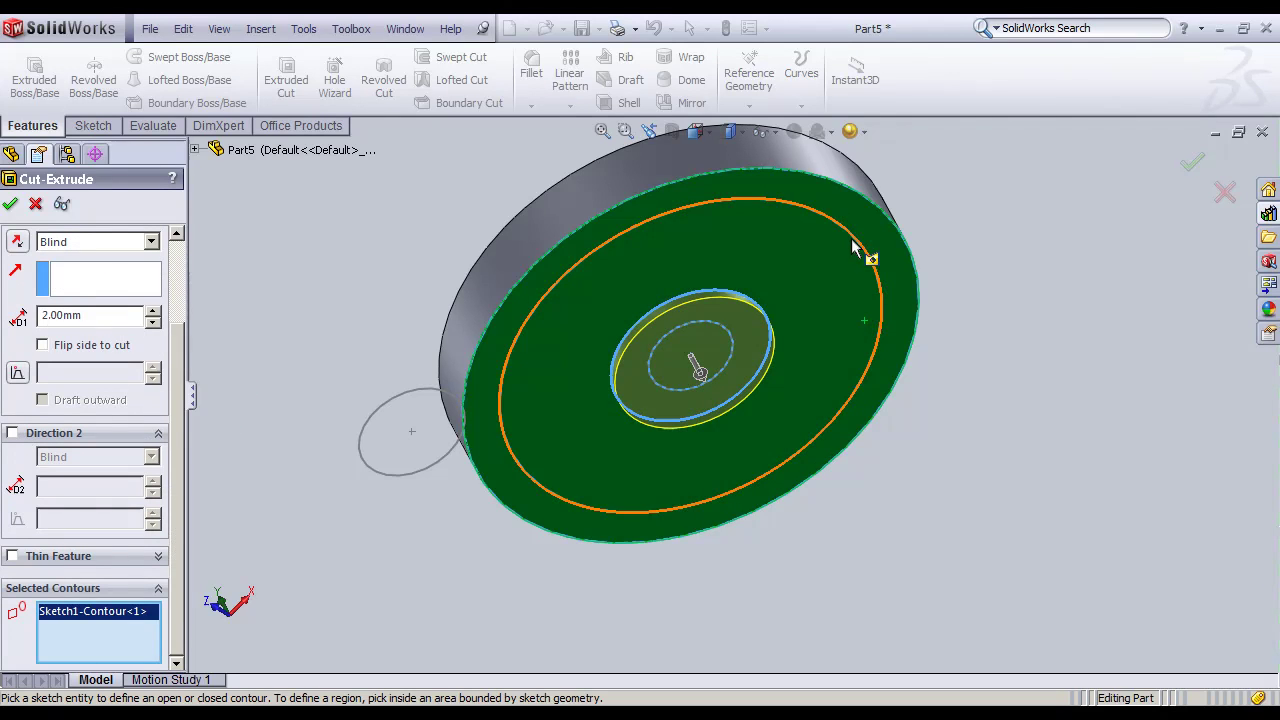
{"action": "left_click", "coordinate": [851, 240]}
{"action": "middle_click_drag", "start_coordinate": [853, 325], "coordinate": [835, 454]}
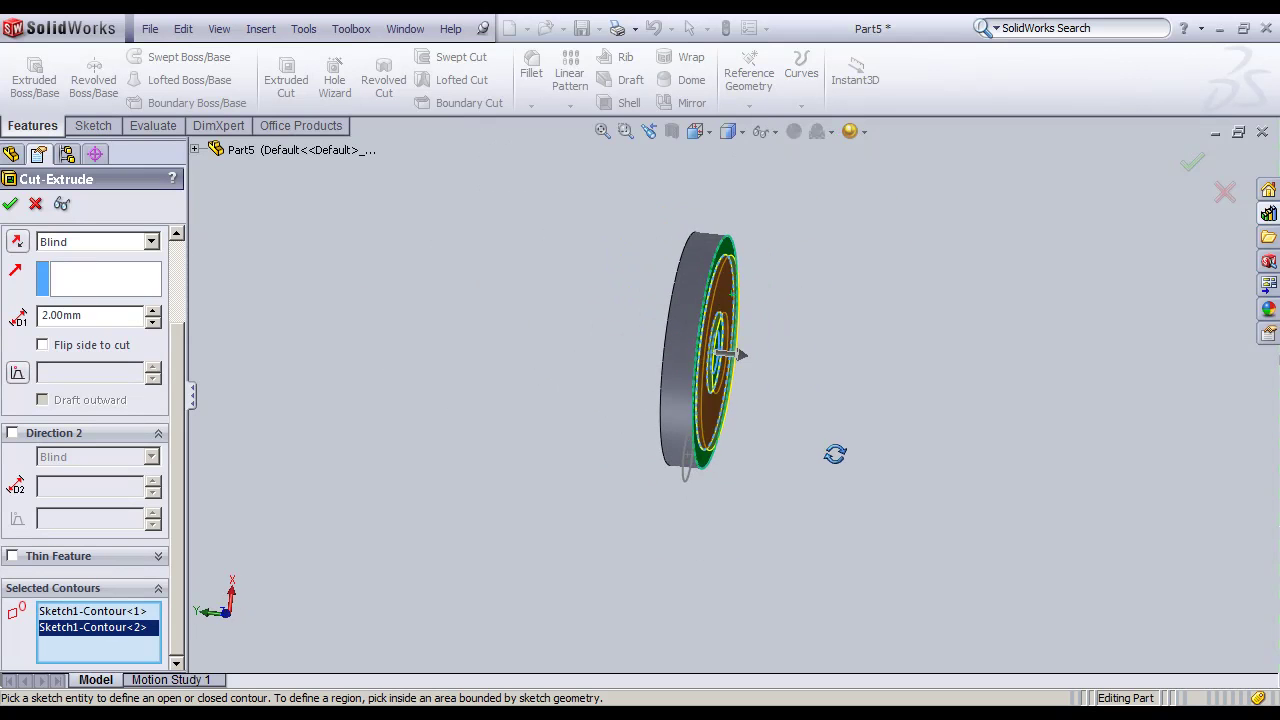
{"action": "scroll", "coordinate": [777, 305], "scroll_direction": "up", "scroll_amount": 2}
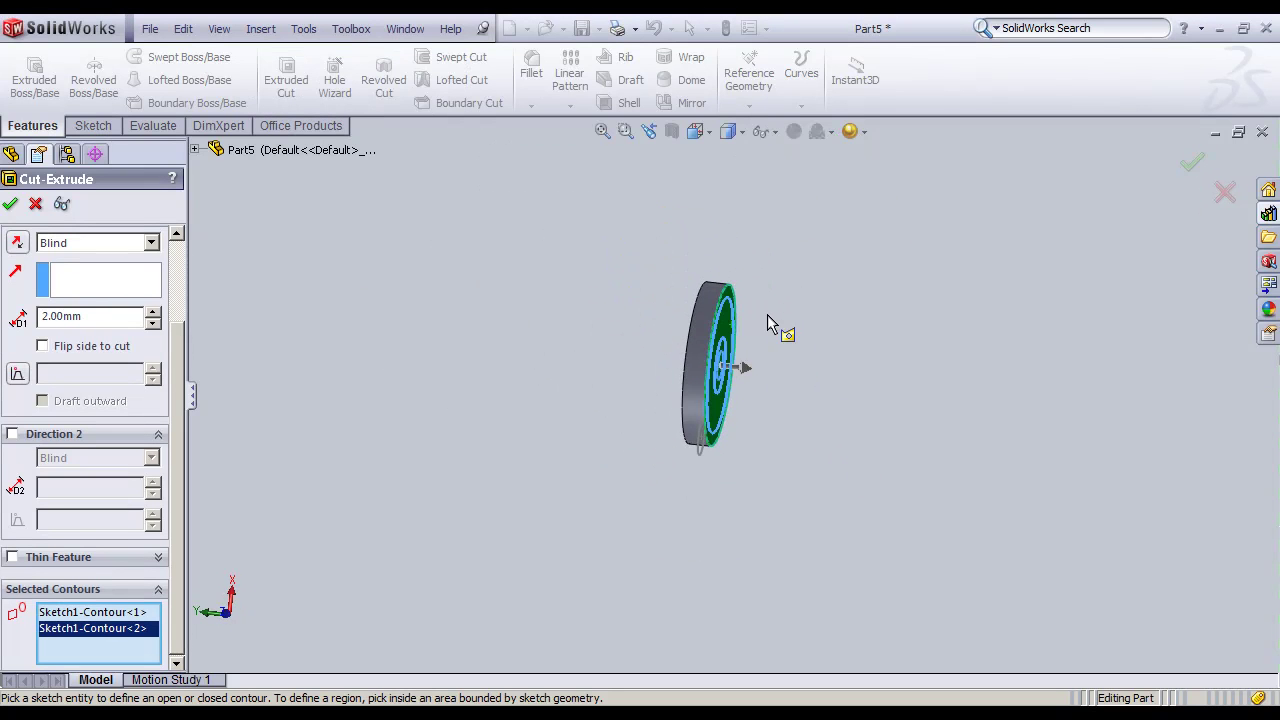
{"action": "key", "text": "ctrl+8"}
{"action": "left_click", "coordinate": [729, 434]}
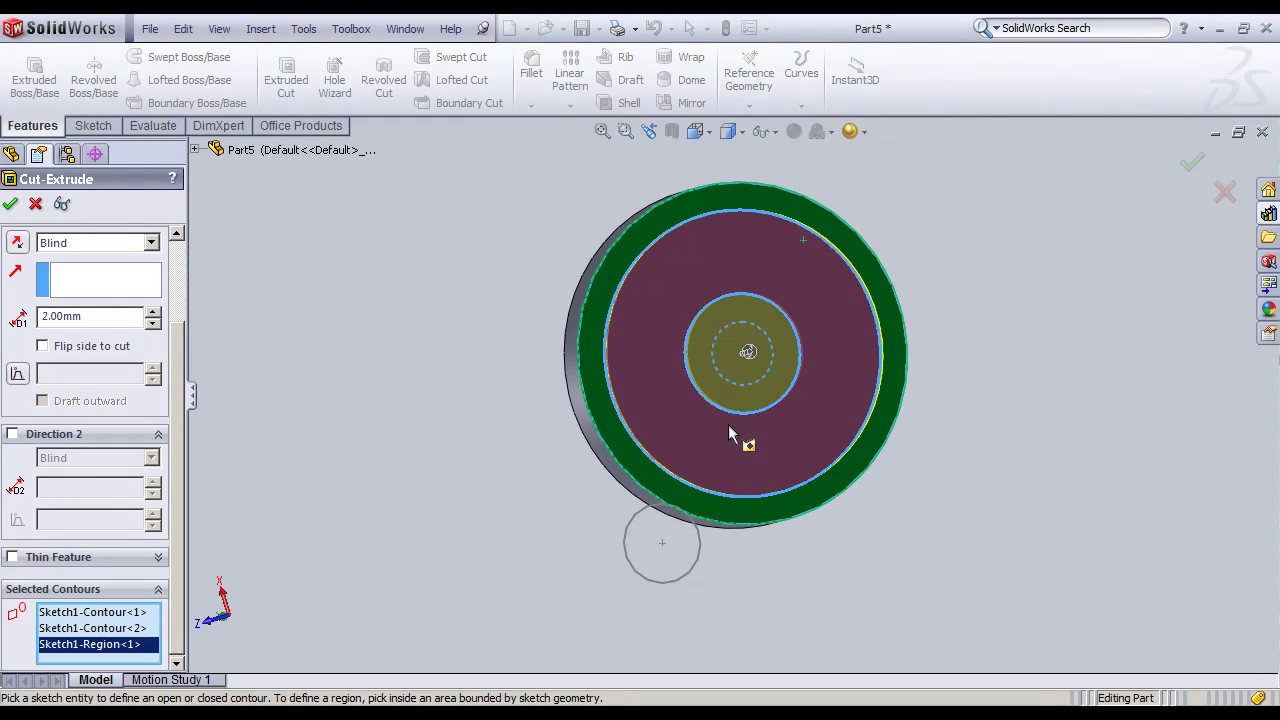
{"action": "middle_click_drag", "start_coordinate": [729, 434], "coordinate": [686, 171]}
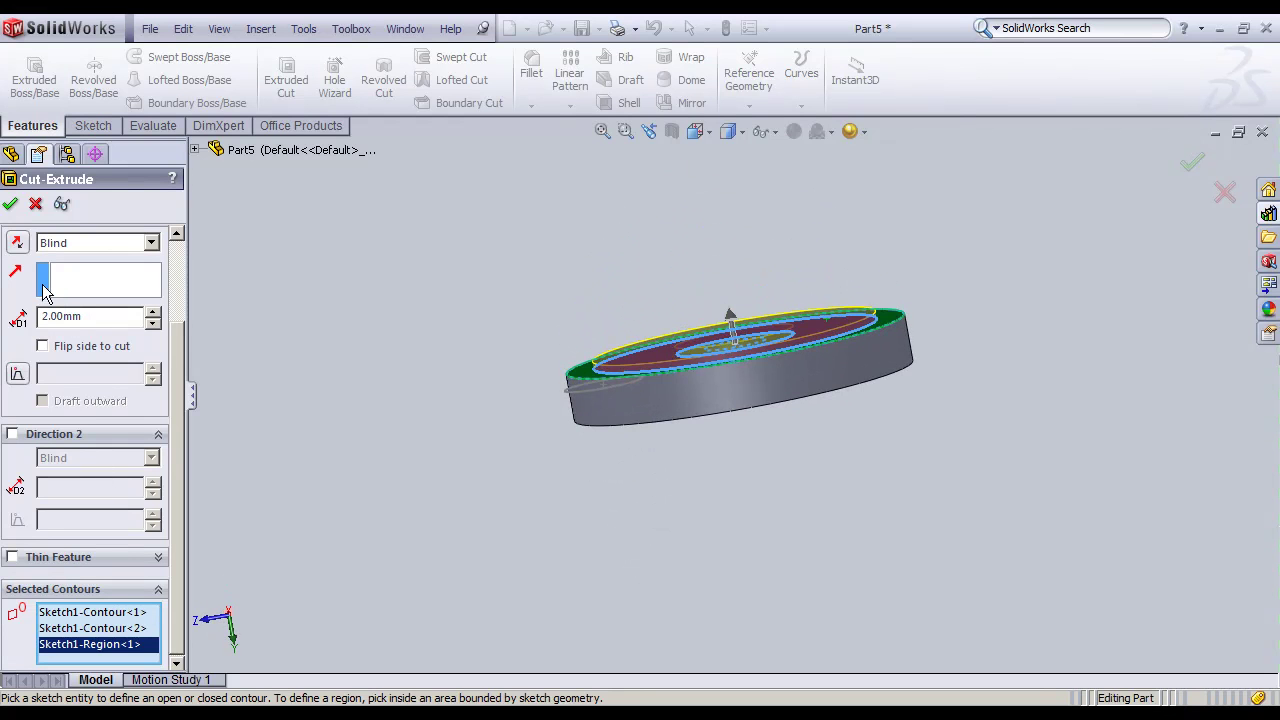
Step: Reverse the cut direction and finish the 2 mm Cut-Extrude6
{"action": "left_click", "coordinate": [17, 243]}
{"action": "middle_click_drag", "start_coordinate": [251, 280], "coordinate": [1076, 250]}
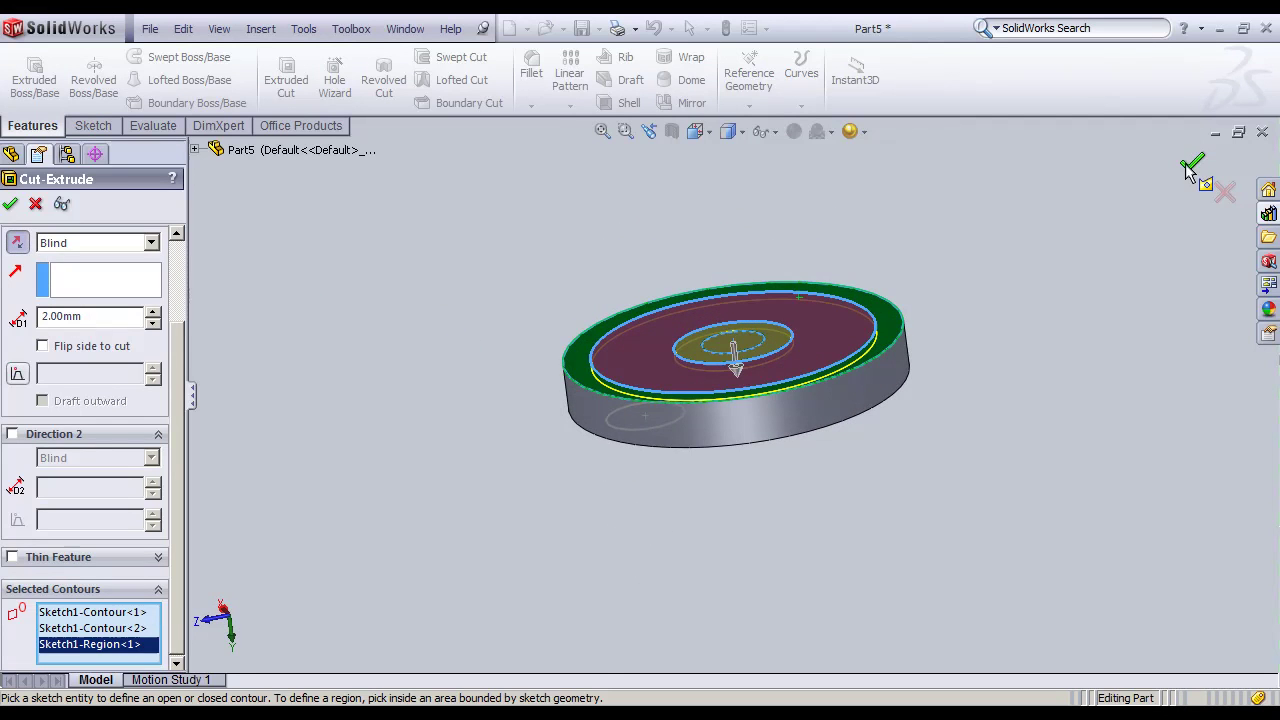
{"action": "left_click", "coordinate": [1190, 166]}
{"action": "mouse_move", "coordinate": [849, 369]}
{"action": "middle_mouse_down"}
{"action": "mouse_move", "coordinate": [725, 350]}
{"action": "mouse_move", "coordinate": [1117, 20]}
{"action": "middle_mouse_up"}
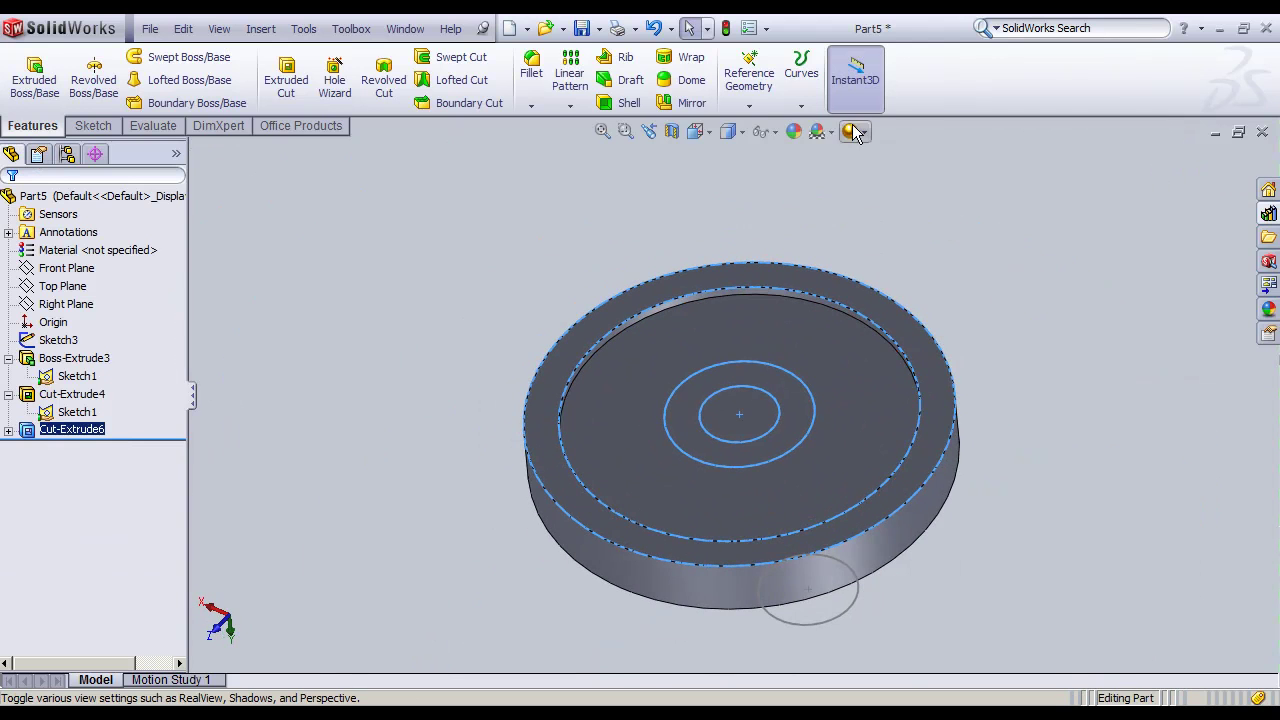
Step: Apply the Plain White scene behind the disc, then select Cut-Extrude6
{"action": "left_click", "coordinate": [830, 132]}
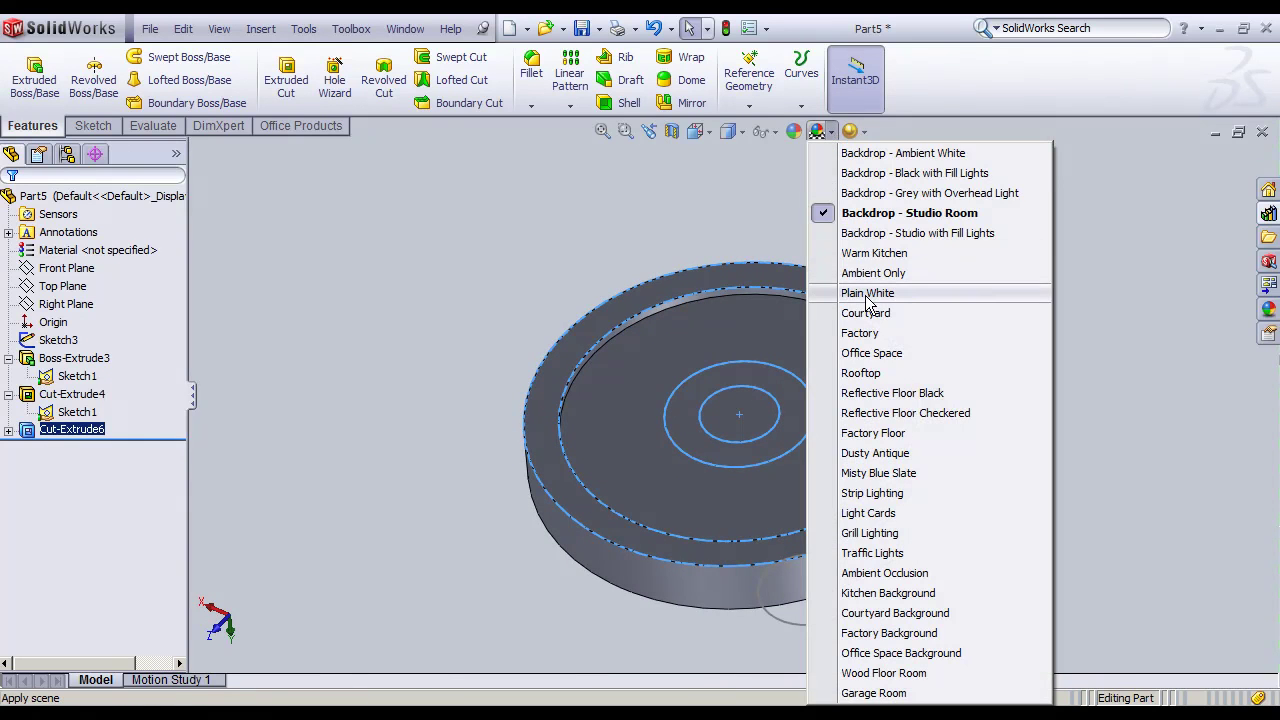
{"action": "left_click", "coordinate": [867, 293]}
{"action": "mouse_move", "coordinate": [850, 336]}
{"action": "middle_mouse_down"}
{"action": "mouse_move", "coordinate": [727, 500]}
{"action": "mouse_move", "coordinate": [625, 410]}
{"action": "middle_mouse_up"}
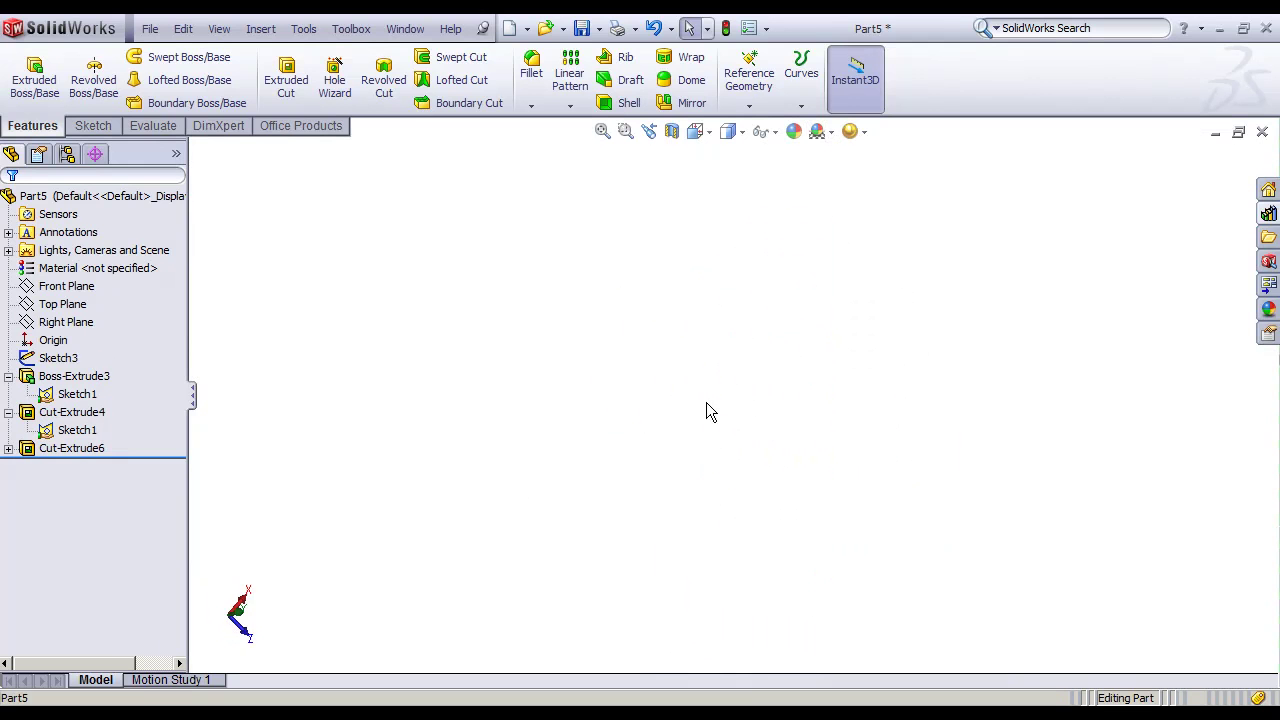
{"action": "mouse_move", "coordinate": [789, 413]}
{"action": "middle_mouse_down"}
{"action": "mouse_move", "coordinate": [857, 426]}
{"action": "mouse_move", "coordinate": [843, 429]}
{"action": "mouse_move", "coordinate": [1005, 401]}
{"action": "mouse_move", "coordinate": [1026, 274]}
{"action": "mouse_move", "coordinate": [697, 354]}
{"action": "mouse_move", "coordinate": [663, 337]}
{"action": "mouse_move", "coordinate": [657, 301]}
{"action": "middle_mouse_up"}
{"action": "scroll", "coordinate": [700, 394], "scroll_direction": "down", "scroll_amount": 3}
{"action": "scroll", "coordinate": [680, 414], "scroll_direction": "down", "scroll_amount": 1}
{"action": "left_click", "coordinate": [45, 448]}
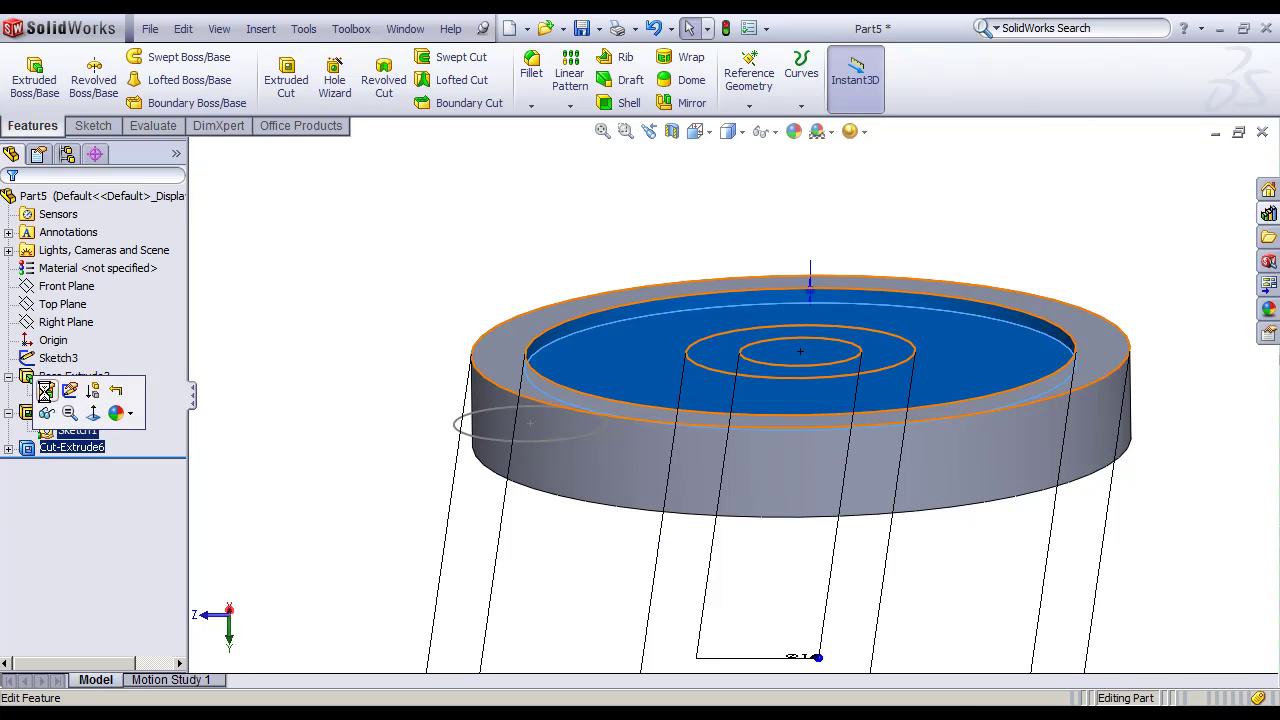
Step: Redefine Cut-Extrude6 to cut only the outer ring region, leaving a raised central island
{"action": "left_click", "coordinate": [45, 391]}
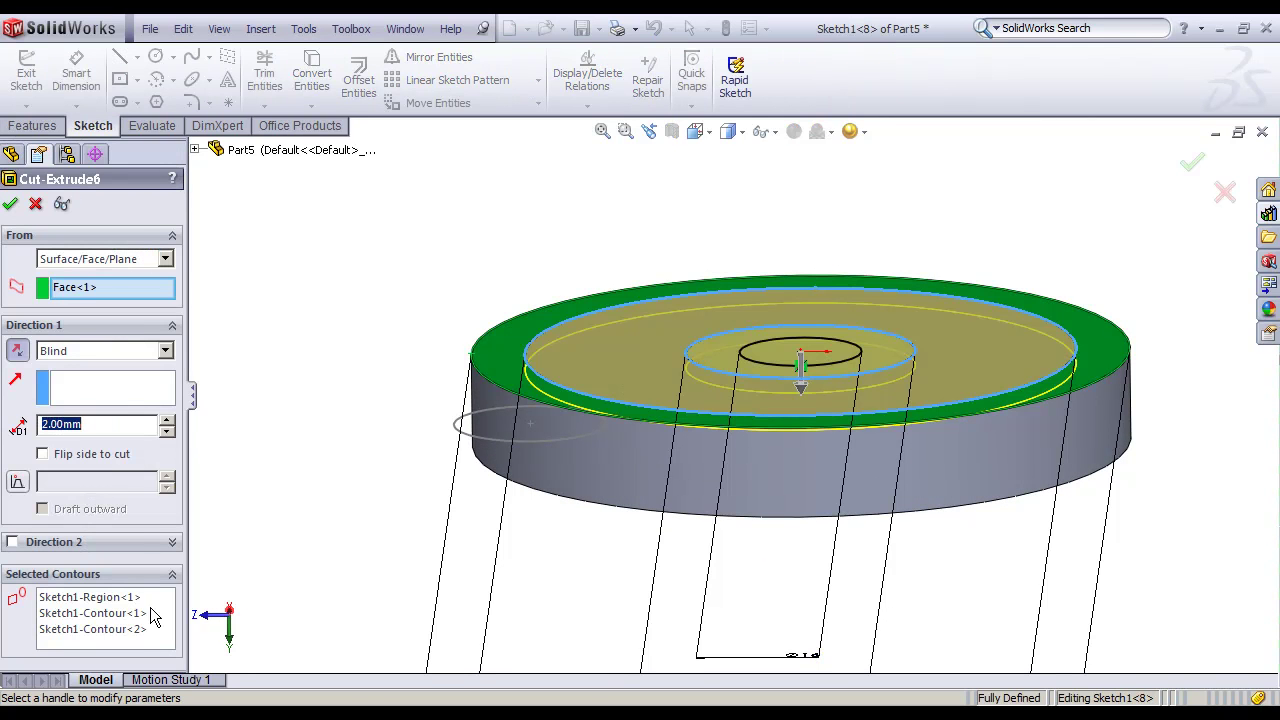
{"action": "left_click", "coordinate": [153, 613]}
{"action": "right_click", "coordinate": [160, 630]}
{"action": "left_click", "coordinate": [222, 640]}
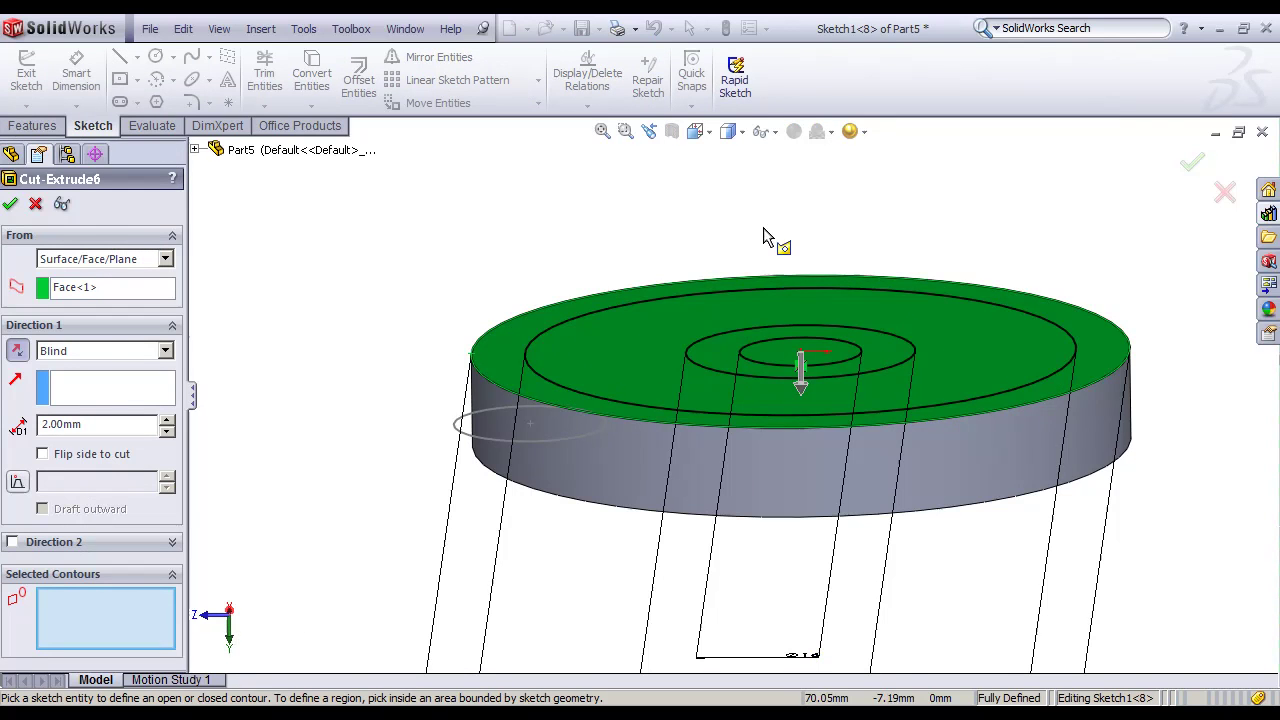
{"action": "middle_click_drag", "start_coordinate": [763, 236], "coordinate": [774, 308]}
{"action": "left_click", "coordinate": [662, 295]}
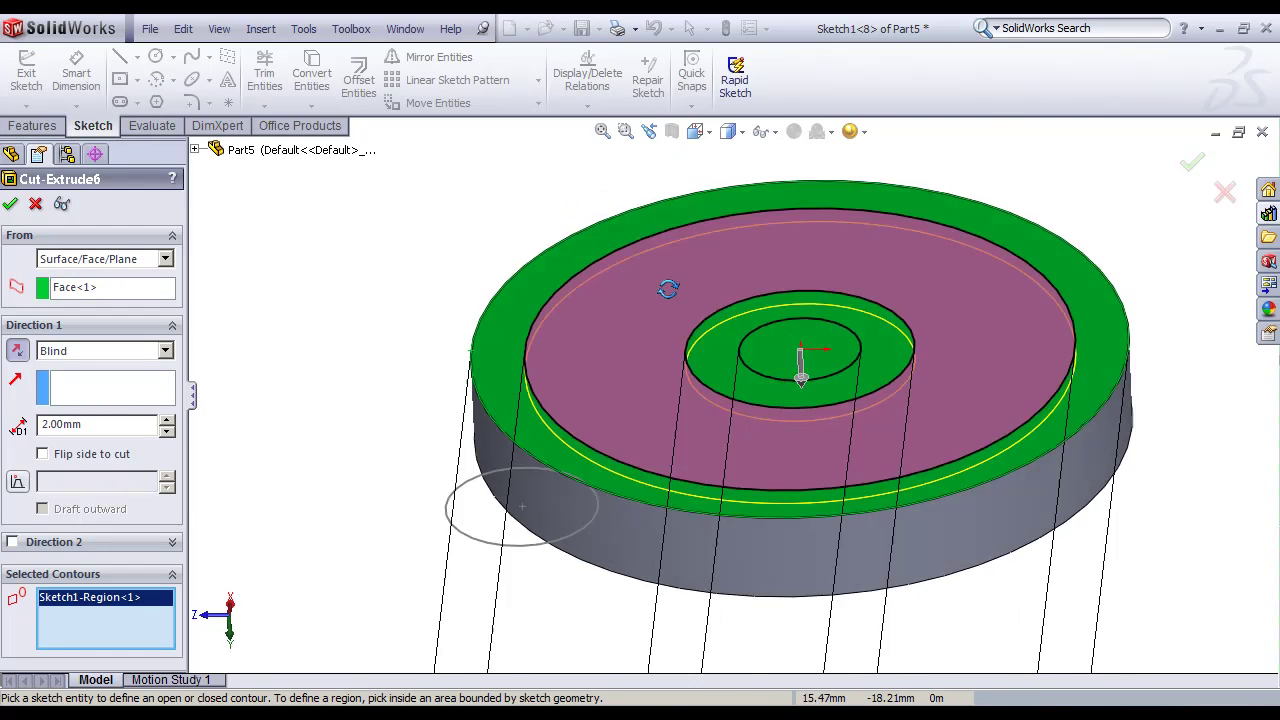
{"action": "middle_click_drag", "start_coordinate": [668, 289], "coordinate": [1033, 212]}
{"action": "left_click", "coordinate": [1190, 158]}
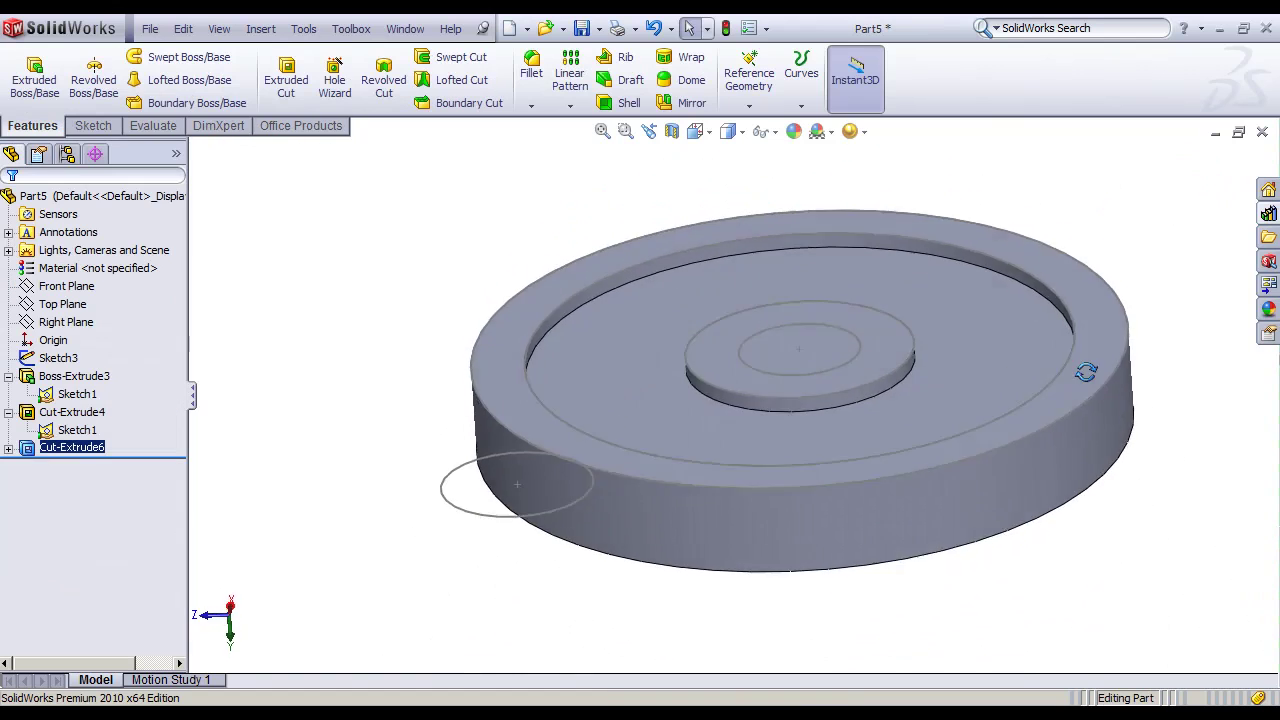
{"action": "scroll", "coordinate": [1028, 386], "scroll_direction": "up", "scroll_amount": 5}
{"action": "mouse_move", "coordinate": [1028, 386]}
{"action": "middle_mouse_down"}
{"action": "mouse_move", "coordinate": [673, 307]}
{"action": "mouse_move", "coordinate": [866, 351]}
{"action": "mouse_move", "coordinate": [830, 252]}
{"action": "middle_mouse_up"}
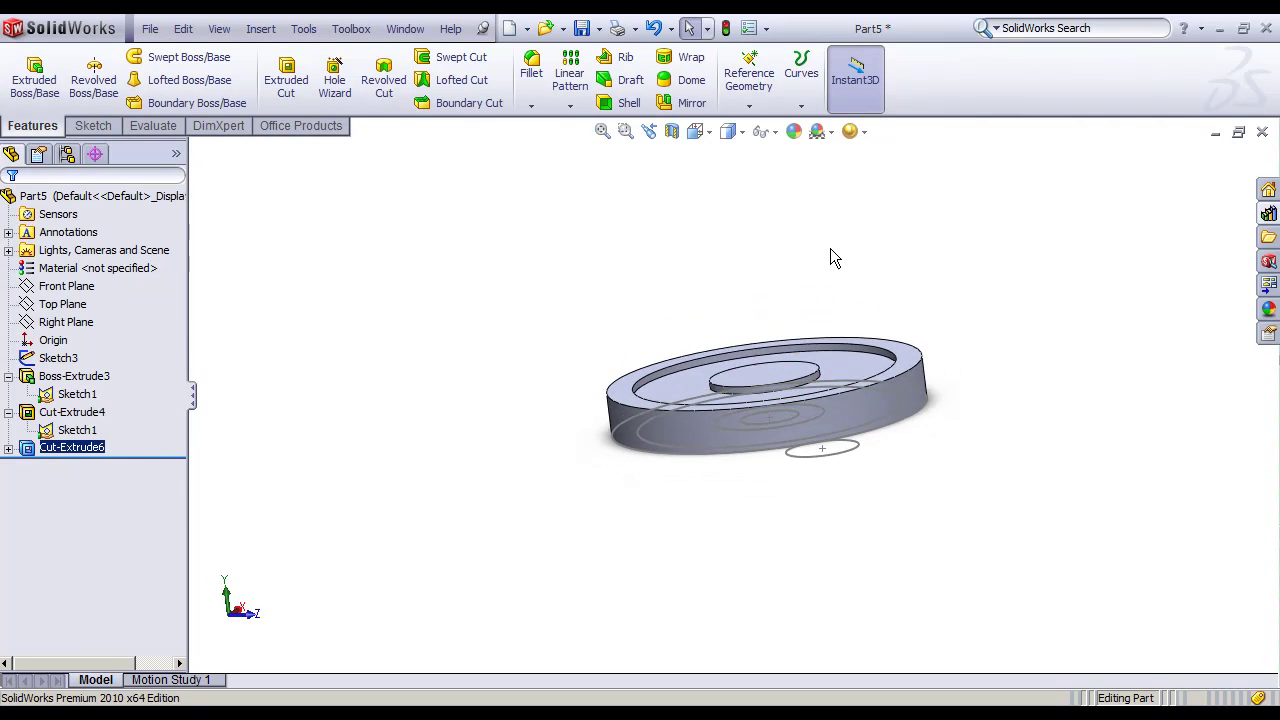
Step: Select Boss-Extrude3 and accept its 40 mm thickness
{"action": "left_click", "coordinate": [922, 352]}
{"action": "middle_click_drag", "start_coordinate": [929, 366], "coordinate": [893, 318]}
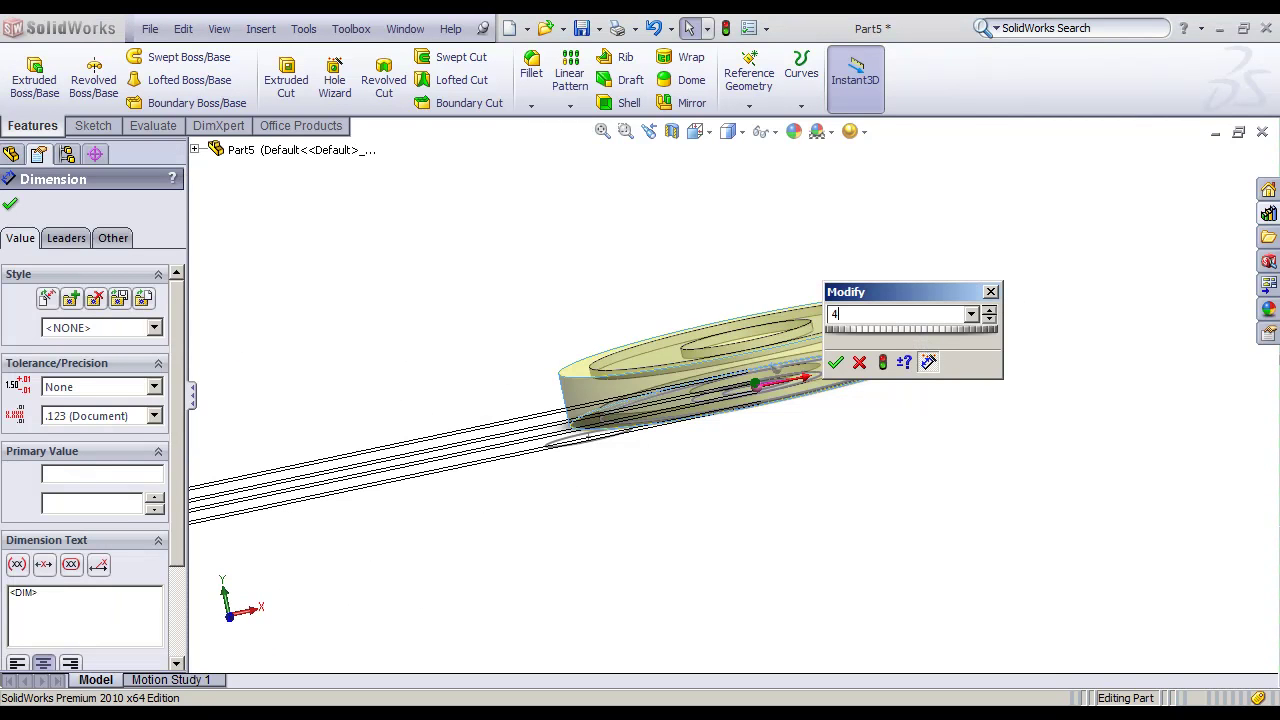
{"action": "left_click", "coordinate": [845, 360]}
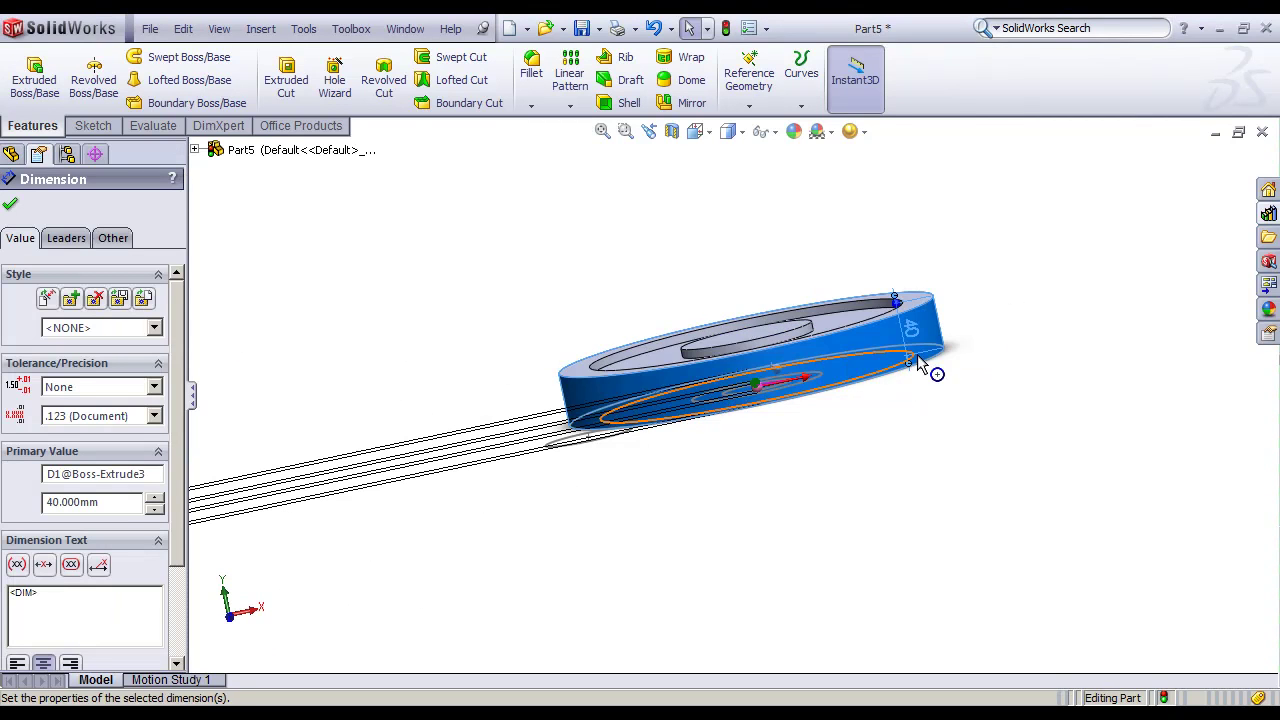
{"action": "left_click", "coordinate": [726, 28]}
{"action": "mouse_move", "coordinate": [748, 80]}
{"action": "middle_mouse_down"}
{"action": "mouse_move", "coordinate": [958, 573]}
{"action": "mouse_move", "coordinate": [866, 434]}
{"action": "middle_mouse_up"}
Step: Change Boss-Extrude3's depth dimension to 12 mm and rebuild the part
{"action": "left_click", "coordinate": [826, 197]}
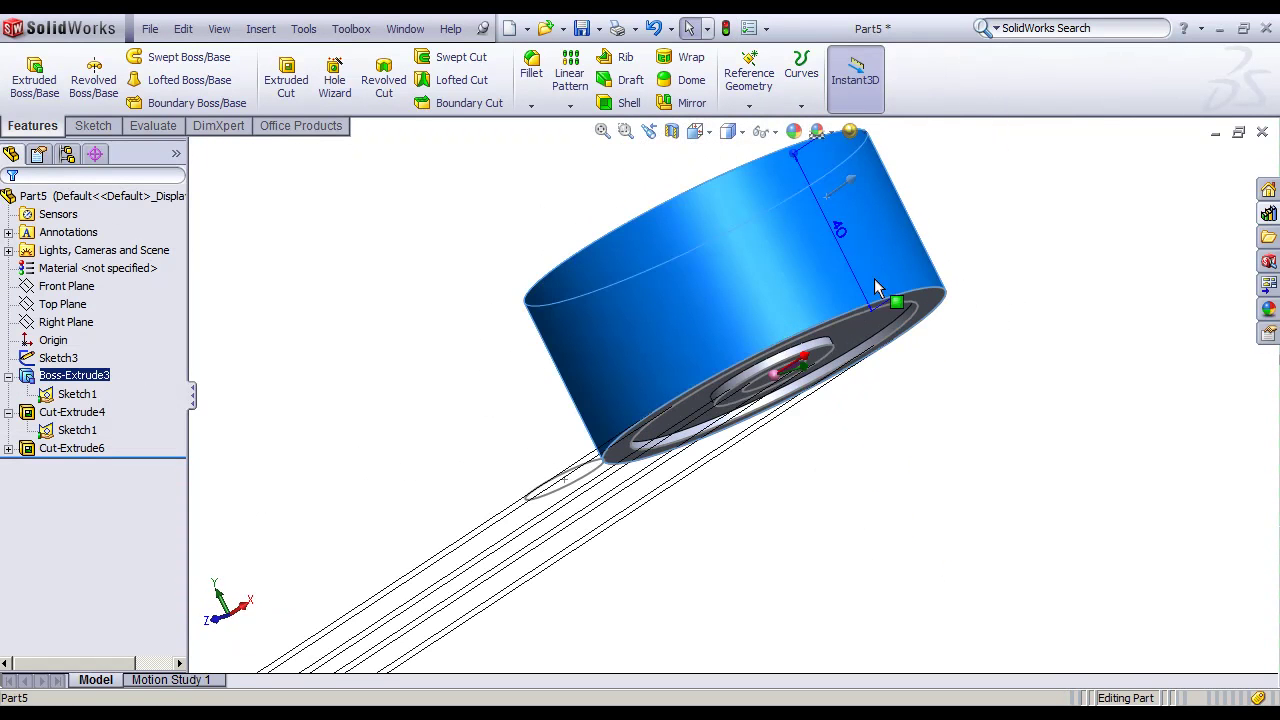
{"action": "middle_click_drag", "start_coordinate": [874, 280], "coordinate": [886, 320]}
{"action": "double_click", "coordinate": [827, 273]}
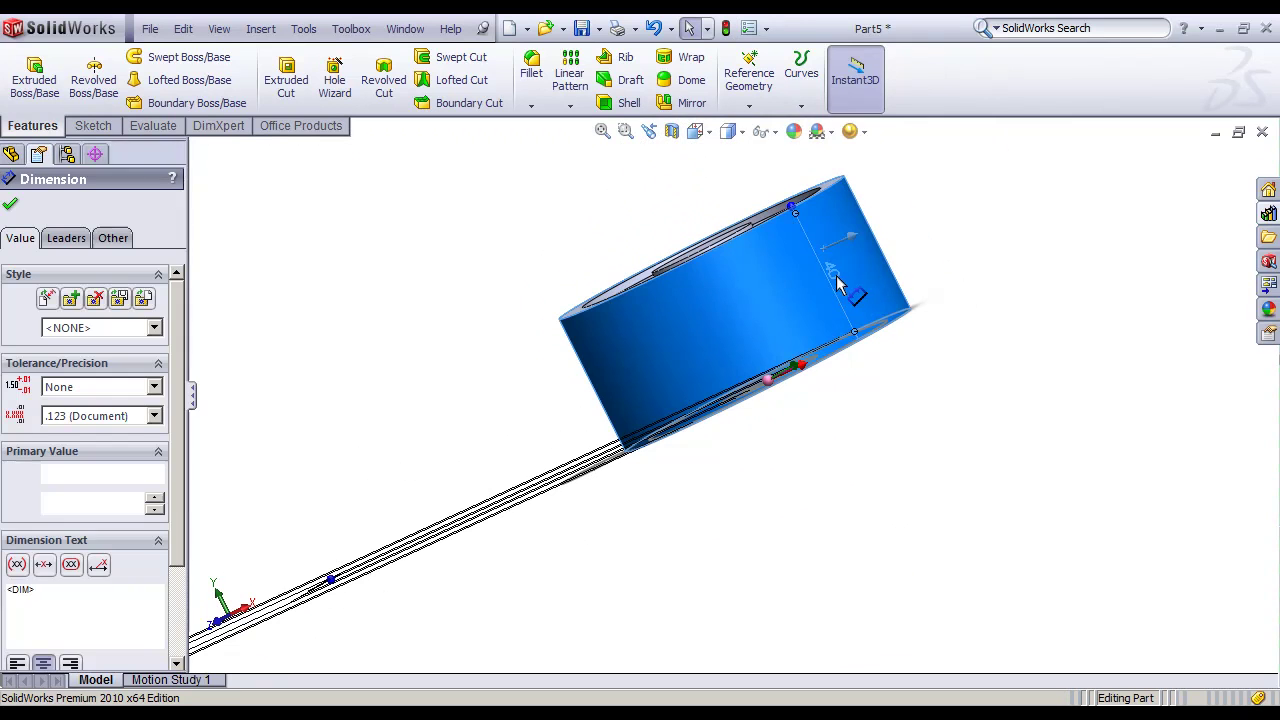
{"action": "type", "text": "12"}
{"action": "left_click", "coordinate": [750, 302]}
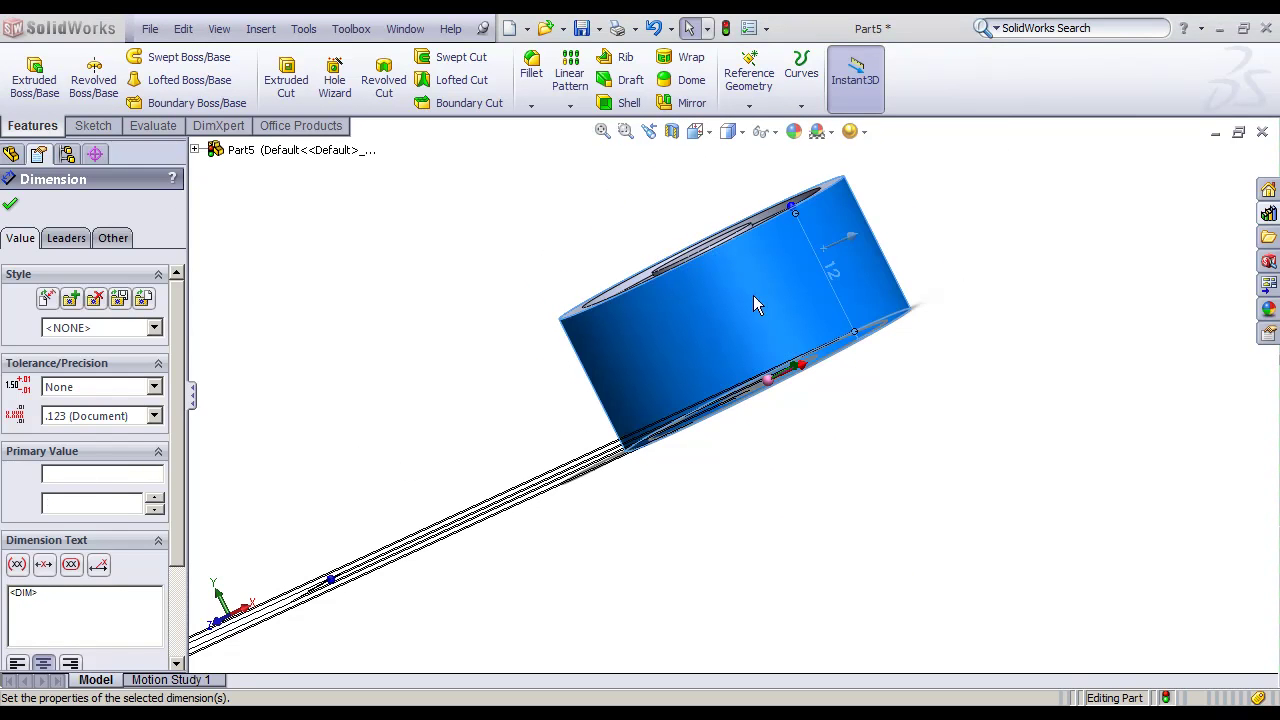
{"action": "left_click", "coordinate": [727, 28]}
{"action": "mouse_move", "coordinate": [843, 414]}
{"action": "middle_mouse_down"}
{"action": "mouse_move", "coordinate": [834, 271]}
{"action": "mouse_move", "coordinate": [791, 351]}
{"action": "mouse_move", "coordinate": [684, 383]}
{"action": "mouse_move", "coordinate": [777, 423]}
{"action": "mouse_move", "coordinate": [846, 420]}
{"action": "mouse_move", "coordinate": [789, 377]}
{"action": "mouse_move", "coordinate": [634, 378]}
{"action": "middle_mouse_up"}
{"action": "middle_click_drag", "start_coordinate": [732, 406], "coordinate": [780, 337]}
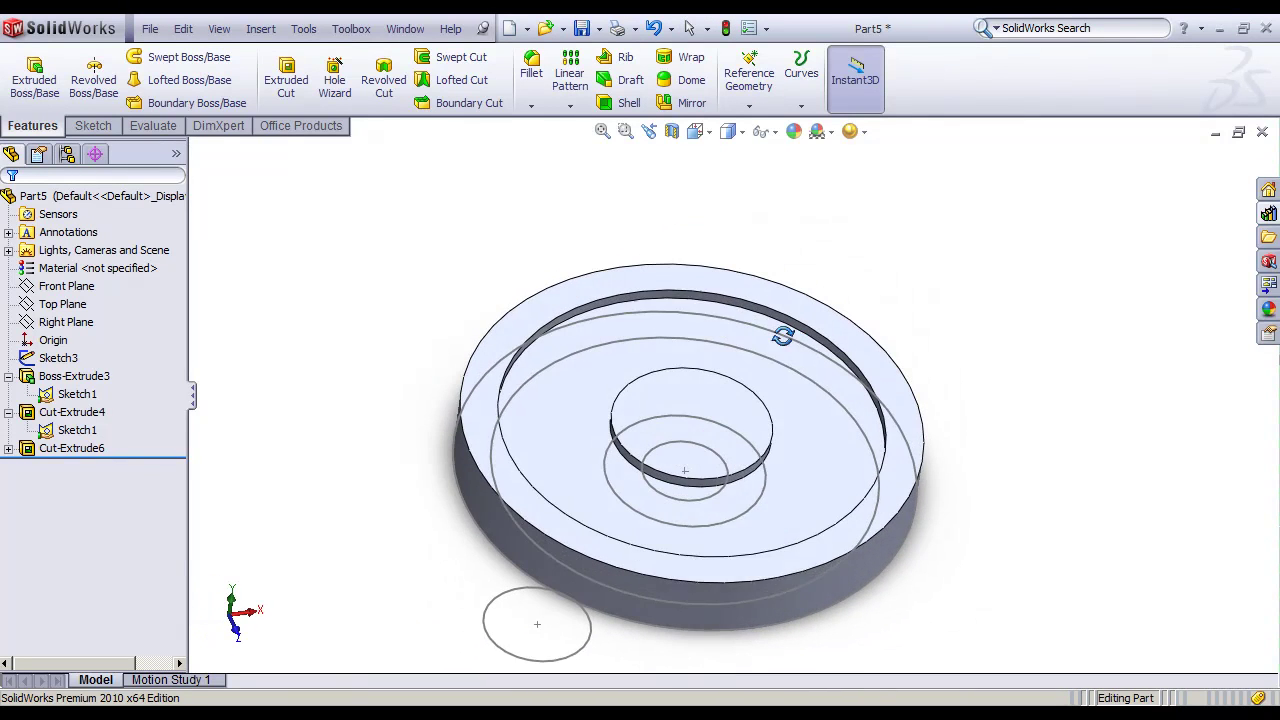
Step: Cut Sketch1's innermost circle Through All to make the centre hole Cut-Extrude7
{"action": "left_click", "coordinate": [8, 448]}
{"action": "left_click", "coordinate": [66, 465]}
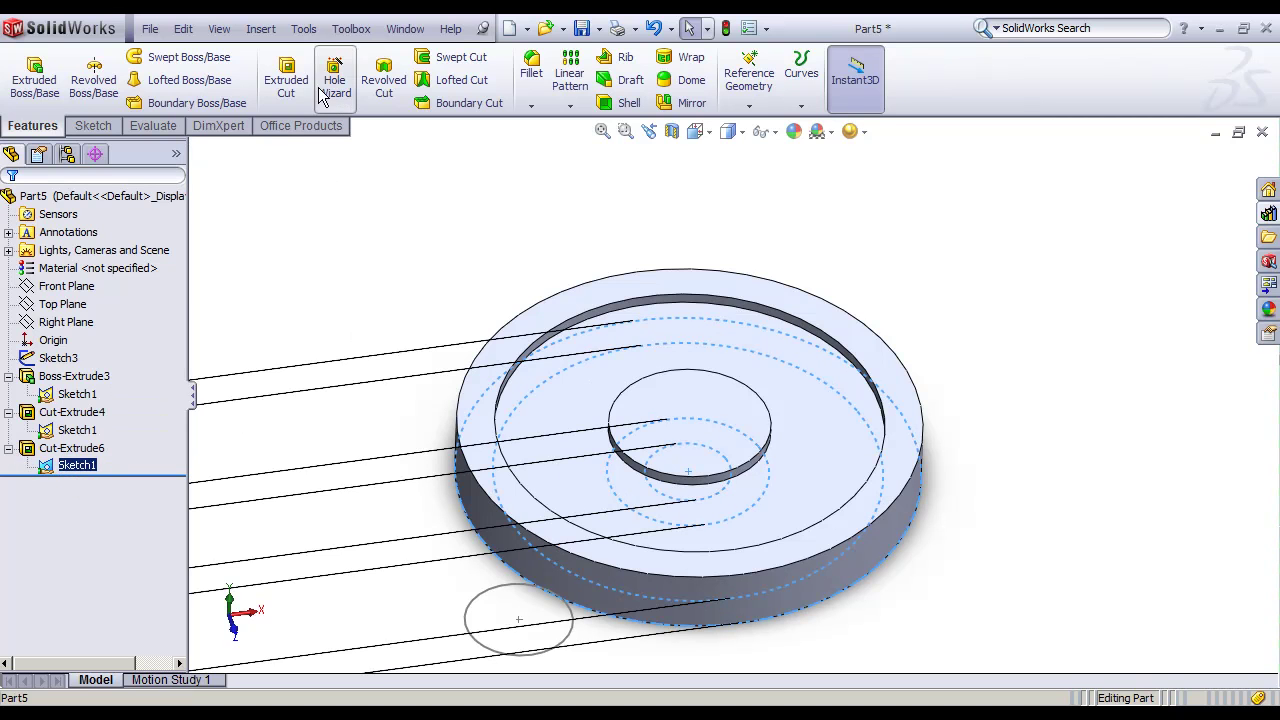
{"action": "left_click", "coordinate": [286, 80]}
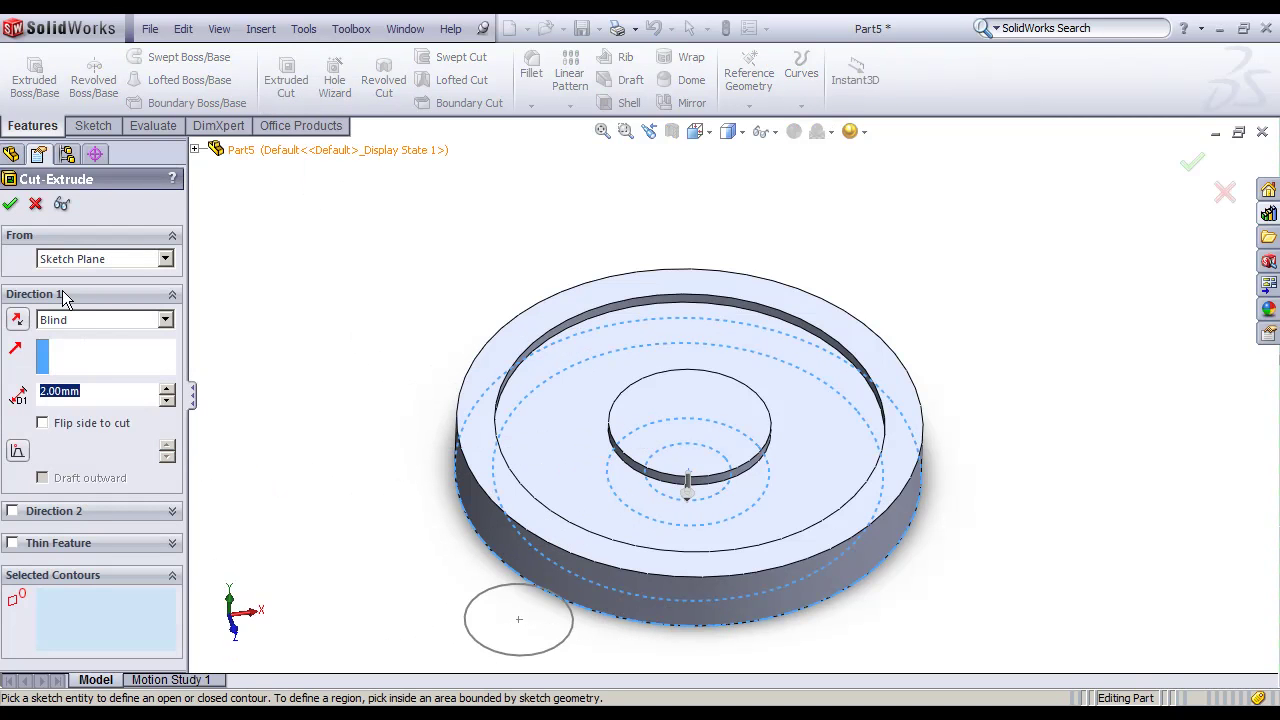
{"action": "middle_click_drag", "start_coordinate": [645, 340], "coordinate": [653, 198]}
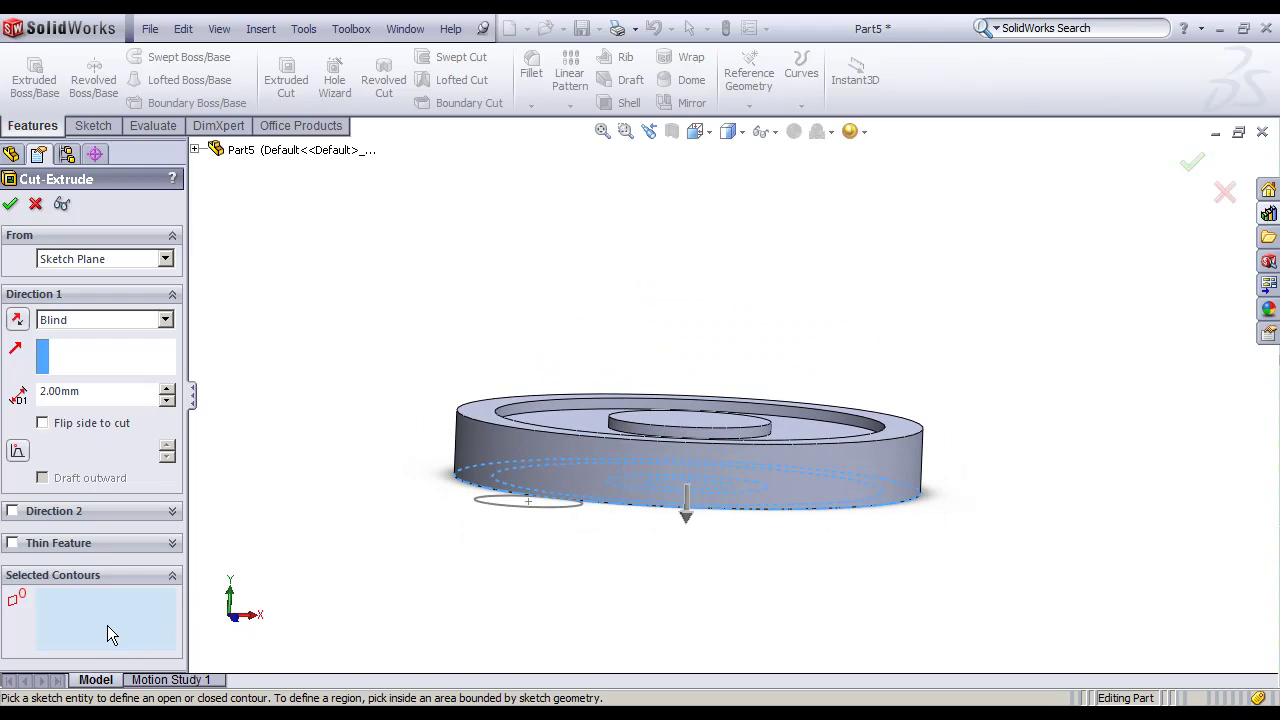
{"action": "key", "text": "ctrl+shift+z"}
{"action": "left_click", "coordinate": [700, 450]}
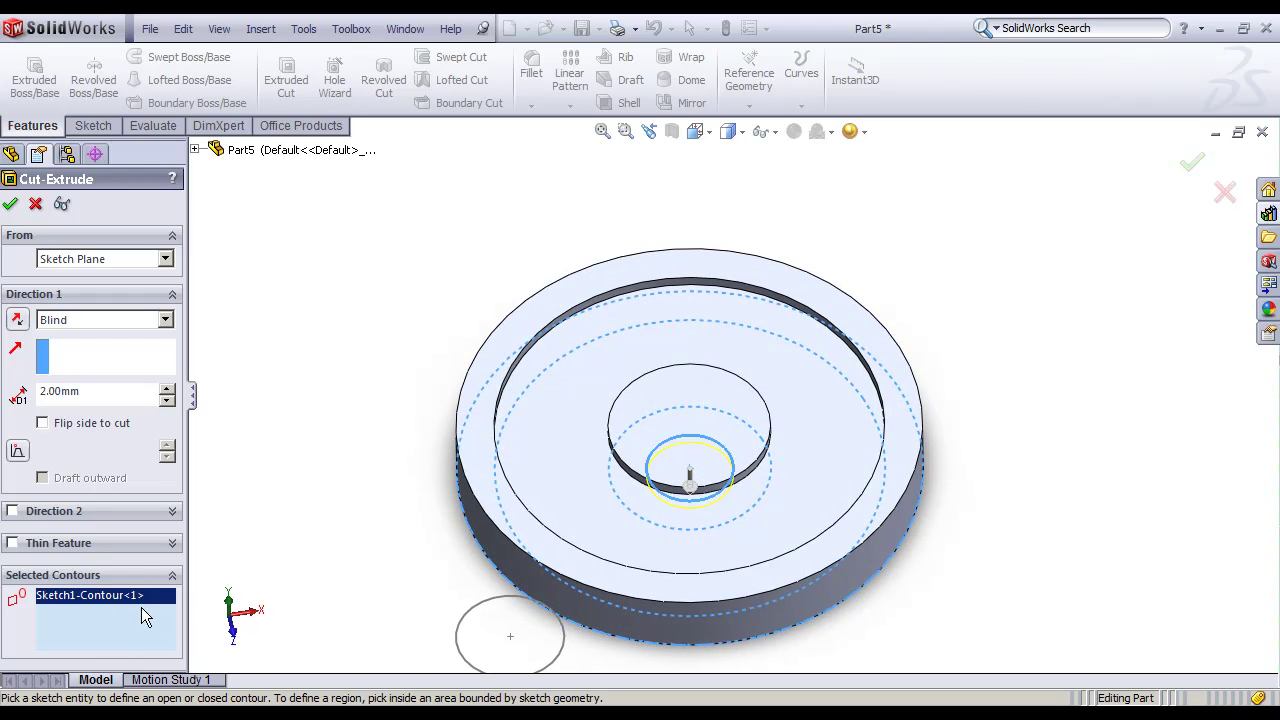
{"action": "left_click", "coordinate": [70, 319]}
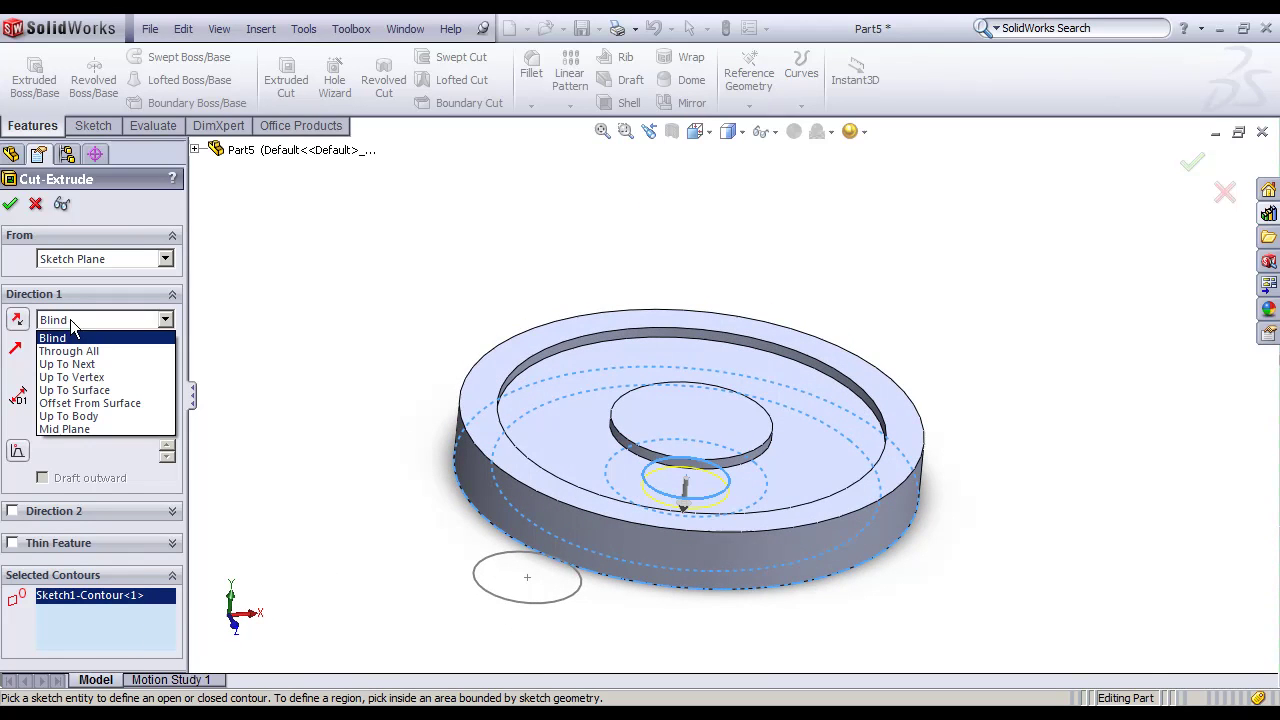
{"action": "left_click", "coordinate": [72, 352]}
{"action": "middle_click_drag", "start_coordinate": [686, 423], "coordinate": [655, 494]}
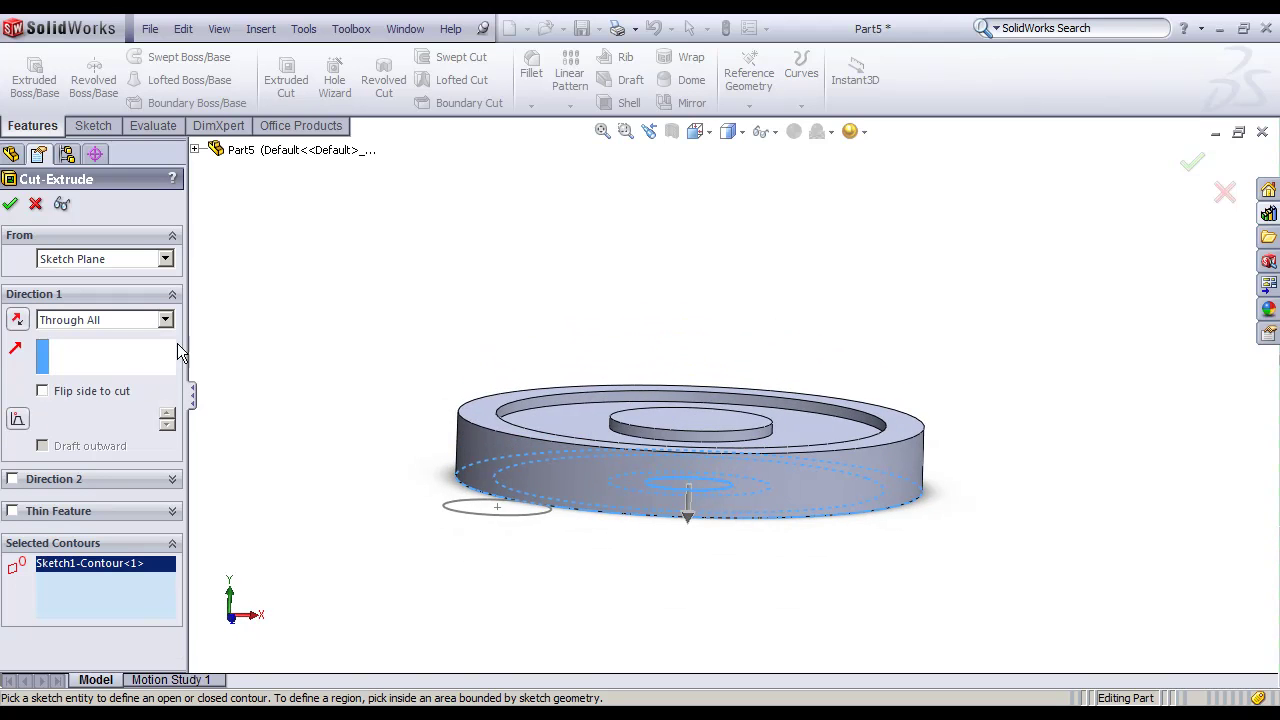
{"action": "middle_click_drag", "start_coordinate": [757, 308], "coordinate": [777, 471]}
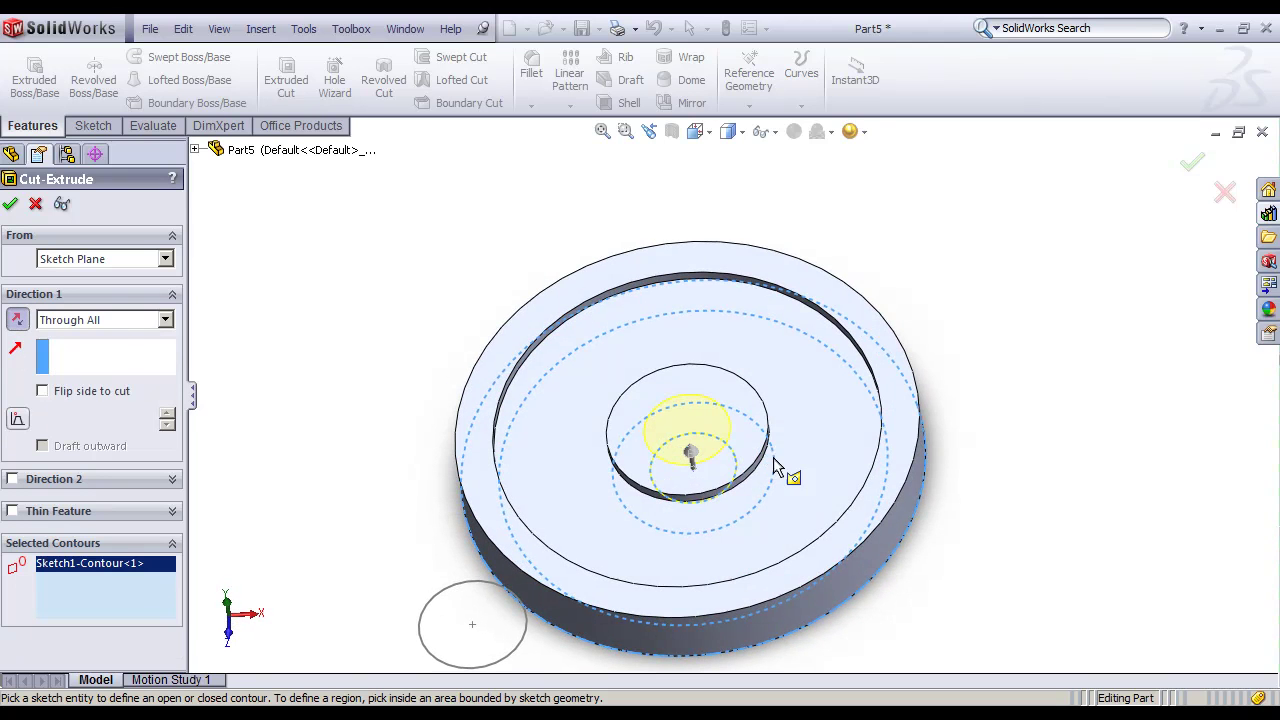
{"action": "left_click", "coordinate": [1192, 162]}
{"action": "mouse_move", "coordinate": [886, 446]}
{"action": "middle_mouse_down"}
{"action": "mouse_move", "coordinate": [669, 355]}
{"action": "mouse_move", "coordinate": [646, 414]}
{"action": "middle_mouse_up"}
Step: From the Top view, extrude Sketch3's Ø20 circle 12 mm Blind as Boss-Extrude4
{"action": "key", "text": "space"}
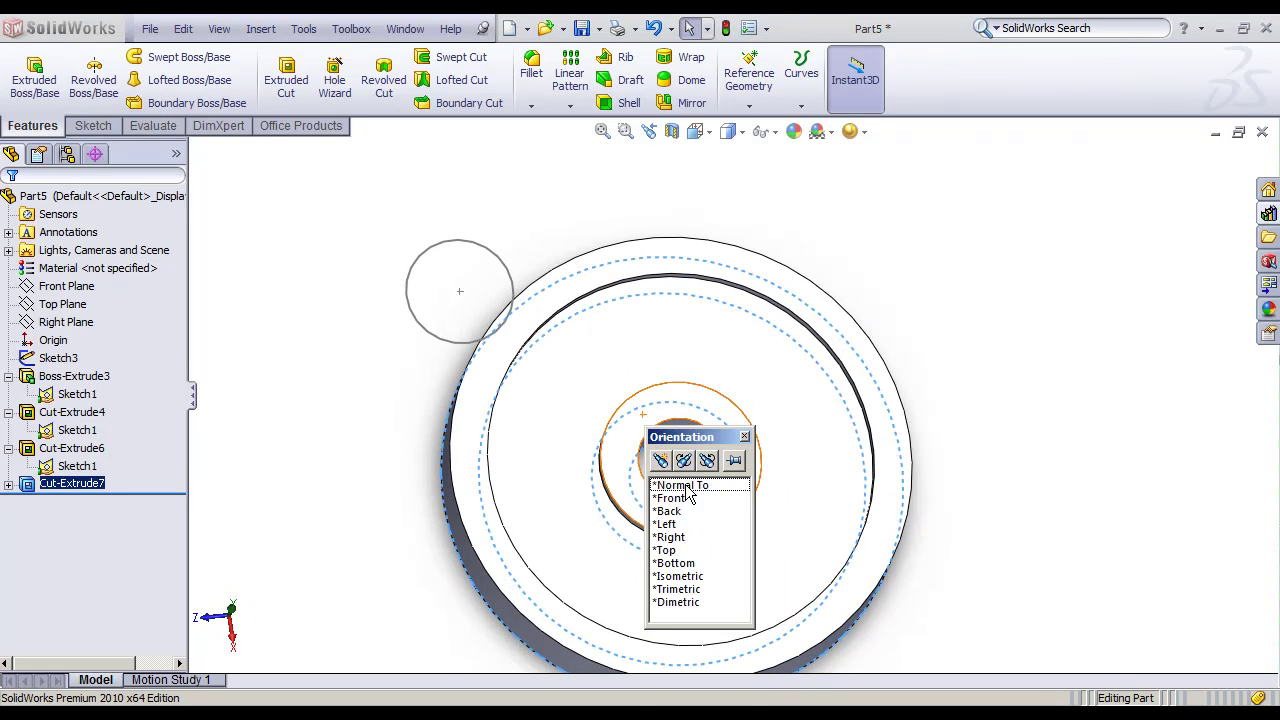
{"action": "left_click", "coordinate": [676, 551]}
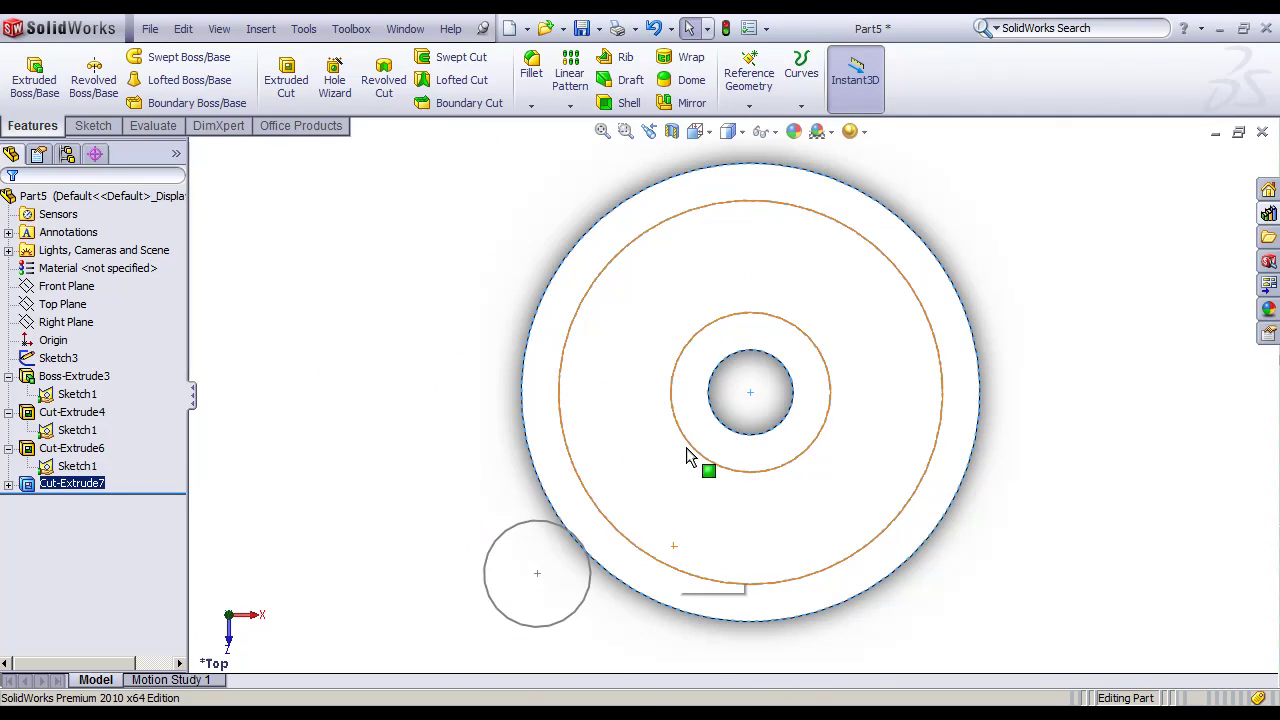
{"action": "mouse_move", "coordinate": [709, 500]}
{"action": "middle_mouse_down"}
{"action": "mouse_move", "coordinate": [844, 246]}
{"action": "mouse_move", "coordinate": [686, 234]}
{"action": "mouse_move", "coordinate": [706, 343]}
{"action": "middle_mouse_up"}
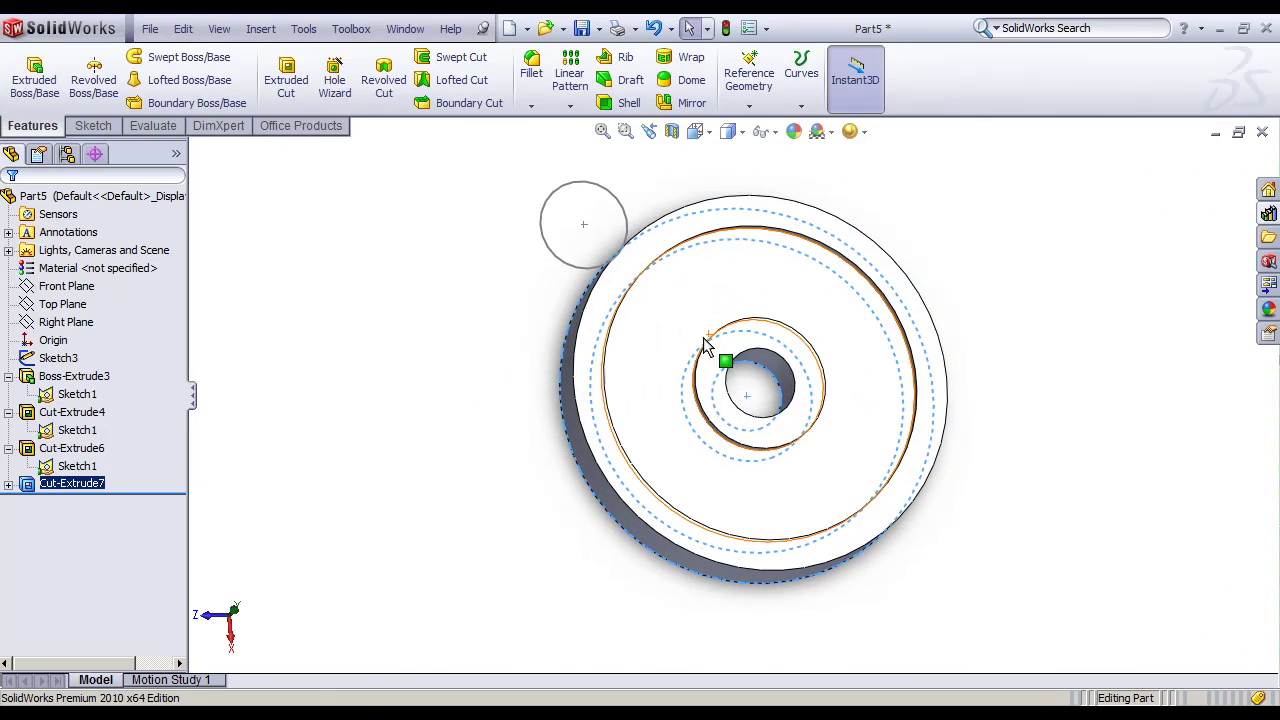
{"action": "key", "text": "space"}
{"action": "left_click", "coordinate": [732, 464]}
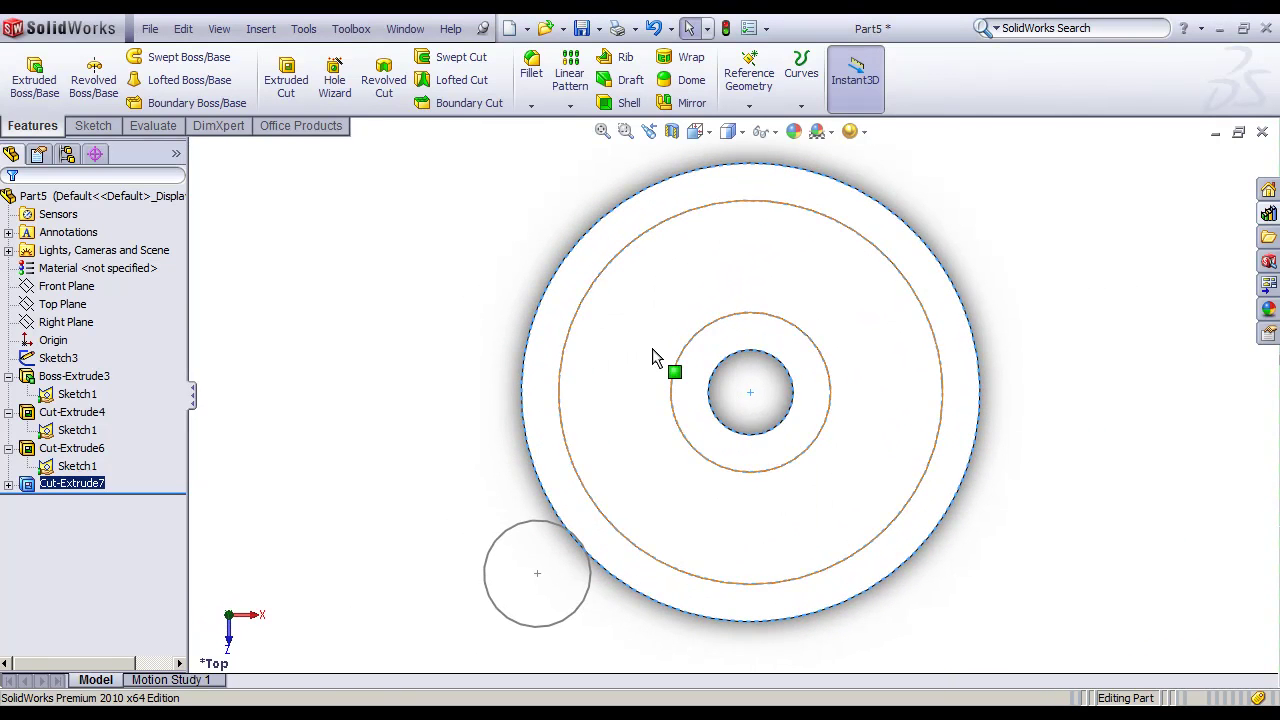
{"action": "left_click", "coordinate": [515, 528]}
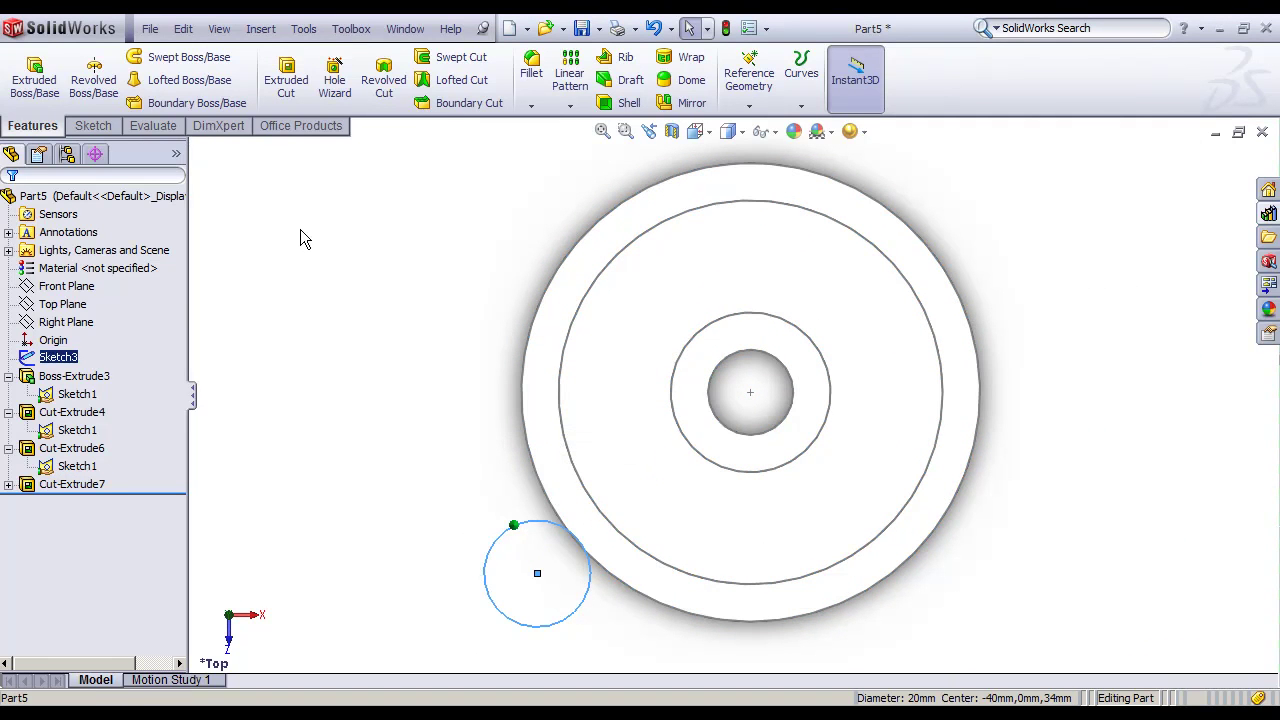
{"action": "left_click", "coordinate": [21, 73]}
{"action": "mouse_move", "coordinate": [557, 400]}
{"action": "middle_mouse_down"}
{"action": "mouse_move", "coordinate": [423, 286]}
{"action": "mouse_move", "coordinate": [450, 150]}
{"action": "middle_mouse_up"}
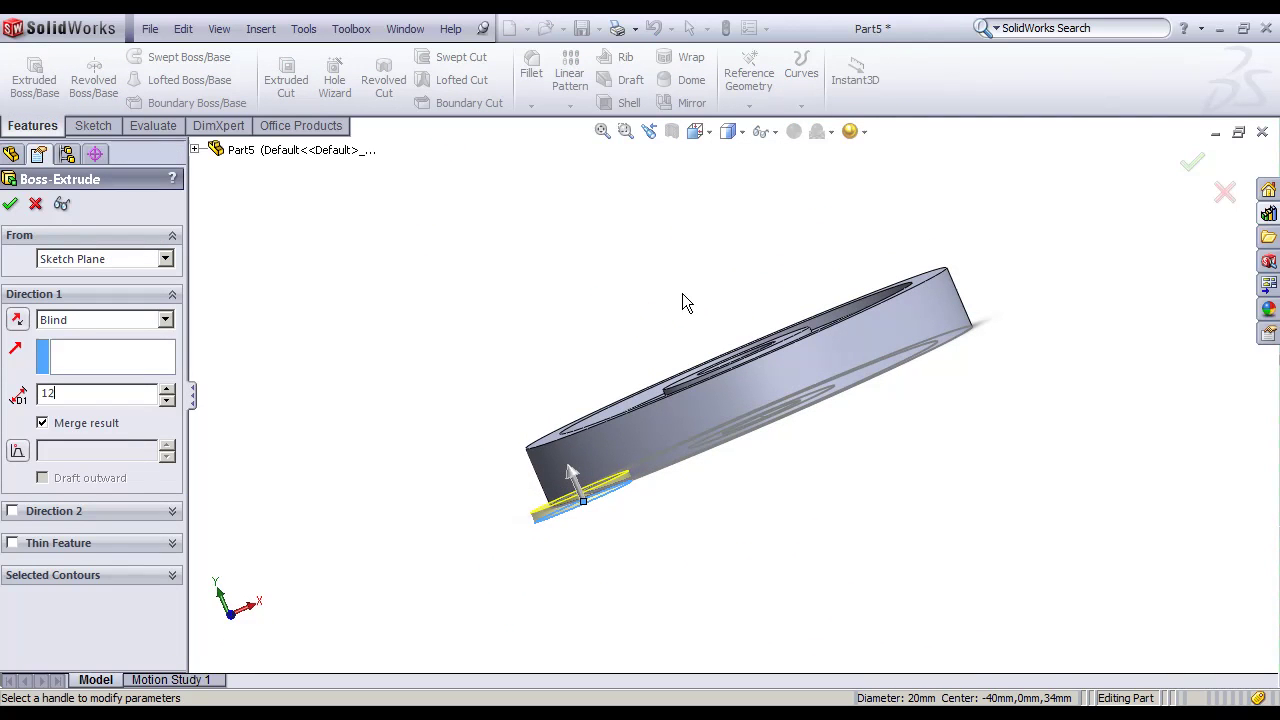
{"action": "key", "text": "Return"}
{"action": "mouse_move", "coordinate": [686, 288]}
{"action": "middle_mouse_down"}
{"action": "mouse_move", "coordinate": [786, 400]}
{"action": "mouse_move", "coordinate": [799, 452]}
{"action": "mouse_move", "coordinate": [774, 217]}
{"action": "mouse_move", "coordinate": [770, 397]}
{"action": "mouse_move", "coordinate": [788, 509]}
{"action": "middle_mouse_up"}
{"action": "left_click", "coordinate": [1191, 162]}
Step: Switch the model to the Top view
{"action": "key", "text": "space"}
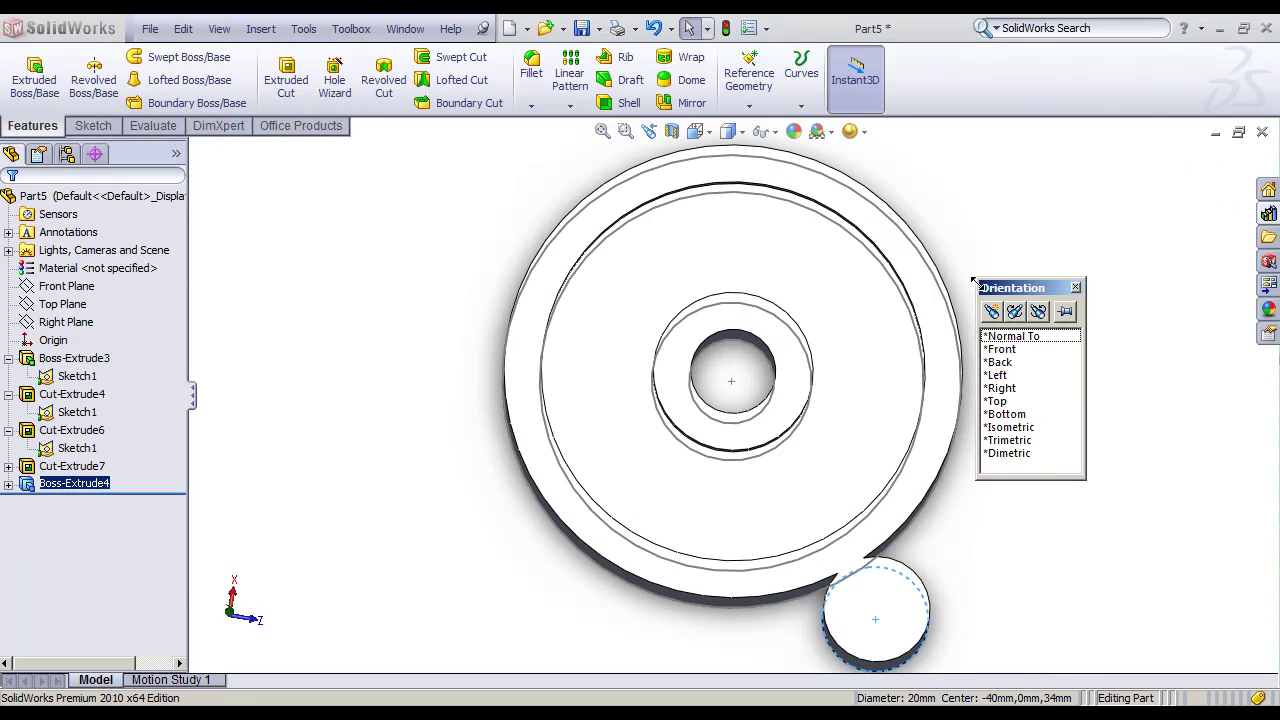
{"action": "left_click", "coordinate": [1000, 401]}
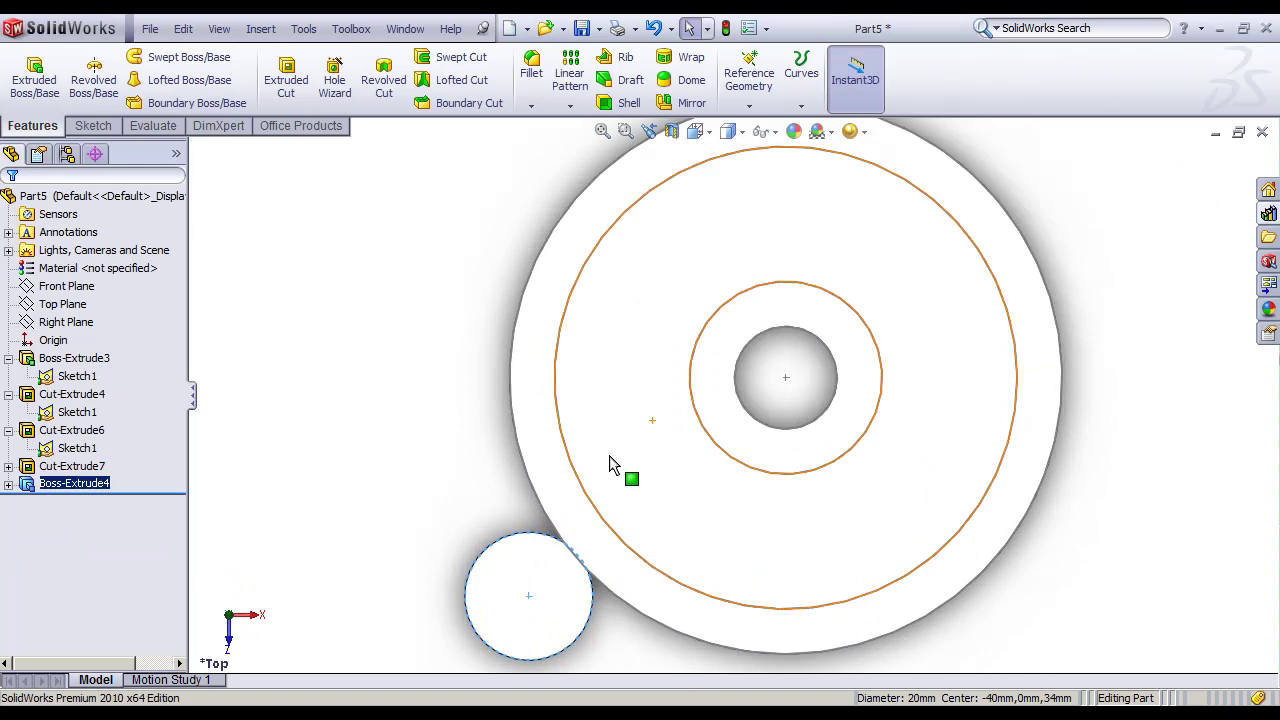
{"action": "scroll", "coordinate": [592, 480], "scroll_direction": "down", "scroll_amount": 3}
{"action": "scroll", "coordinate": [608, 488], "scroll_direction": "down", "scroll_amount": 2}
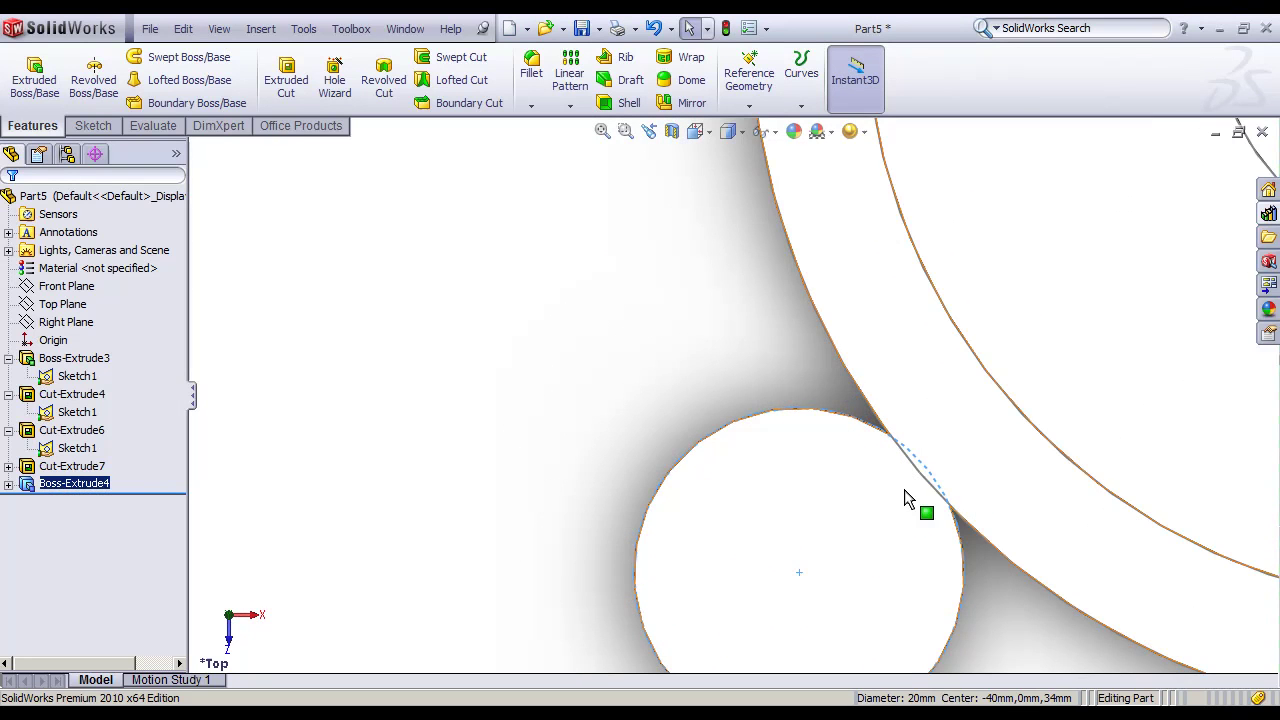
{"action": "scroll", "coordinate": [912, 508], "scroll_direction": "up", "scroll_amount": 4}
{"action": "scroll", "coordinate": [720, 480], "scroll_direction": "up", "scroll_amount": 1}
{"action": "scroll", "coordinate": [680, 477], "scroll_direction": "down", "scroll_amount": 2}
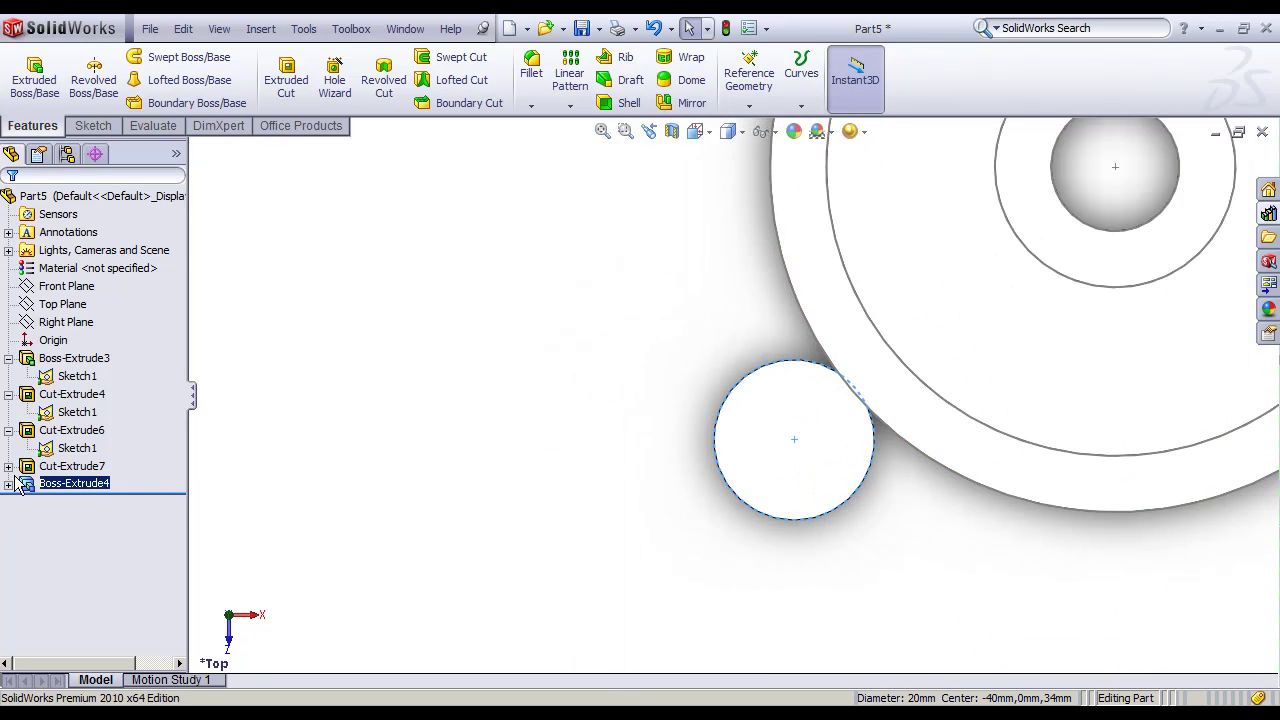
Step: Hide the cylinder sketch, show the disc's circle sketch, and hide Boss-Extrude4's solid body
{"action": "left_click", "coordinate": [9, 484]}
{"action": "left_click", "coordinate": [64, 484]}
{"action": "left_click", "coordinate": [65, 484]}
{"action": "left_click", "coordinate": [70, 501]}
{"action": "left_click", "coordinate": [78, 470]}
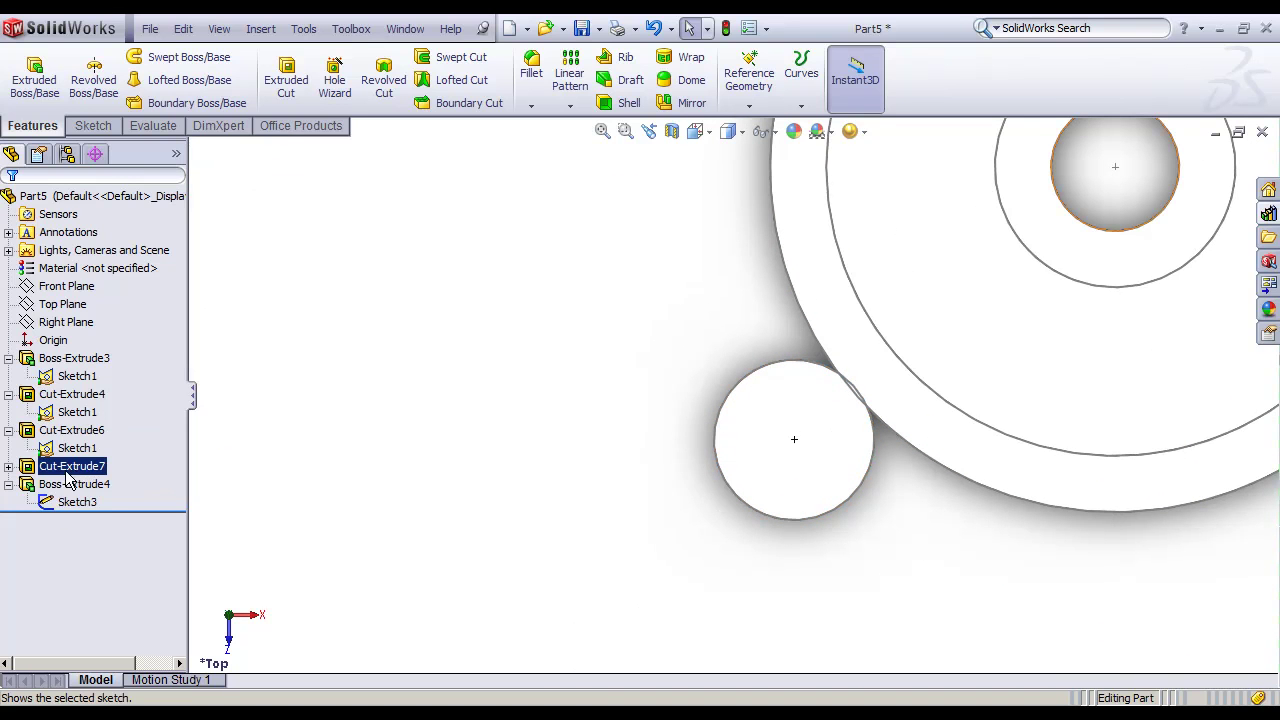
{"action": "left_click", "coordinate": [8, 466]}
{"action": "left_click", "coordinate": [72, 484]}
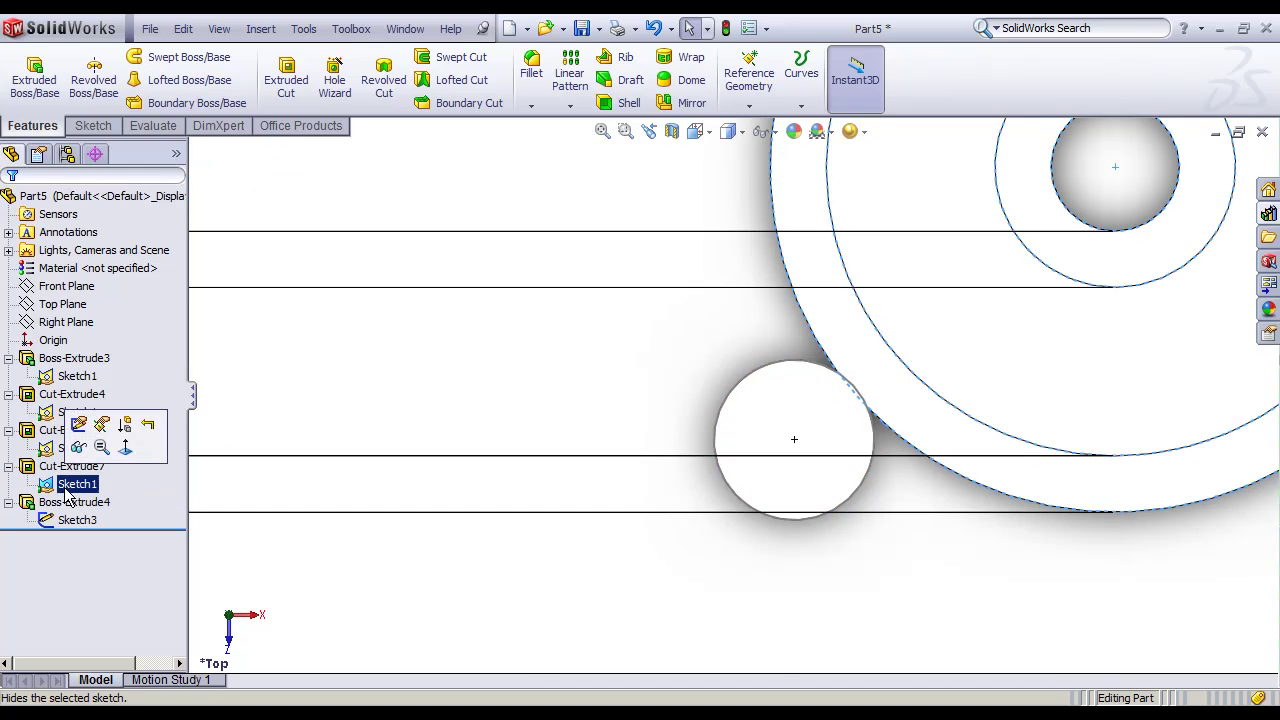
{"action": "left_click", "coordinate": [68, 500]}
{"action": "left_click", "coordinate": [82, 466]}
{"action": "scroll", "coordinate": [903, 398], "scroll_direction": "down", "scroll_amount": 1}
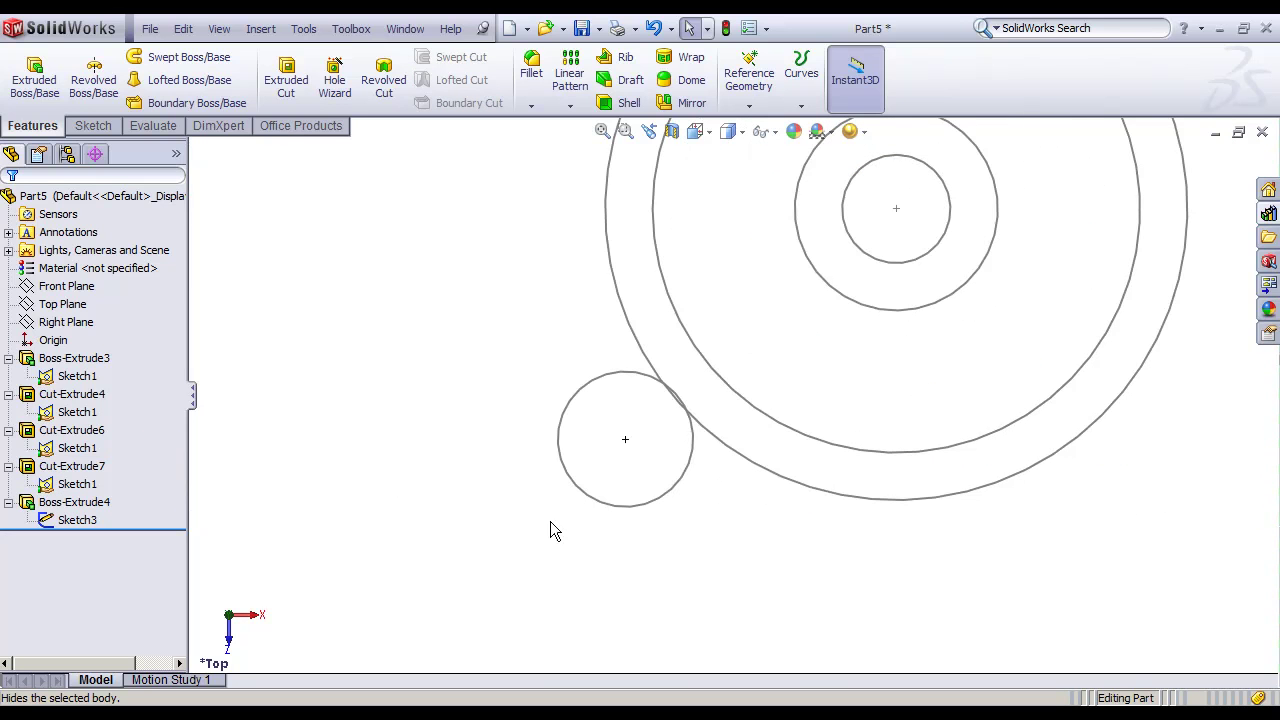
Step: Check the small circle sketch, then pick the Line tool from the Sketch tools
{"action": "left_click", "coordinate": [690, 445]}
{"action": "left_click", "coordinate": [600, 319]}
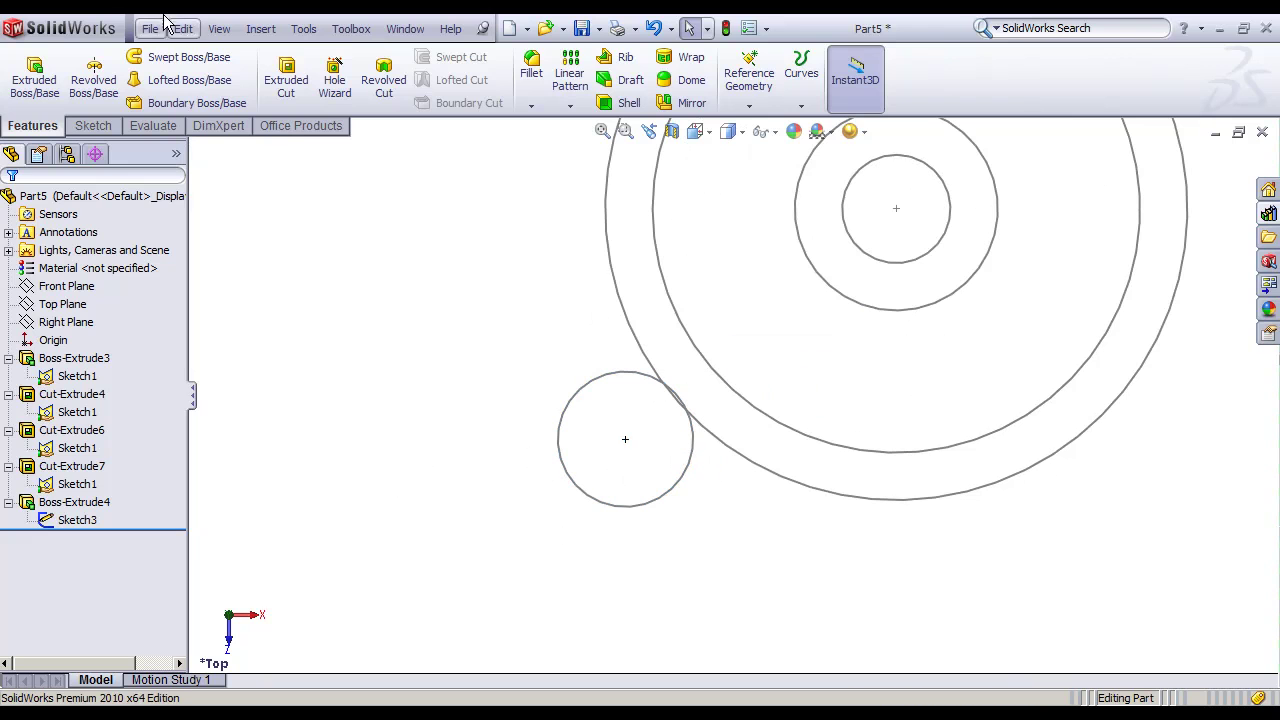
{"action": "left_click", "coordinate": [88, 127]}
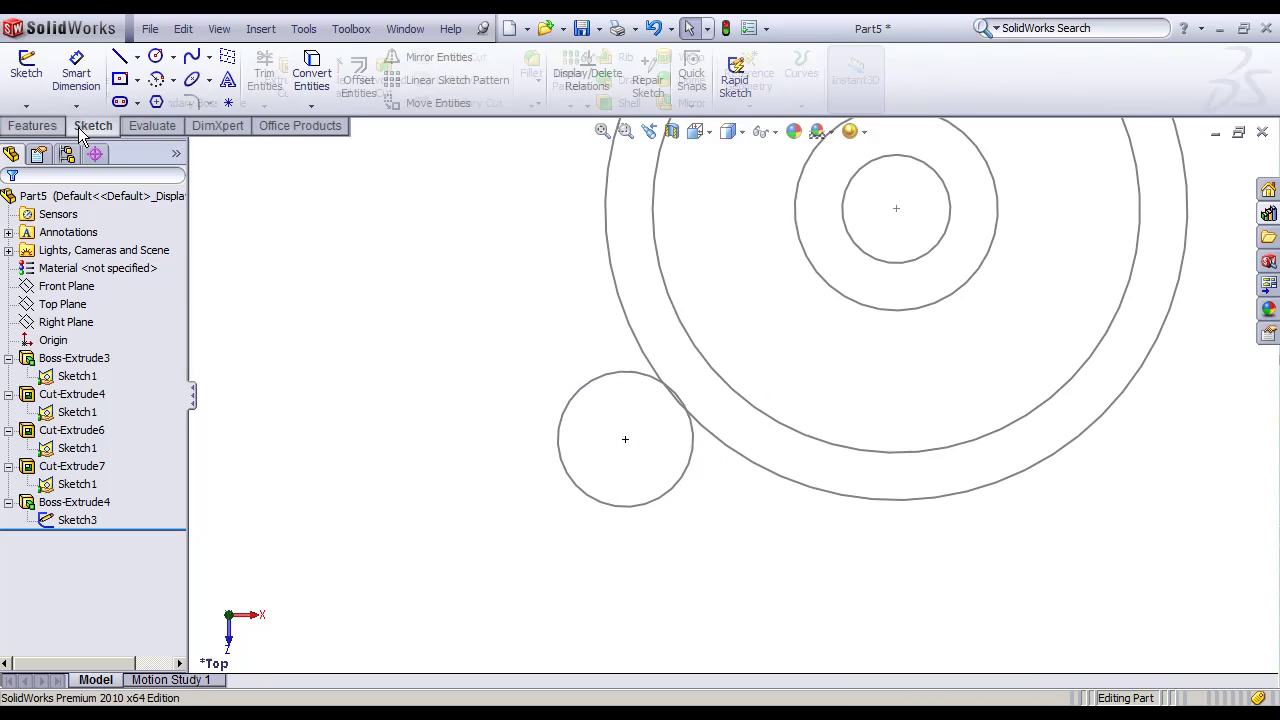
{"action": "left_click", "coordinate": [119, 60]}
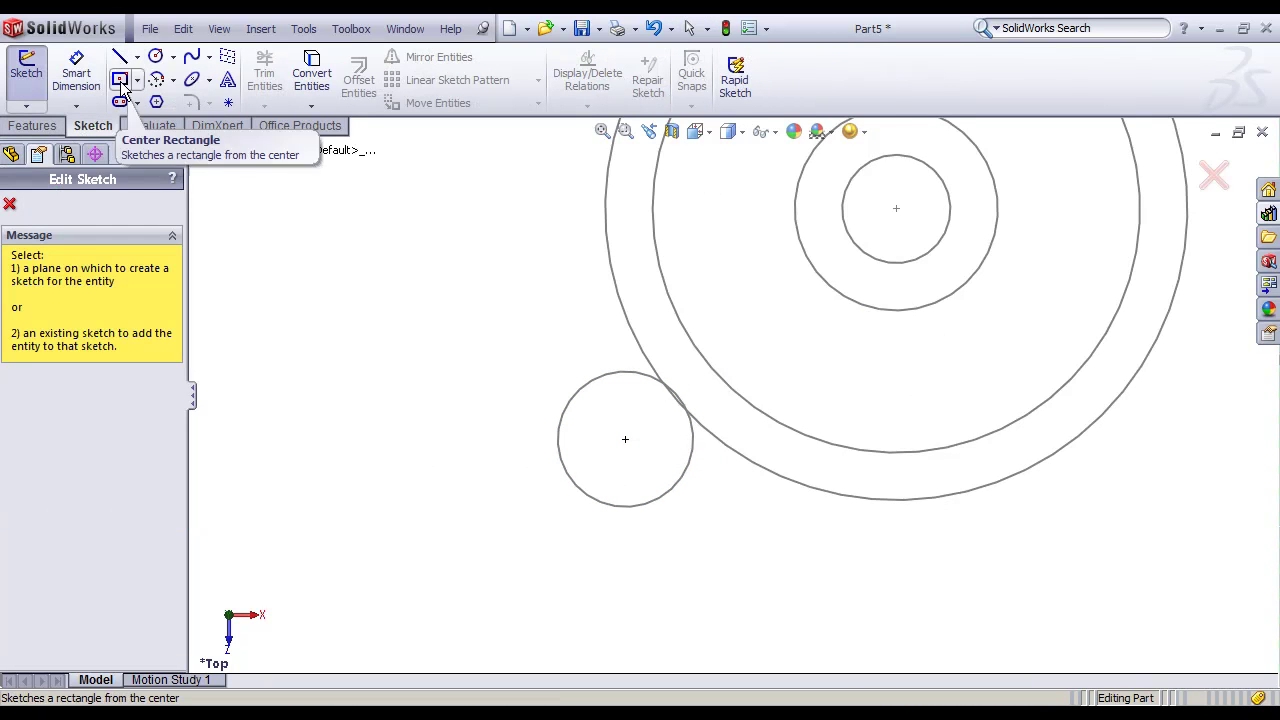
Step: On the Top Plane, draw one line from beside the small circle across the disc's outer ring, then exit the sketch
{"action": "left_click", "coordinate": [197, 150]}
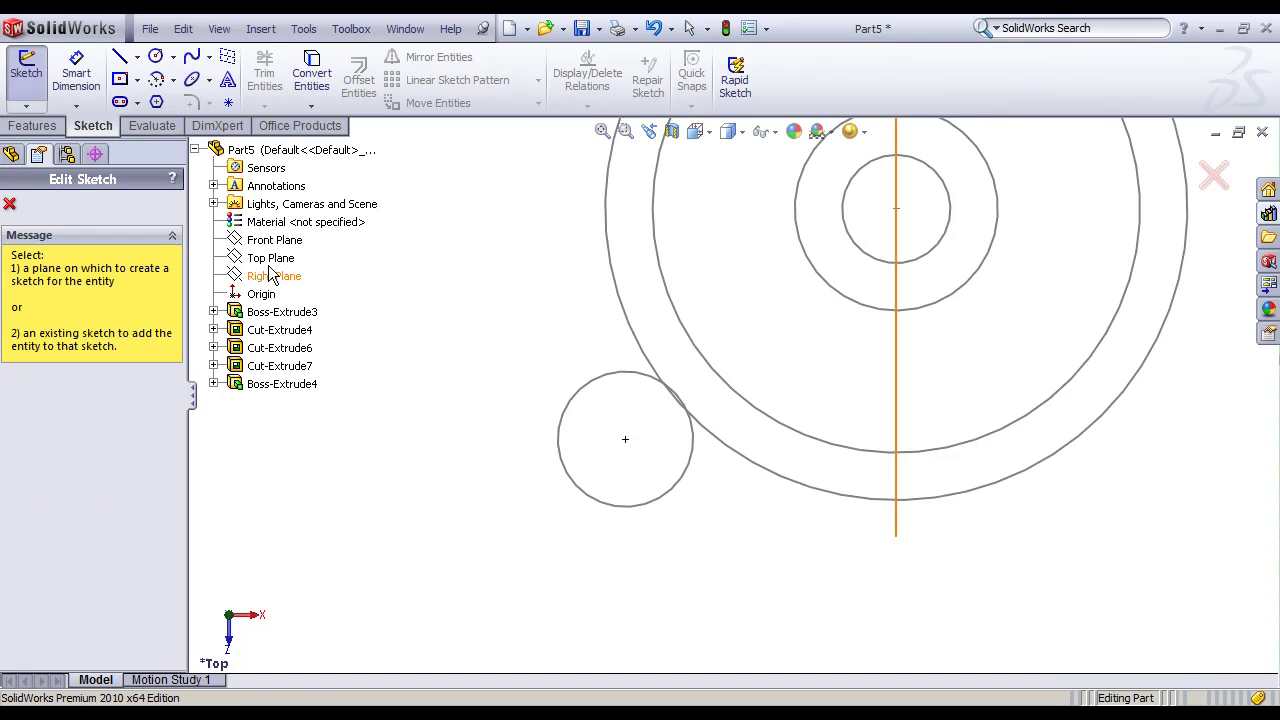
{"action": "left_click", "coordinate": [265, 258]}
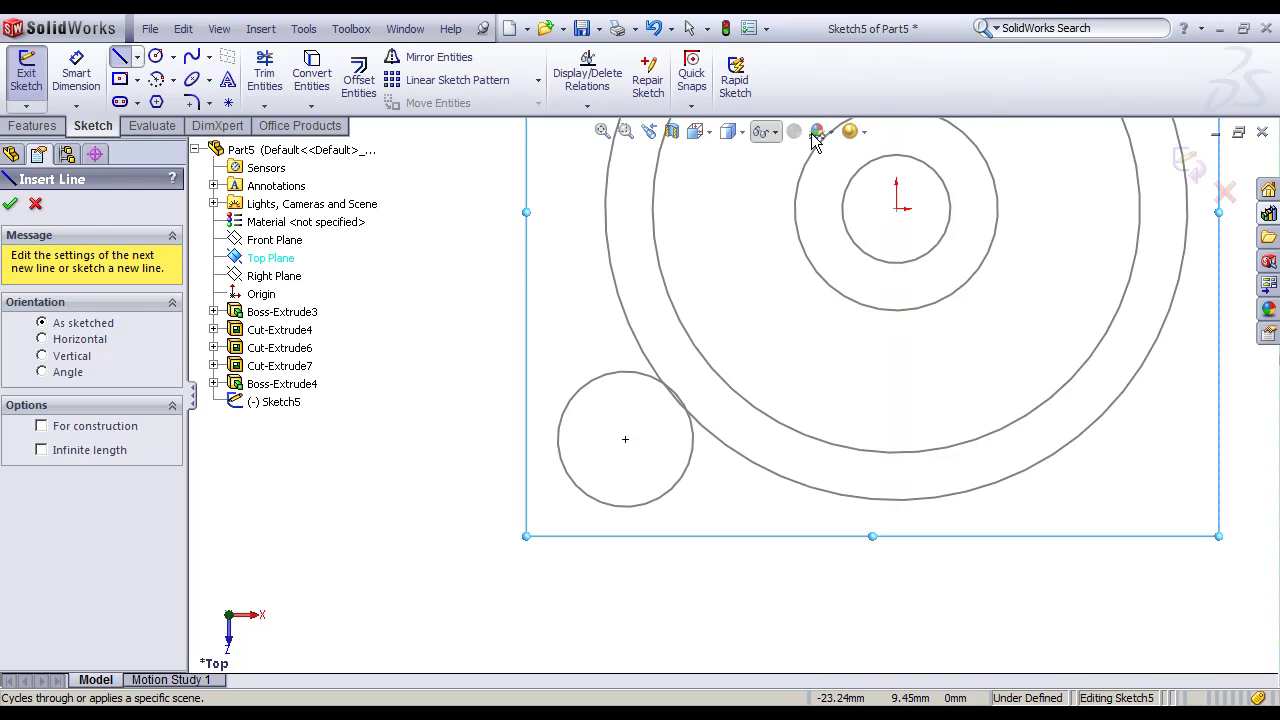
{"action": "scroll", "coordinate": [731, 385], "scroll_direction": "up", "scroll_amount": 1}
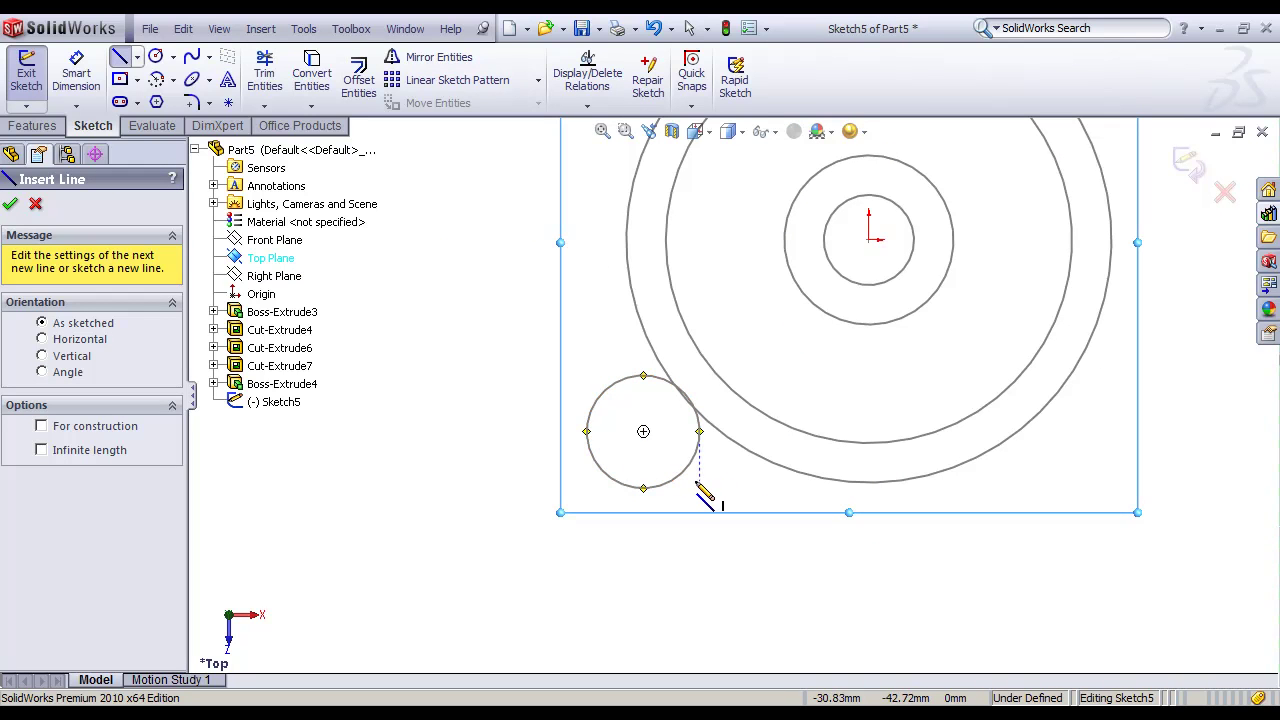
{"action": "left_click", "coordinate": [691, 487]}
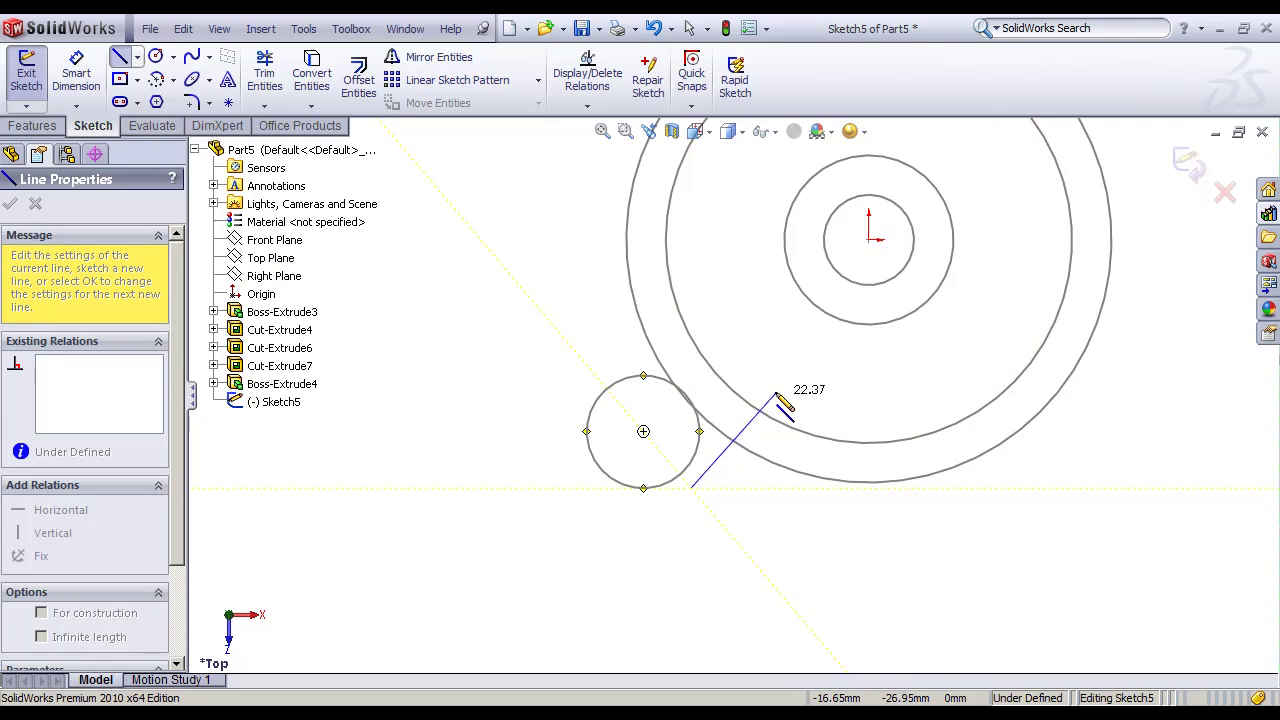
{"action": "left_click", "coordinate": [777, 376]}
{"action": "scroll", "coordinate": [990, 400], "scroll_direction": "up", "scroll_amount": 3}
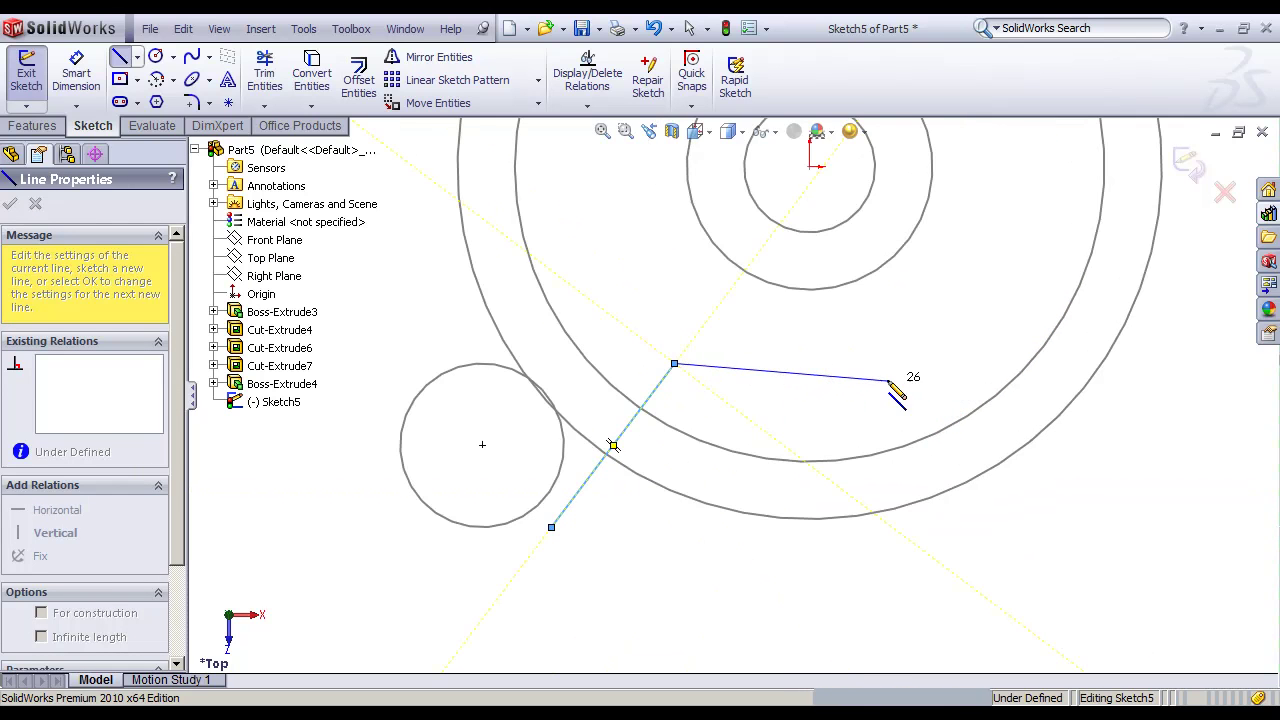
{"action": "key", "text": "Escape"}
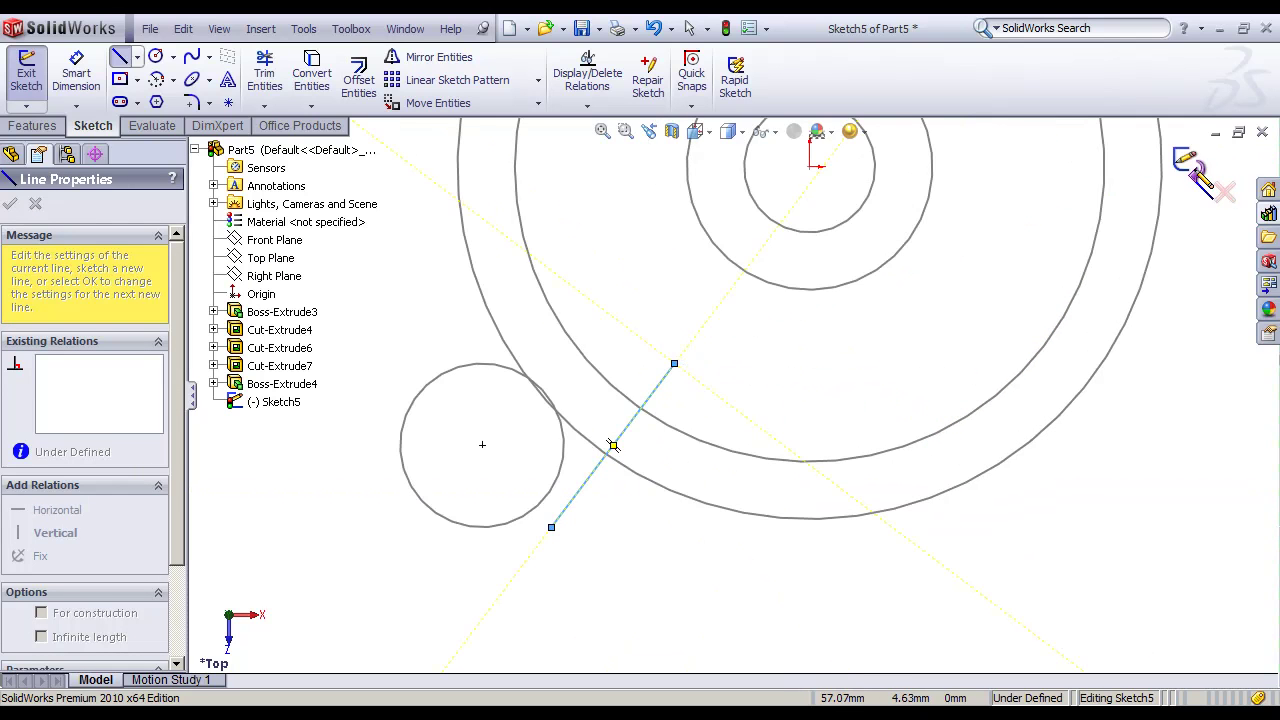
{"action": "left_click", "coordinate": [1187, 168]}
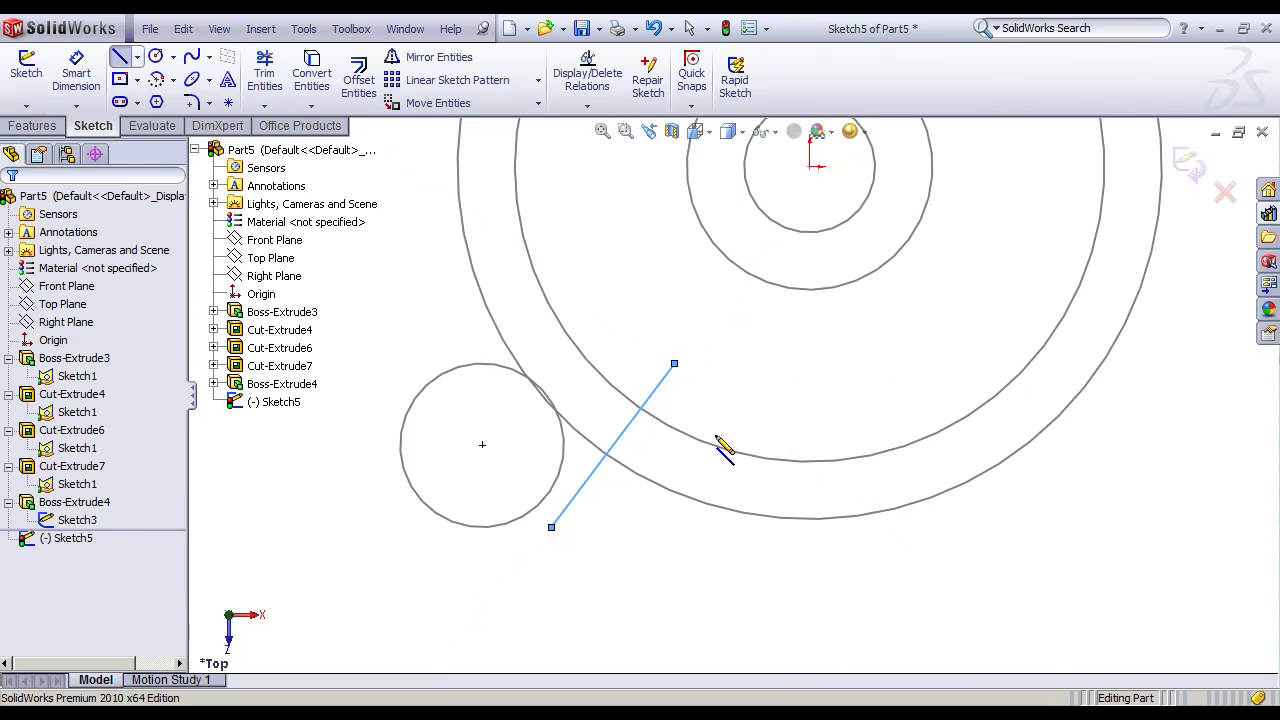
Step: Edit Sketch5 and make the line's endpoint coincident with the small circle
{"action": "left_click", "coordinate": [669, 388]}
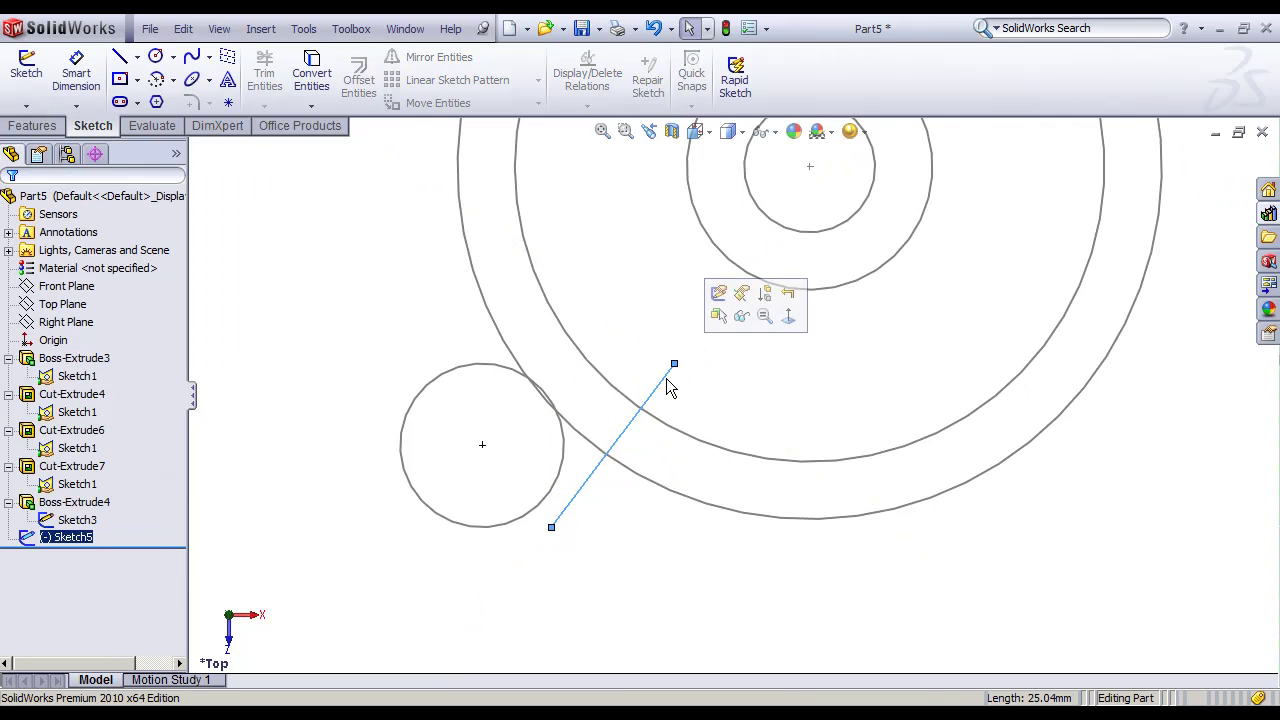
{"action": "left_click", "coordinate": [727, 291]}
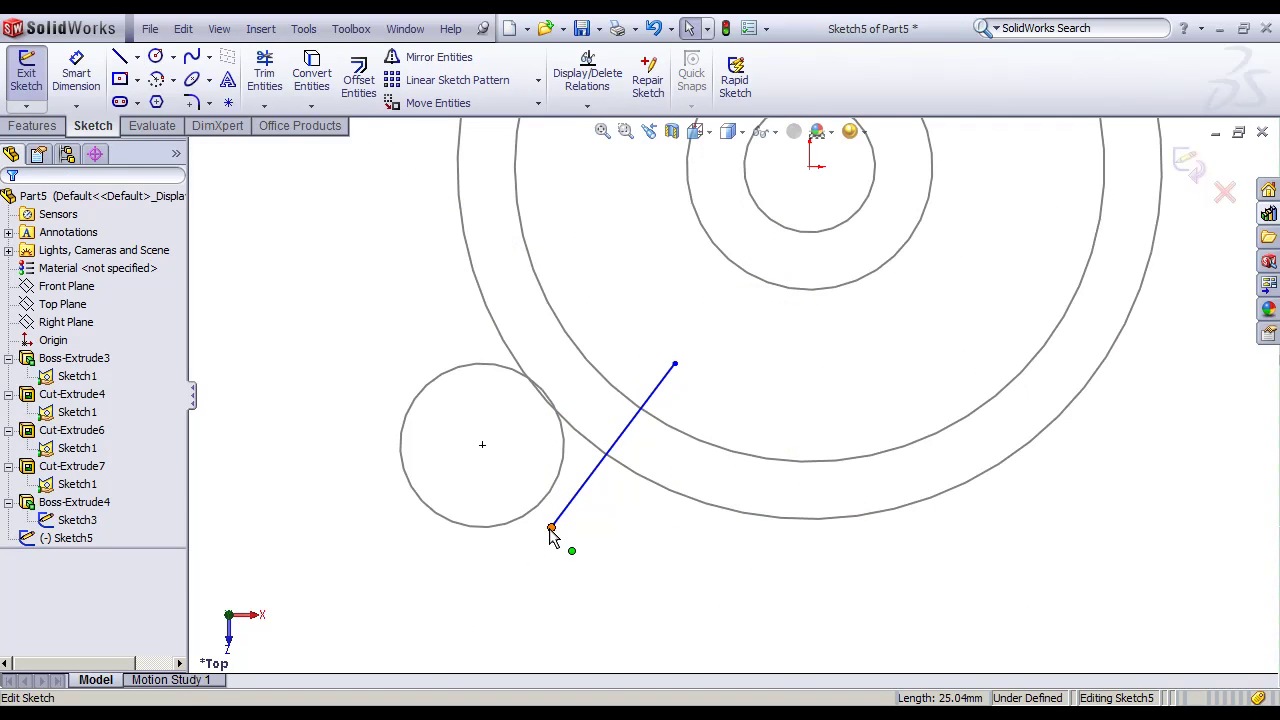
{"action": "left_click", "coordinate": [587, 105]}
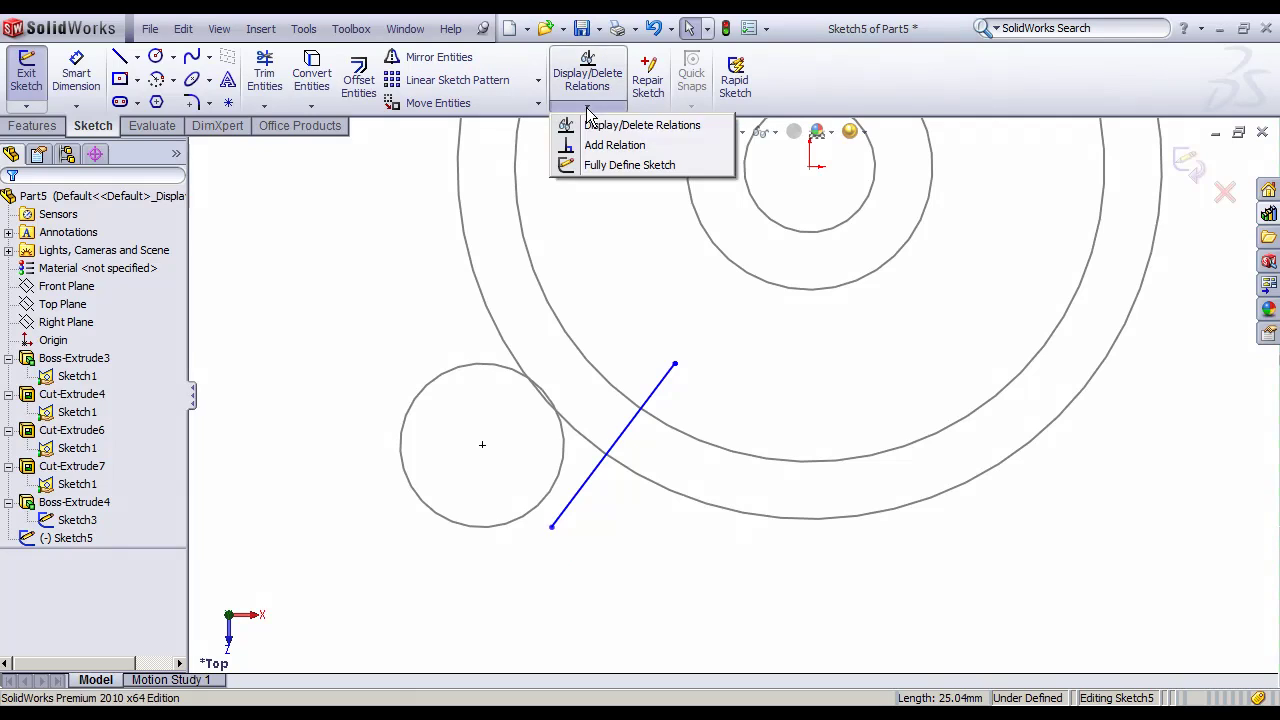
{"action": "left_click", "coordinate": [553, 527]}
{"action": "left_click", "coordinate": [543, 514]}
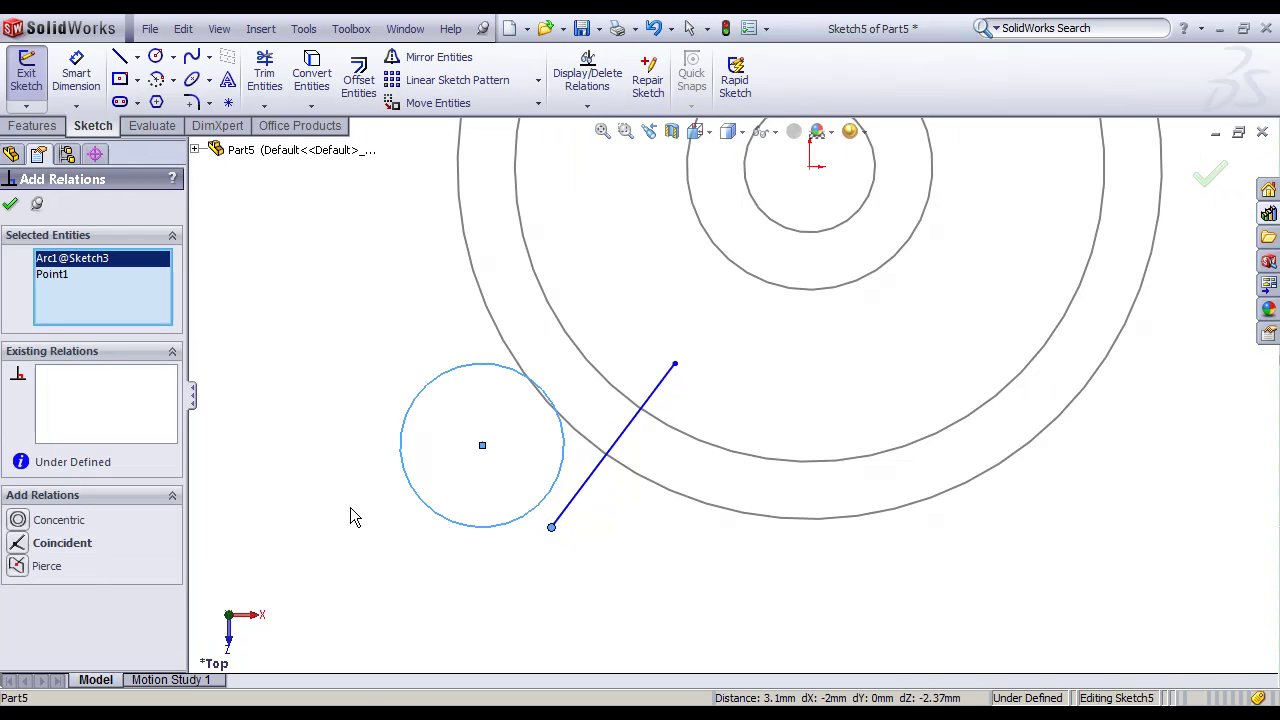
{"action": "left_click", "coordinate": [17, 545]}
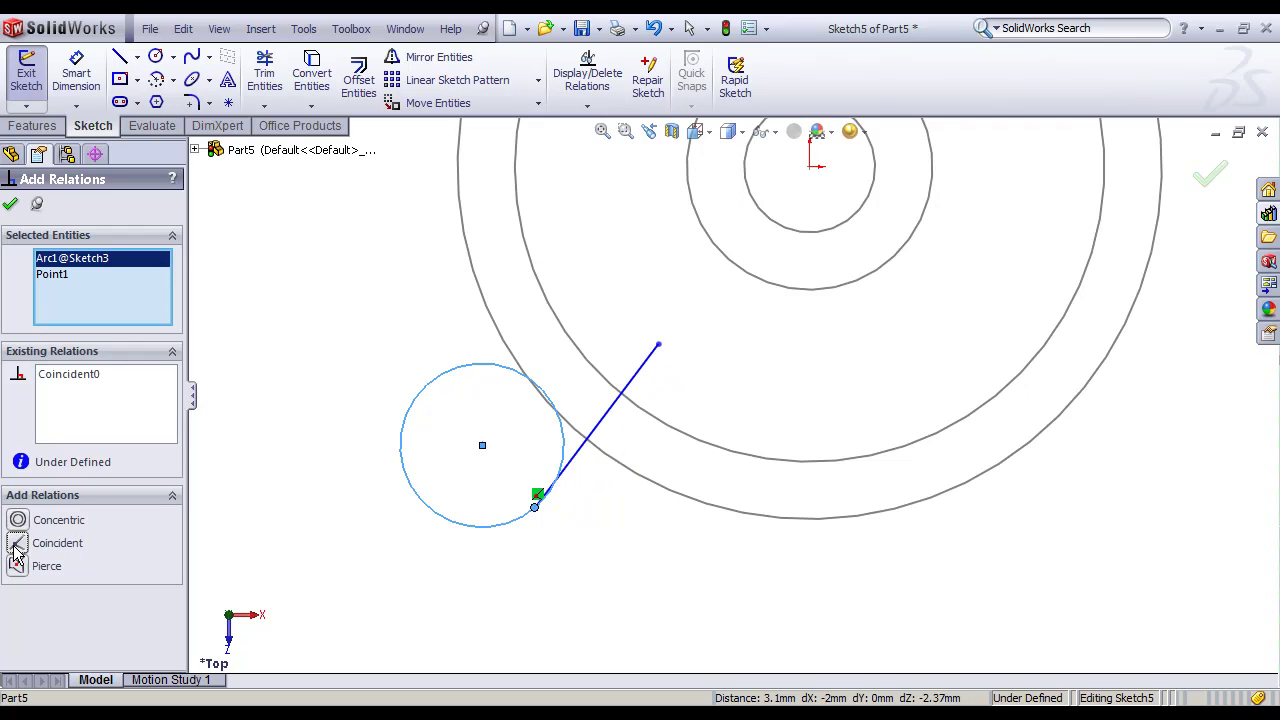
Step: Make the line tangent to the small Ø20 circle, confirm, and exit the sketch
{"action": "scroll", "coordinate": [268, 485], "scroll_direction": "down", "scroll_amount": 3}
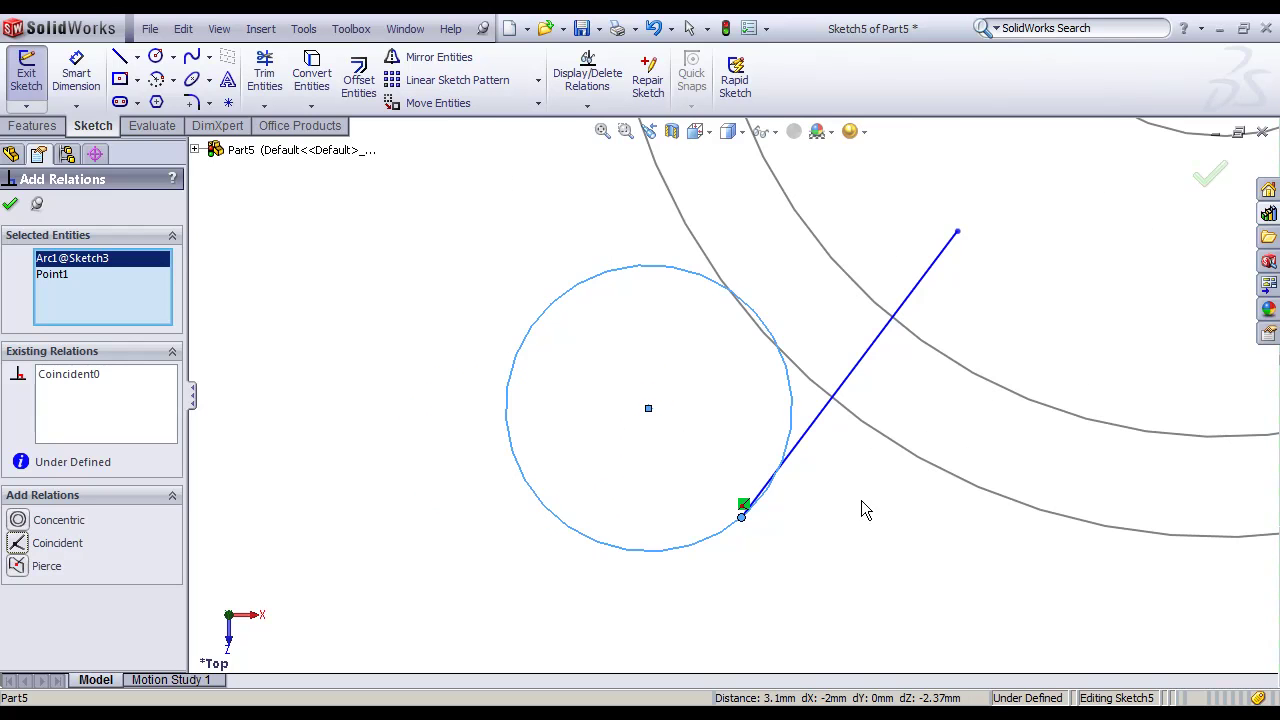
{"action": "left_click", "coordinate": [832, 405]}
{"action": "left_click", "coordinate": [791, 423]}
{"action": "left_click", "coordinate": [18, 522]}
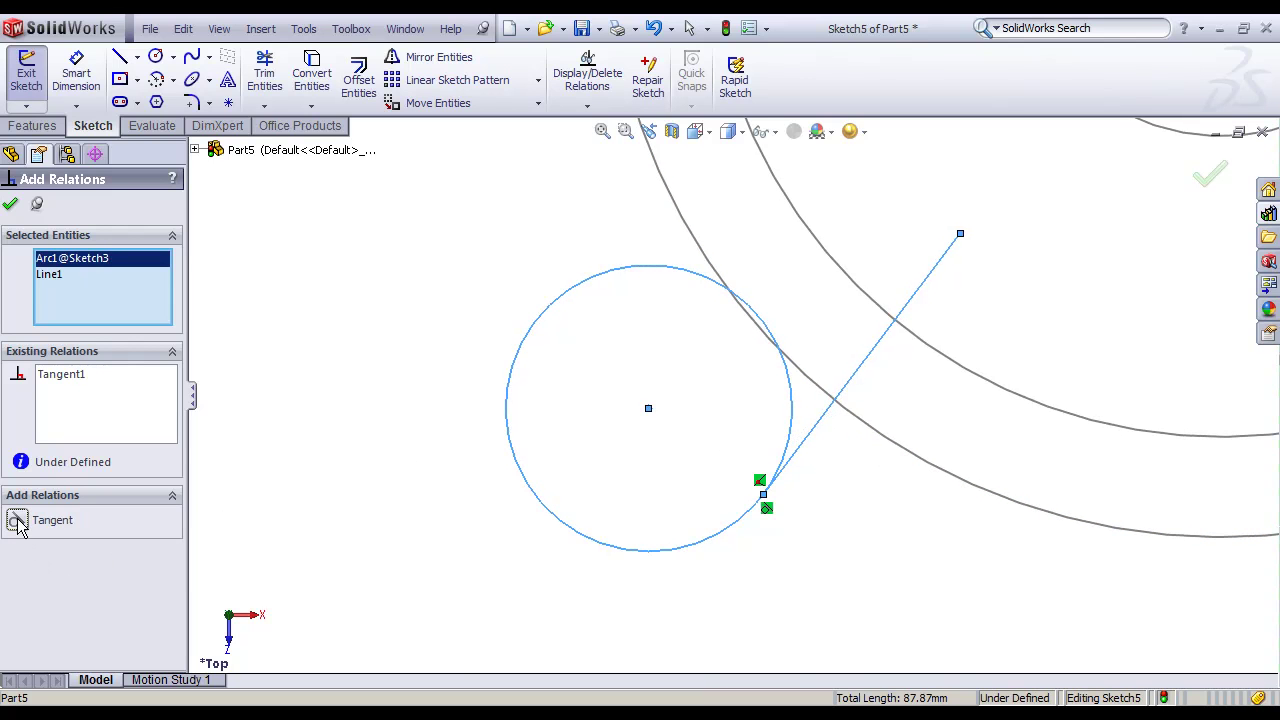
{"action": "scroll", "coordinate": [785, 378], "scroll_direction": "down", "scroll_amount": 2}
{"action": "scroll", "coordinate": [797, 393], "scroll_direction": "up", "scroll_amount": 2}
{"action": "scroll", "coordinate": [794, 394], "scroll_direction": "up", "scroll_amount": 1}
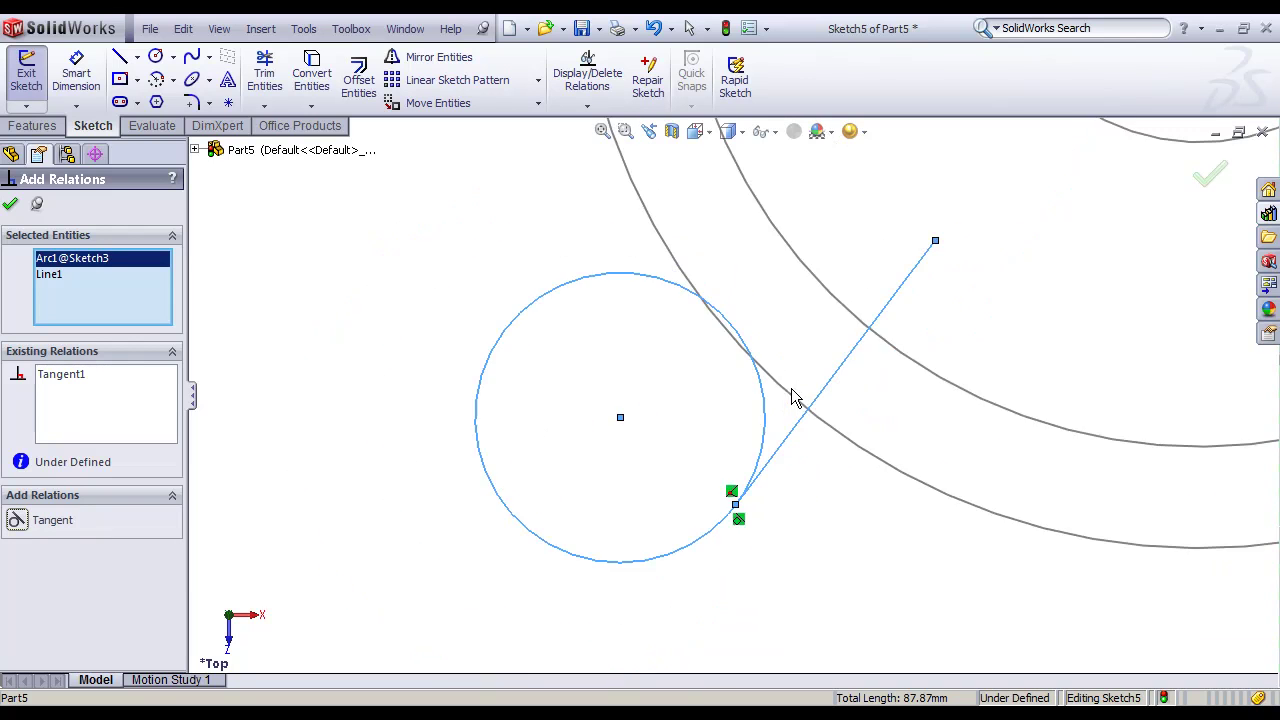
{"action": "scroll", "coordinate": [908, 362], "scroll_direction": "up", "scroll_amount": 2}
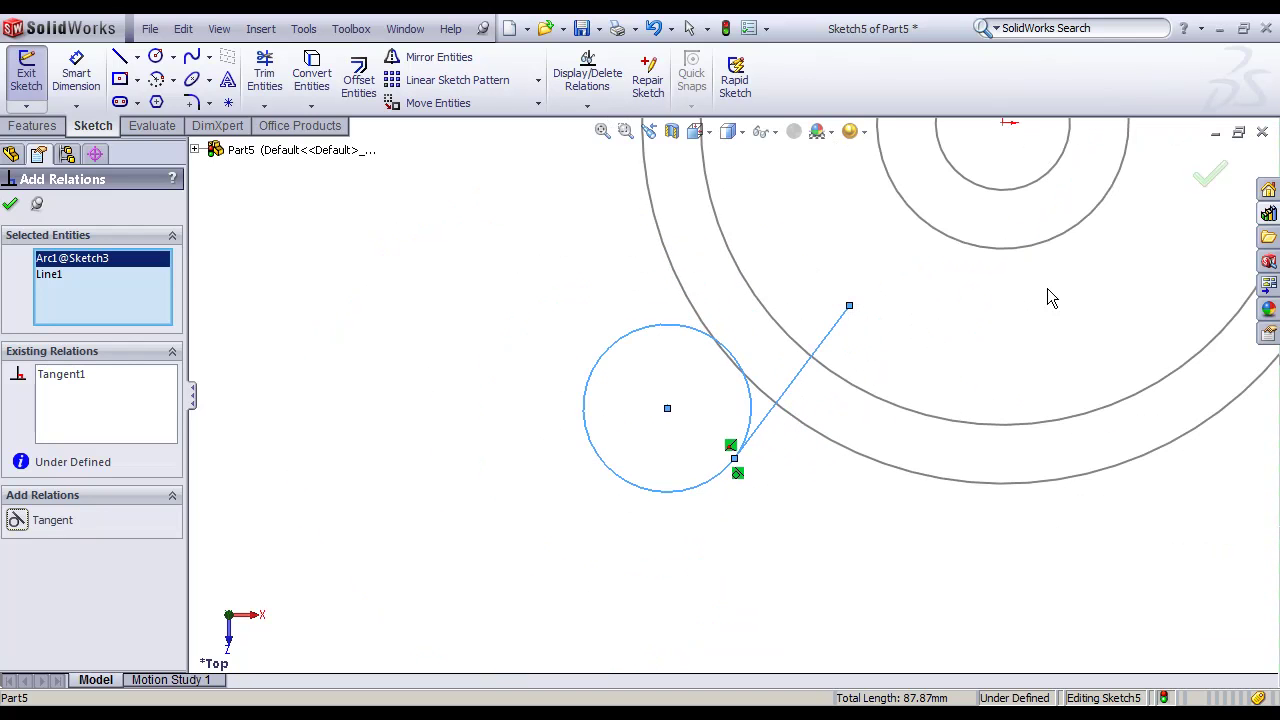
{"action": "left_click", "coordinate": [1212, 175]}
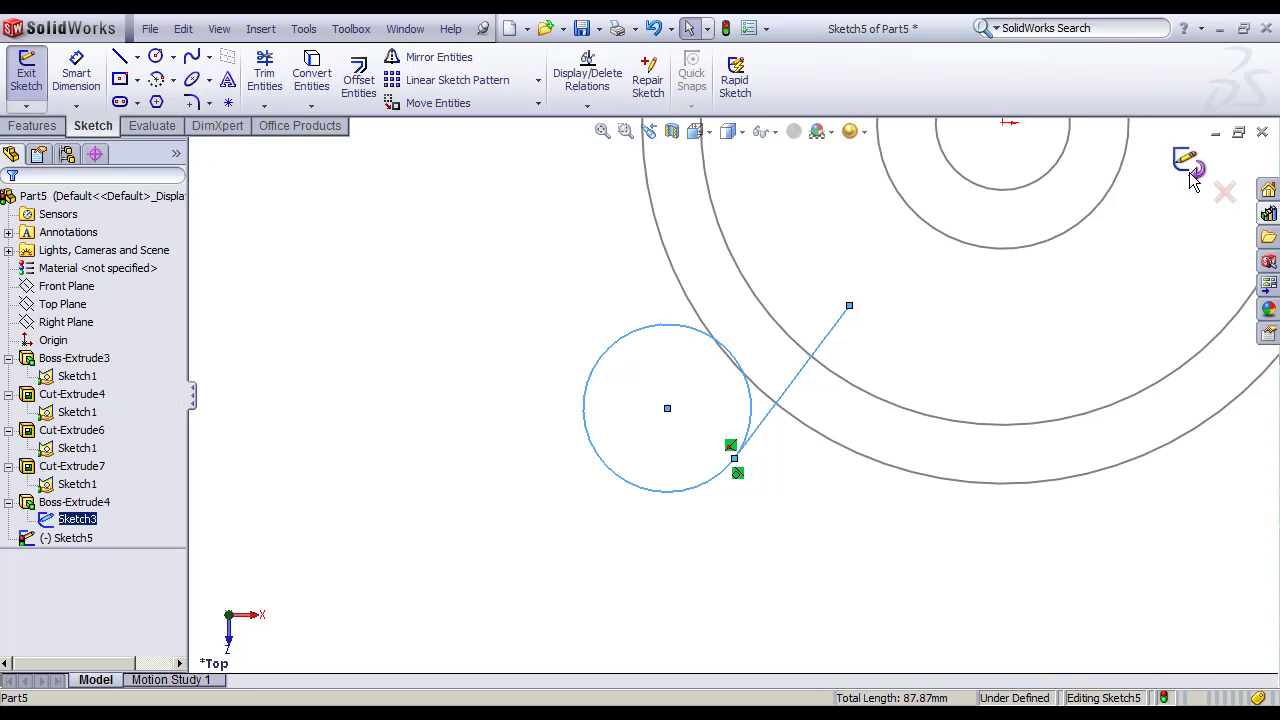
{"action": "left_click", "coordinate": [1190, 180]}
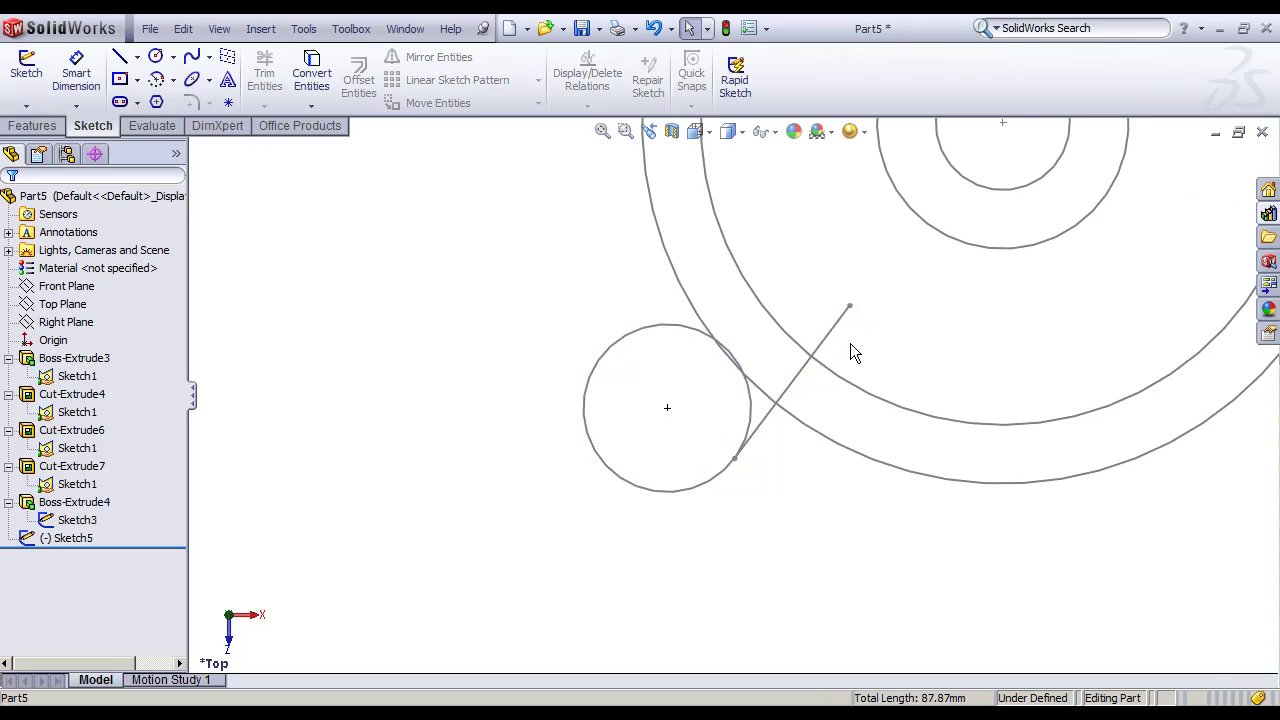
Step: Select Boss-Extrude4 and orbit the part to inspect it in 3D
{"action": "scroll", "coordinate": [852, 343], "scroll_direction": "up", "scroll_amount": 2}
{"action": "left_click", "coordinate": [74, 502]}
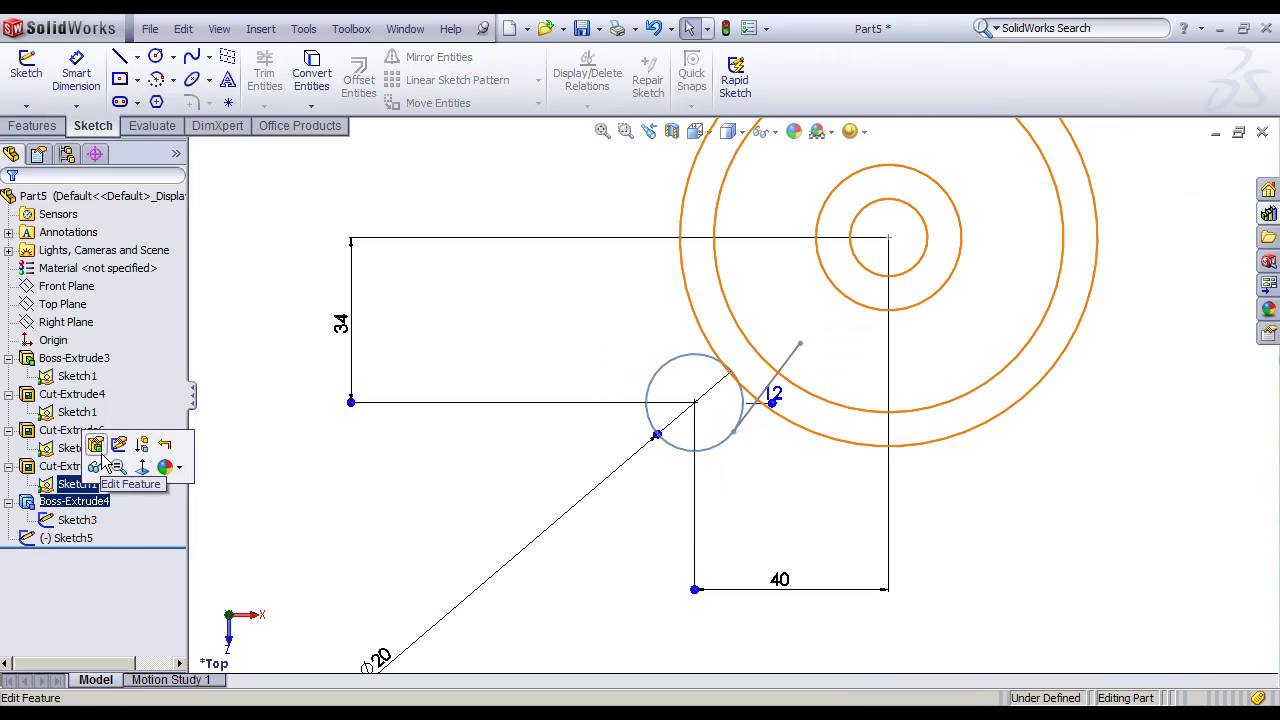
{"action": "left_click", "coordinate": [104, 466]}
{"action": "middle_click_drag", "start_coordinate": [728, 452], "coordinate": [751, 288]}
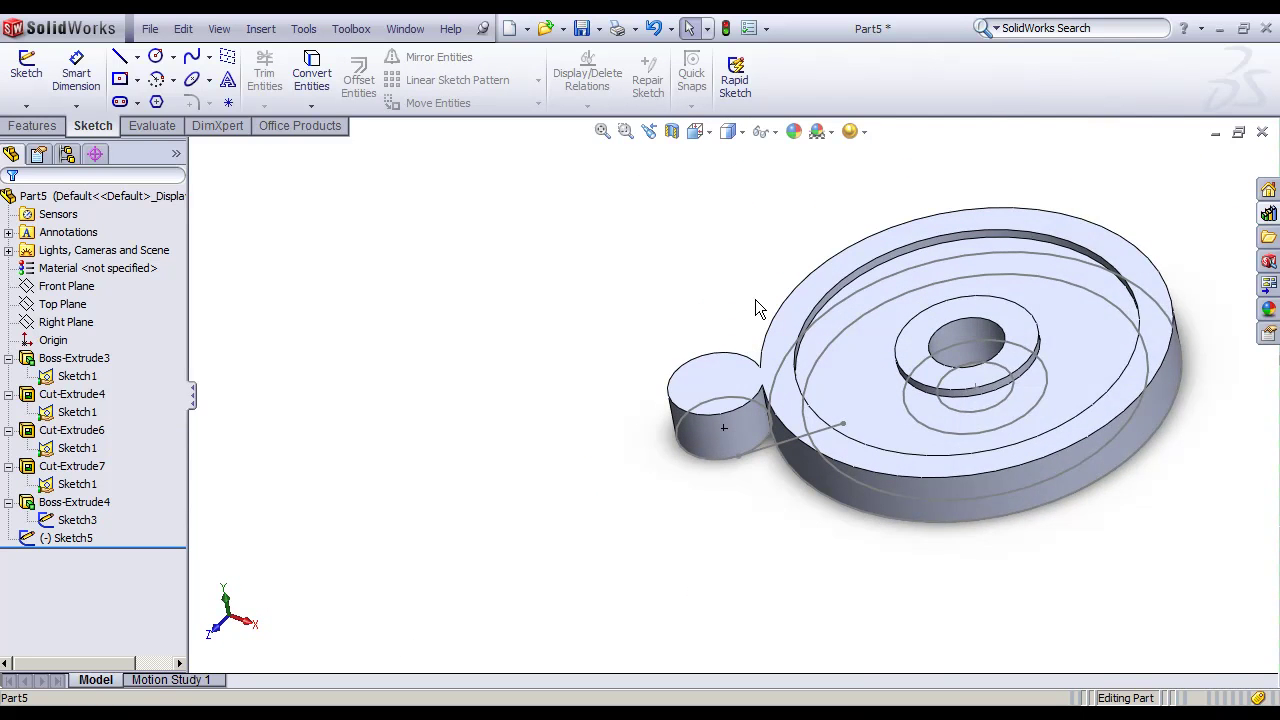
{"action": "scroll", "coordinate": [751, 288], "scroll_direction": "down", "scroll_amount": 3}
{"action": "left_click", "coordinate": [32, 125]}
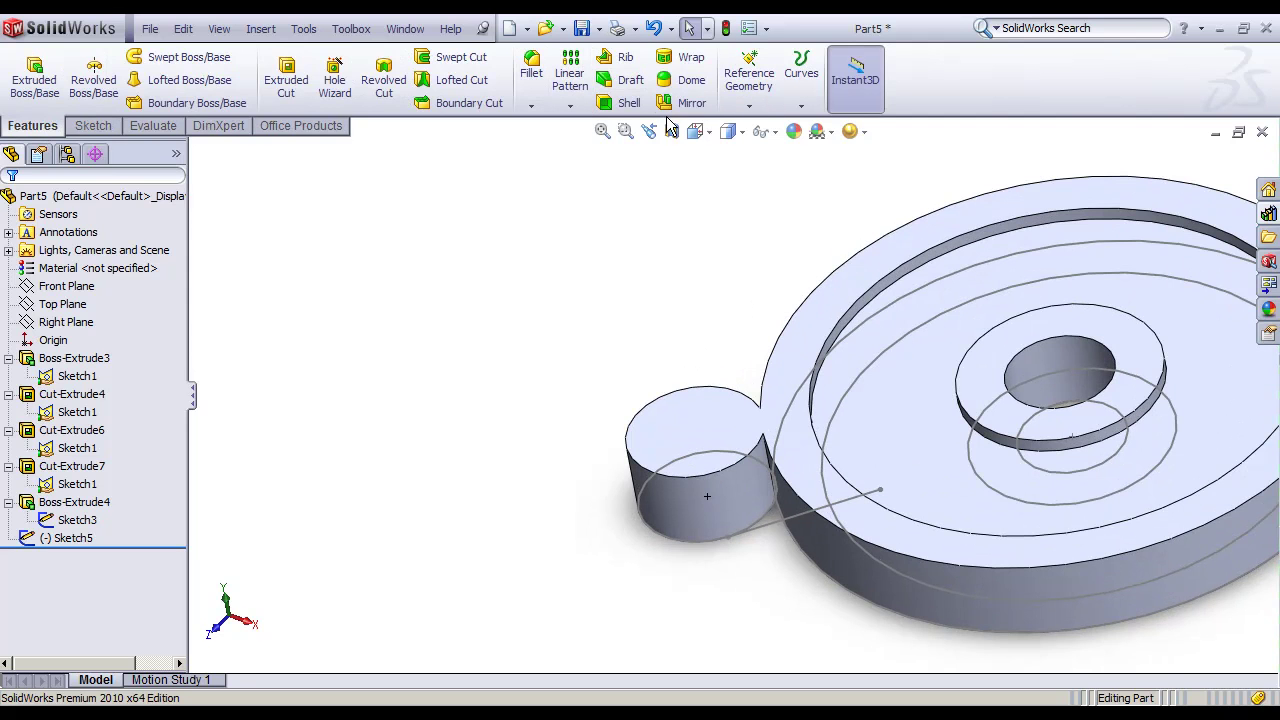
{"action": "middle_click_drag", "start_coordinate": [657, 220], "coordinate": [657, 286]}
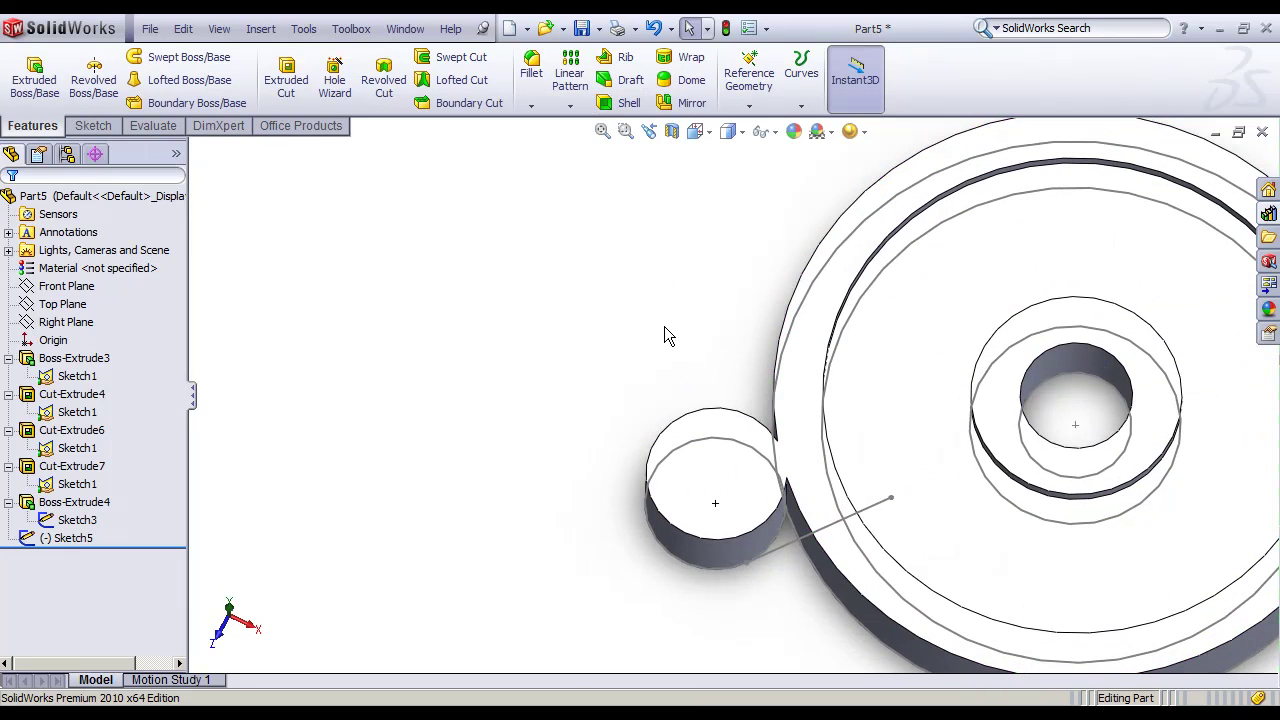
{"action": "scroll", "coordinate": [667, 326], "scroll_direction": "up", "scroll_amount": 2}
Step: Return to the Top view, hide Boss-Extrude4's solid body, and select the rib line
{"action": "key", "text": "space"}
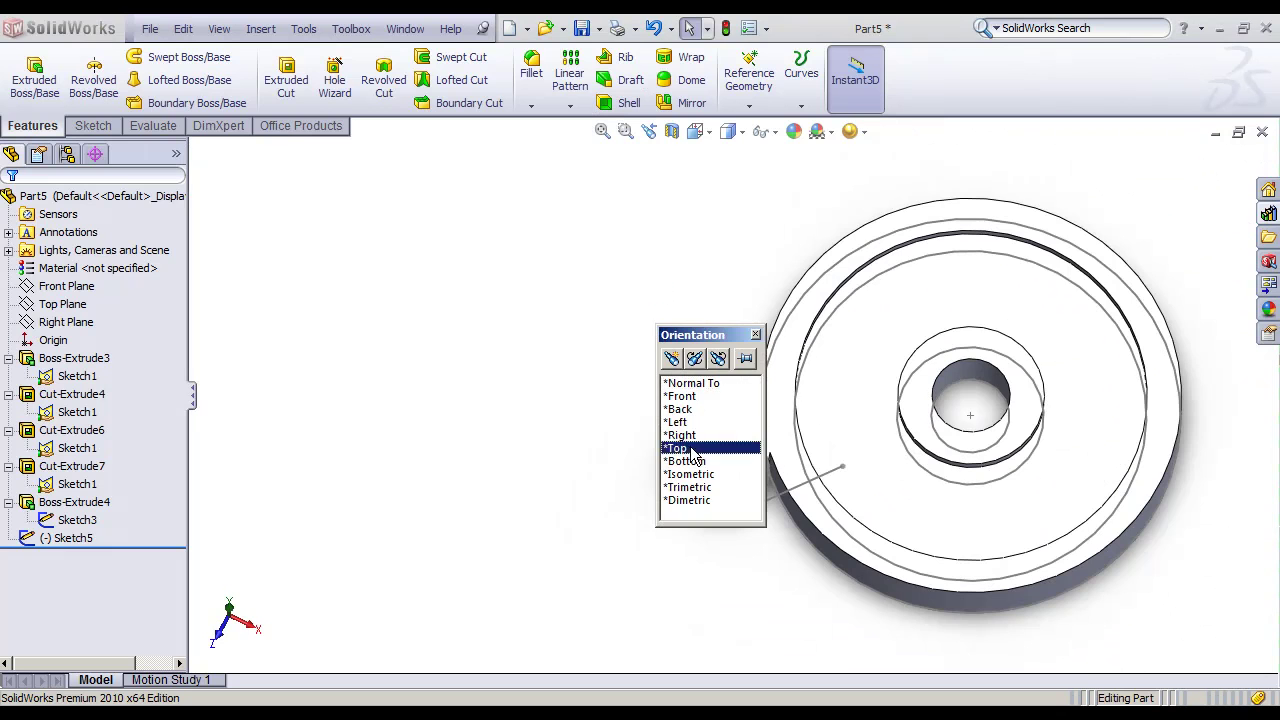
{"action": "left_click", "coordinate": [690, 449]}
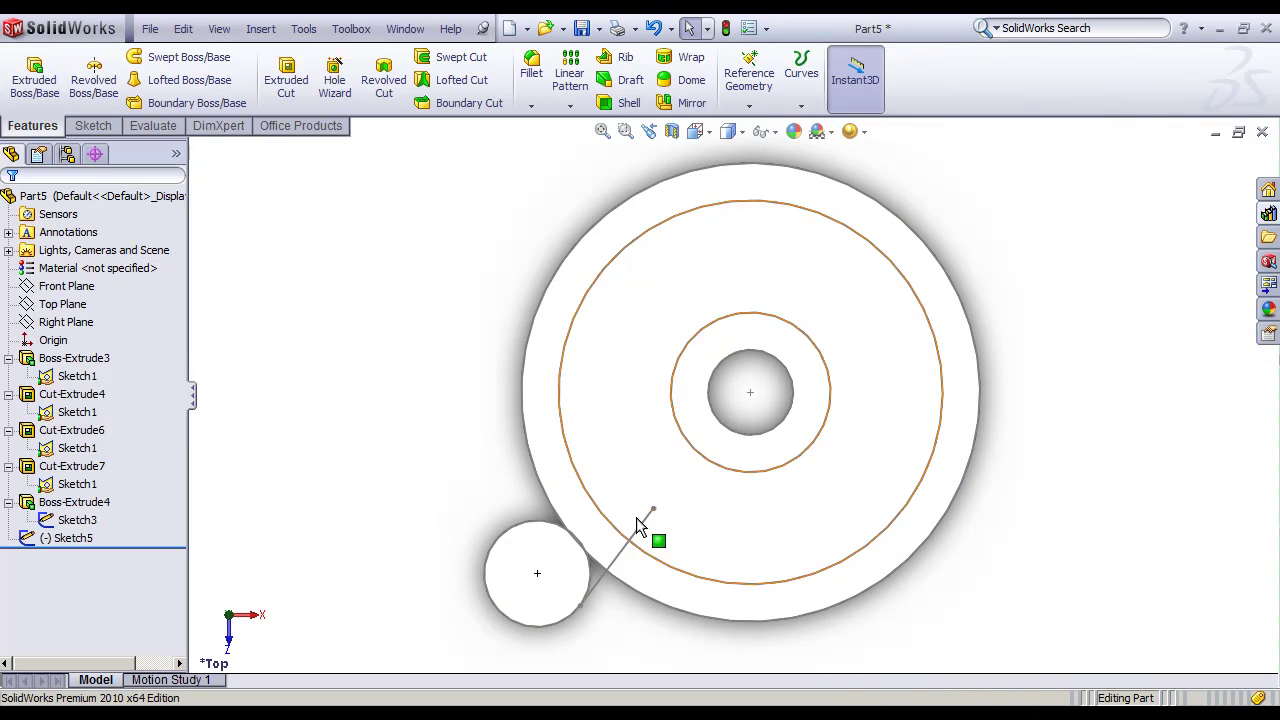
{"action": "left_click", "coordinate": [618, 525]}
{"action": "left_click", "coordinate": [72, 504]}
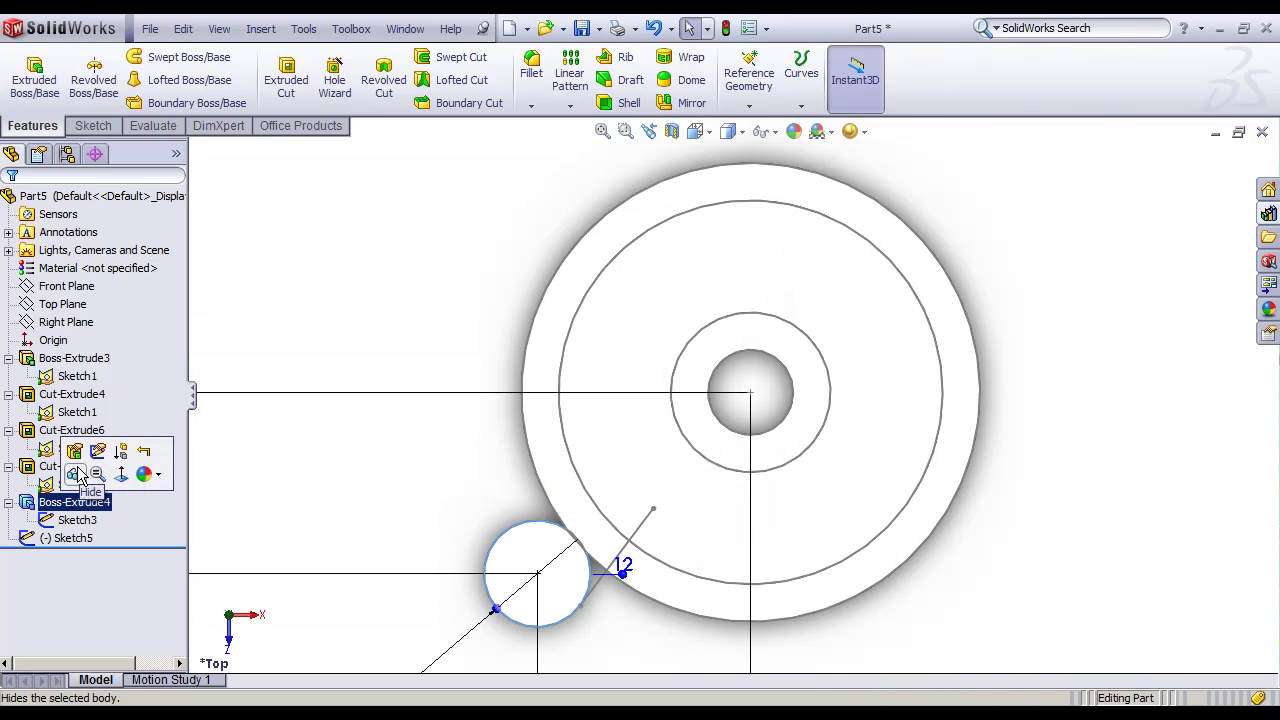
{"action": "left_click", "coordinate": [74, 473]}
{"action": "left_click", "coordinate": [648, 528]}
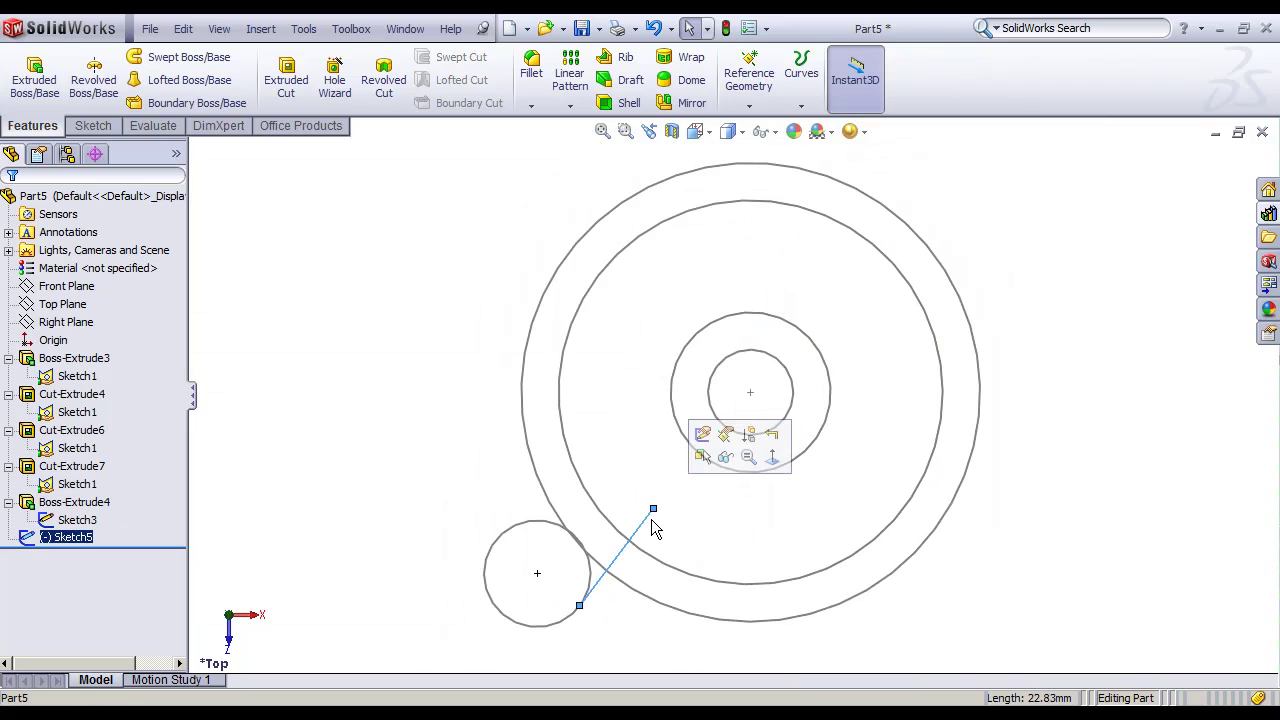
Step: Edit Sketch5 and relate the line's upper endpoint to the disc's outer ring edge
{"action": "left_click", "coordinate": [703, 436]}
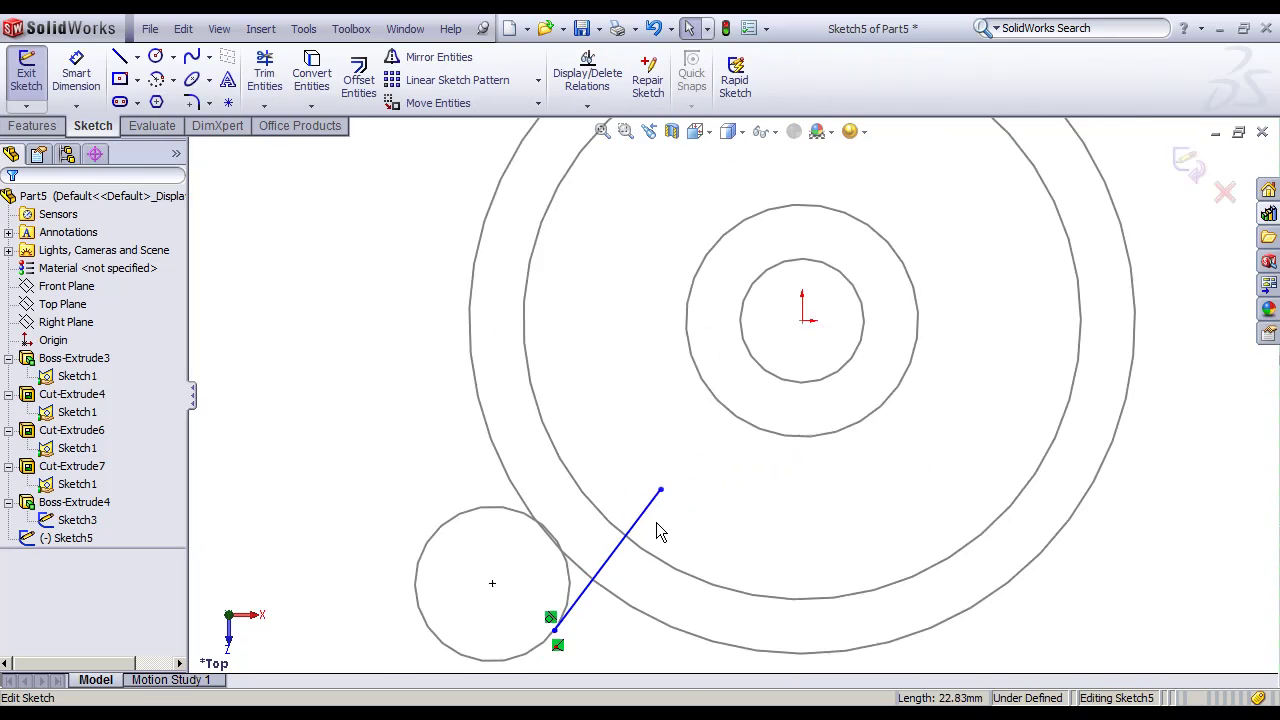
{"action": "left_click", "coordinate": [588, 104]}
{"action": "left_click", "coordinate": [560, 145]}
{"action": "left_click", "coordinate": [671, 462]}
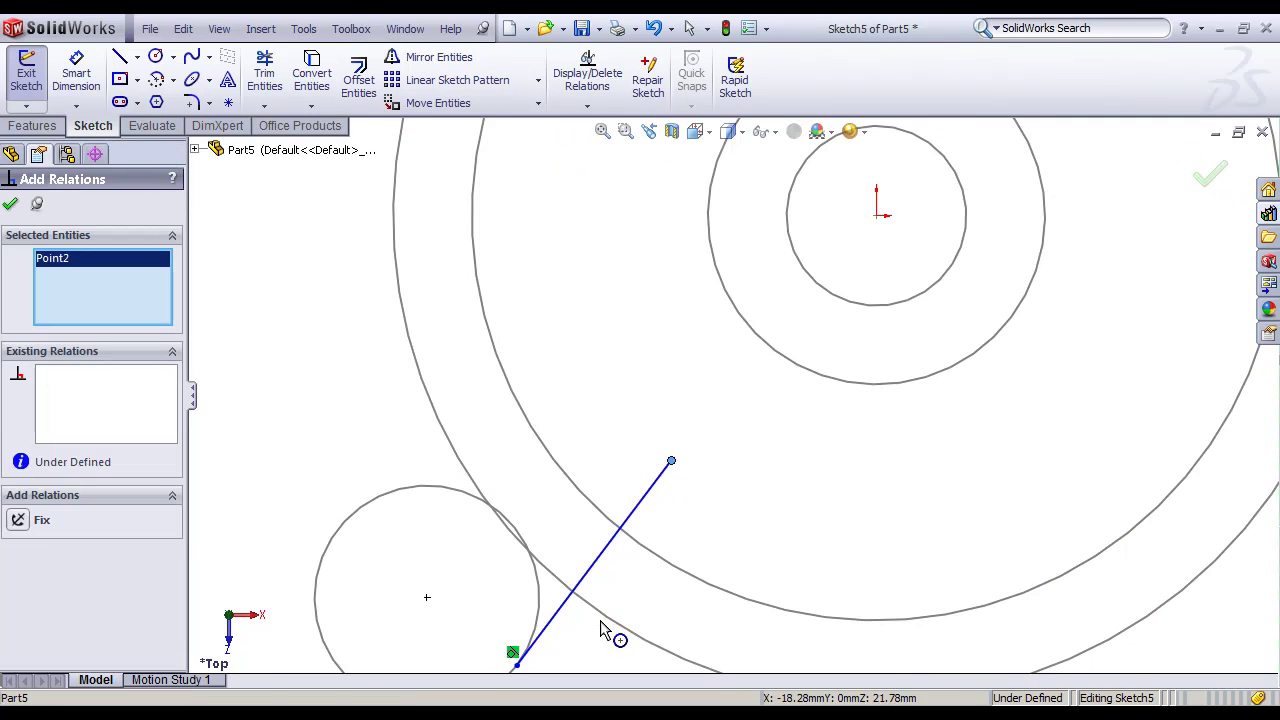
{"action": "left_click", "coordinate": [603, 623]}
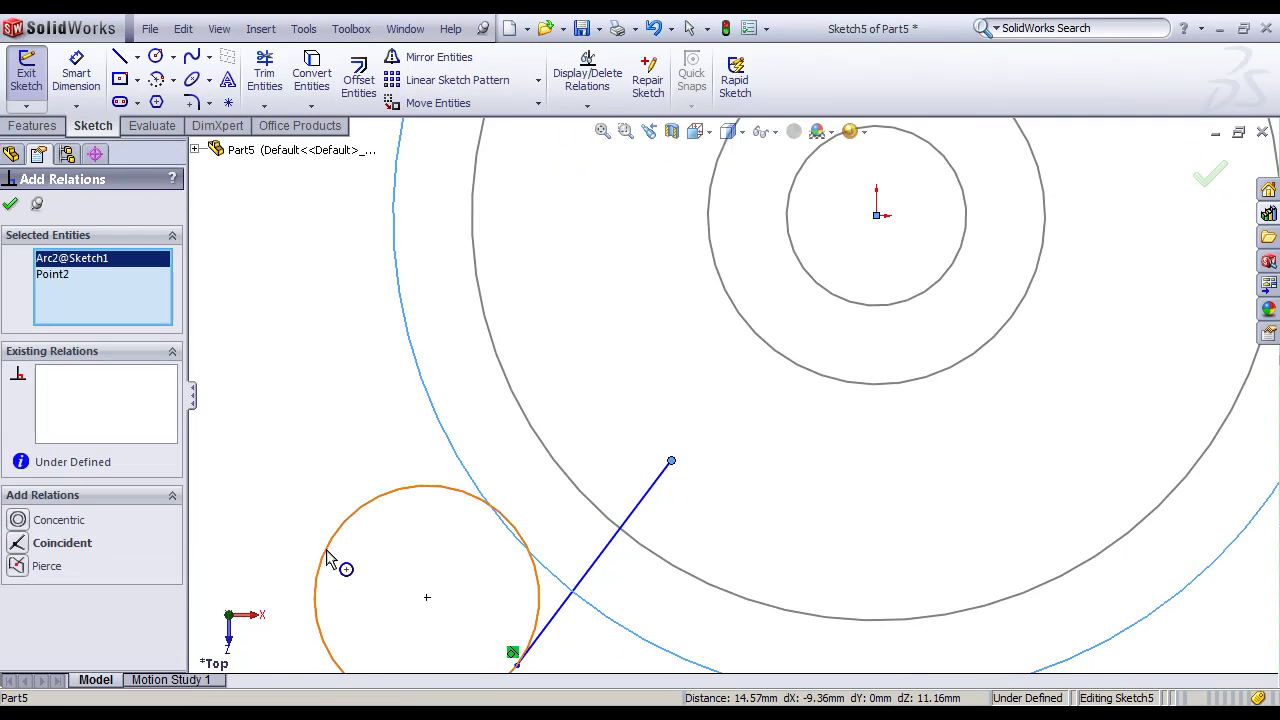
{"action": "left_click", "coordinate": [22, 566]}
{"action": "key", "text": "z"}
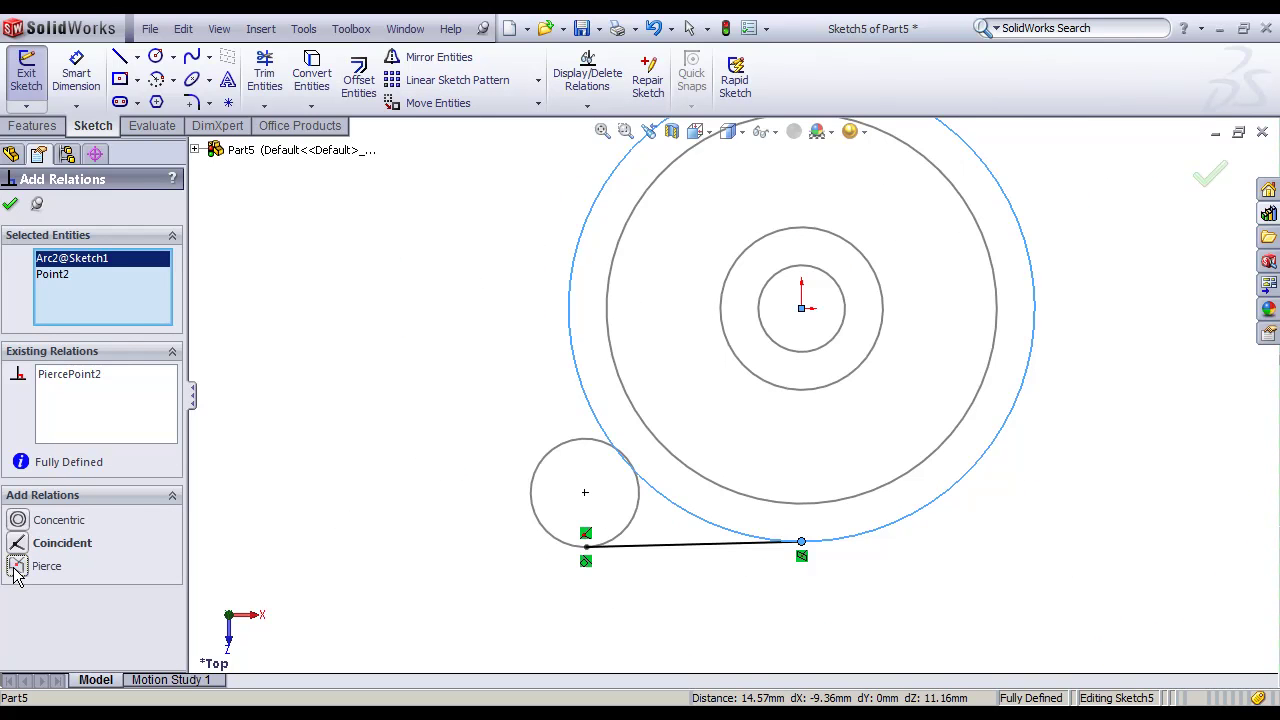
Step: Delete the PiercePoint relation and try a coincident with the outer arc, then undo it
{"action": "right_click", "coordinate": [90, 428]}
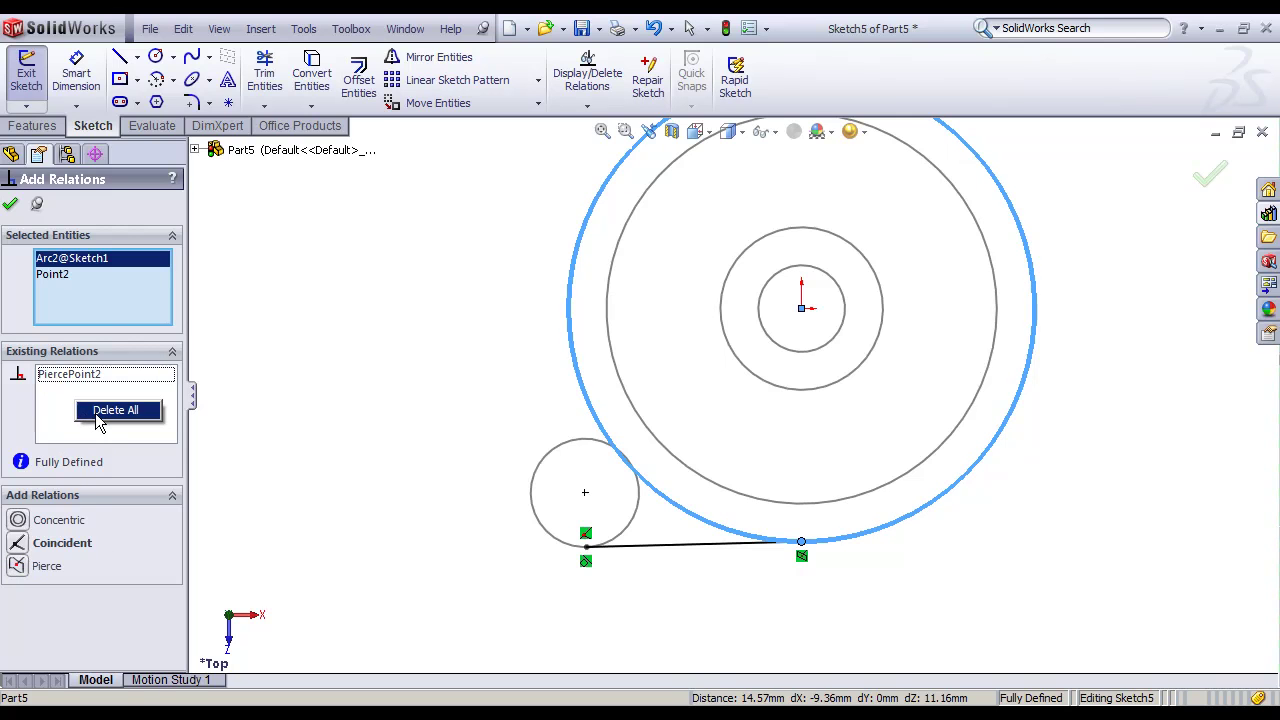
{"action": "left_click", "coordinate": [100, 420]}
{"action": "left_click", "coordinate": [18, 544]}
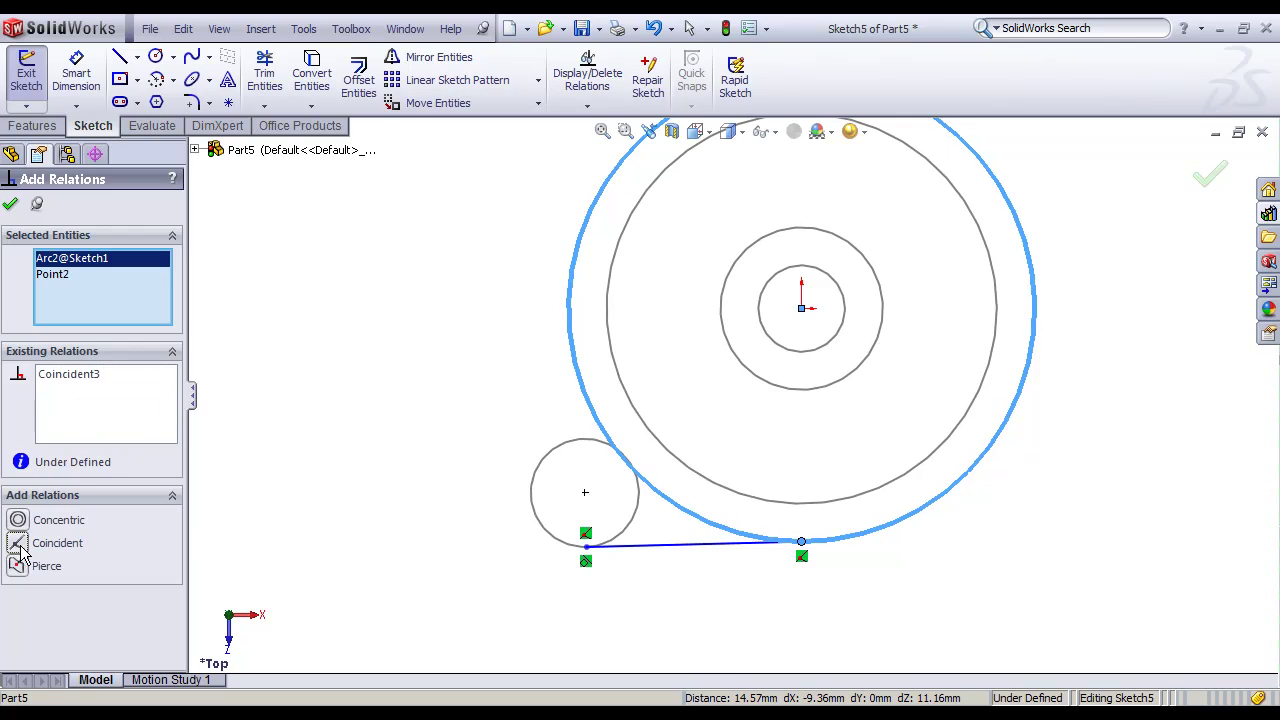
{"action": "left_click", "coordinate": [1210, 175]}
{"action": "scroll", "coordinate": [620, 530], "scroll_direction": "down", "scroll_amount": 2}
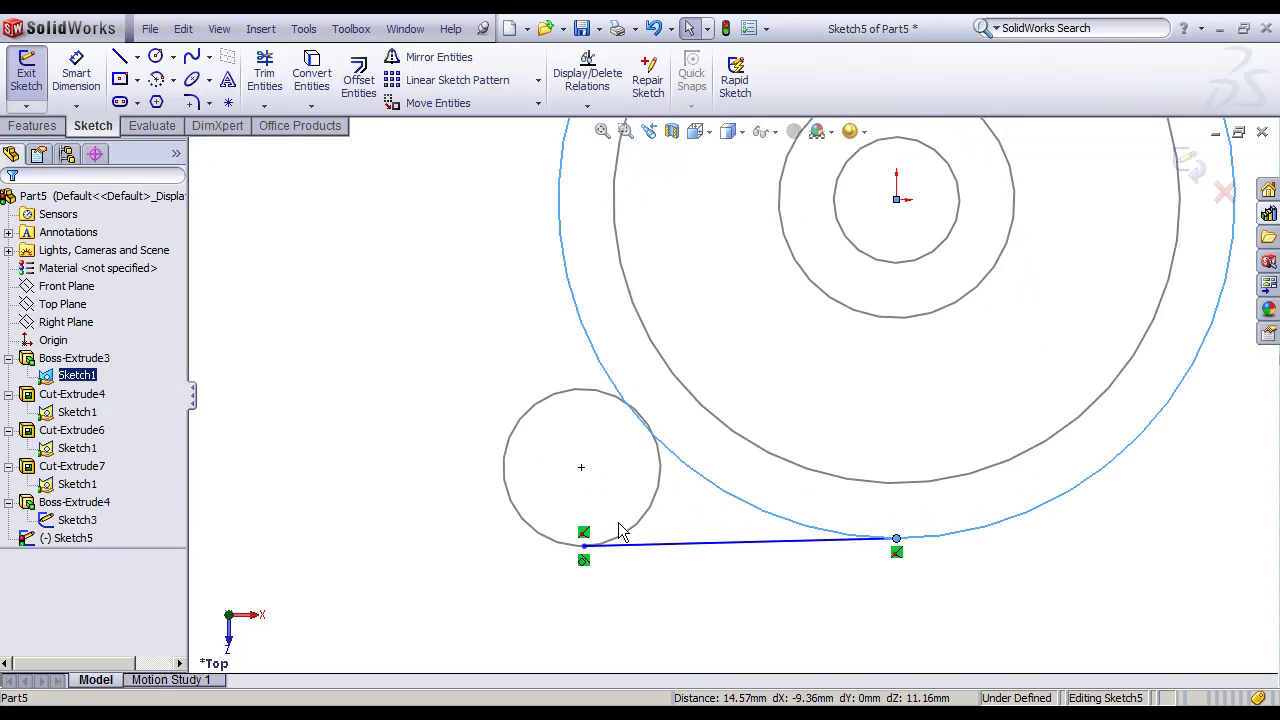
{"action": "key", "text": "ctrl+z"}
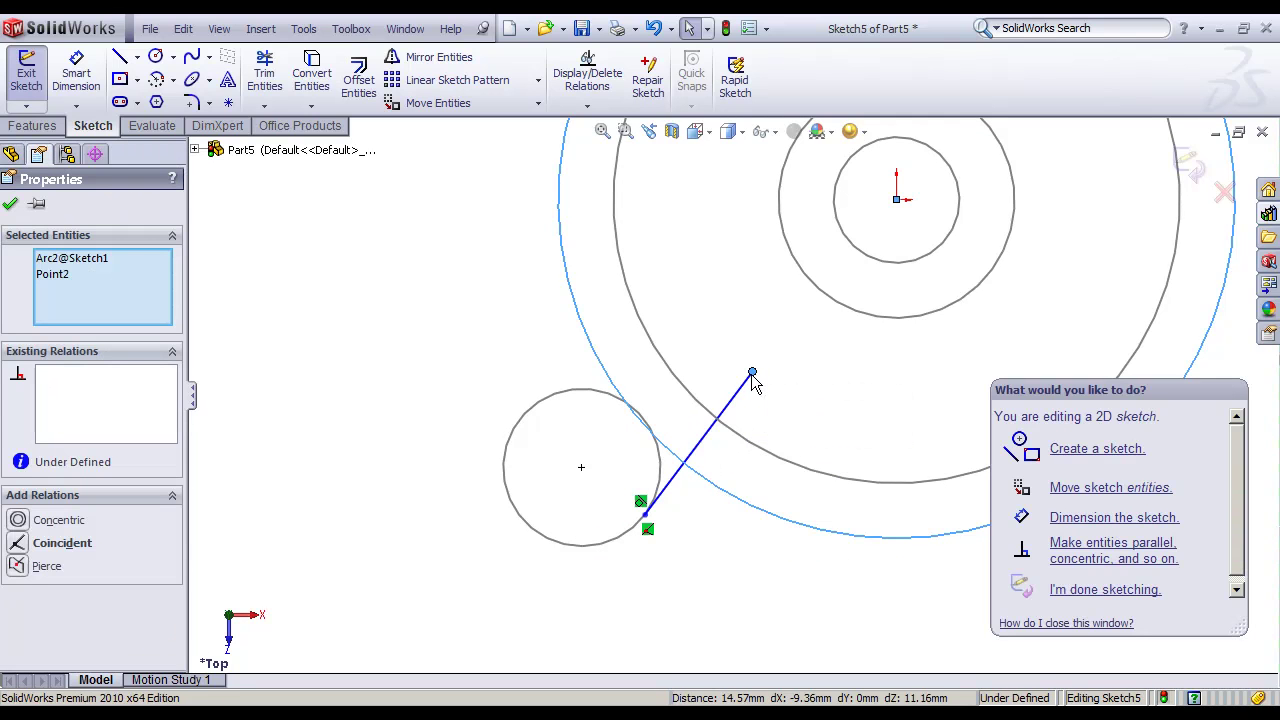
Step: Make the line endpoint coincident with the outer arc and exit the sketch
{"action": "key", "text": "Escape"}
{"action": "left_click", "coordinate": [737, 503], "text": "ctrl"}
{"action": "left_click", "coordinate": [24, 548]}
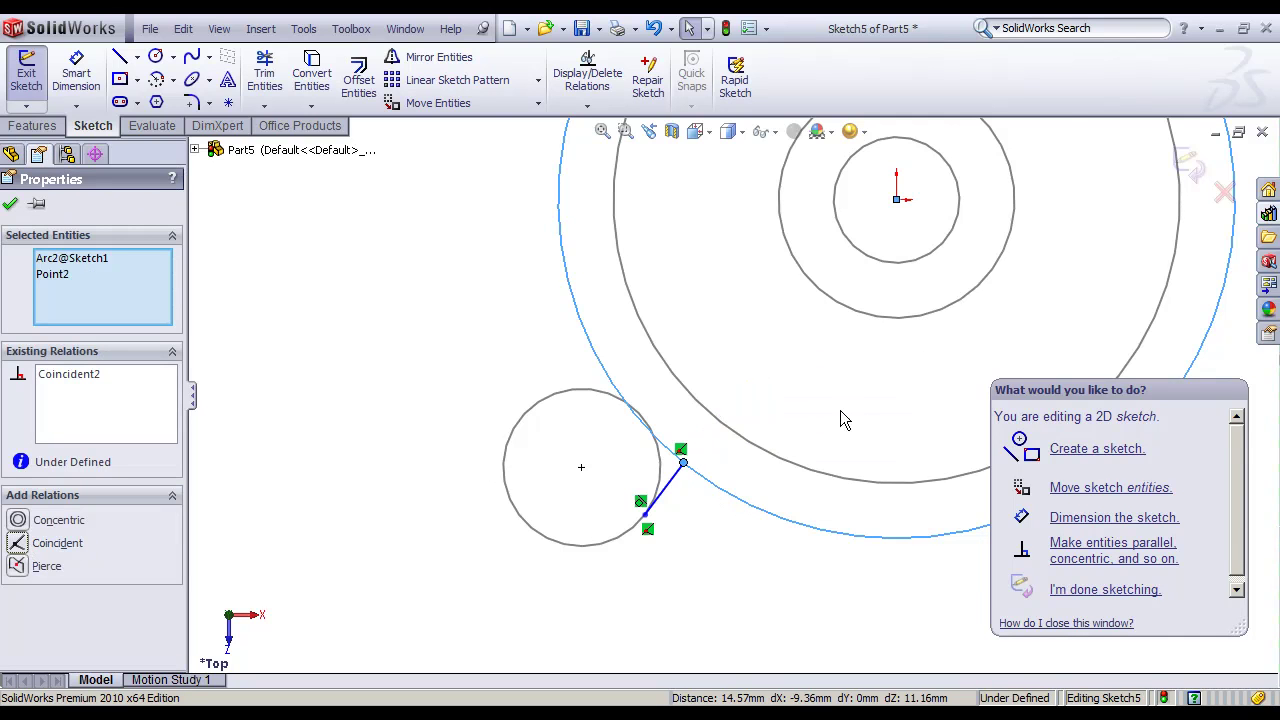
{"action": "scroll", "coordinate": [786, 450], "scroll_direction": "down", "scroll_amount": 2}
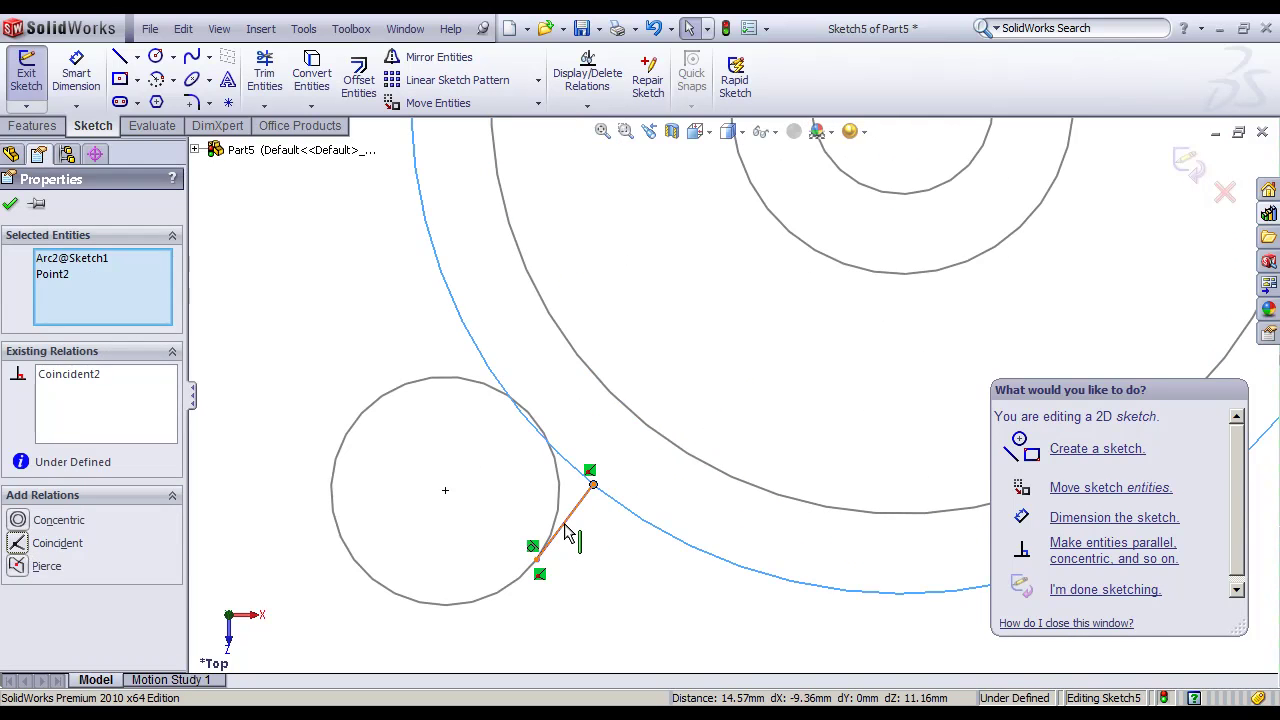
{"action": "left_click", "coordinate": [1197, 175]}
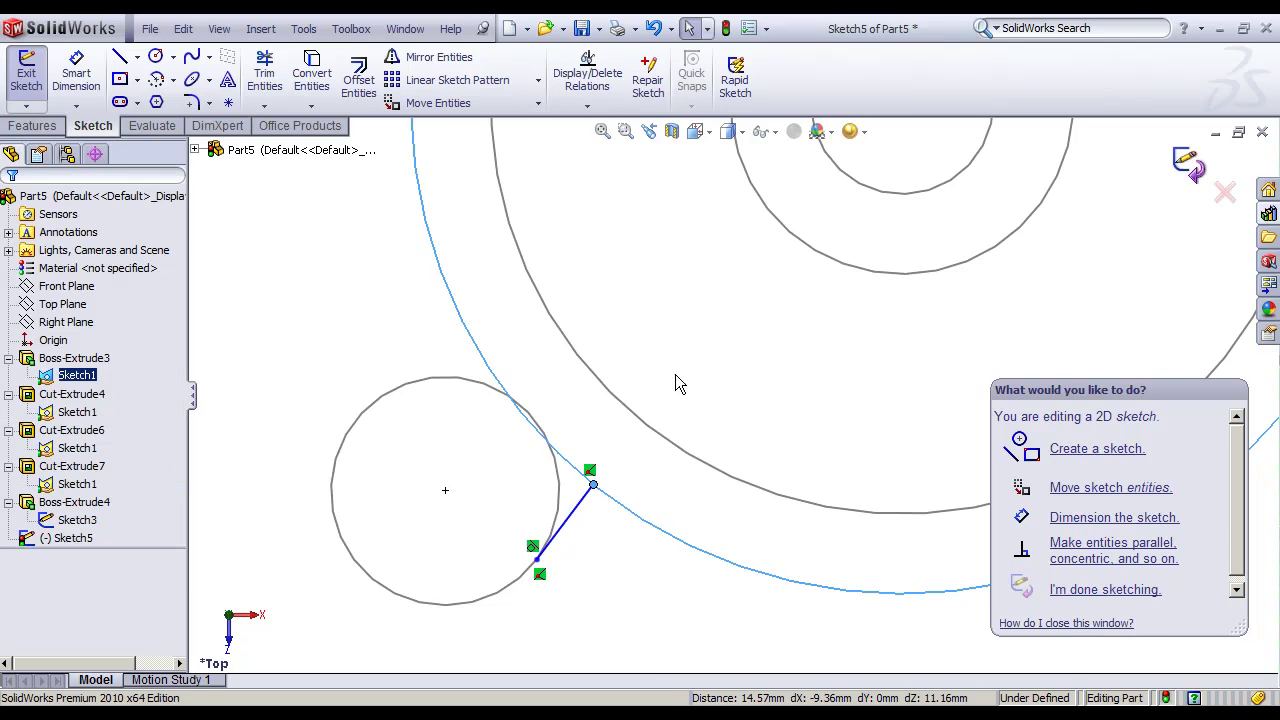
{"action": "scroll", "coordinate": [583, 505], "scroll_direction": "down", "scroll_amount": 3}
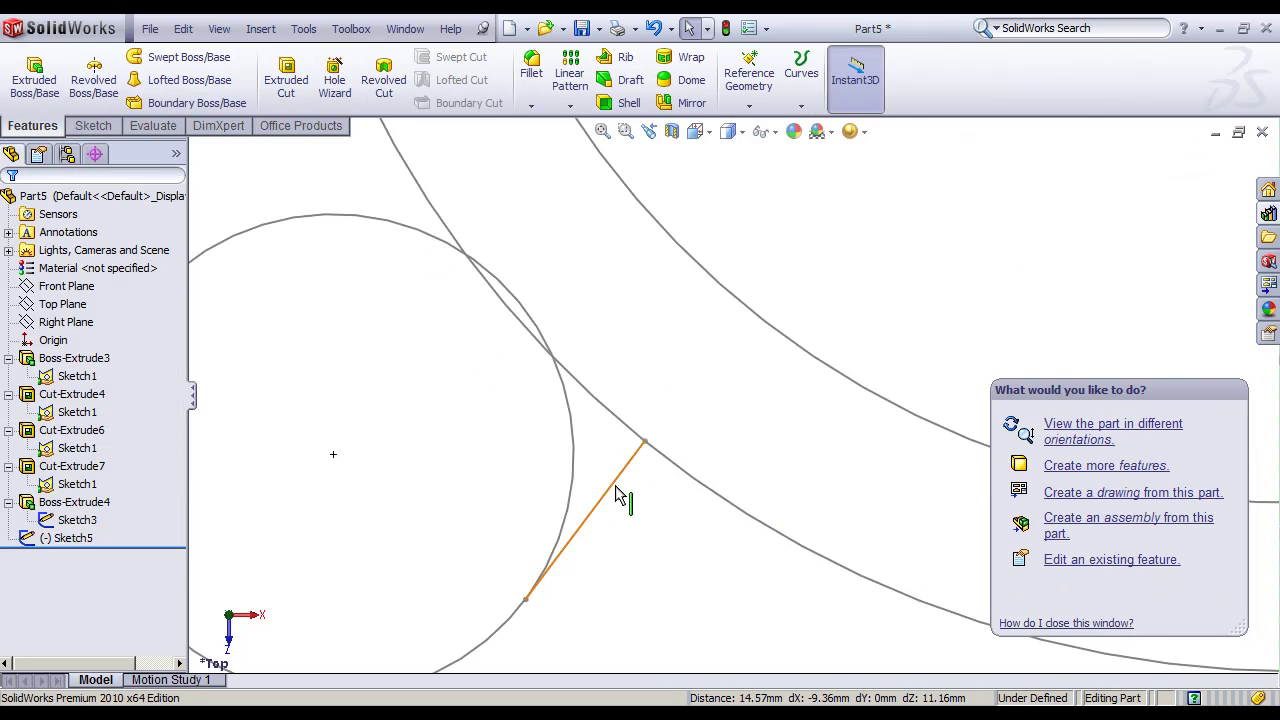
Step: Edit Sketch5 and review its Tangent1, Coincident0 and Coincident2 relations
{"action": "left_click", "coordinate": [90, 125]}
{"action": "left_click", "coordinate": [635, 462]}
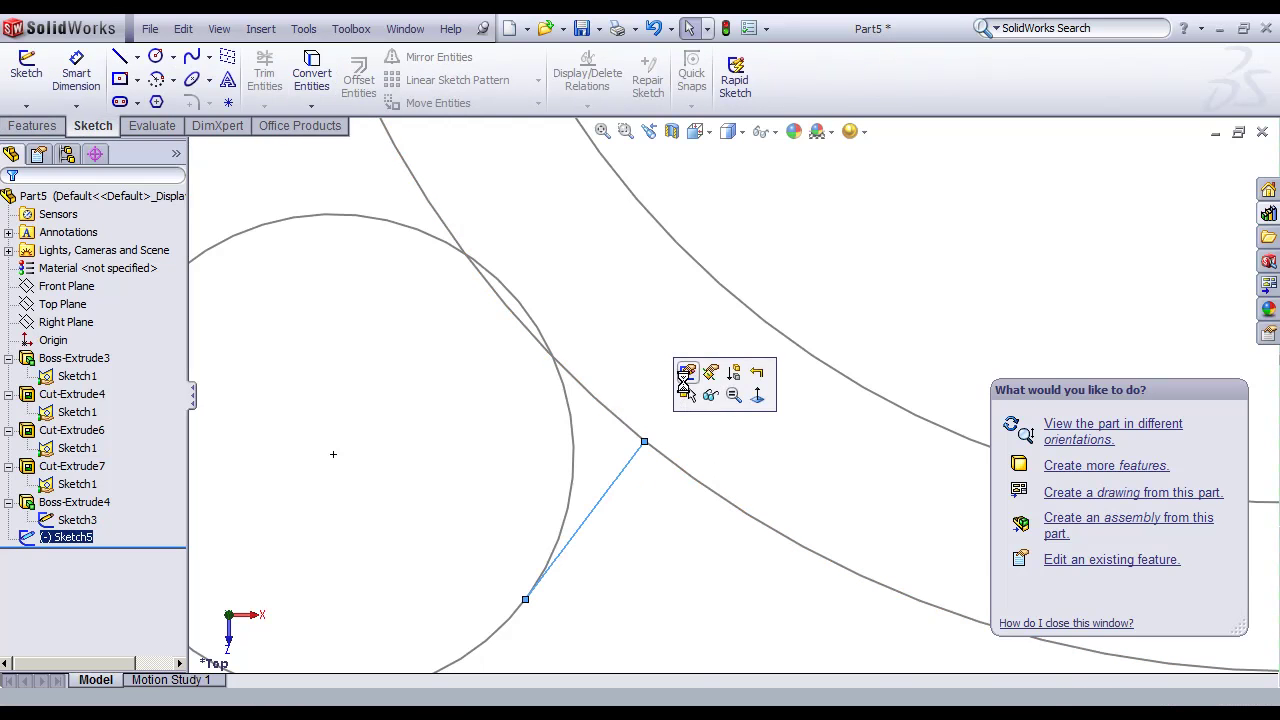
{"action": "left_click", "coordinate": [689, 371]}
{"action": "left_click", "coordinate": [587, 106]}
{"action": "left_click", "coordinate": [640, 126]}
{"action": "left_click", "coordinate": [75, 303]}
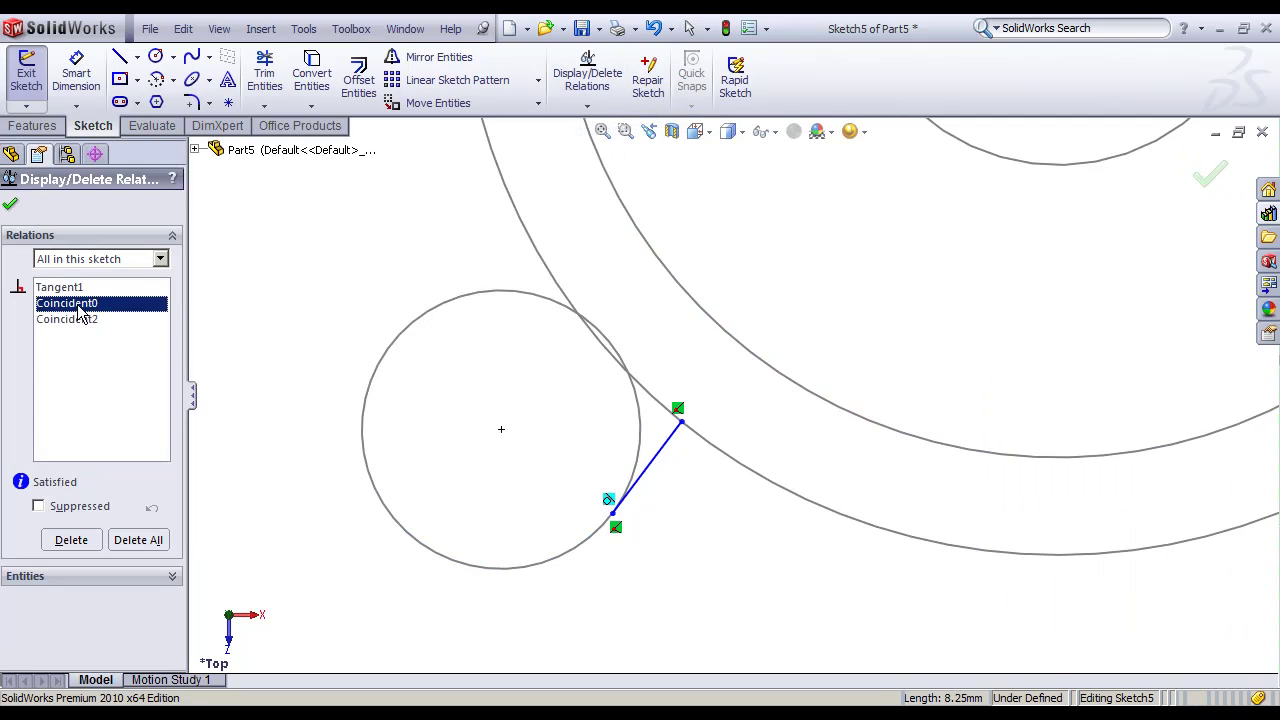
{"action": "left_click", "coordinate": [75, 319]}
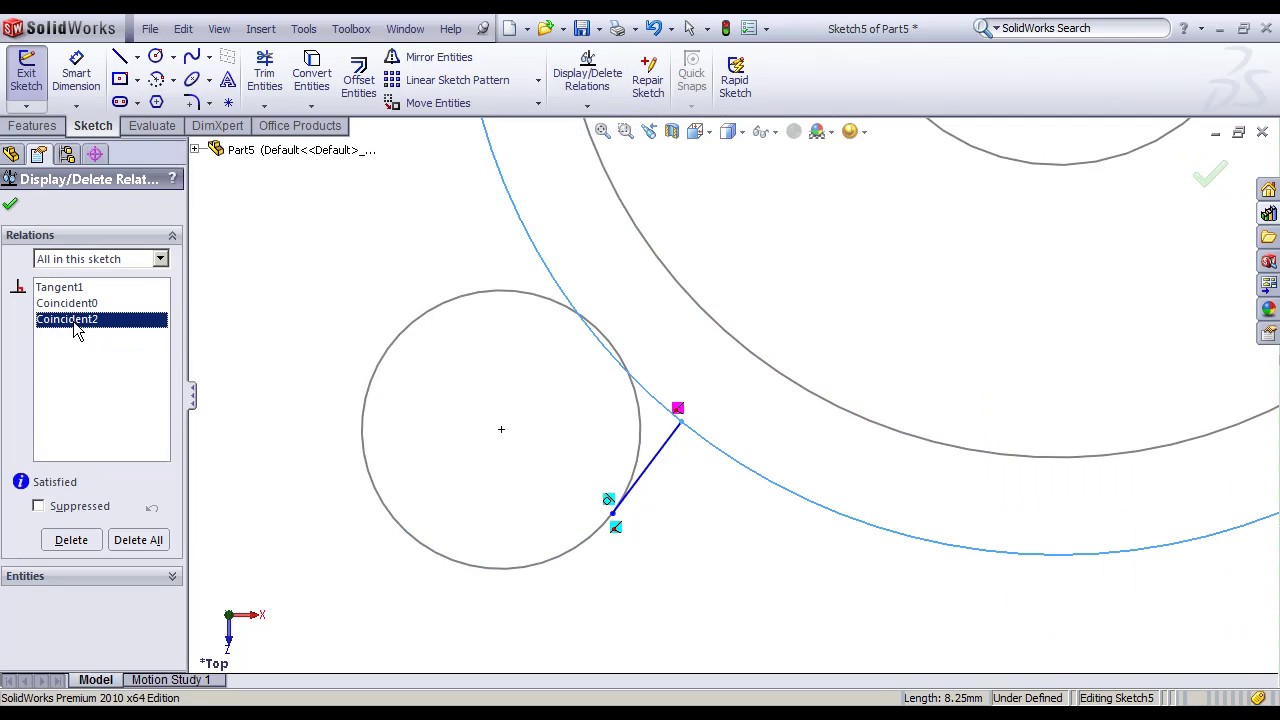
{"action": "left_click", "coordinate": [1211, 177]}
Step: Exit the sketch, then select Boss-Extrude4 and frame the small cylinder
{"action": "scroll", "coordinate": [700, 410], "scroll_direction": "up", "scroll_amount": 2}
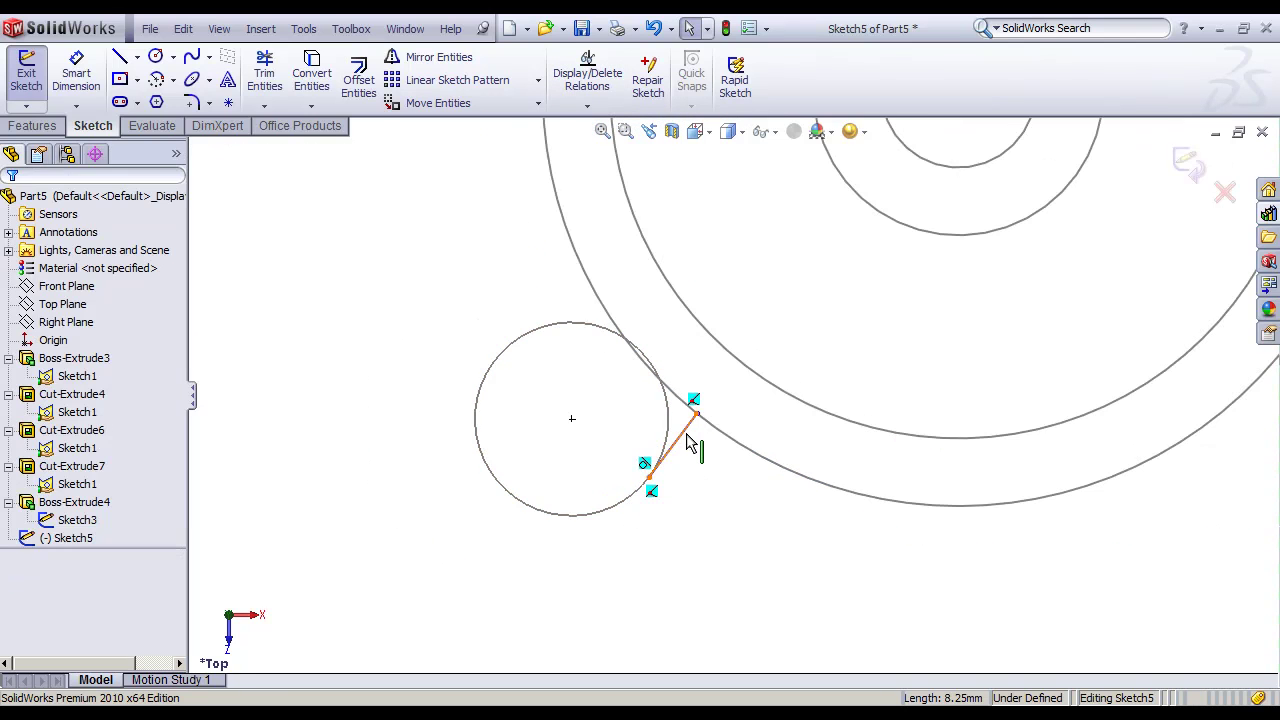
{"action": "scroll", "coordinate": [690, 435], "scroll_direction": "up", "scroll_amount": 2}
{"action": "scroll", "coordinate": [558, 470], "scroll_direction": "down", "scroll_amount": 2}
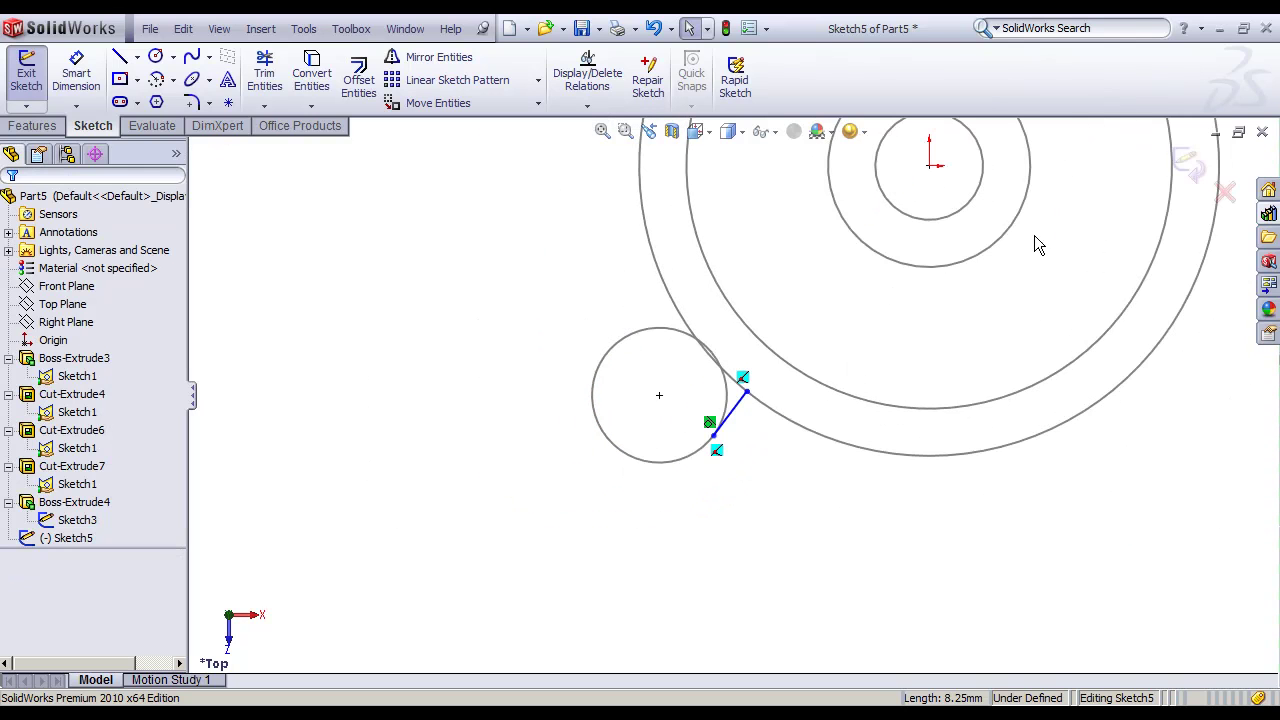
{"action": "left_click", "coordinate": [1180, 170]}
{"action": "left_click", "coordinate": [75, 501]}
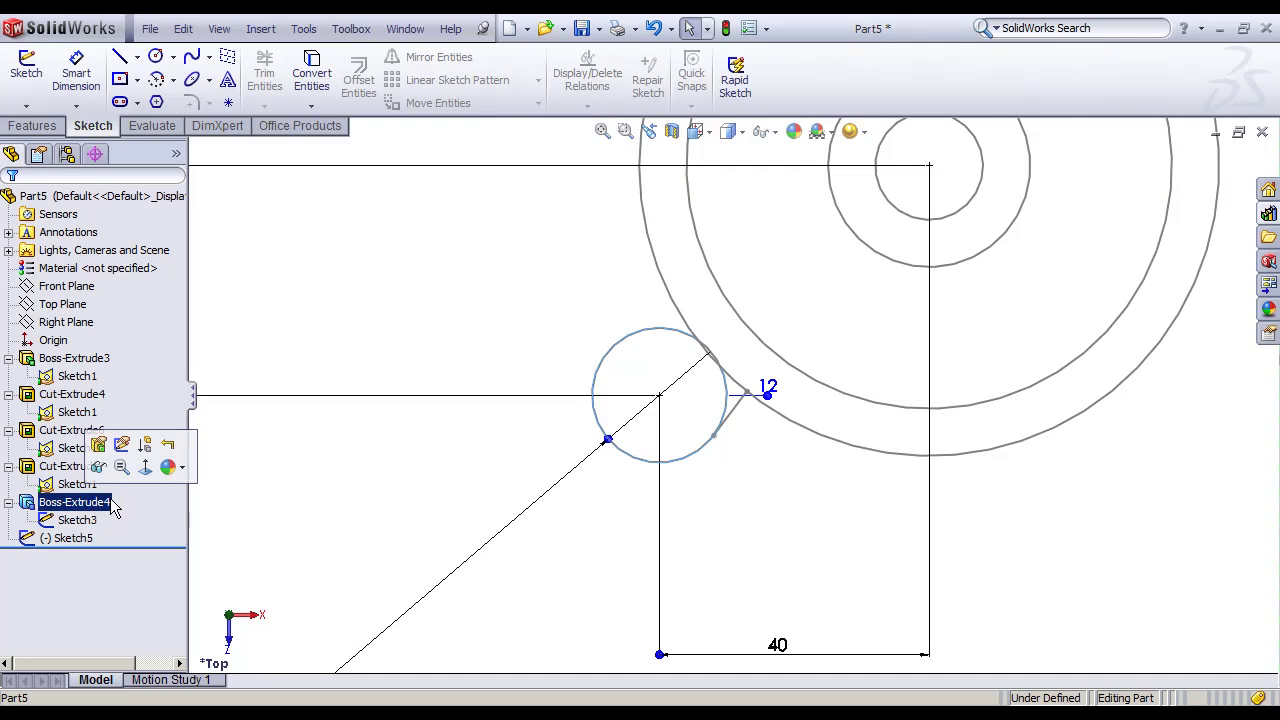
{"action": "left_click", "coordinate": [117, 468]}
Step: Start a Rib from Sketch5's line with one-sided 12 mm thickness
{"action": "middle_click_drag", "start_coordinate": [569, 429], "coordinate": [790, 545]}
{"action": "left_click", "coordinate": [33, 125]}
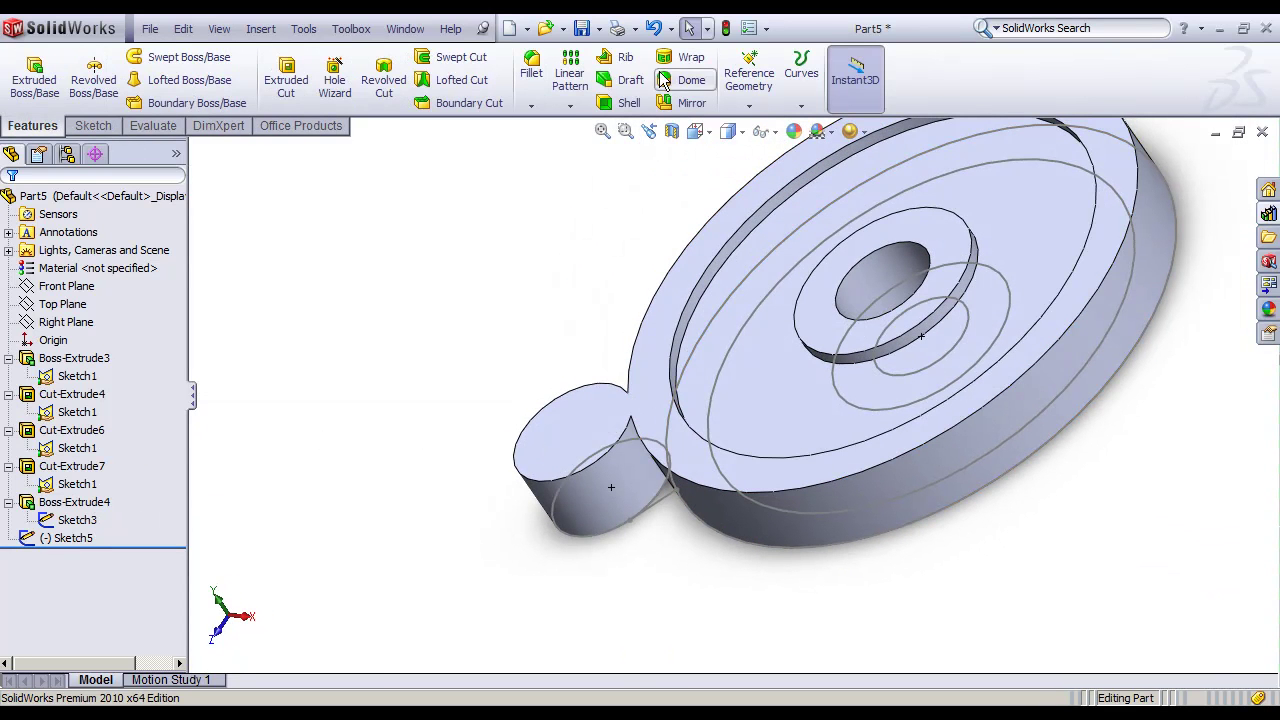
{"action": "left_click", "coordinate": [620, 57]}
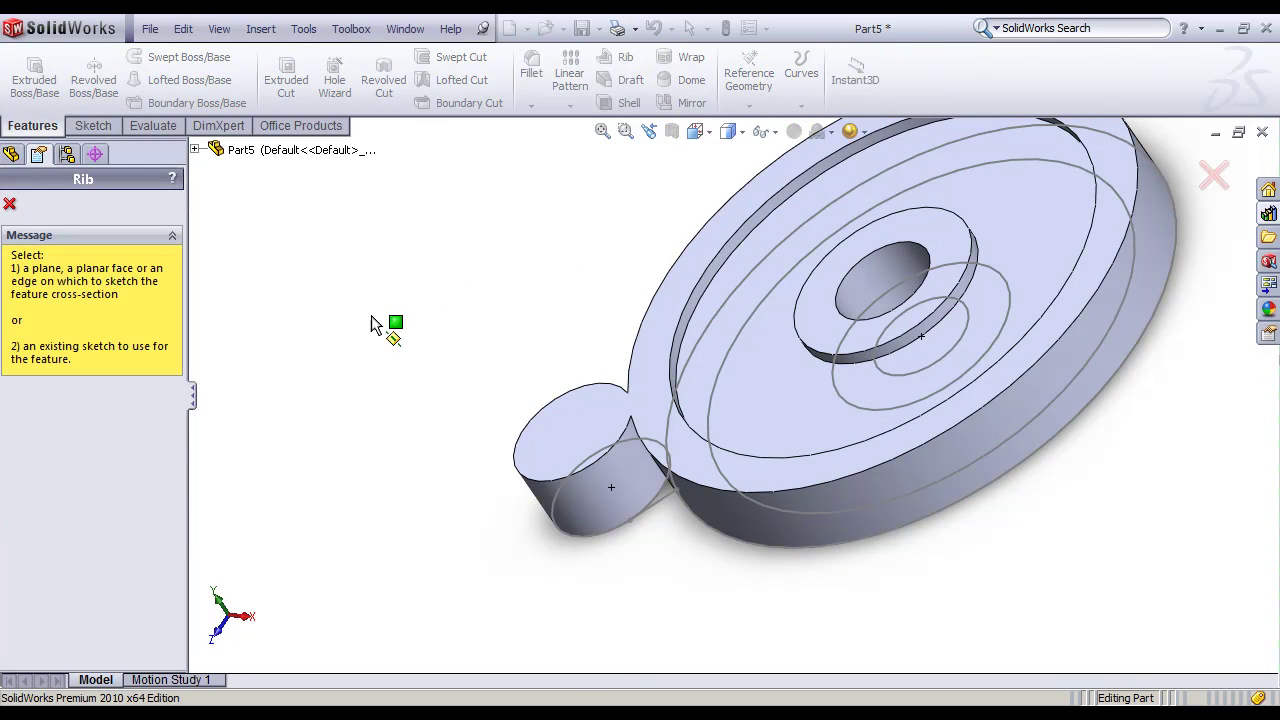
{"action": "left_click", "coordinate": [661, 501]}
{"action": "mouse_move", "coordinate": [694, 506]}
{"action": "middle_mouse_down"}
{"action": "mouse_move", "coordinate": [523, 309]}
{"action": "mouse_move", "coordinate": [494, 180]}
{"action": "mouse_move", "coordinate": [226, 394]}
{"action": "middle_mouse_up"}
{"action": "left_click", "coordinate": [47, 276]}
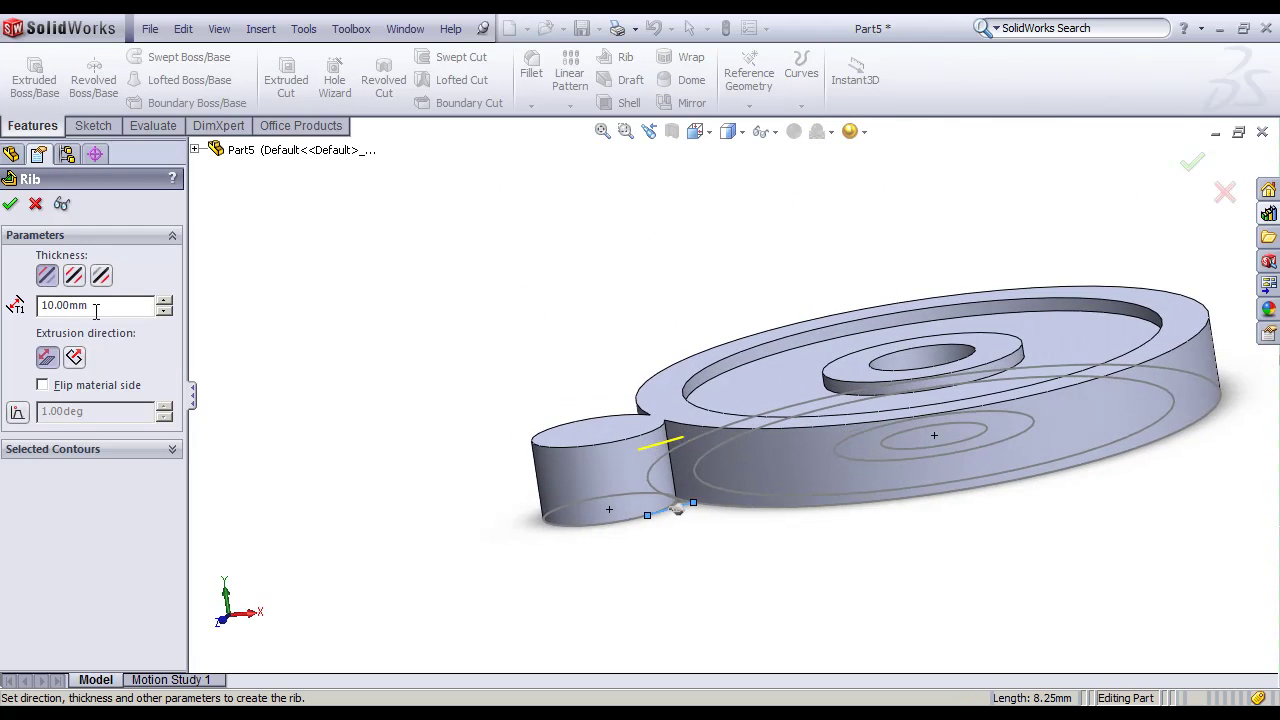
{"action": "type", "text": "12"}
{"action": "key", "text": "Return"}
Step: Settle the rib's extrusion direction and confirm to create Rib1
{"action": "middle_click_drag", "start_coordinate": [632, 289], "coordinate": [670, 375]}
{"action": "left_click", "coordinate": [74, 360]}
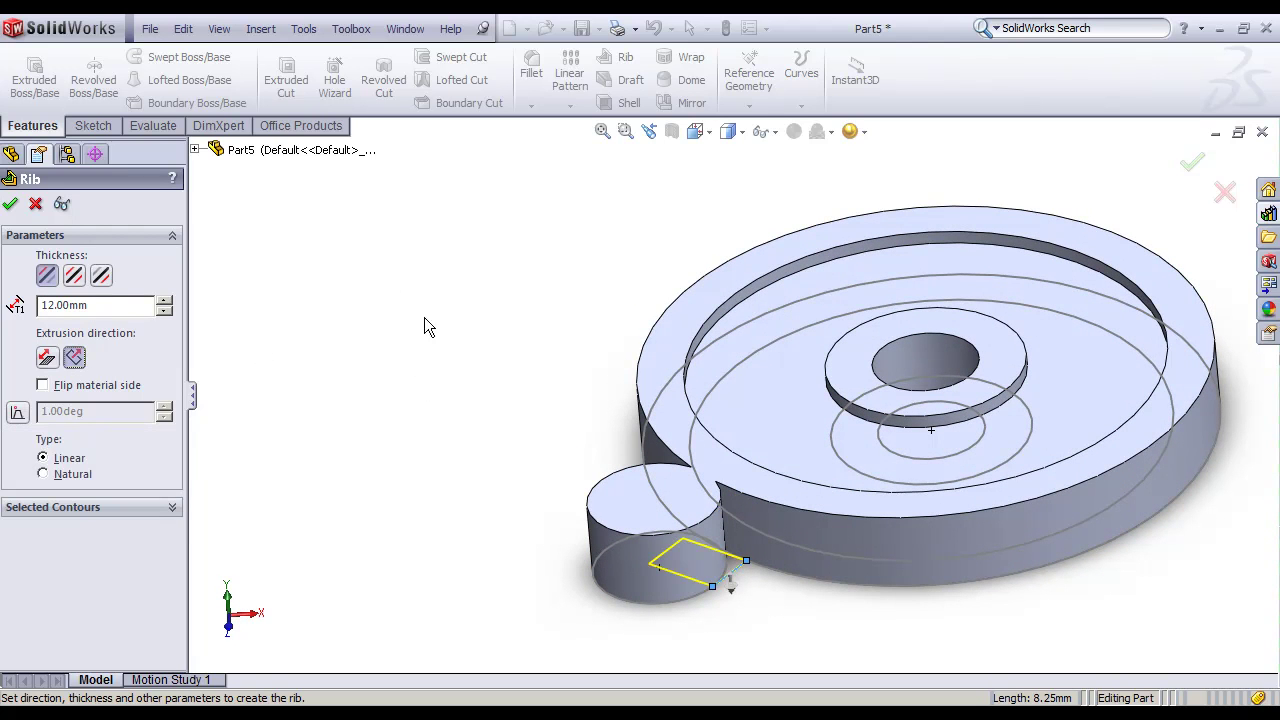
{"action": "left_click", "coordinate": [47, 357]}
{"action": "middle_click_drag", "start_coordinate": [930, 560], "coordinate": [944, 598]}
{"action": "middle_click_drag", "start_coordinate": [524, 385], "coordinate": [1263, 188]}
{"action": "left_click", "coordinate": [1195, 163]}
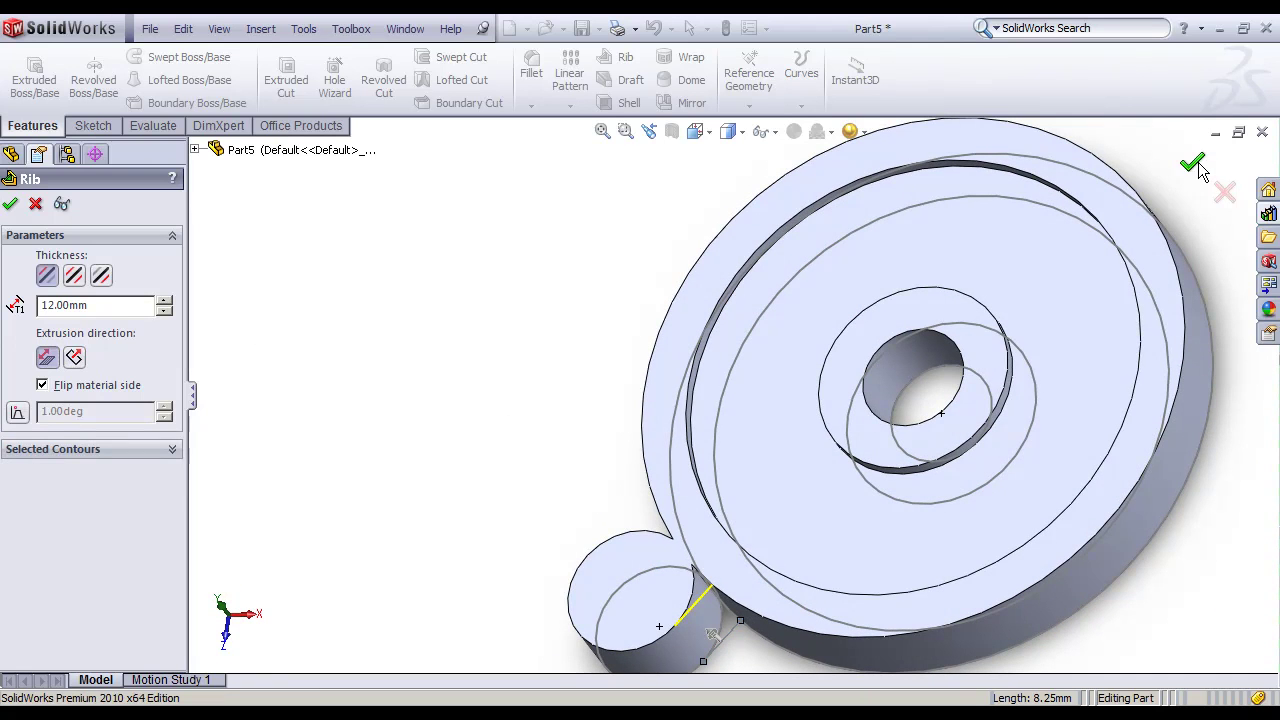
{"action": "mouse_move", "coordinate": [634, 428]}
{"action": "middle_mouse_down"}
{"action": "mouse_move", "coordinate": [683, 532]}
{"action": "mouse_move", "coordinate": [788, 468]}
{"action": "middle_mouse_up"}
{"action": "scroll", "coordinate": [788, 468], "scroll_direction": "down", "scroll_amount": 5}
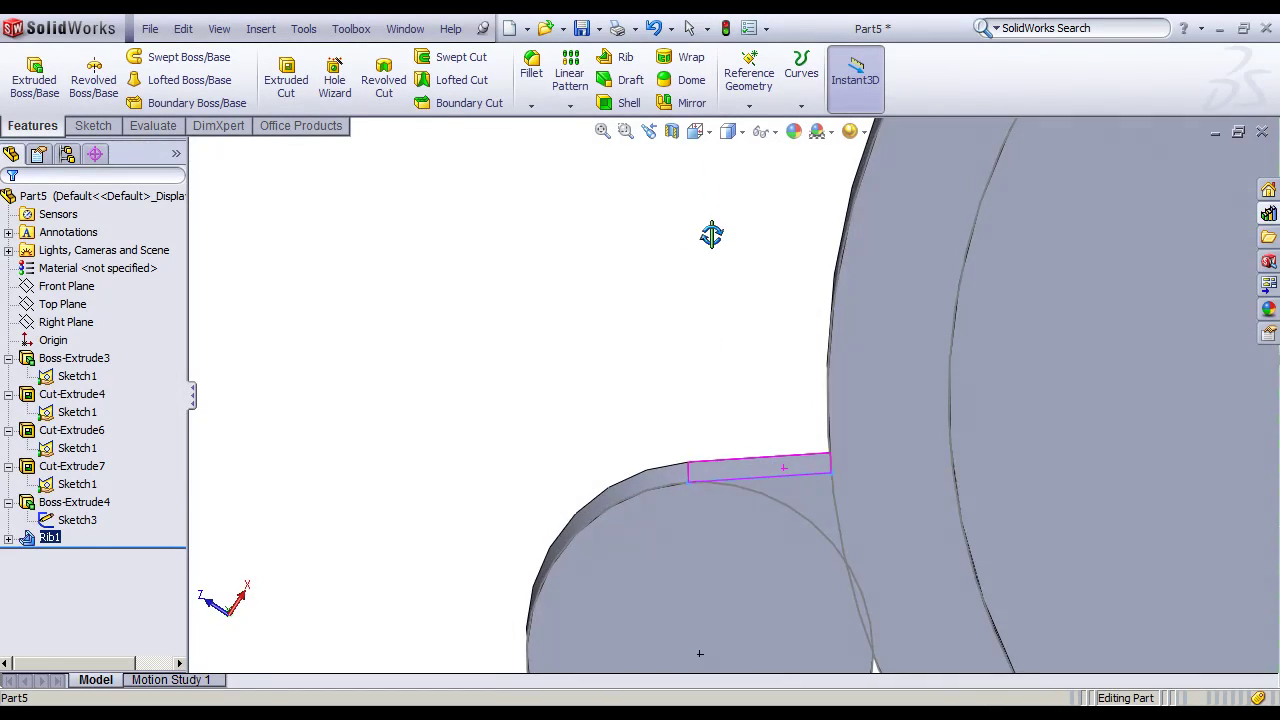
Step: Orbit the model and snap it to the Top view
{"action": "middle_click_drag", "start_coordinate": [708, 212], "coordinate": [920, 589]}
{"action": "key", "text": "space"}
{"action": "double_click", "coordinate": [943, 490]}
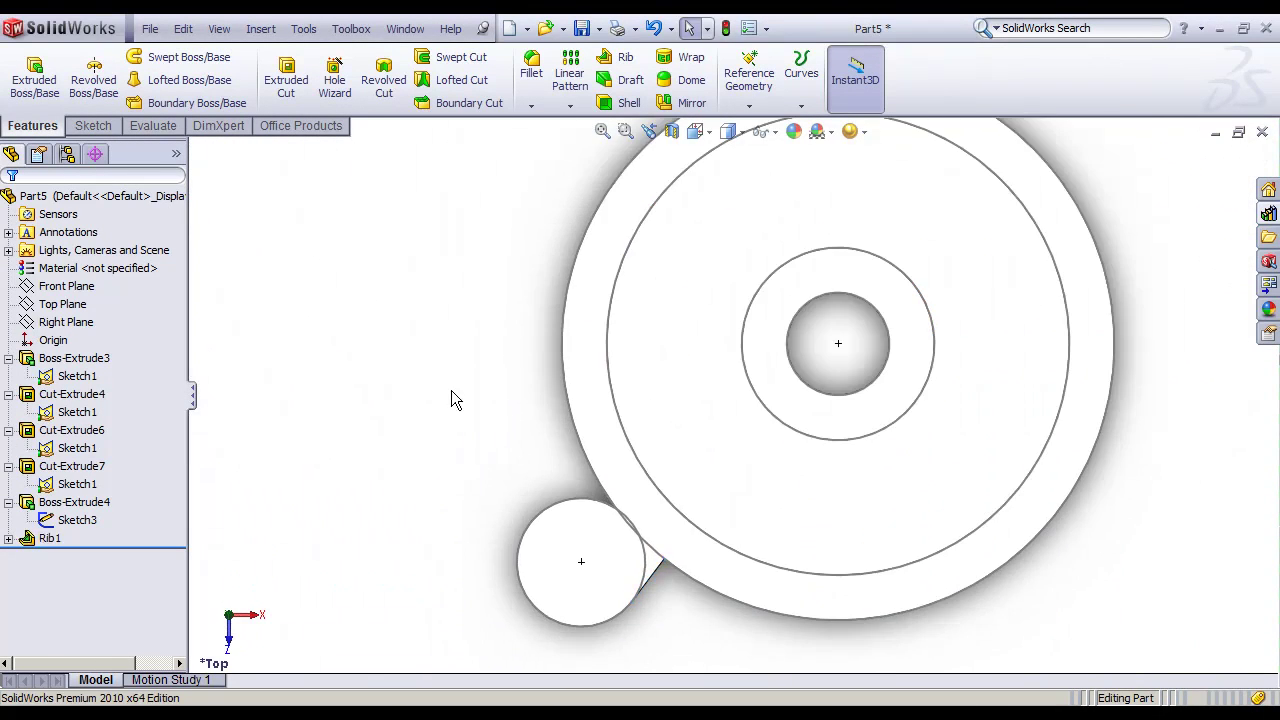
{"action": "scroll", "coordinate": [449, 408], "scroll_direction": "down", "scroll_amount": 2}
{"action": "scroll", "coordinate": [677, 466], "scroll_direction": "up", "scroll_amount": 3}
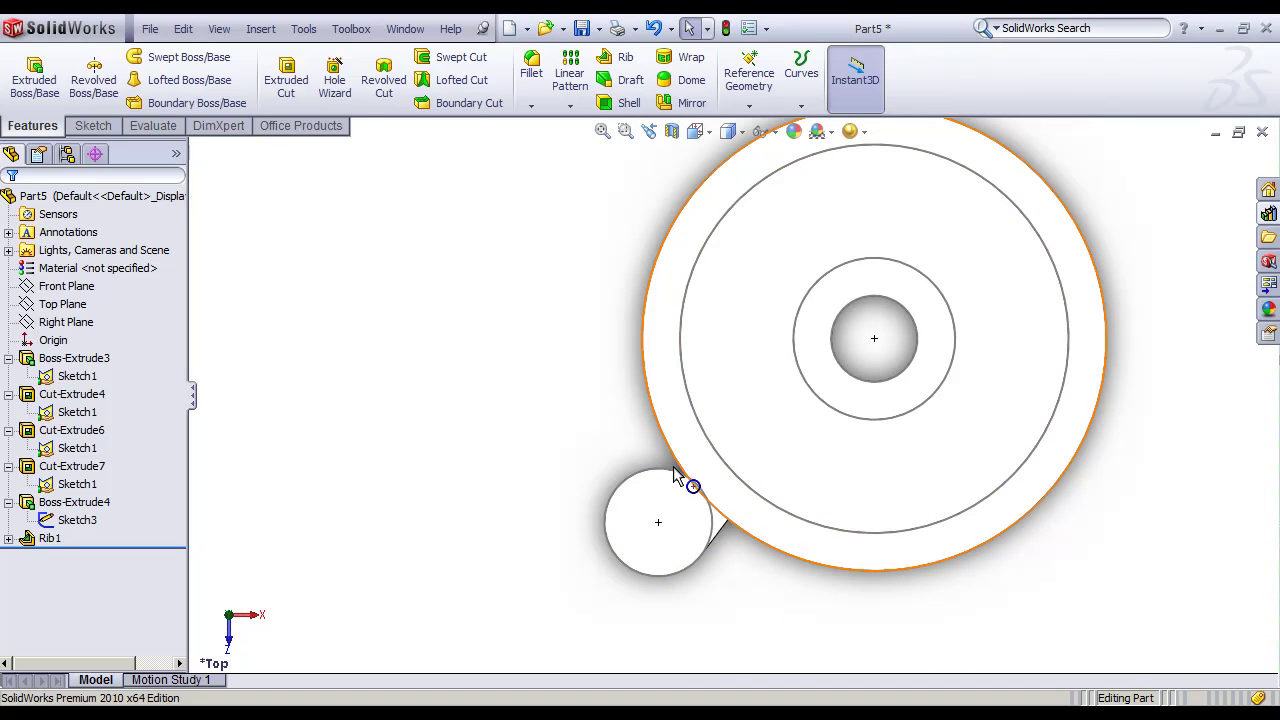
{"action": "scroll", "coordinate": [677, 475], "scroll_direction": "down", "scroll_amount": 3}
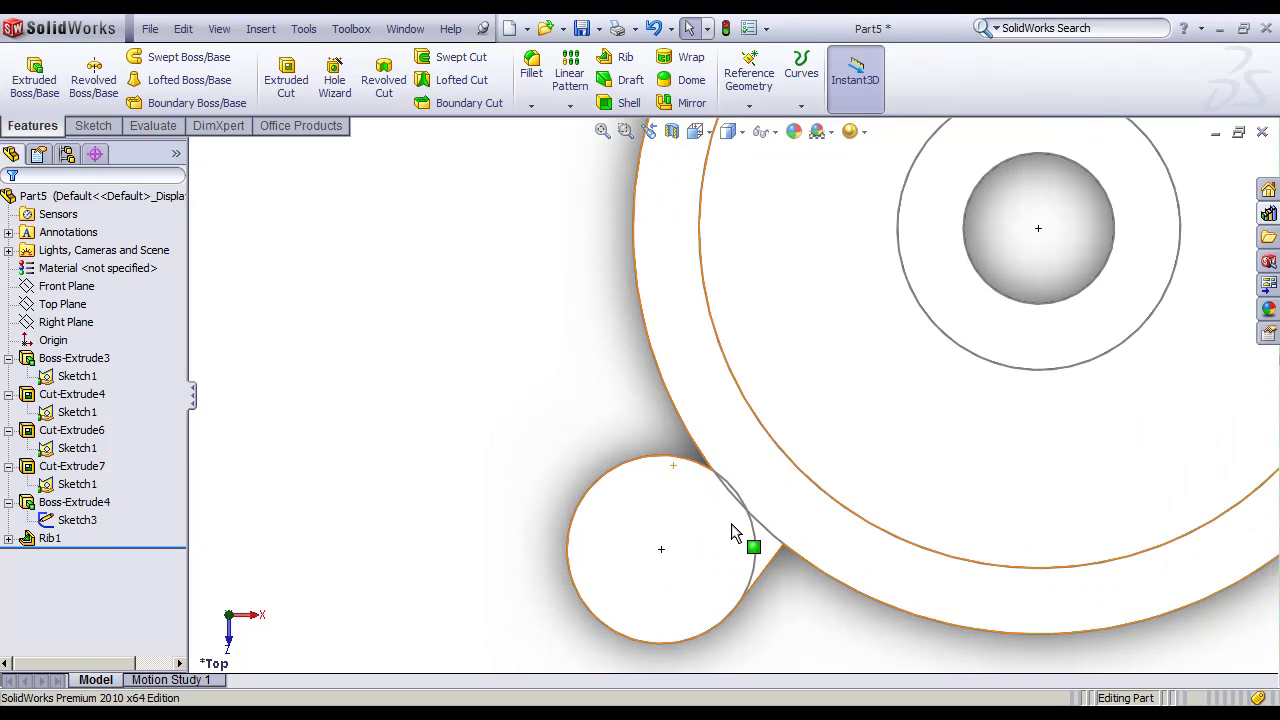
Step: Hide Boss-Extrude4's body, show Rib1's Sketch5, zoom to fit, and open the Line options
{"action": "left_click", "coordinate": [75, 502]}
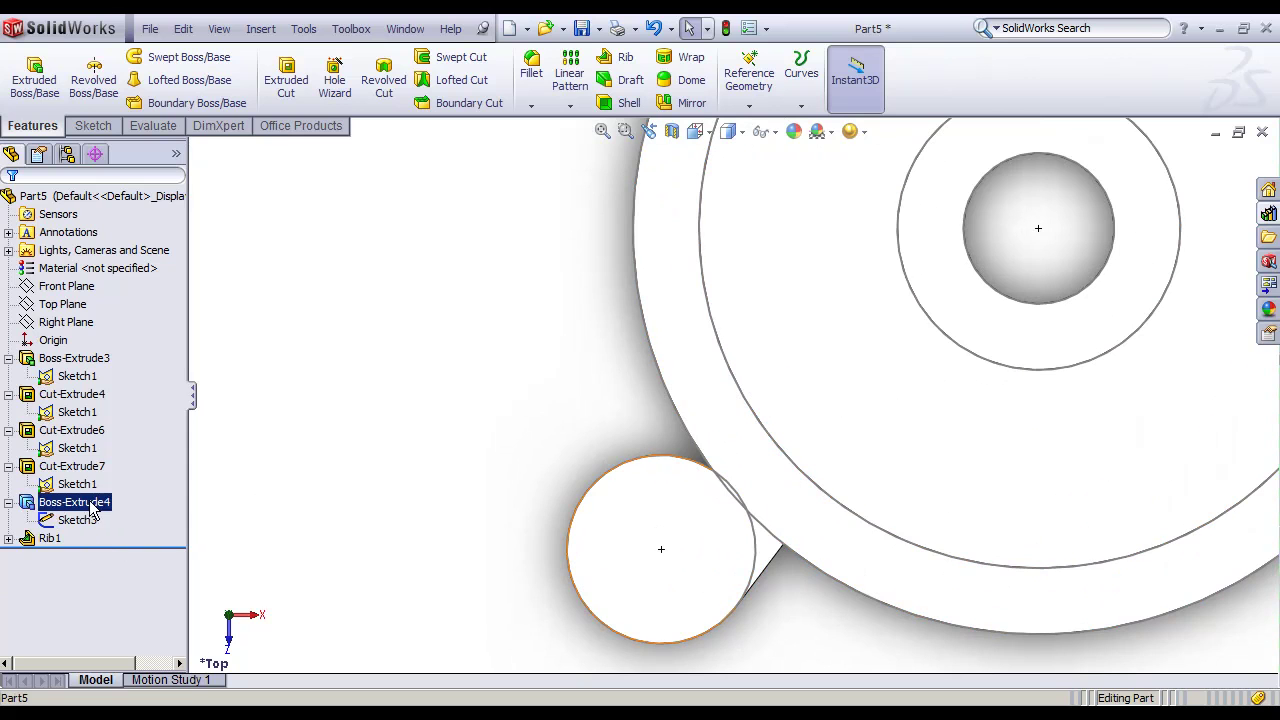
{"action": "left_click", "coordinate": [106, 468]}
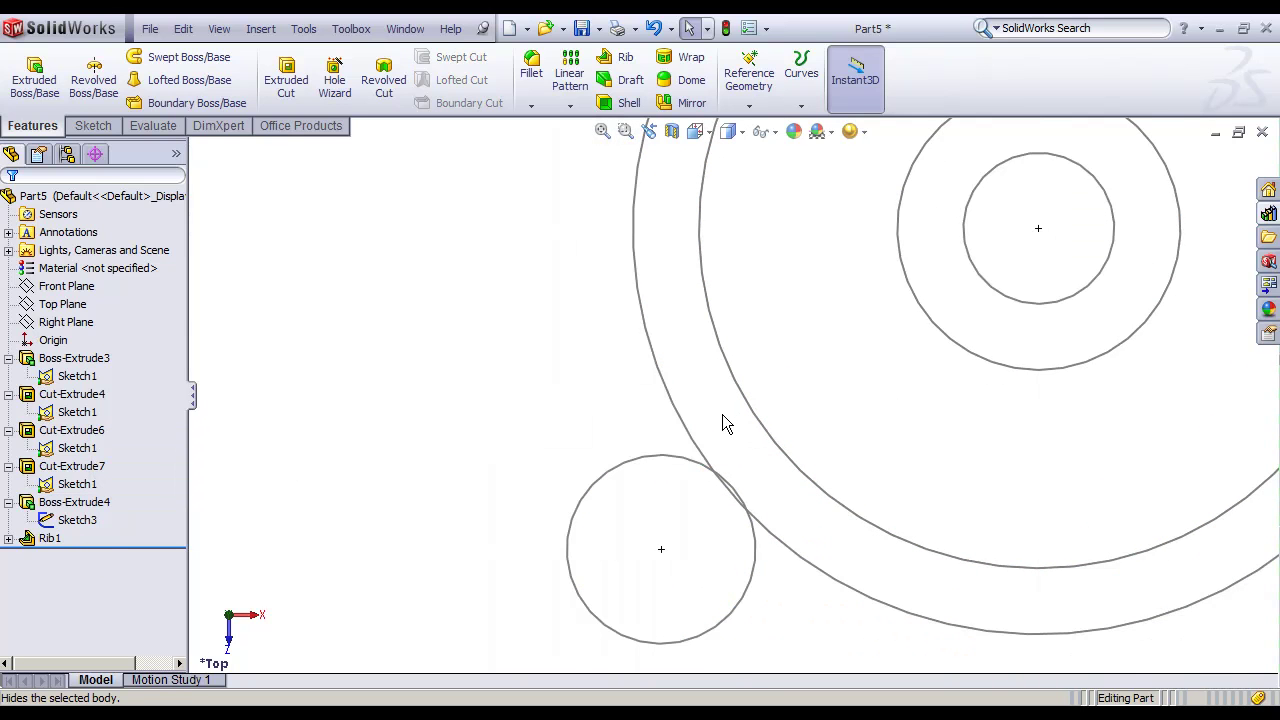
{"action": "left_click", "coordinate": [8, 538]}
{"action": "left_click", "coordinate": [90, 556]}
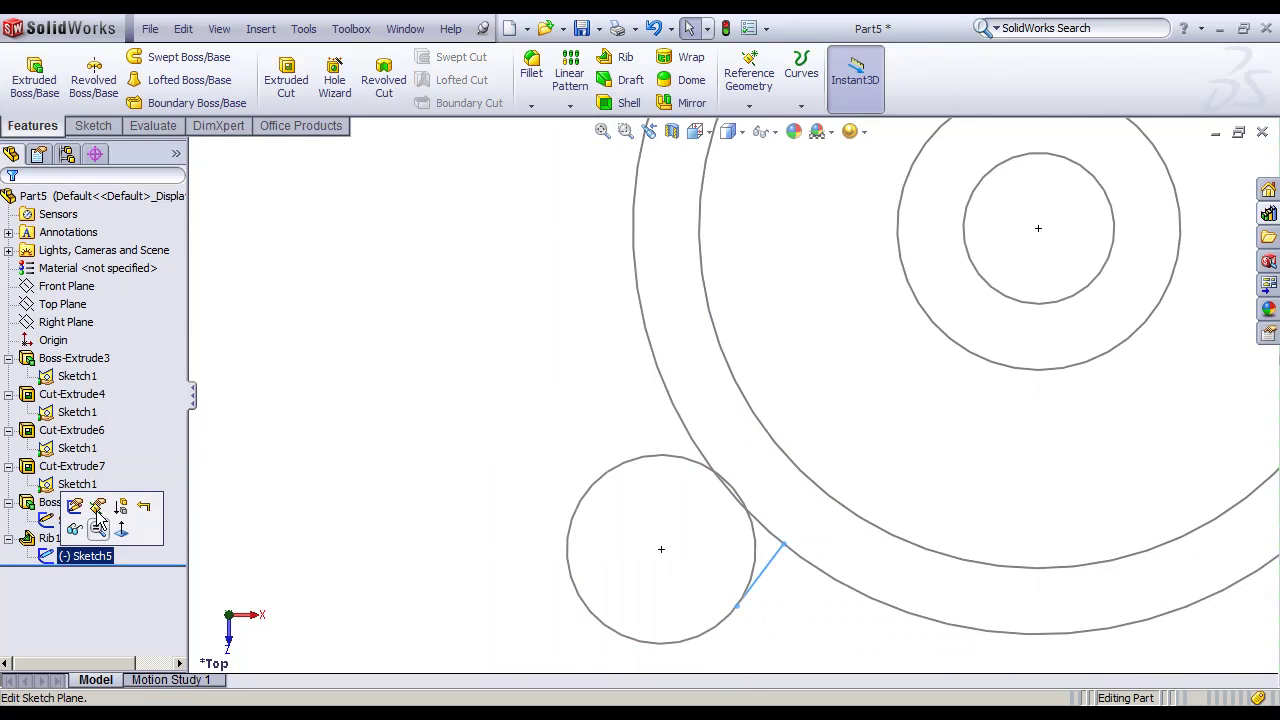
{"action": "left_click", "coordinate": [80, 523]}
{"action": "key", "text": "f"}
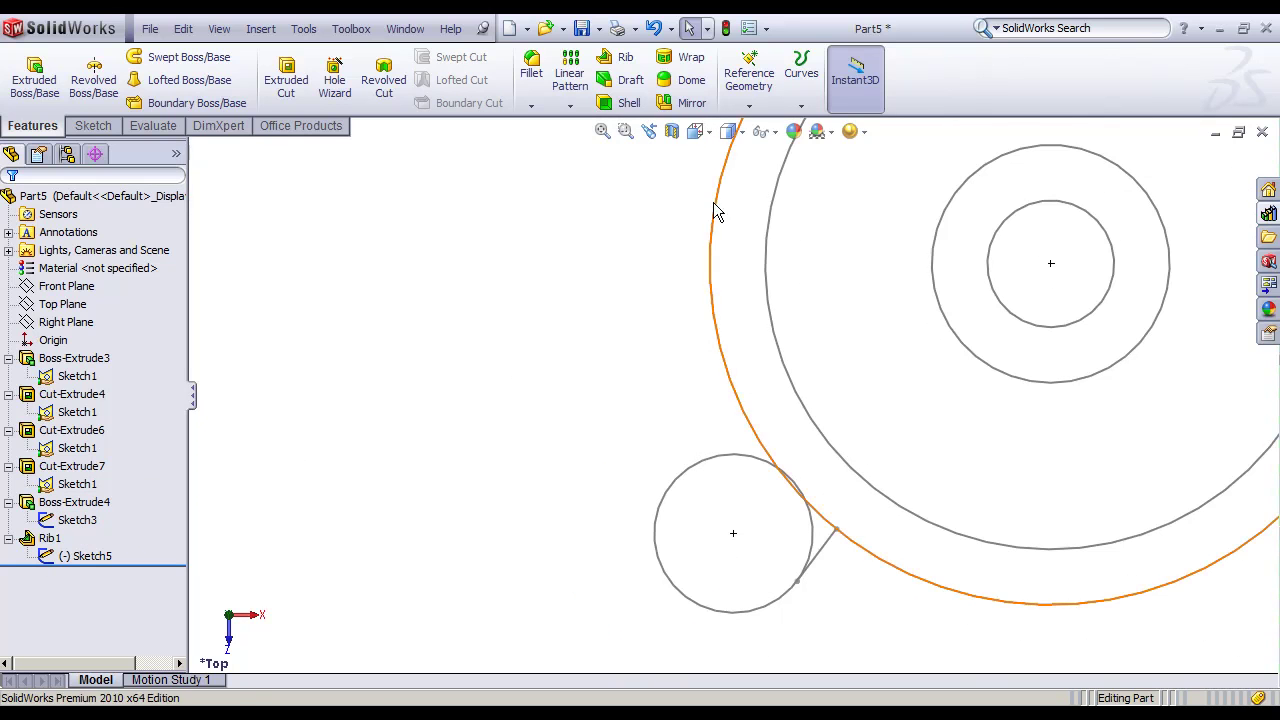
{"action": "left_click", "coordinate": [93, 125]}
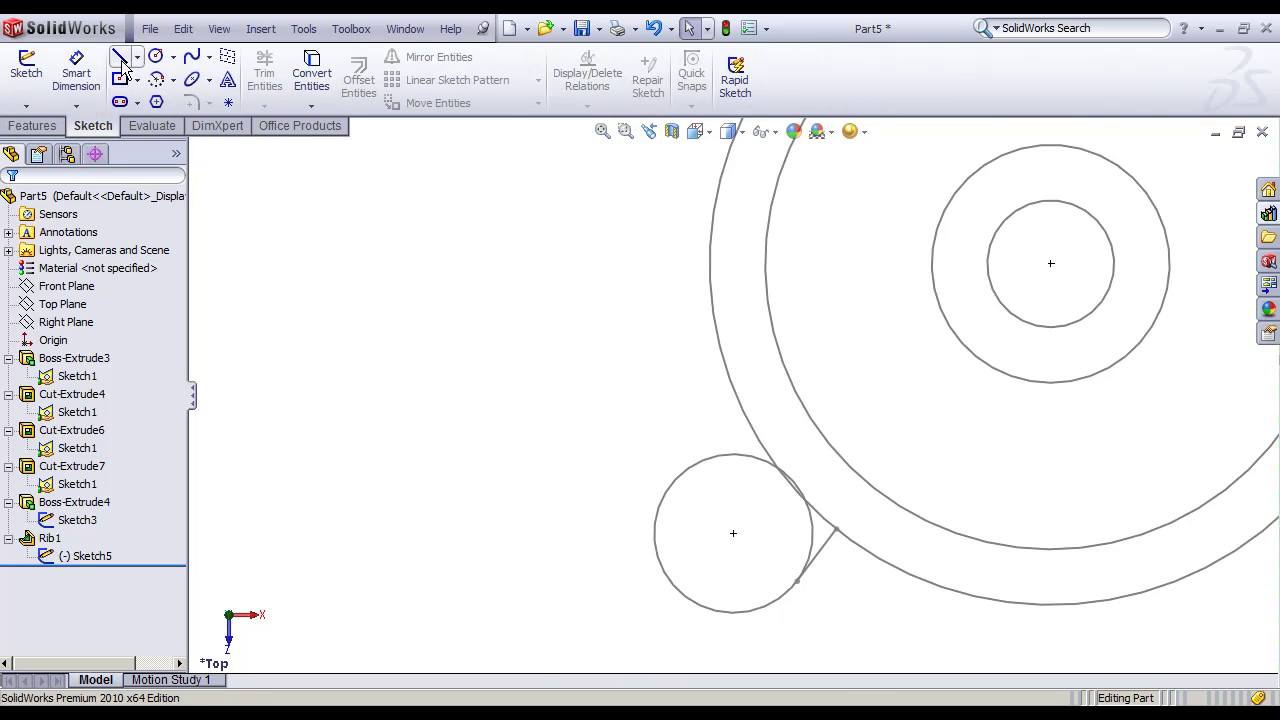
{"action": "scroll", "coordinate": [904, 379], "scroll_direction": "down", "scroll_amount": 2}
{"action": "scroll", "coordinate": [904, 379], "scroll_direction": "up", "scroll_amount": 1}
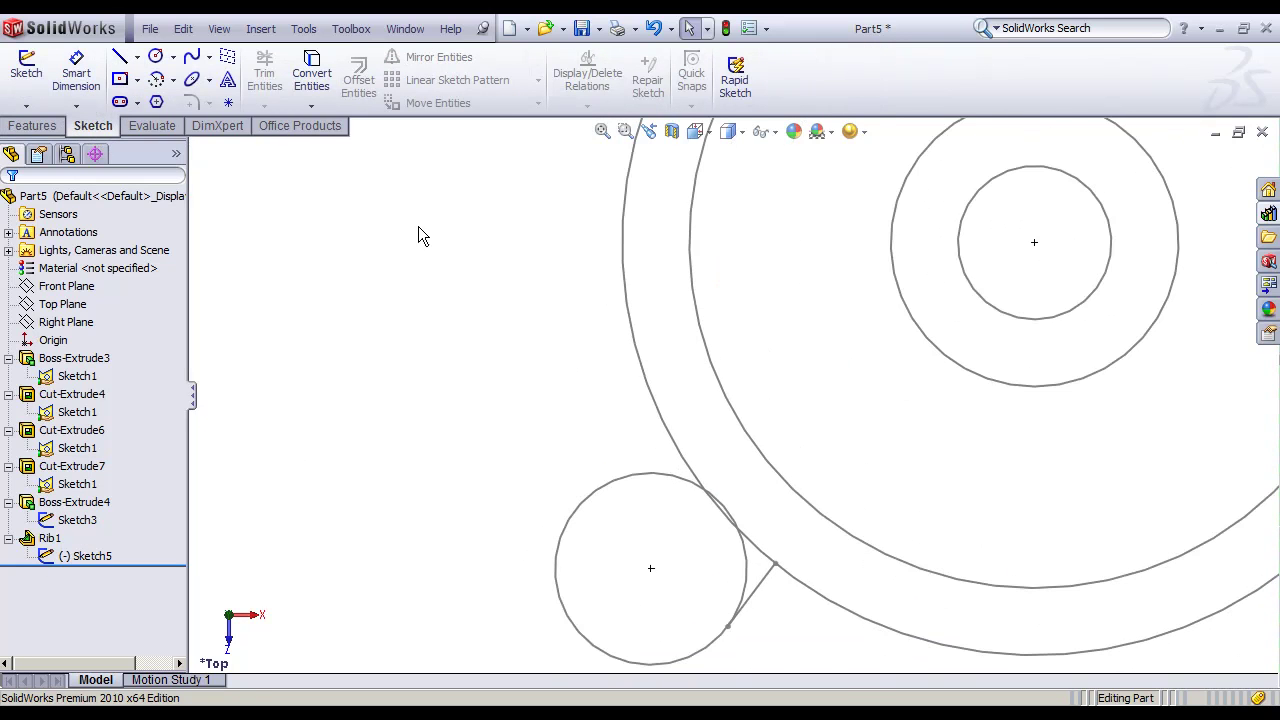
{"action": "left_click", "coordinate": [137, 58]}
Step: Start a centreline sketch on the Top Plane, cancelling the discard prompt to keep editing
{"action": "left_click", "coordinate": [152, 101]}
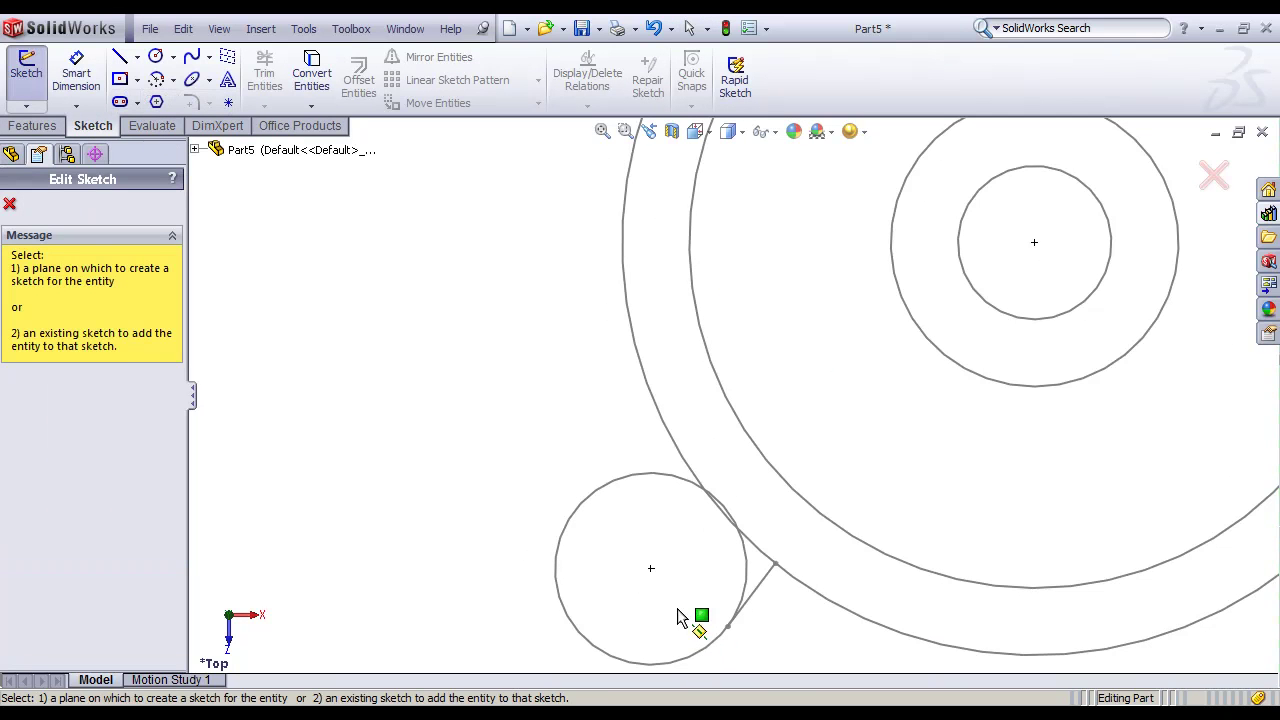
{"action": "left_click", "coordinate": [196, 150]}
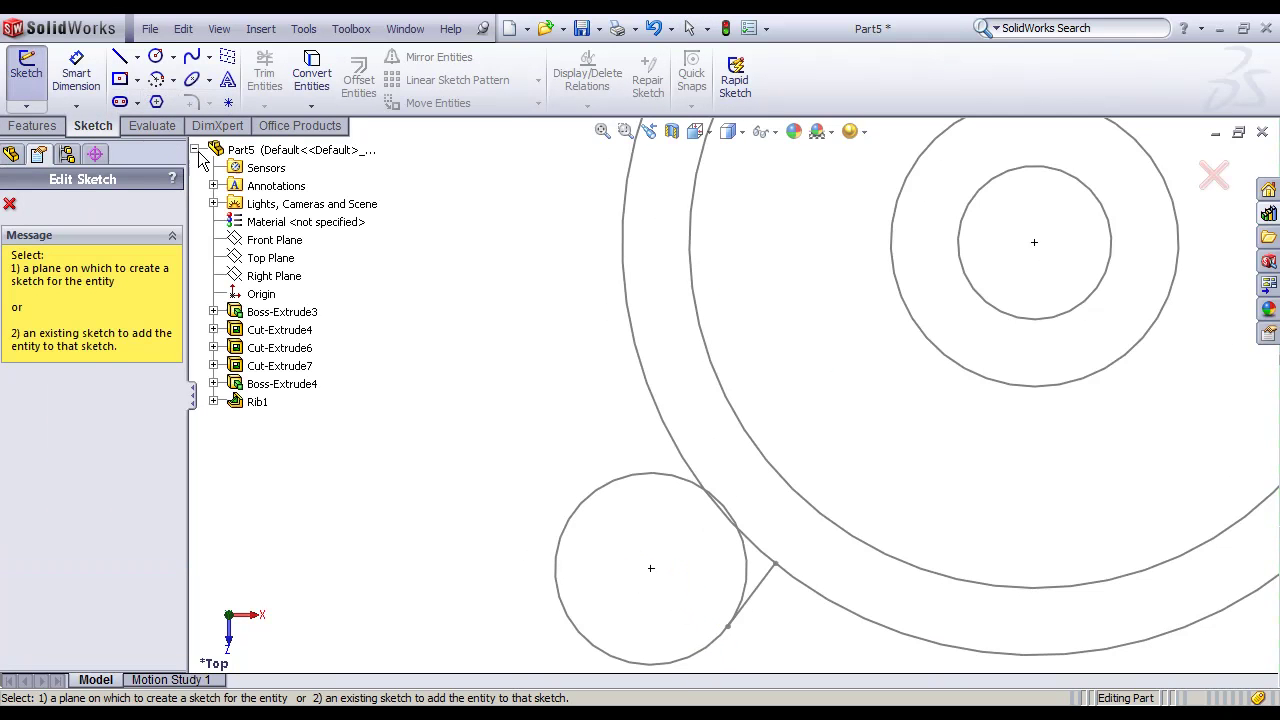
{"action": "left_click", "coordinate": [270, 258]}
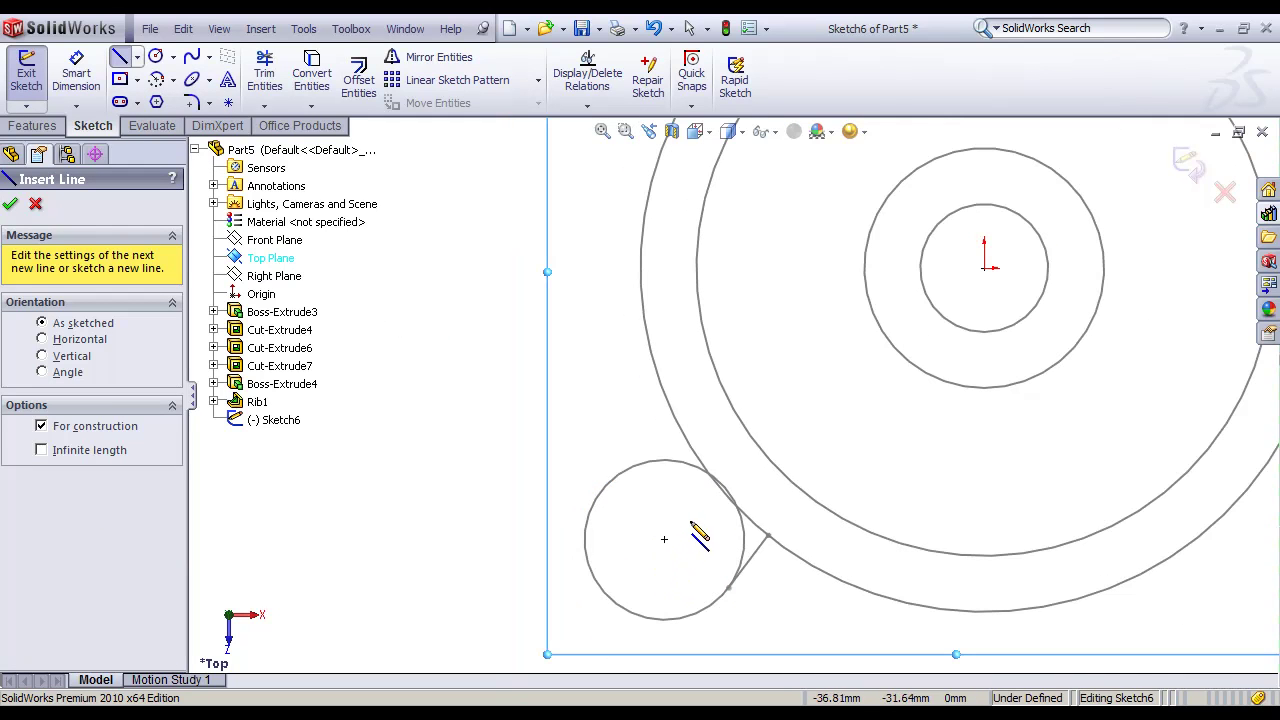
{"action": "left_click", "coordinate": [1224, 192]}
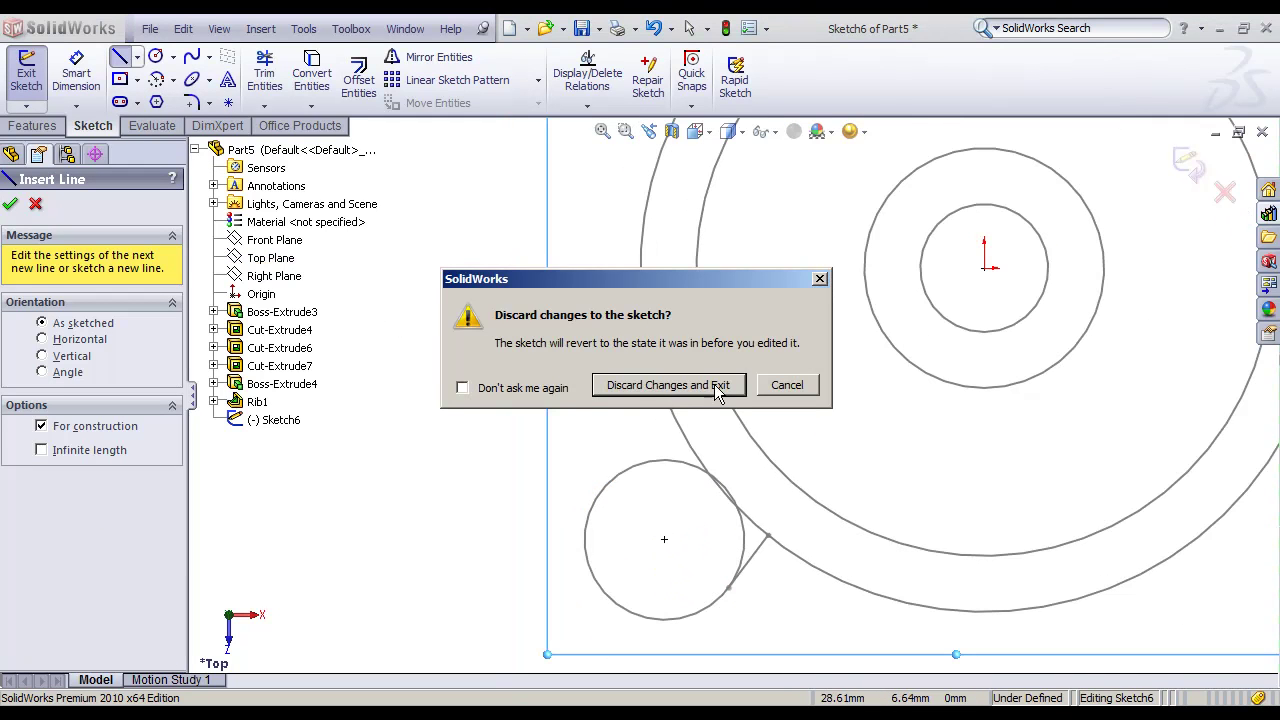
{"action": "left_click", "coordinate": [779, 386]}
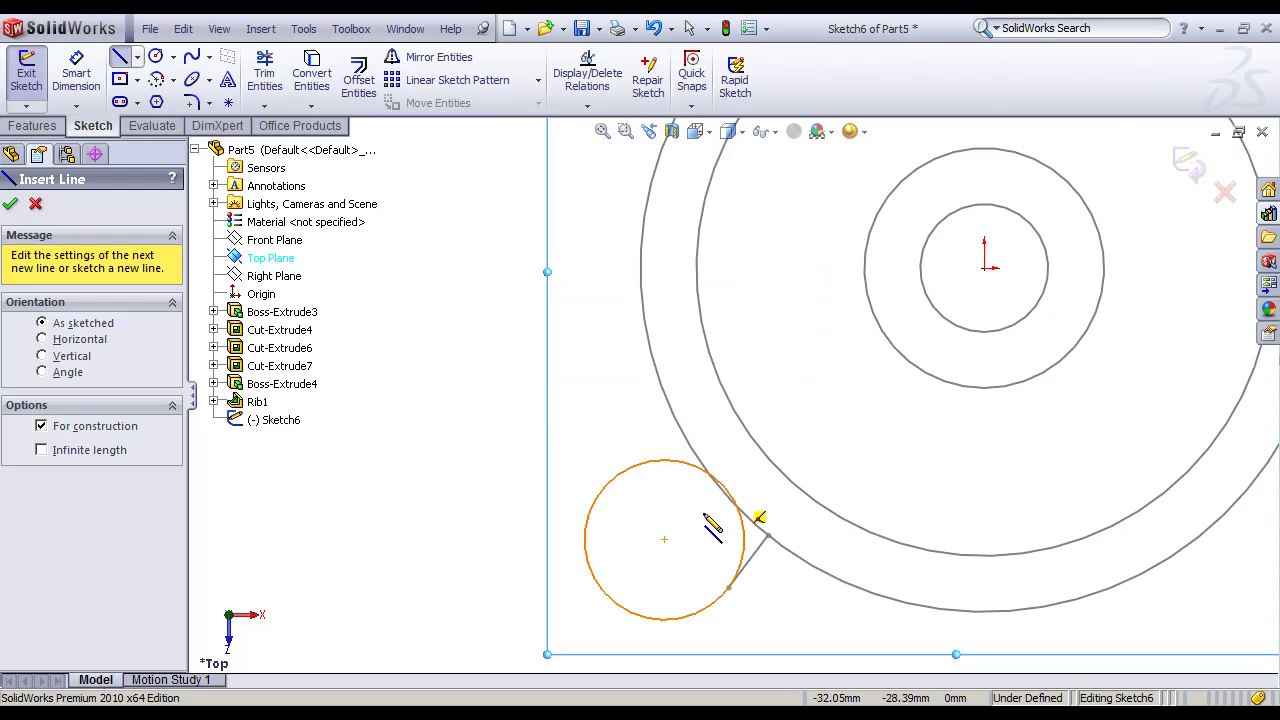
Step: Draw a 45° centreline from the small circle's centre toward the lower left
{"action": "left_click", "coordinate": [664, 540]}
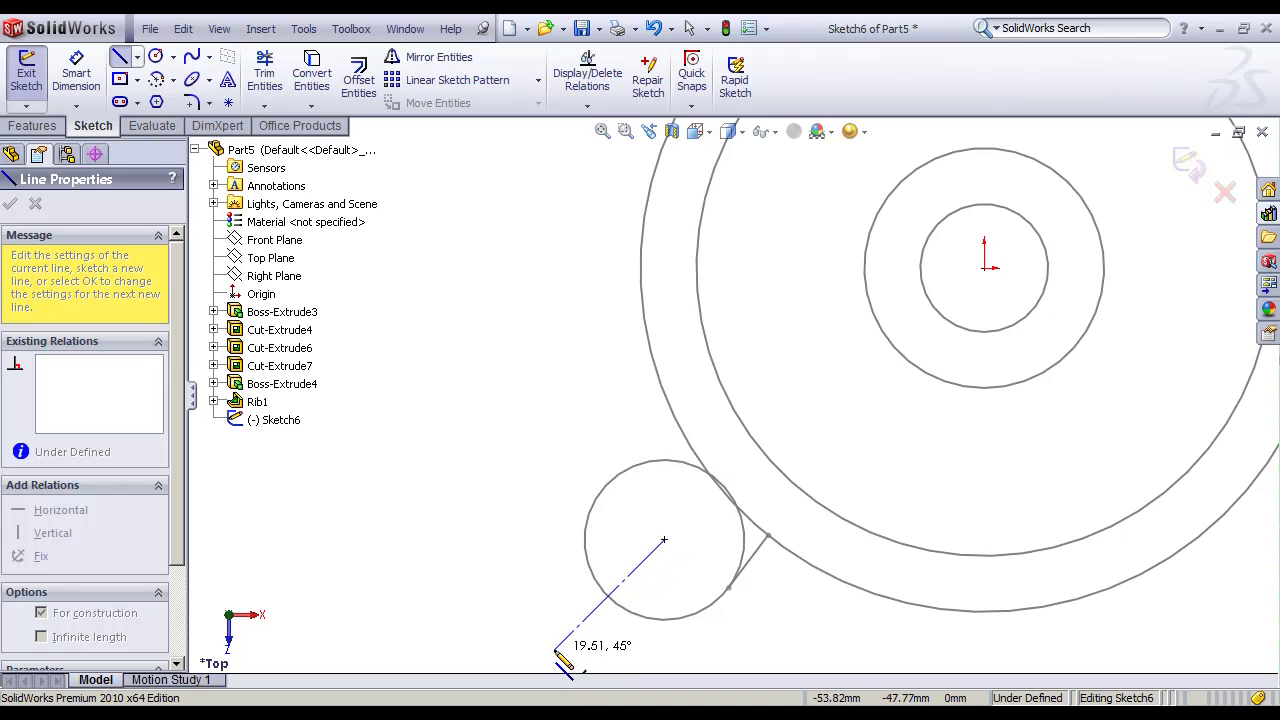
{"action": "left_click", "coordinate": [555, 649]}
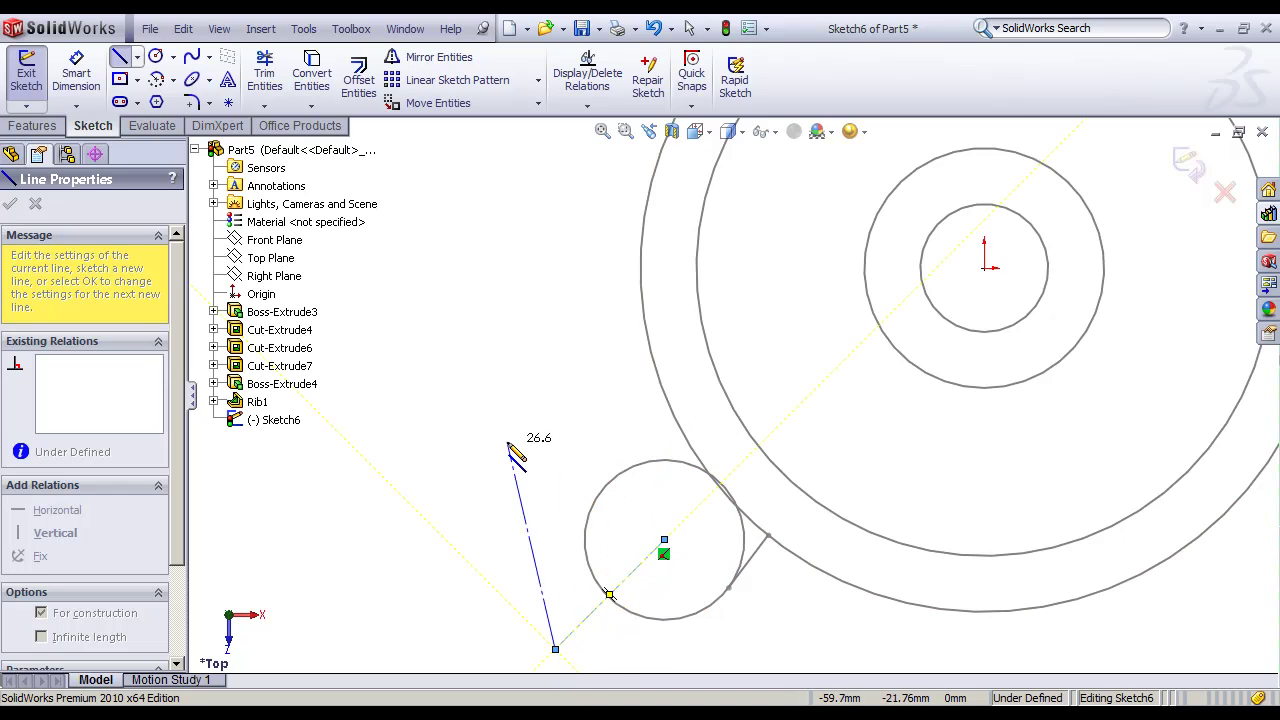
{"action": "key", "text": "Escape"}
{"action": "scroll", "coordinate": [490, 495], "scroll_direction": "down", "scroll_amount": 2}
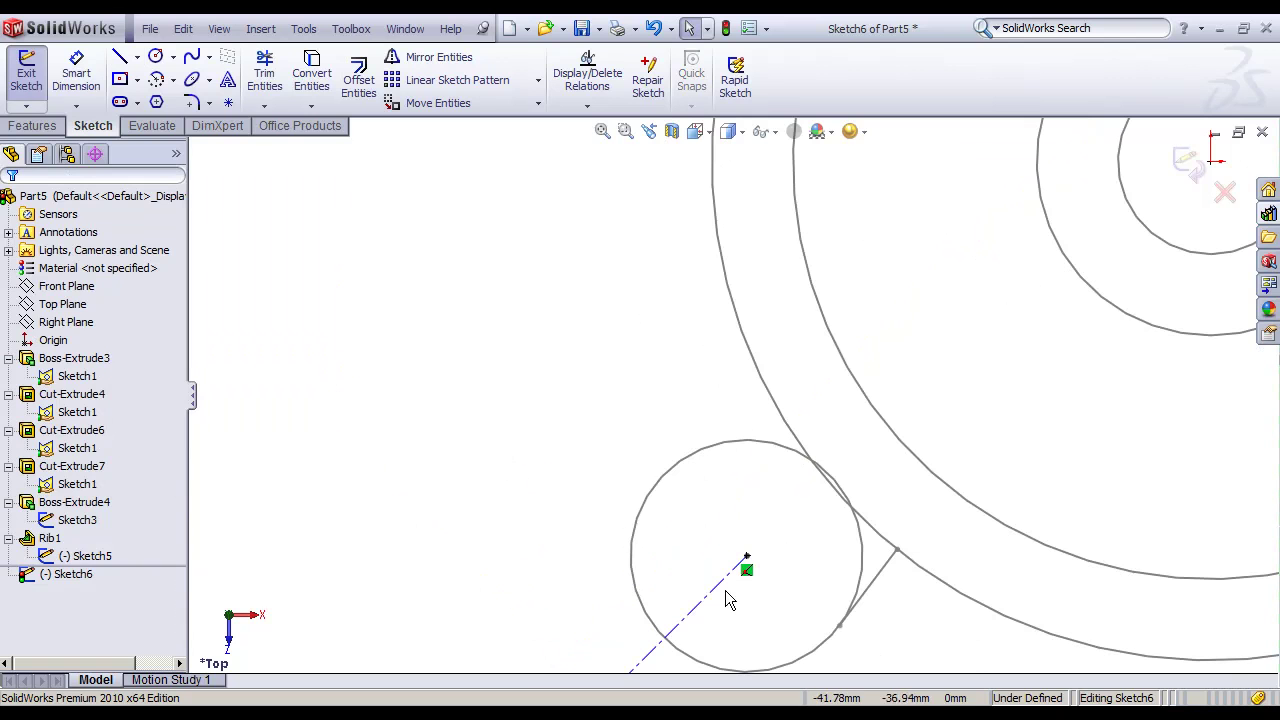
{"action": "left_click", "coordinate": [720, 595]}
Step: Add a Parallel relation between Sketch6's centreline and the short rib line
{"action": "left_click", "coordinate": [869, 588]}
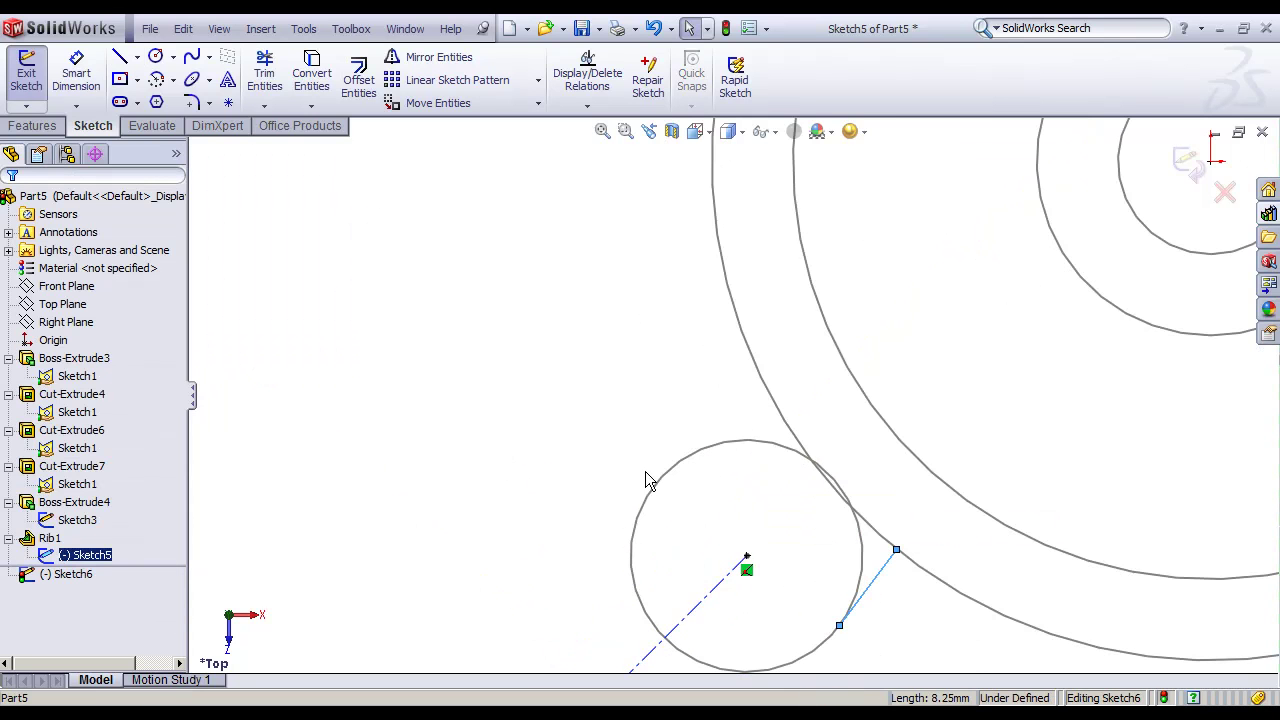
{"action": "scroll", "coordinate": [690, 477], "scroll_direction": "up", "scroll_amount": 2}
{"action": "left_click", "coordinate": [587, 105]}
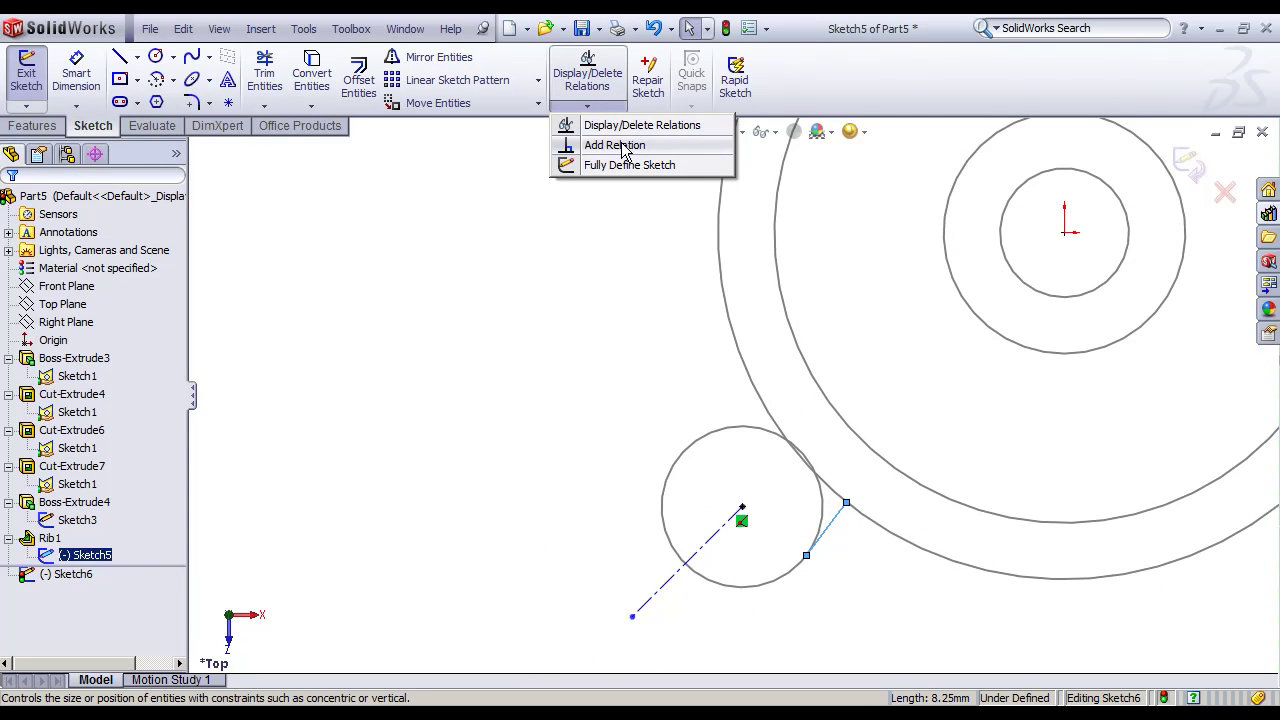
{"action": "left_click", "coordinate": [622, 146]}
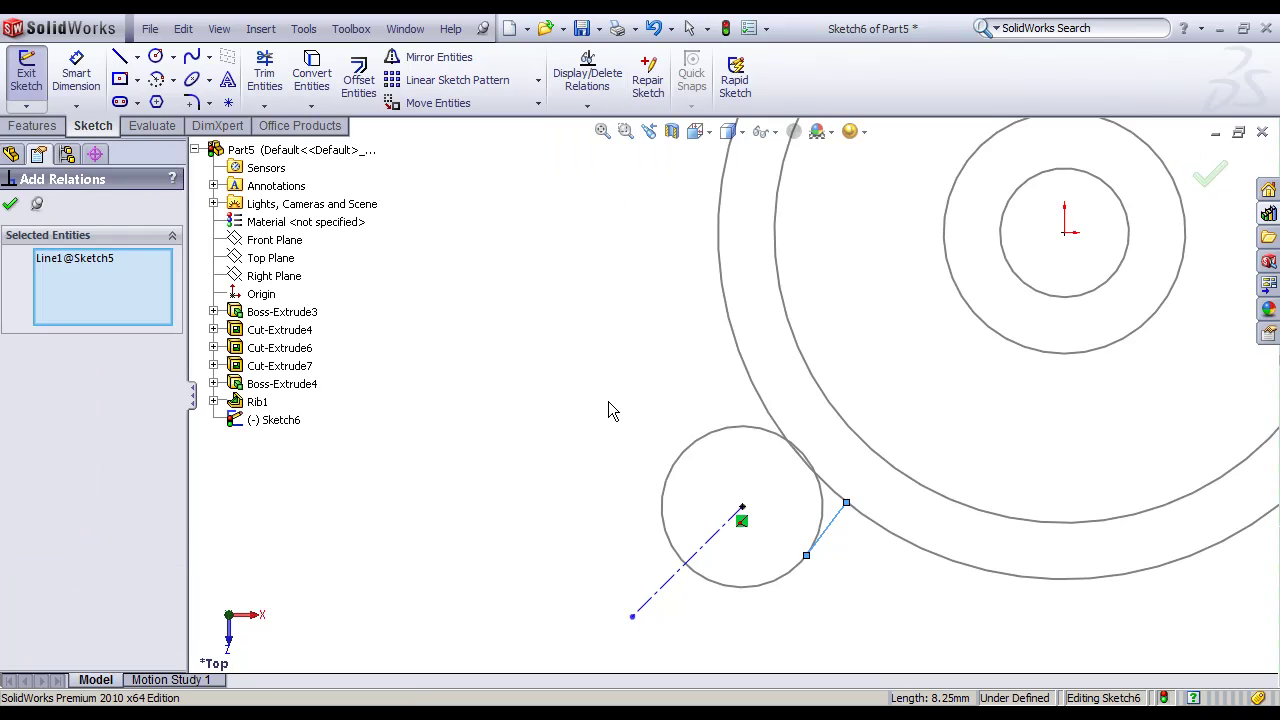
{"action": "left_click", "coordinate": [712, 540]}
{"action": "right_click", "coordinate": [72, 282]}
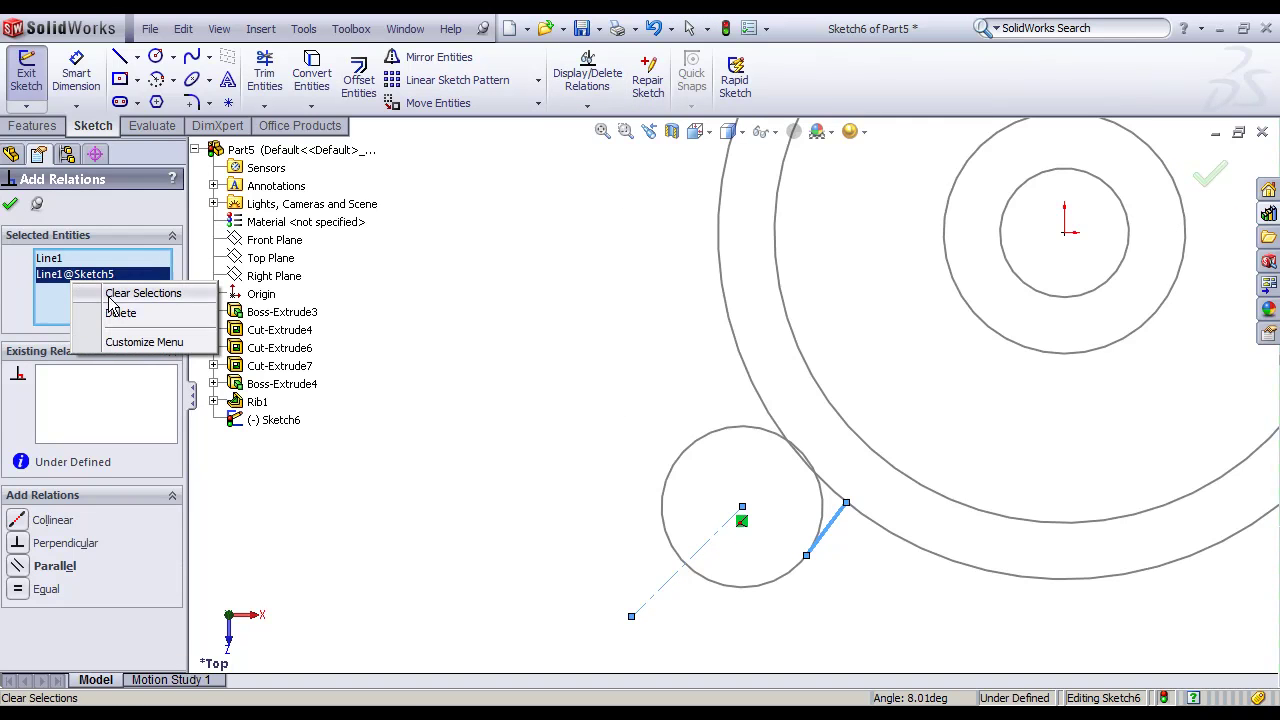
{"action": "left_click", "coordinate": [108, 297]}
{"action": "left_click", "coordinate": [714, 543]}
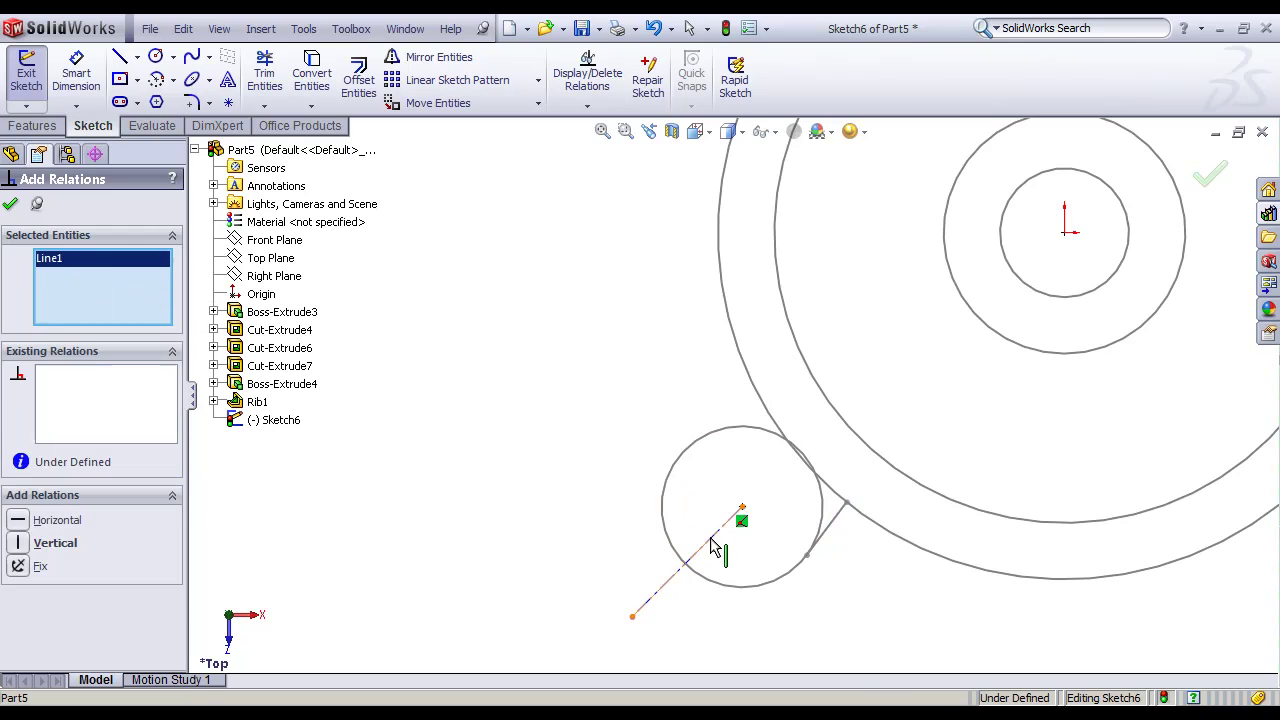
{"action": "left_click", "coordinate": [833, 538]}
{"action": "left_click", "coordinate": [128, 570]}
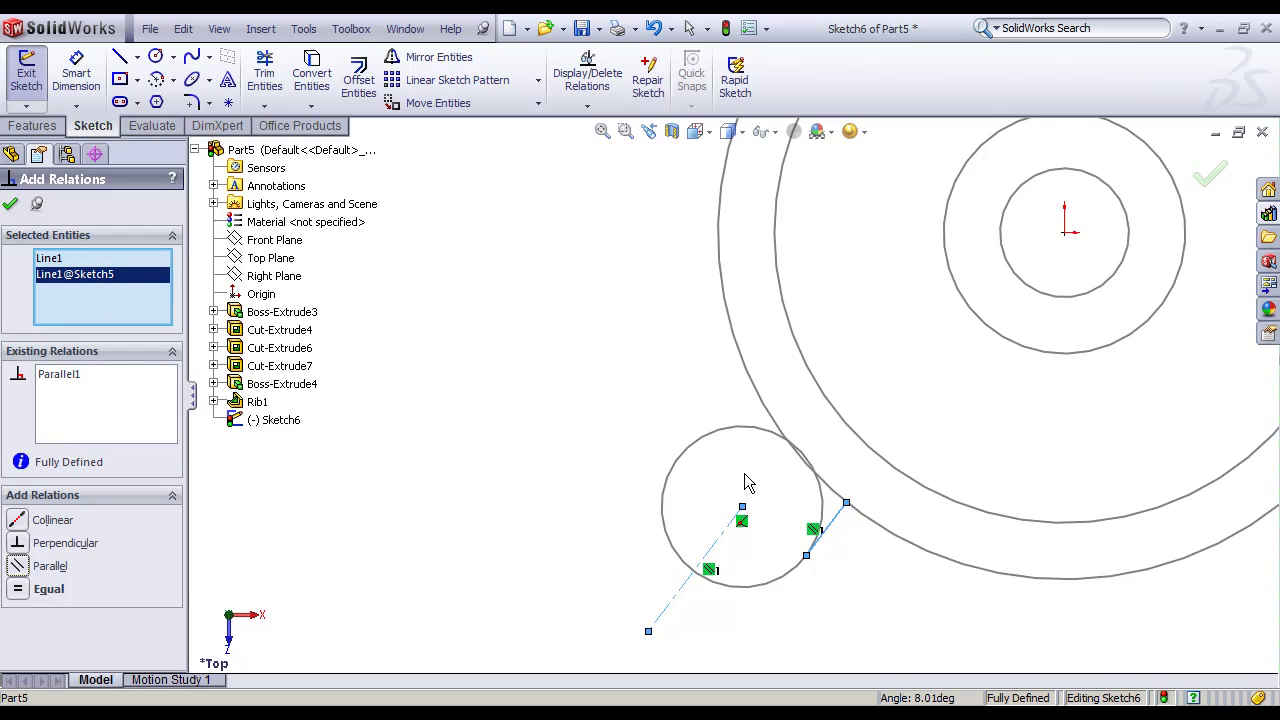
{"action": "scroll", "coordinate": [860, 467], "scroll_direction": "up", "scroll_amount": 3}
{"action": "scroll", "coordinate": [870, 465], "scroll_direction": "down", "scroll_amount": 2}
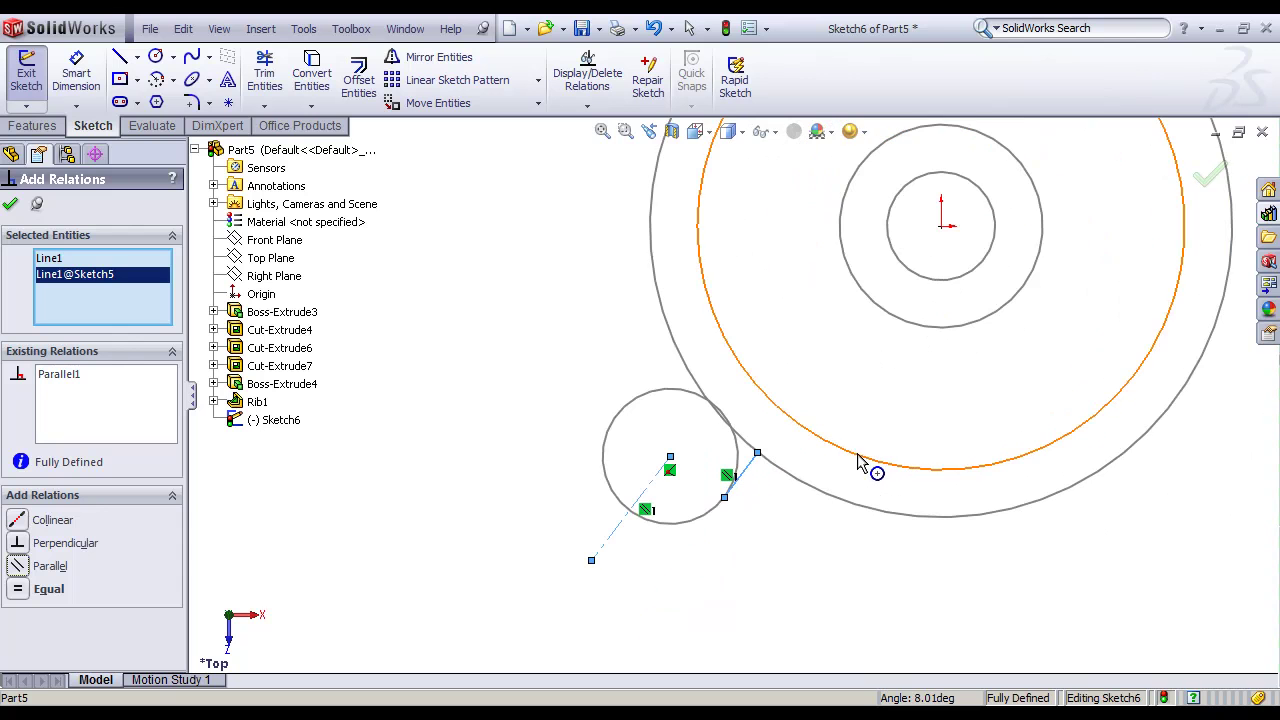
{"action": "left_click", "coordinate": [1212, 176]}
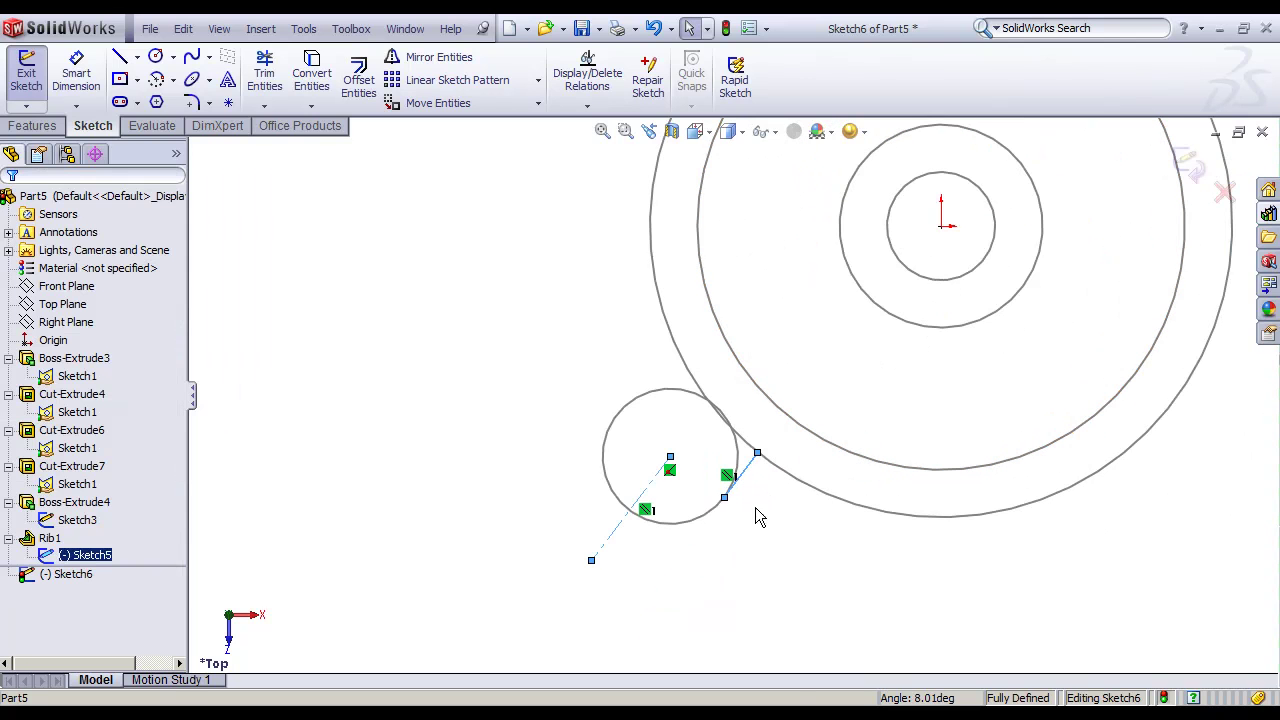
Step: Close the now fully defined Sketch6
{"action": "left_click", "coordinate": [740, 487]}
{"action": "left_click", "coordinate": [752, 472]}
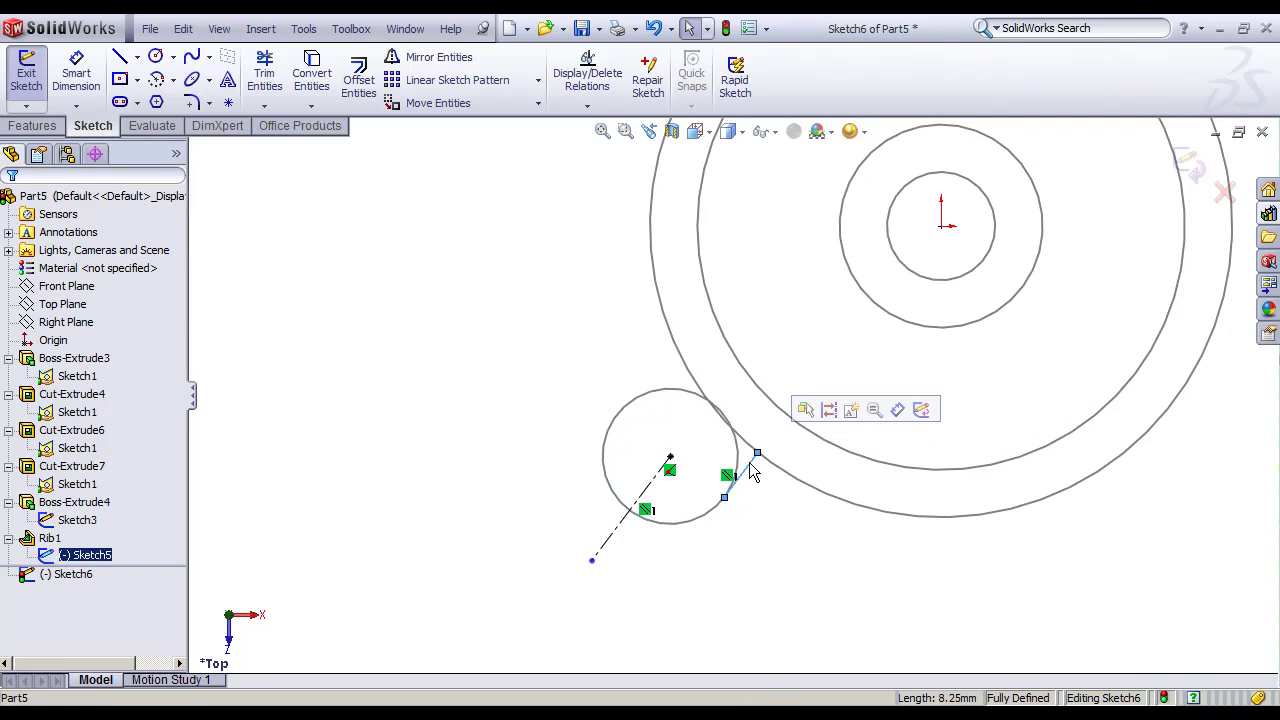
{"action": "left_click", "coordinate": [751, 465]}
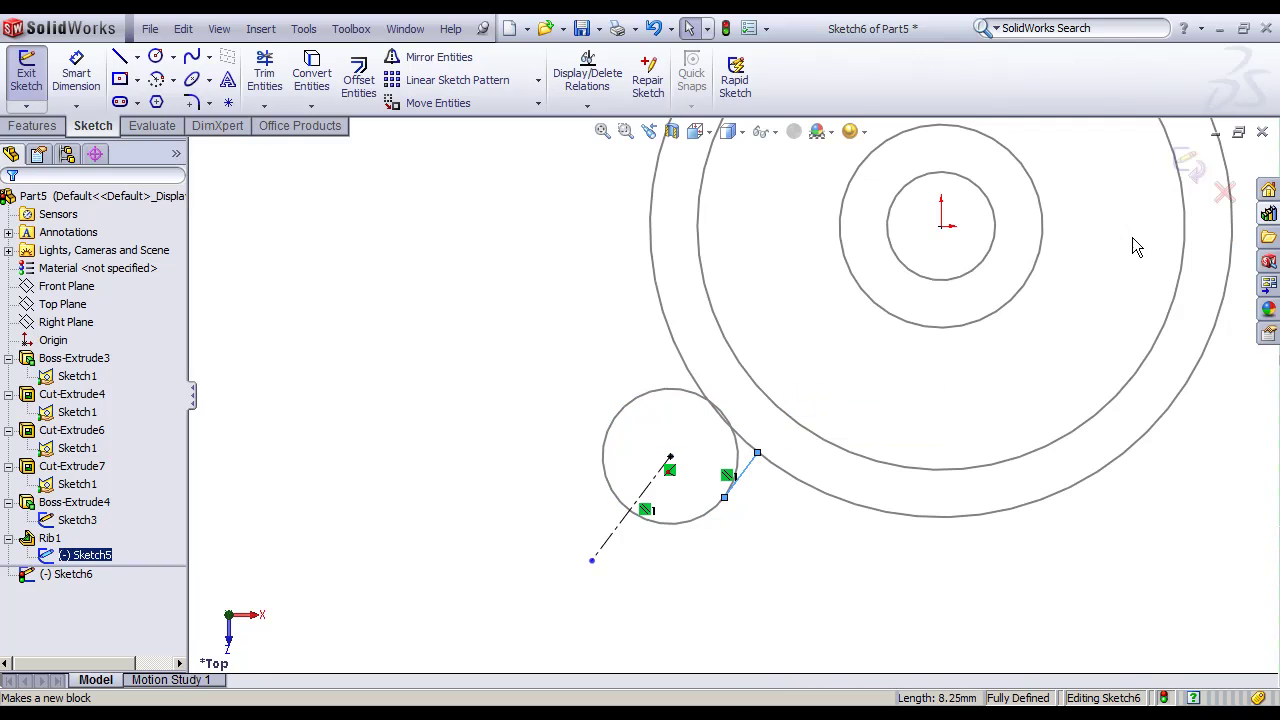
{"action": "left_click", "coordinate": [754, 471]}
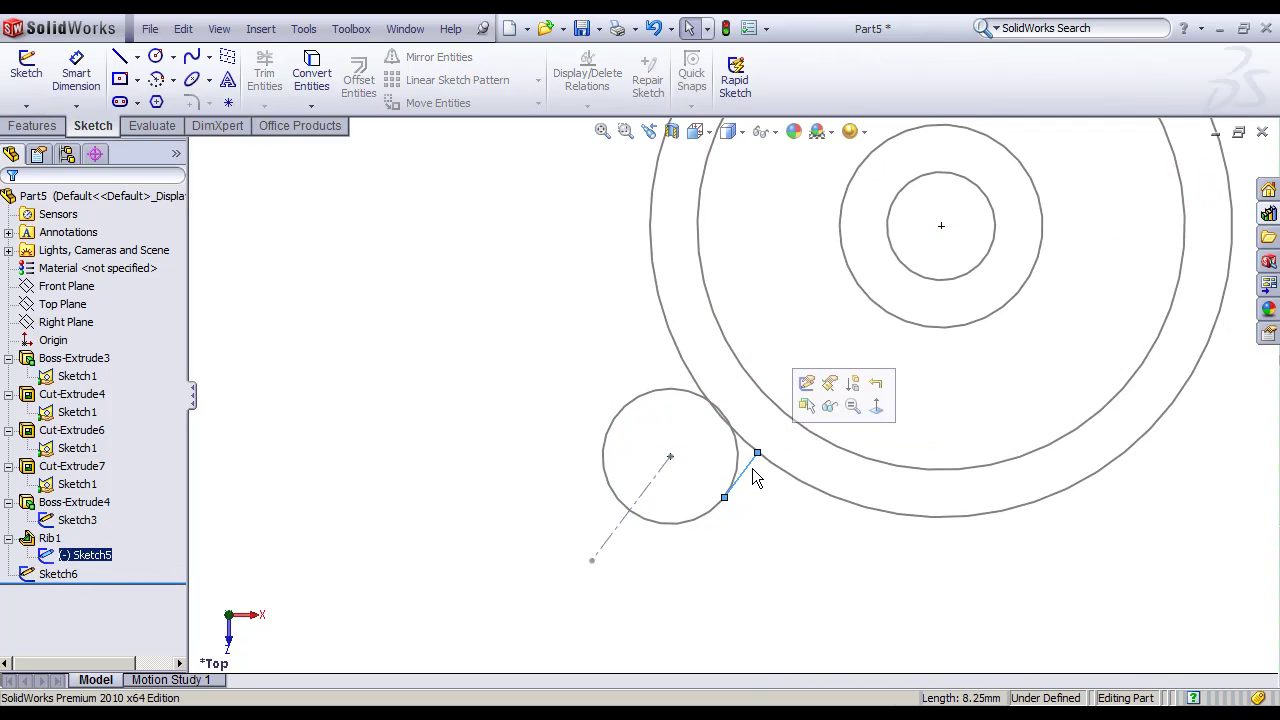
Step: Reopen the rib's Sketch5, cancel Mirror, and exit it discarding changes
{"action": "left_click", "coordinate": [806, 384]}
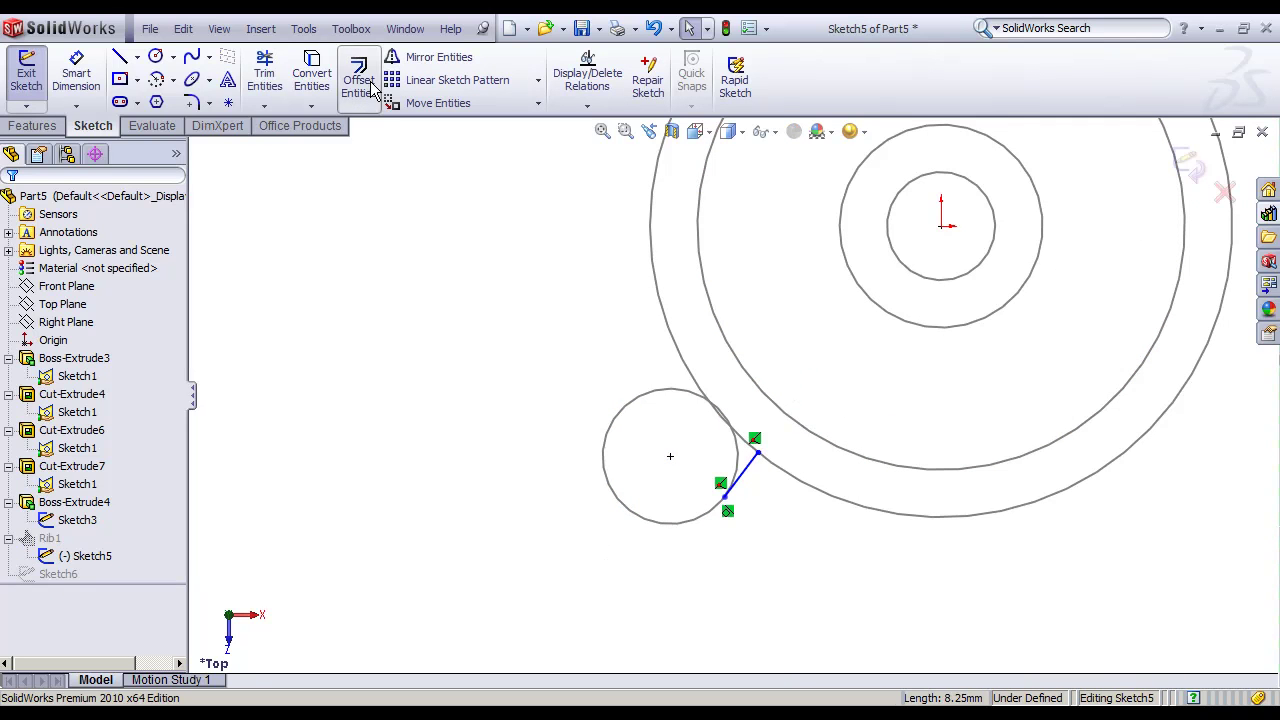
{"action": "left_click", "coordinate": [427, 62]}
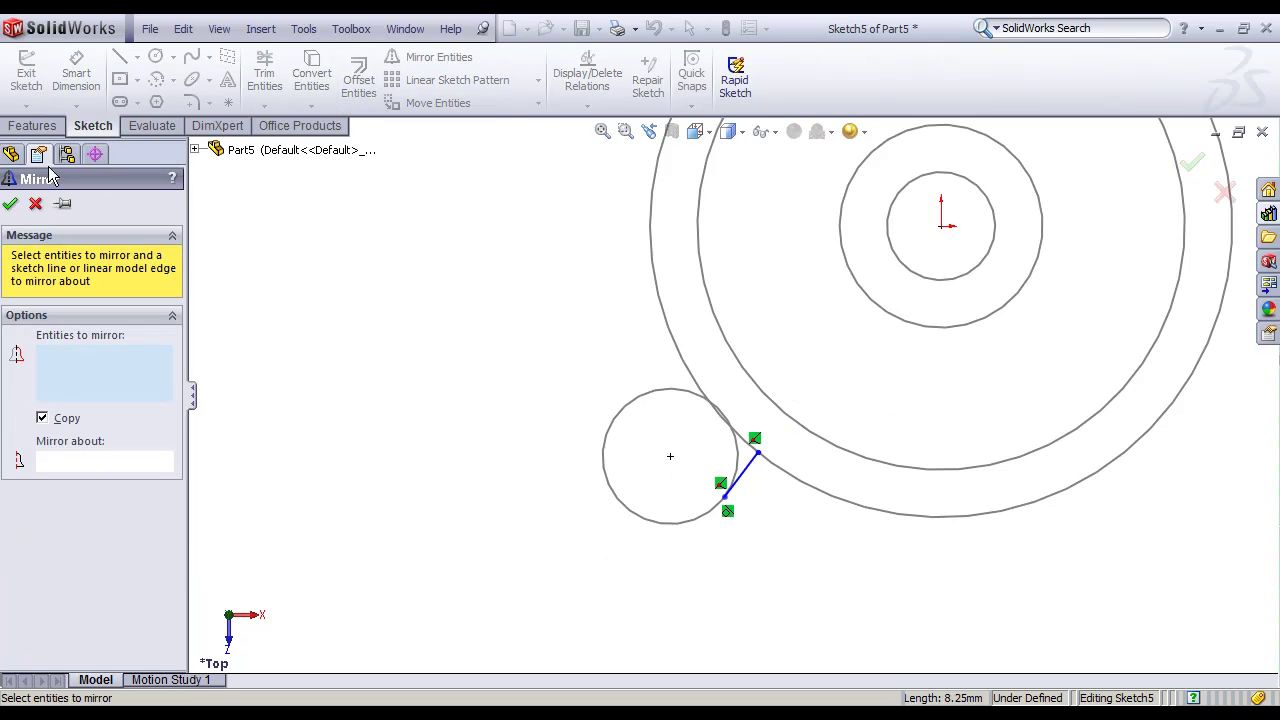
{"action": "left_click", "coordinate": [37, 205]}
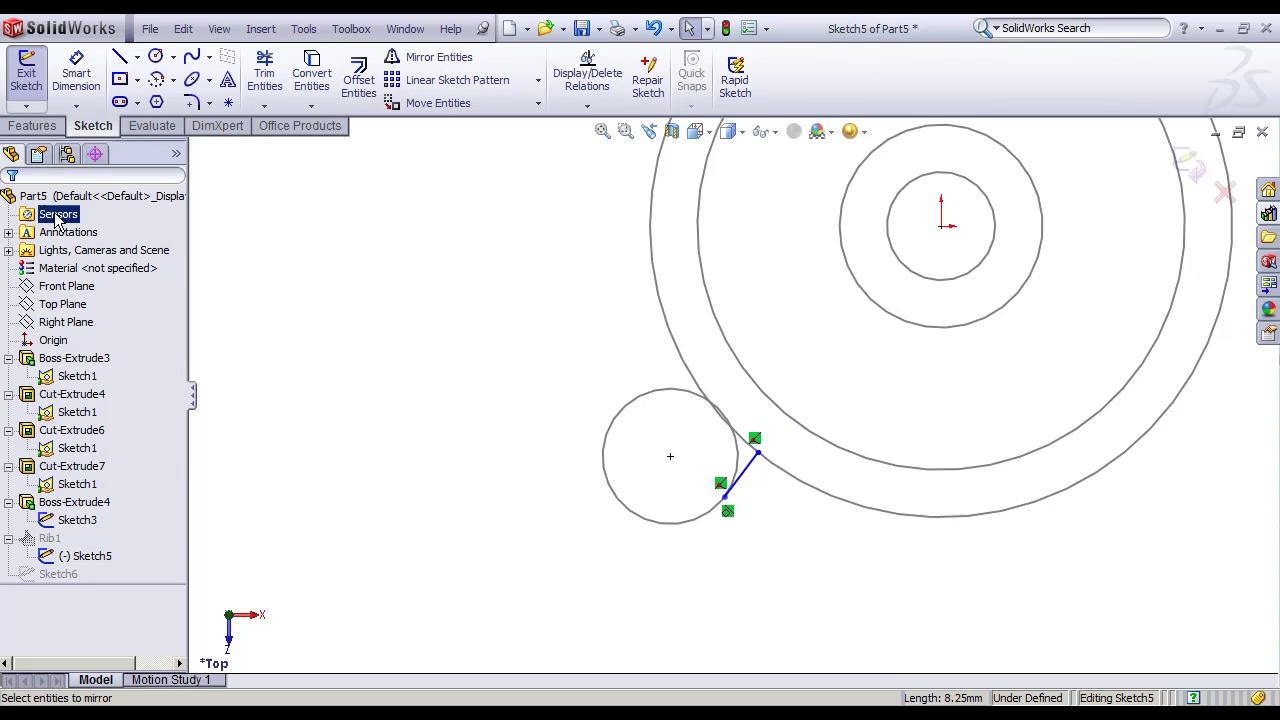
{"action": "left_click", "coordinate": [1225, 193]}
{"action": "left_click", "coordinate": [787, 385]}
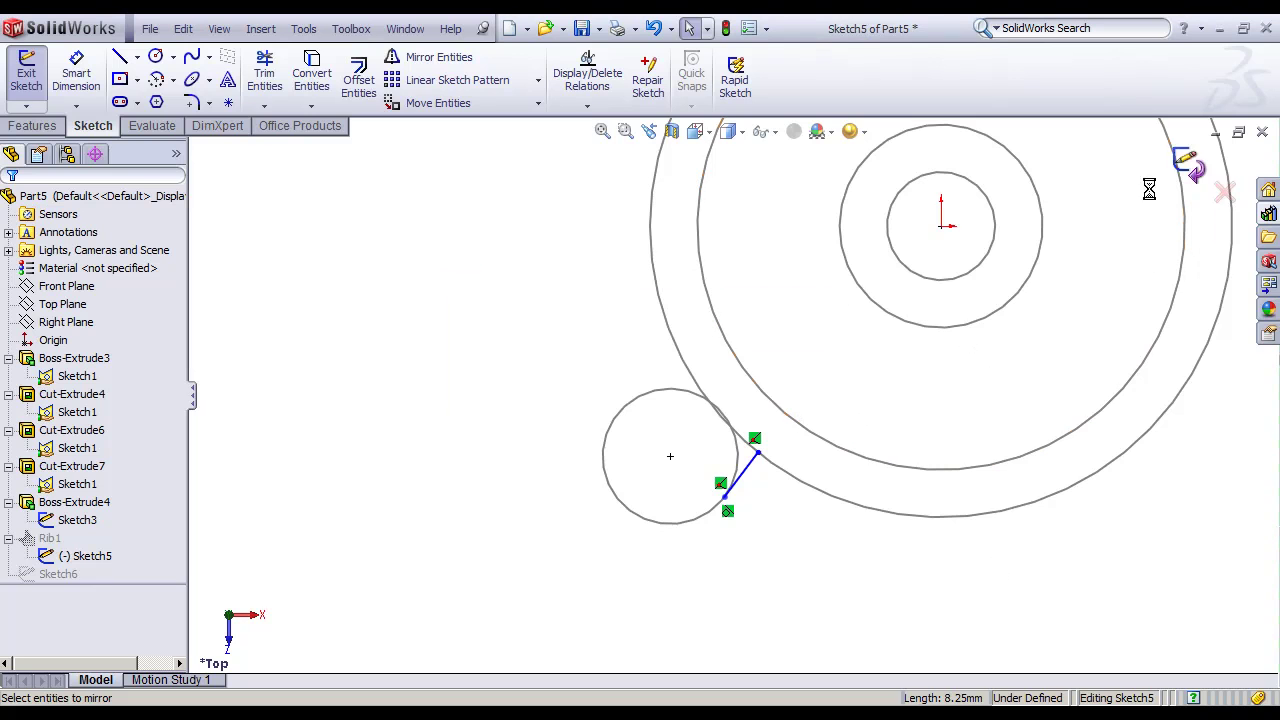
Step: Delete the separate centreline sketch Sketch6 from the FeatureManager tree
{"action": "left_click", "coordinate": [1188, 166]}
{"action": "key", "text": "Delete"}
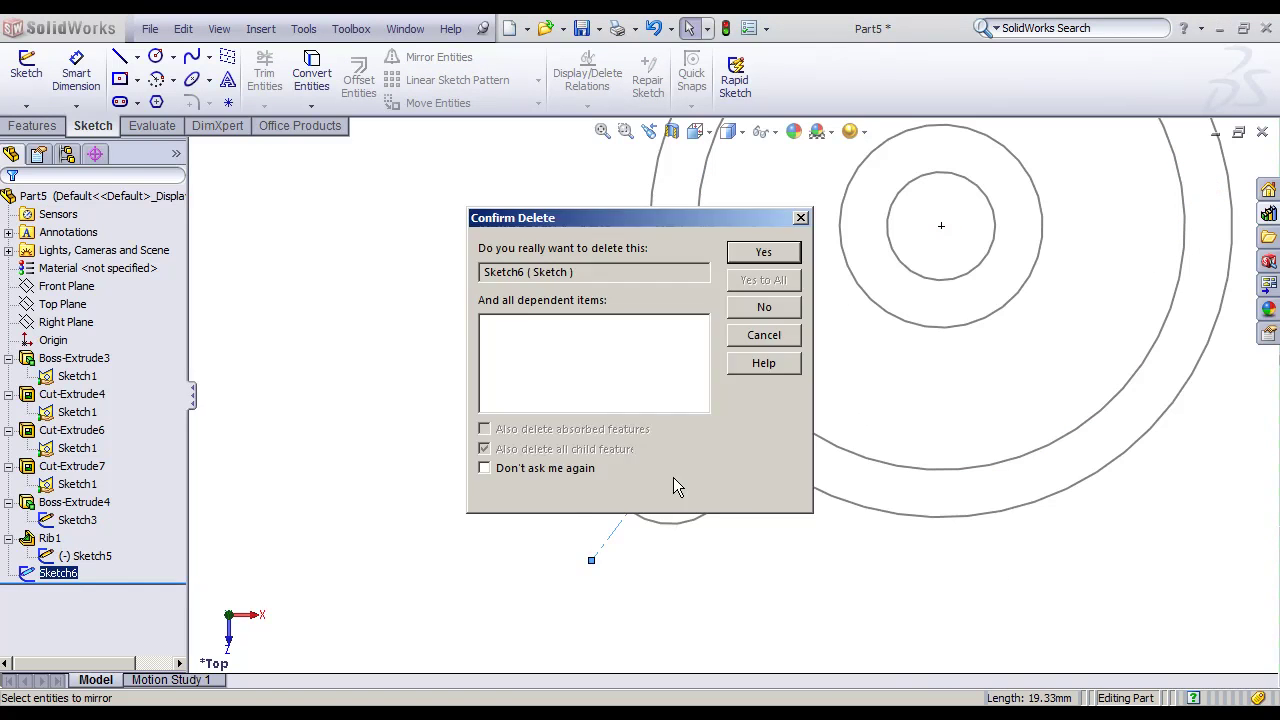
{"action": "key", "text": "Return"}
{"action": "left_click", "coordinate": [746, 476]}
{"action": "left_click", "coordinate": [748, 472]}
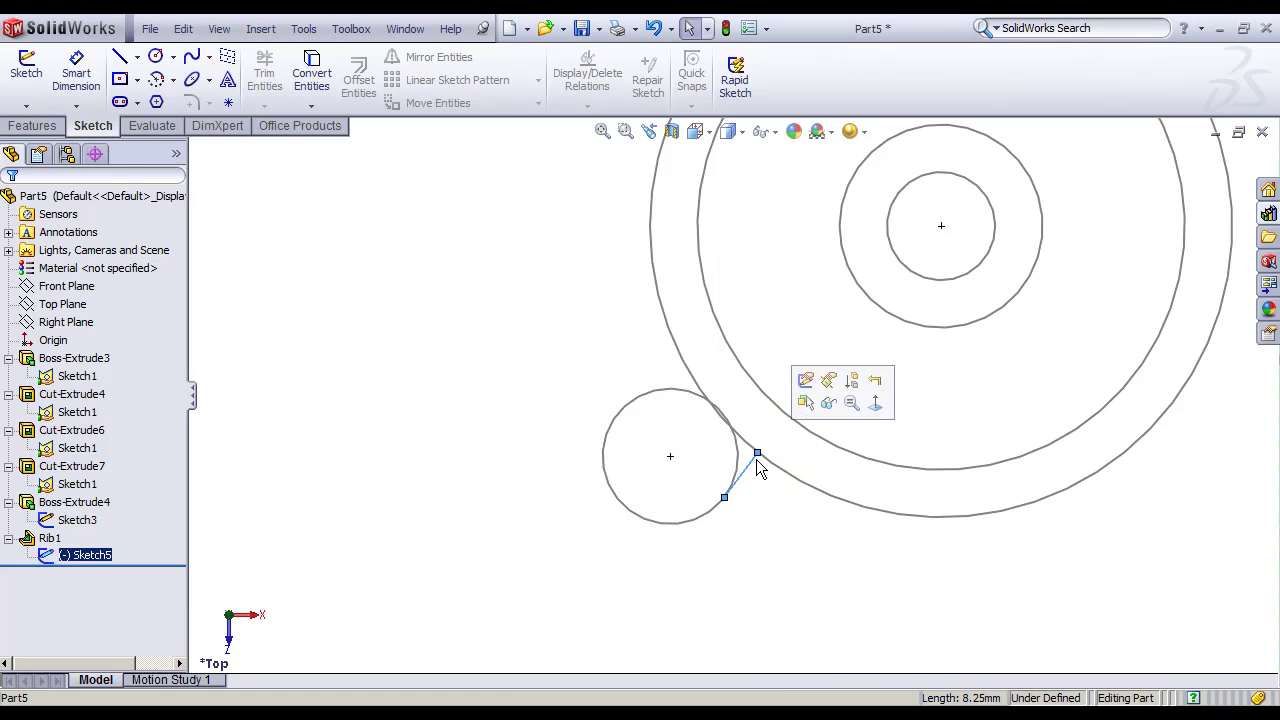
Step: In Sketch5, draw a centreline from the small circle's centre toward the lower left
{"action": "left_click", "coordinate": [797, 386]}
{"action": "left_click", "coordinate": [155, 57]}
{"action": "left_click", "coordinate": [137, 57]}
{"action": "left_click", "coordinate": [150, 99]}
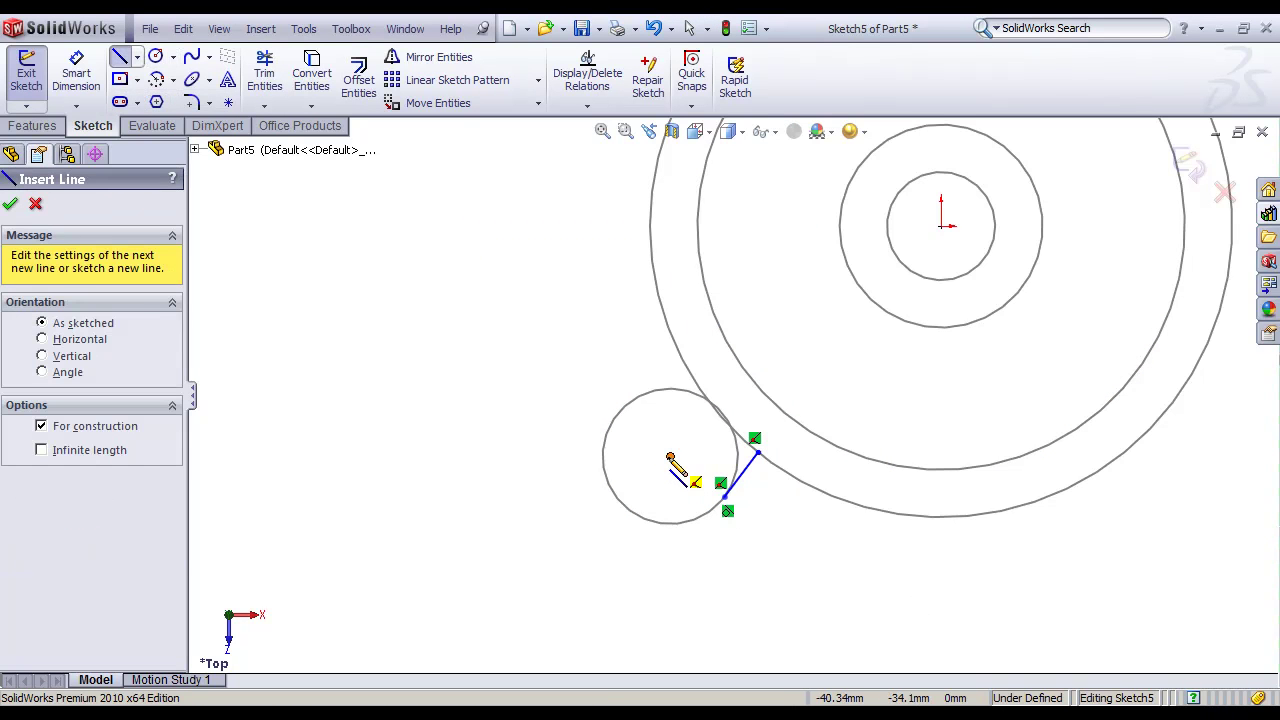
{"action": "left_click", "coordinate": [670, 456]}
{"action": "left_click", "coordinate": [565, 543]}
{"action": "key", "text": "Escape"}
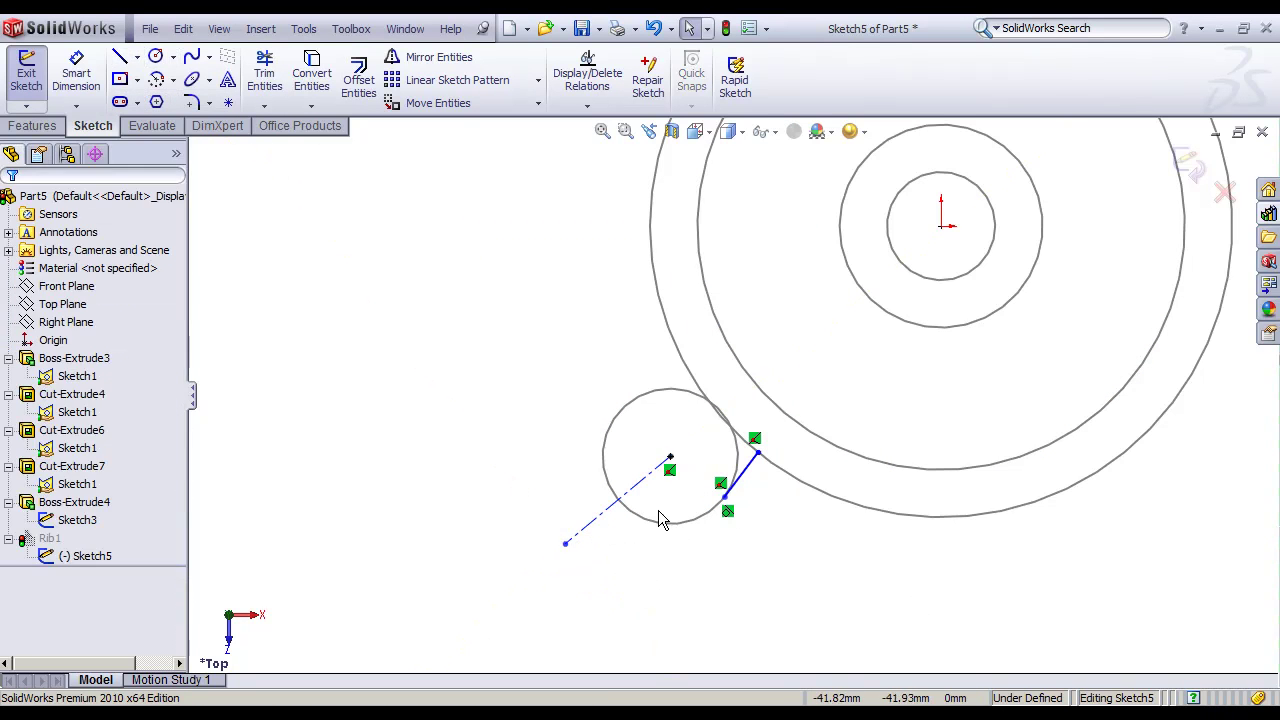
Step: Make the dashed centreline parallel to the short rib line
{"action": "left_click", "coordinate": [740, 474]}
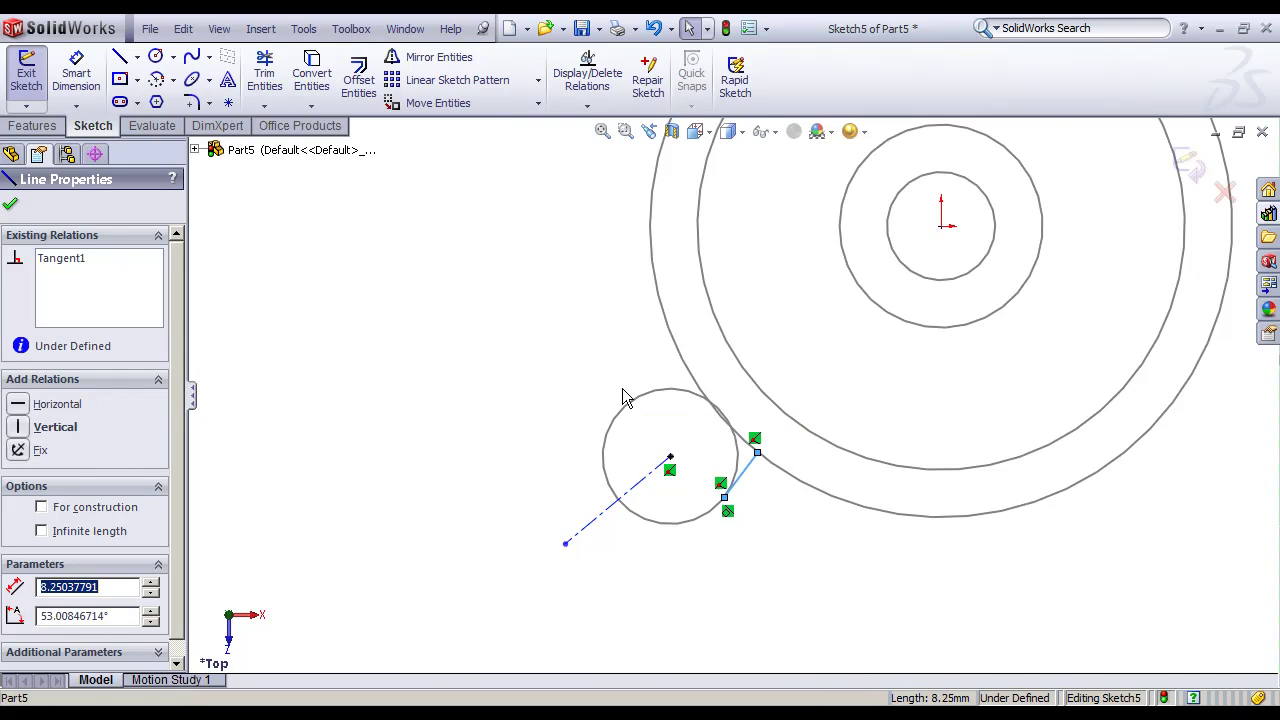
{"action": "left_click", "coordinate": [587, 106]}
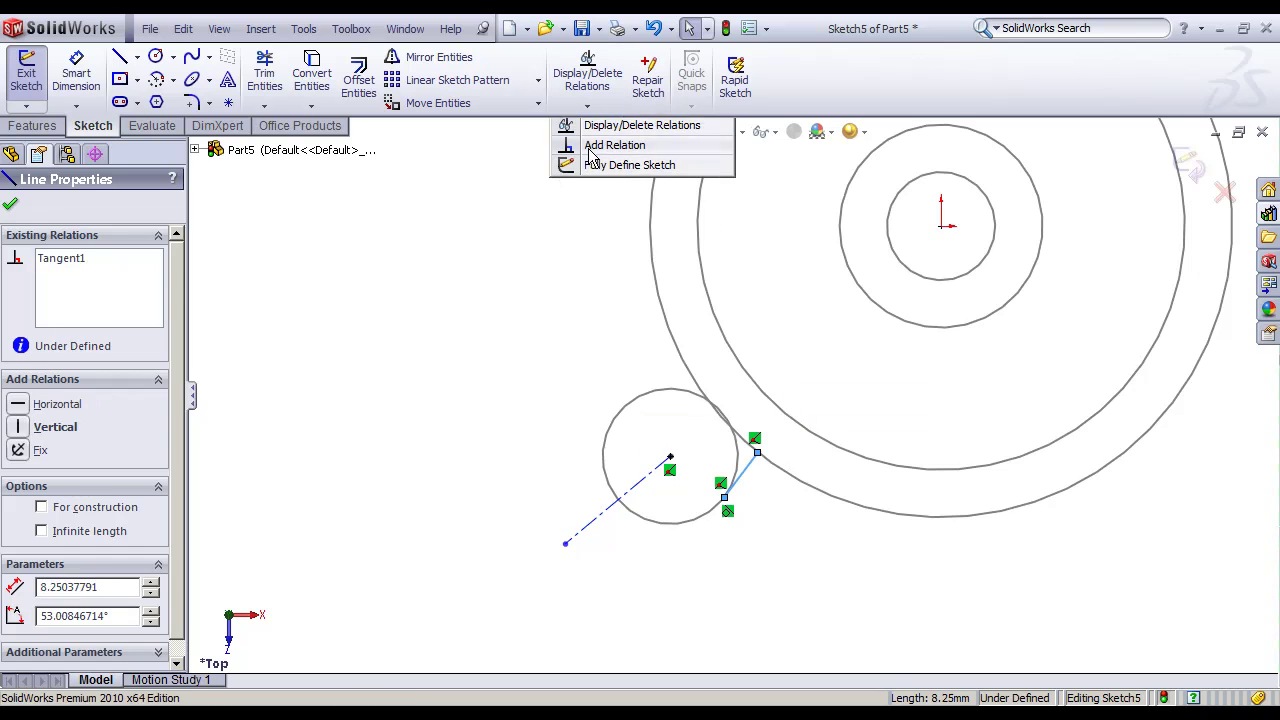
{"action": "left_click", "coordinate": [593, 148]}
{"action": "right_click", "coordinate": [114, 290]}
{"action": "left_click", "coordinate": [128, 304]}
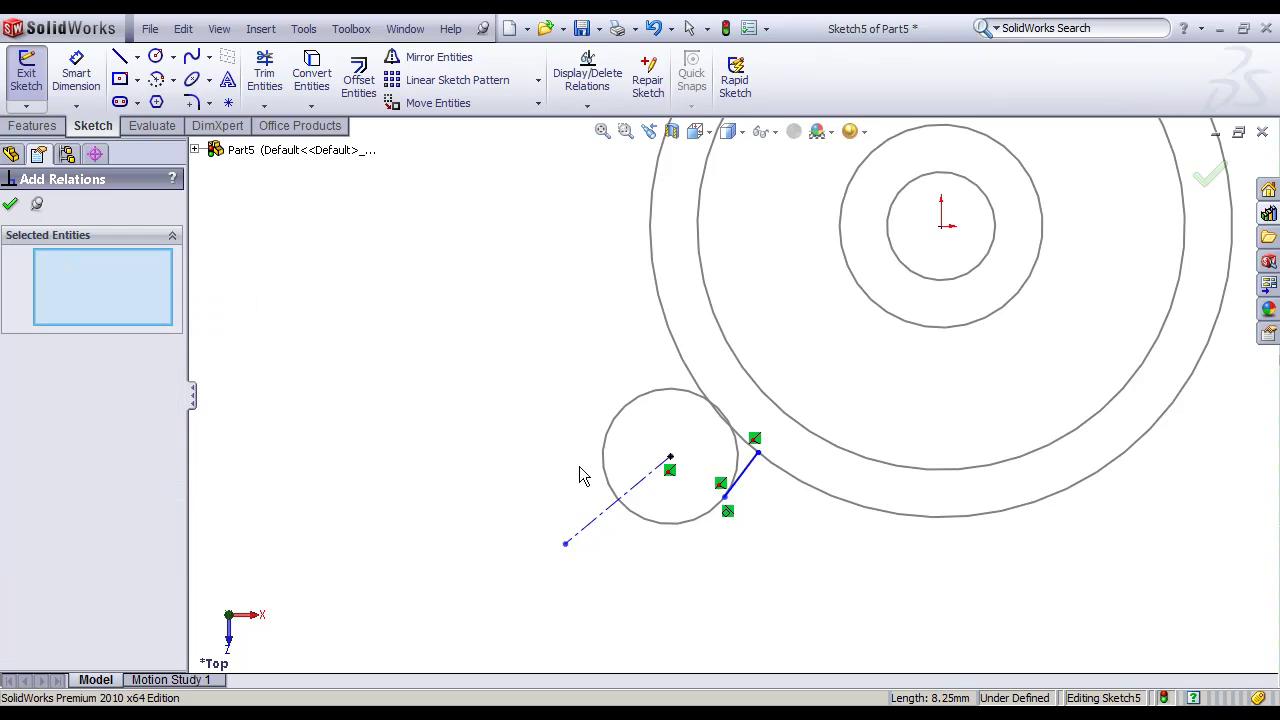
{"action": "left_click", "coordinate": [641, 492]}
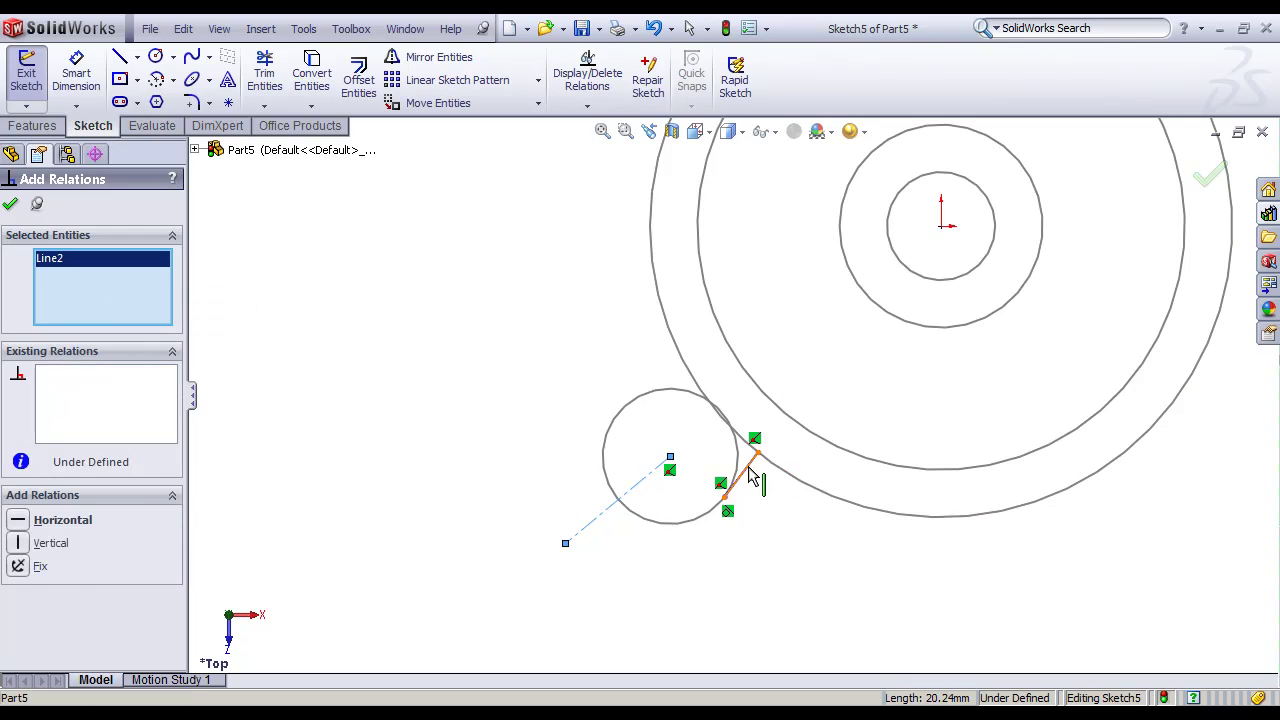
{"action": "left_click", "coordinate": [752, 470]}
{"action": "left_click", "coordinate": [16, 614]}
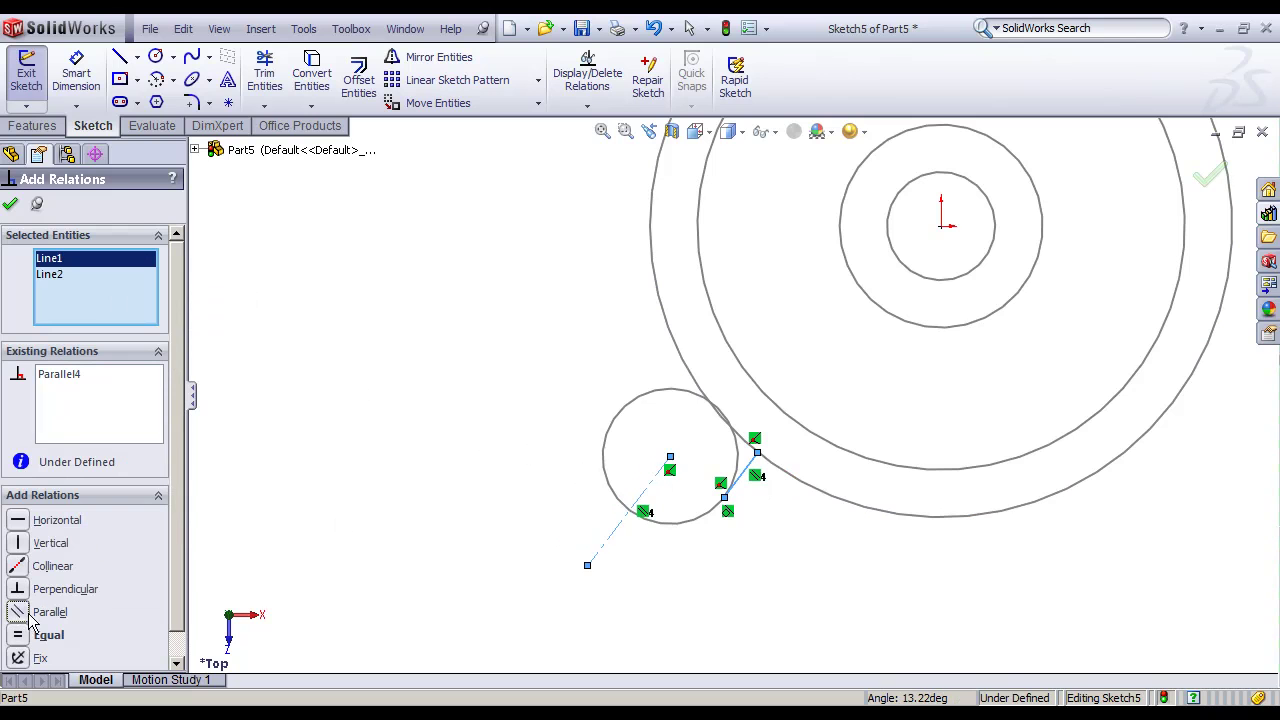
{"action": "left_click", "coordinate": [1210, 184]}
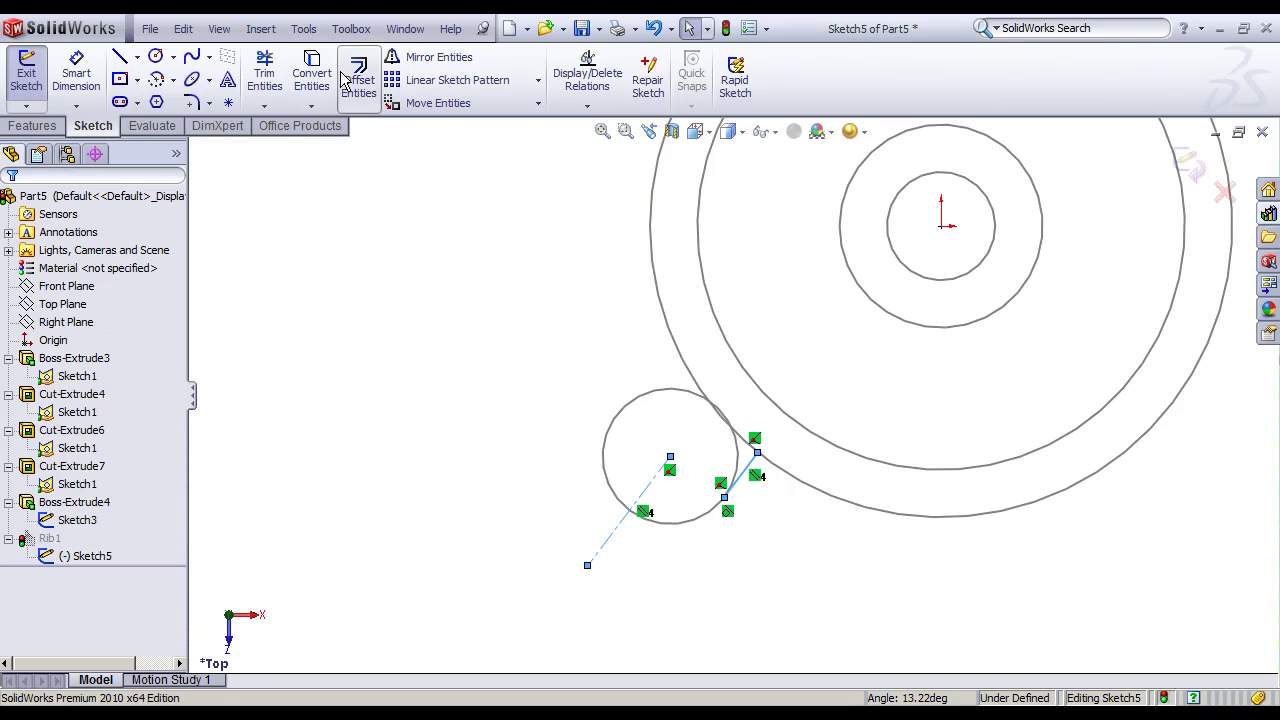
Step: Mirror the rib line across the centreline
{"action": "left_click", "coordinate": [413, 67]}
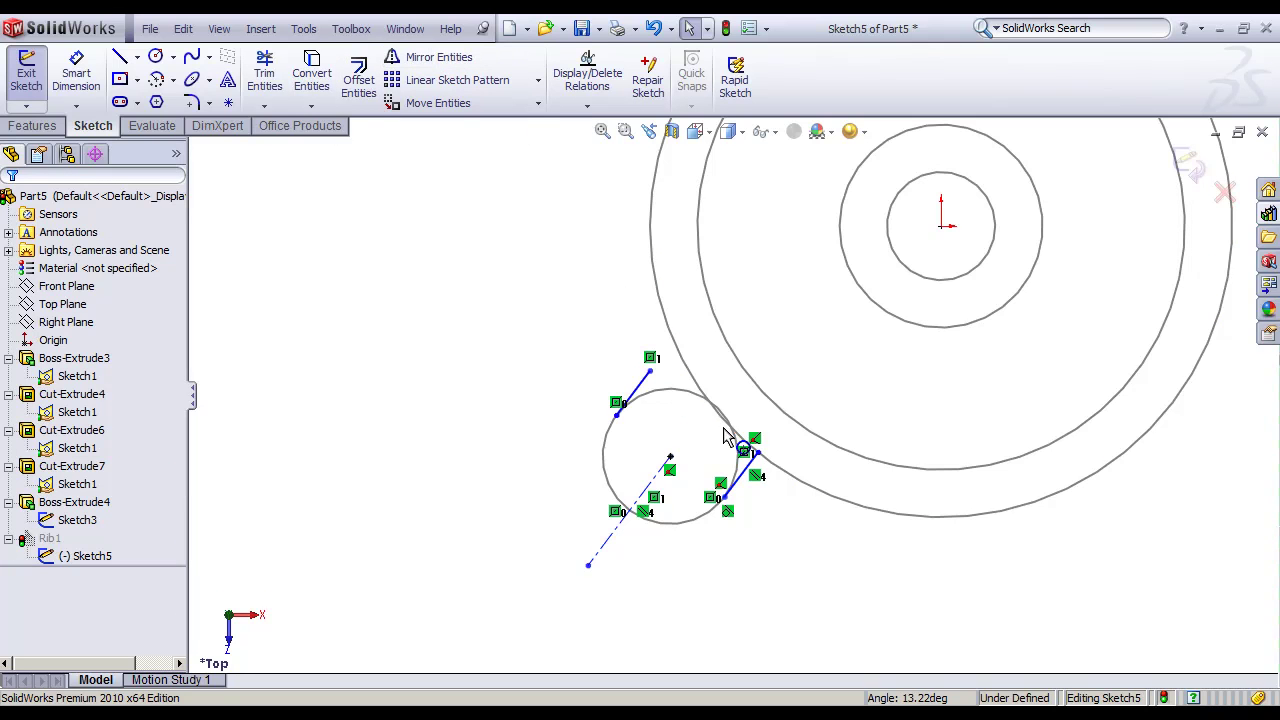
{"action": "scroll", "coordinate": [737, 443], "scroll_direction": "down", "scroll_amount": 2}
{"action": "scroll", "coordinate": [746, 416], "scroll_direction": "down", "scroll_amount": 2}
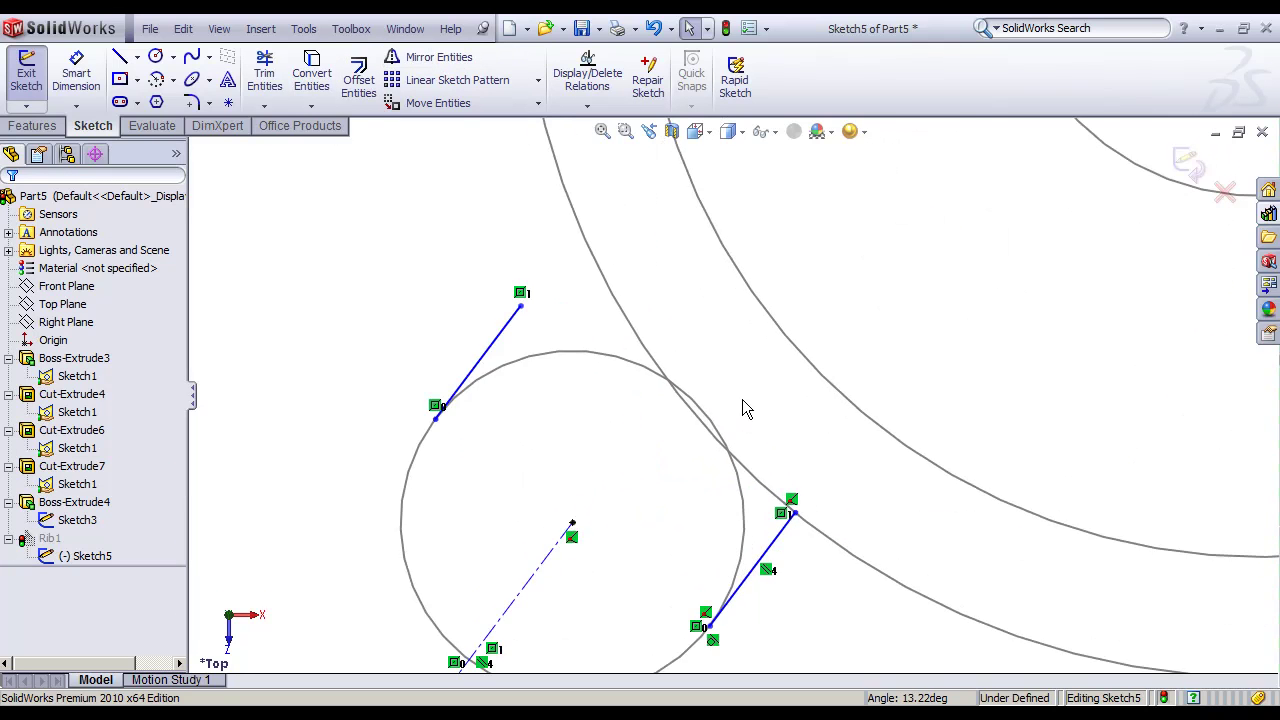
{"action": "scroll", "coordinate": [743, 402], "scroll_direction": "up", "scroll_amount": 2}
{"action": "scroll", "coordinate": [743, 402], "scroll_direction": "up", "scroll_amount": 2}
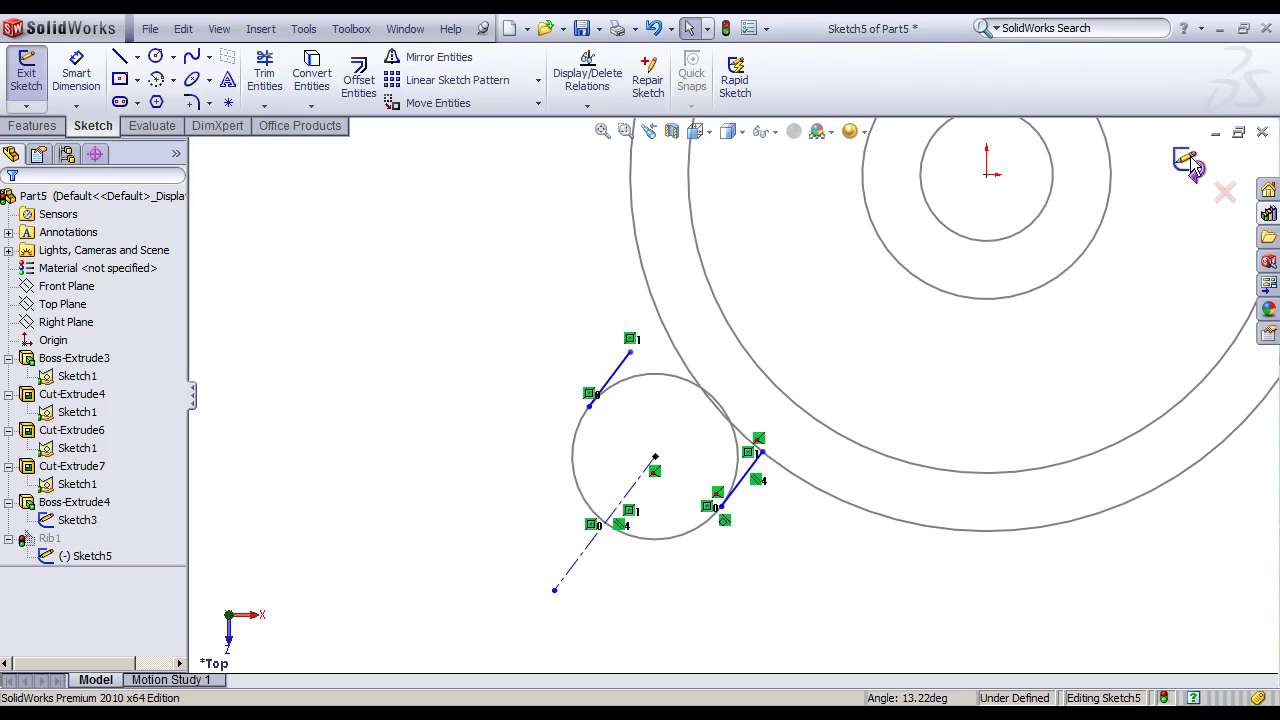
Step: Make the mirrored line's endpoint coincident with the disc's outer circle
{"action": "left_click", "coordinate": [587, 105]}
{"action": "left_click", "coordinate": [620, 150]}
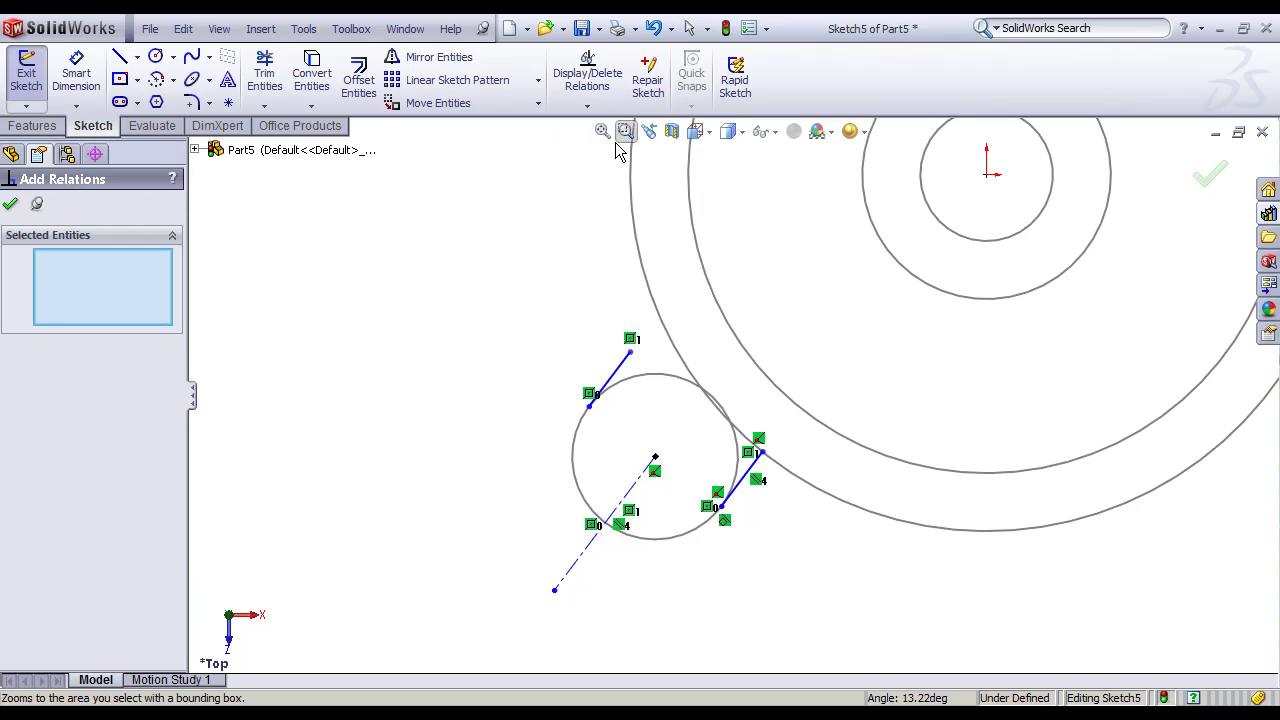
{"action": "left_click", "coordinate": [629, 354]}
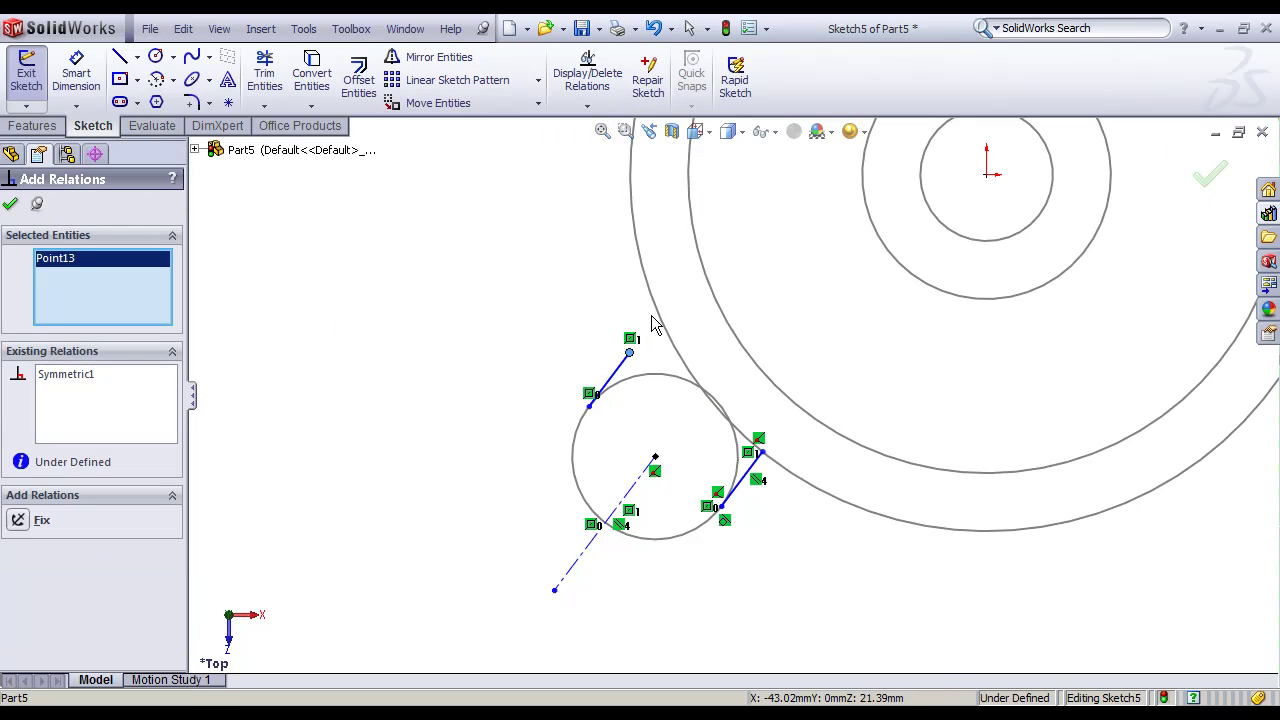
{"action": "left_click", "coordinate": [655, 320]}
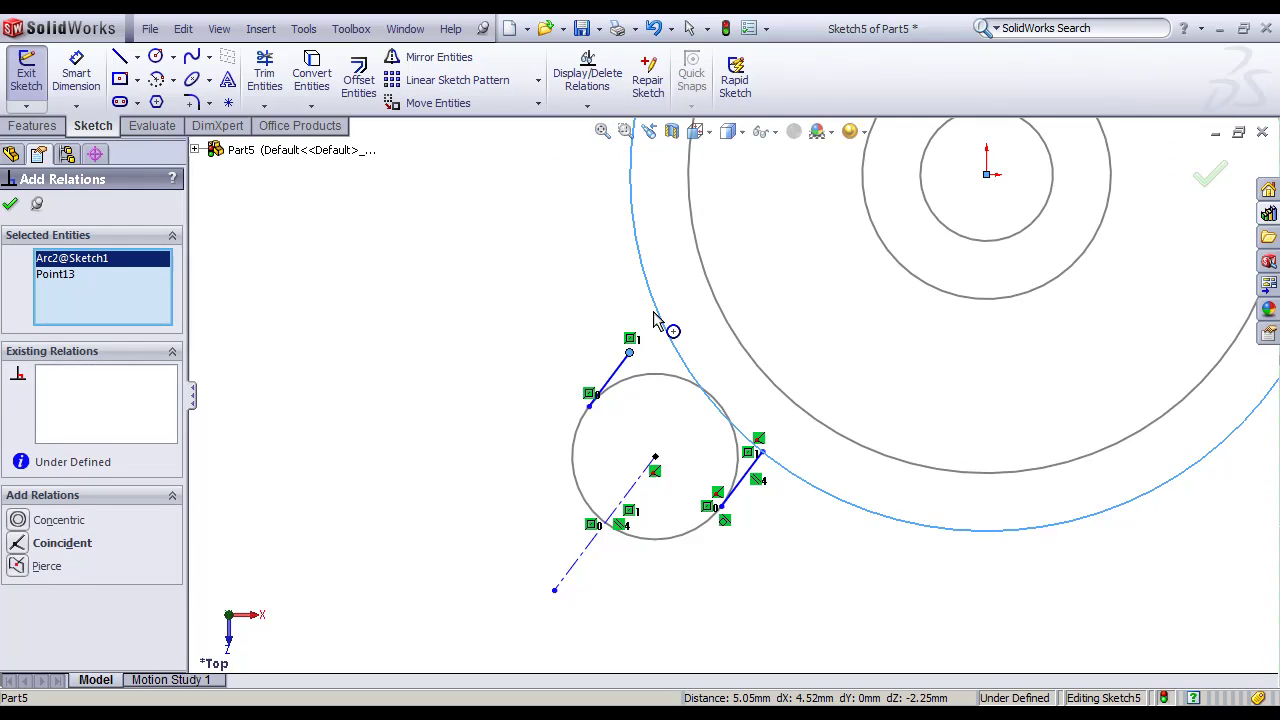
{"action": "left_click", "coordinate": [17, 545]}
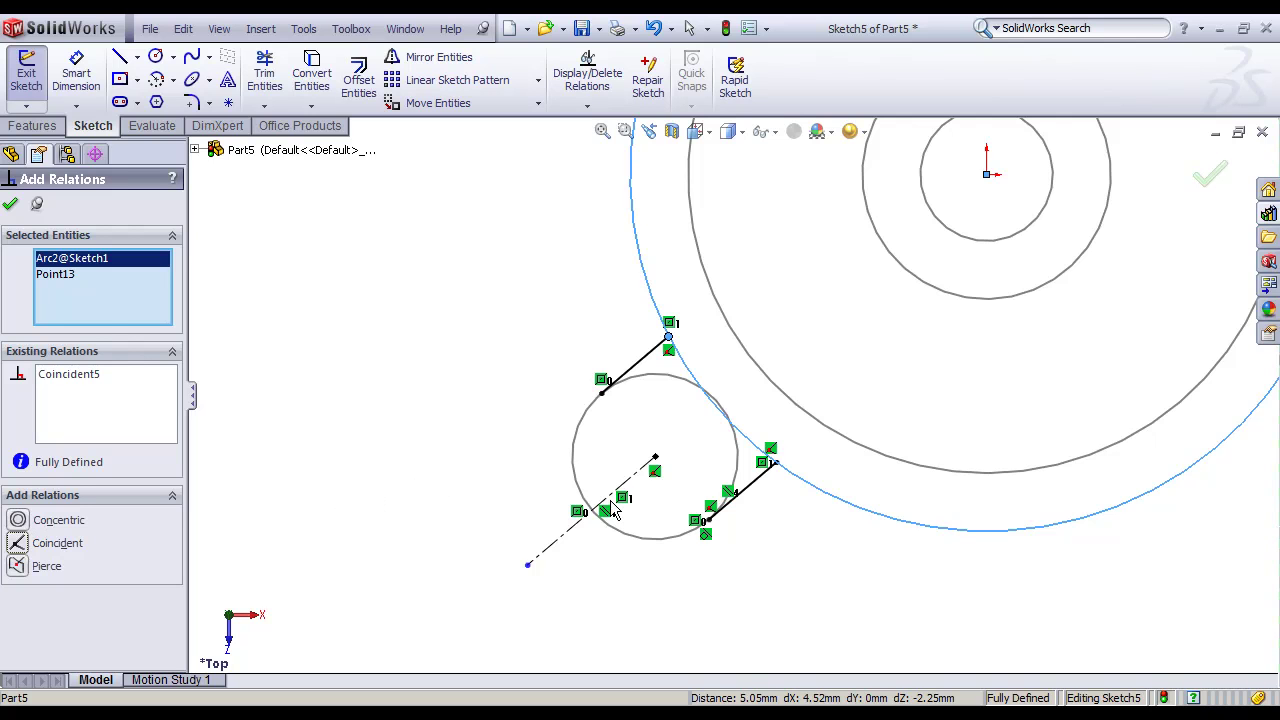
Step: Make both the upper and lower rib lines tangent to the small circle
{"action": "left_click", "coordinate": [652, 355]}
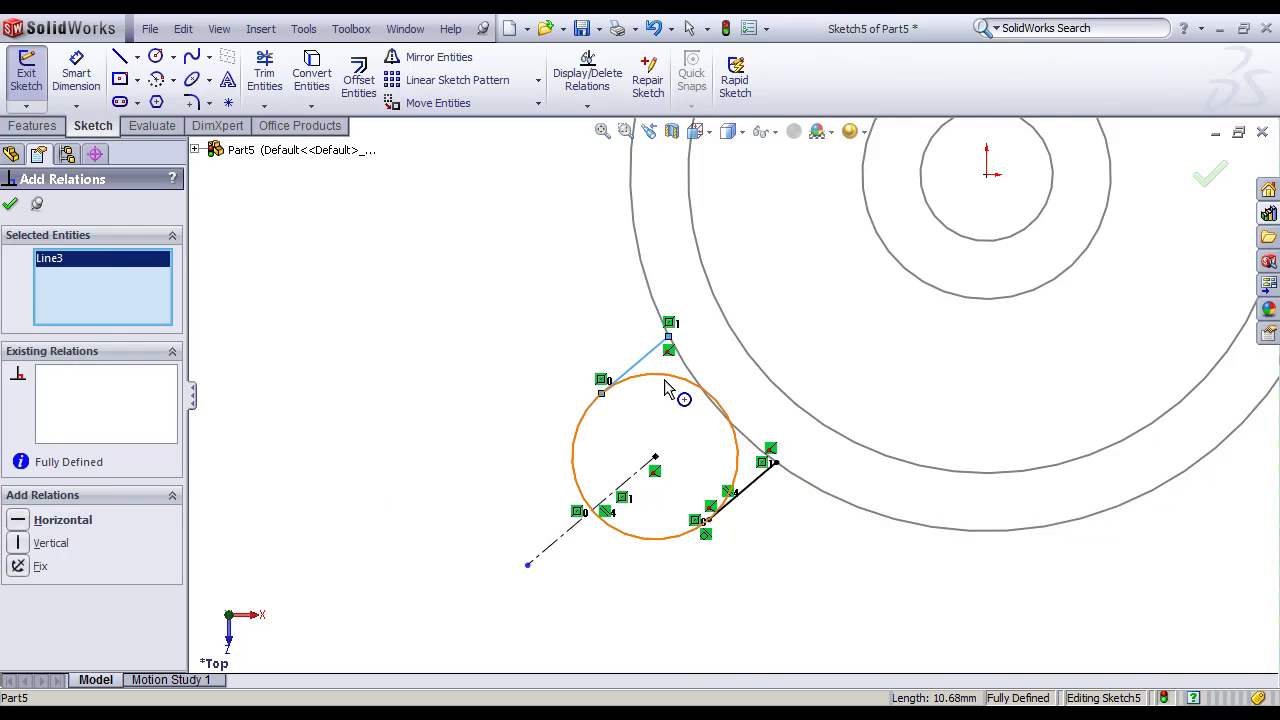
{"action": "left_click", "coordinate": [664, 383]}
{"action": "left_click", "coordinate": [17, 520]}
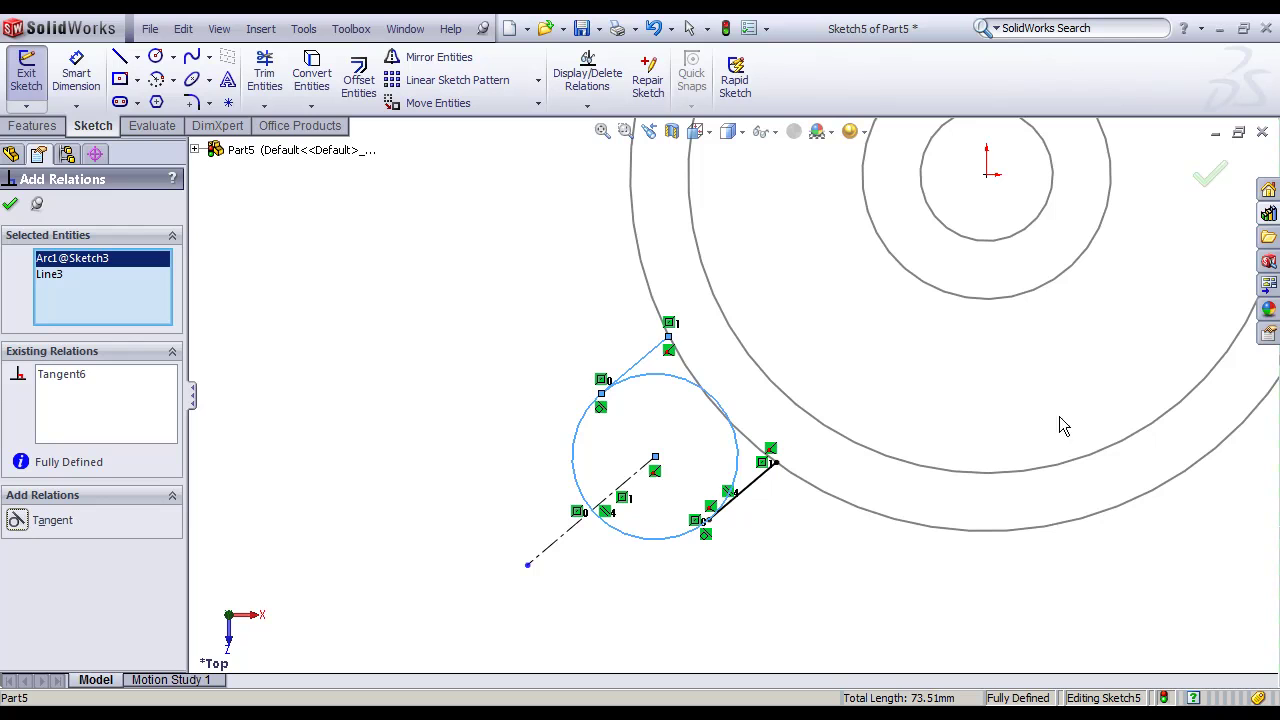
{"action": "left_click", "coordinate": [758, 487]}
{"action": "left_click", "coordinate": [739, 472]}
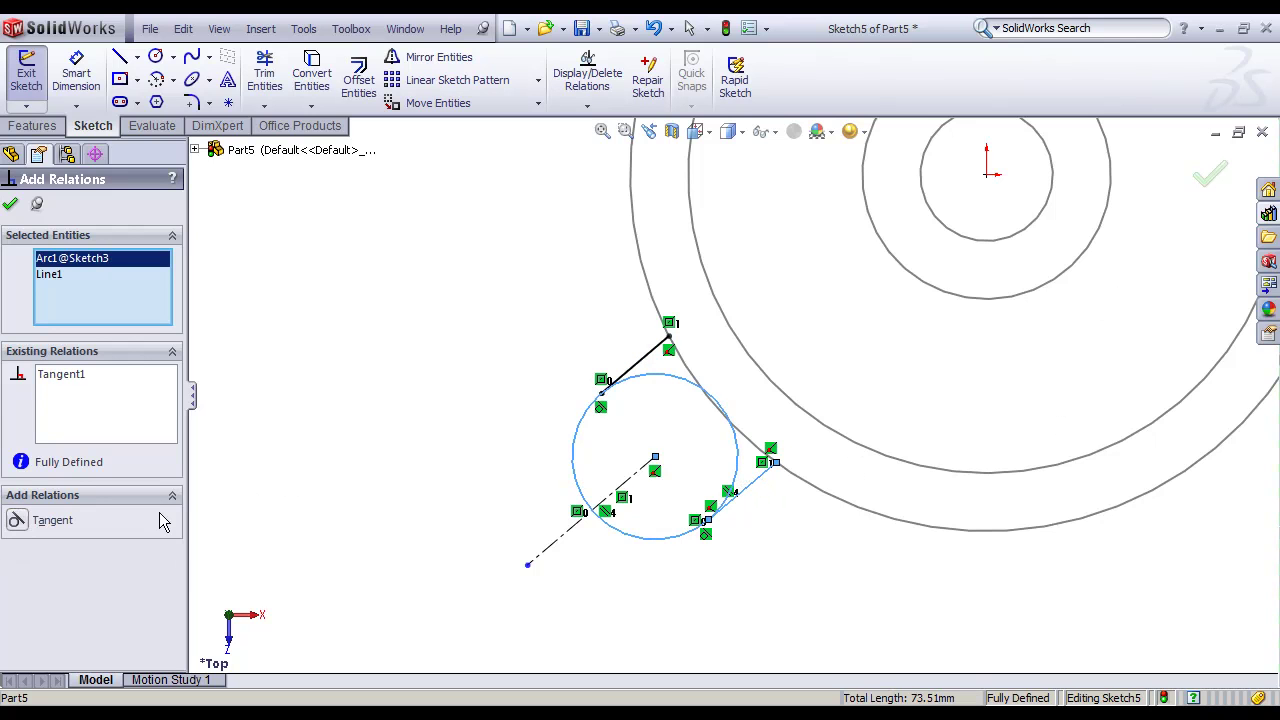
{"action": "left_click", "coordinate": [24, 522]}
{"action": "left_click", "coordinate": [1208, 176]}
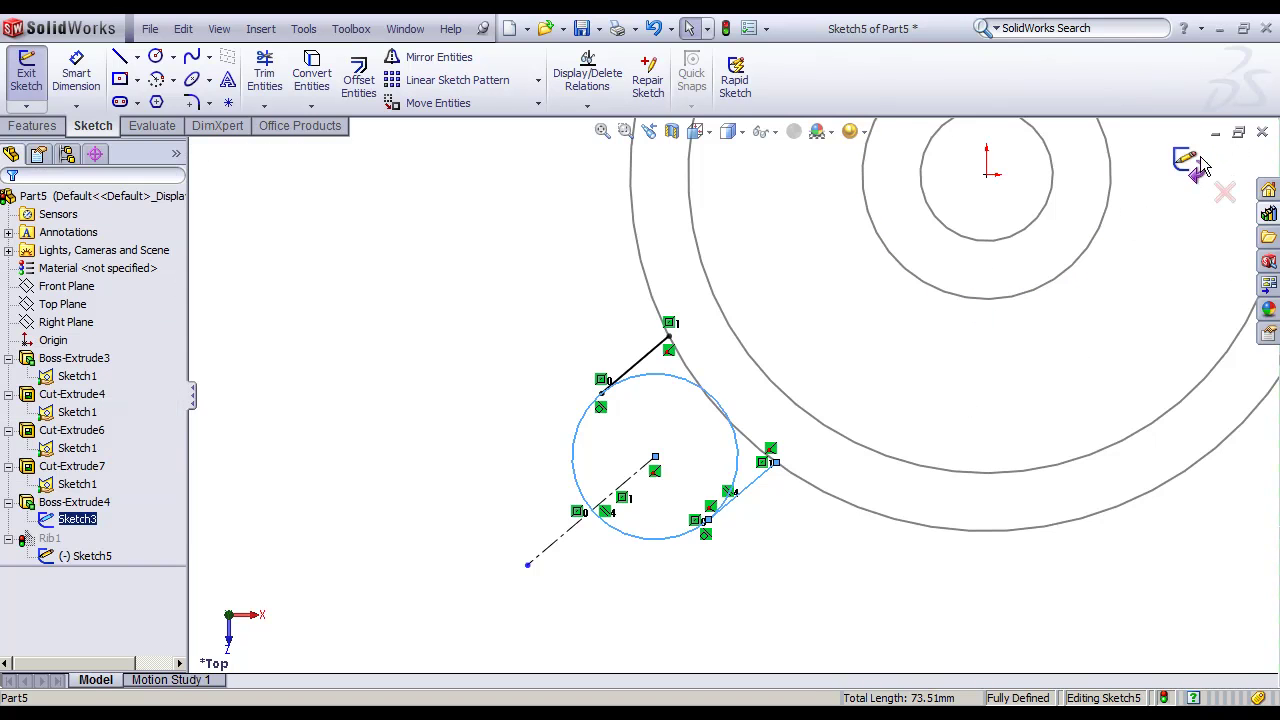
Step: Exit Sketch5, dismiss the rib error report, and delete the failed Rib1 feature
{"action": "left_click", "coordinate": [1192, 166]}
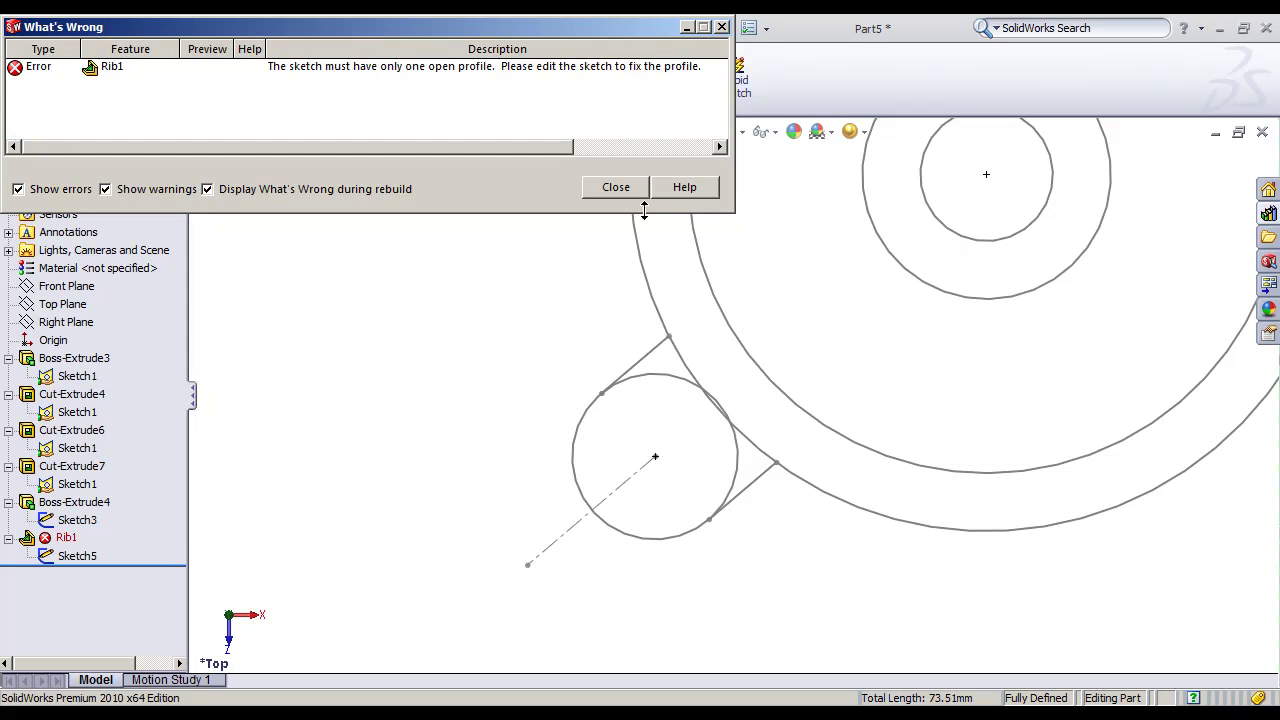
{"action": "left_click", "coordinate": [618, 186]}
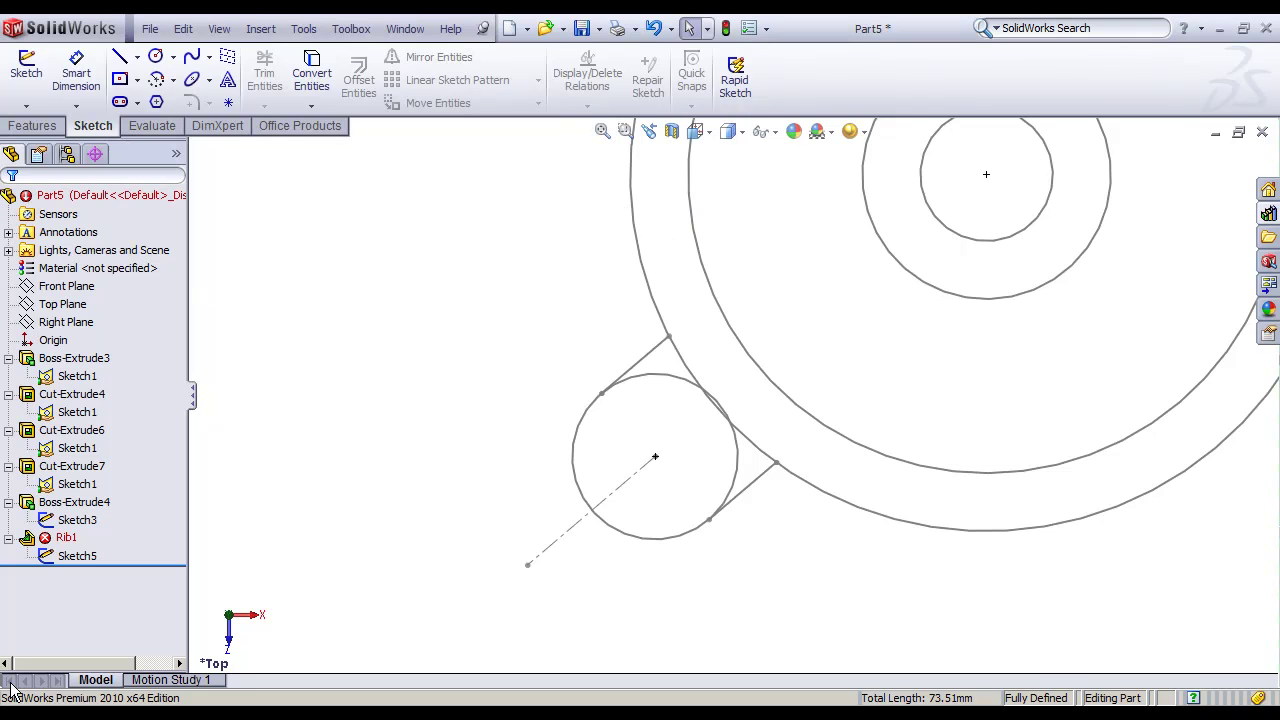
{"action": "left_click", "coordinate": [55, 557]}
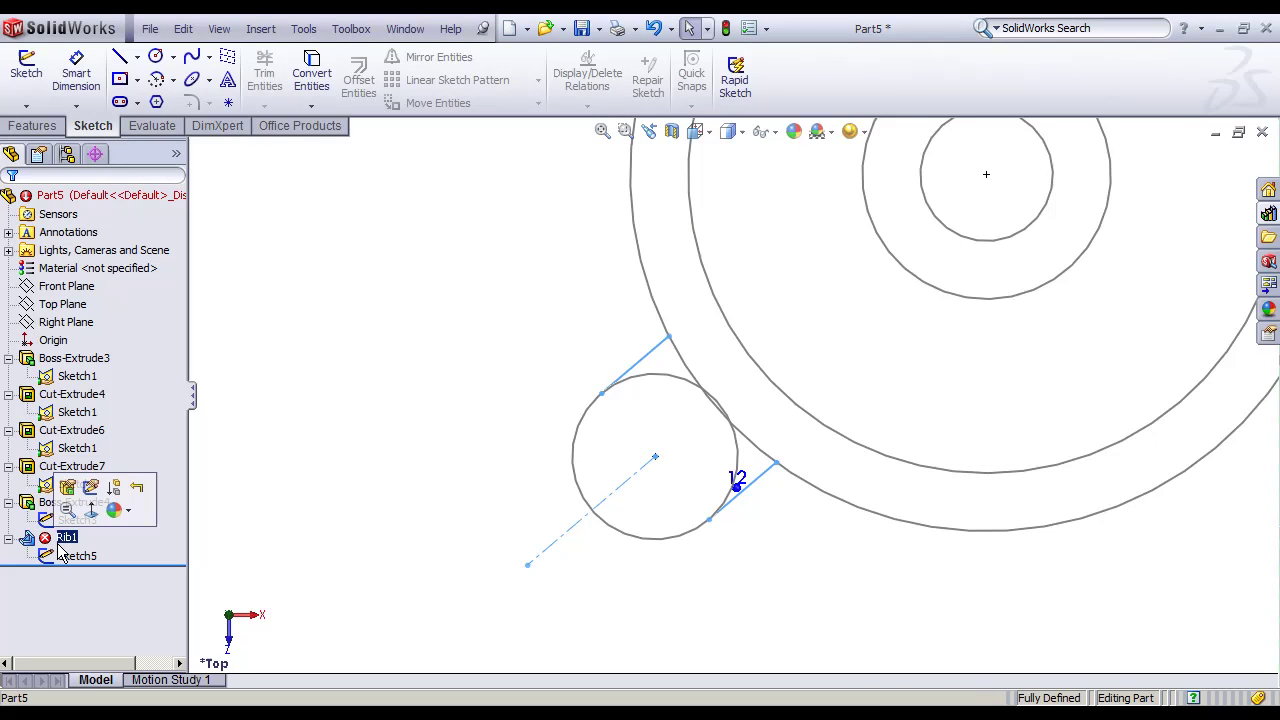
{"action": "key", "text": "Delete"}
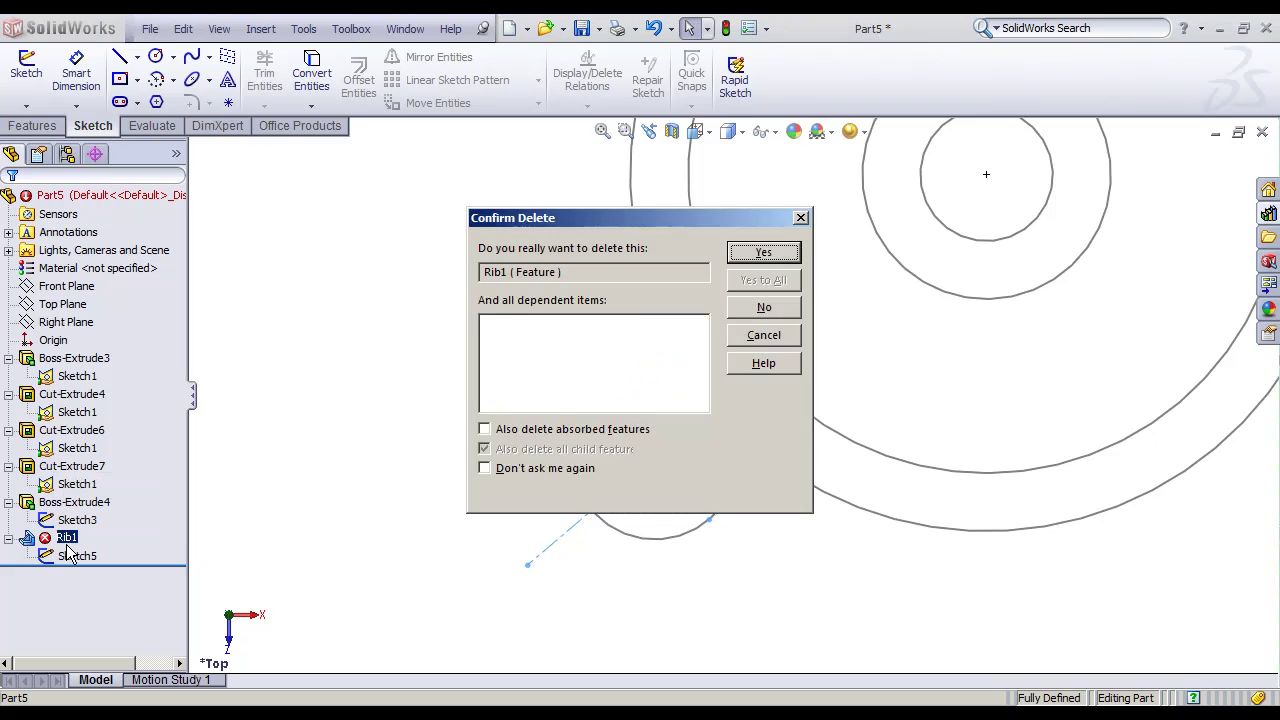
{"action": "key", "text": "Return"}
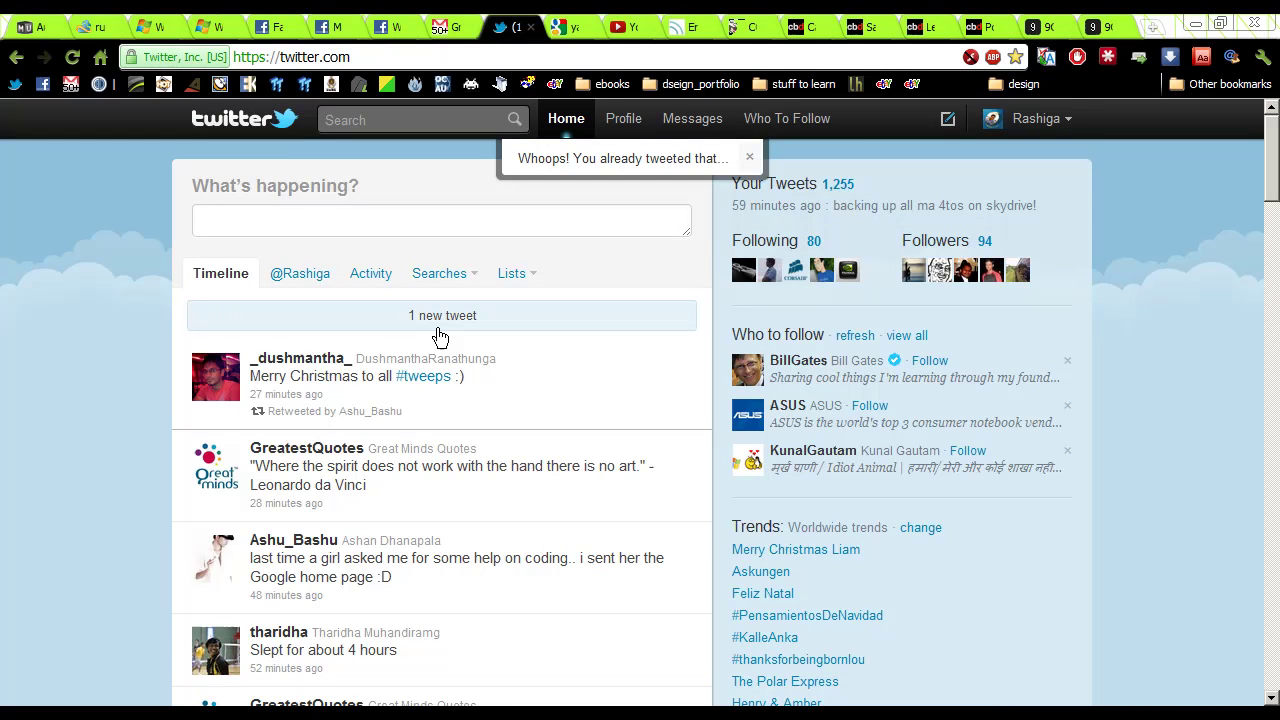
Step: Zoom in and out on Sketch5 to inspect the two tangent lines and small circle
{"action": "left_click", "coordinate": [437, 334]}
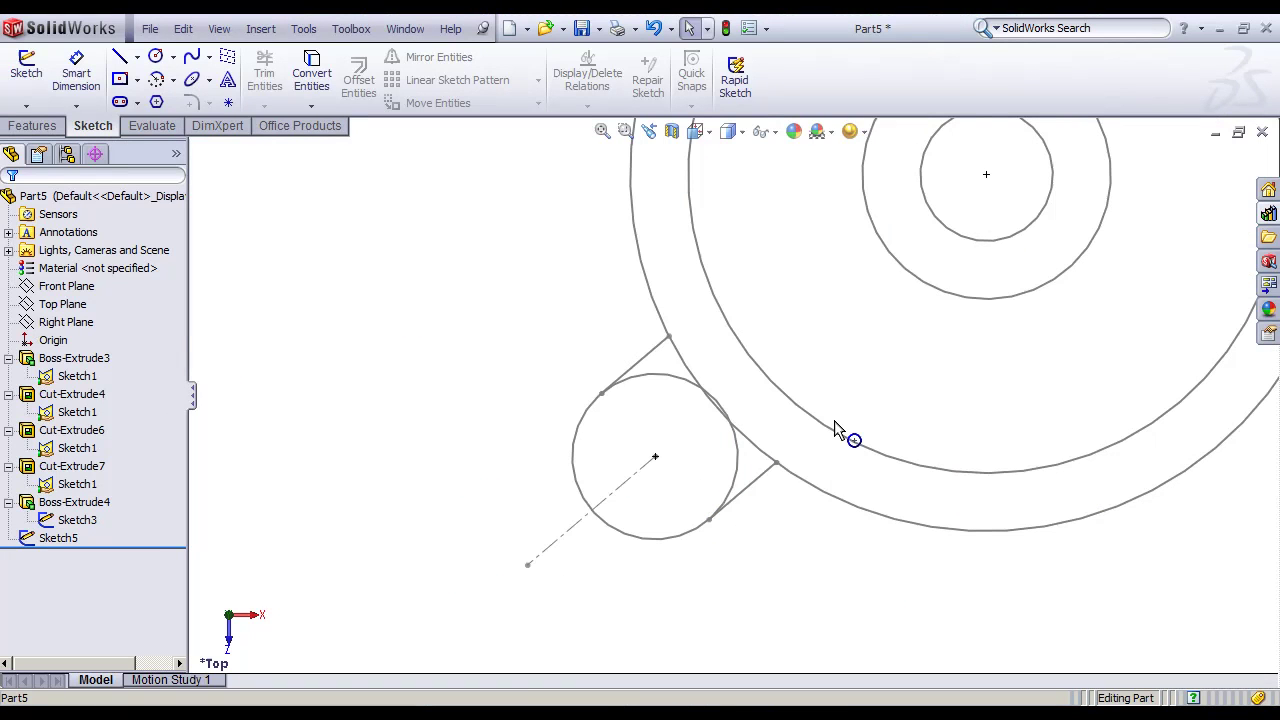
{"action": "scroll", "coordinate": [865, 285], "scroll_direction": "up", "scroll_amount": 1}
{"action": "scroll", "coordinate": [829, 300], "scroll_direction": "up", "scroll_amount": 2}
{"action": "scroll", "coordinate": [814, 314], "scroll_direction": "up", "scroll_amount": 2}
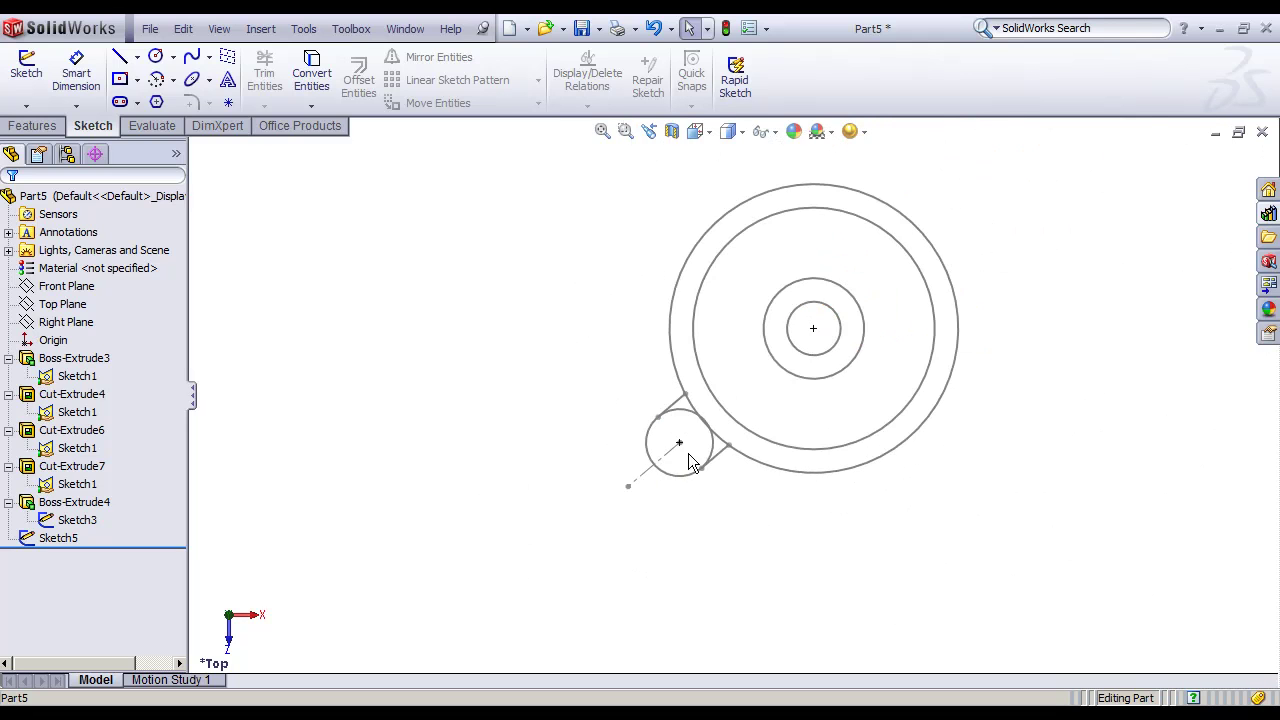
{"action": "scroll", "coordinate": [689, 462], "scroll_direction": "down", "scroll_amount": 2}
{"action": "scroll", "coordinate": [694, 463], "scroll_direction": "down", "scroll_amount": 1}
{"action": "scroll", "coordinate": [906, 474], "scroll_direction": "up", "scroll_amount": 1}
{"action": "scroll", "coordinate": [901, 478], "scroll_direction": "up", "scroll_amount": 2}
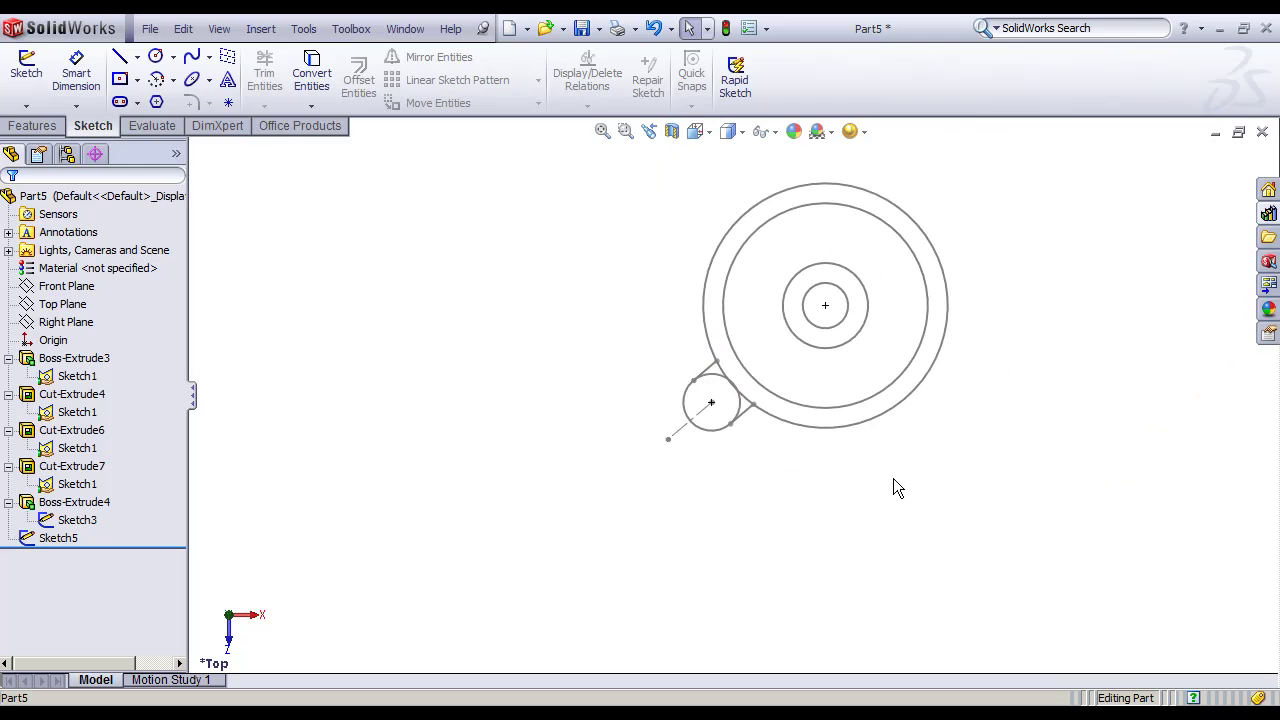
{"action": "scroll", "coordinate": [701, 397], "scroll_direction": "down", "scroll_amount": 1}
{"action": "scroll", "coordinate": [729, 367], "scroll_direction": "up", "scroll_amount": 1}
{"action": "scroll", "coordinate": [712, 381], "scroll_direction": "down", "scroll_amount": 3}
{"action": "scroll", "coordinate": [714, 449], "scroll_direction": "up", "scroll_amount": 1}
{"action": "scroll", "coordinate": [690, 478], "scroll_direction": "down", "scroll_amount": 2}
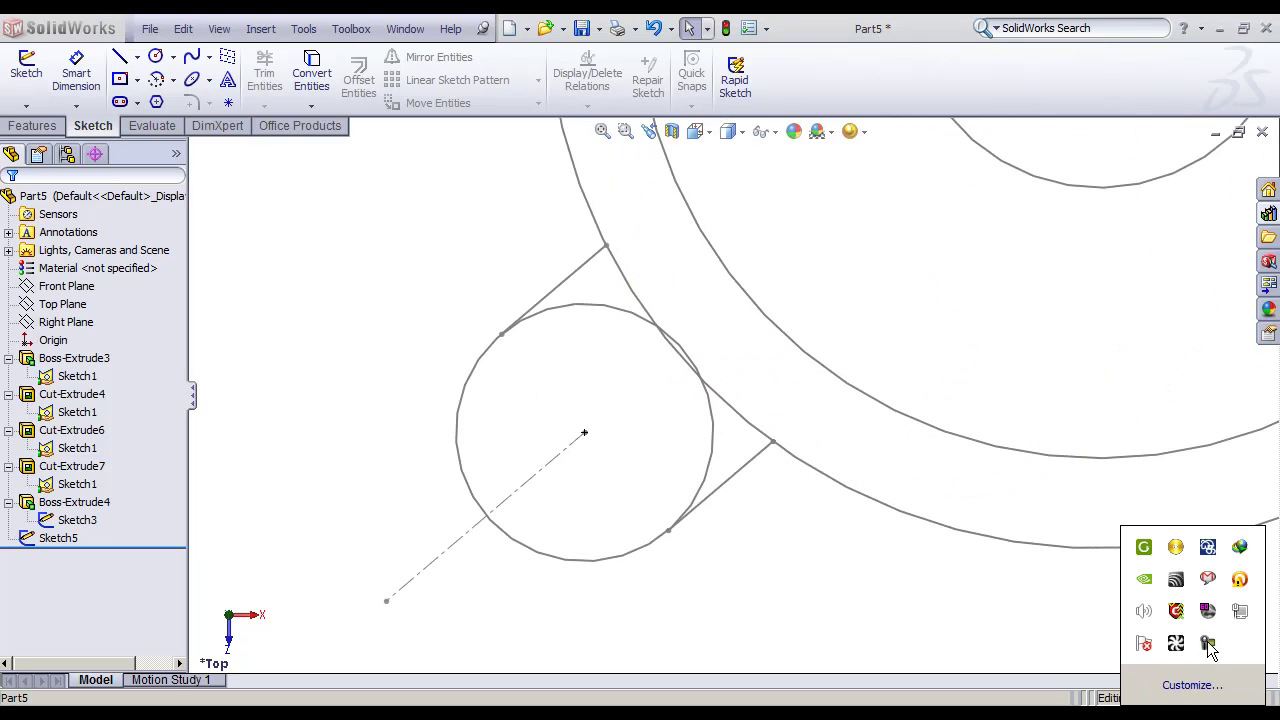
Step: Make selections on the right side of the screen while zooming around the tangent lines
{"action": "left_click", "coordinate": [1209, 648]}
{"action": "scroll", "coordinate": [829, 483], "scroll_direction": "down", "scroll_amount": 2}
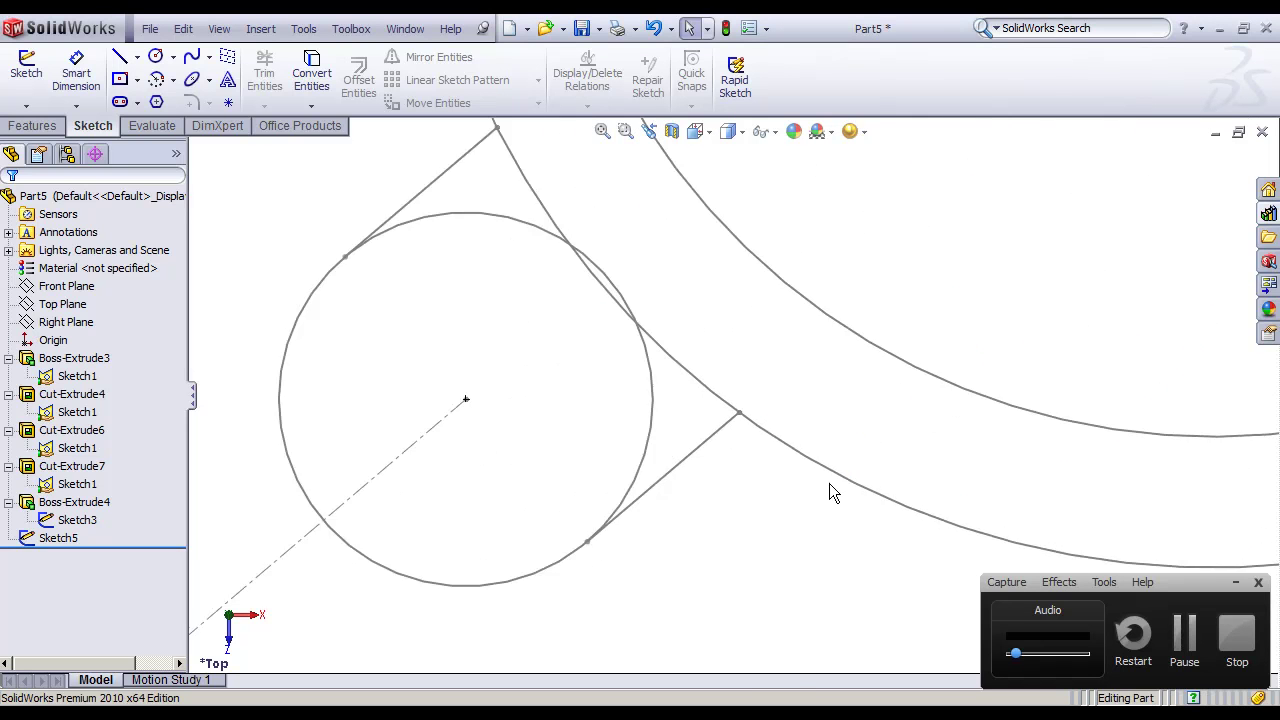
{"action": "scroll", "coordinate": [829, 483], "scroll_direction": "up", "scroll_amount": 5}
{"action": "left_click", "coordinate": [1227, 584]}
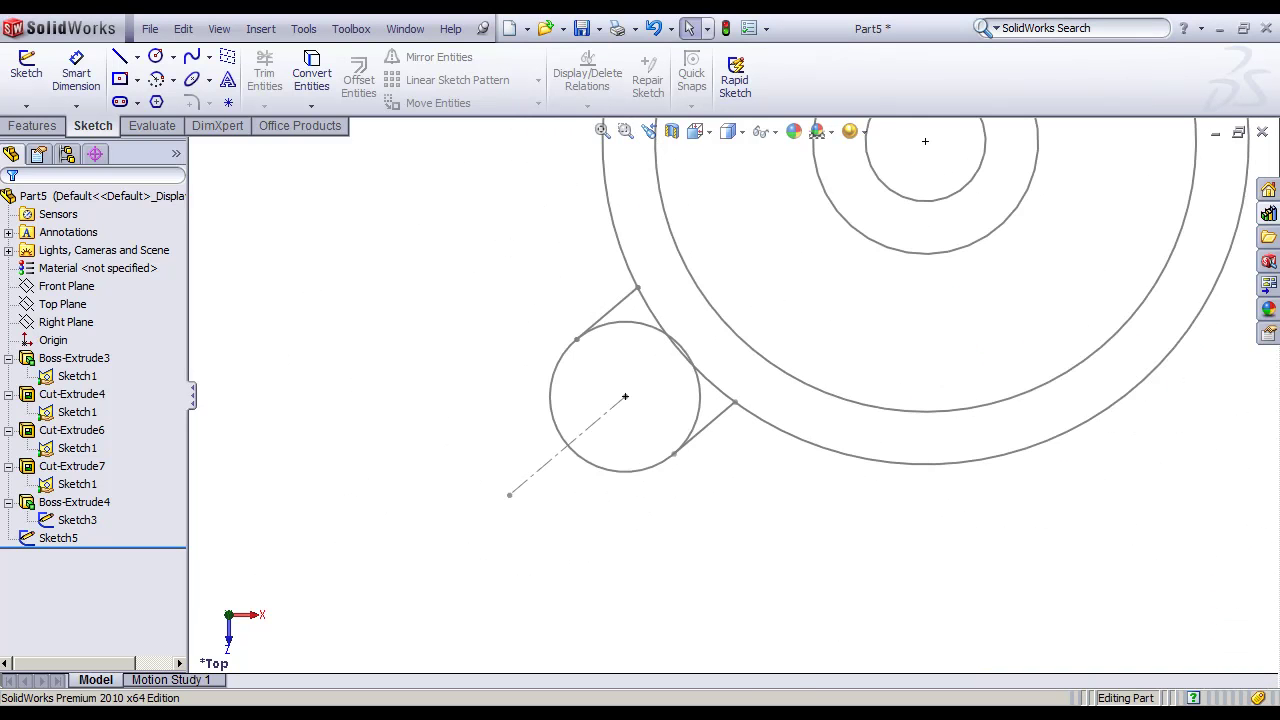
{"action": "left_click", "coordinate": [1193, 712]}
{"action": "left_click", "coordinate": [1207, 645]}
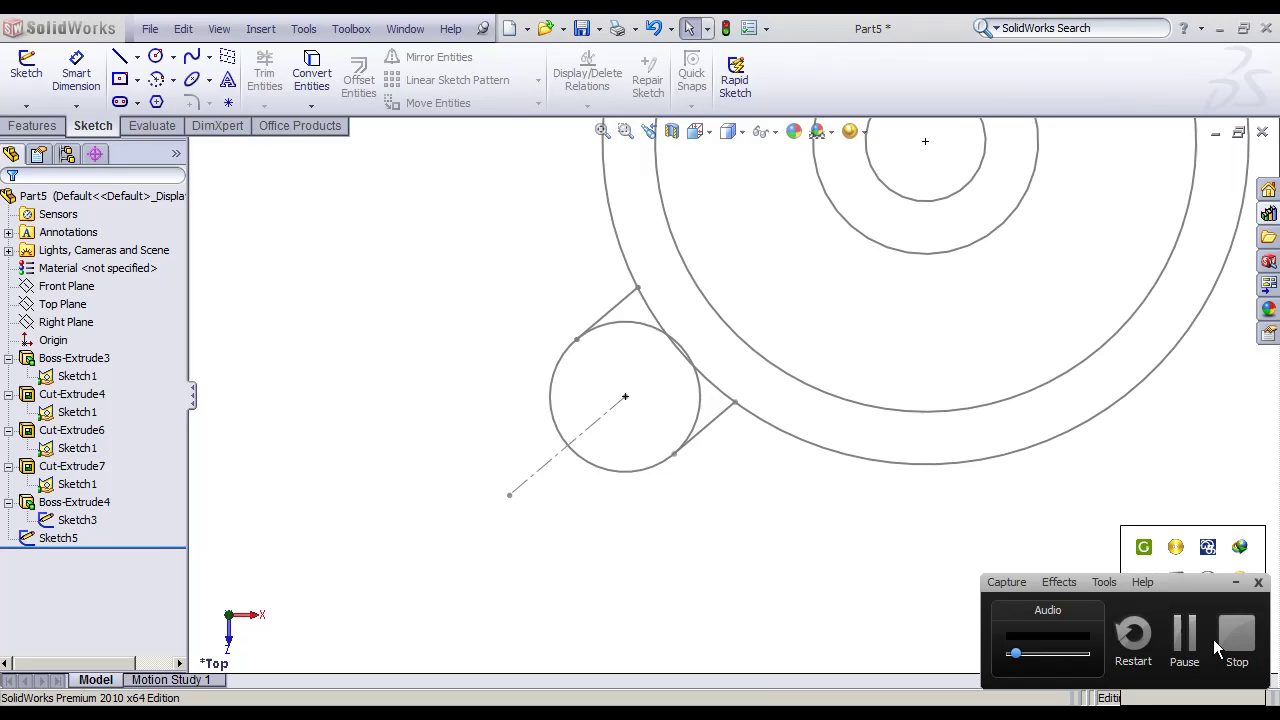
{"action": "scroll", "coordinate": [842, 566], "scroll_direction": "down", "scroll_amount": 2}
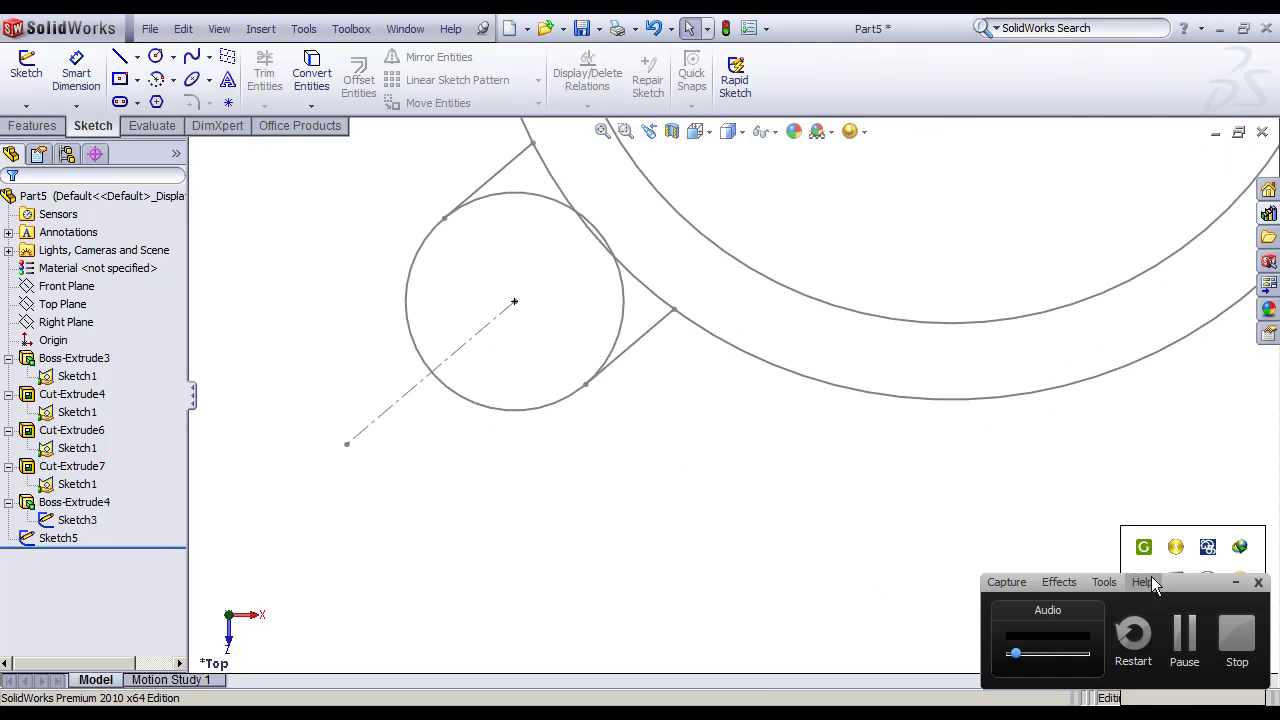
{"action": "left_click", "coordinate": [1237, 583]}
{"action": "scroll", "coordinate": [880, 506], "scroll_direction": "up", "scroll_amount": 2}
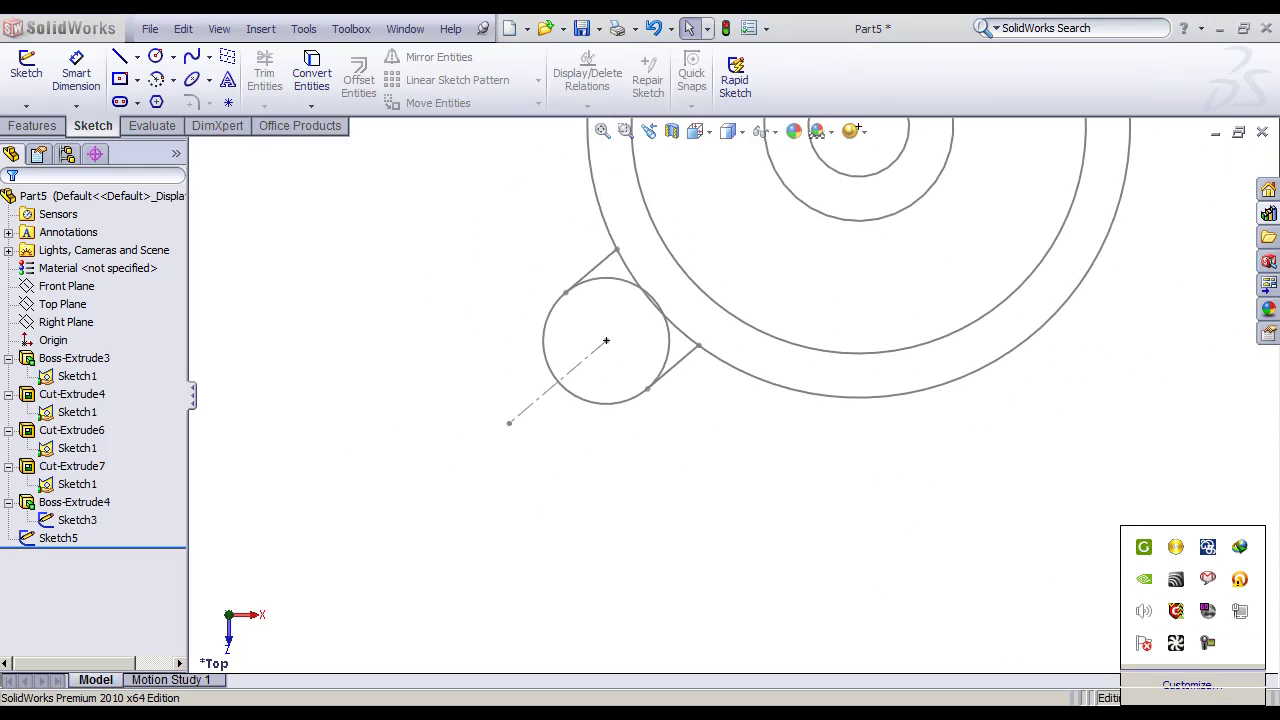
{"action": "left_click", "coordinate": [967, 552]}
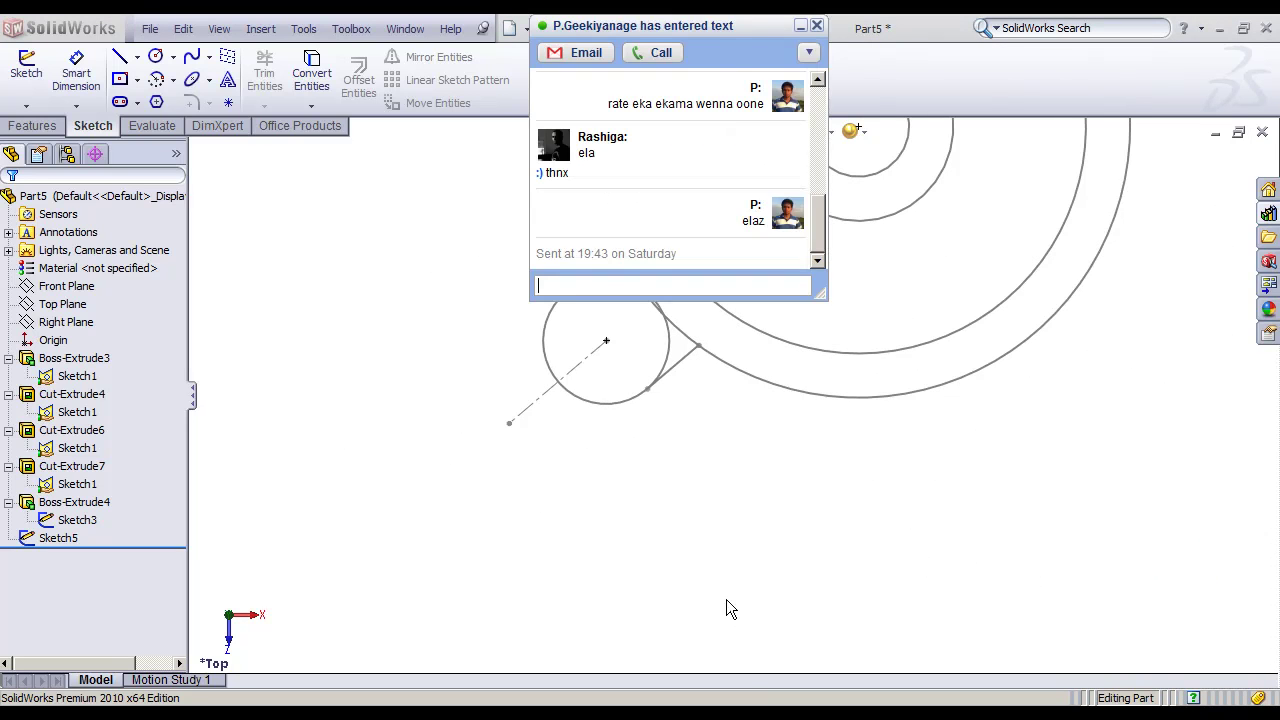
{"action": "scroll", "coordinate": [747, 409], "scroll_direction": "up", "scroll_amount": 2}
{"action": "scroll", "coordinate": [693, 313], "scroll_direction": "down", "scroll_amount": 1}
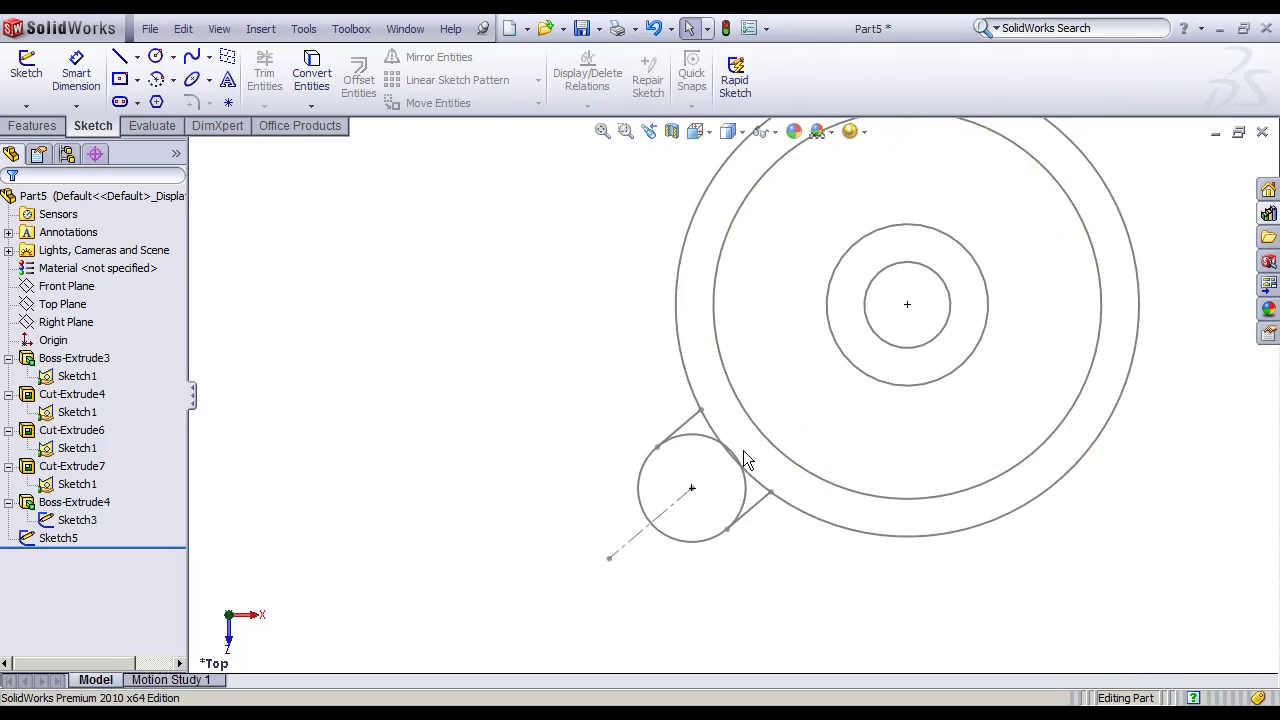
Step: Rebuild Rib1 from Sketch5's single lower tangent line, clearing the open-profile error
{"action": "left_click", "coordinate": [690, 423]}
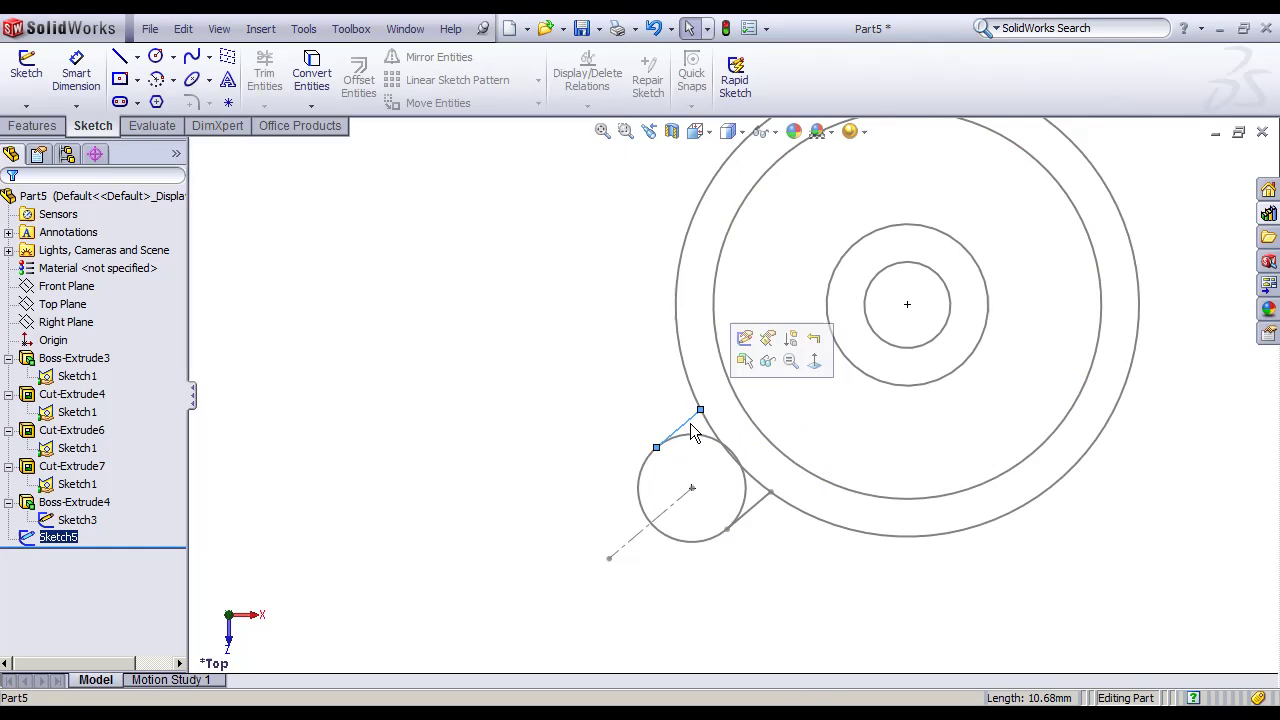
{"action": "scroll", "coordinate": [685, 432], "scroll_direction": "down", "scroll_amount": 2}
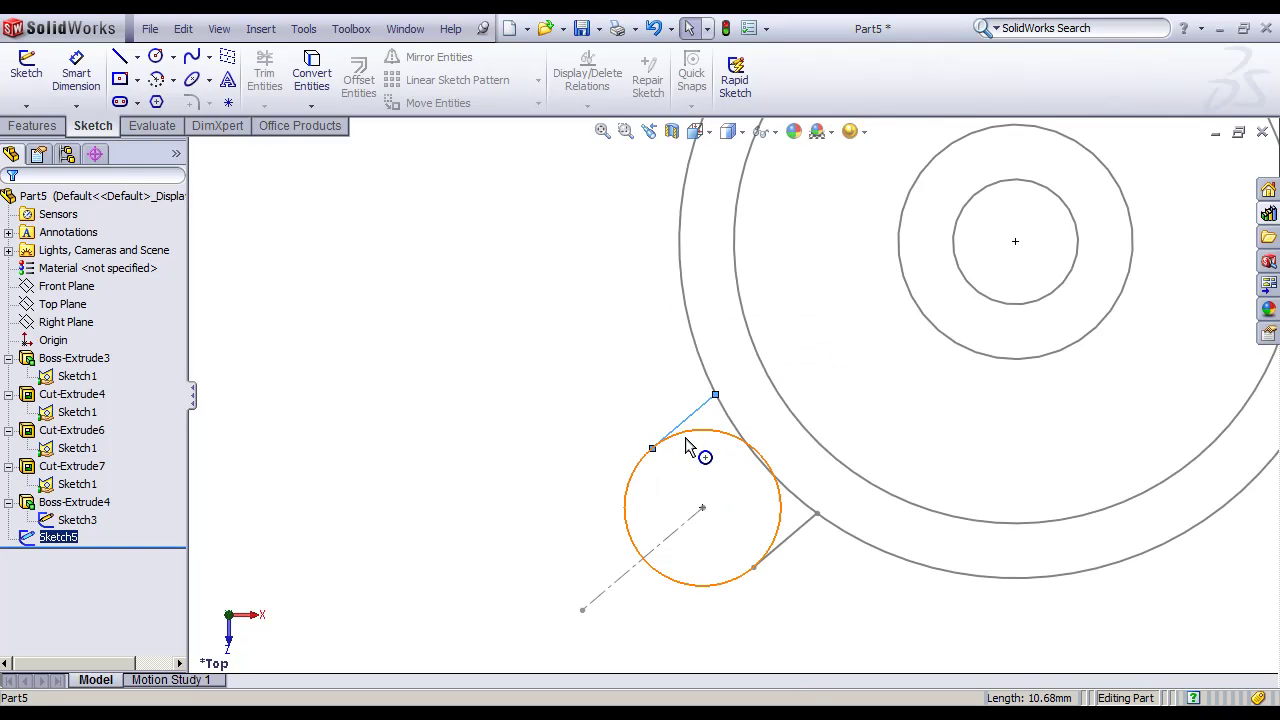
{"action": "key", "text": "ctrl+b"}
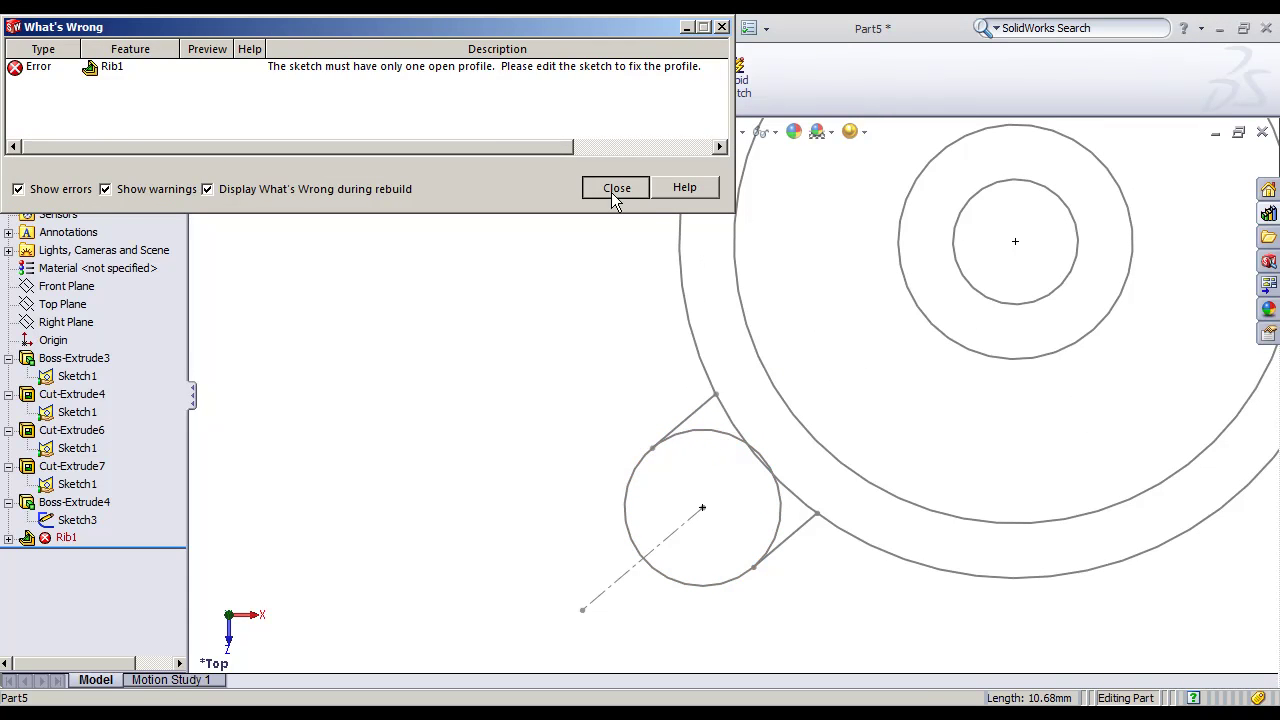
{"action": "left_click", "coordinate": [614, 192]}
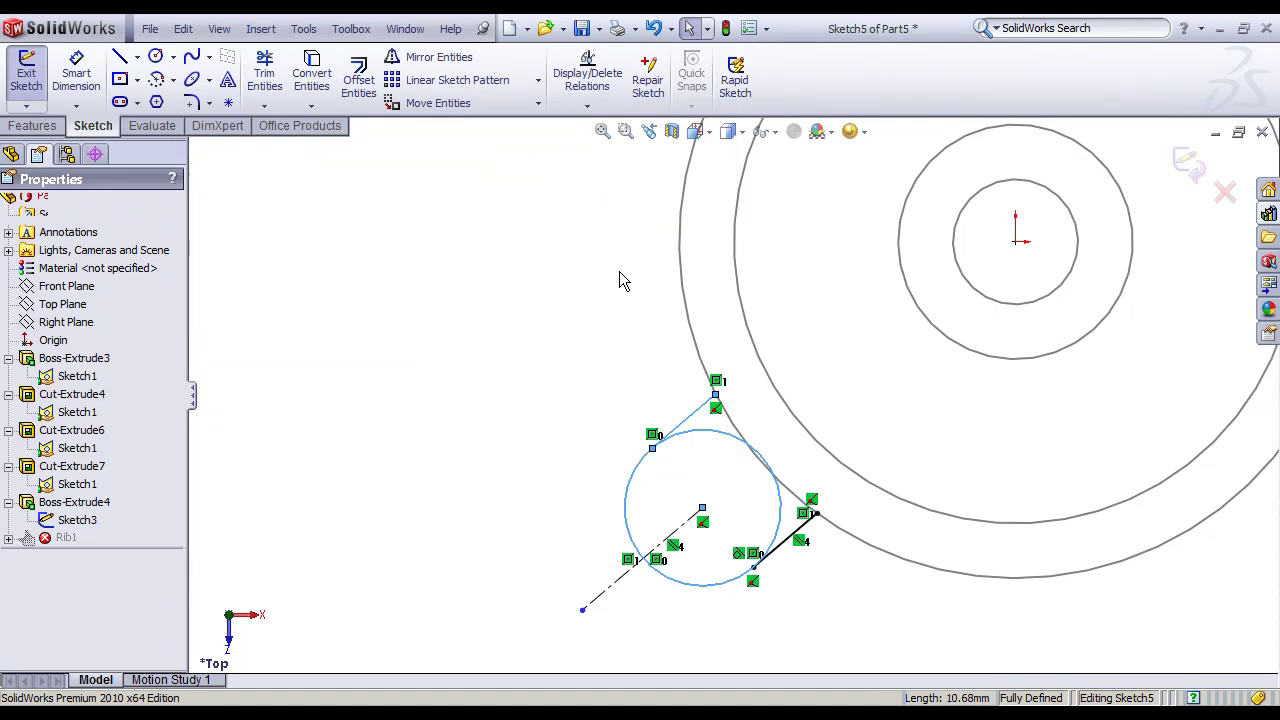
{"action": "key", "text": "ctrl+z"}
{"action": "key", "text": "ctrl+z"}
{"action": "key", "text": "ctrl+z"}
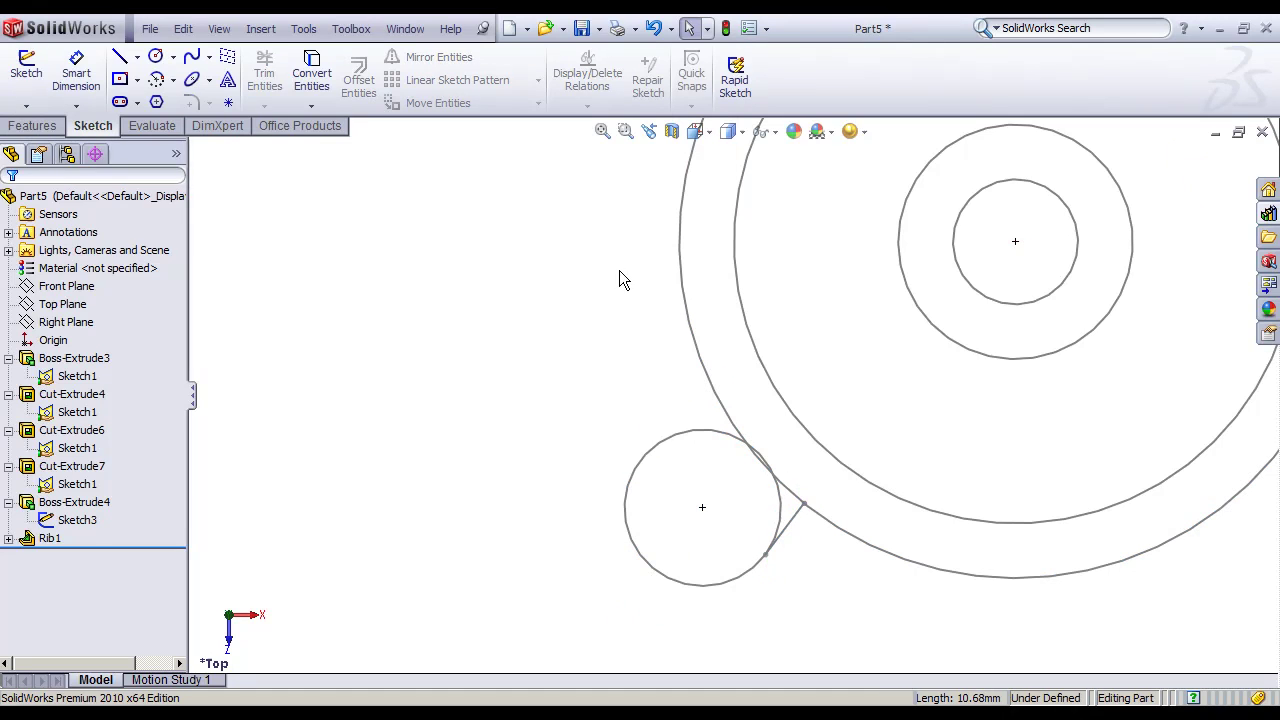
{"action": "left_click", "coordinate": [796, 518]}
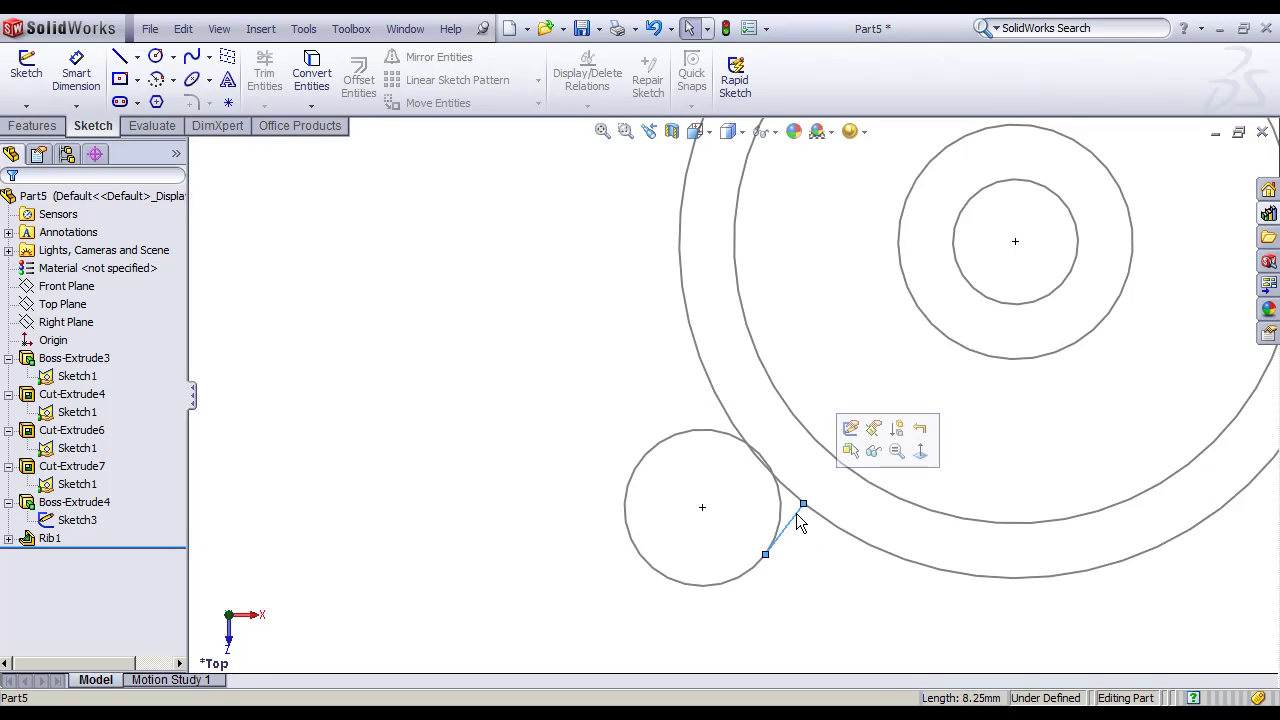
{"action": "left_click", "coordinate": [850, 428]}
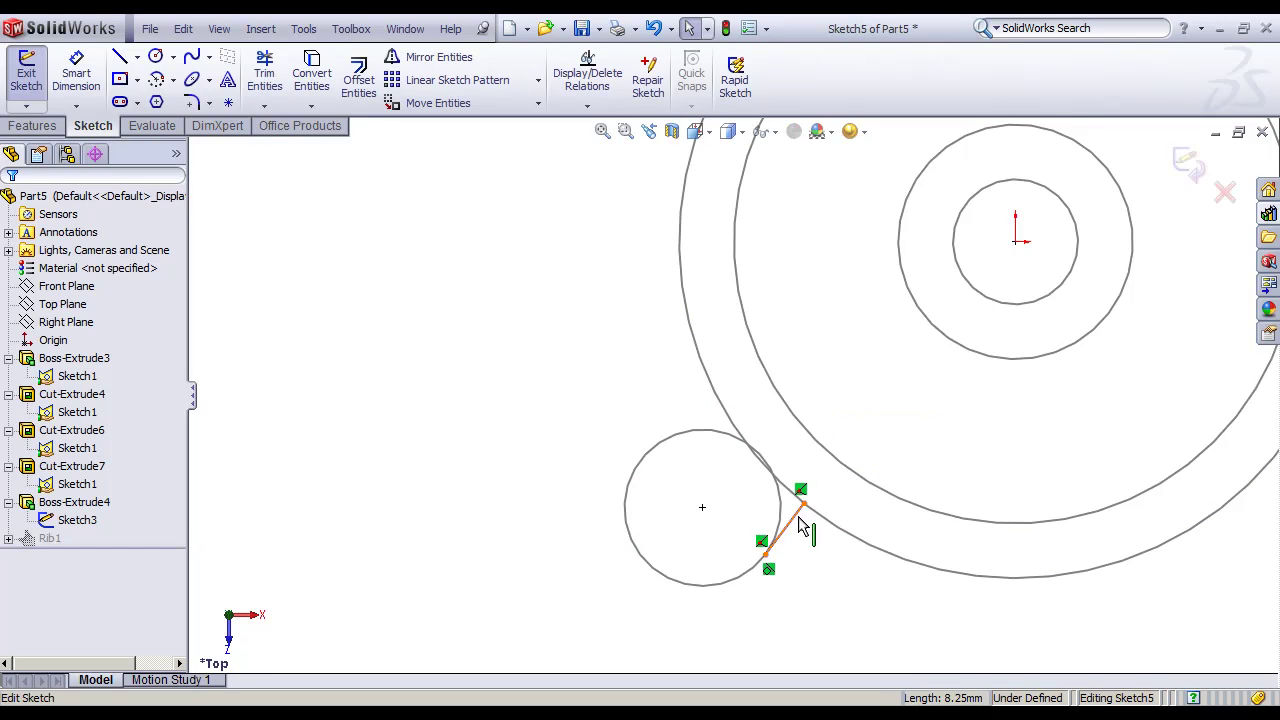
{"action": "left_click", "coordinate": [778, 528]}
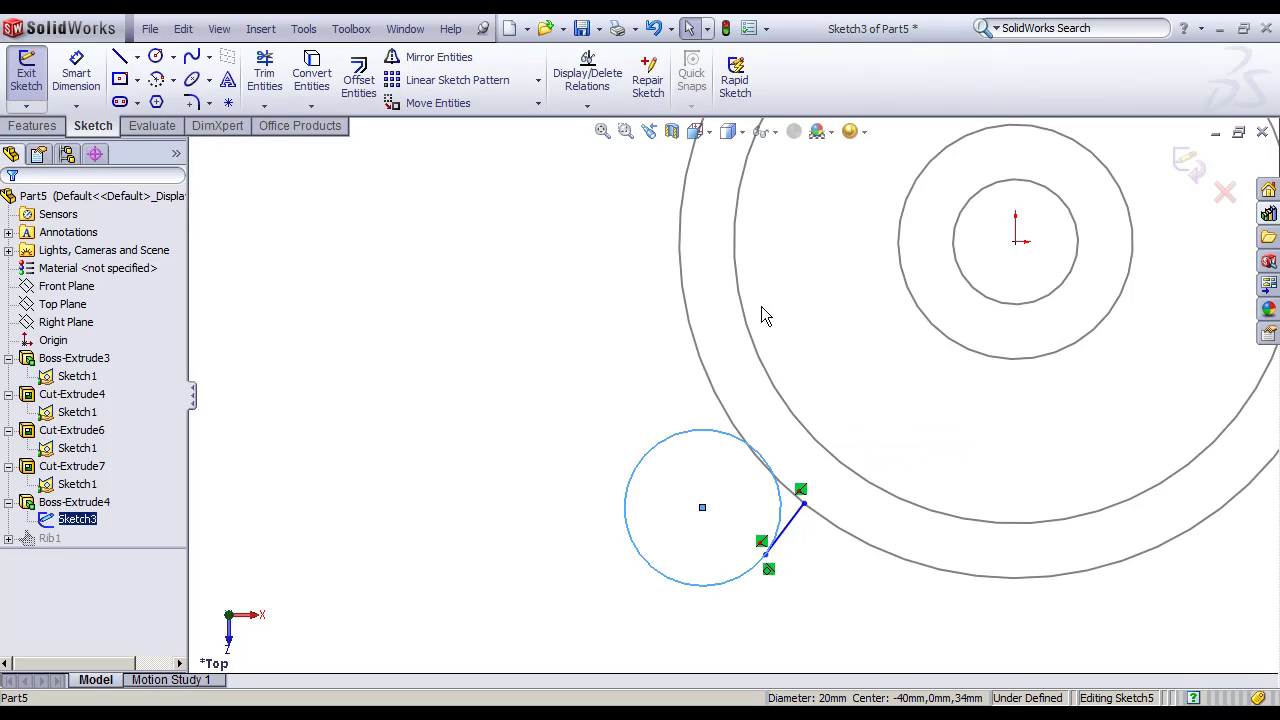
{"action": "left_click", "coordinate": [579, 110]}
{"action": "left_click", "coordinate": [585, 146]}
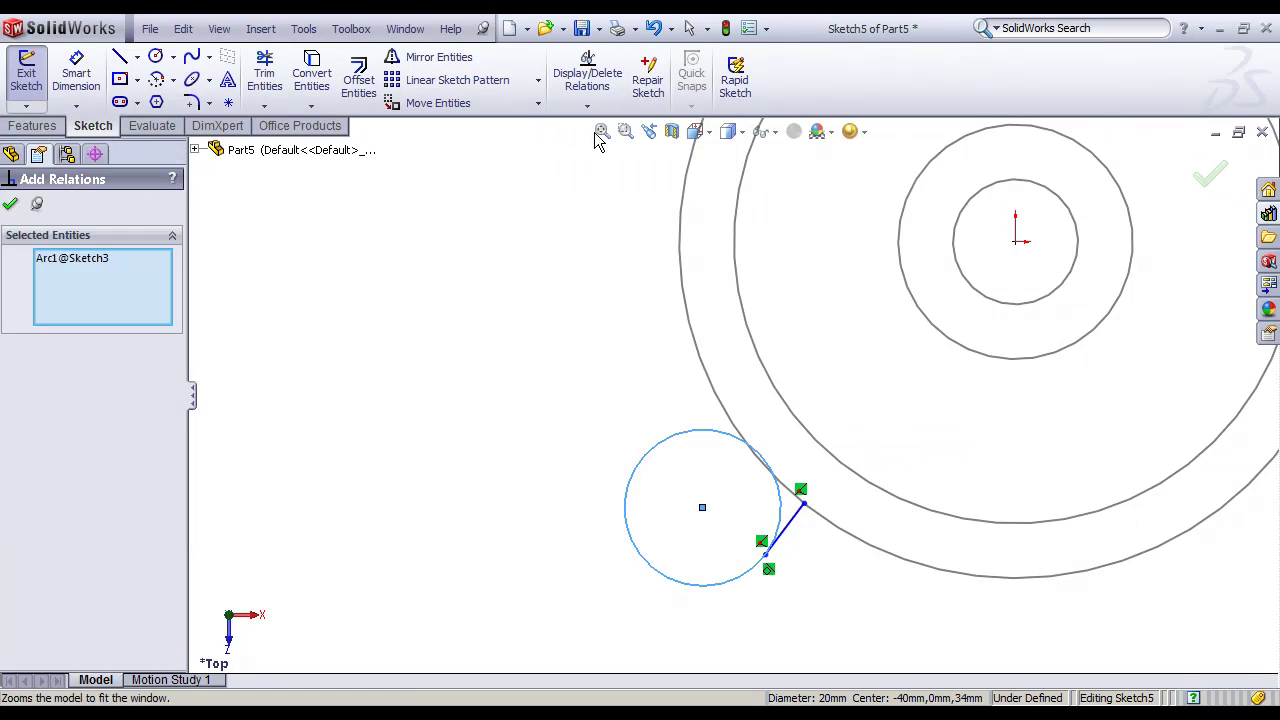
{"action": "left_click", "coordinate": [587, 105]}
{"action": "left_click", "coordinate": [600, 130]}
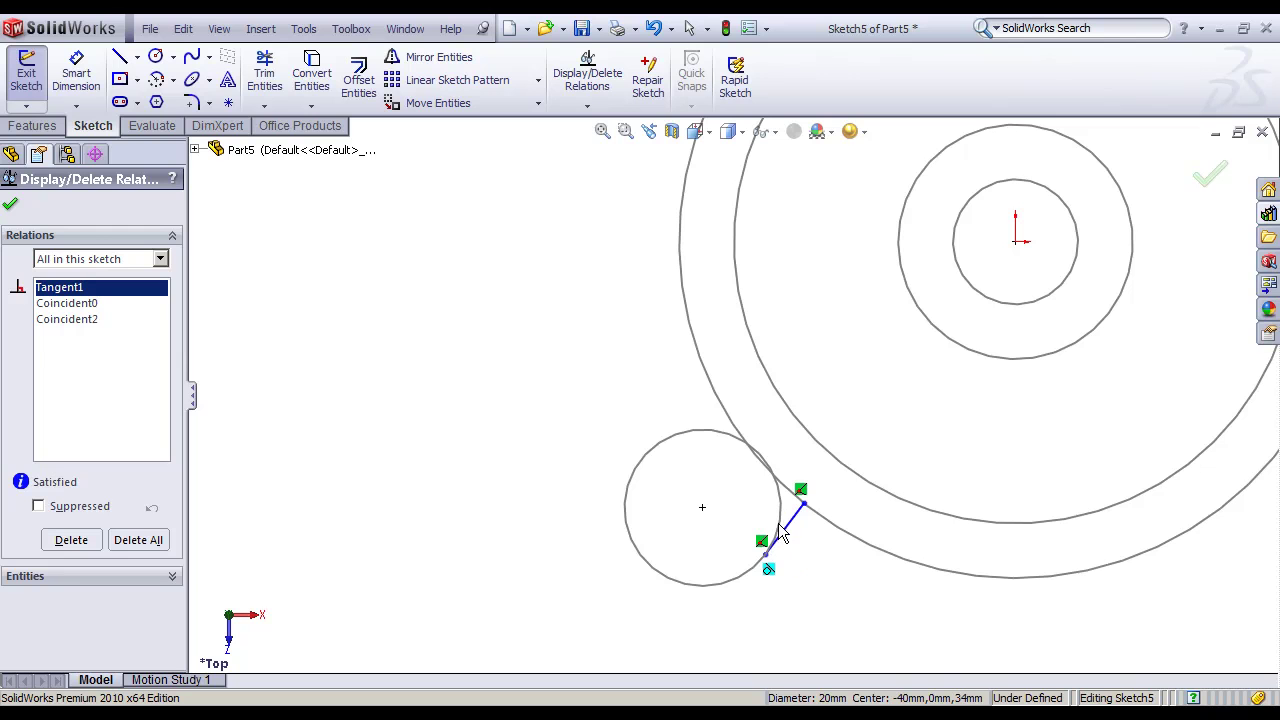
{"action": "left_click", "coordinate": [1210, 175]}
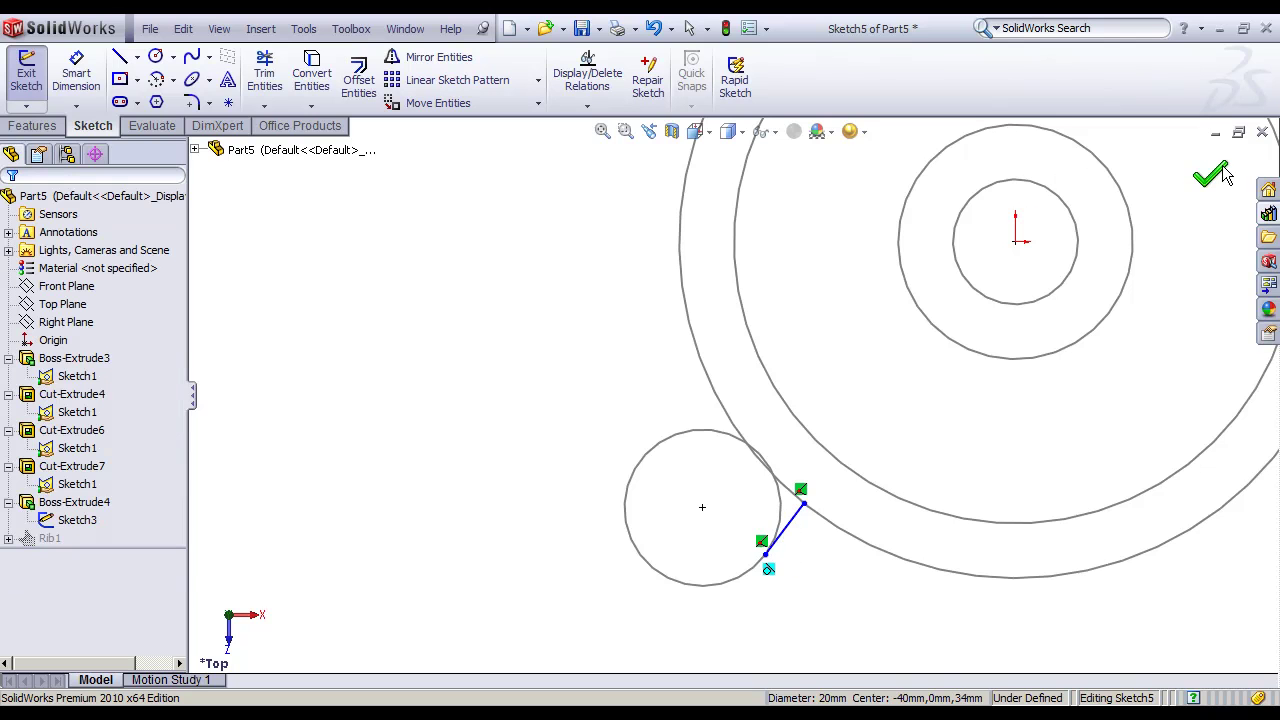
Step: Leave the rib sketch and start a new line sketch on the Top Plane
{"action": "left_click", "coordinate": [1192, 165]}
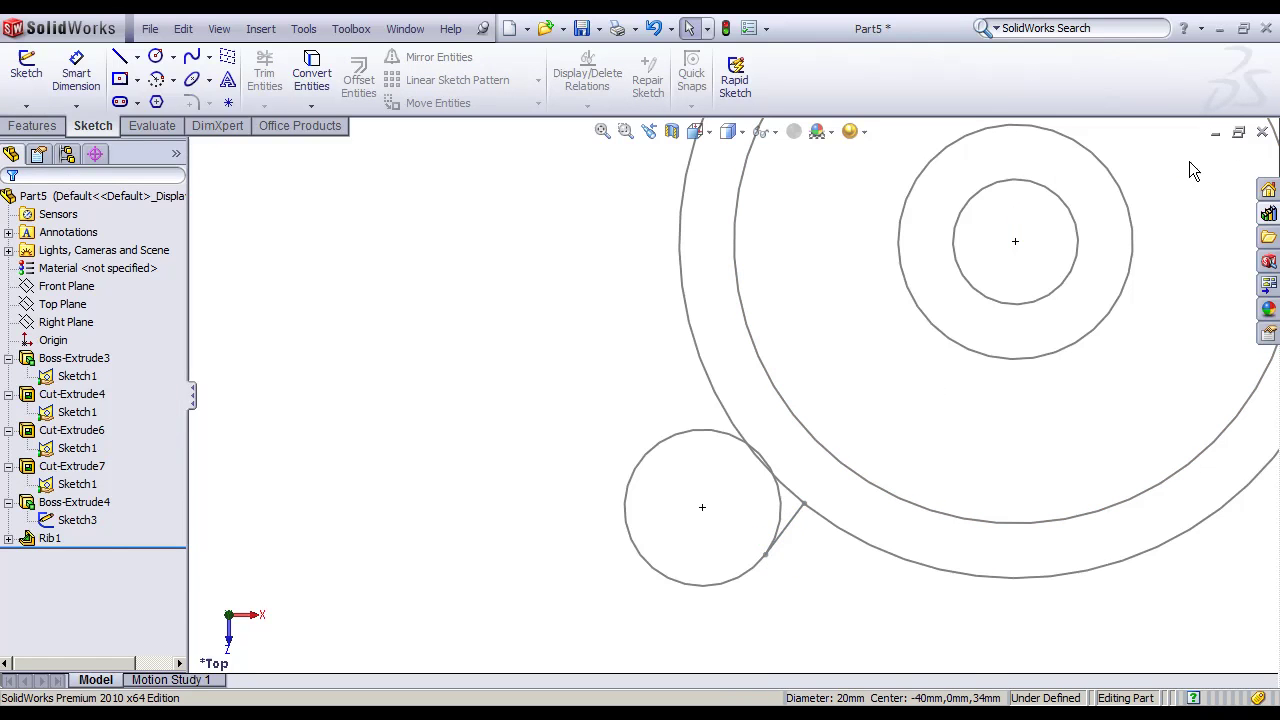
{"action": "left_click", "coordinate": [134, 60]}
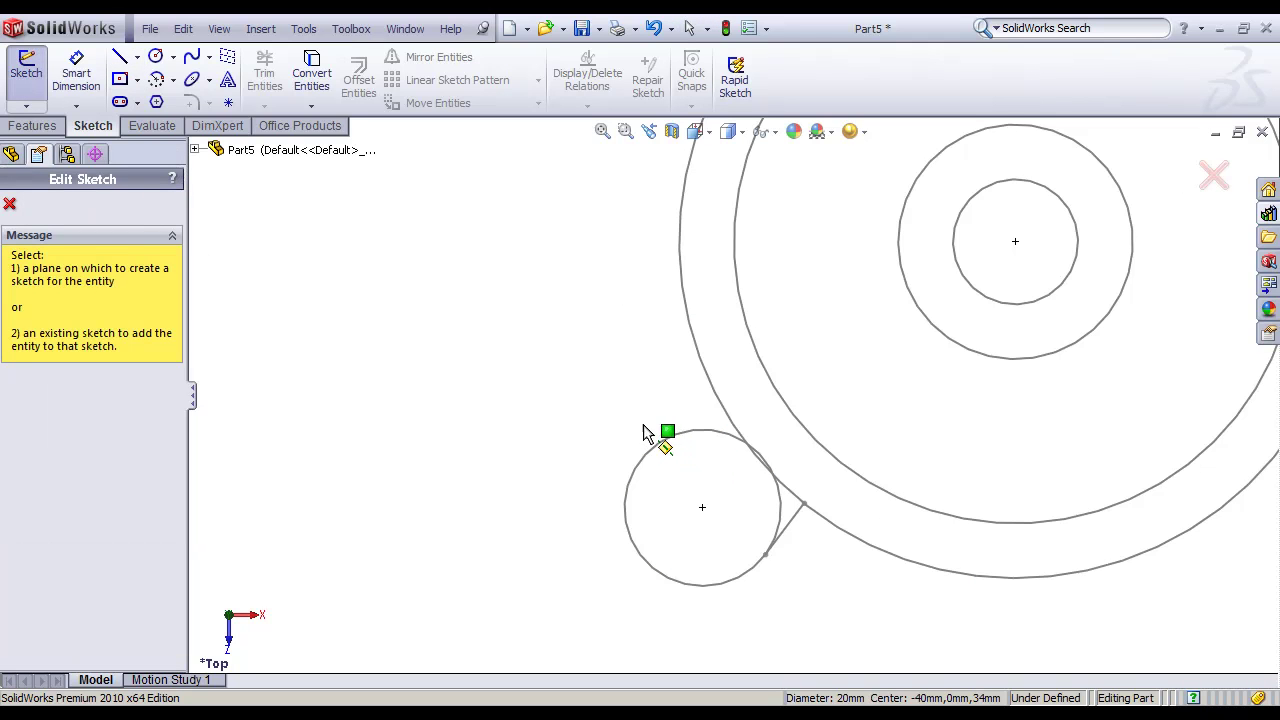
{"action": "left_click", "coordinate": [195, 150]}
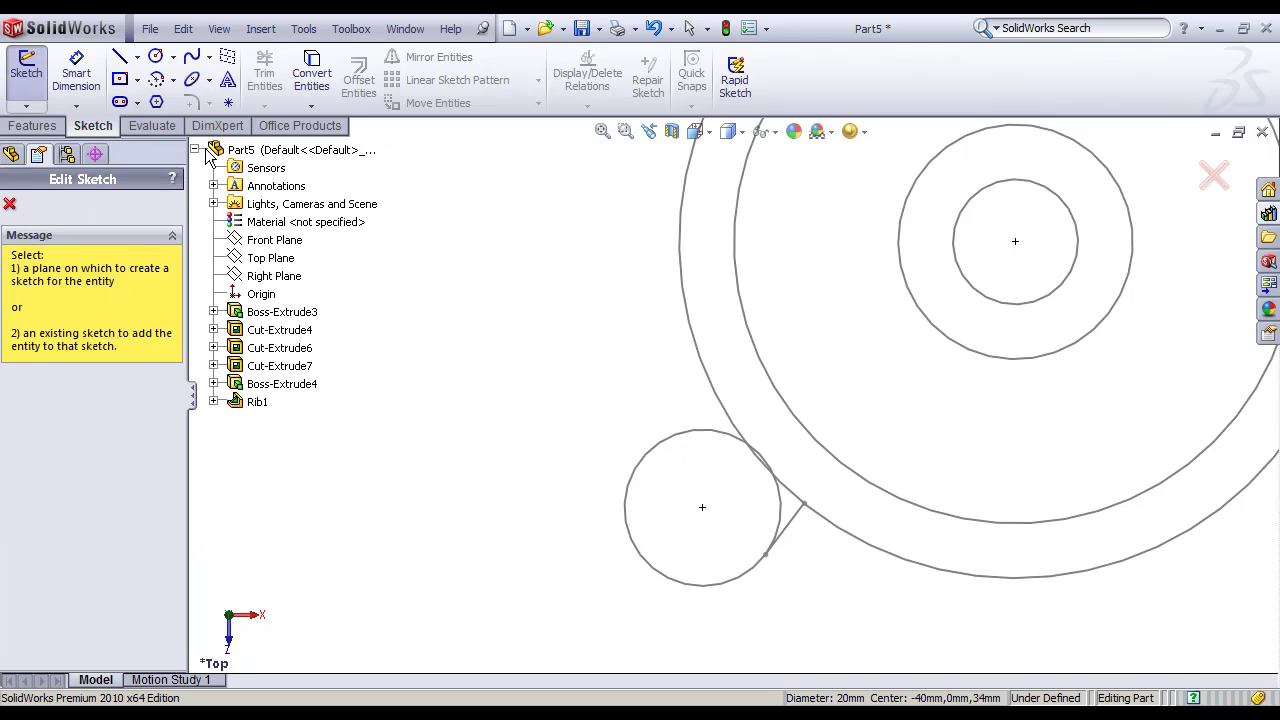
{"action": "left_click", "coordinate": [250, 260]}
{"action": "left_click", "coordinate": [250, 260]}
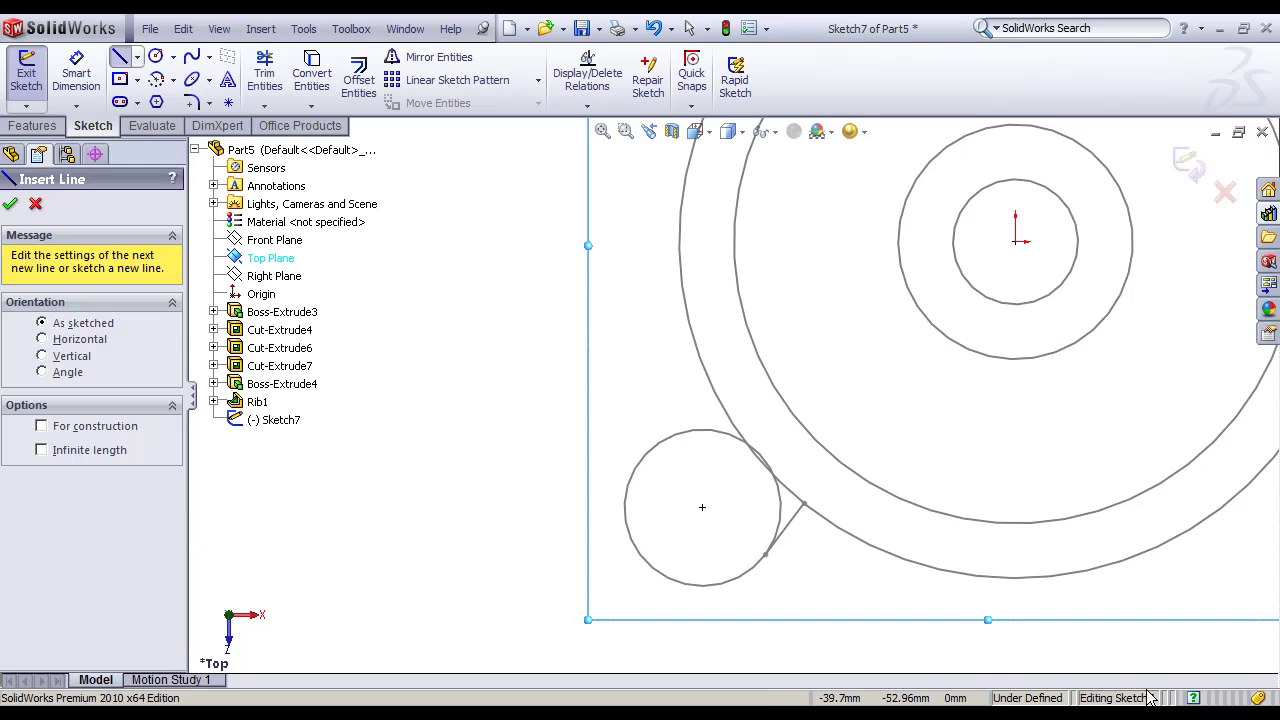
{"action": "left_click", "coordinate": [1196, 719]}
{"action": "left_click", "coordinate": [1207, 645]}
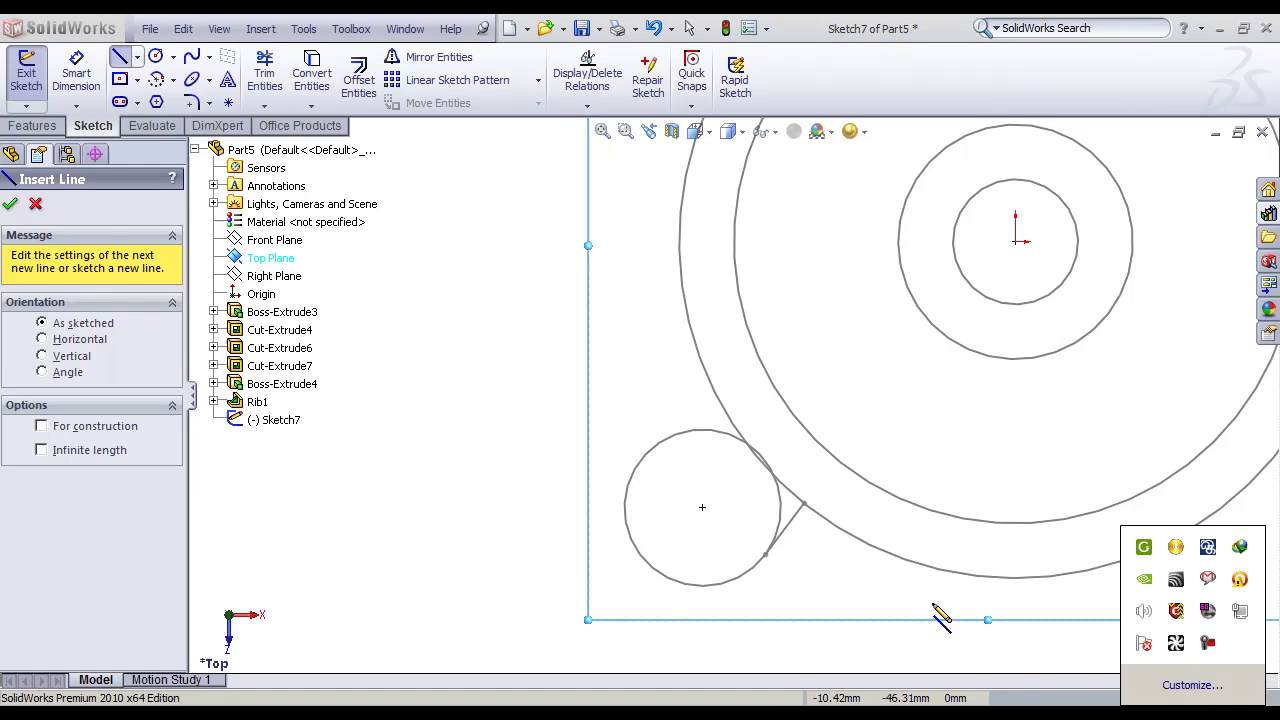
{"action": "left_click", "coordinate": [900, 590]}
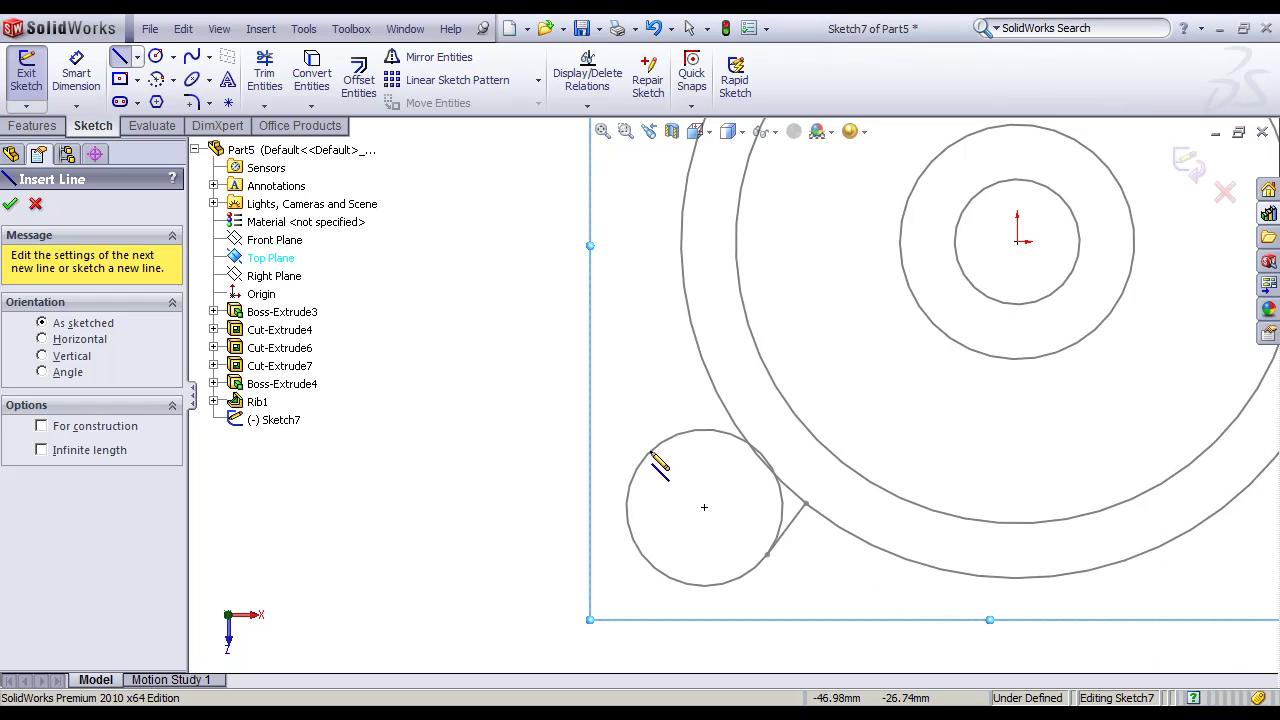
Step: Draw a line from above the small circle toward the disc's edge, then exit
{"action": "left_click", "coordinate": [648, 432]}
{"action": "left_click", "coordinate": [735, 358]}
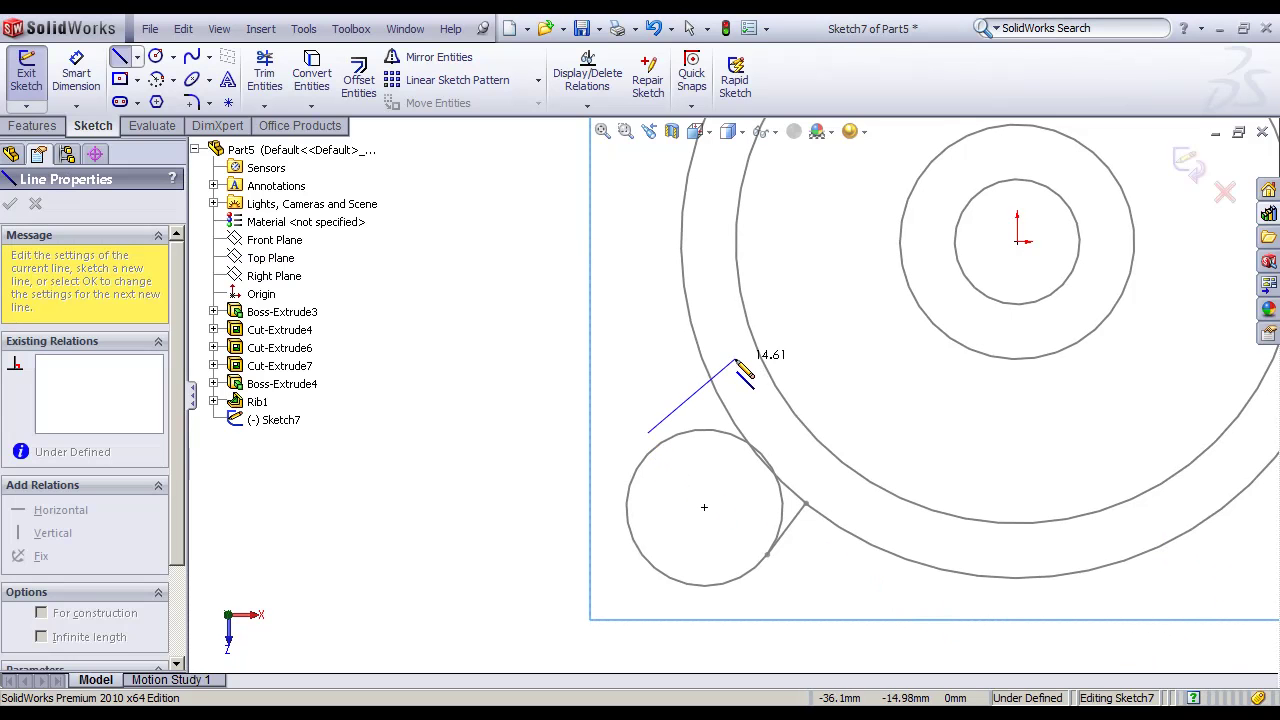
{"action": "left_click", "coordinate": [1186, 166]}
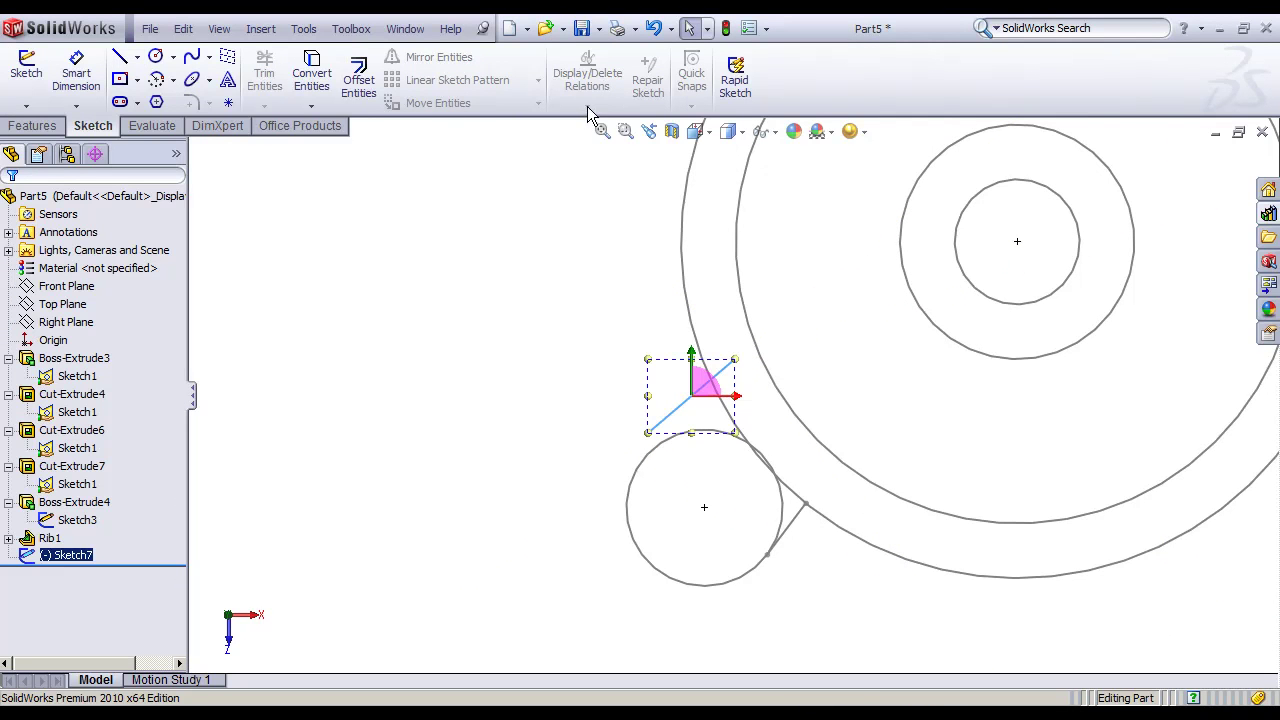
Step: Reopen Sketch7 and make the line's lower endpoint coincident with the small circle
{"action": "right_click", "coordinate": [660, 384]}
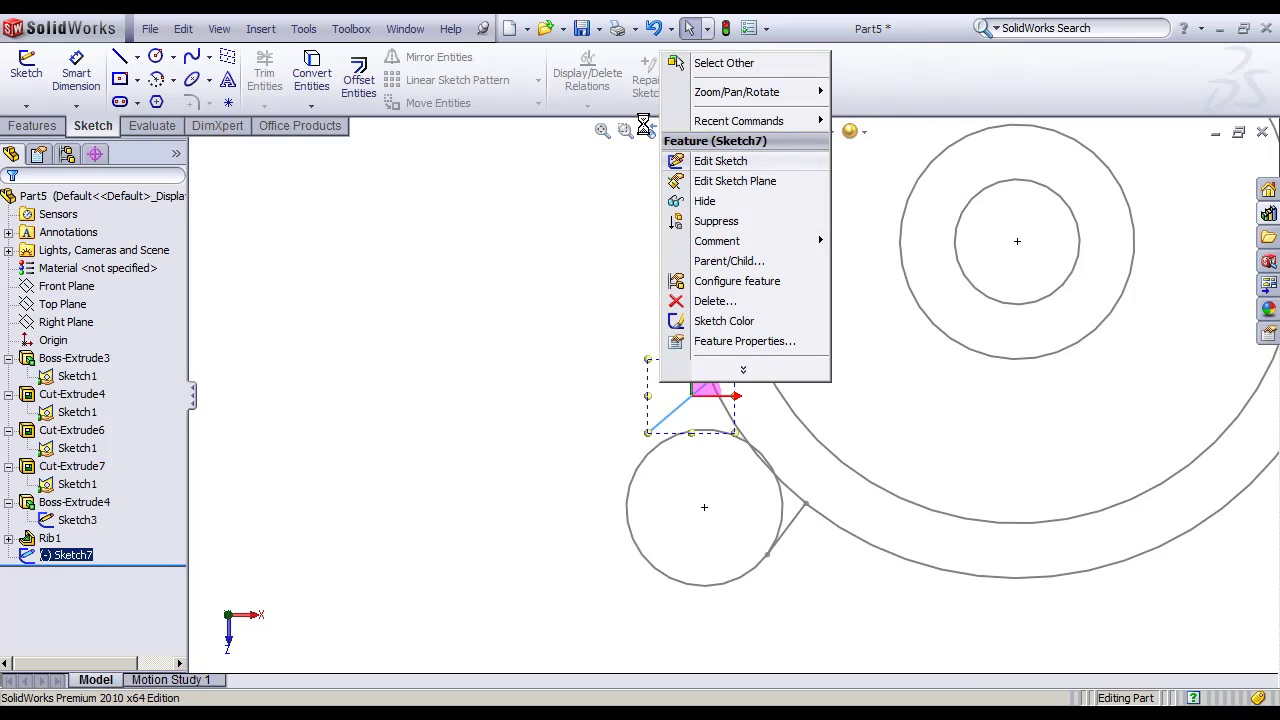
{"action": "left_click", "coordinate": [708, 163]}
{"action": "left_click", "coordinate": [604, 108]}
{"action": "left_click", "coordinate": [590, 143]}
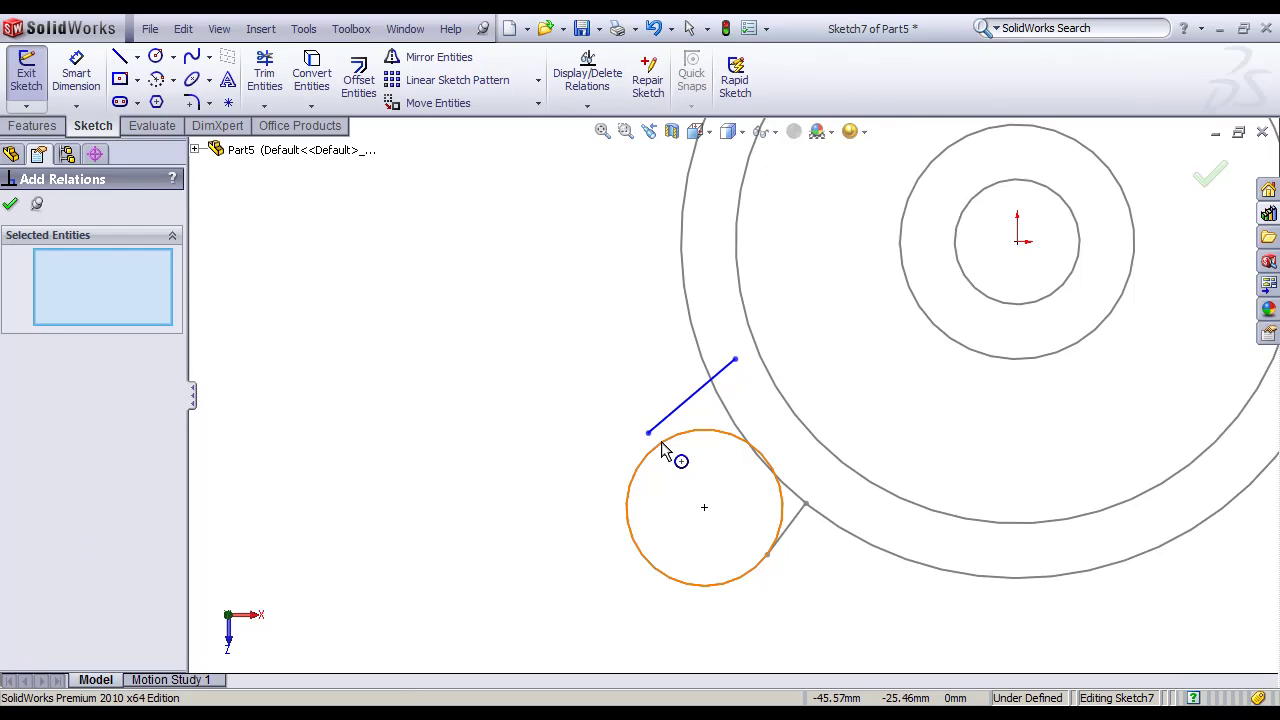
{"action": "left_click", "coordinate": [648, 433]}
{"action": "left_click", "coordinate": [658, 445]}
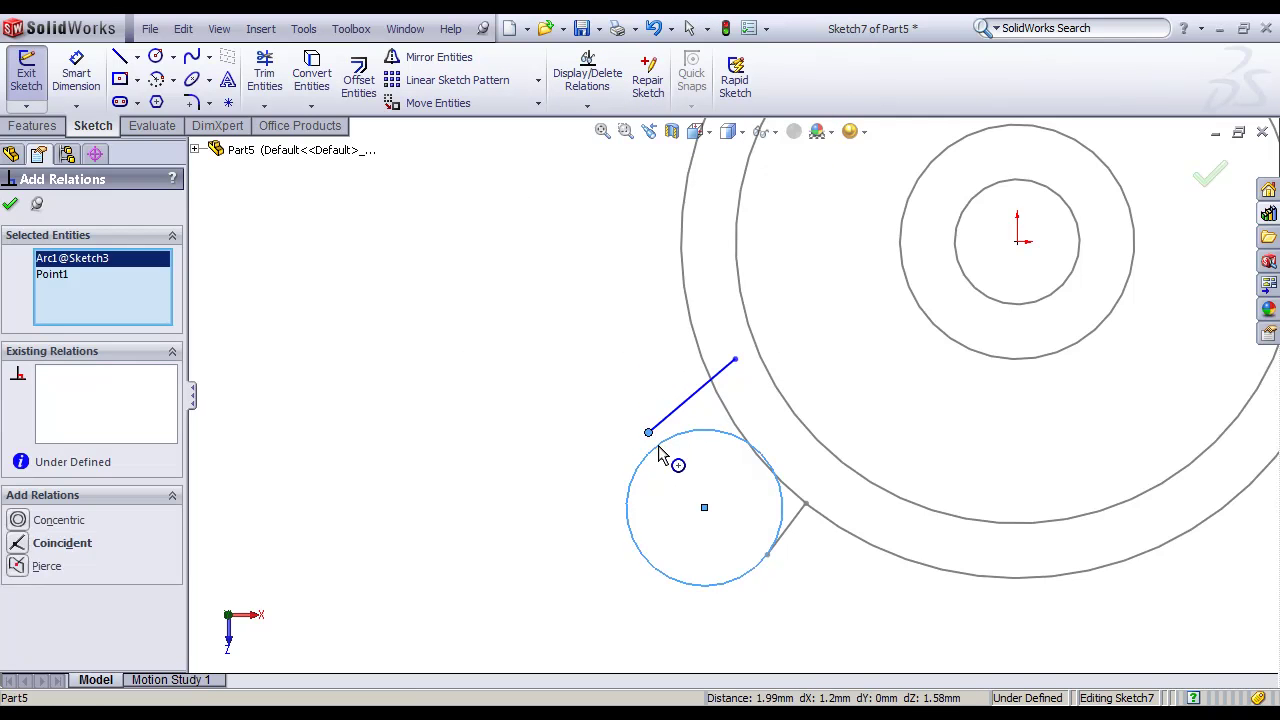
{"action": "left_click", "coordinate": [18, 543]}
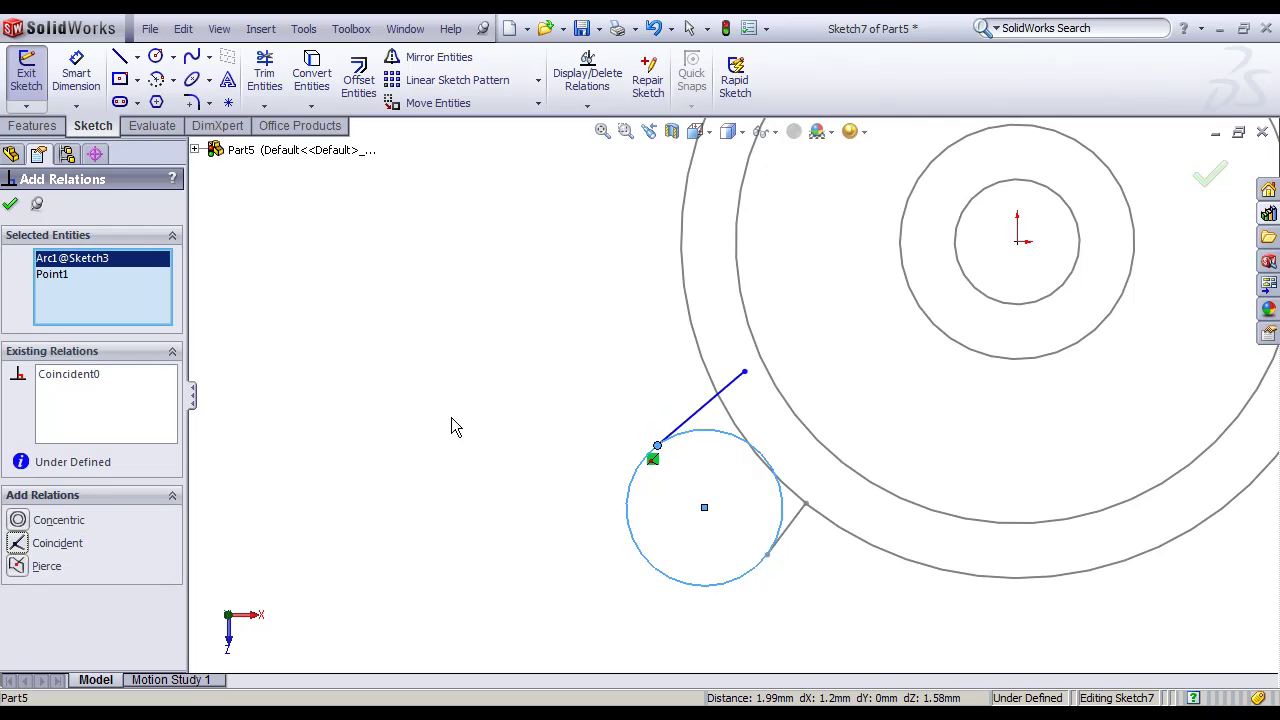
Step: Make the line tangent to the small circle with its upper end on the disc's edge
{"action": "left_click", "coordinate": [707, 412]}
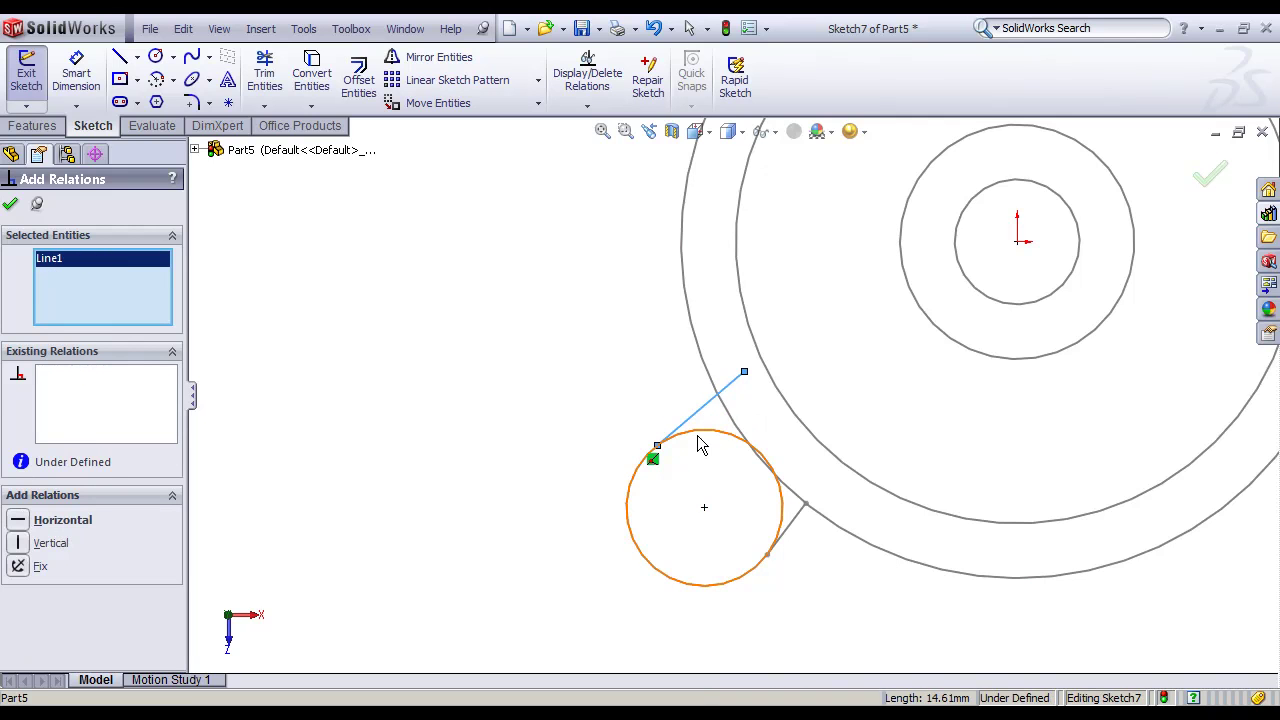
{"action": "left_click", "coordinate": [701, 444]}
{"action": "left_click", "coordinate": [49, 533]}
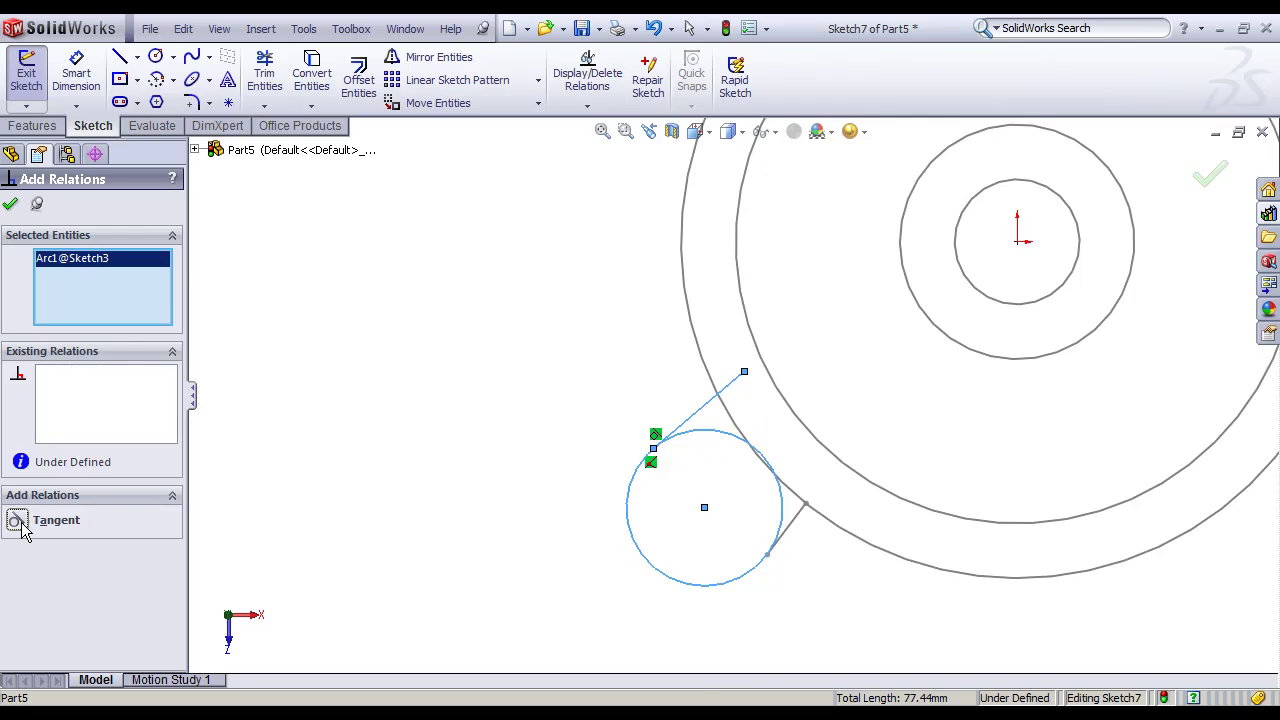
{"action": "left_click", "coordinate": [744, 372]}
{"action": "left_click", "coordinate": [716, 386]}
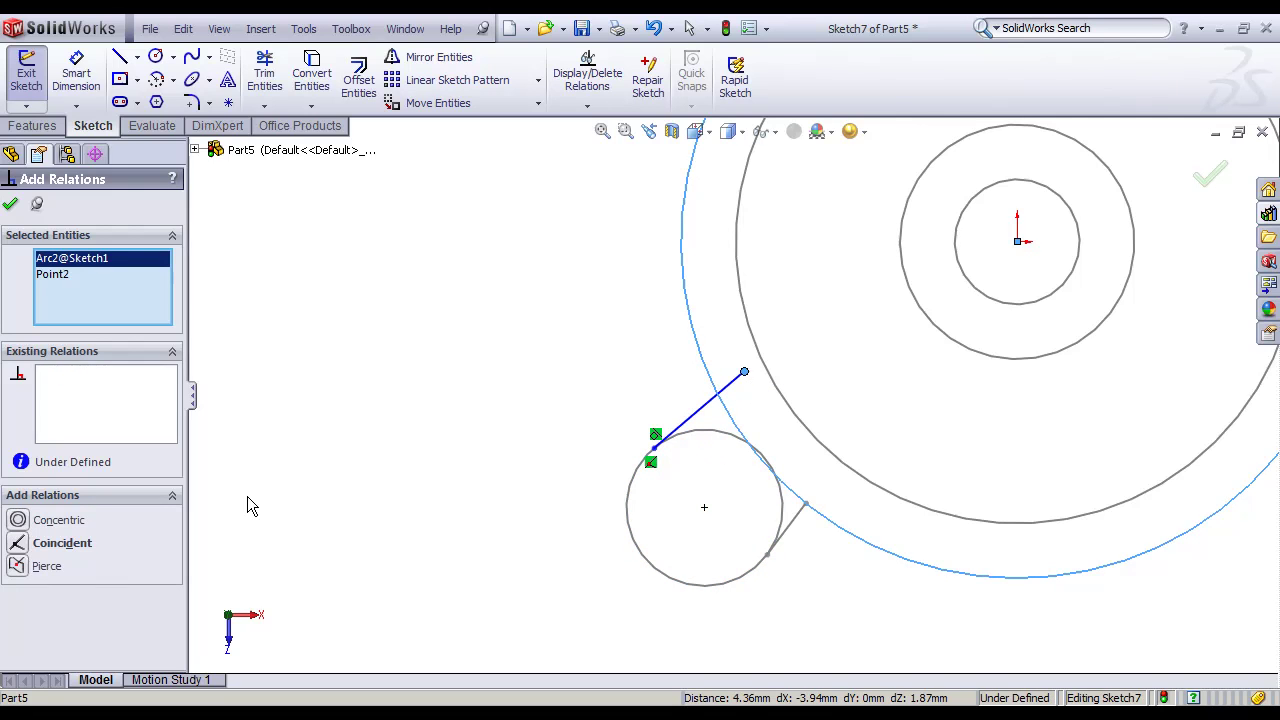
{"action": "left_click", "coordinate": [27, 552]}
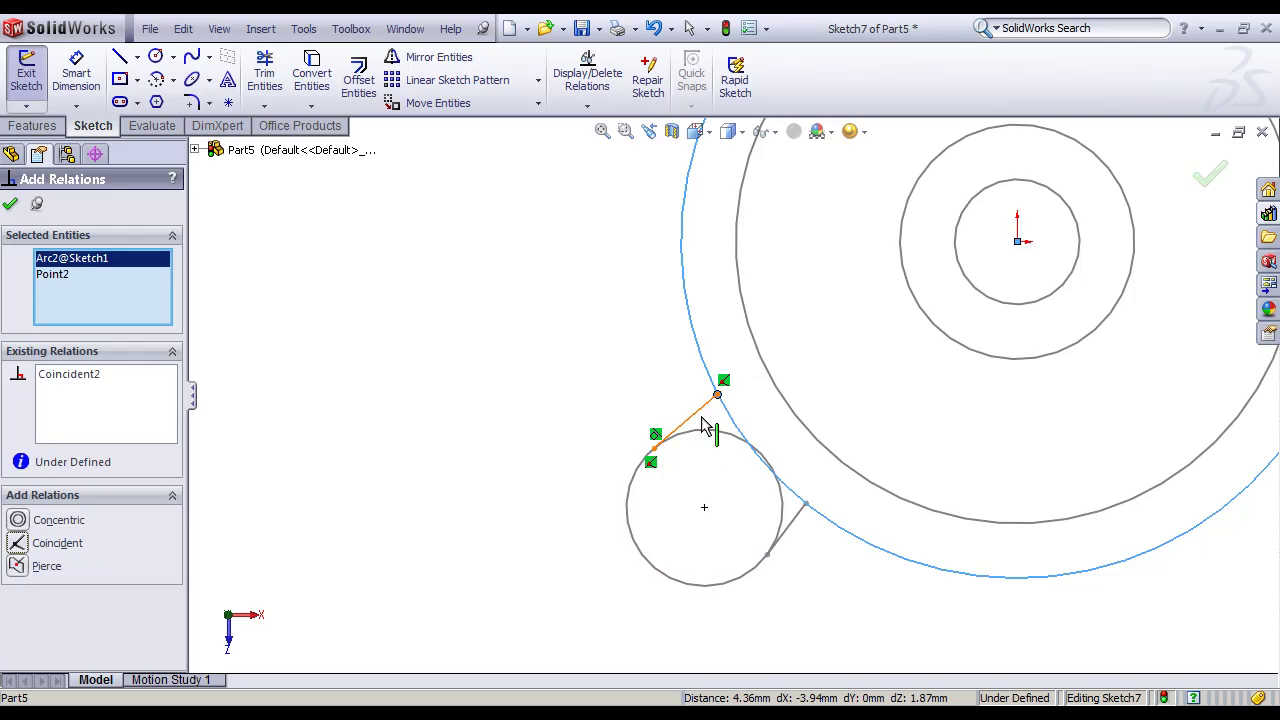
{"action": "left_click", "coordinate": [1207, 182]}
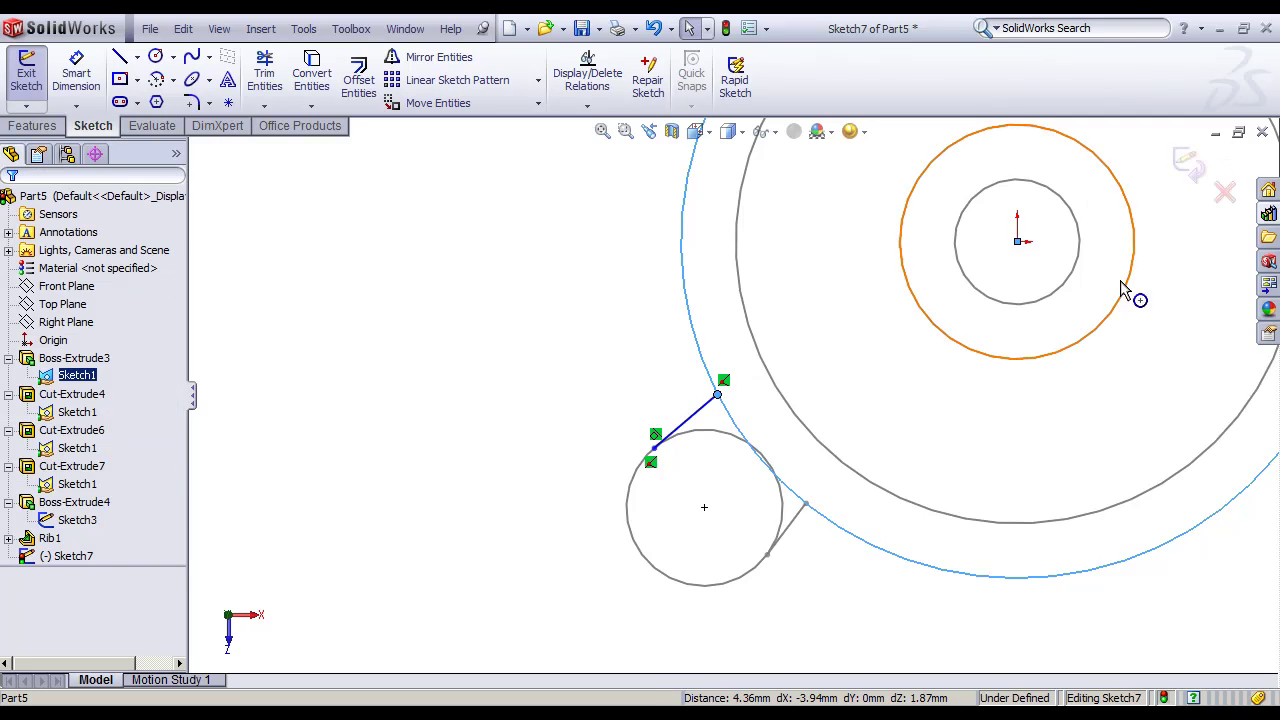
{"action": "left_click", "coordinate": [1186, 162]}
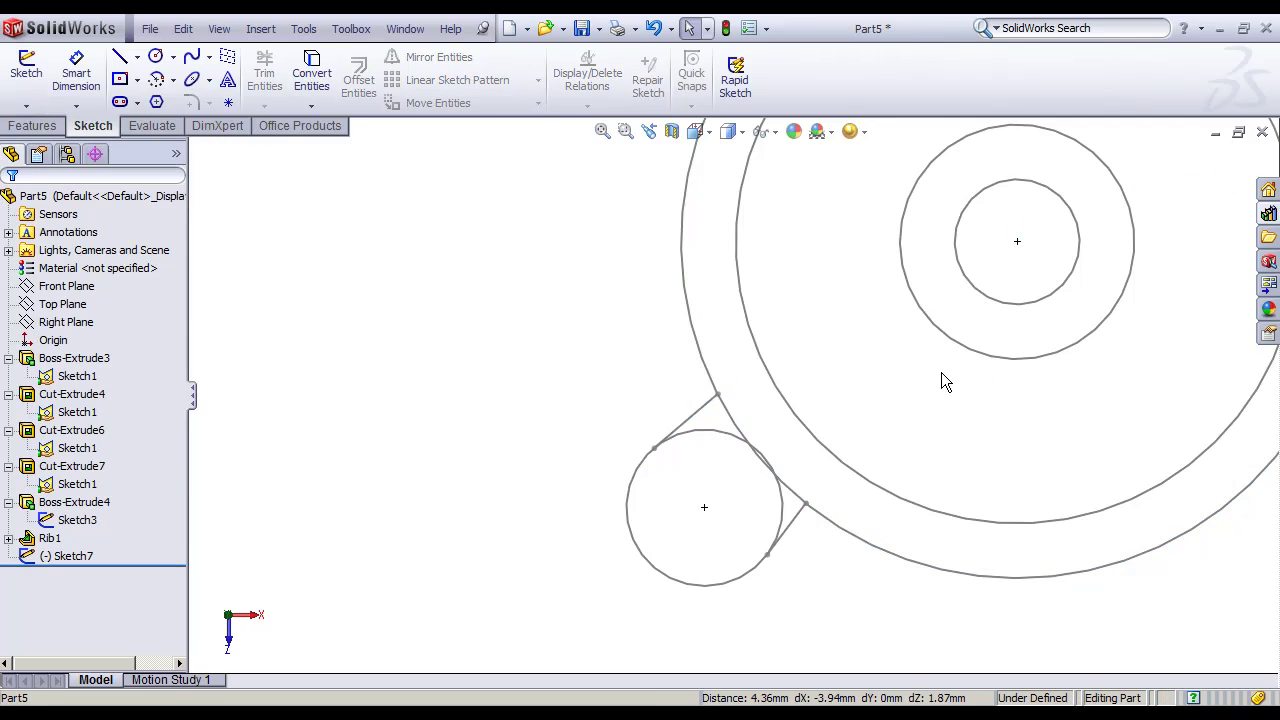
{"action": "key", "text": "ctrl+Left"}
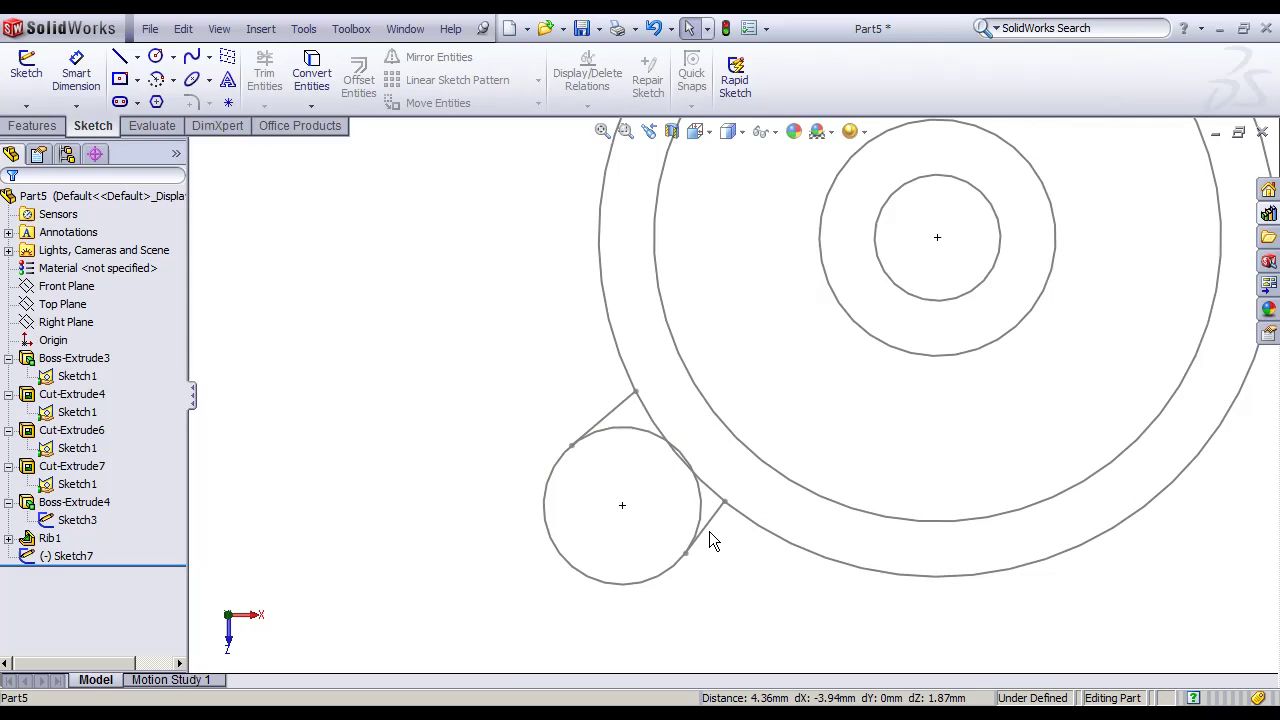
{"action": "left_click", "coordinate": [719, 530]}
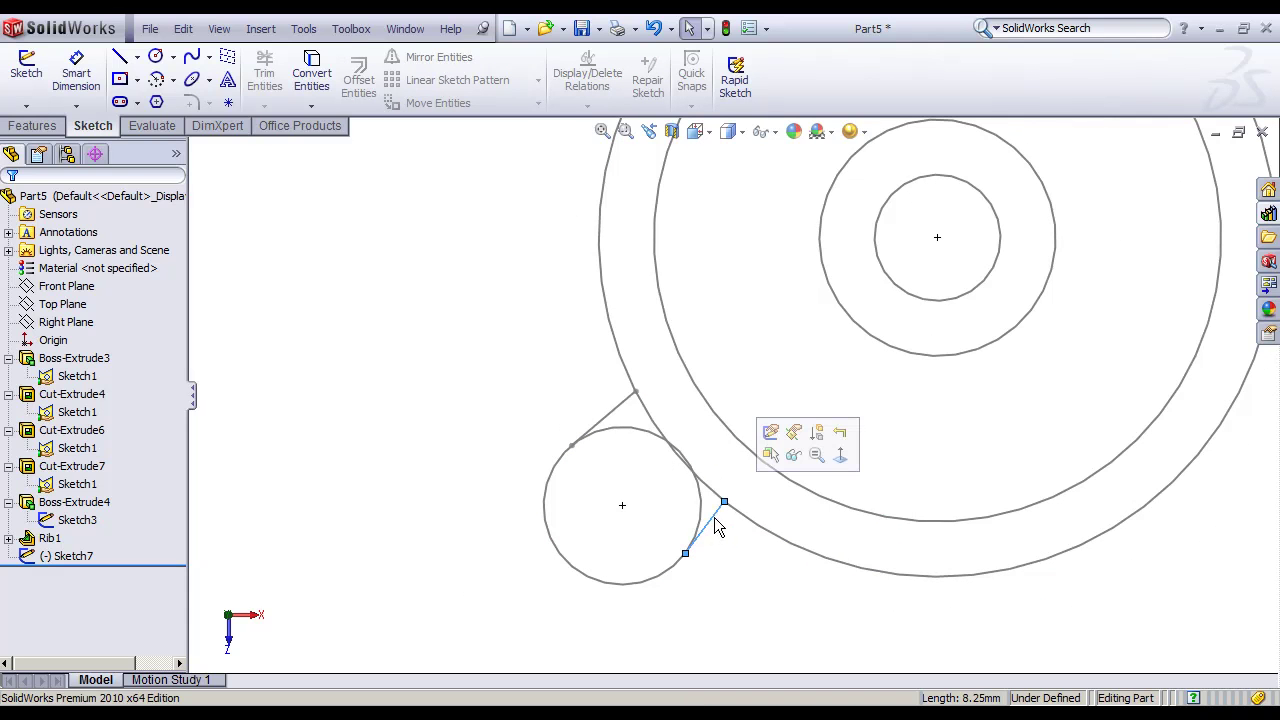
{"action": "left_click", "coordinate": [770, 432]}
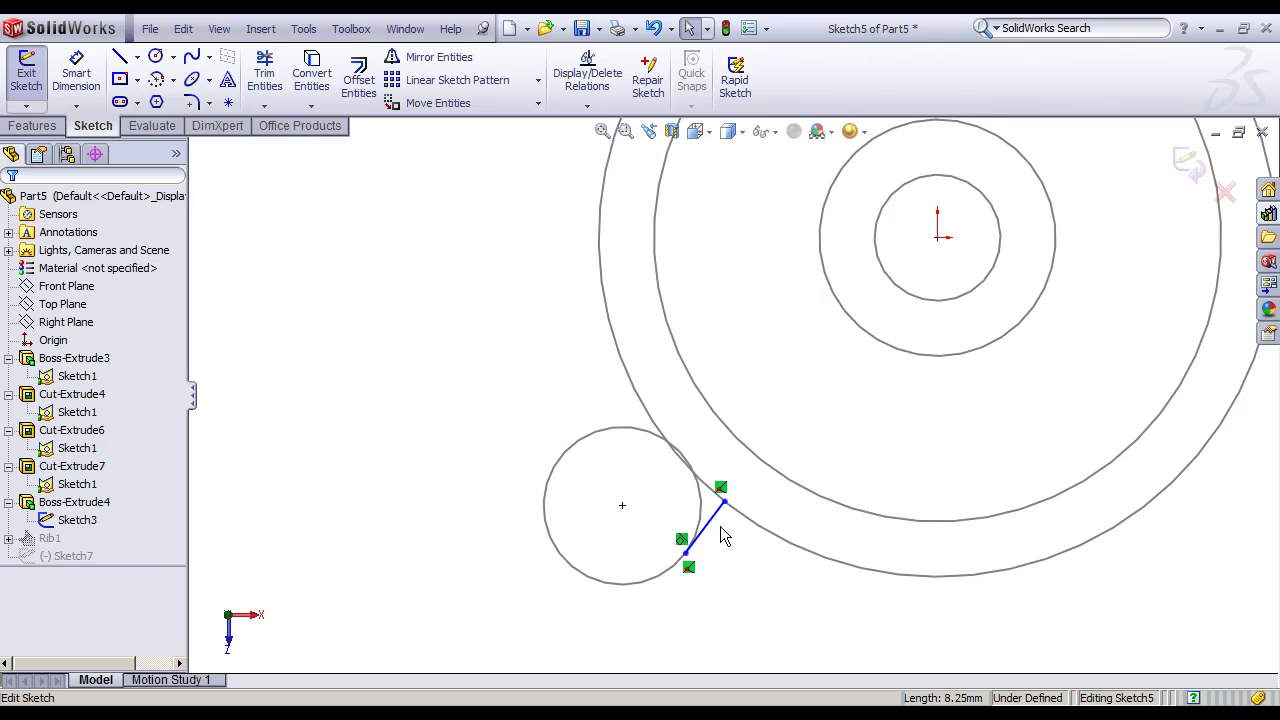
{"action": "scroll", "coordinate": [724, 536], "scroll_direction": "down", "scroll_amount": 3}
{"action": "left_click", "coordinate": [1198, 183]}
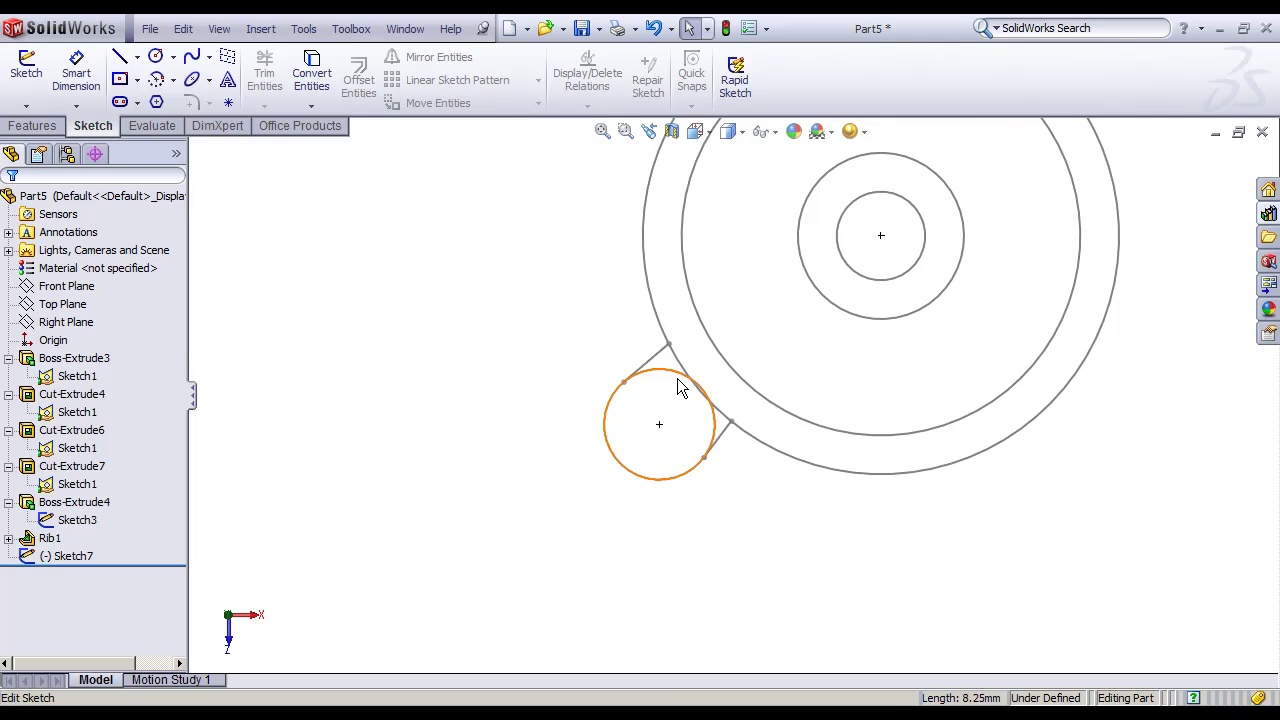
{"action": "scroll", "coordinate": [679, 387], "scroll_direction": "down", "scroll_amount": 3}
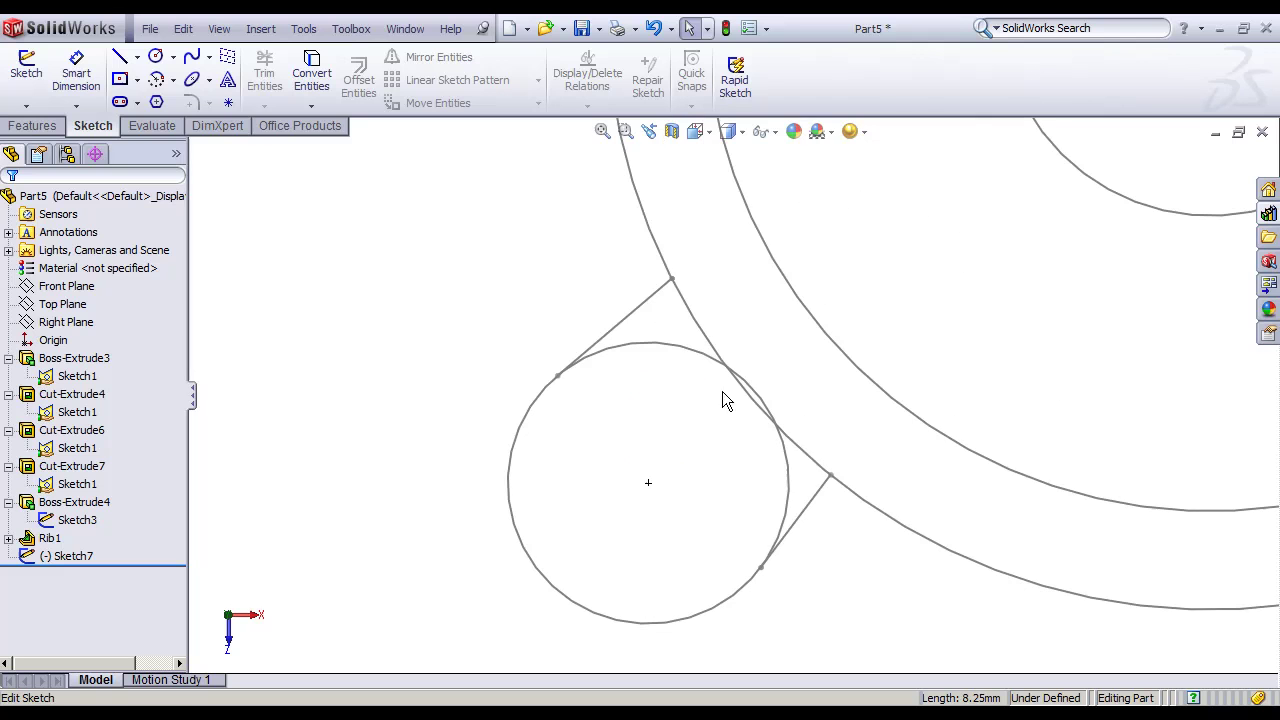
{"action": "left_click", "coordinate": [823, 492]}
{"action": "scroll", "coordinate": [824, 492], "scroll_direction": "up", "scroll_amount": 2}
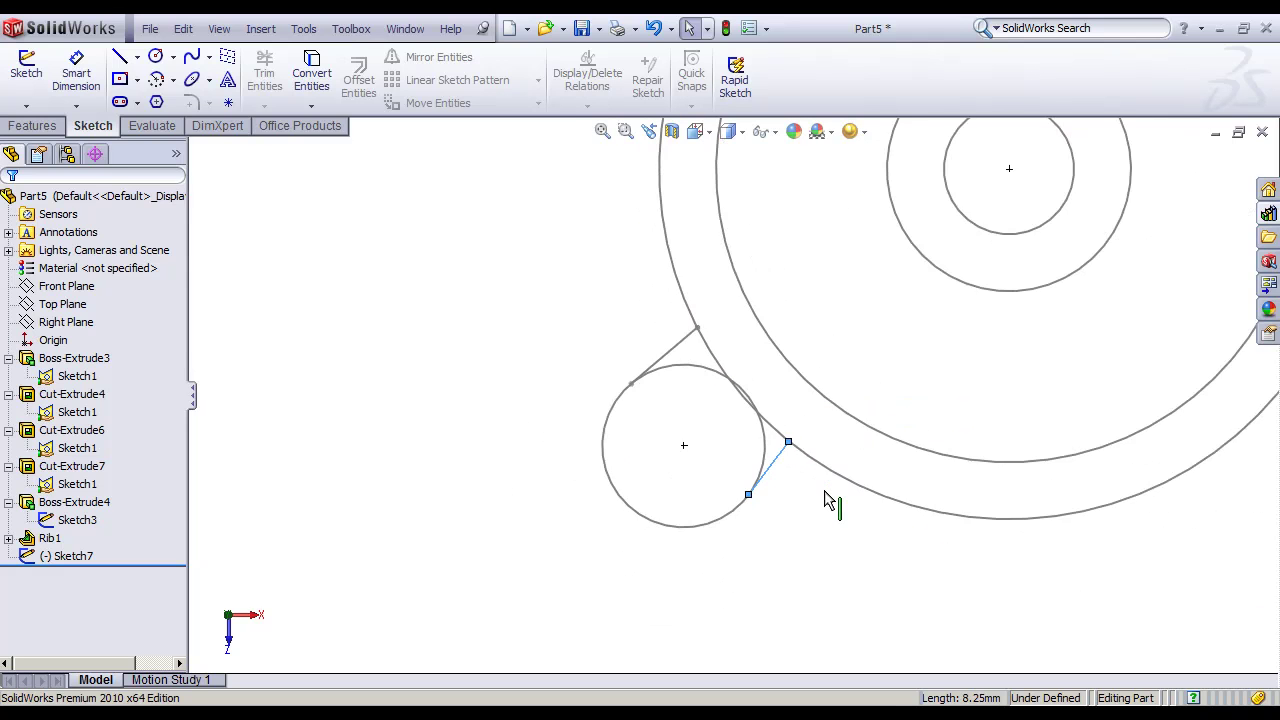
{"action": "scroll", "coordinate": [824, 492], "scroll_direction": "up", "scroll_amount": 3}
{"action": "left_click", "coordinate": [66, 556]}
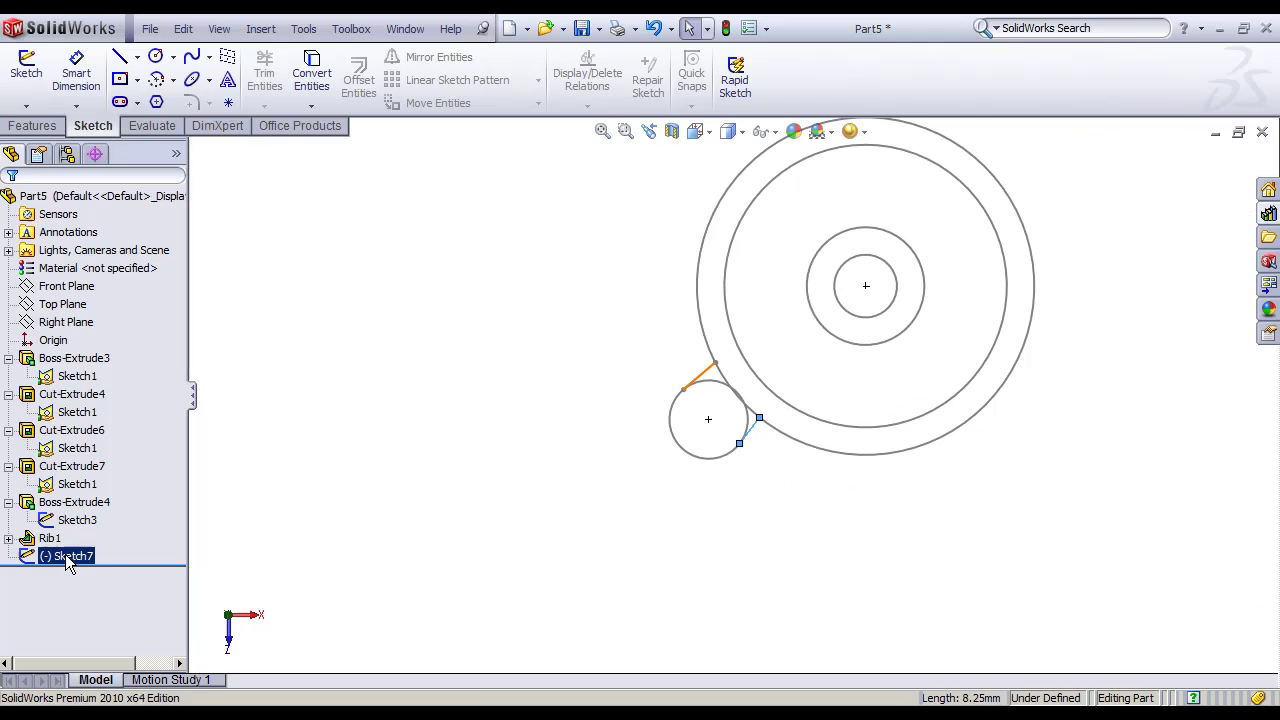
{"action": "left_click", "coordinate": [74, 501]}
{"action": "left_click", "coordinate": [103, 444]}
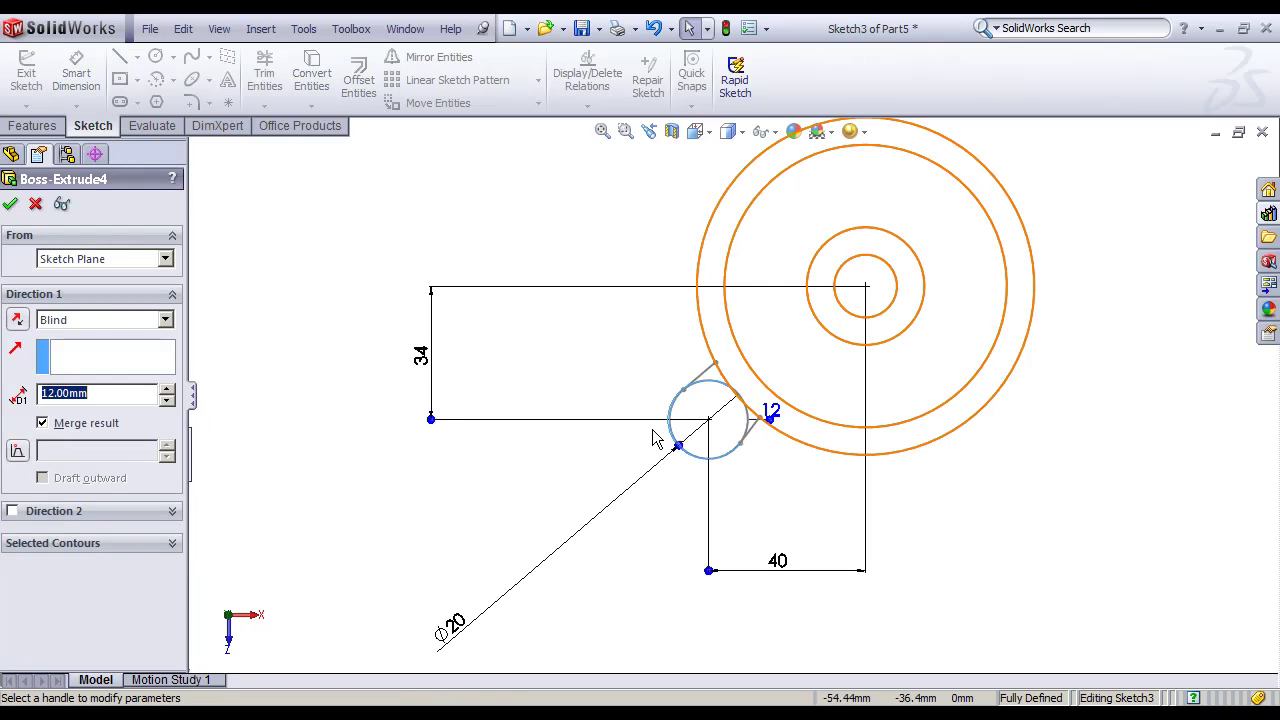
{"action": "left_click", "coordinate": [35, 205]}
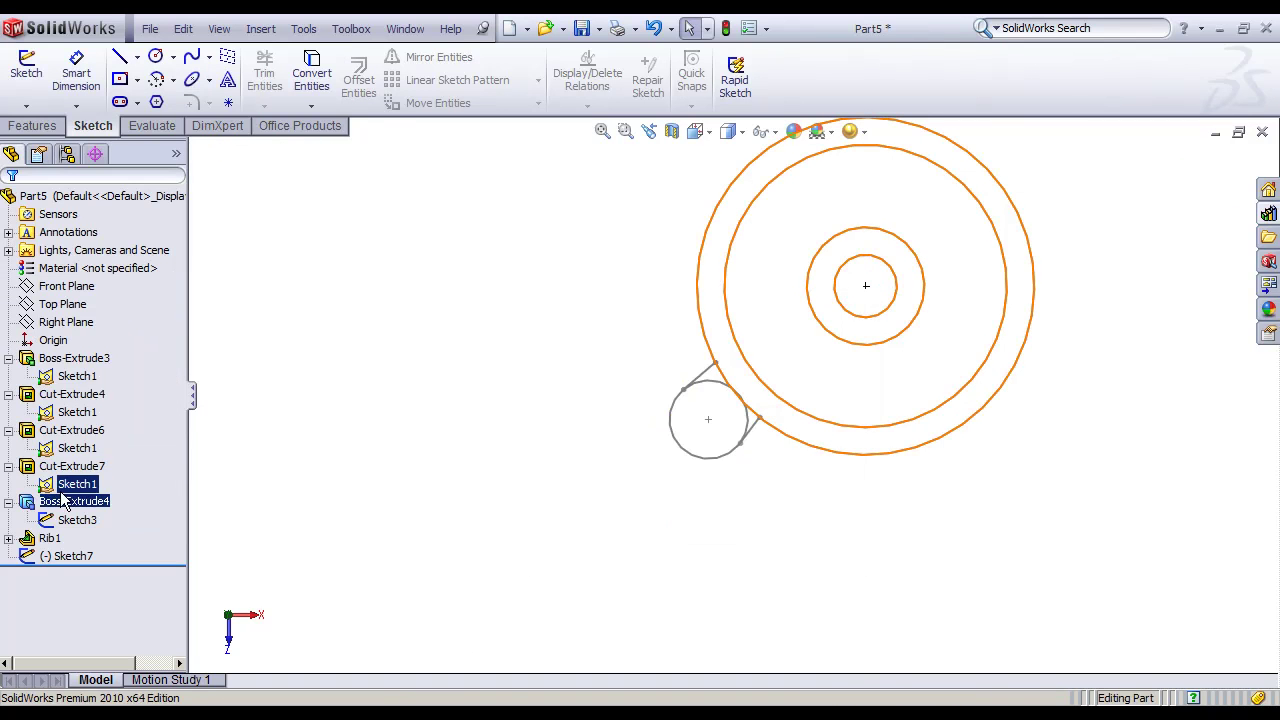
{"action": "left_click", "coordinate": [74, 501]}
Step: Show the hidden solid body and switch to the Top view
{"action": "left_click", "coordinate": [82, 470]}
{"action": "middle_click_drag", "start_coordinate": [997, 425], "coordinate": [1009, 430]}
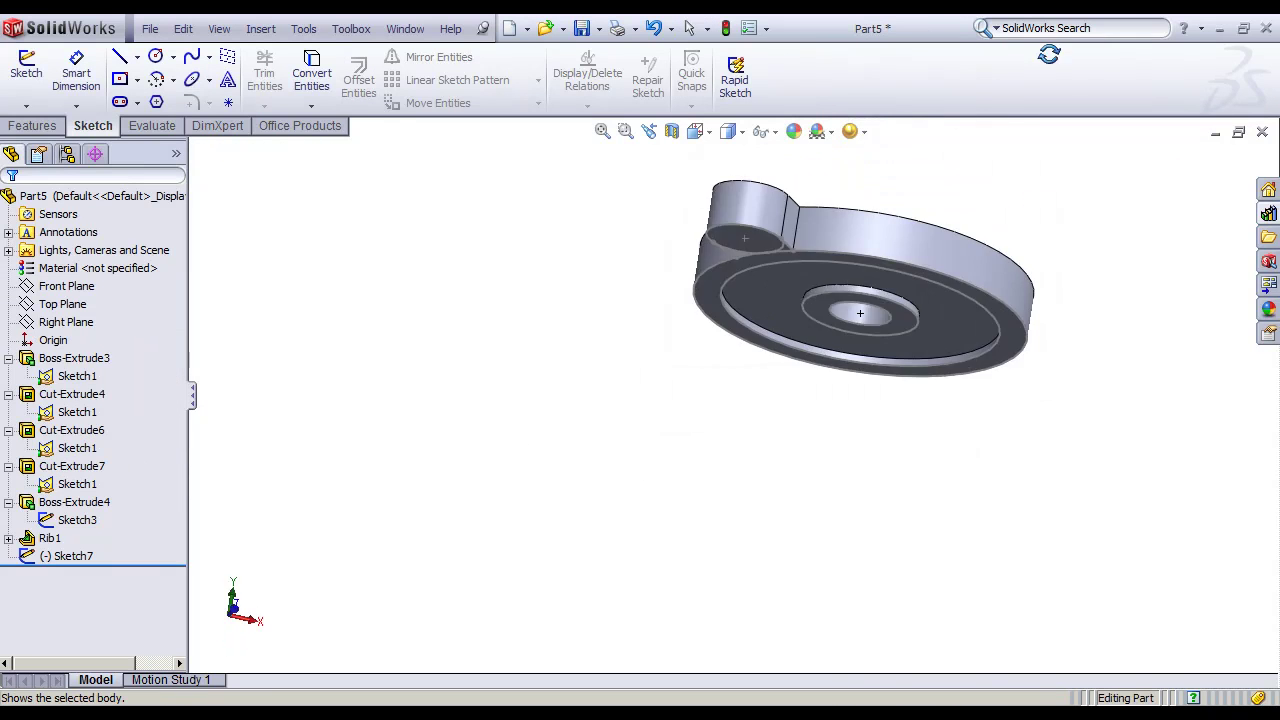
{"action": "scroll", "coordinate": [829, 251], "scroll_direction": "down", "scroll_amount": 2}
{"action": "mouse_move", "coordinate": [829, 251]}
{"action": "middle_mouse_down"}
{"action": "mouse_move", "coordinate": [717, 289]}
{"action": "mouse_move", "coordinate": [718, 390]}
{"action": "mouse_move", "coordinate": [709, 354]}
{"action": "mouse_move", "coordinate": [723, 414]}
{"action": "middle_mouse_up"}
{"action": "scroll", "coordinate": [731, 274], "scroll_direction": "down", "scroll_amount": 2}
{"action": "scroll", "coordinate": [731, 274], "scroll_direction": "up", "scroll_amount": 3}
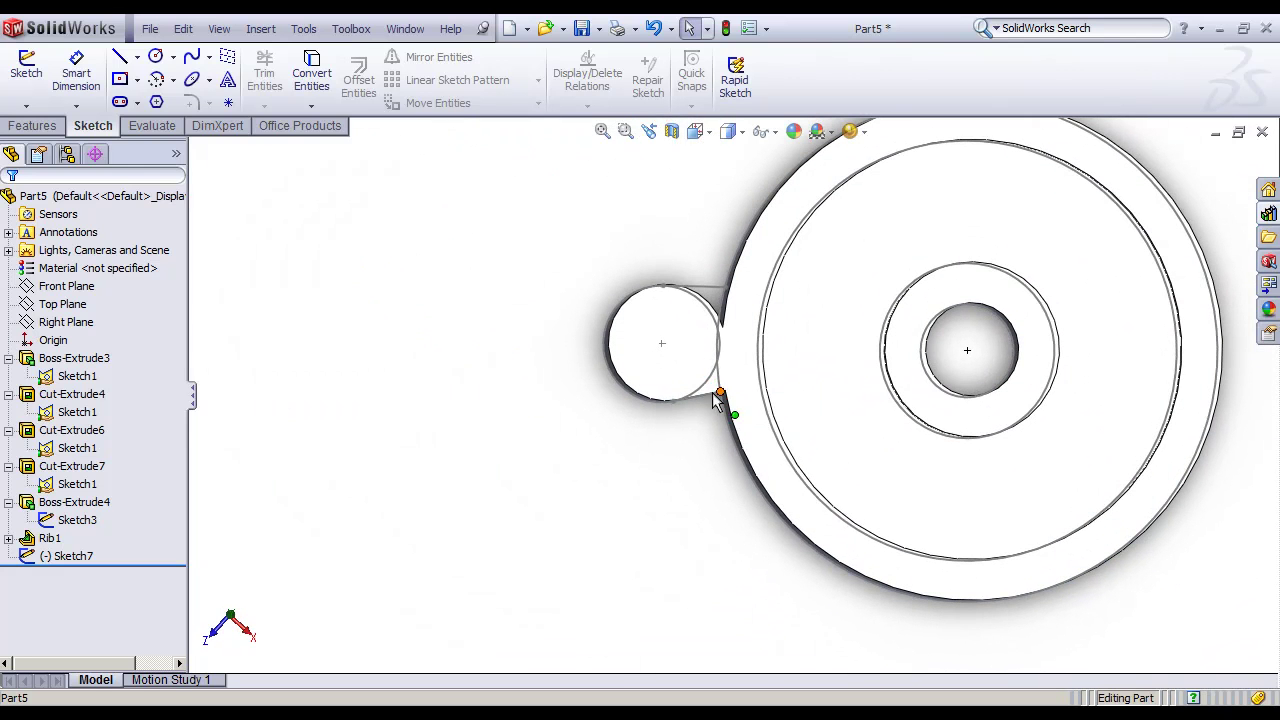
{"action": "key", "text": "space"}
{"action": "left_click", "coordinate": [780, 474]}
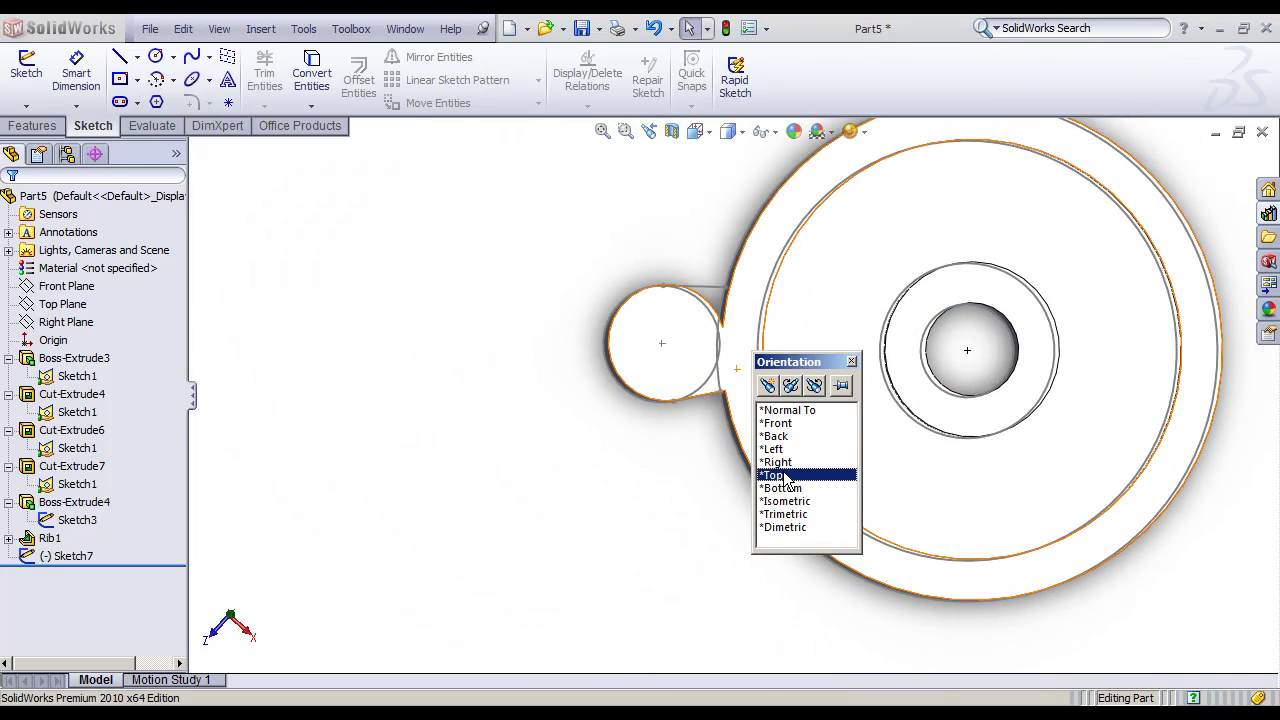
Step: Create Rib2, a 12 mm one-sided rib from the upper tangent line
{"action": "left_click", "coordinate": [545, 461]}
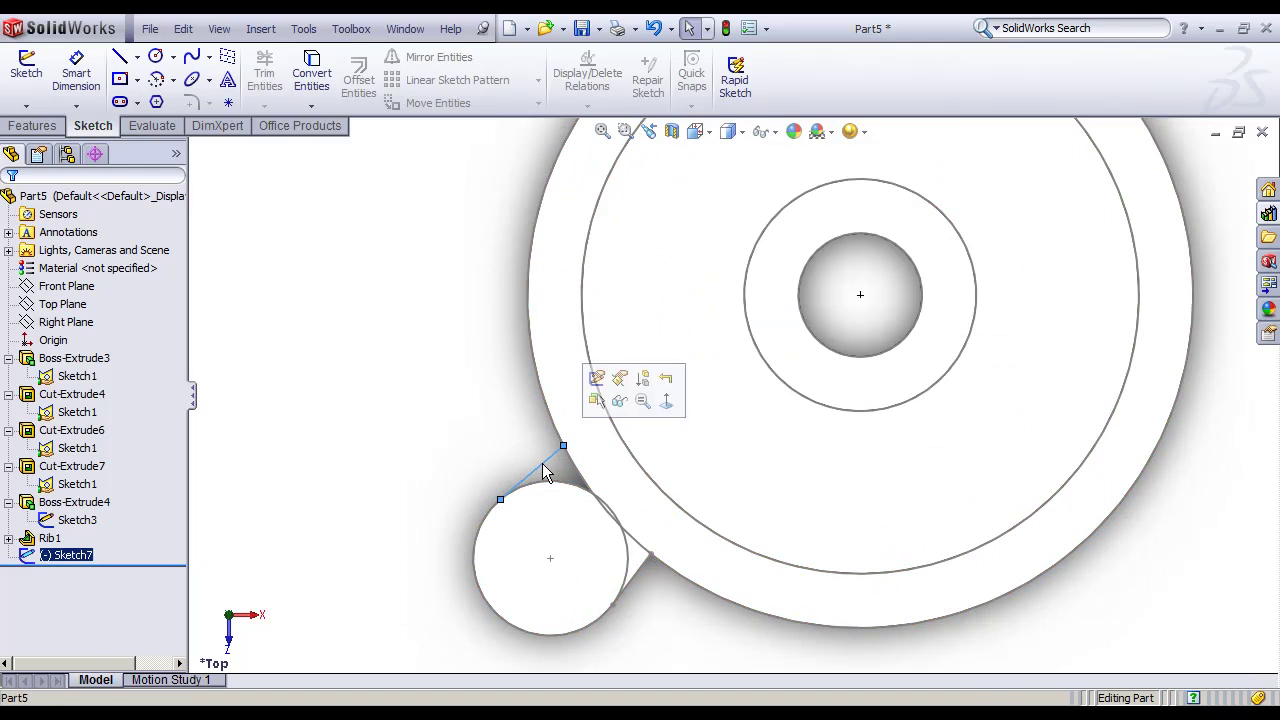
{"action": "left_click", "coordinate": [32, 125]}
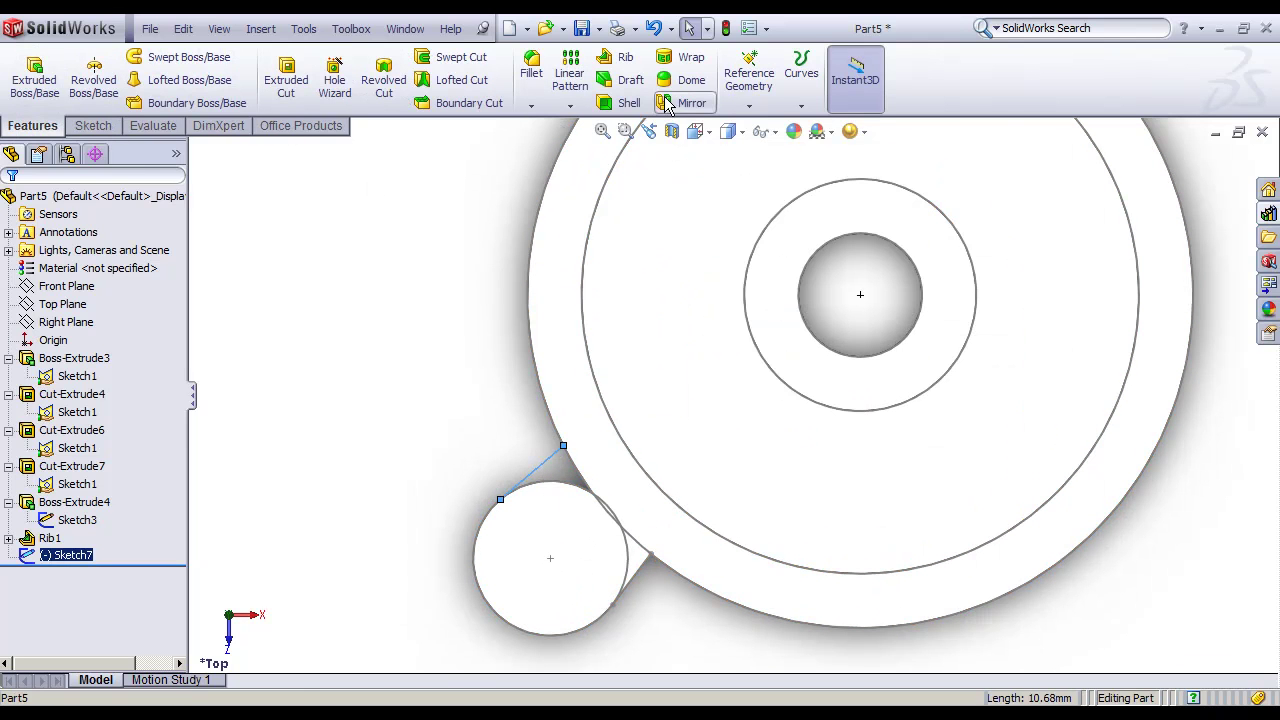
{"action": "left_click", "coordinate": [620, 57]}
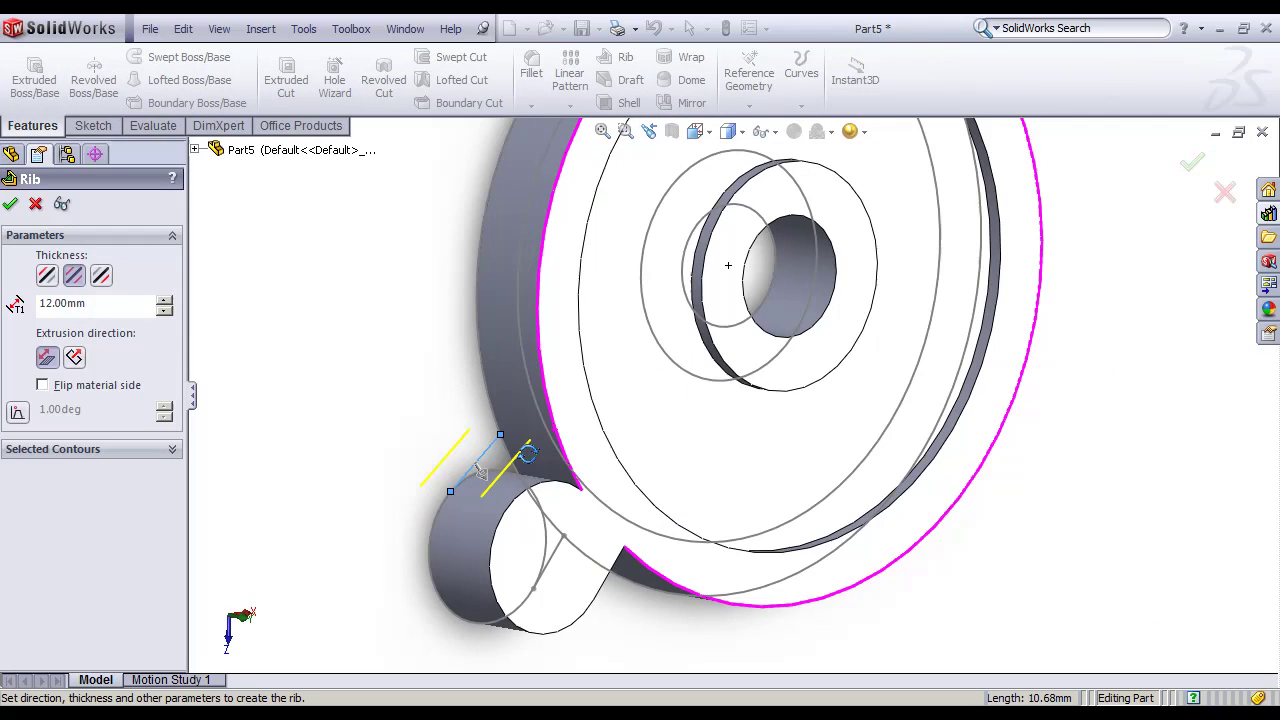
{"action": "left_click", "coordinate": [54, 278]}
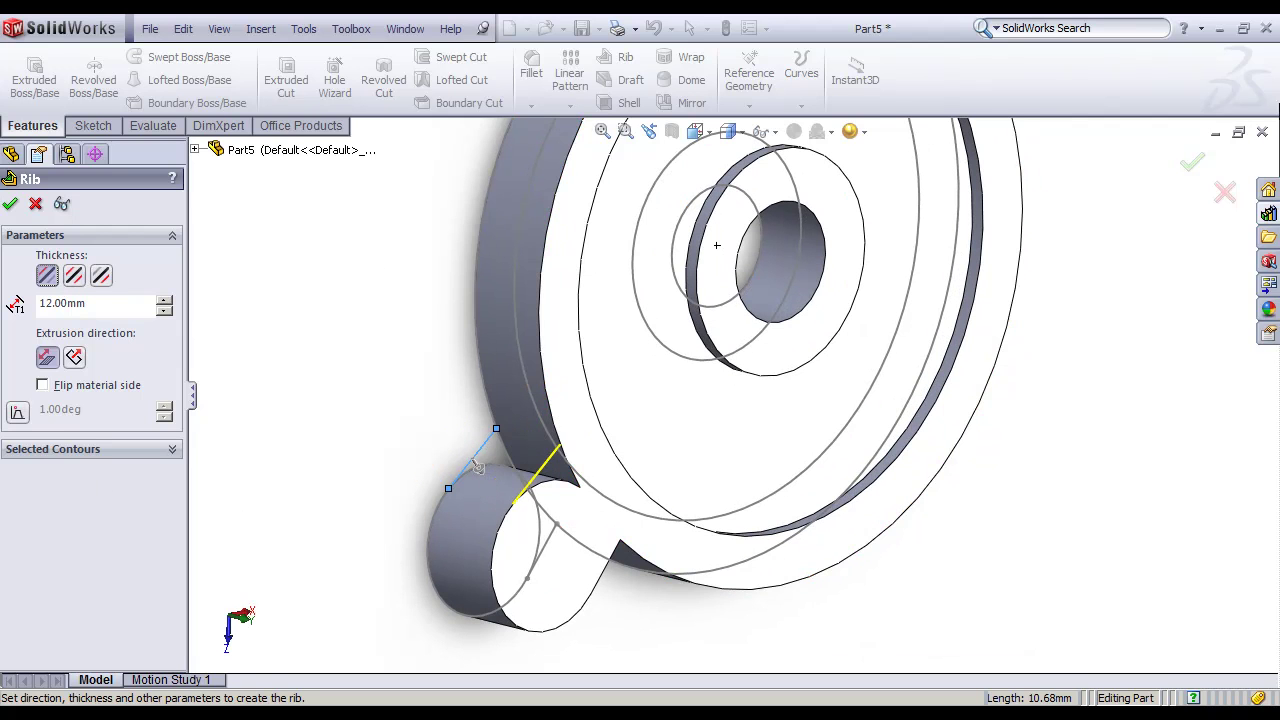
{"action": "left_click", "coordinate": [1196, 166]}
{"action": "key", "text": "space"}
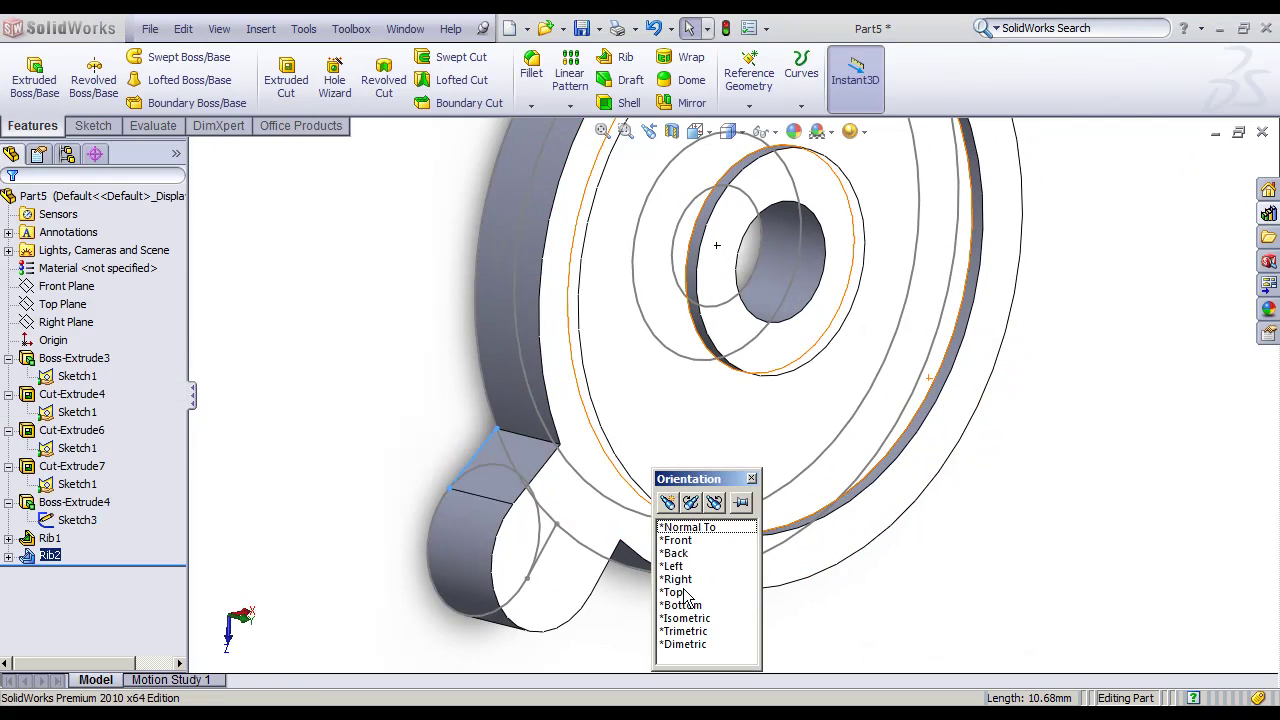
{"action": "left_click", "coordinate": [689, 594]}
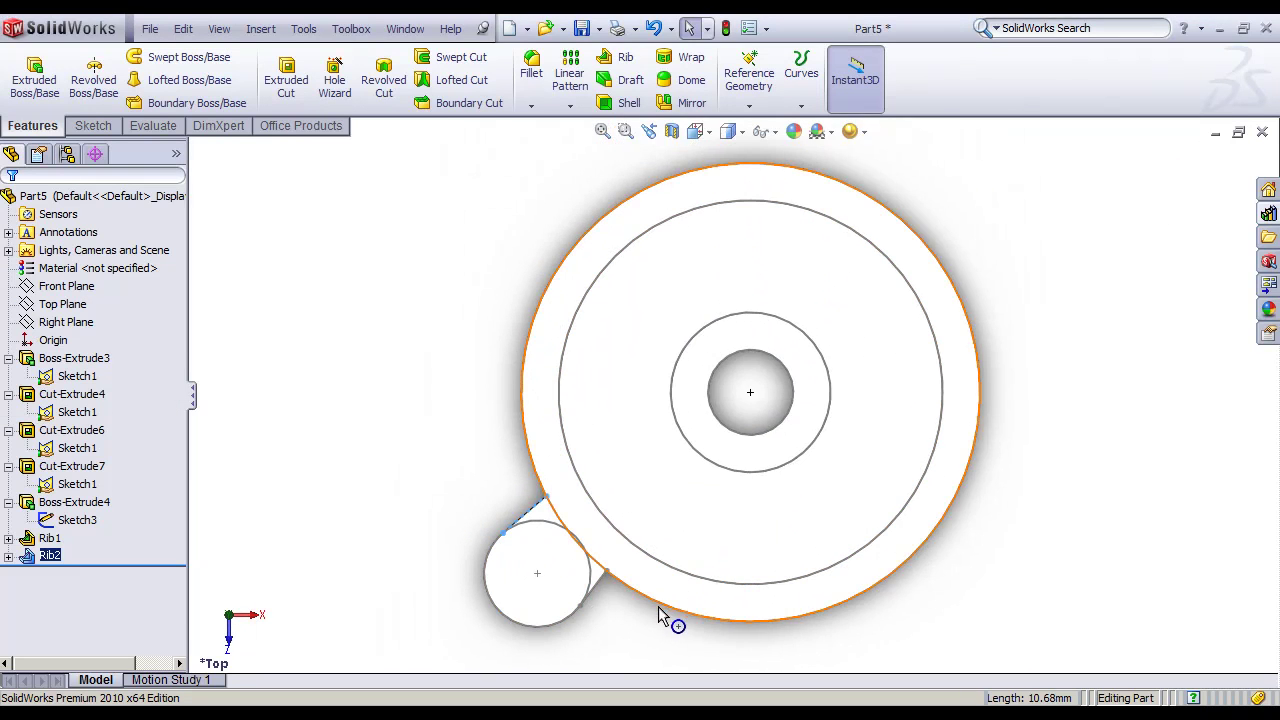
Step: Open Sketch5 of the first rib for editing and review its existing relations
{"action": "scroll", "coordinate": [608, 628], "scroll_direction": "down", "scroll_amount": 3}
{"action": "scroll", "coordinate": [607, 643], "scroll_direction": "down", "scroll_amount": 2}
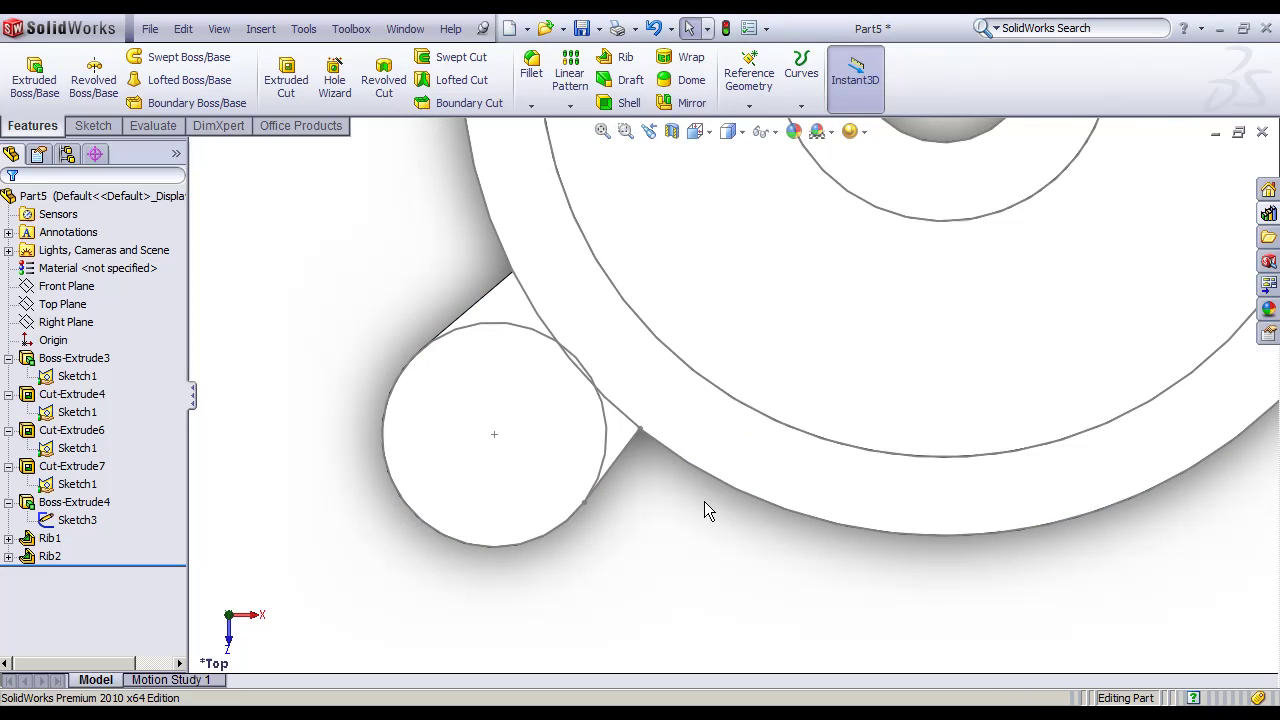
{"action": "left_click", "coordinate": [631, 446]}
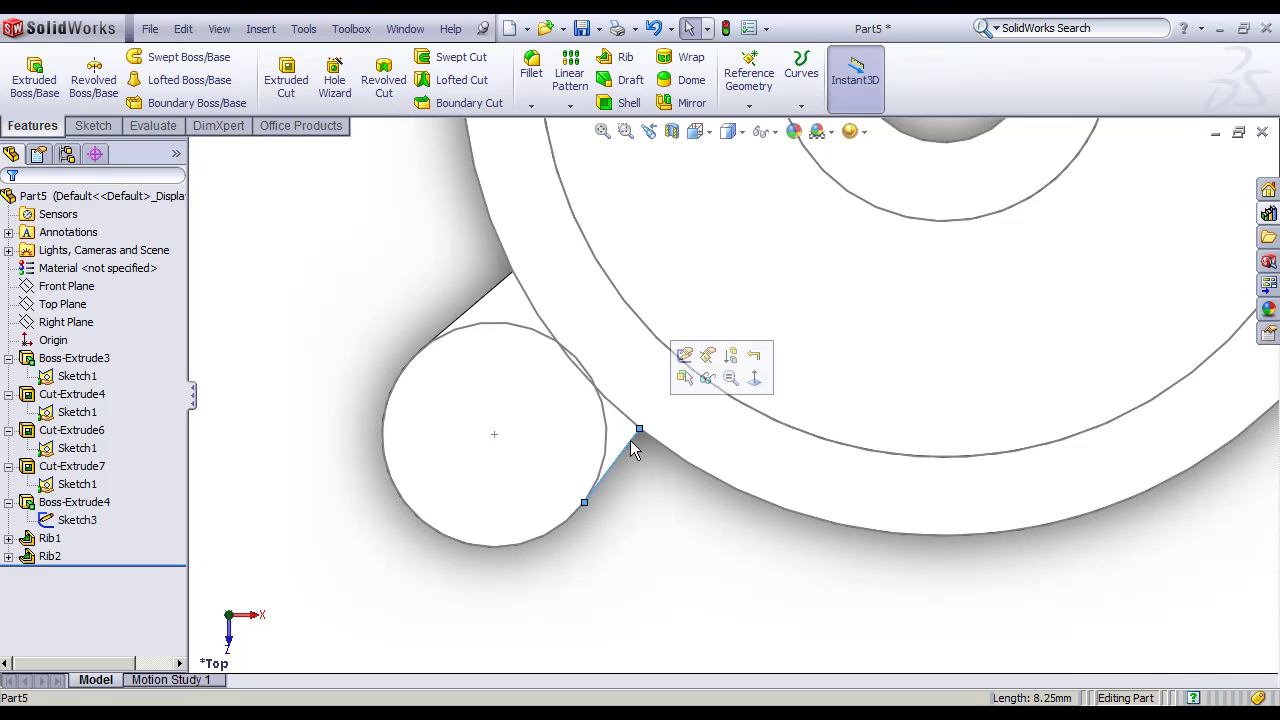
{"action": "left_click", "coordinate": [685, 355]}
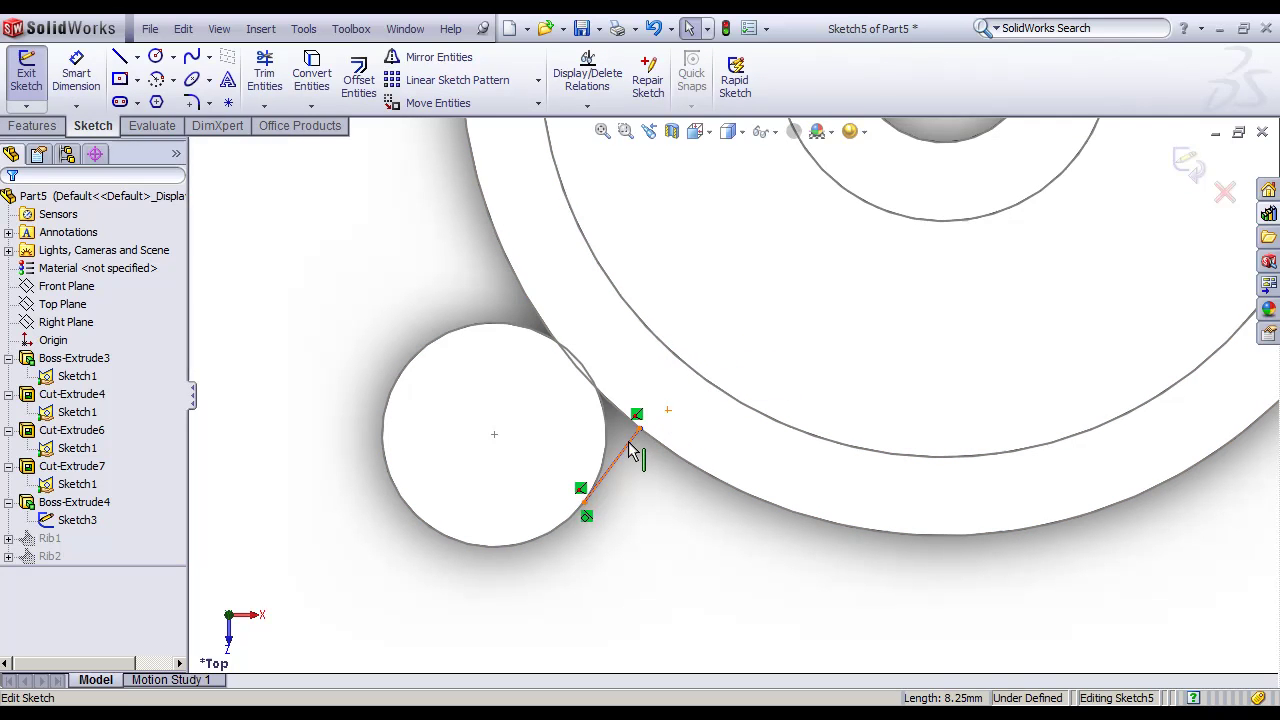
{"action": "left_click", "coordinate": [625, 462]}
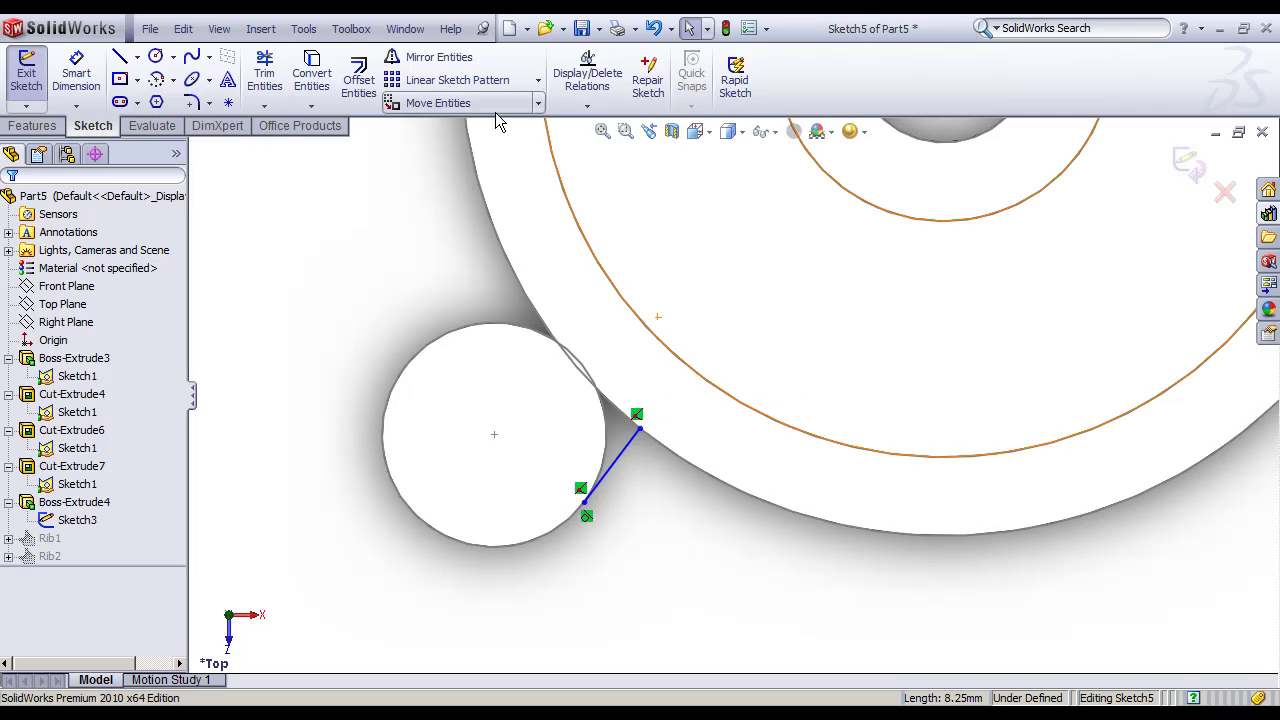
{"action": "left_click", "coordinate": [591, 108]}
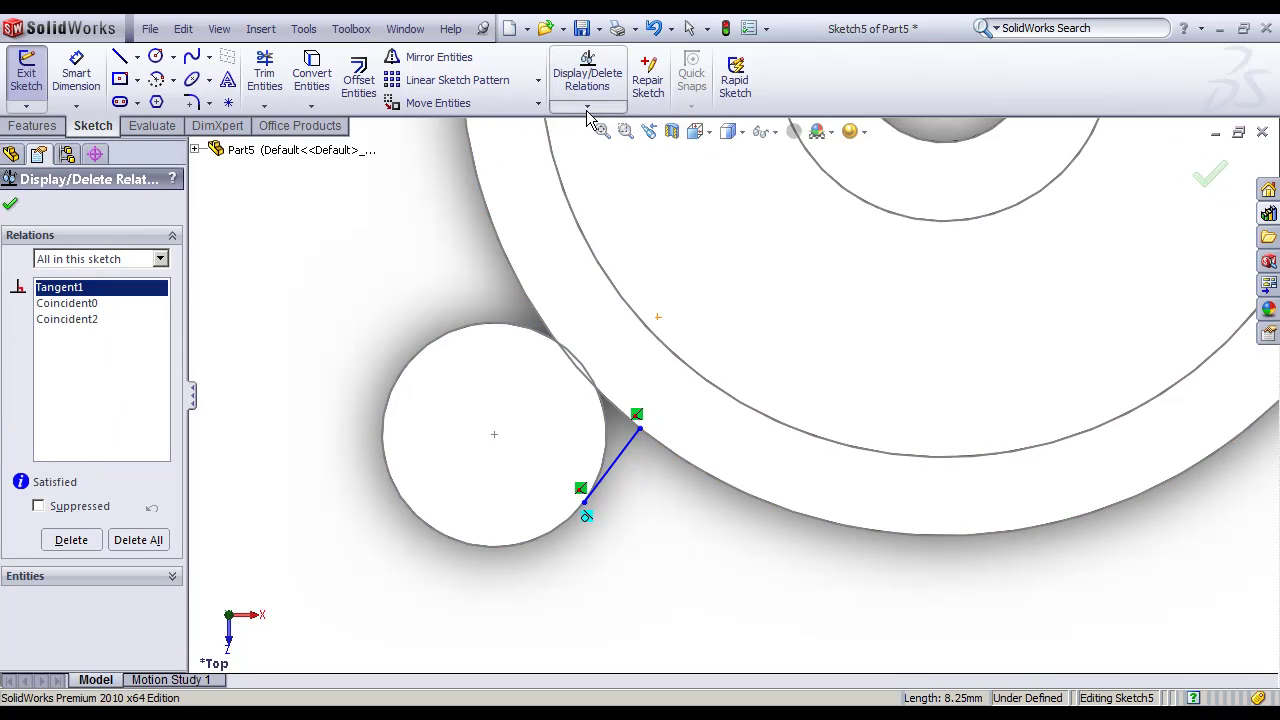
{"action": "left_click", "coordinate": [588, 106]}
Step: Pierce the rib line's outer endpoint onto the disc's outer edge, then relate the line to the small circle
{"action": "left_click", "coordinate": [605, 150]}
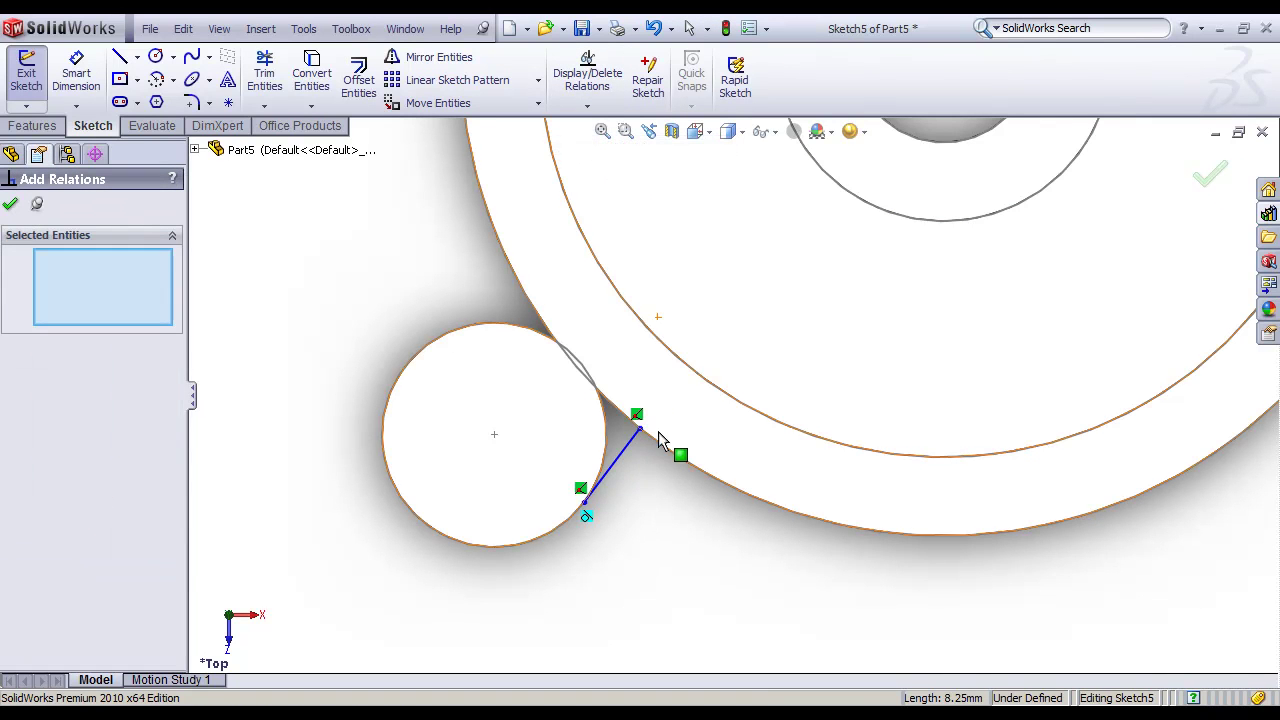
{"action": "left_click", "coordinate": [639, 429]}
{"action": "left_click", "coordinate": [663, 448]}
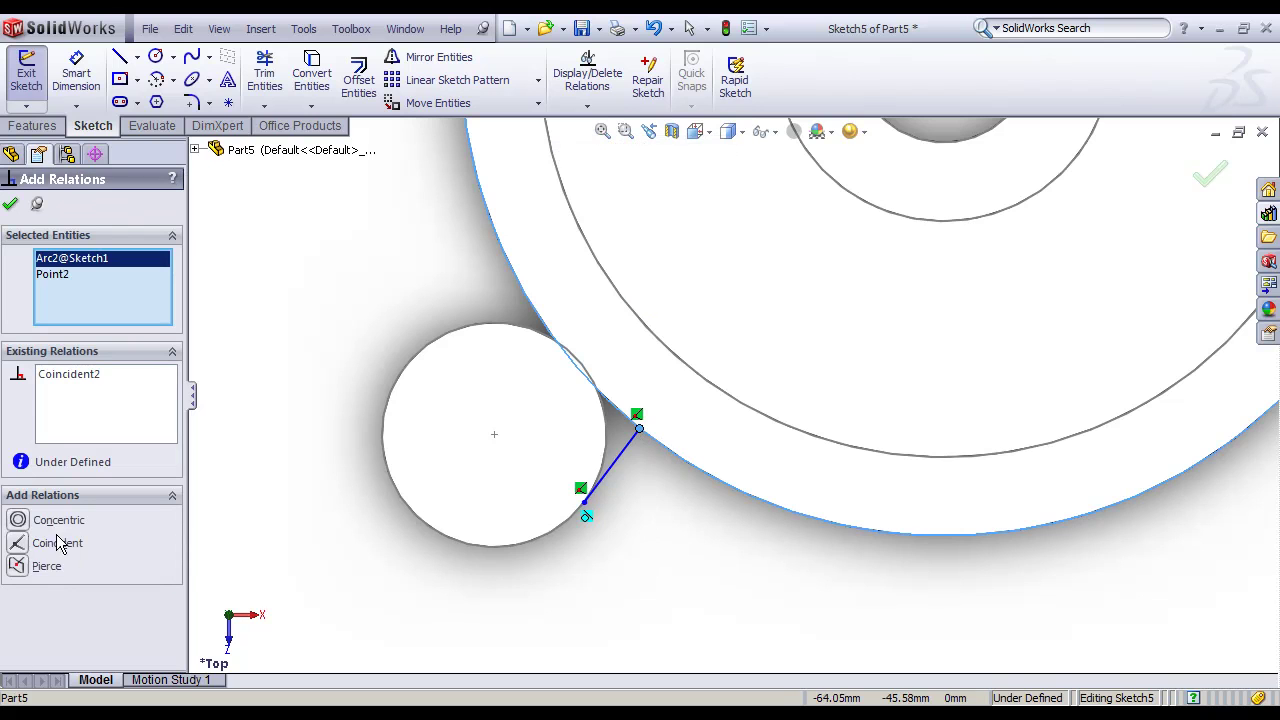
{"action": "left_click", "coordinate": [17, 566]}
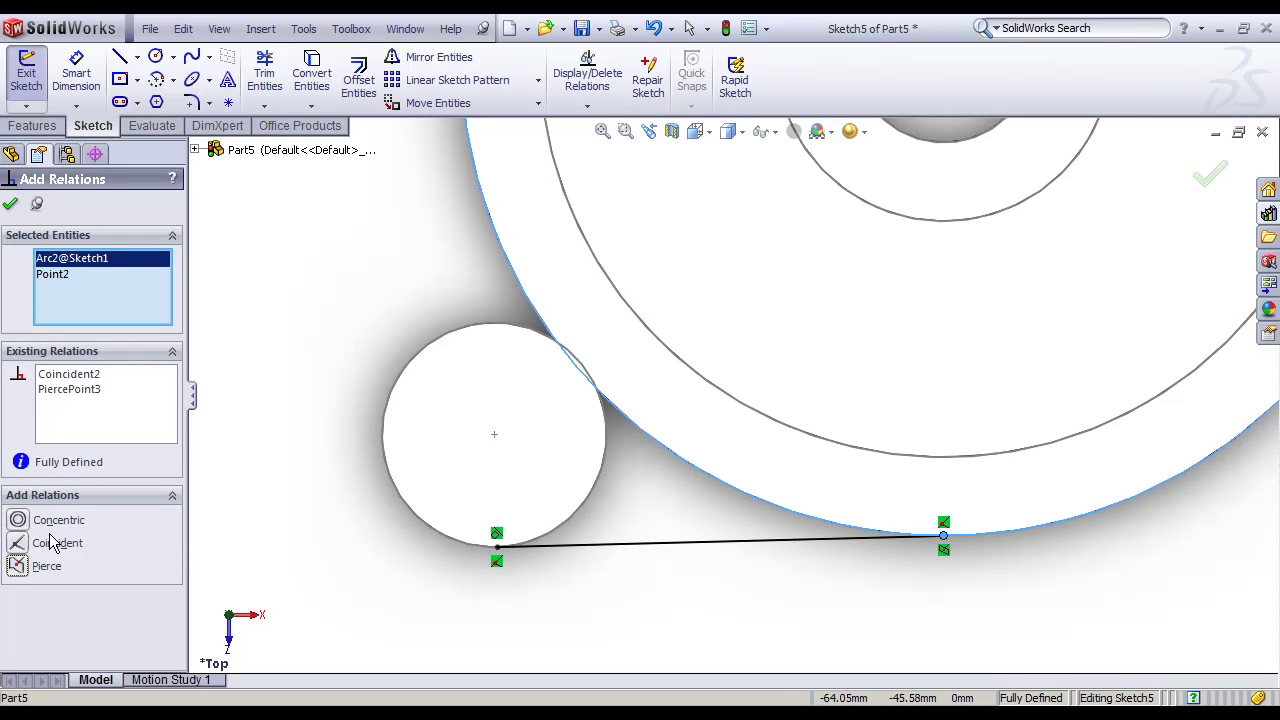
{"action": "left_click", "coordinate": [777, 543]}
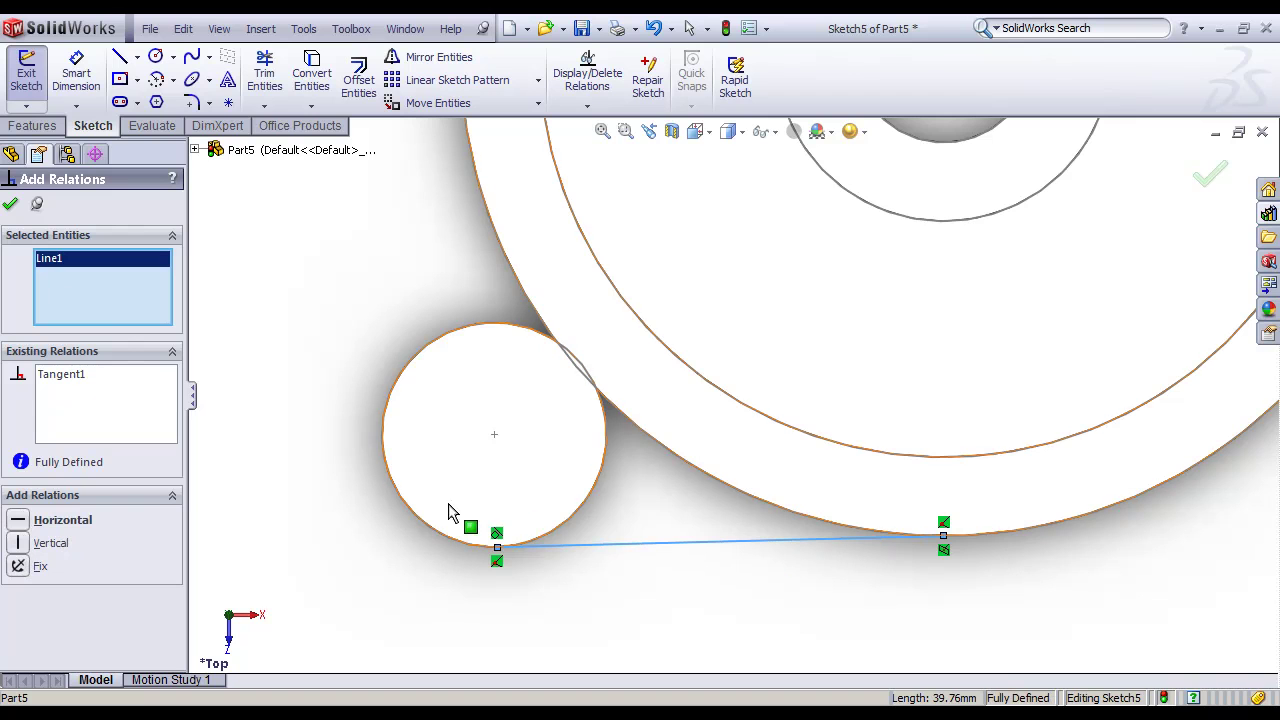
{"action": "left_click", "coordinate": [584, 513]}
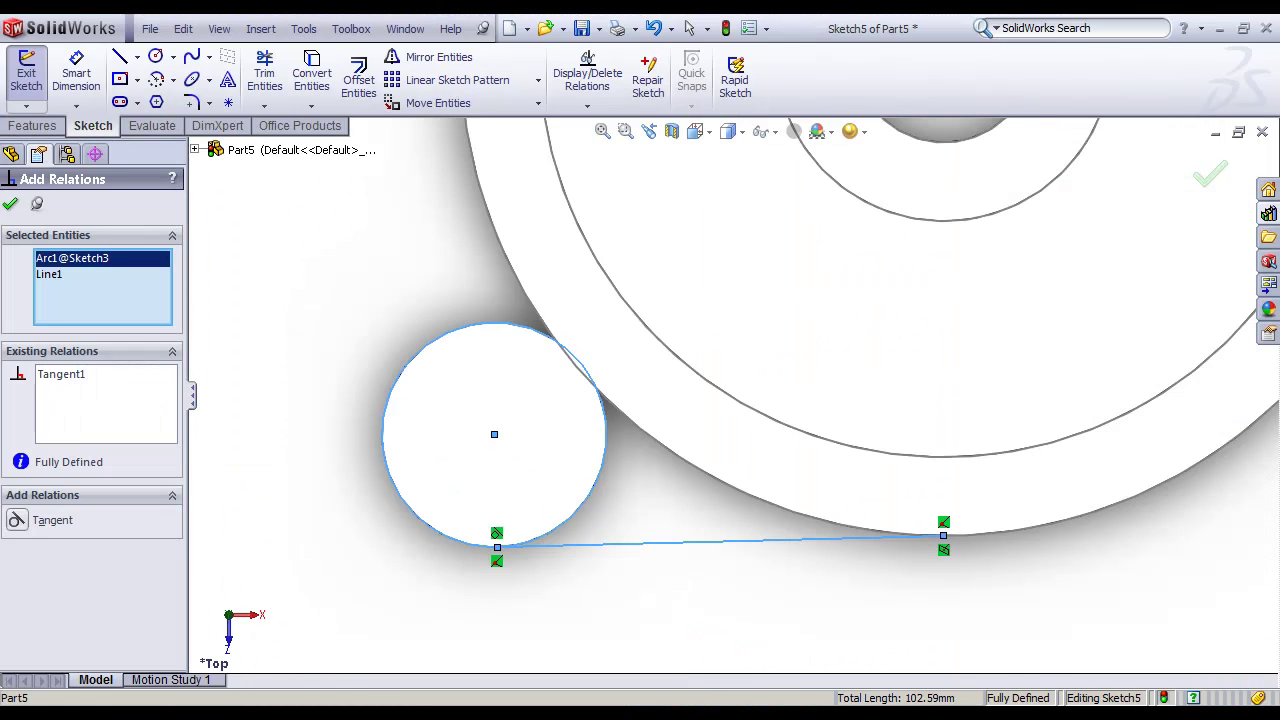
Step: Select the short line's endpoint and the disc's outer edge for a Coincident relation
{"action": "scroll", "coordinate": [636, 433], "scroll_direction": "up", "scroll_amount": 2}
{"action": "scroll", "coordinate": [645, 435], "scroll_direction": "up", "scroll_amount": 1}
{"action": "scroll", "coordinate": [642, 425], "scroll_direction": "up", "scroll_amount": 1}
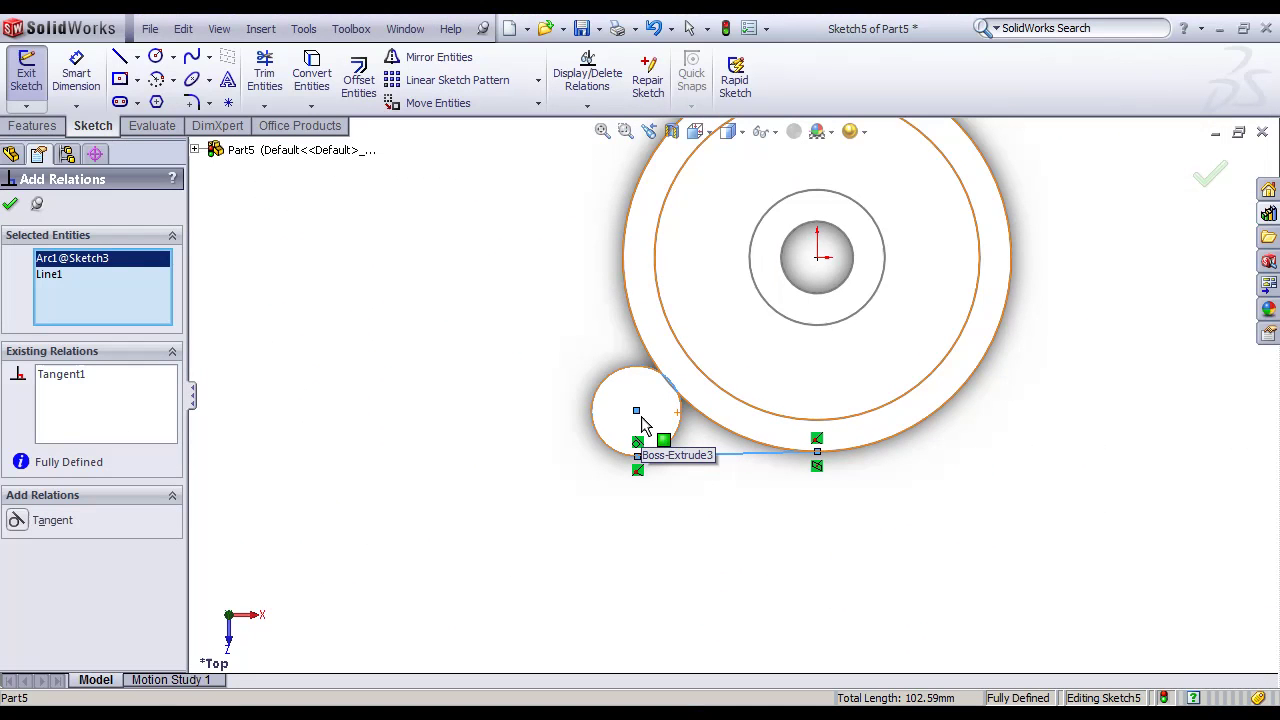
{"action": "scroll", "coordinate": [642, 410], "scroll_direction": "down", "scroll_amount": 2}
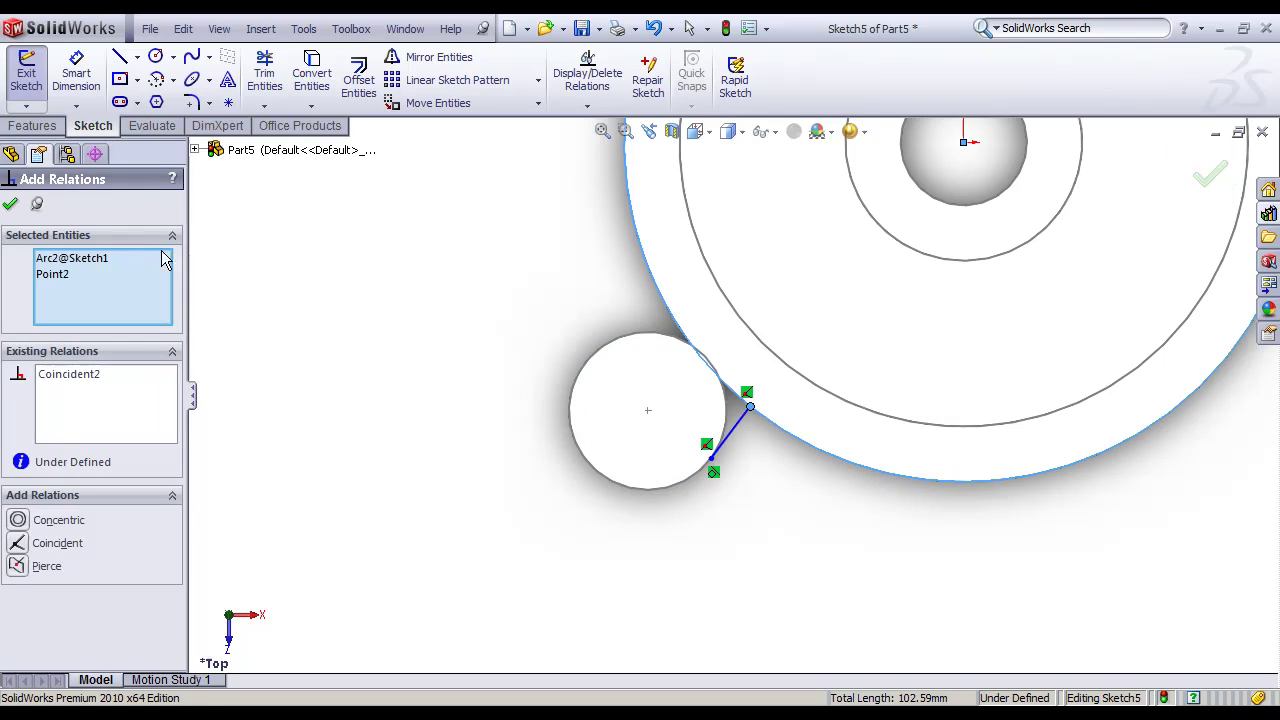
{"action": "scroll", "coordinate": [632, 318], "scroll_direction": "down", "scroll_amount": 2}
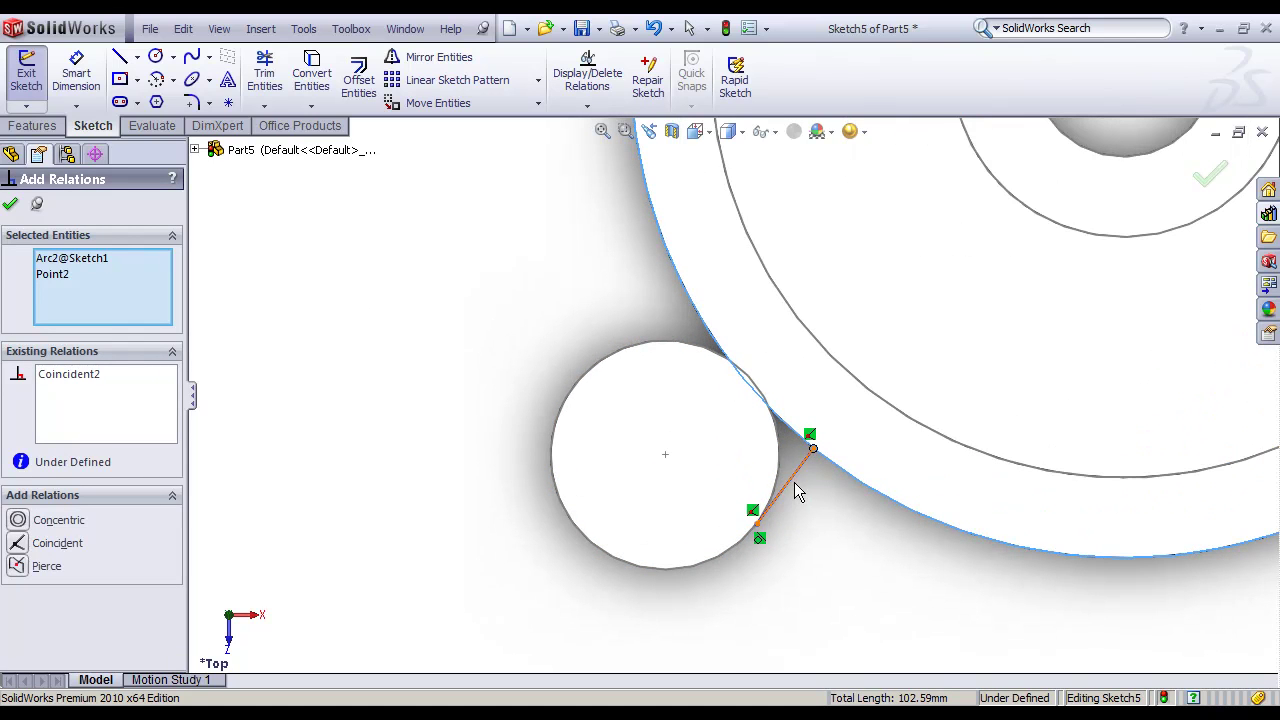
{"action": "left_click", "coordinate": [795, 487]}
{"action": "left_click", "coordinate": [843, 477]}
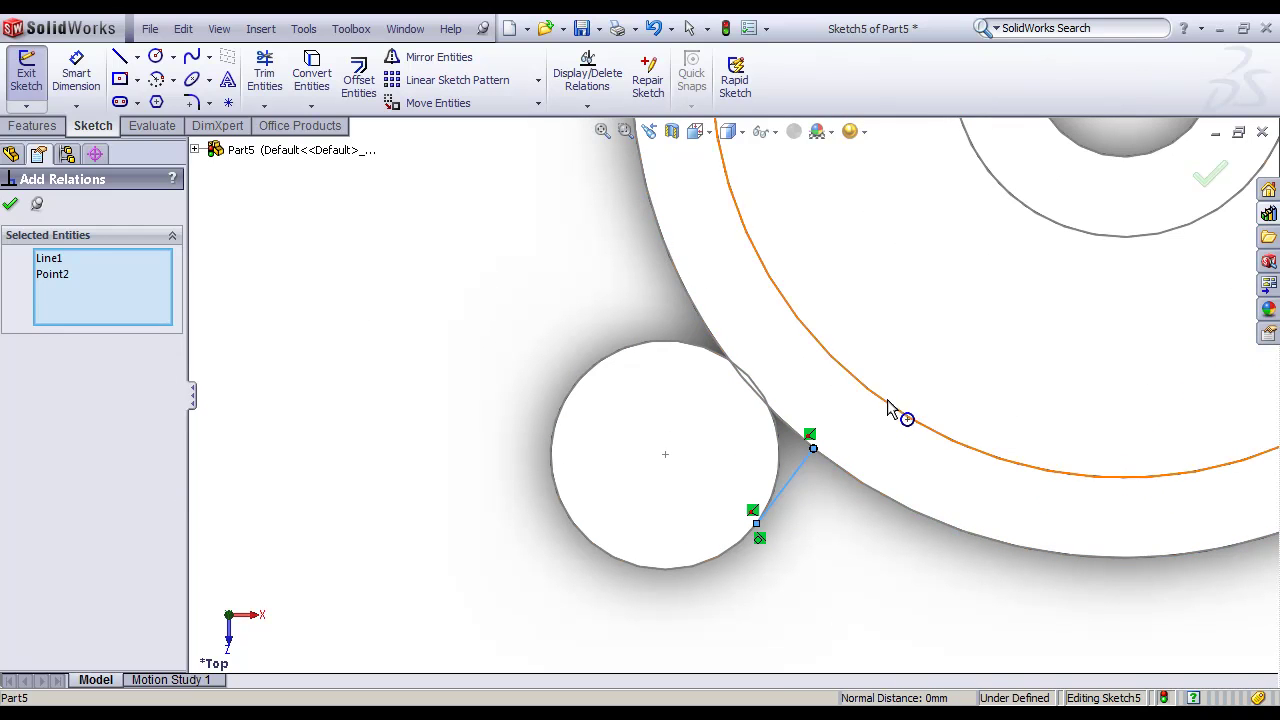
{"action": "left_click", "coordinate": [843, 477]}
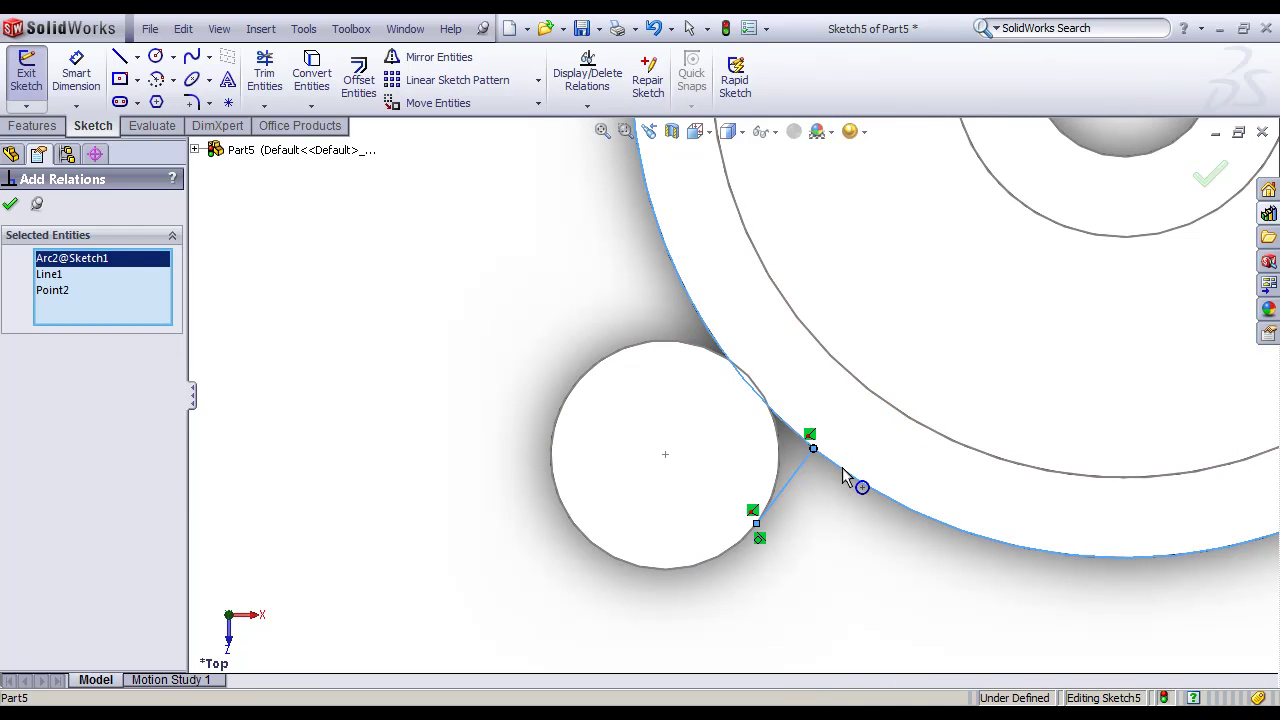
{"action": "left_click", "coordinate": [808, 472]}
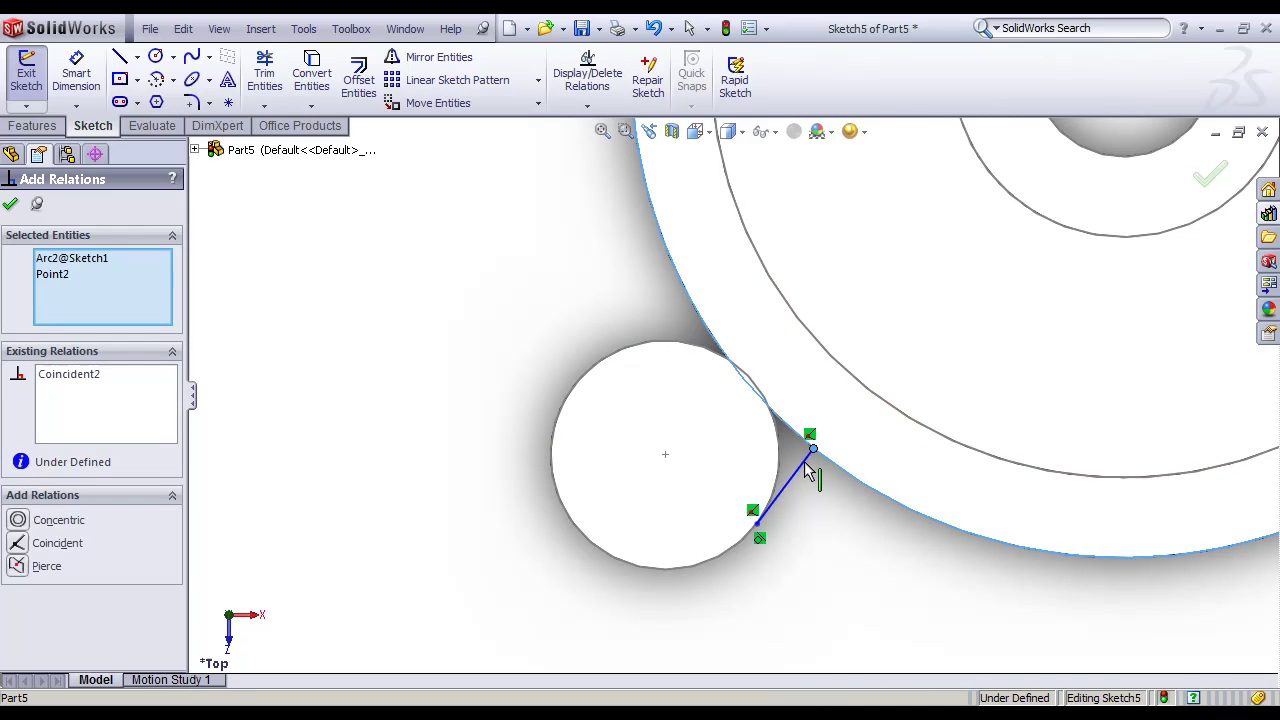
Step: Check the result from the Top view, then accept the Coincident relation
{"action": "scroll", "coordinate": [815, 475], "scroll_direction": "up", "scroll_amount": 3}
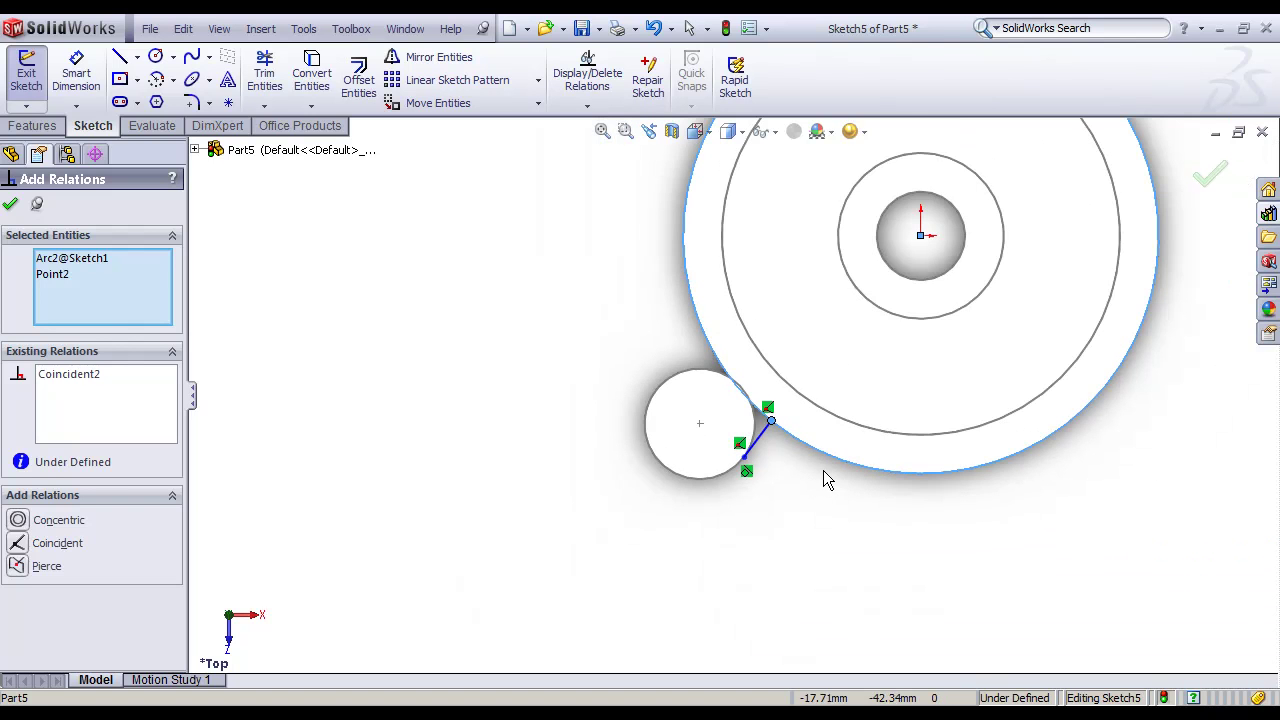
{"action": "middle_click_drag", "start_coordinate": [829, 463], "coordinate": [637, 695]}
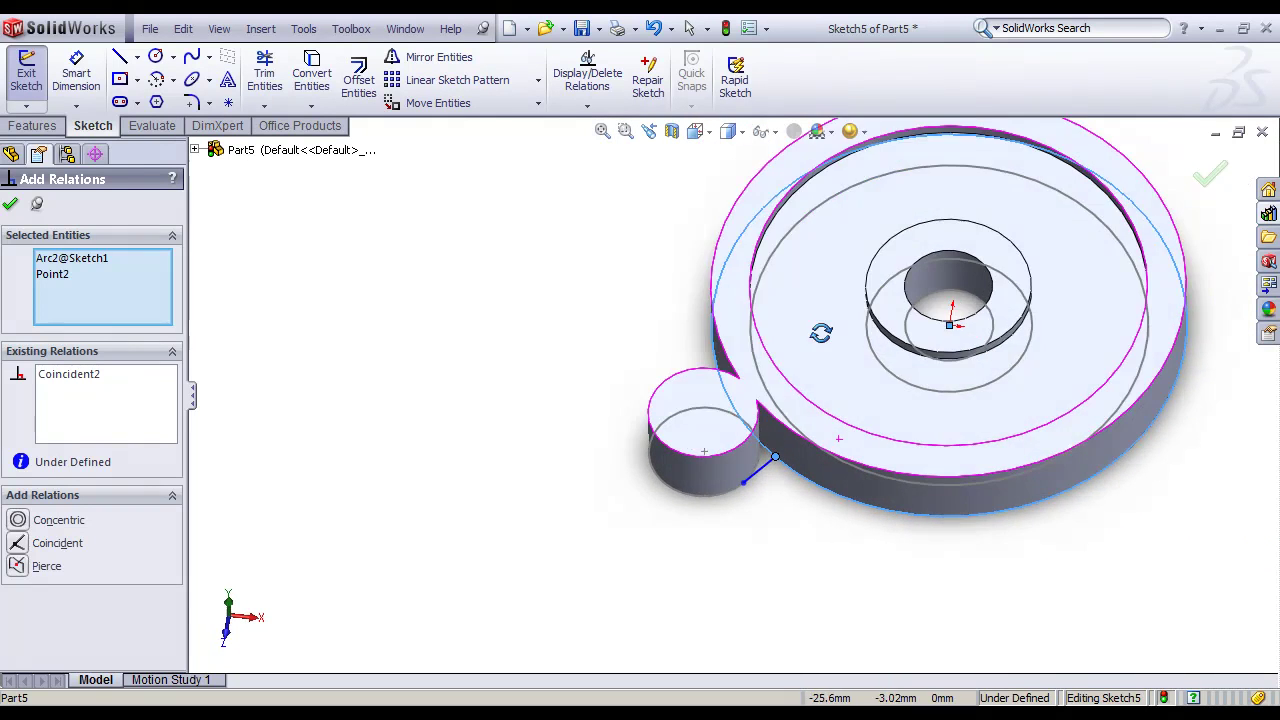
{"action": "key", "text": "space"}
{"action": "left_click", "coordinate": [665, 465]}
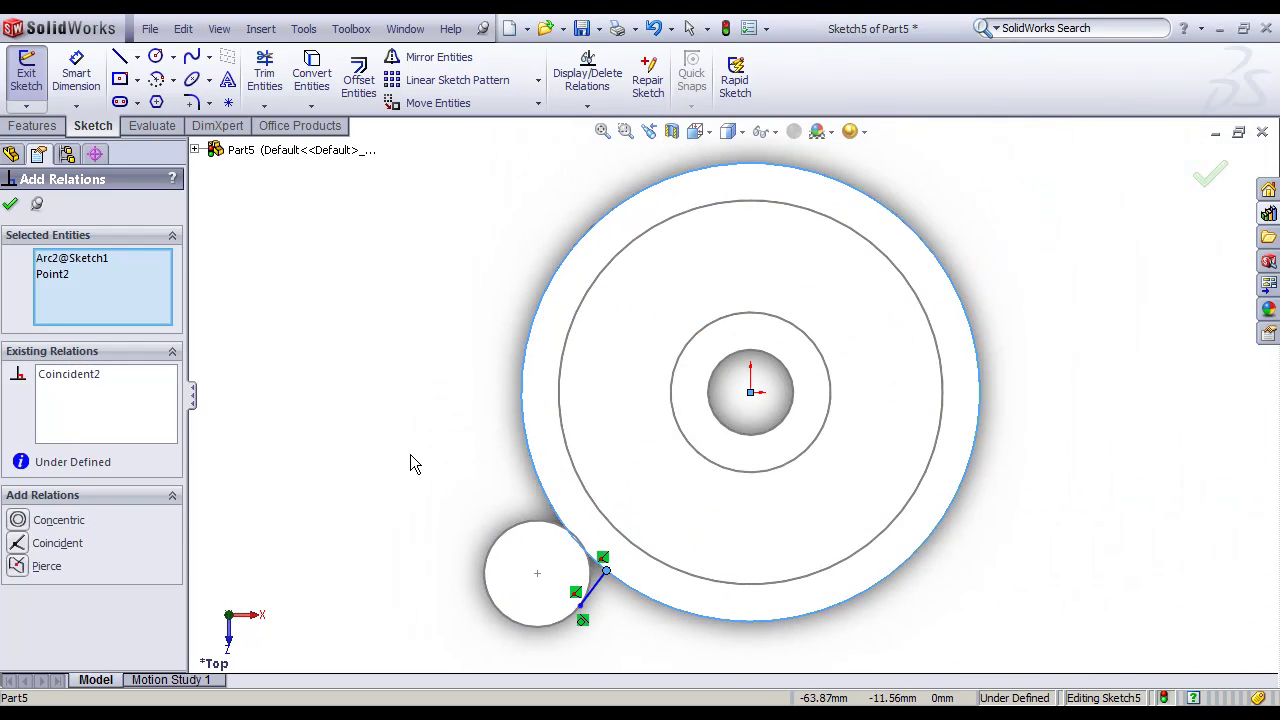
{"action": "scroll", "coordinate": [410, 462], "scroll_direction": "down", "scroll_amount": 2}
{"action": "scroll", "coordinate": [428, 447], "scroll_direction": "up", "scroll_amount": 1}
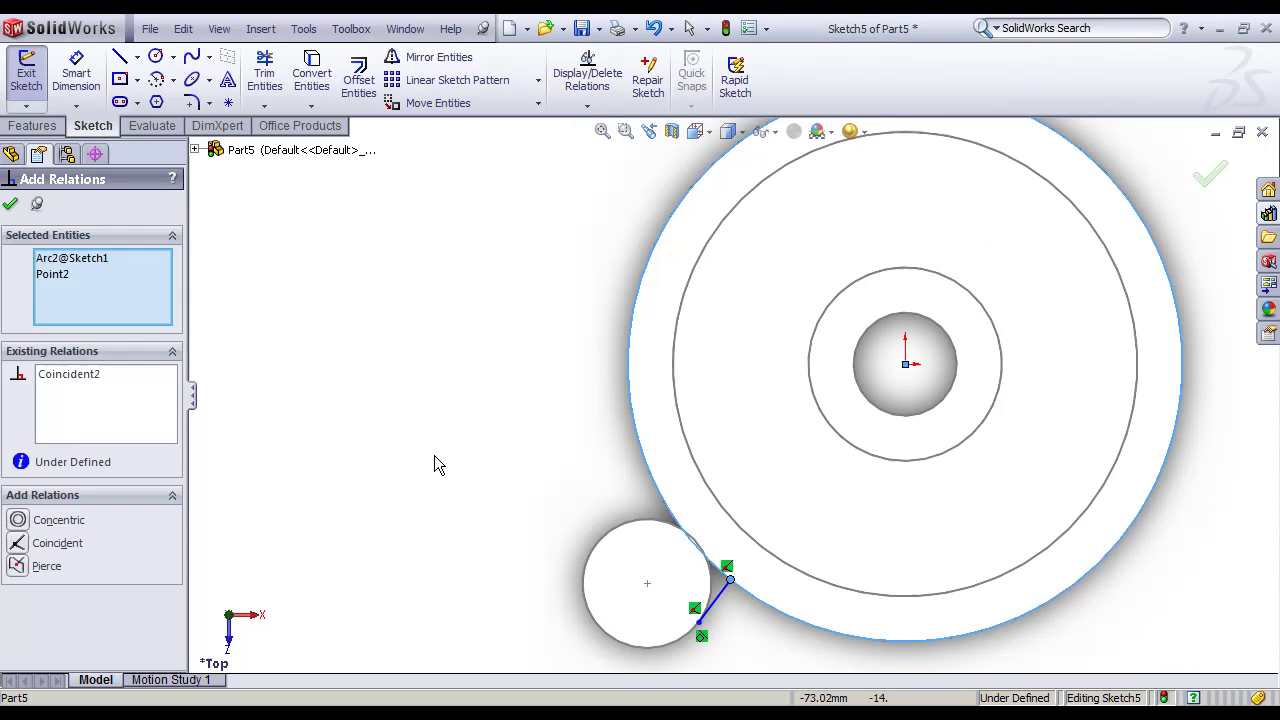
{"action": "scroll", "coordinate": [460, 474], "scroll_direction": "down", "scroll_amount": 1}
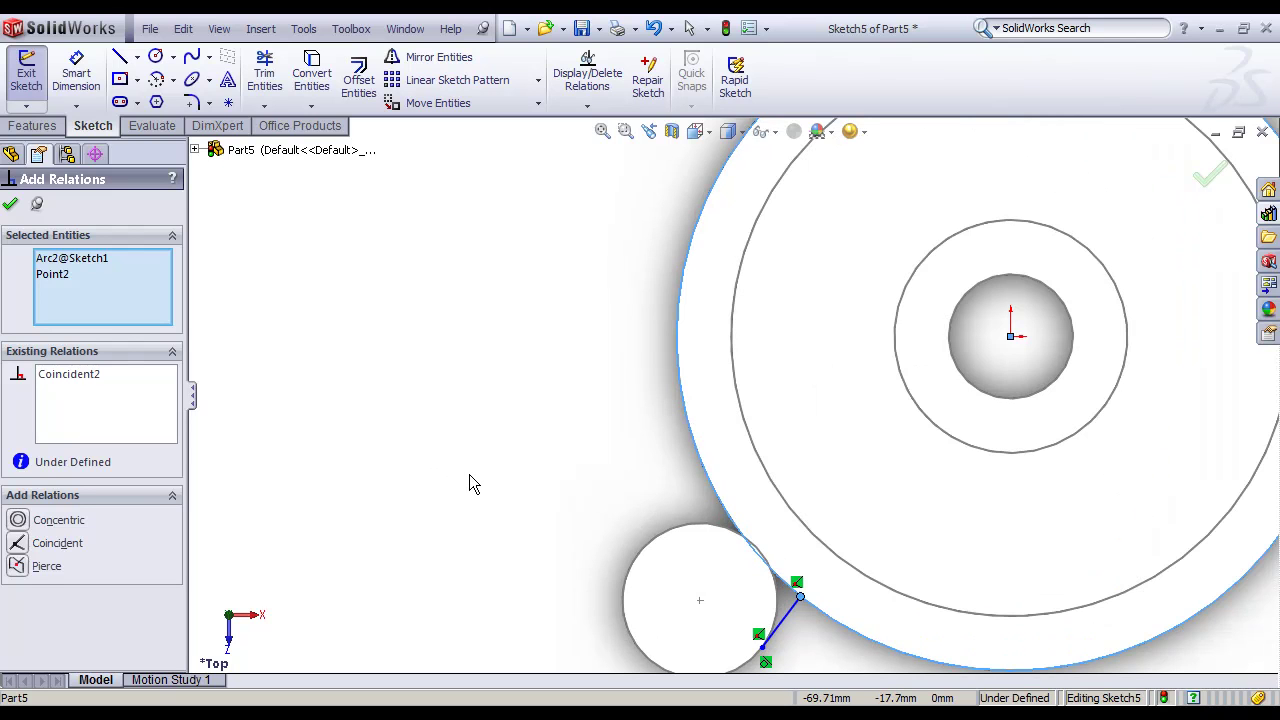
{"action": "scroll", "coordinate": [874, 294], "scroll_direction": "up", "scroll_amount": 1}
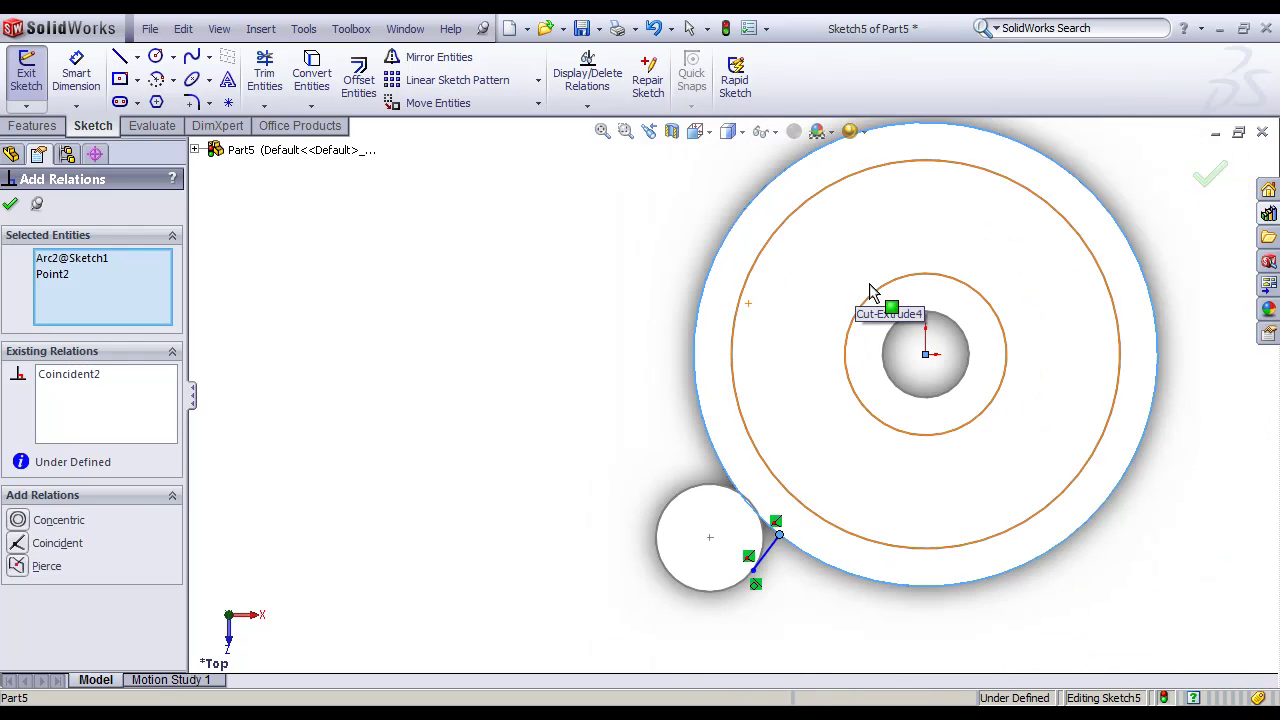
{"action": "scroll", "coordinate": [787, 531], "scroll_direction": "down", "scroll_amount": 1}
{"action": "scroll", "coordinate": [787, 525], "scroll_direction": "down", "scroll_amount": 2}
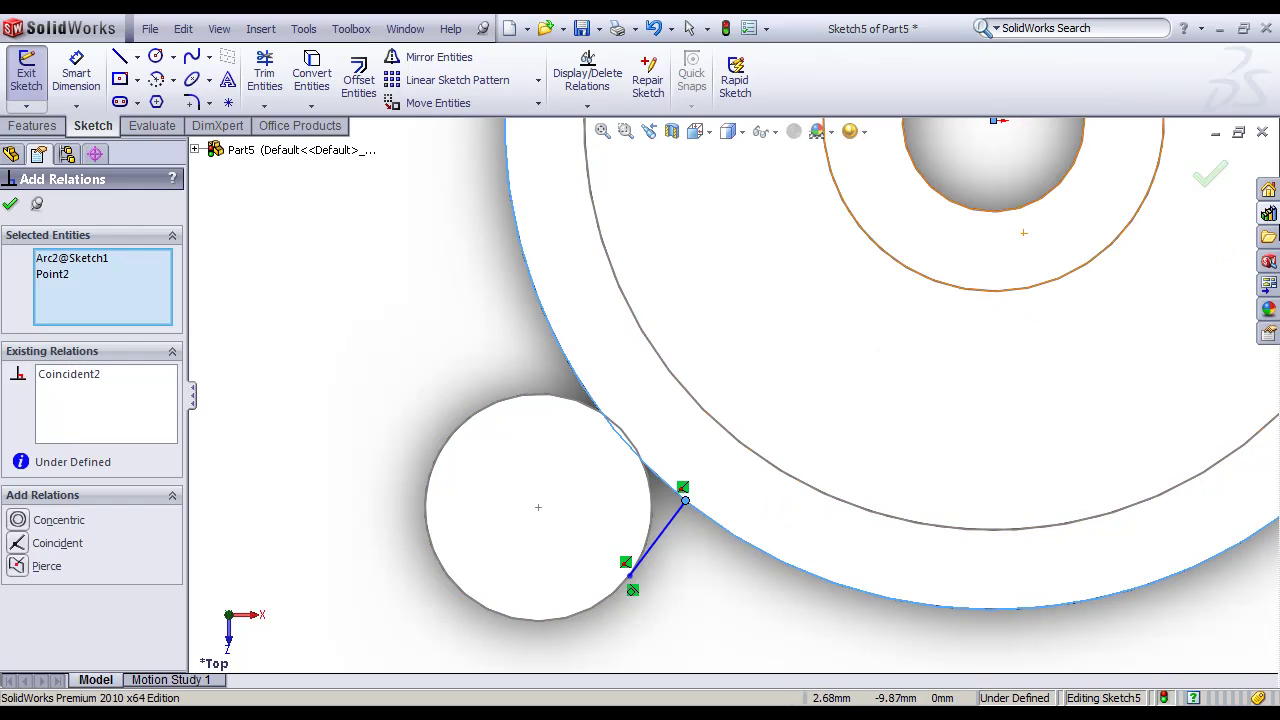
{"action": "left_click", "coordinate": [1212, 180]}
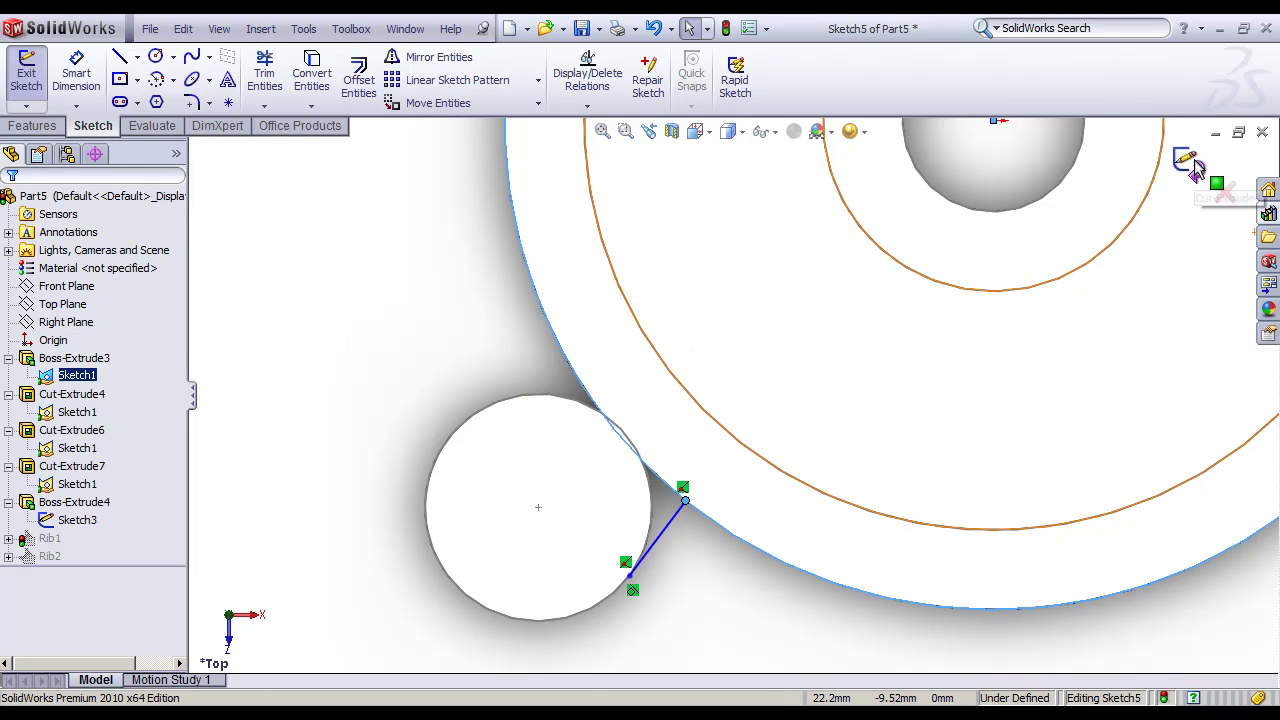
Step: Draw a construction centreline from the lug circle's centre out toward the disc
{"action": "left_click", "coordinate": [137, 57]}
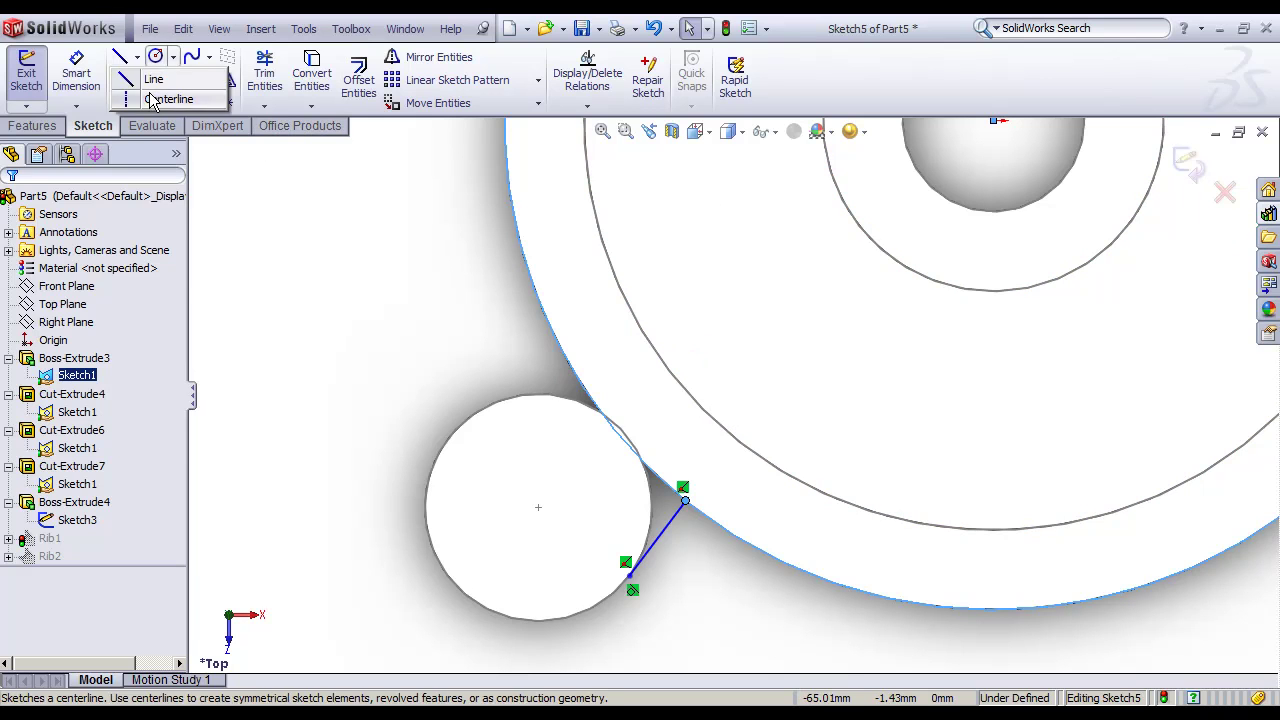
{"action": "left_click", "coordinate": [168, 99]}
{"action": "left_click", "coordinate": [538, 507]}
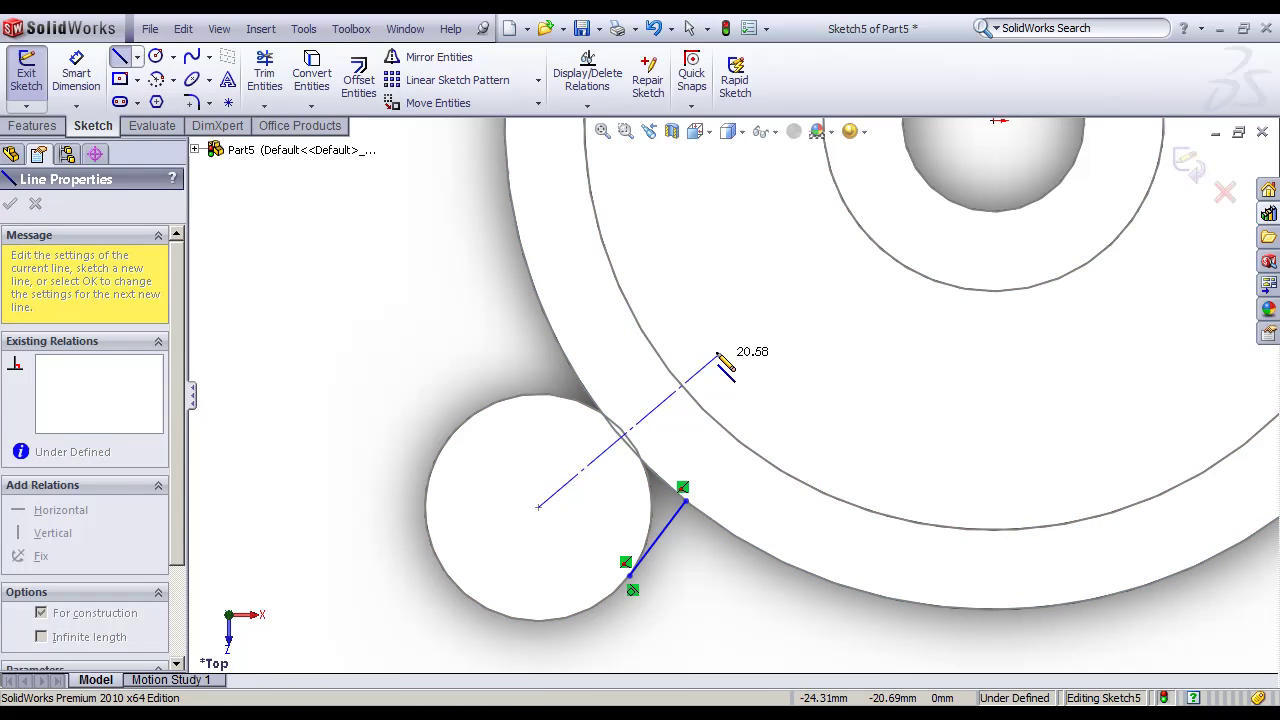
{"action": "left_click", "coordinate": [709, 336]}
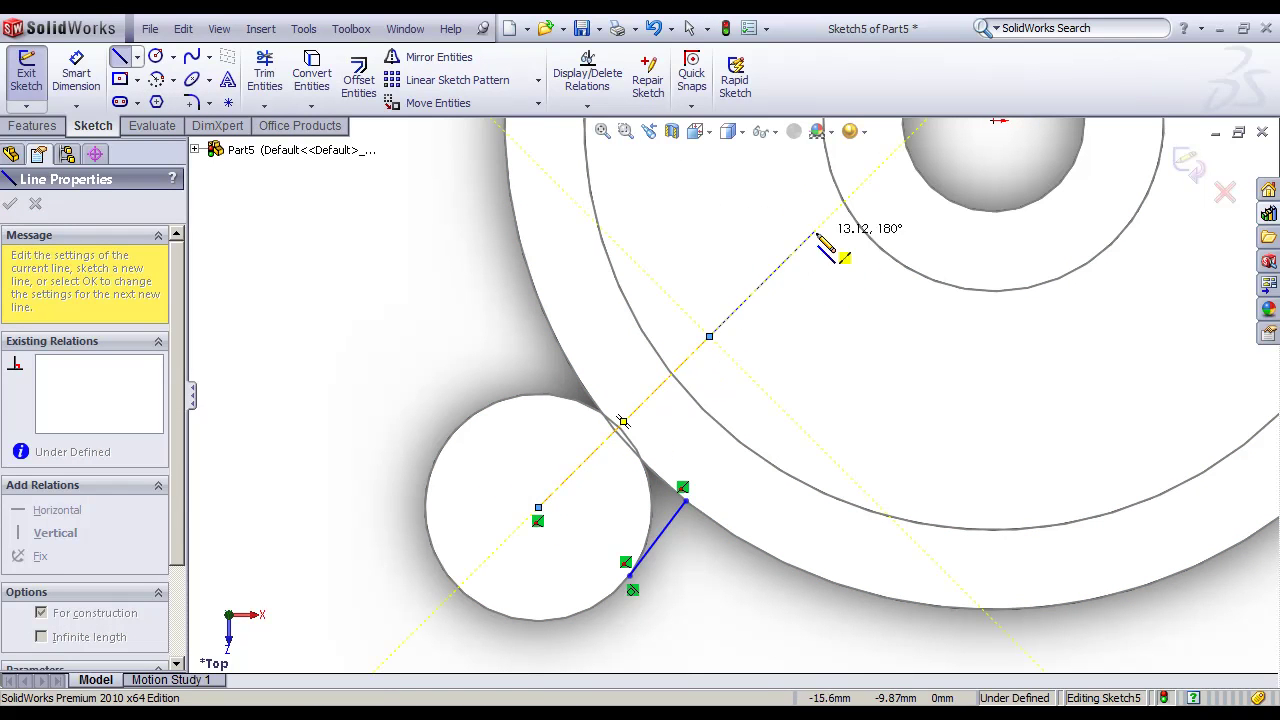
{"action": "key", "text": "Escape"}
Step: Make the short line parallel to the centreline and mirror it across the centreline
{"action": "left_click", "coordinate": [604, 100]}
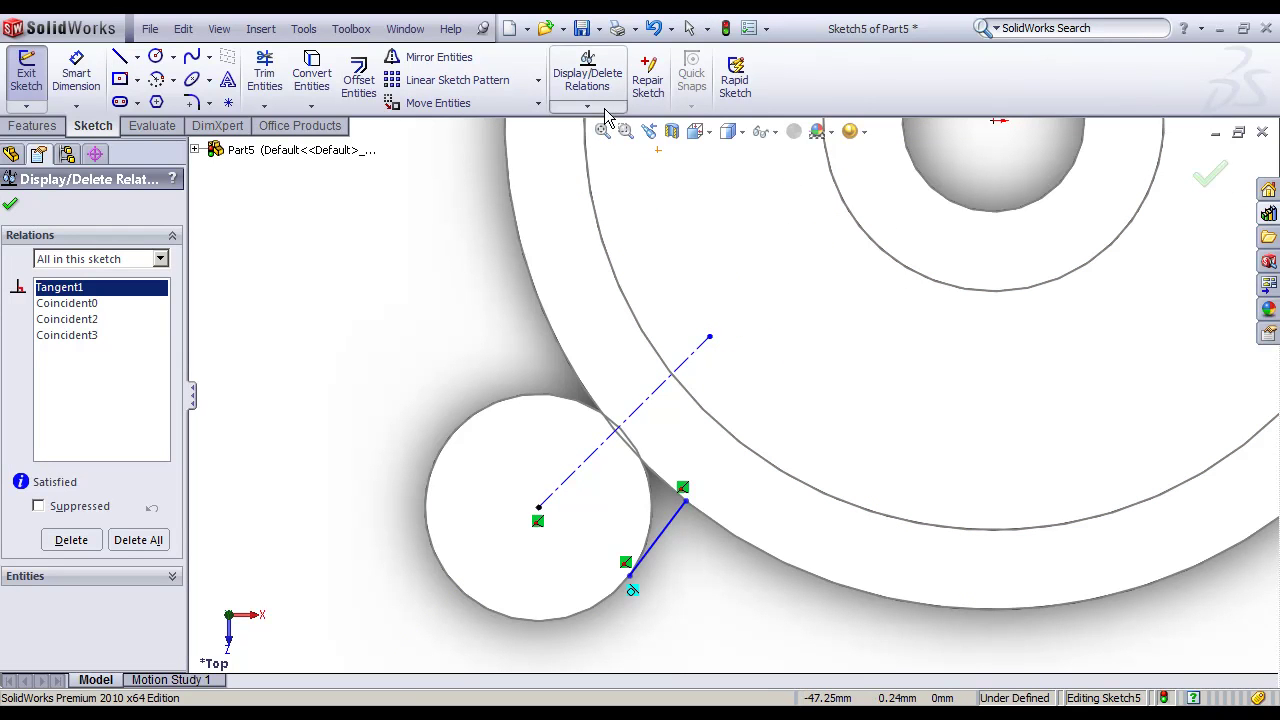
{"action": "left_click", "coordinate": [588, 107]}
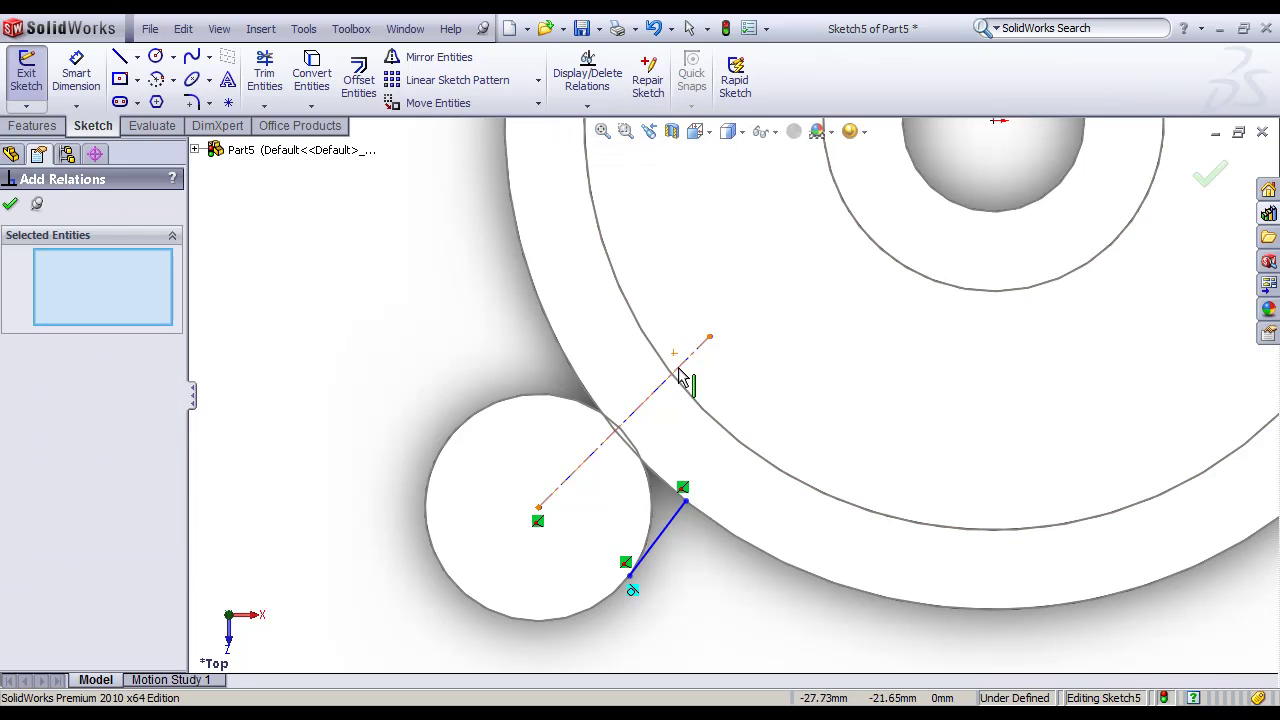
{"action": "left_click", "coordinate": [676, 368]}
{"action": "left_click", "coordinate": [664, 527]}
{"action": "left_click", "coordinate": [17, 612]}
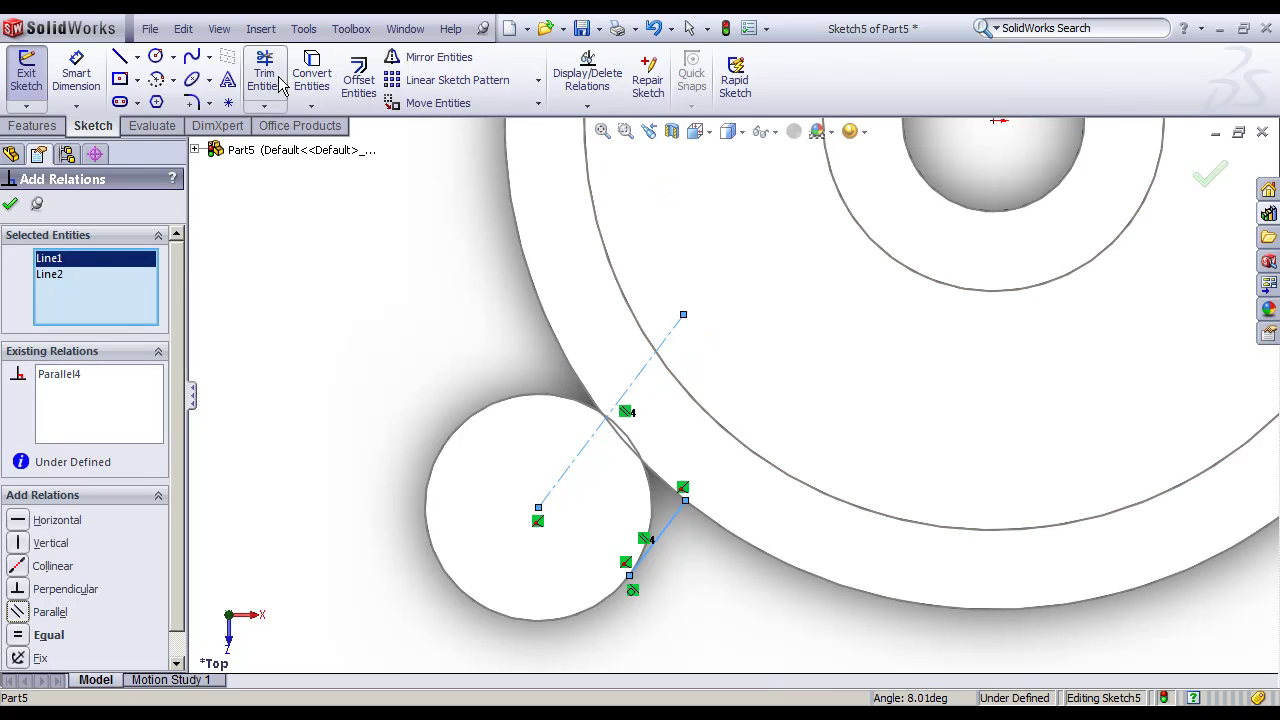
{"action": "left_click", "coordinate": [419, 60]}
{"action": "left_click", "coordinate": [419, 60]}
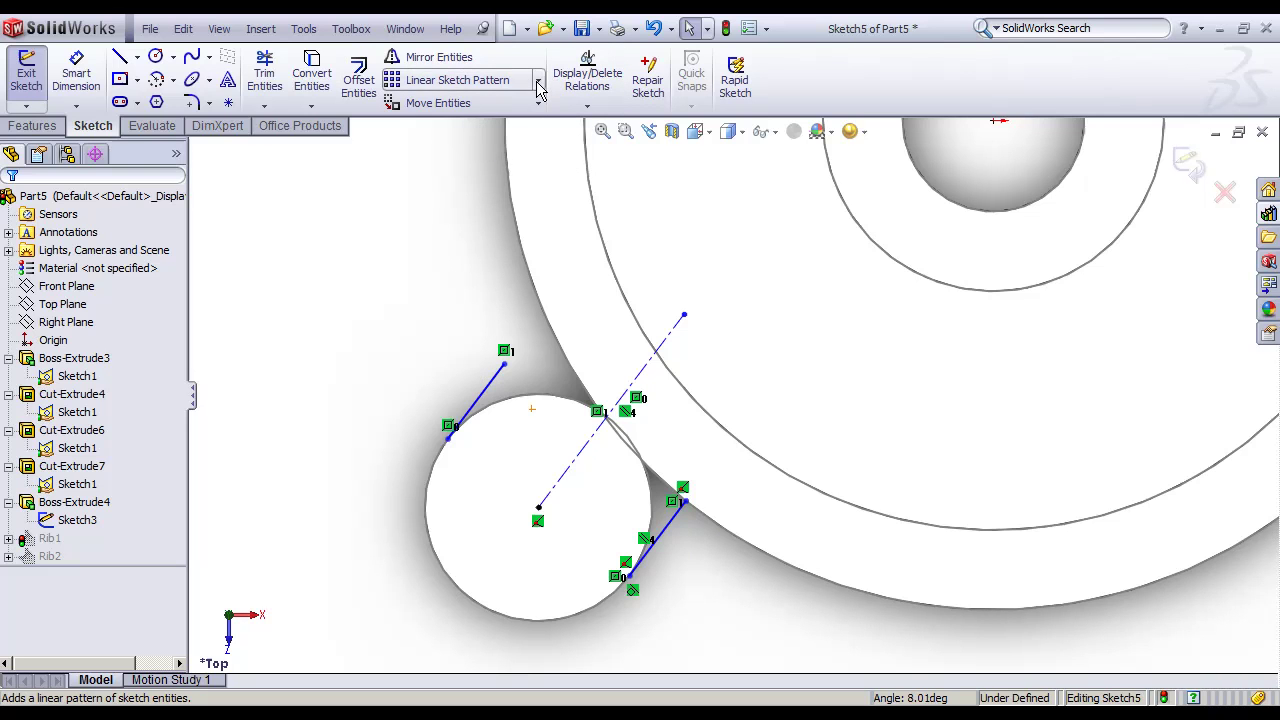
Step: Make the mirrored line's outer endpoint coincident with the disc's outer edge
{"action": "left_click", "coordinate": [507, 372]}
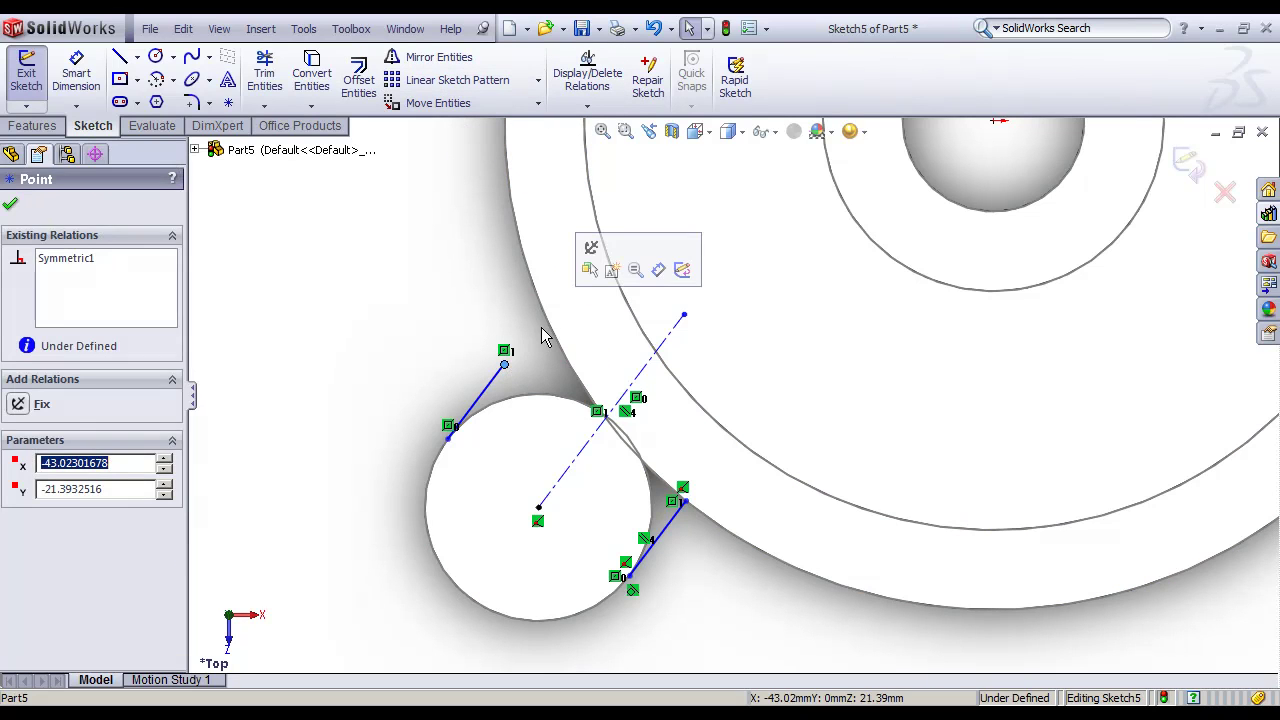
{"action": "left_click", "coordinate": [550, 337]}
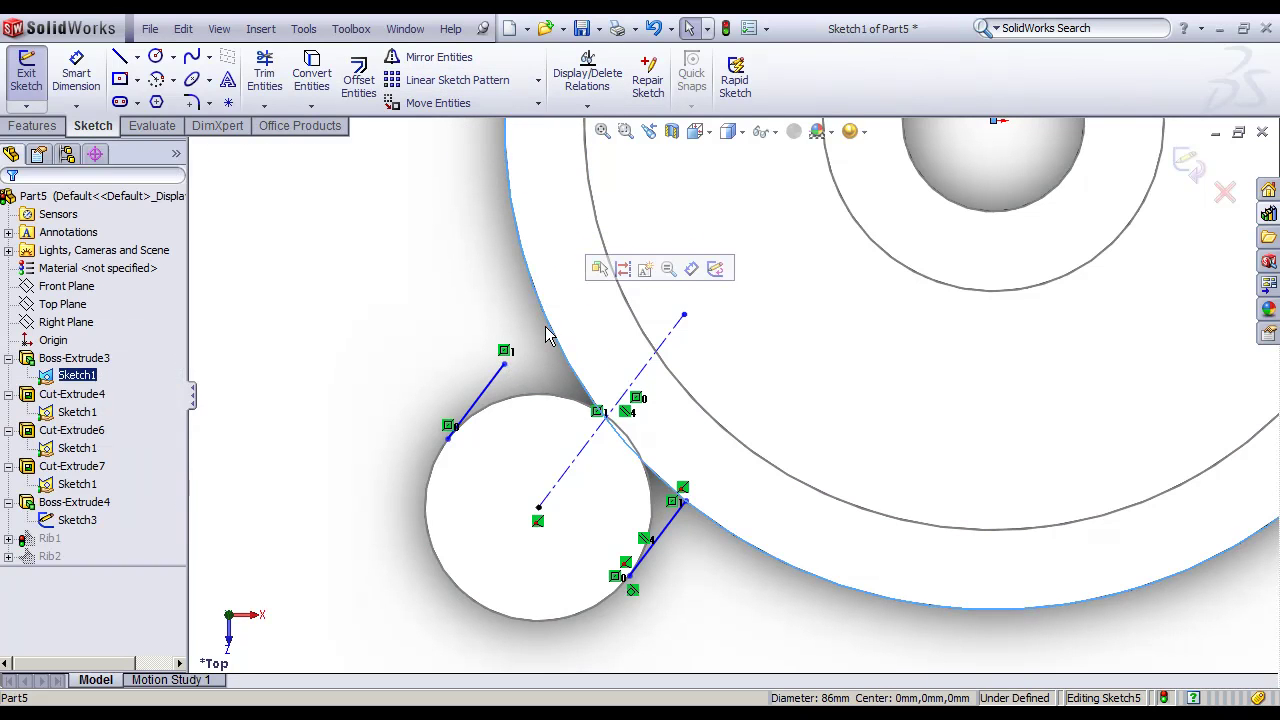
{"action": "left_click", "coordinate": [588, 95]}
{"action": "left_click", "coordinate": [587, 106]}
{"action": "left_click", "coordinate": [614, 146]}
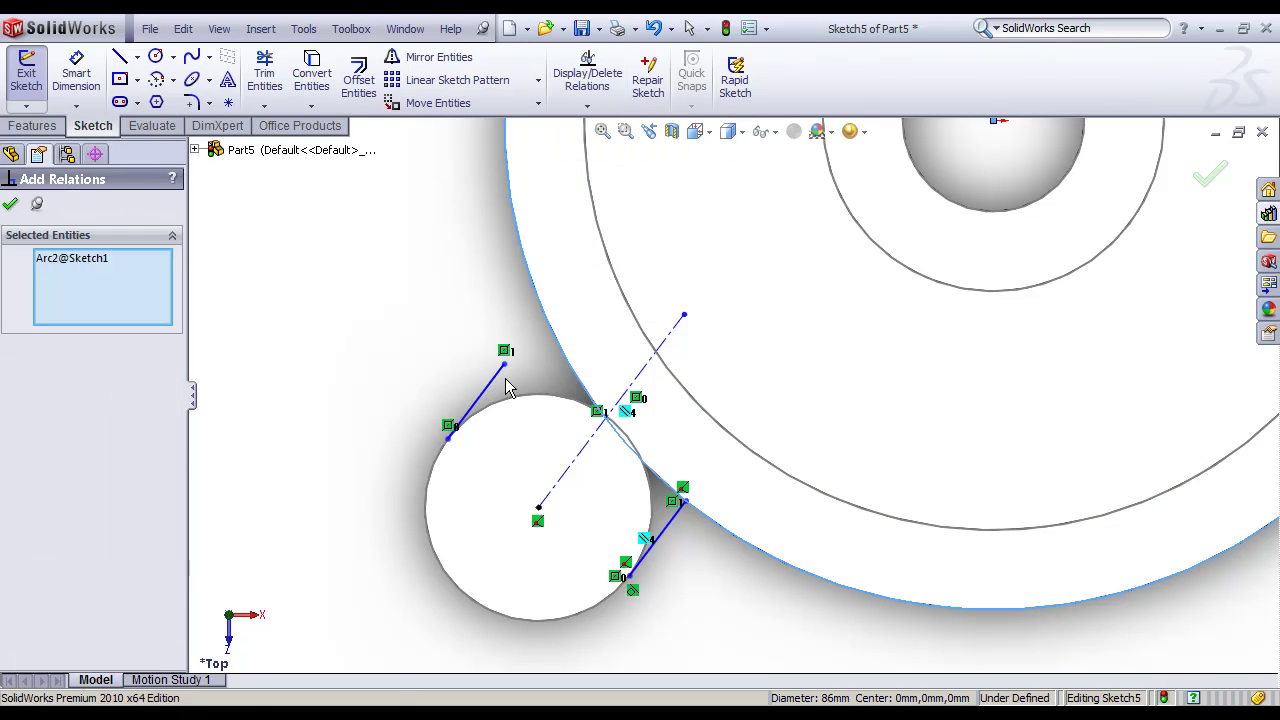
{"action": "left_click", "coordinate": [505, 364]}
{"action": "left_click", "coordinate": [541, 327]}
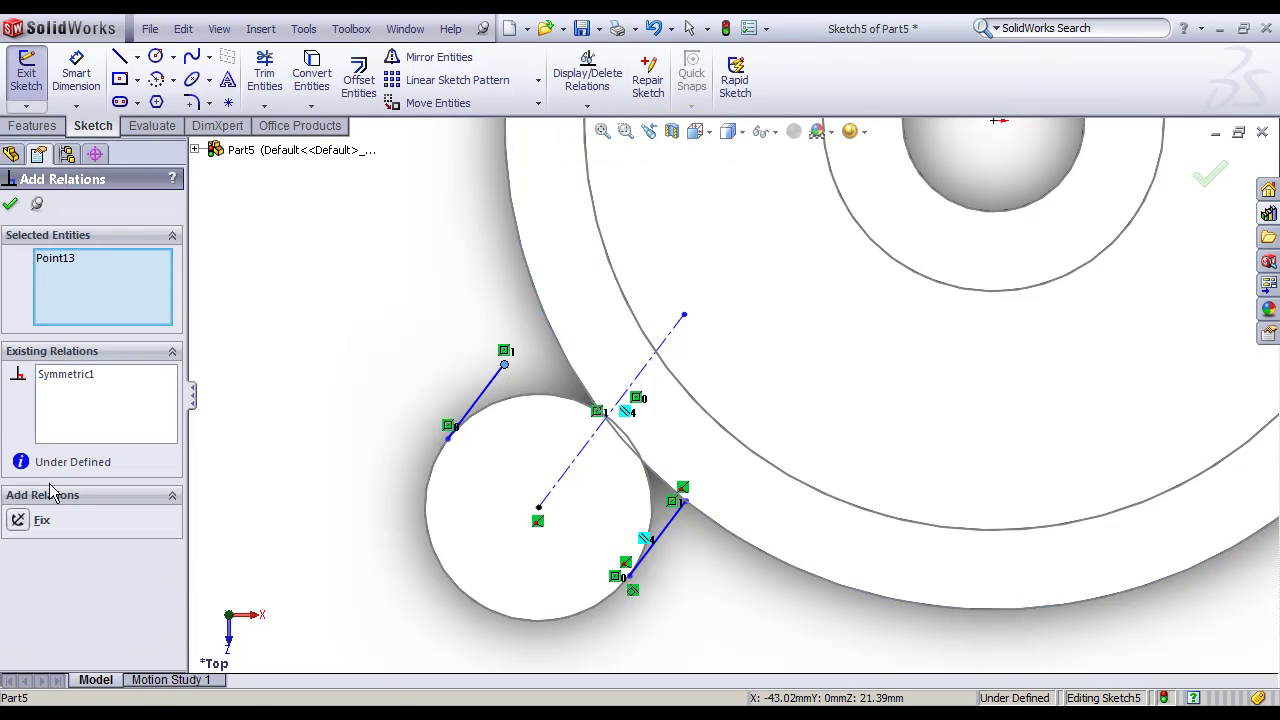
{"action": "middle_click_drag", "start_coordinate": [610, 338], "coordinate": [465, 308]}
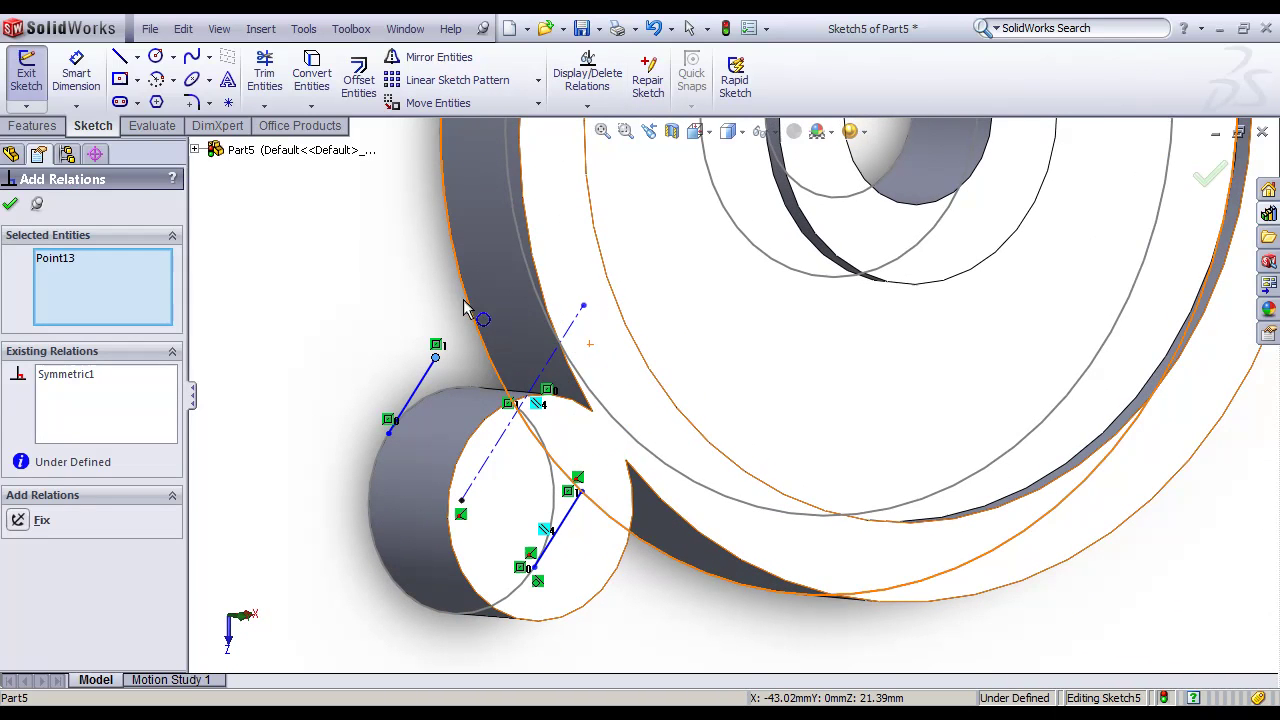
{"action": "left_click", "coordinate": [469, 308]}
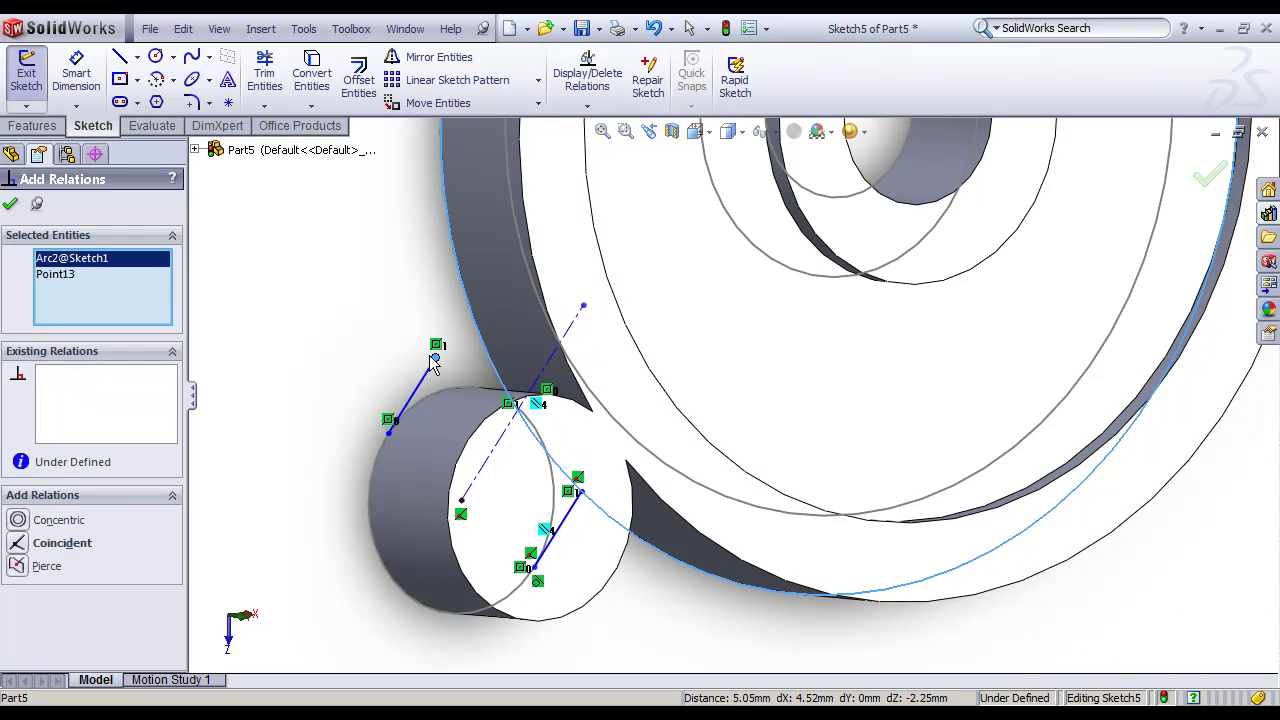
{"action": "left_click", "coordinate": [17, 543]}
Step: Check the sketch from the Top view and accept the relation, leaving Sketch5 fully defined
{"action": "middle_click_drag", "start_coordinate": [694, 337], "coordinate": [640, 345]}
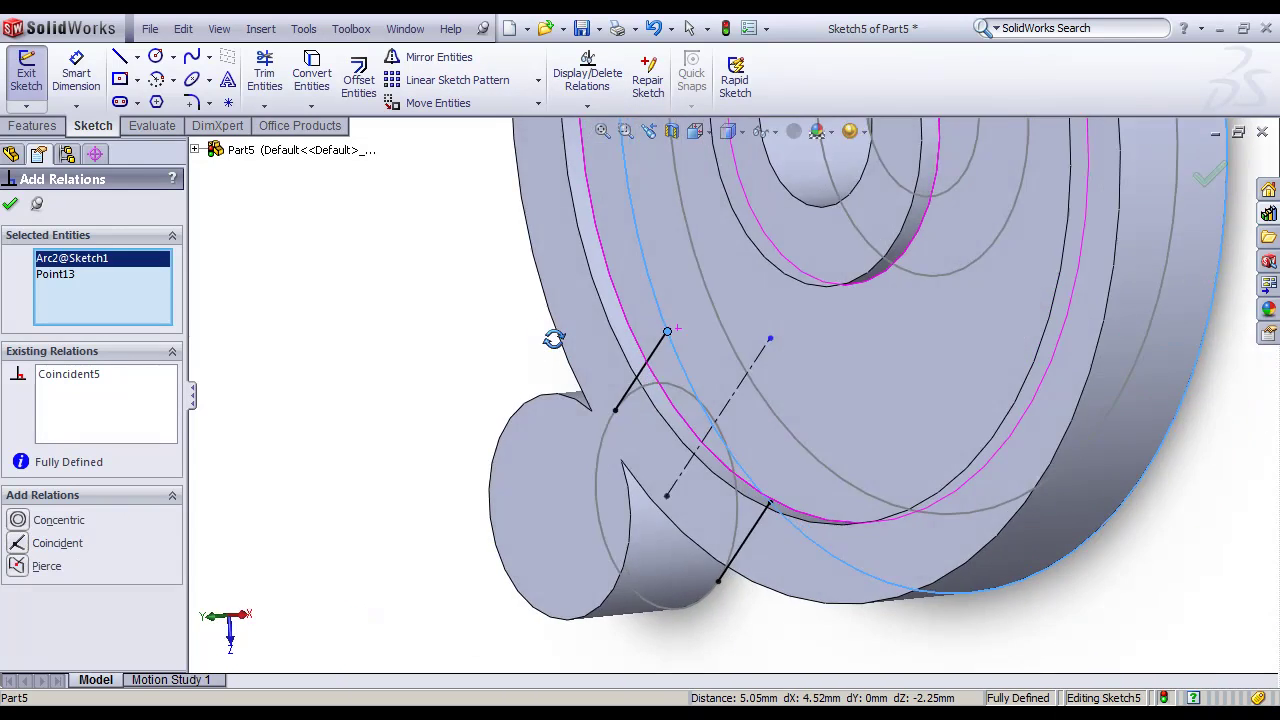
{"action": "key", "text": "space"}
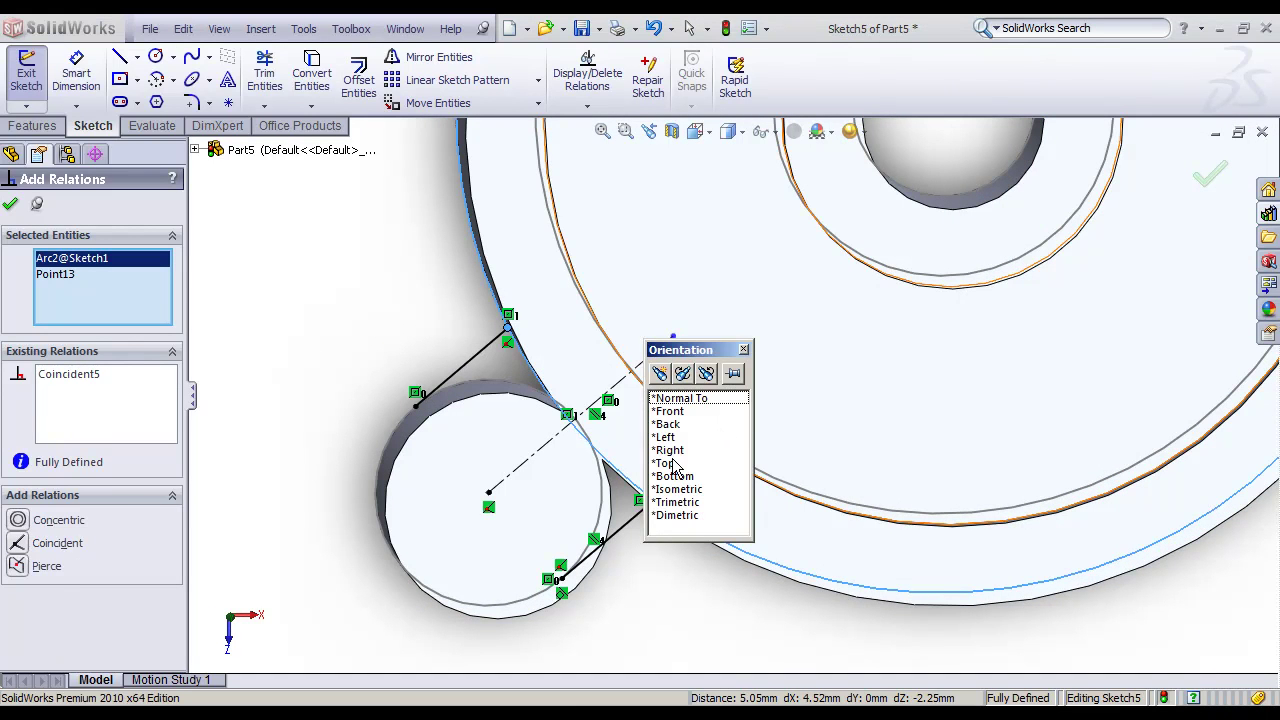
{"action": "double_click", "coordinate": [674, 463]}
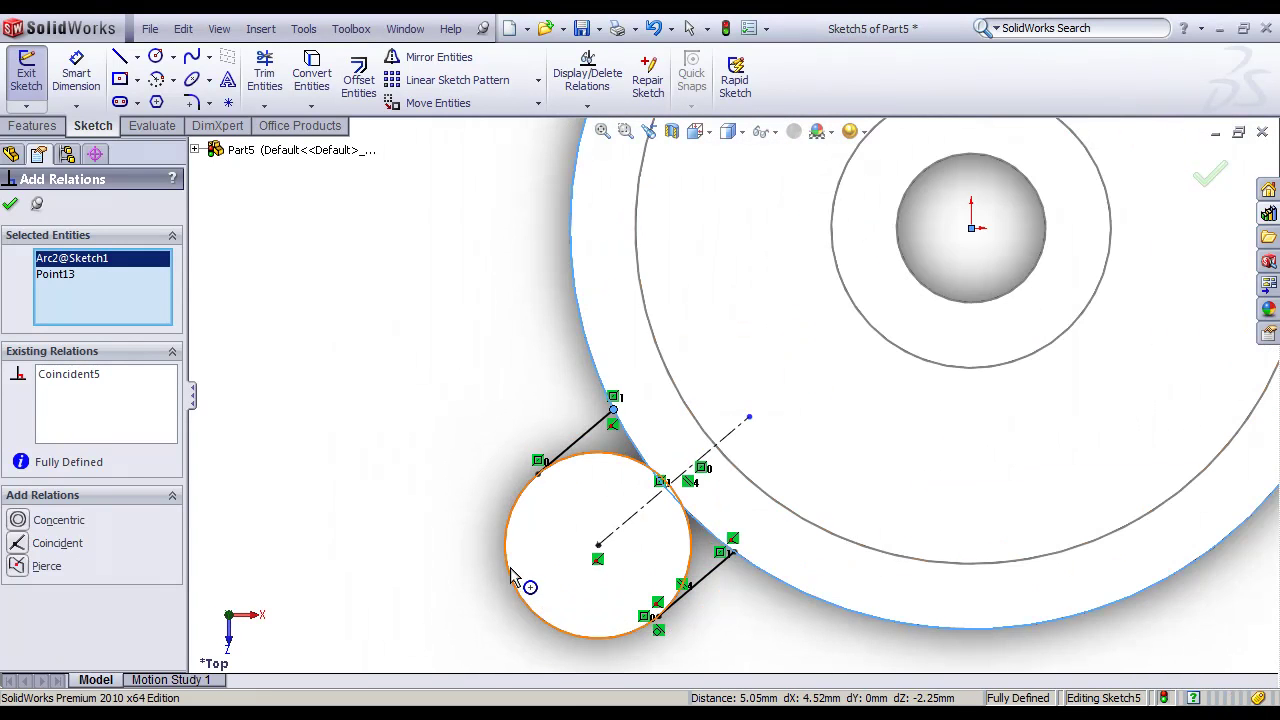
{"action": "scroll", "coordinate": [586, 523], "scroll_direction": "down", "scroll_amount": 1}
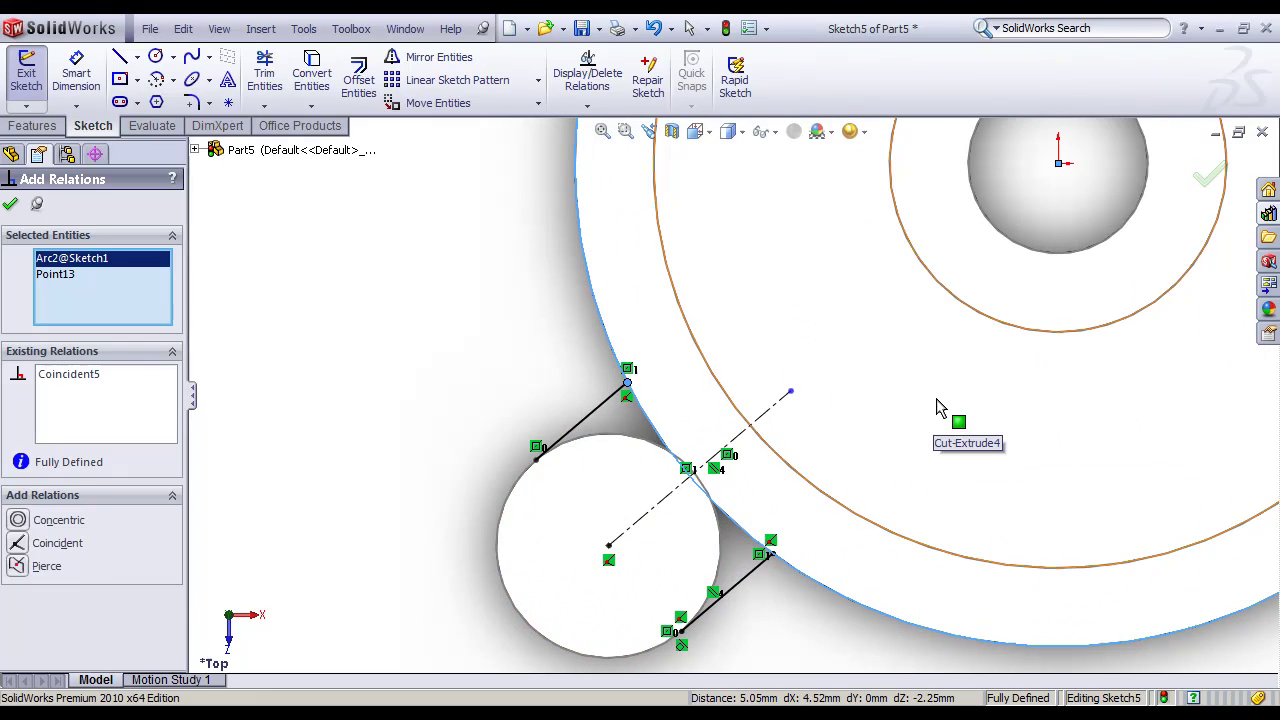
{"action": "scroll", "coordinate": [940, 407], "scroll_direction": "up", "scroll_amount": 1}
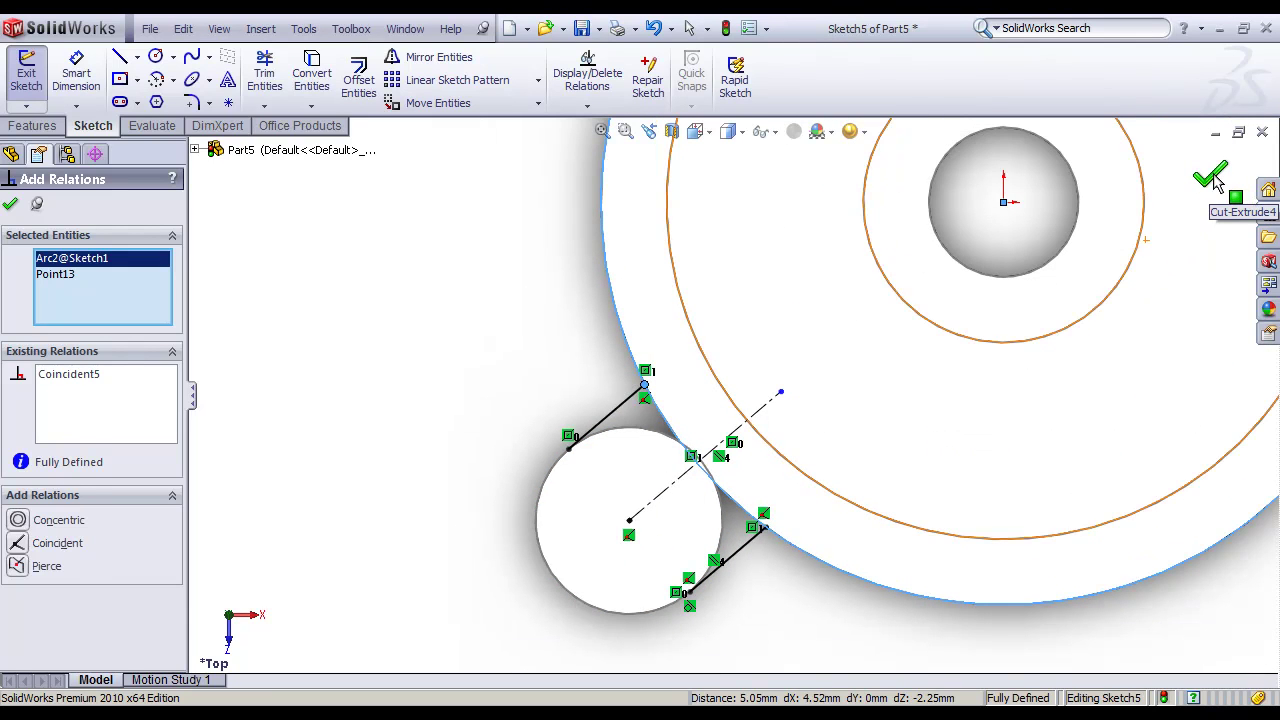
{"action": "left_click", "coordinate": [1212, 177]}
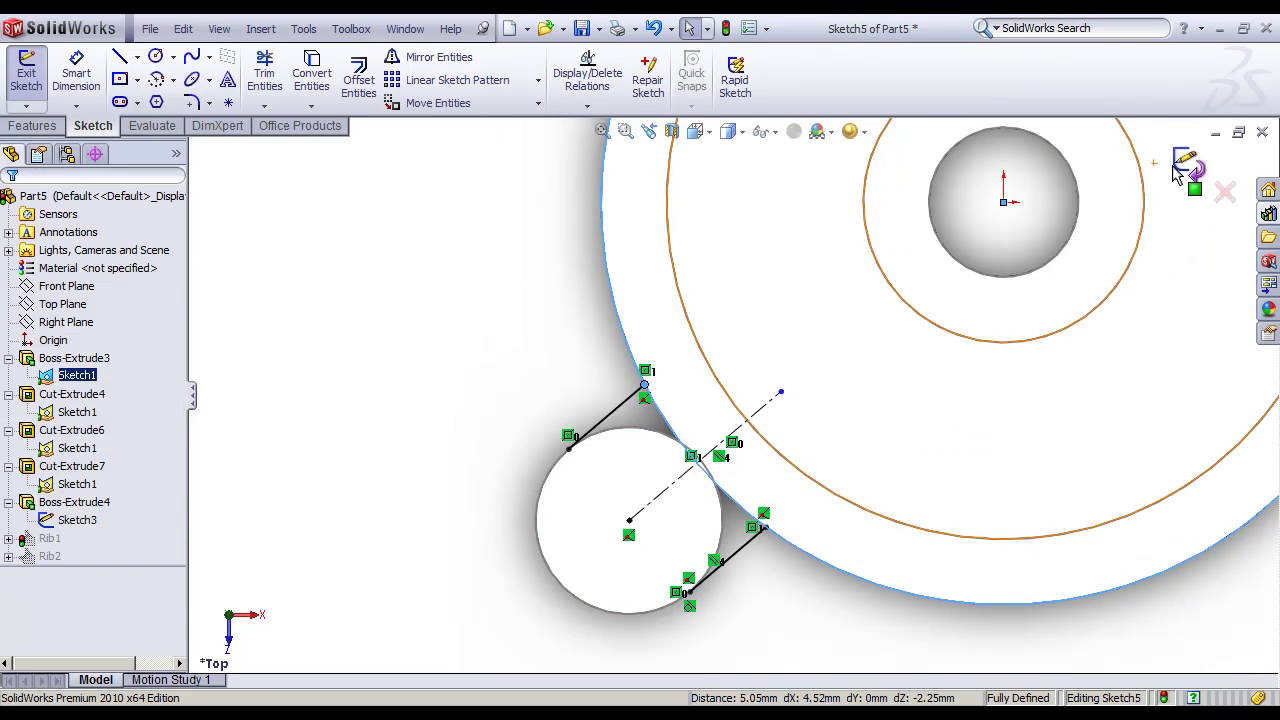
{"action": "left_click", "coordinate": [624, 408]}
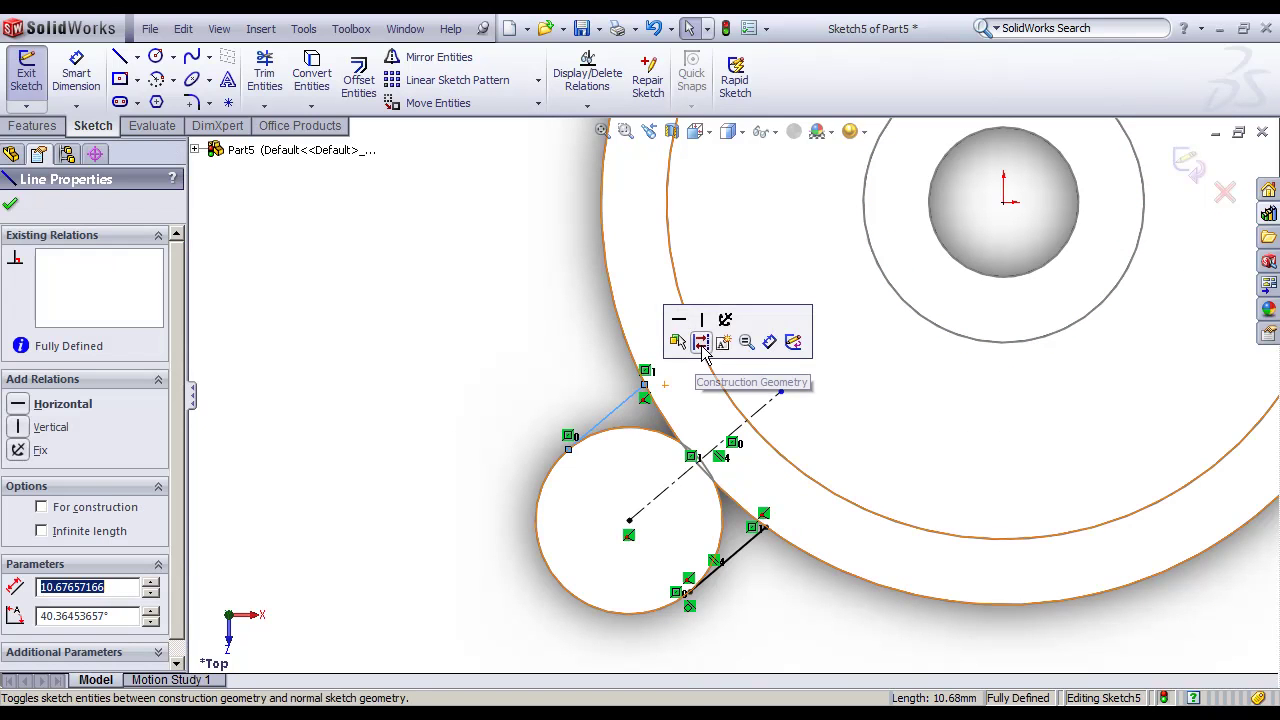
Step: Exit Sketch5 and rebuild the part, which flags Rib1 with an error
{"action": "left_click", "coordinate": [219, 28]}
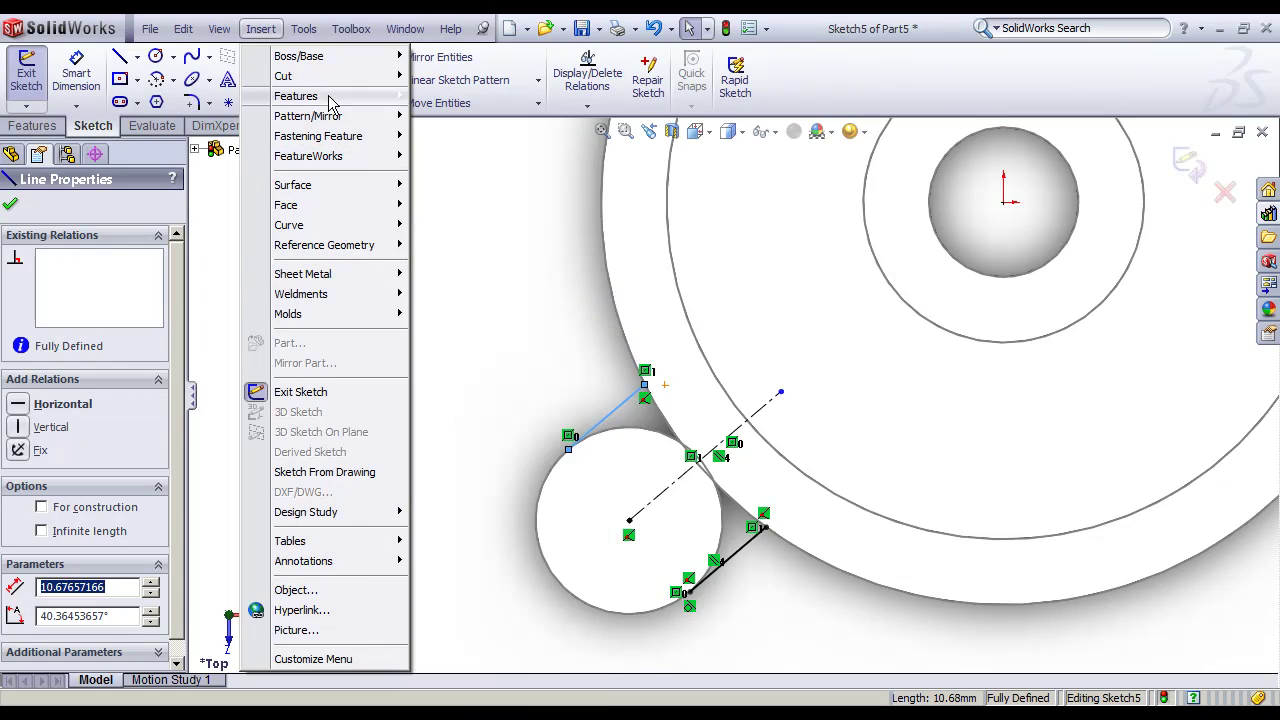
{"action": "mouse_move", "coordinate": [303, 28]}
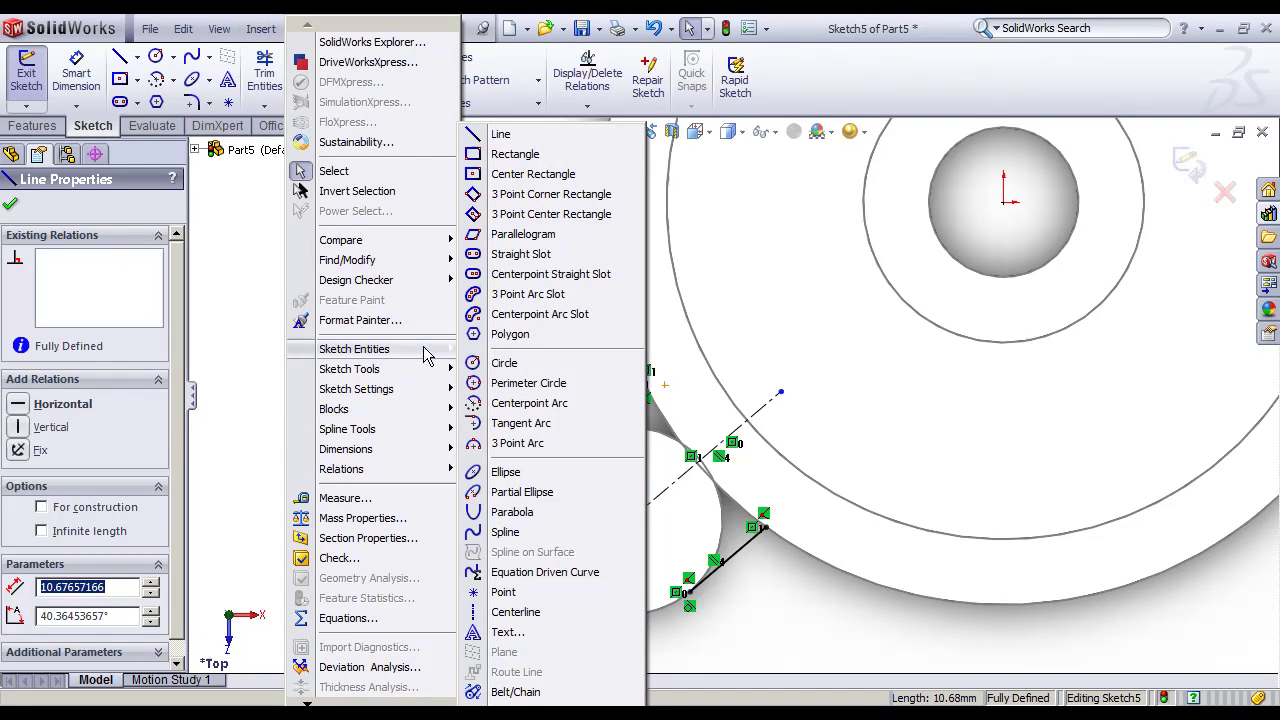
{"action": "mouse_move", "coordinate": [349, 369]}
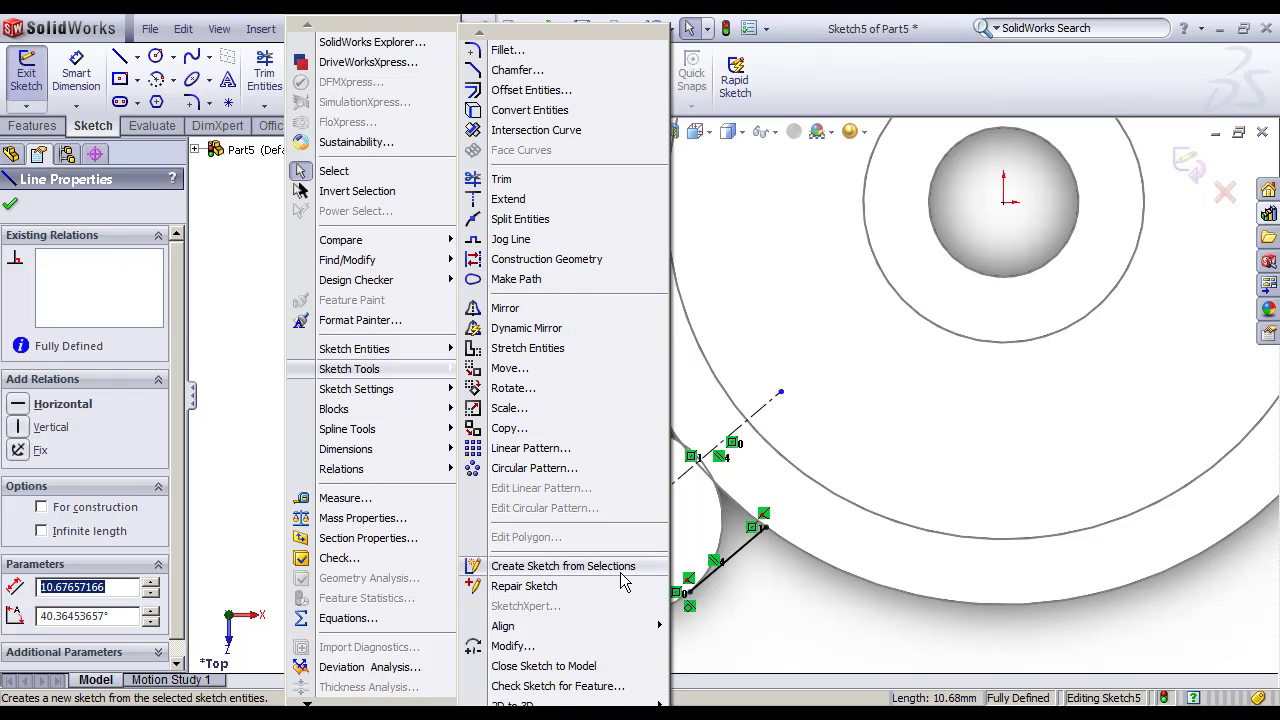
{"action": "key", "text": "Escape"}
{"action": "key", "text": "Escape"}
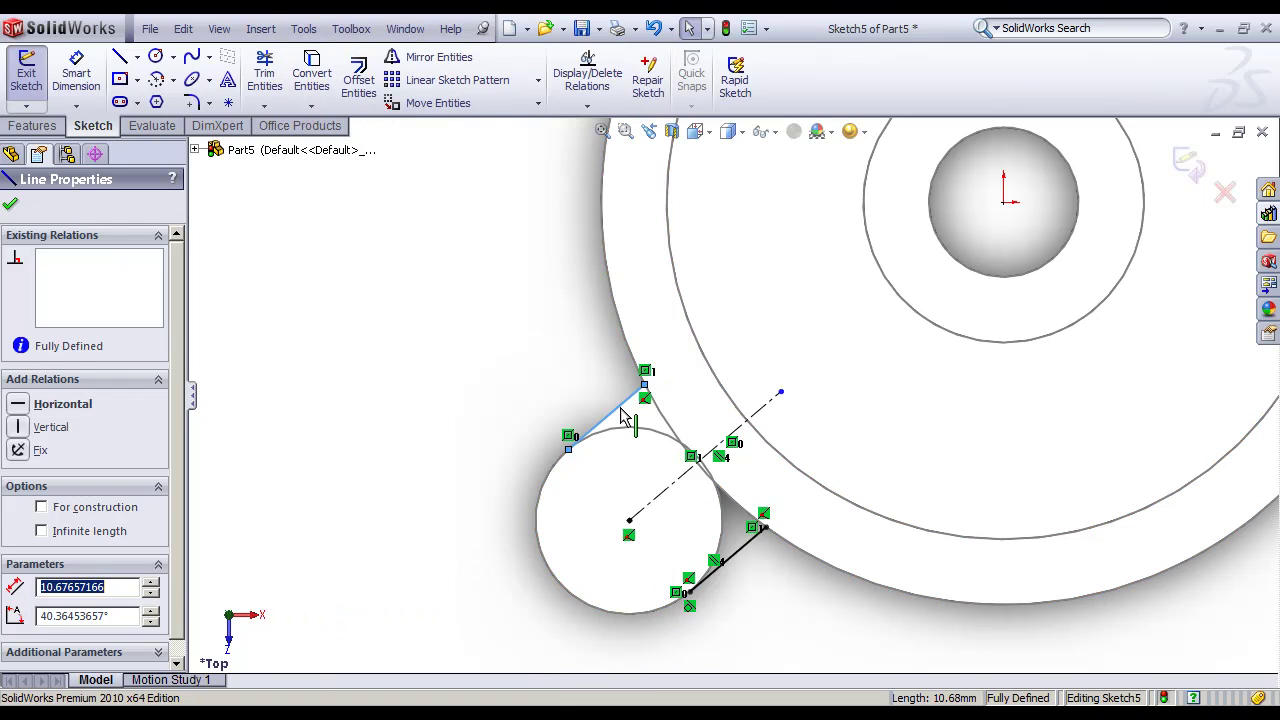
{"action": "middle_click_drag", "start_coordinate": [574, 423], "coordinate": [508, 342]}
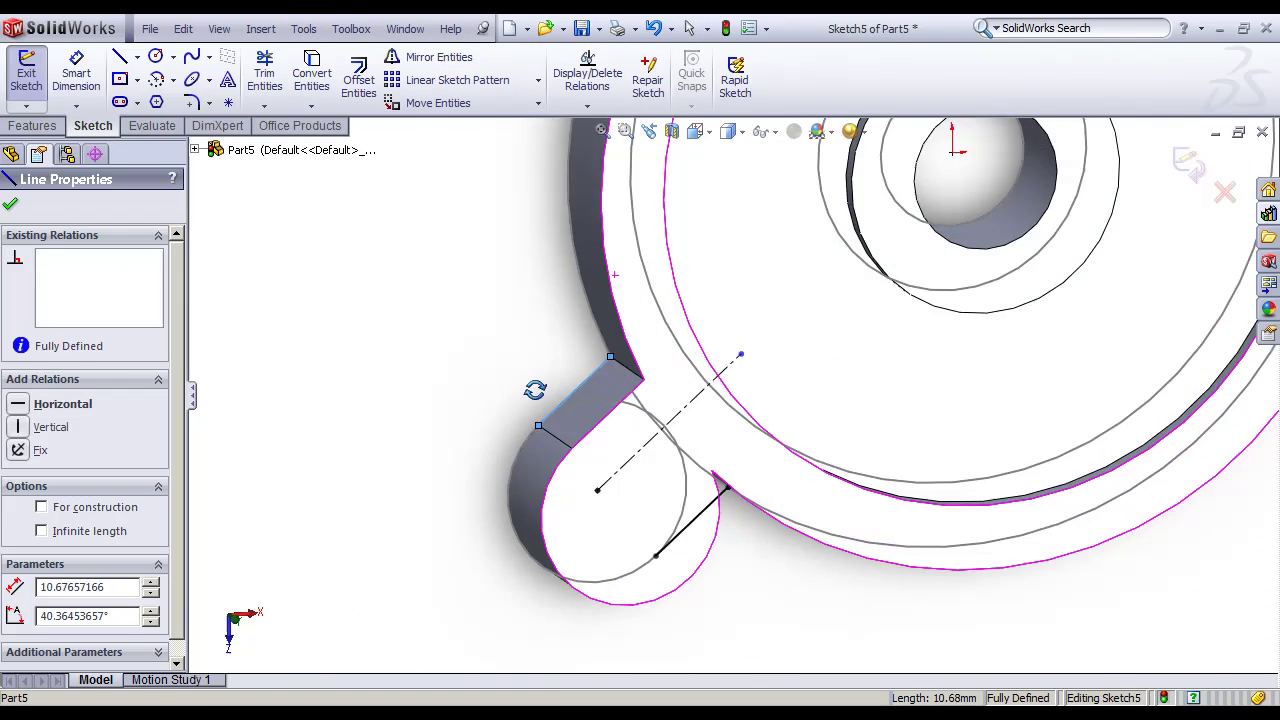
{"action": "left_click", "coordinate": [1188, 163]}
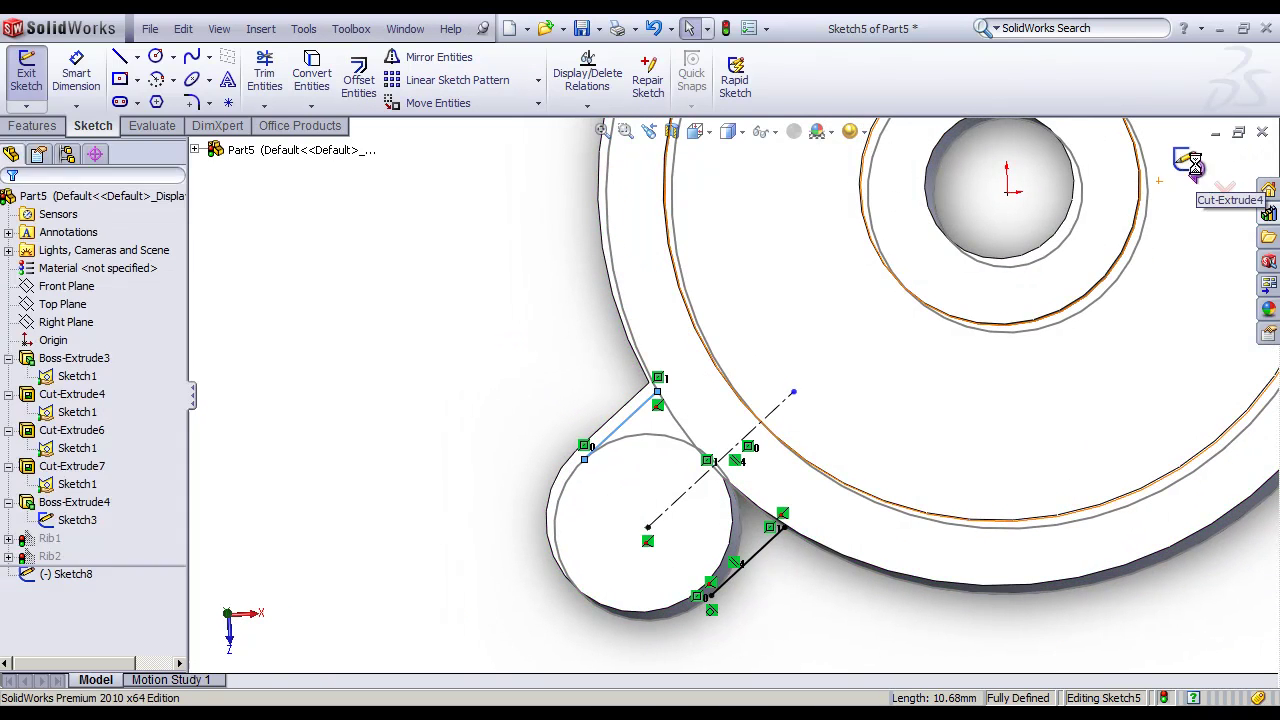
Step: Close the error report, reopen Sketch5 under Rib1, and rebuild again
{"action": "left_click", "coordinate": [617, 188]}
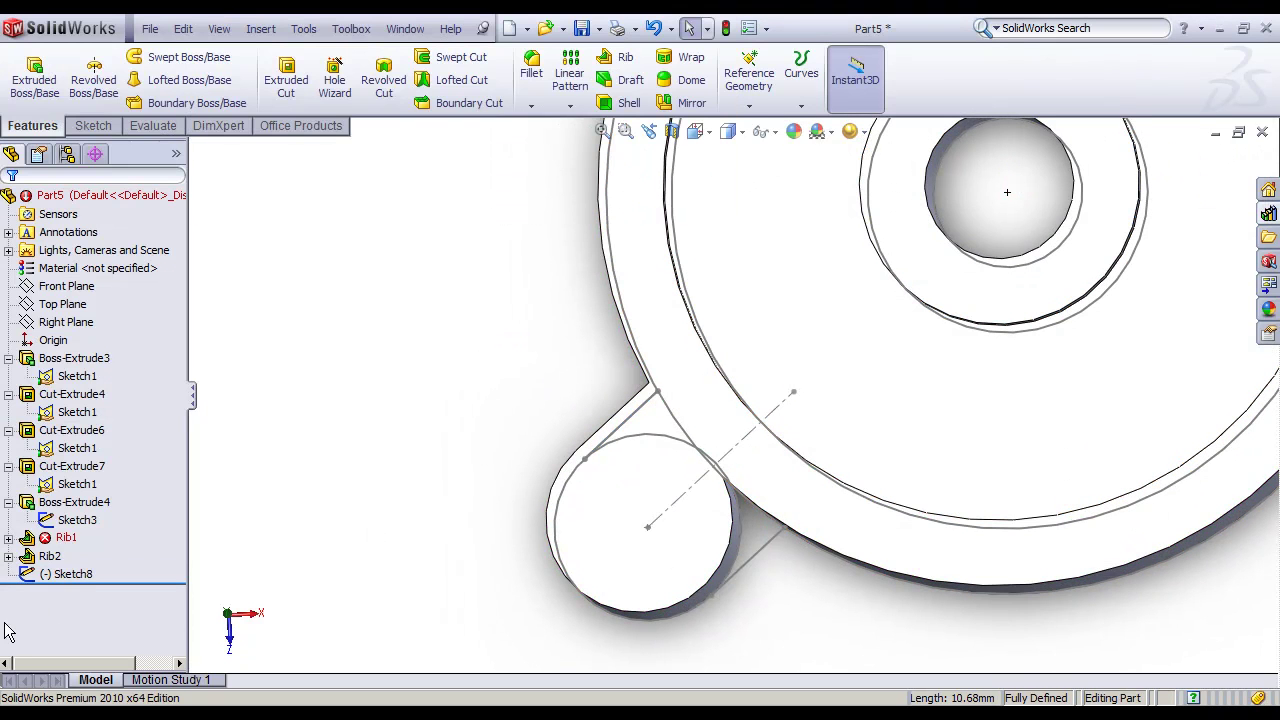
{"action": "left_click", "coordinate": [8, 538]}
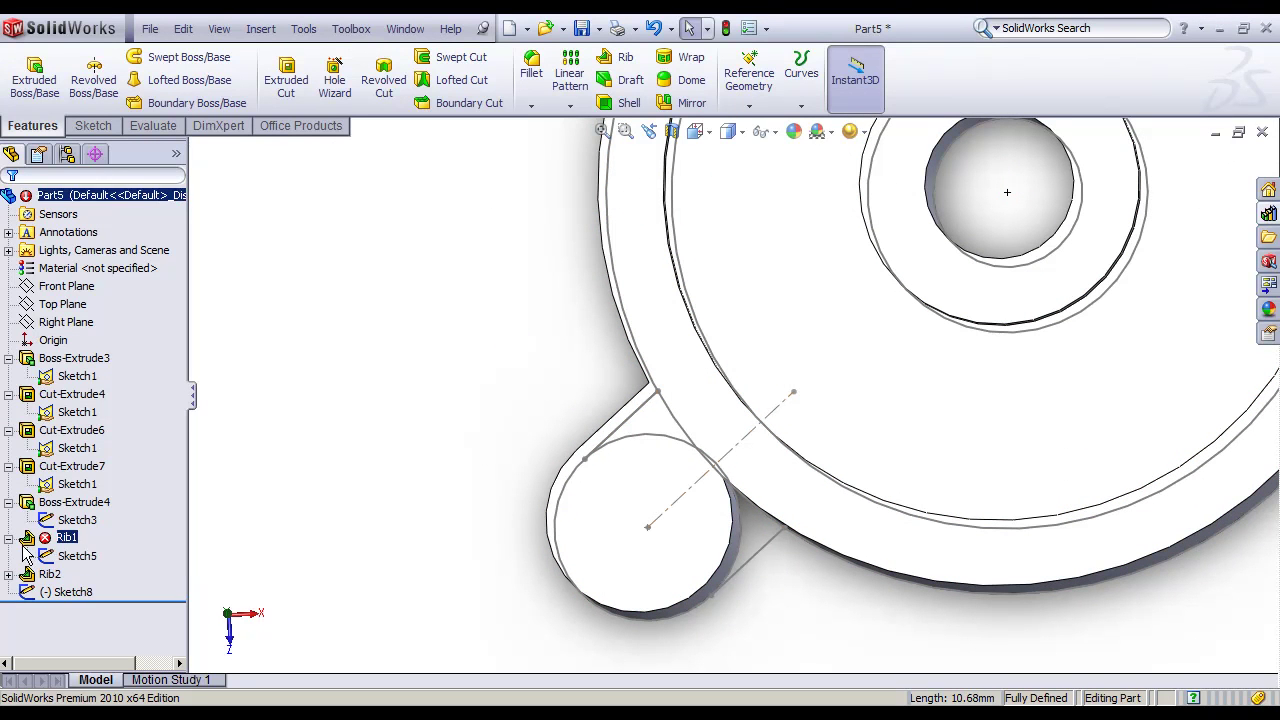
{"action": "left_click", "coordinate": [75, 556]}
{"action": "left_click", "coordinate": [63, 501]}
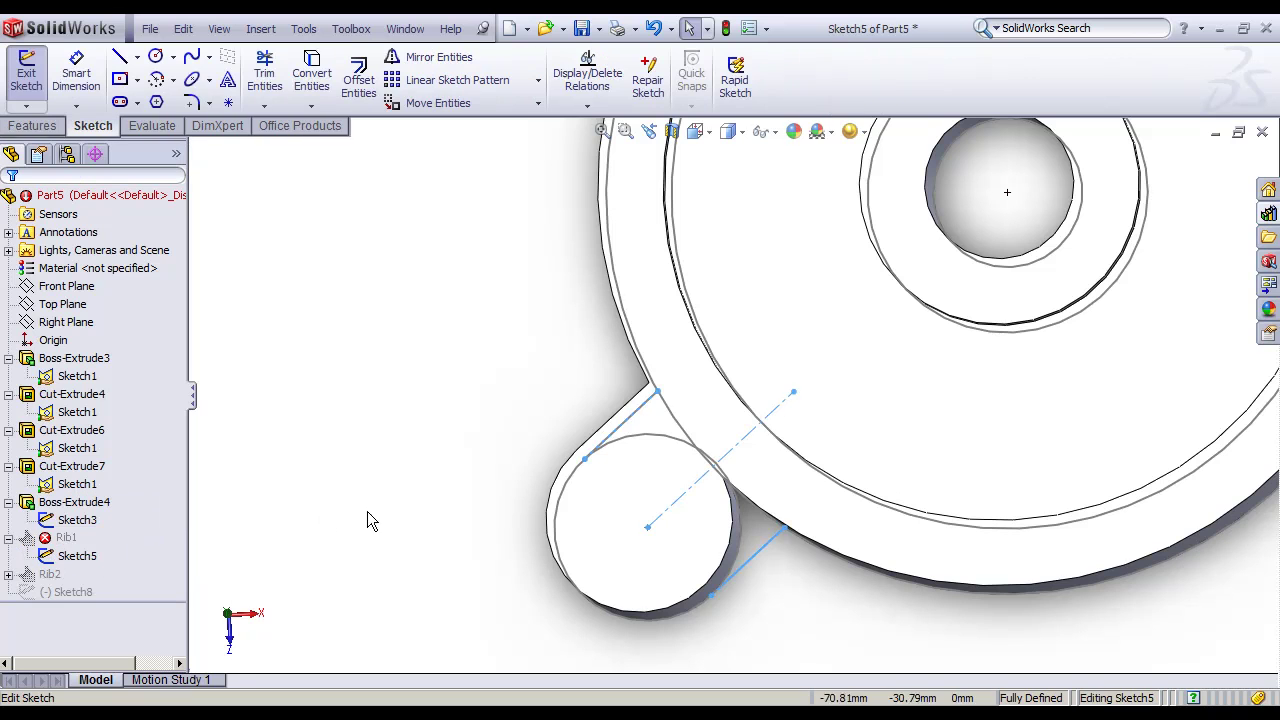
{"action": "left_click", "coordinate": [760, 560]}
{"action": "left_click", "coordinate": [1186, 166]}
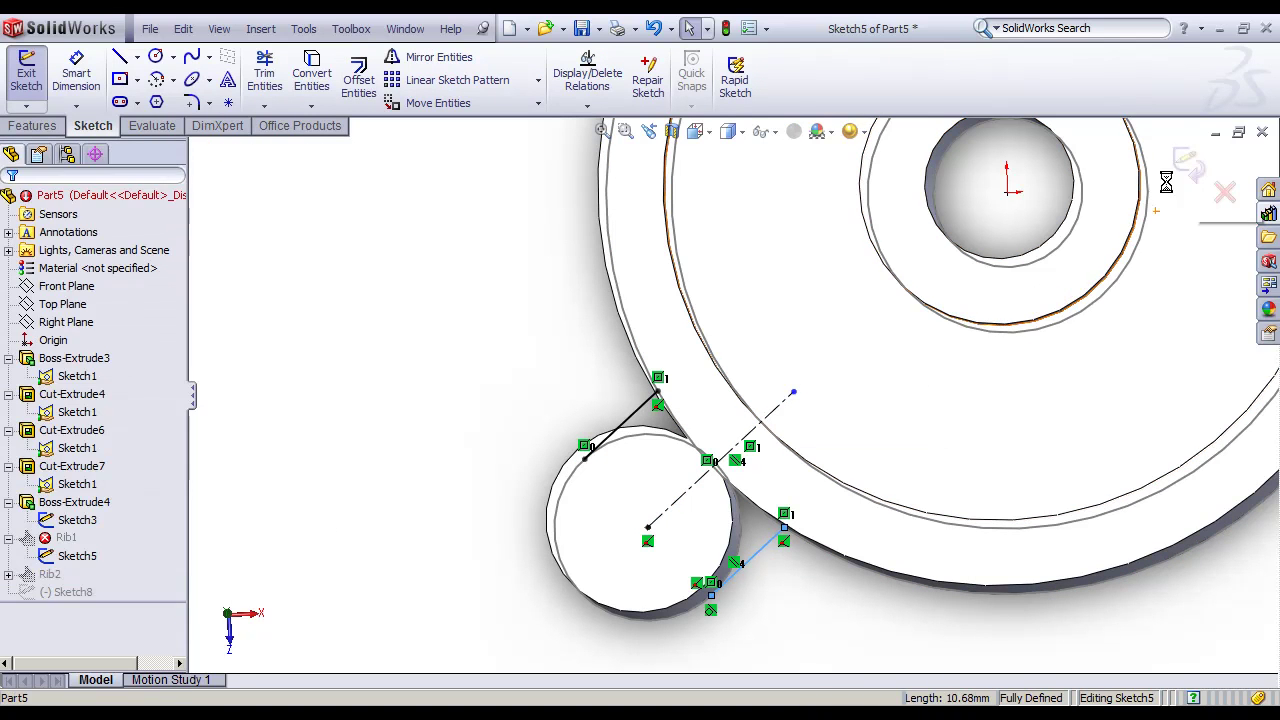
{"action": "key", "text": "Return"}
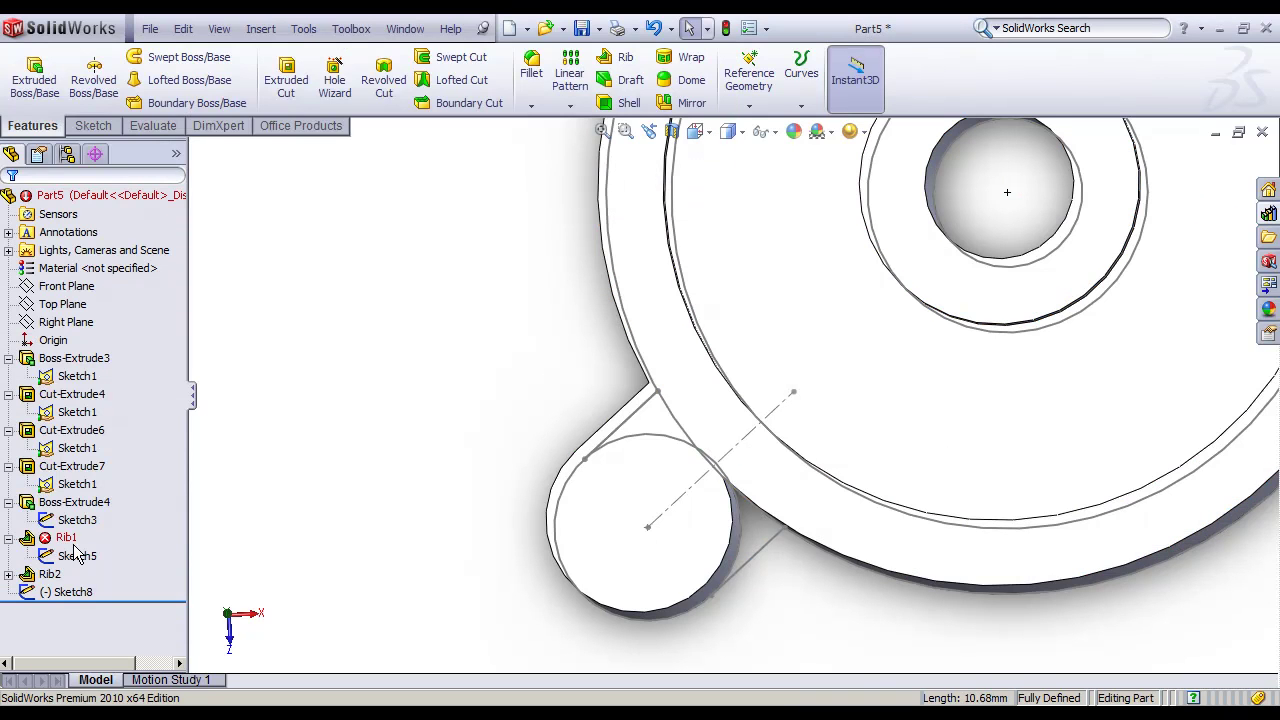
Step: Edit Rib1 using the lower lug line as contour, flipped material side and parallel direction
{"action": "left_click", "coordinate": [66, 540]}
{"action": "left_click", "coordinate": [74, 488]}
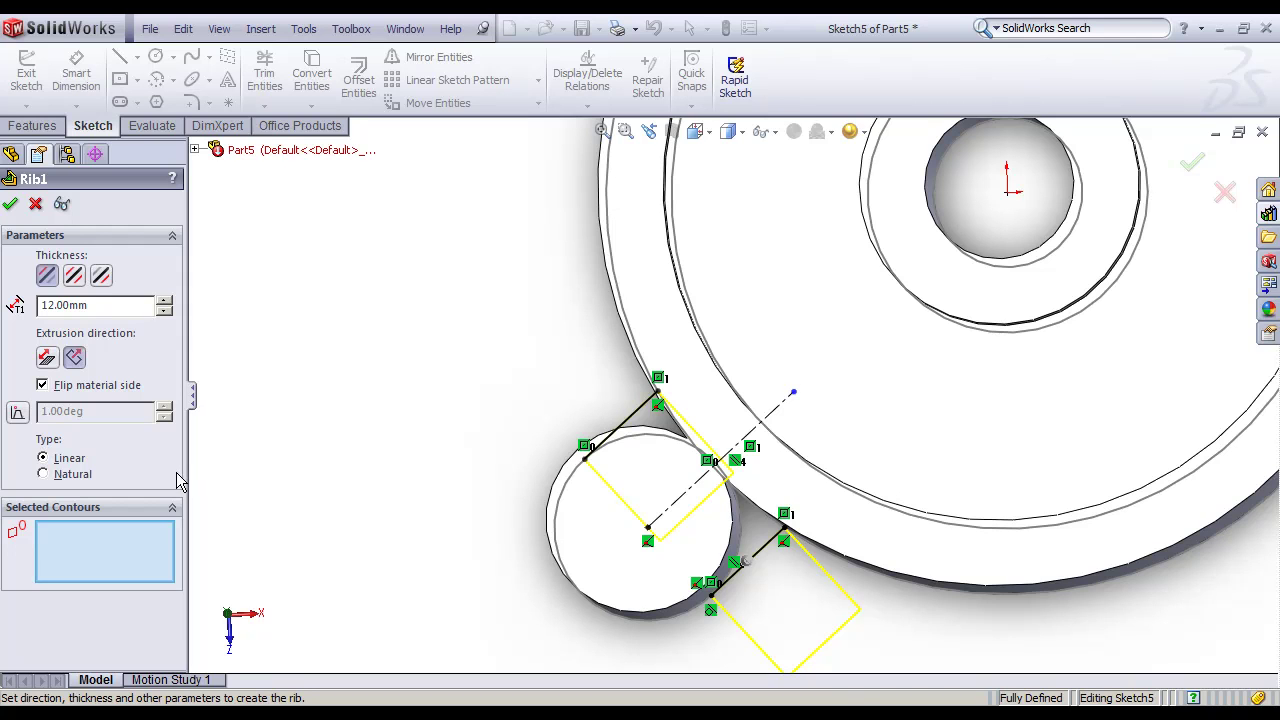
{"action": "left_click", "coordinate": [770, 548]}
{"action": "left_click", "coordinate": [1191, 163]}
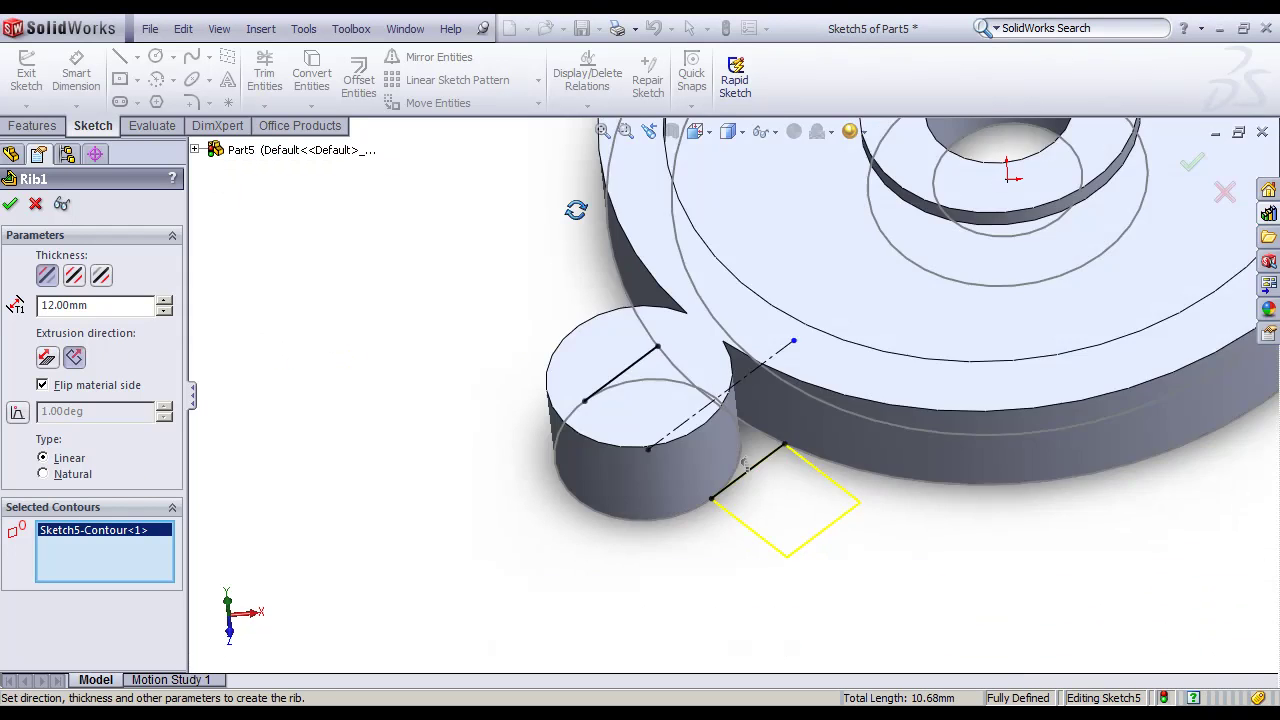
{"action": "mouse_move", "coordinate": [571, 206]}
{"action": "middle_mouse_down"}
{"action": "mouse_move", "coordinate": [740, 340]}
{"action": "mouse_move", "coordinate": [422, 390]}
{"action": "middle_mouse_up"}
{"action": "left_click", "coordinate": [686, 408]}
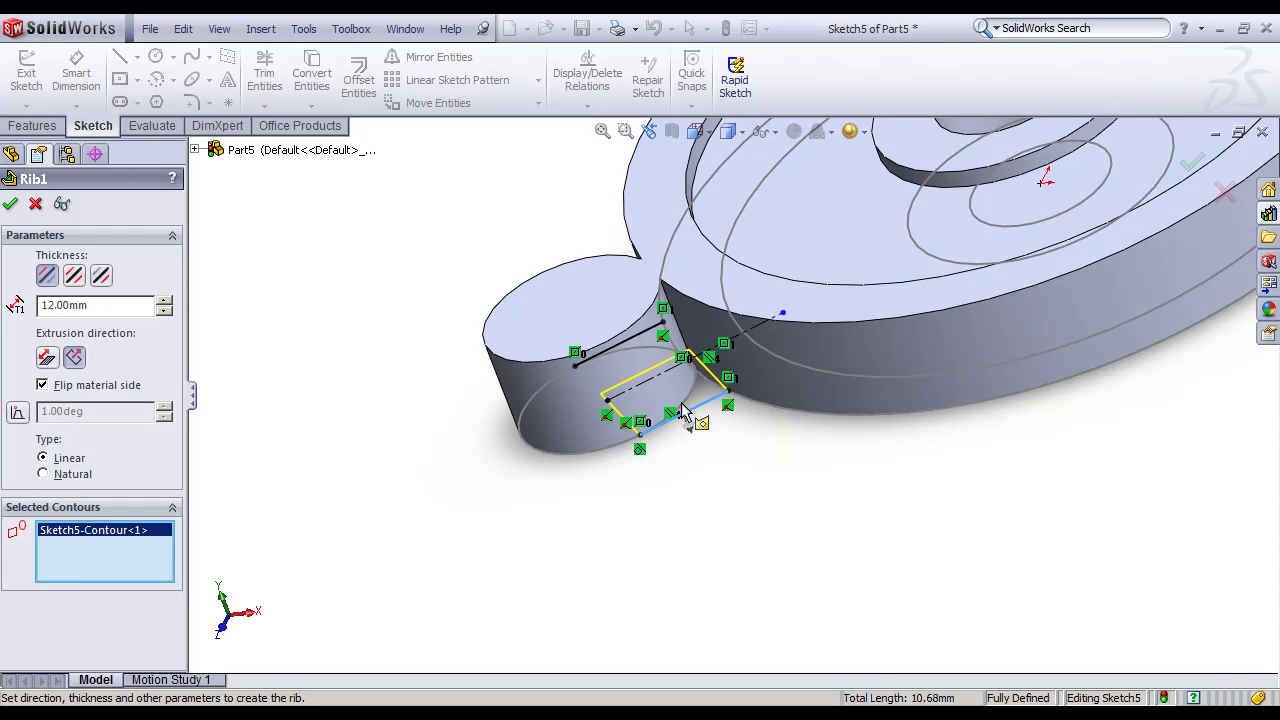
{"action": "left_click", "coordinate": [47, 357]}
{"action": "middle_click_drag", "start_coordinate": [435, 314], "coordinate": [1130, 162]}
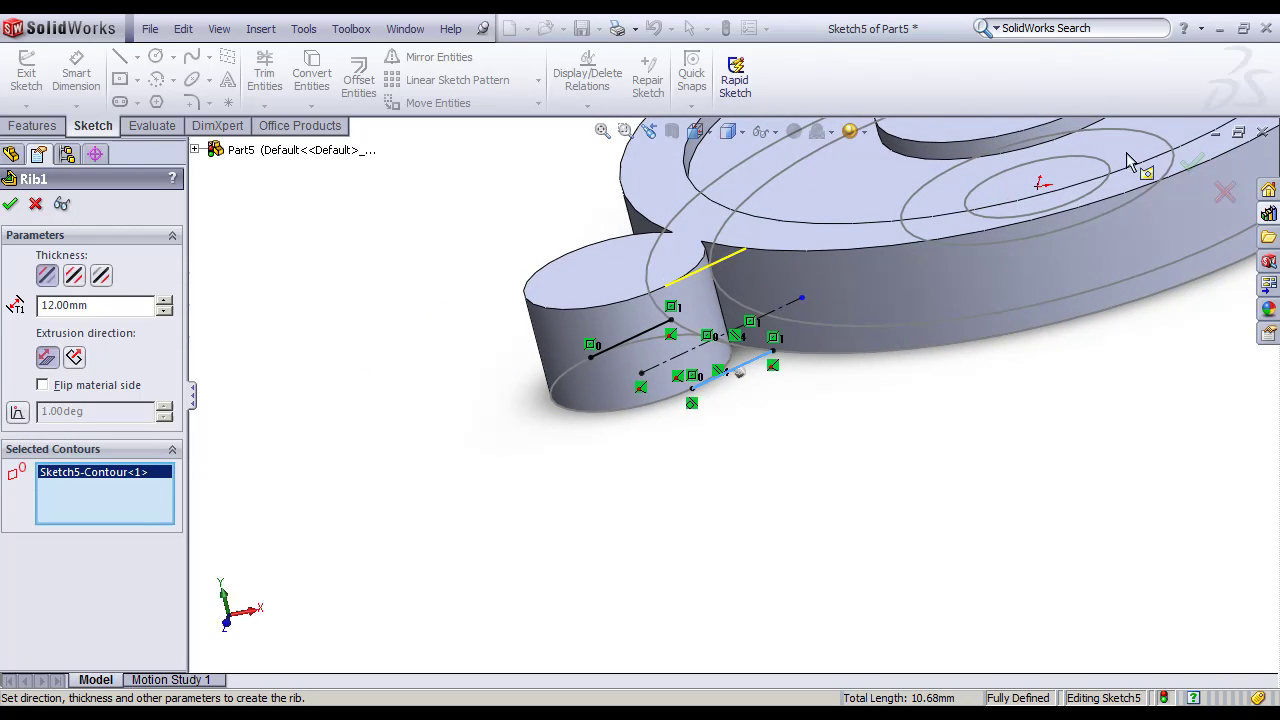
{"action": "left_click", "coordinate": [1190, 170]}
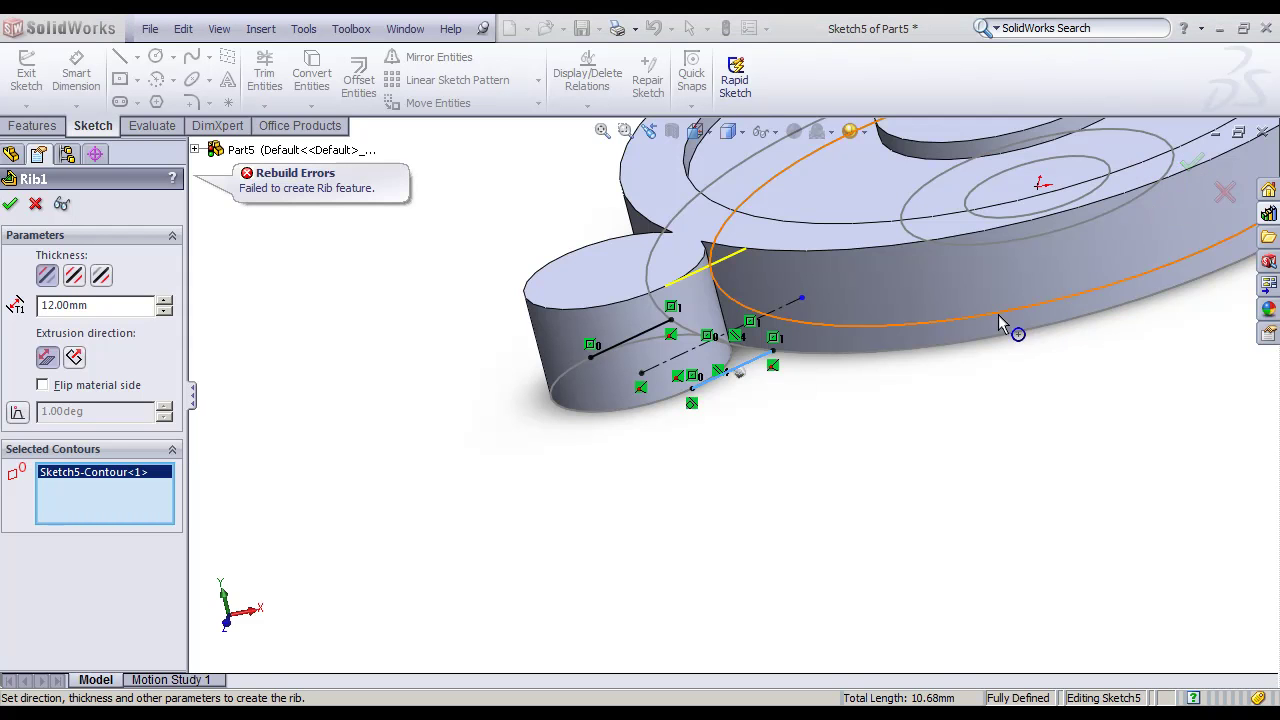
{"action": "mouse_move", "coordinate": [914, 349]}
{"action": "middle_mouse_down"}
{"action": "mouse_move", "coordinate": [889, 390]}
{"action": "mouse_move", "coordinate": [851, 357]}
{"action": "mouse_move", "coordinate": [914, 286]}
{"action": "middle_mouse_up"}
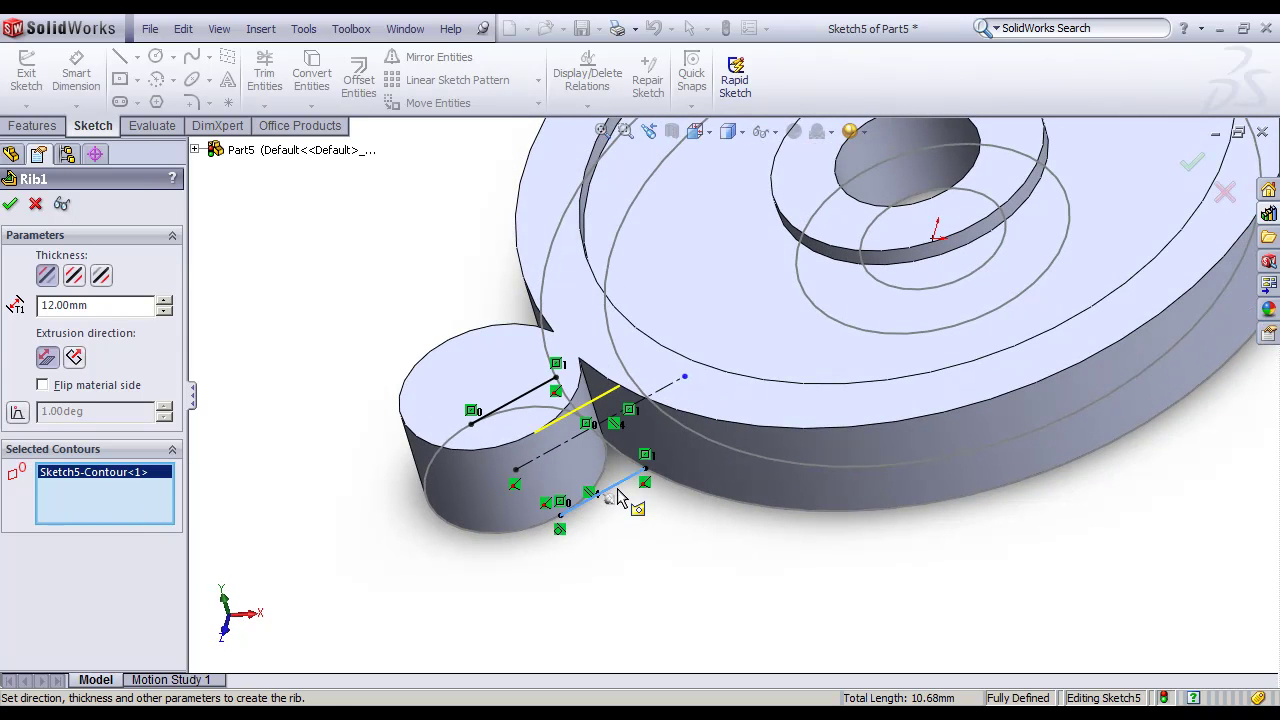
Step: Reselect the lower lug line as contour and create the 12 mm parallel rib
{"action": "left_click", "coordinate": [619, 495]}
{"action": "left_click", "coordinate": [623, 483]}
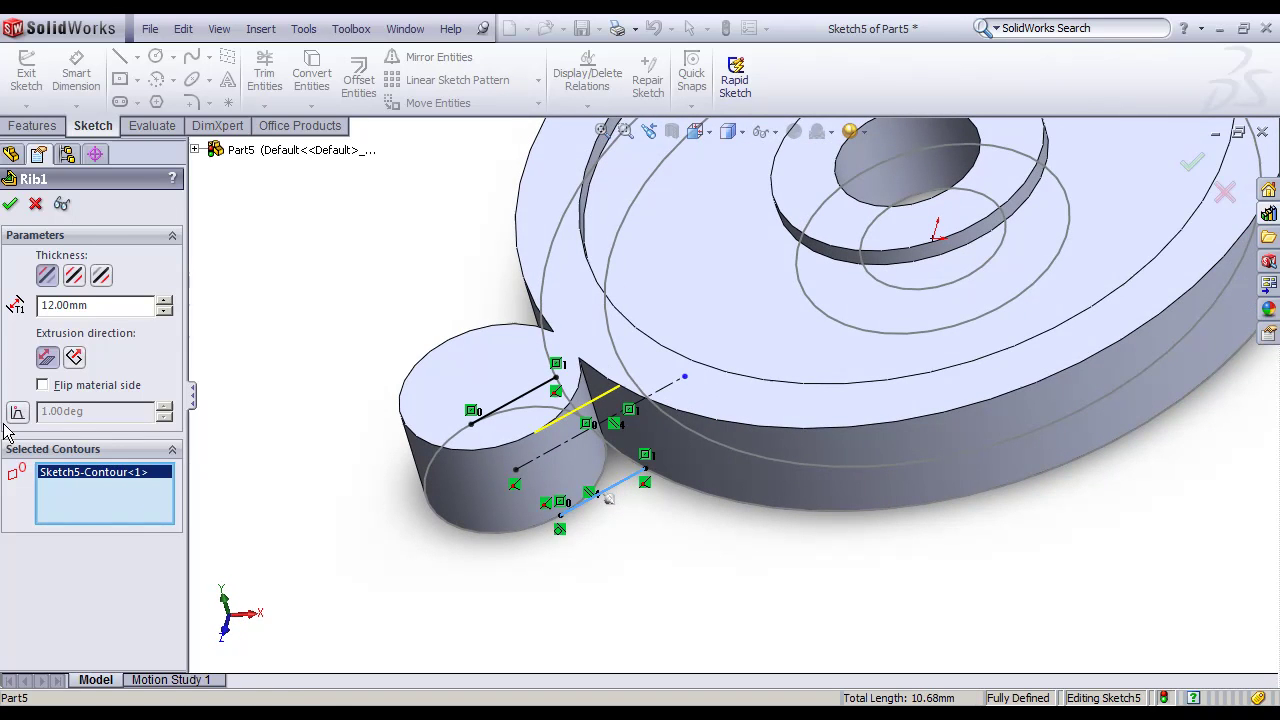
{"action": "middle_click_drag", "start_coordinate": [400, 337], "coordinate": [443, 323]}
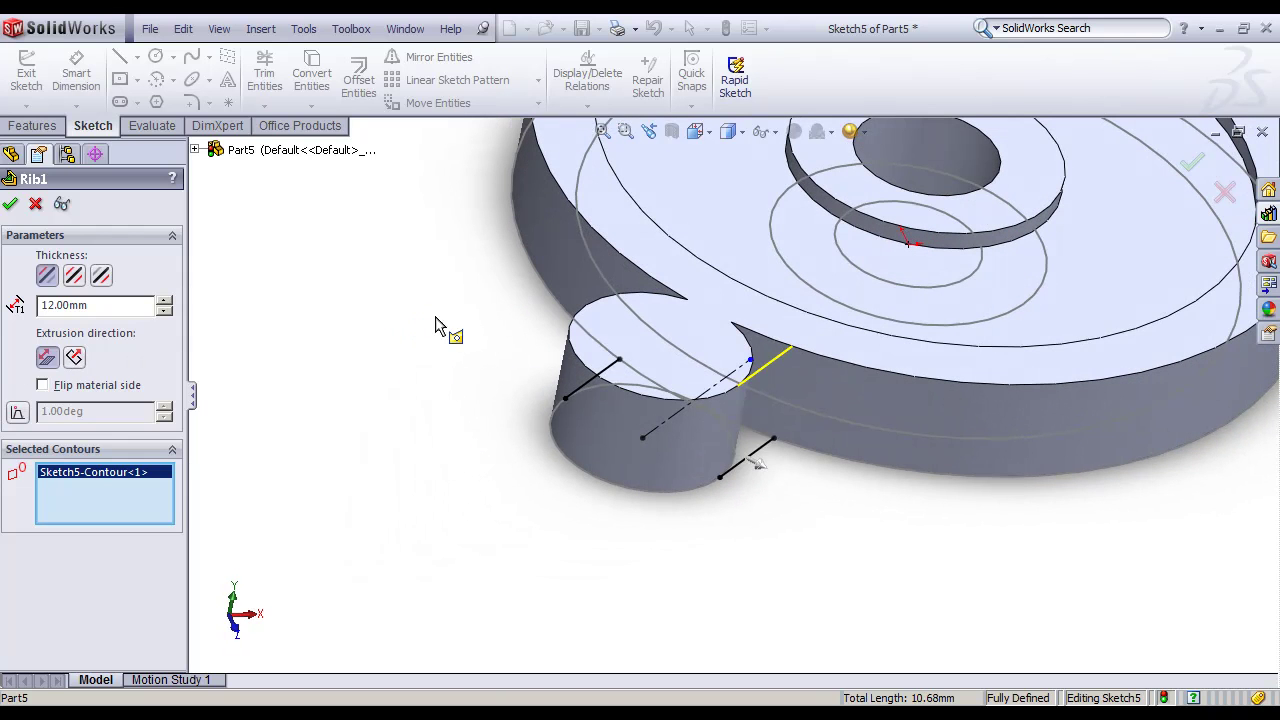
{"action": "left_click", "coordinate": [78, 366]}
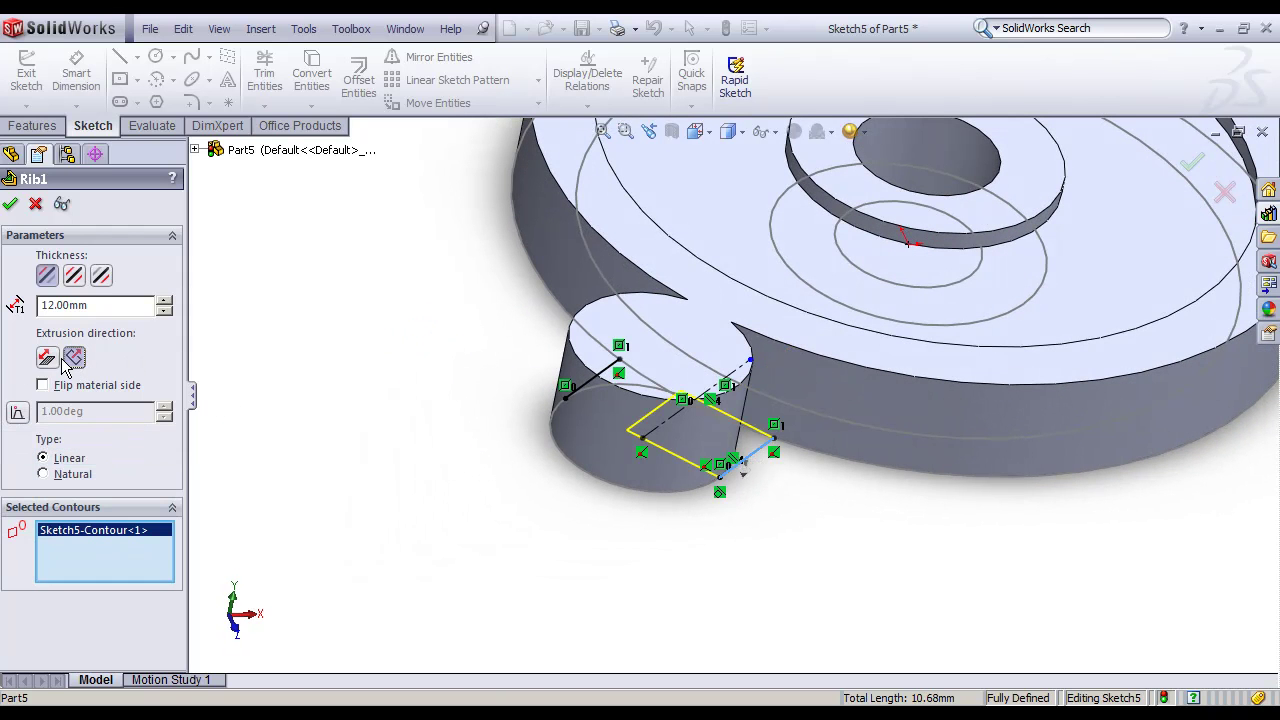
{"action": "left_click", "coordinate": [47, 358]}
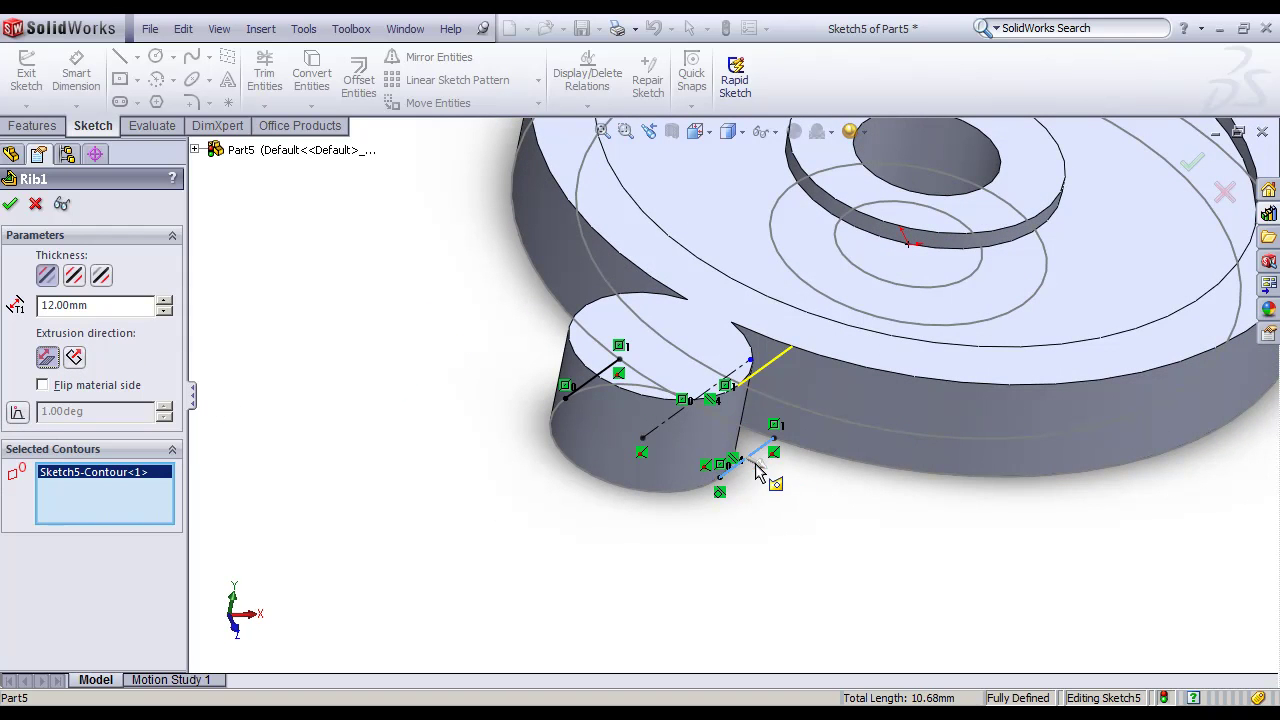
{"action": "left_click", "coordinate": [1191, 165]}
{"action": "middle_click_drag", "start_coordinate": [900, 357], "coordinate": [799, 395]}
{"action": "scroll", "coordinate": [799, 395], "scroll_direction": "up", "scroll_amount": 2}
{"action": "key", "text": "space"}
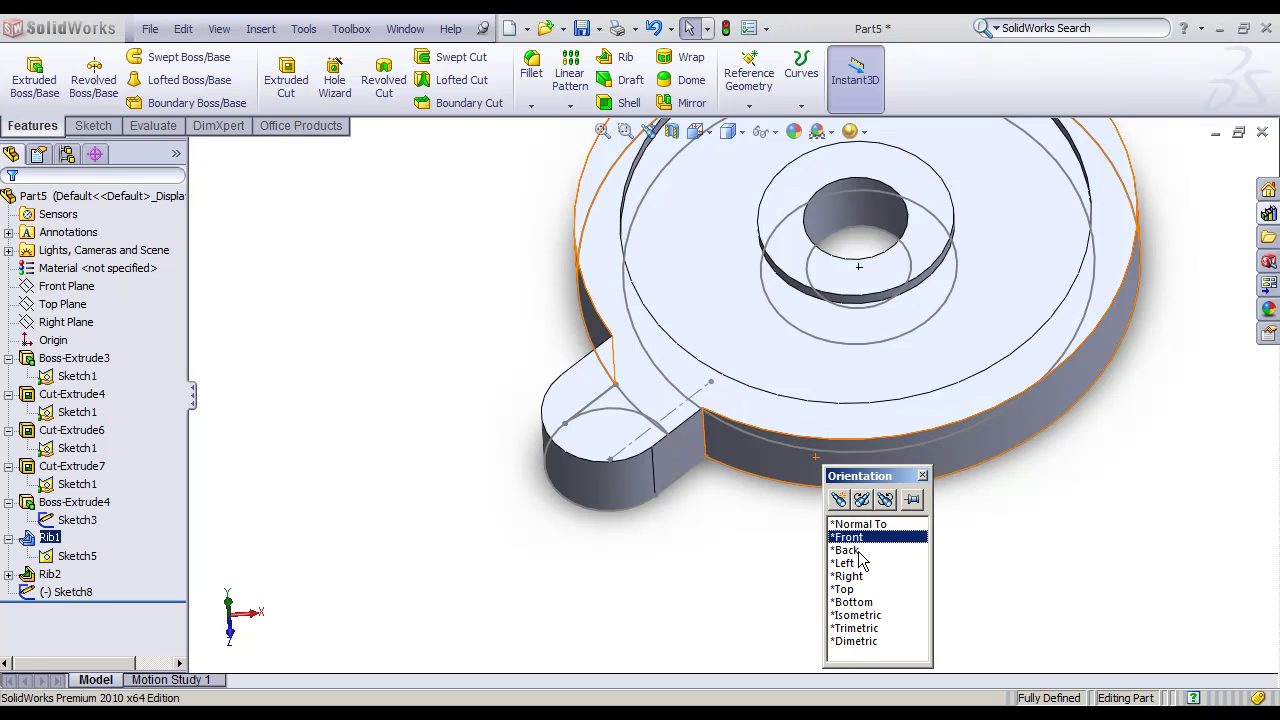
Step: View the disc with its joined lug from directly above, zoomed to fit
{"action": "left_click", "coordinate": [848, 589]}
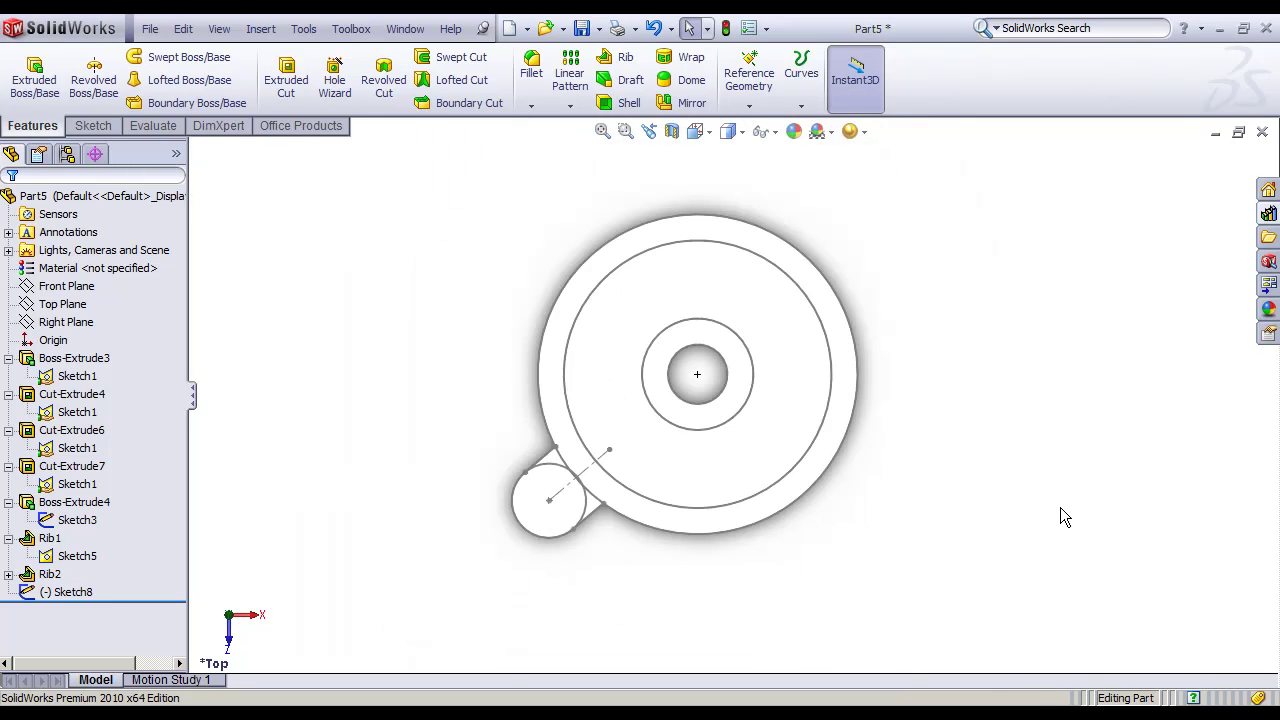
{"action": "left_click", "coordinate": [1188, 713]}
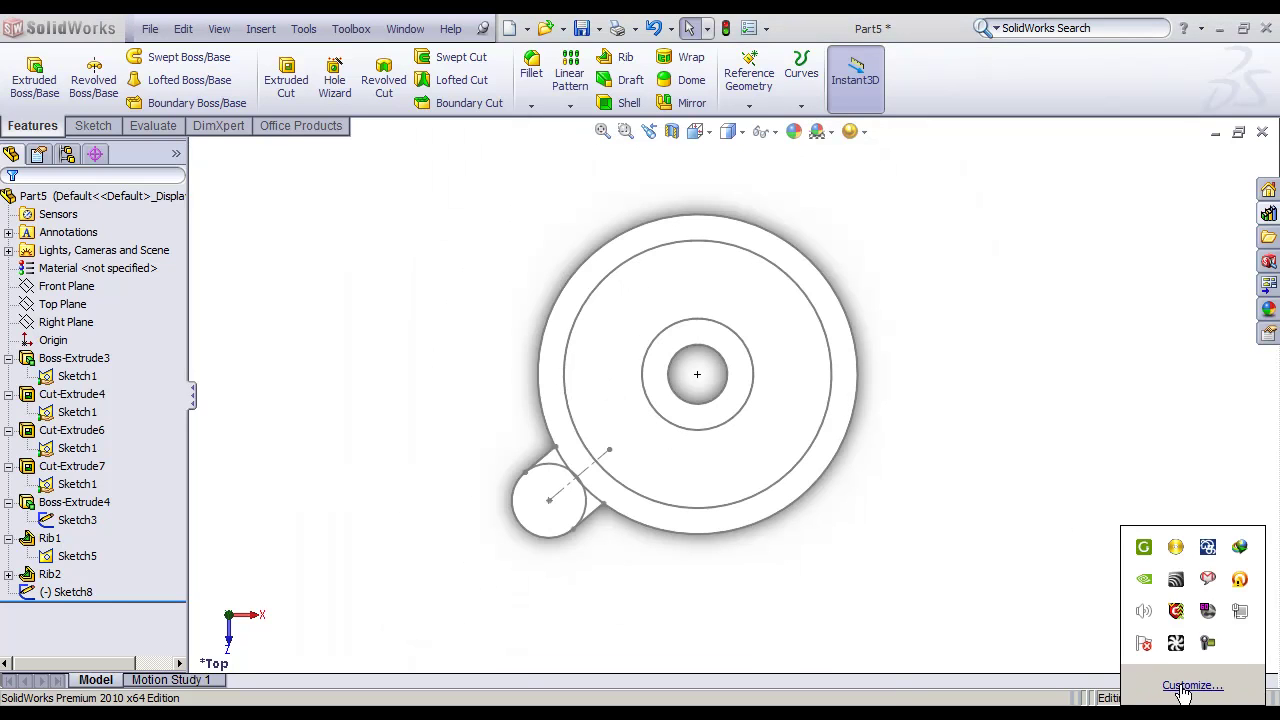
{"action": "left_click", "coordinate": [1208, 643]}
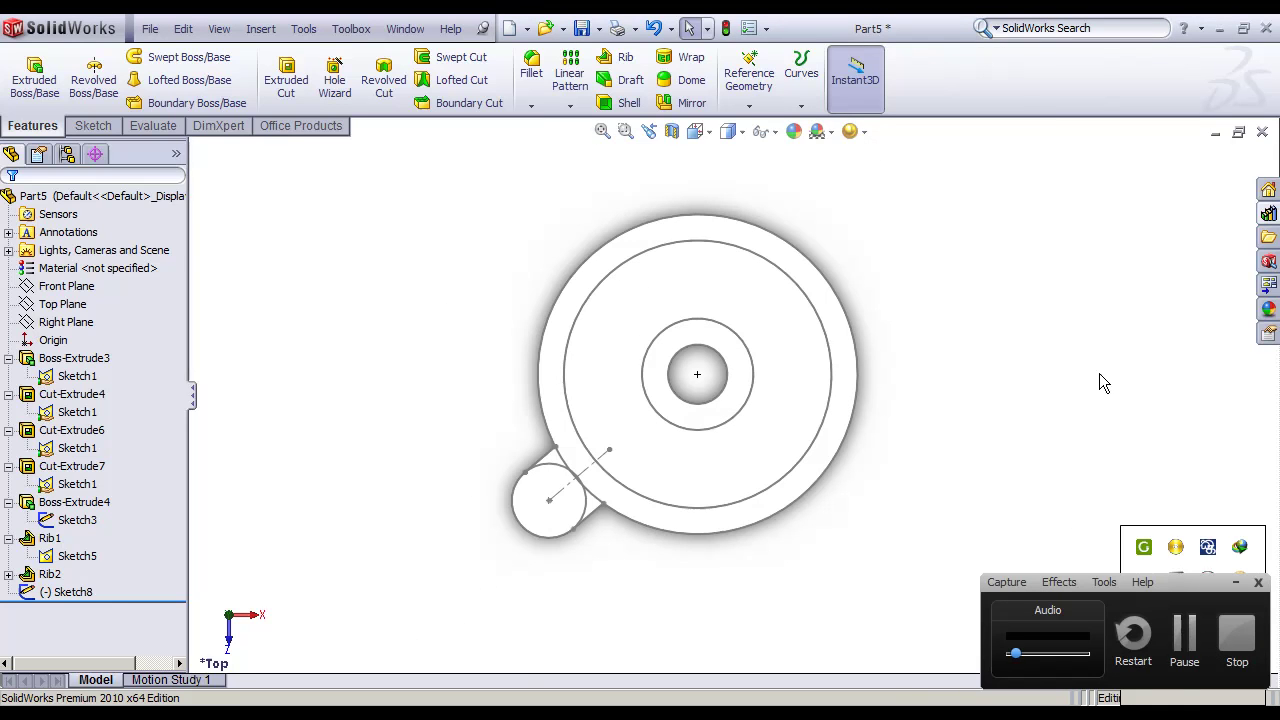
{"action": "left_click", "coordinate": [1236, 583]}
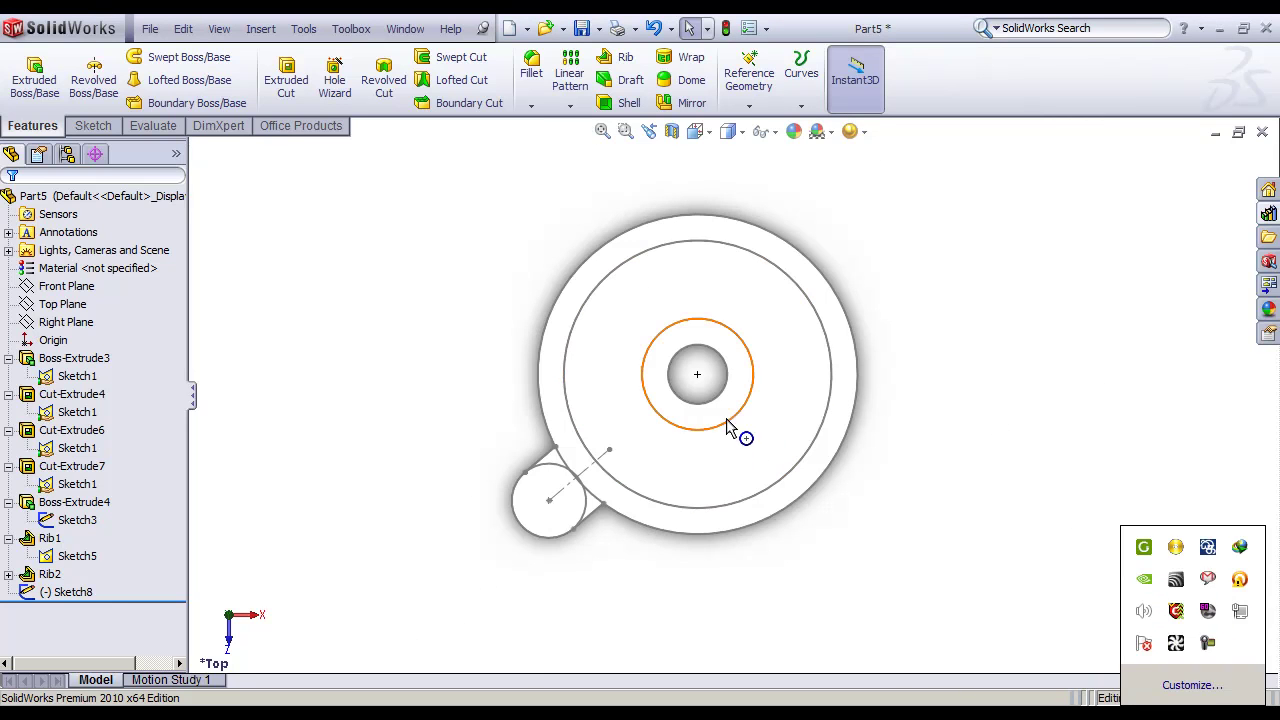
{"action": "scroll", "coordinate": [630, 508], "scroll_direction": "down", "scroll_amount": 2}
{"action": "scroll", "coordinate": [631, 523], "scroll_direction": "down", "scroll_amount": 2}
{"action": "key", "text": "z"}
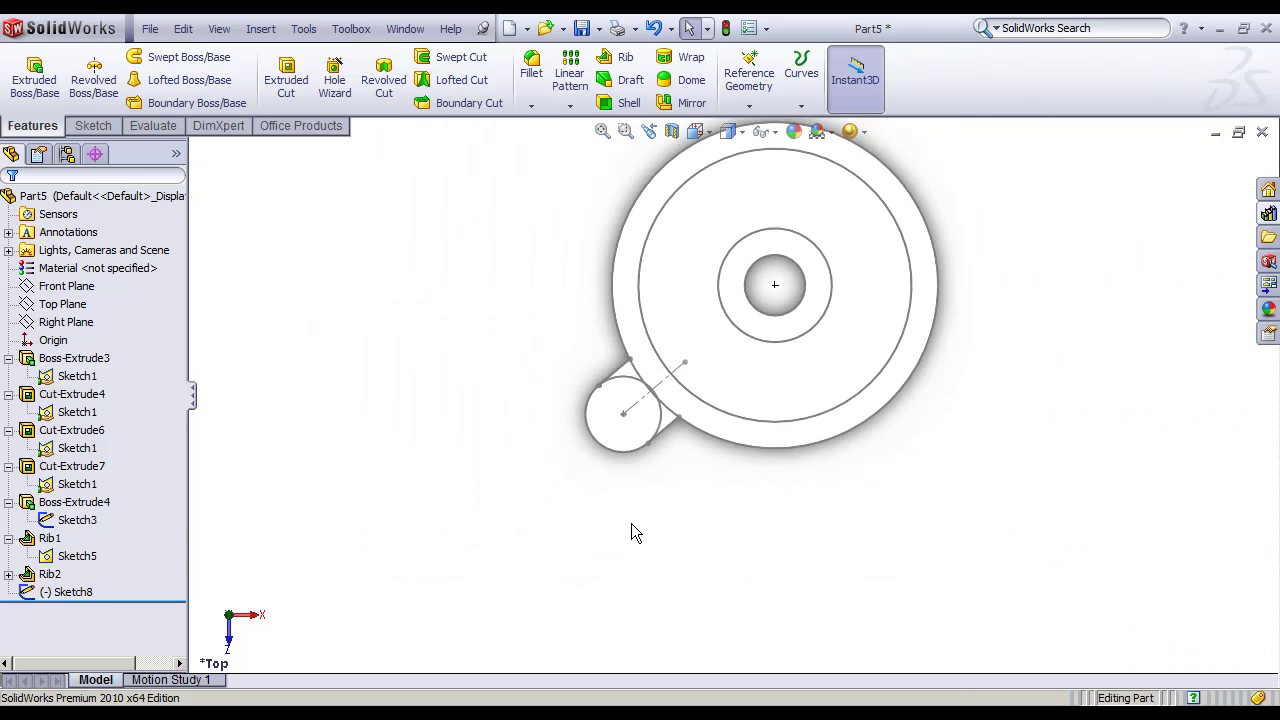
{"action": "middle_click_drag", "start_coordinate": [637, 455], "coordinate": [663, 257]}
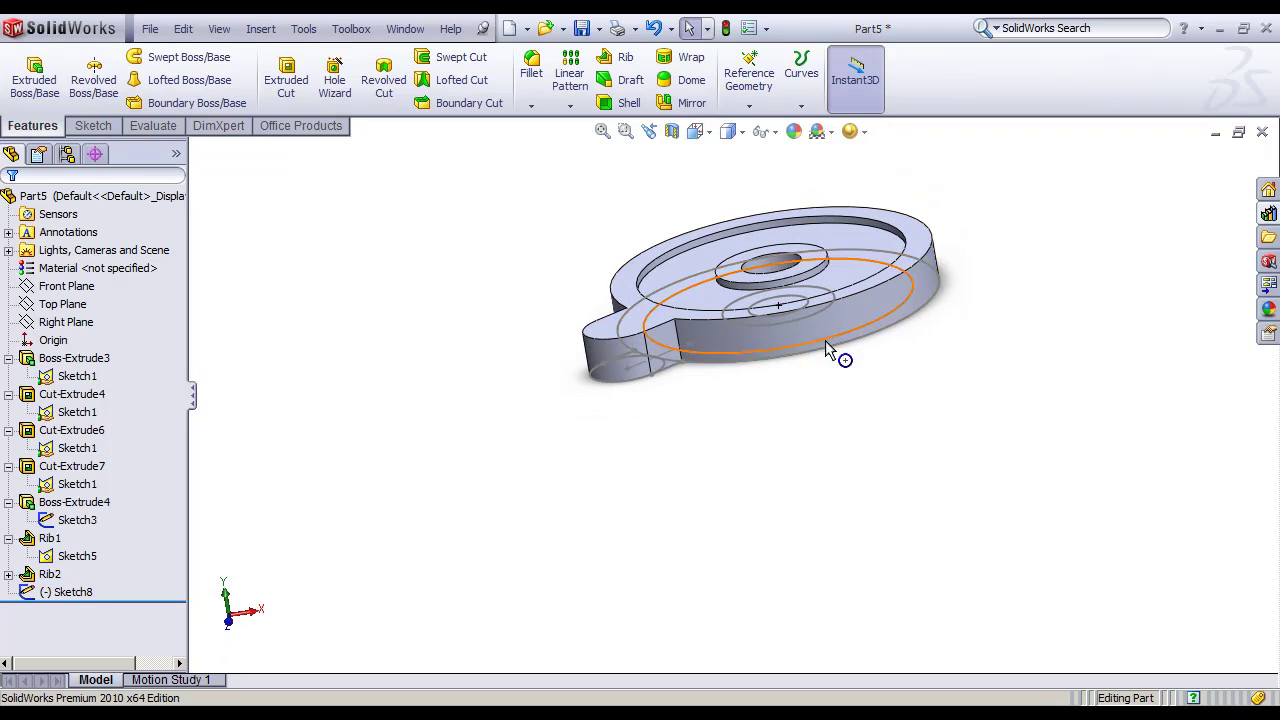
{"action": "key", "text": "space"}
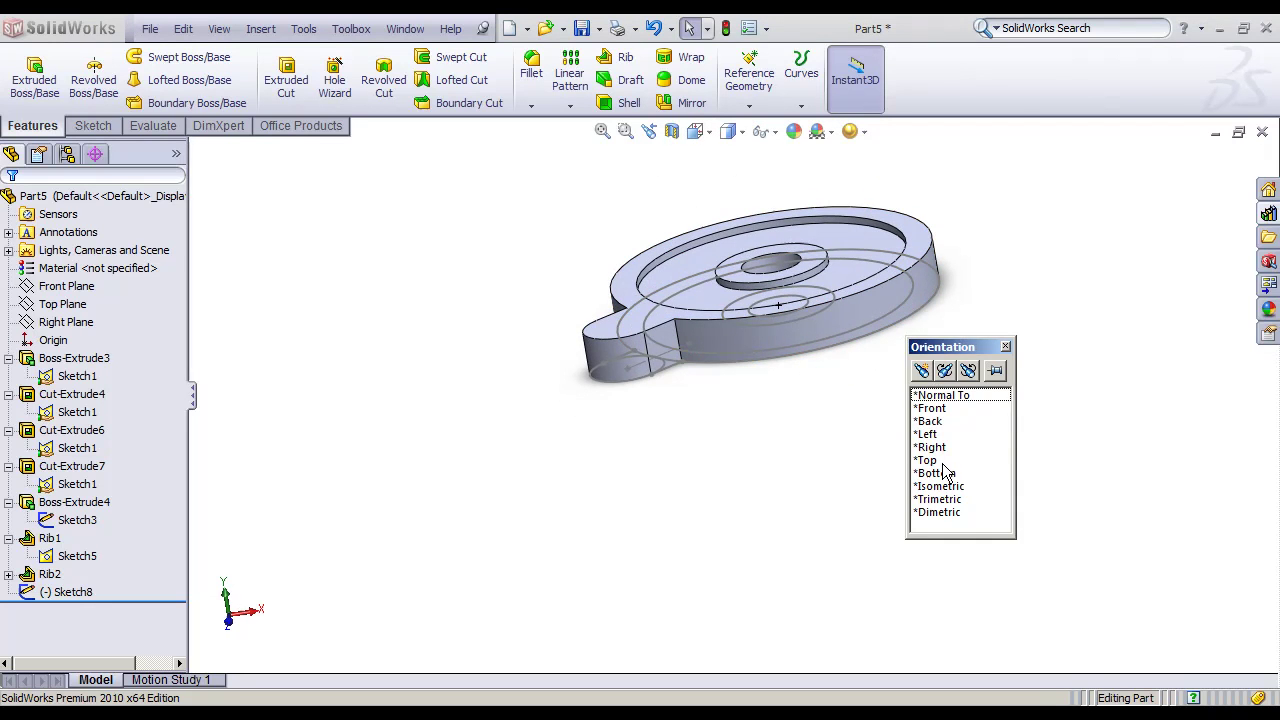
{"action": "left_click", "coordinate": [965, 462]}
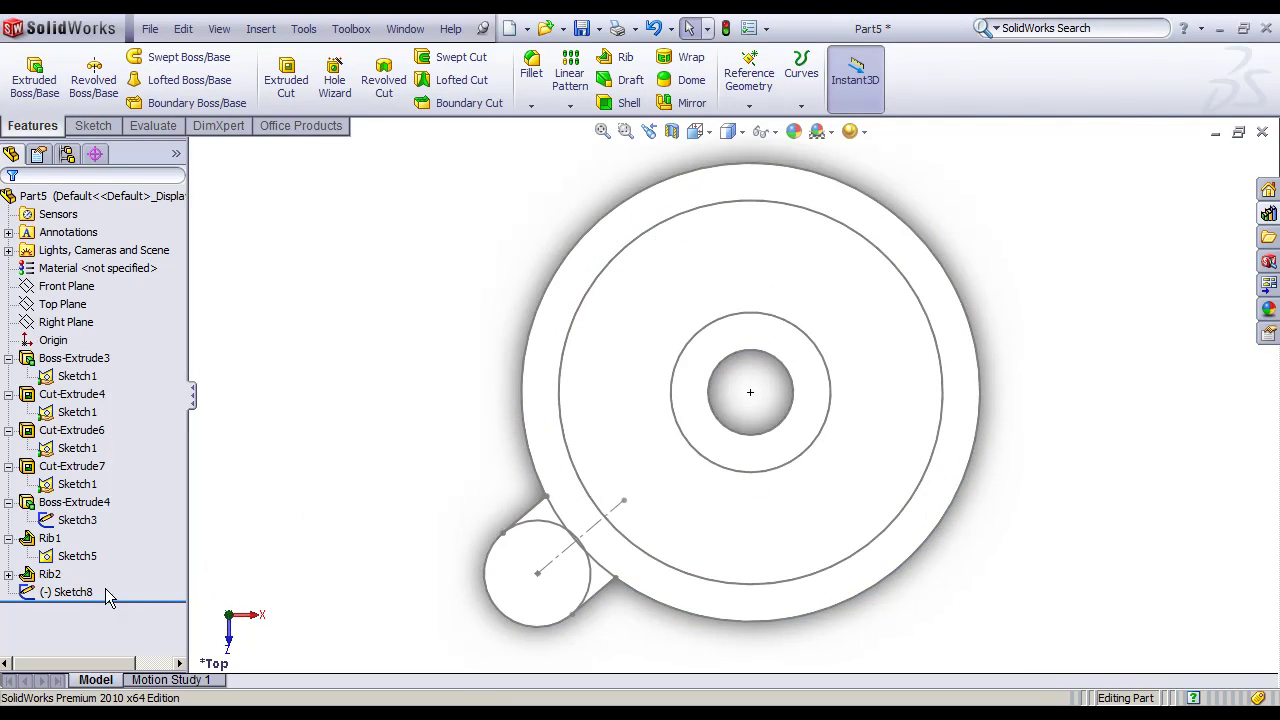
Step: Start a centerline, then cancel the unfinished sketch and return to the model
{"action": "left_click", "coordinate": [89, 128]}
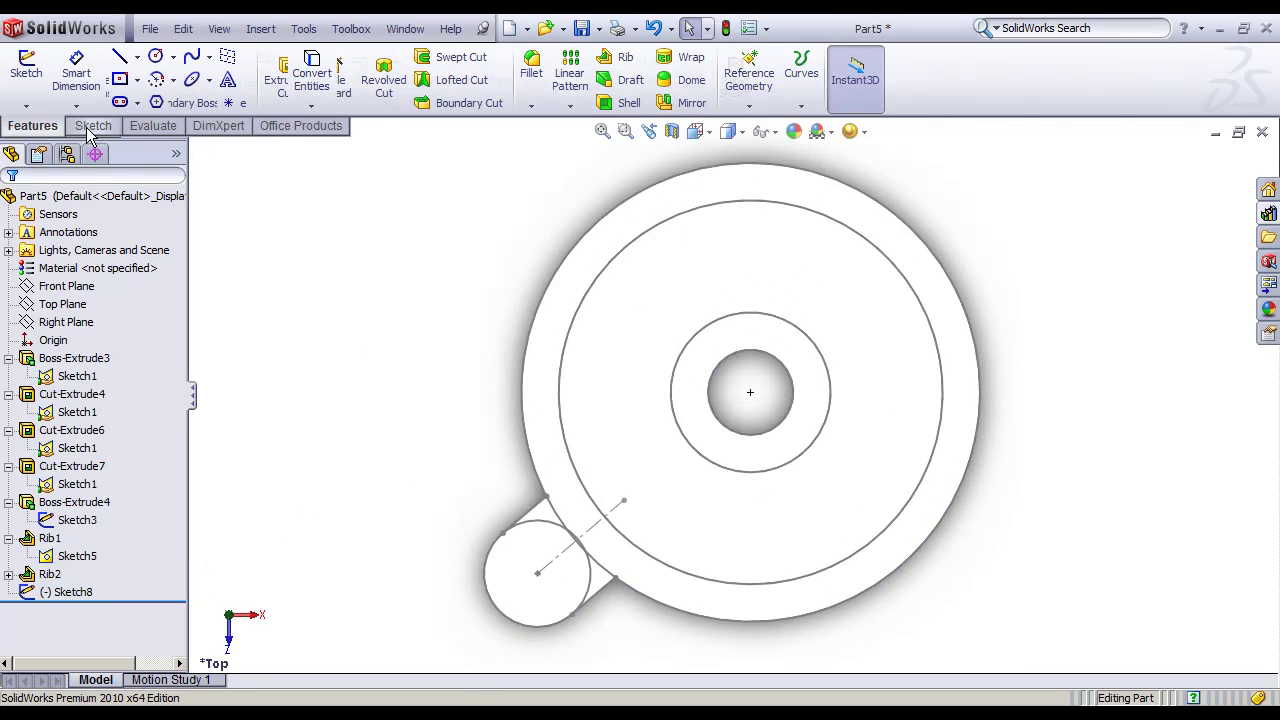
{"action": "left_click", "coordinate": [89, 128]}
{"action": "left_click", "coordinate": [137, 57]}
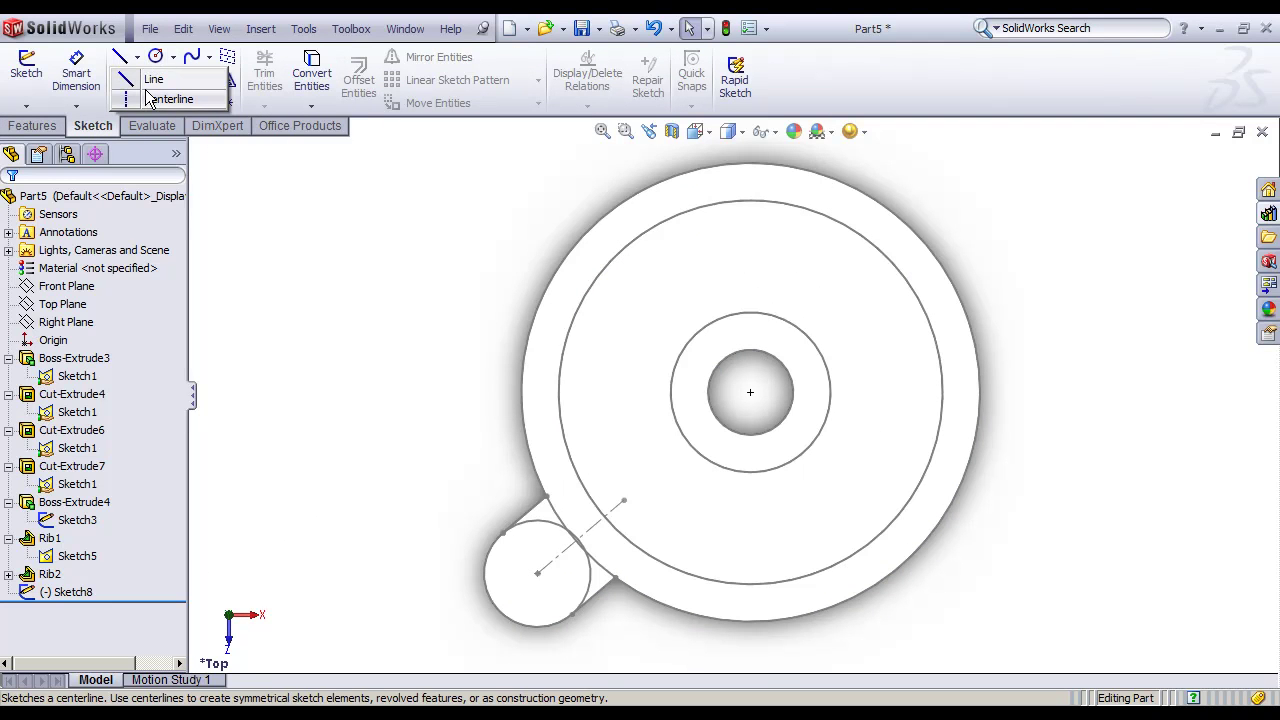
{"action": "left_click", "coordinate": [160, 99]}
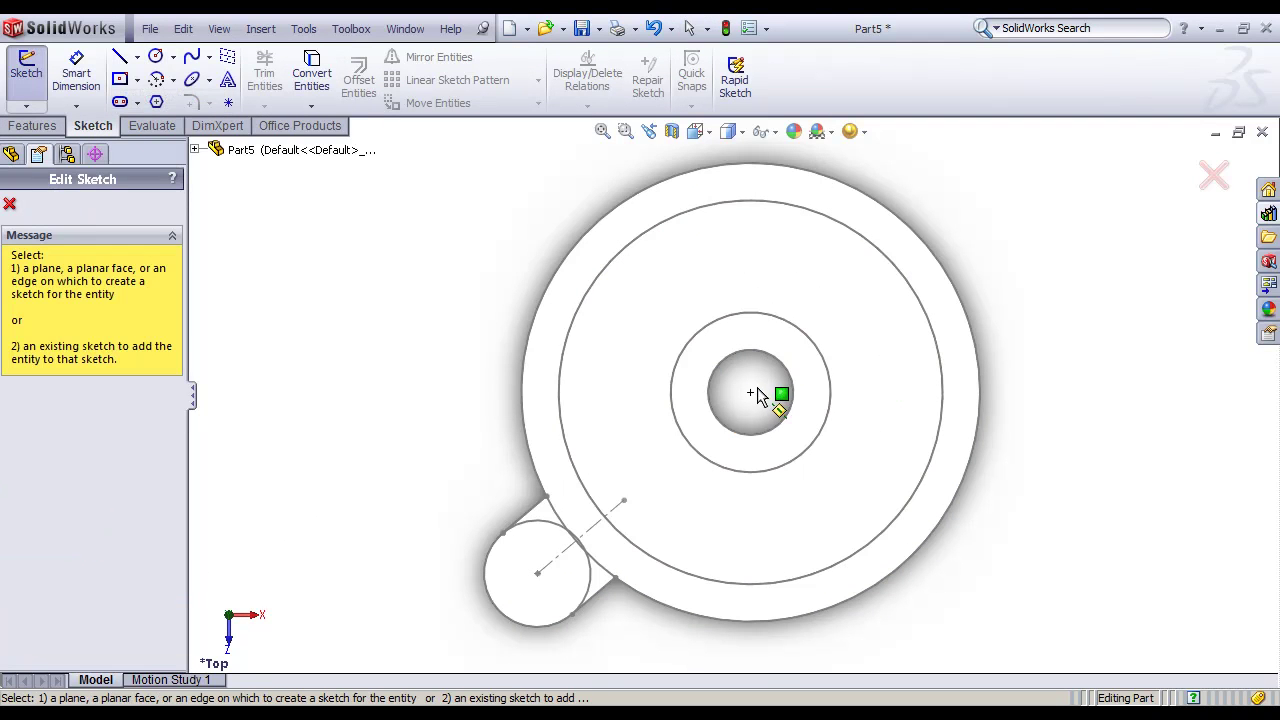
{"action": "left_click", "coordinate": [1214, 177]}
{"action": "key", "text": "ctrl+7"}
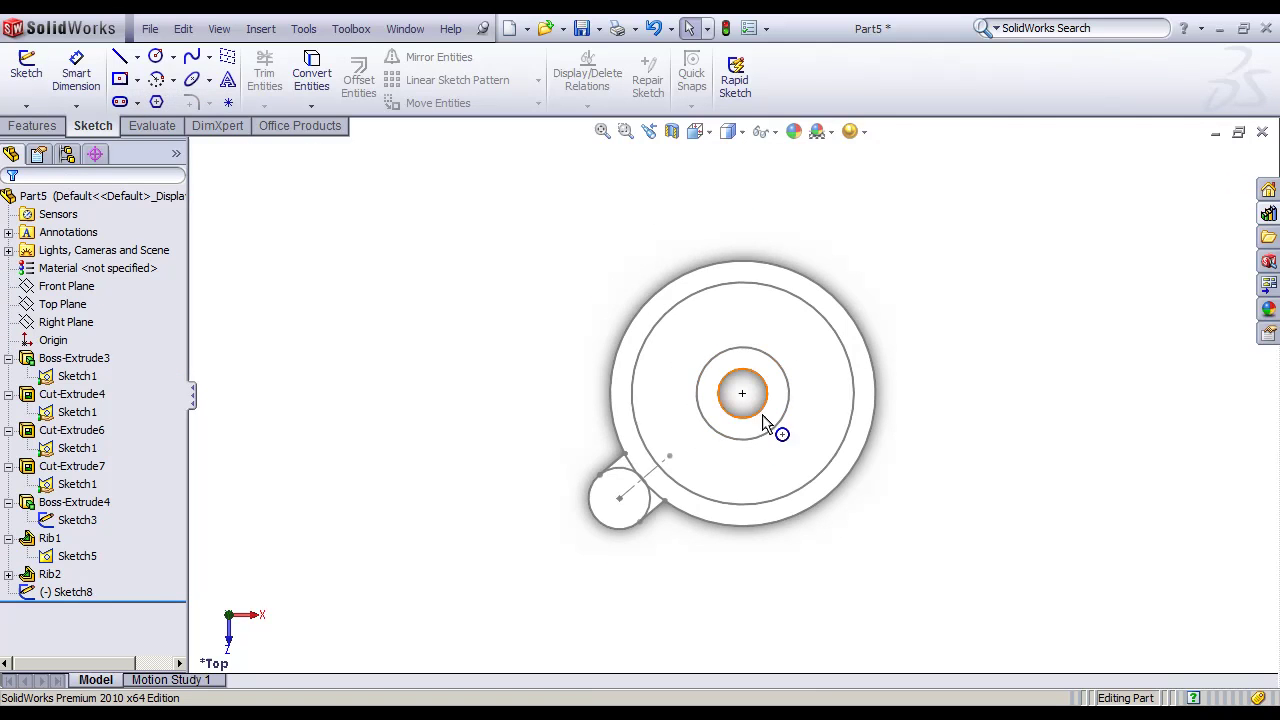
Step: Show the Right, Top and Front Planes on the model
{"action": "left_click", "coordinate": [66, 127]}
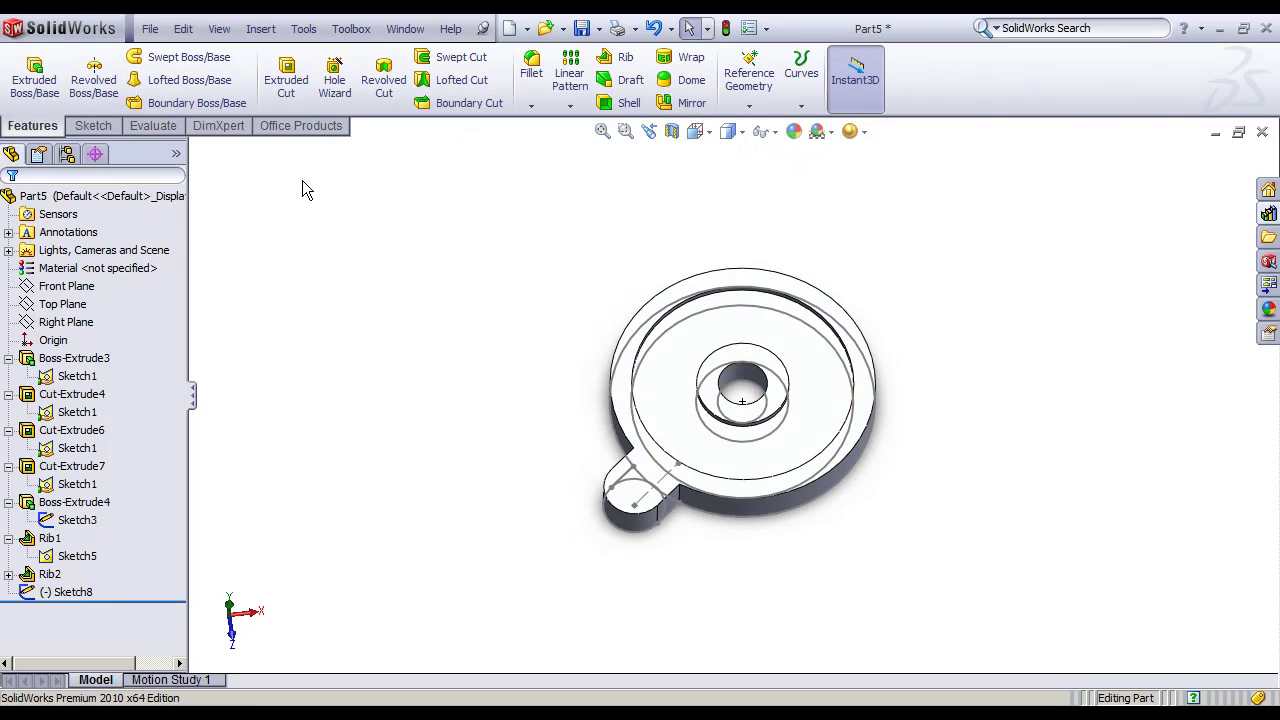
{"action": "left_click", "coordinate": [55, 322]}
{"action": "left_click", "coordinate": [87, 289]}
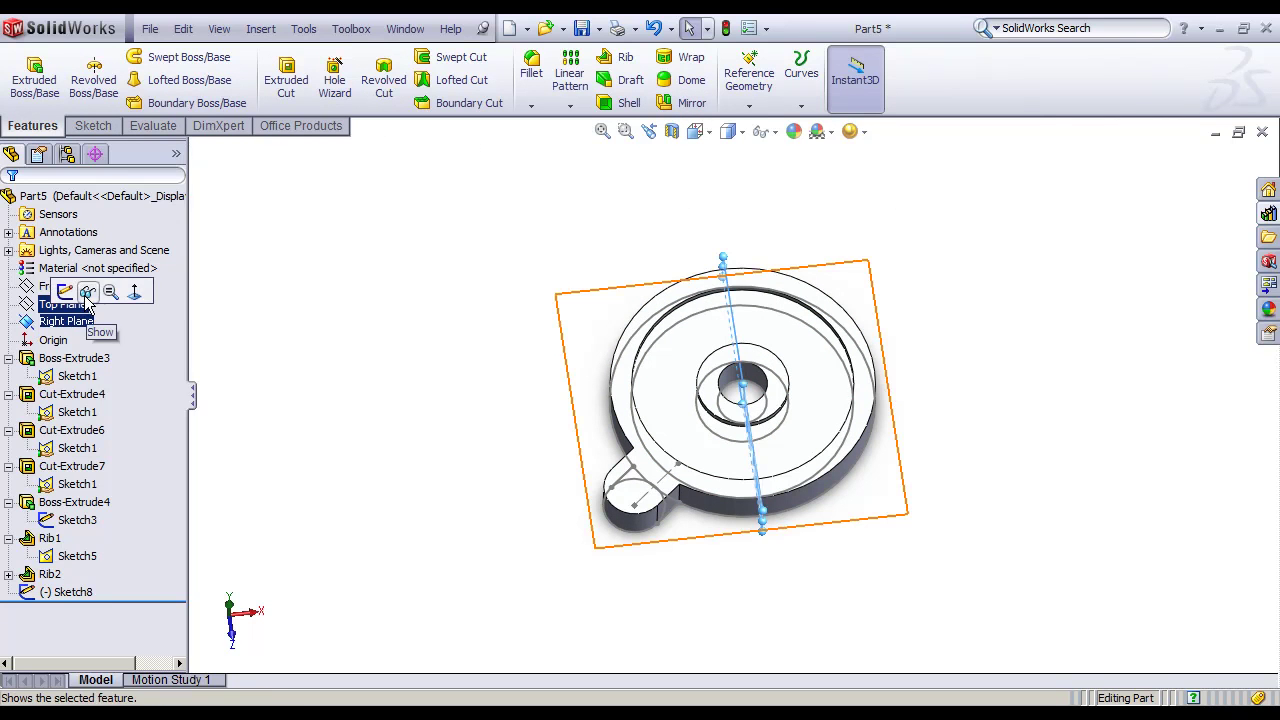
{"action": "left_click", "coordinate": [62, 304]}
{"action": "left_click", "coordinate": [66, 286], "text": "ctrl"}
{"action": "left_click", "coordinate": [99, 274]}
{"action": "left_click", "coordinate": [66, 286]}
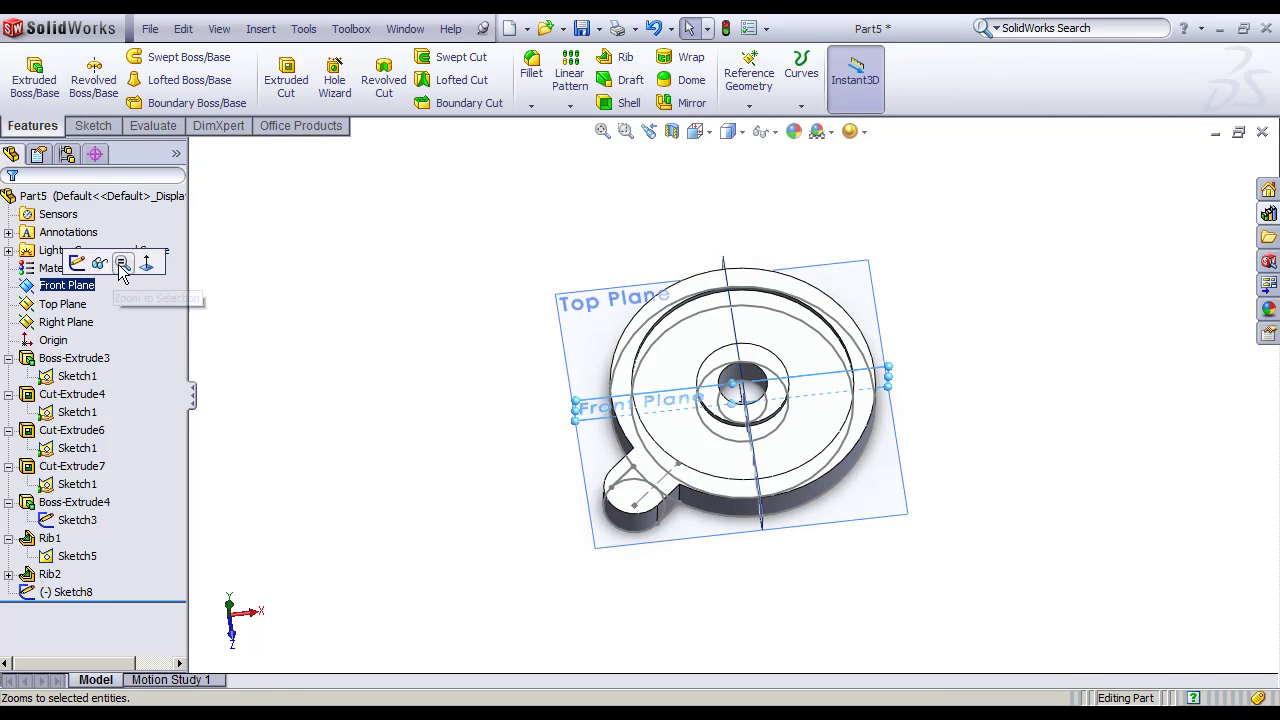
{"action": "mouse_move", "coordinate": [538, 305]}
{"action": "middle_mouse_down"}
{"action": "mouse_move", "coordinate": [532, 233]}
{"action": "mouse_move", "coordinate": [806, 293]}
{"action": "middle_mouse_up"}
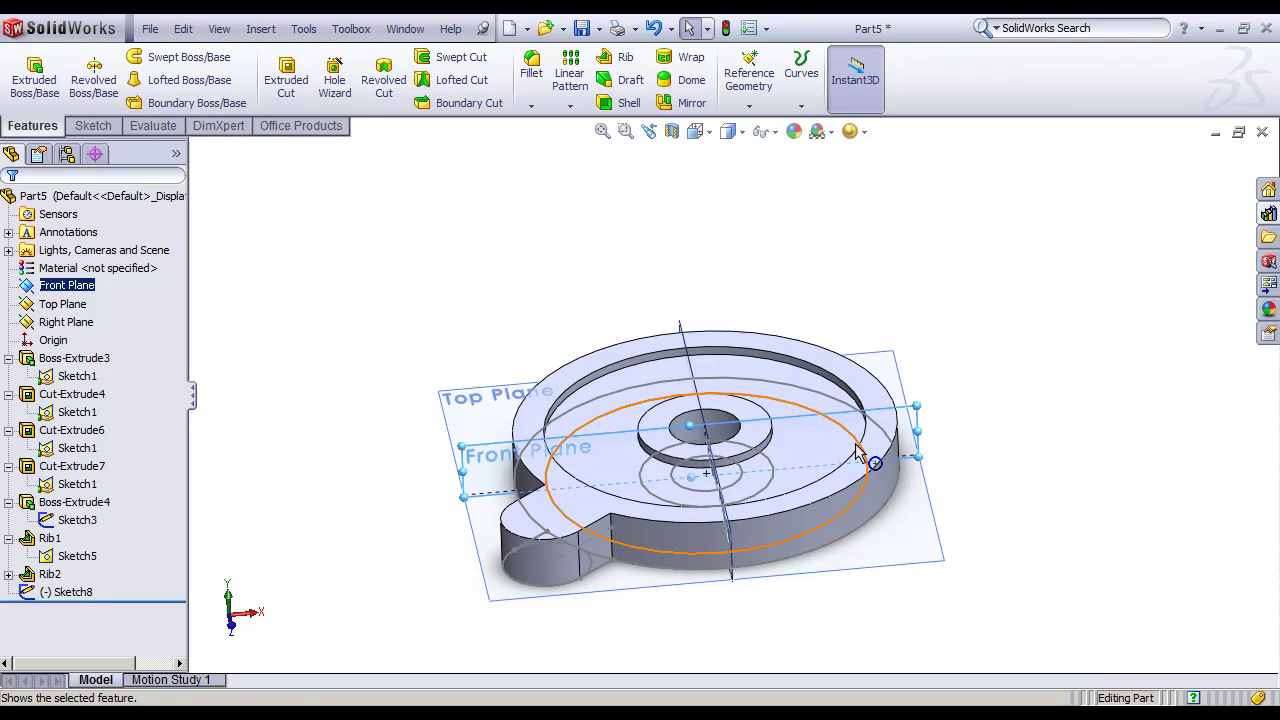
{"action": "key", "text": "Escape"}
Step: Mirror the part body about the Front Plane, creating Mirror6
{"action": "left_click", "coordinate": [691, 103]}
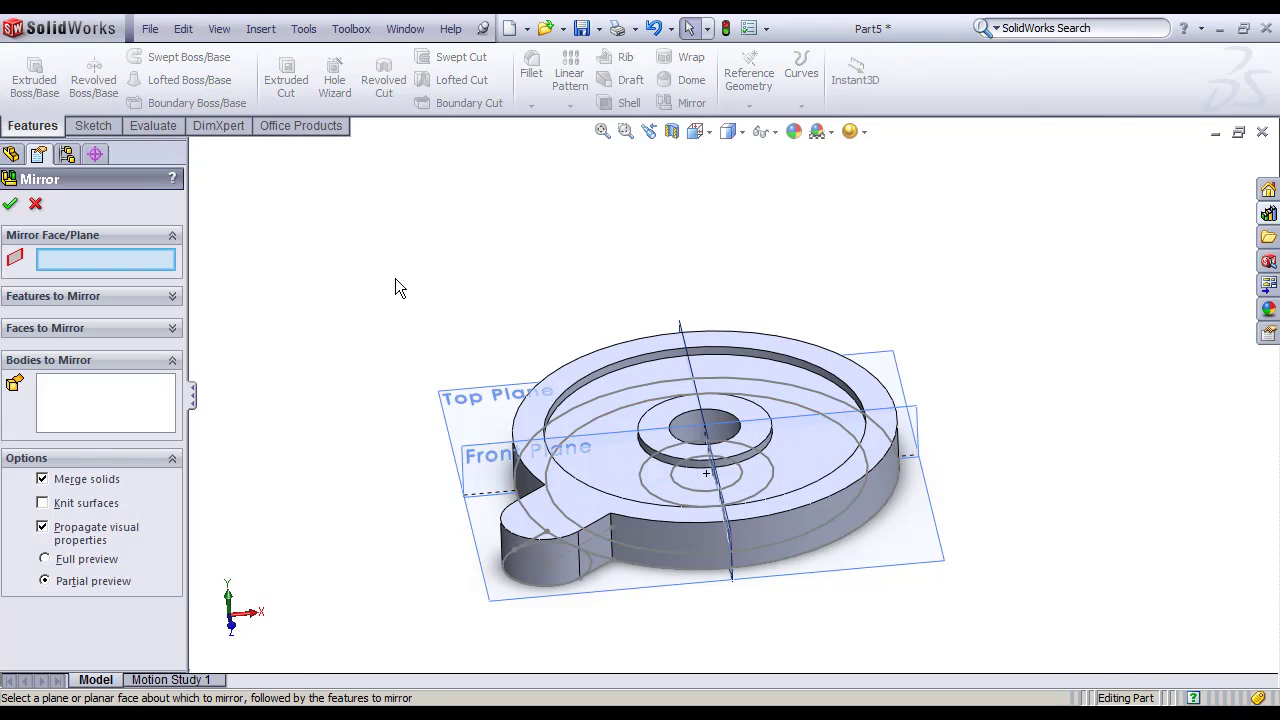
{"action": "middle_click_drag", "start_coordinate": [395, 283], "coordinate": [363, 386]}
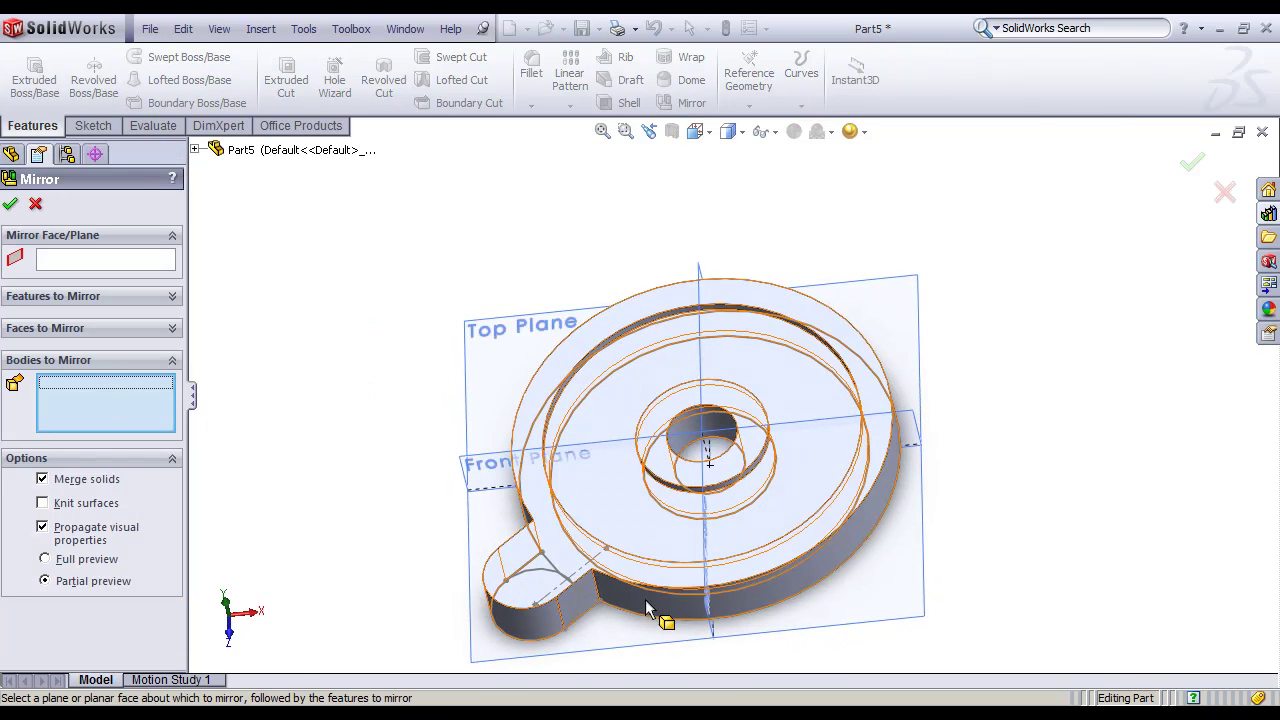
{"action": "left_click", "coordinate": [619, 544]}
{"action": "left_click", "coordinate": [70, 262]}
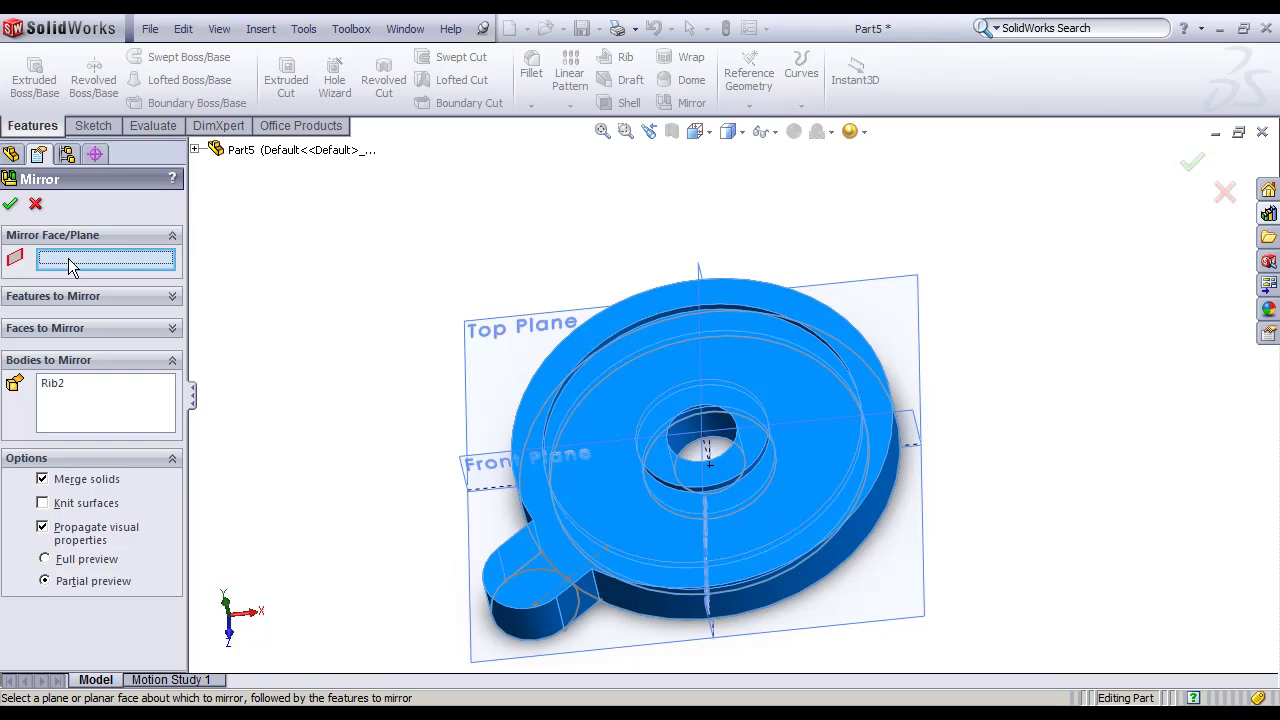
{"action": "left_click", "coordinate": [912, 428]}
{"action": "middle_click_drag", "start_coordinate": [915, 428], "coordinate": [760, 330]}
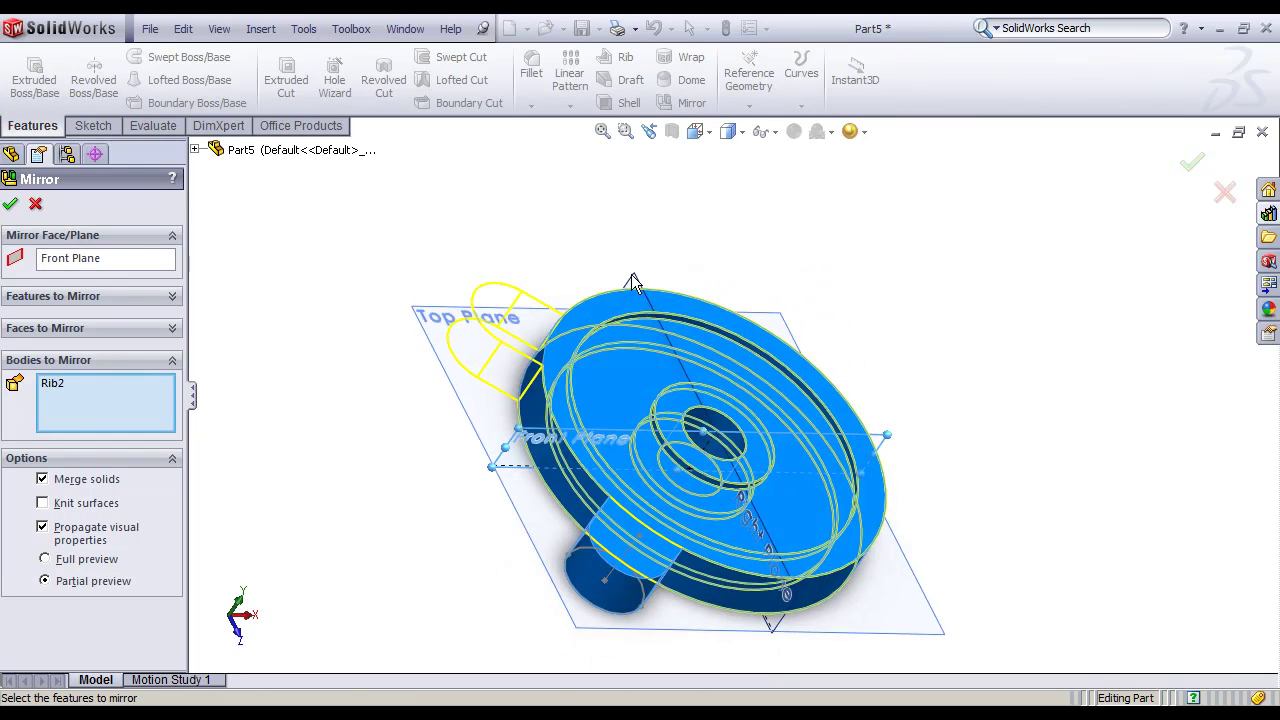
{"action": "left_click", "coordinate": [1193, 165]}
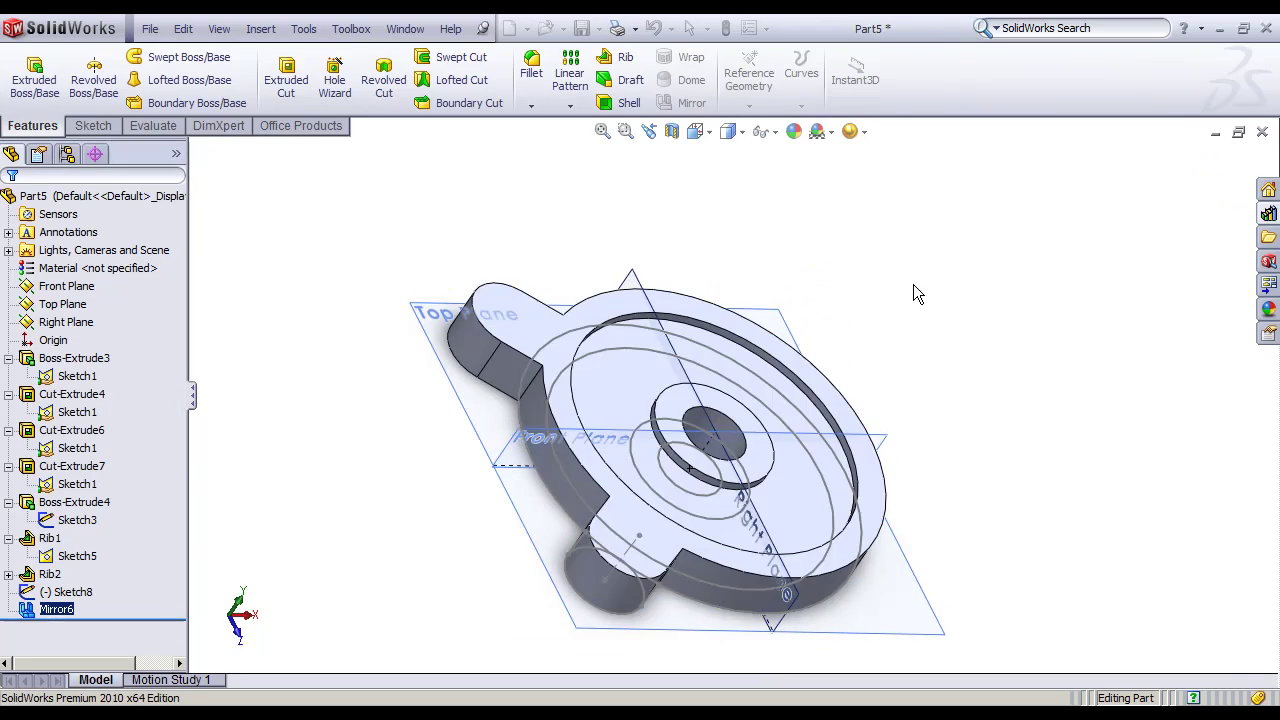
{"action": "middle_click_drag", "start_coordinate": [870, 470], "coordinate": [852, 402]}
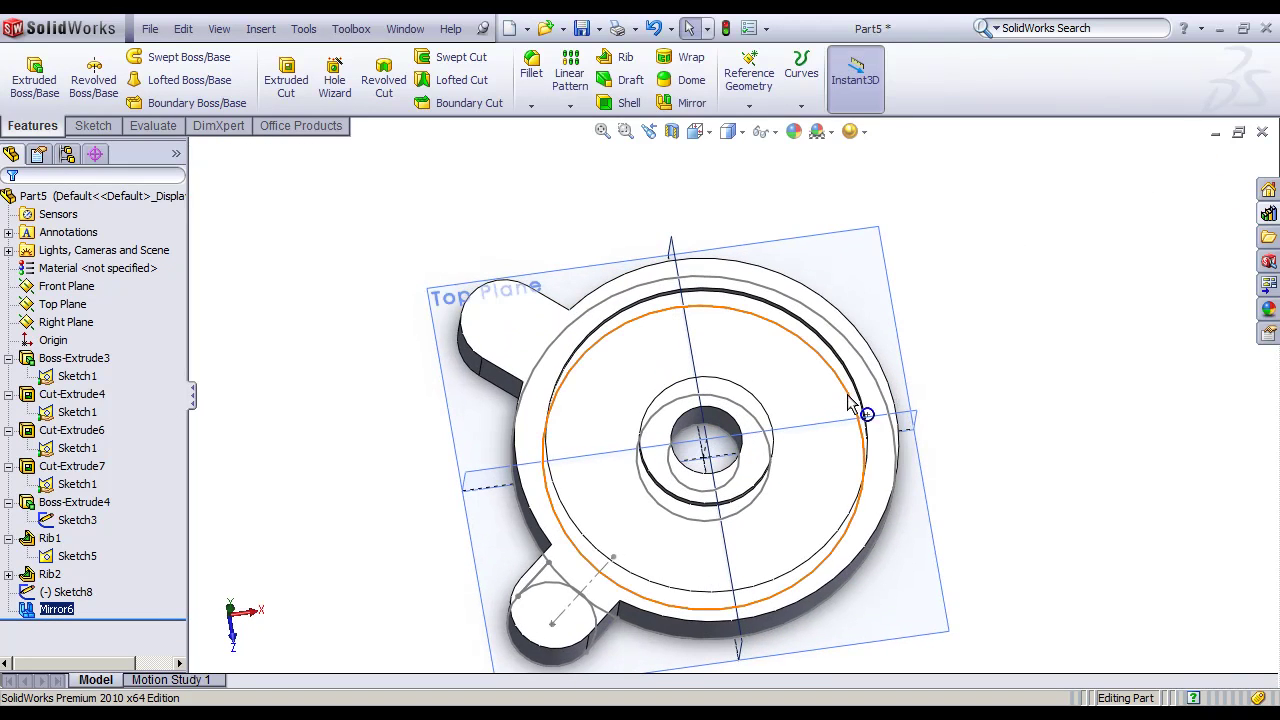
Step: Cancel a second mirror and delete the Mirror6 feature
{"action": "left_click", "coordinate": [692, 104]}
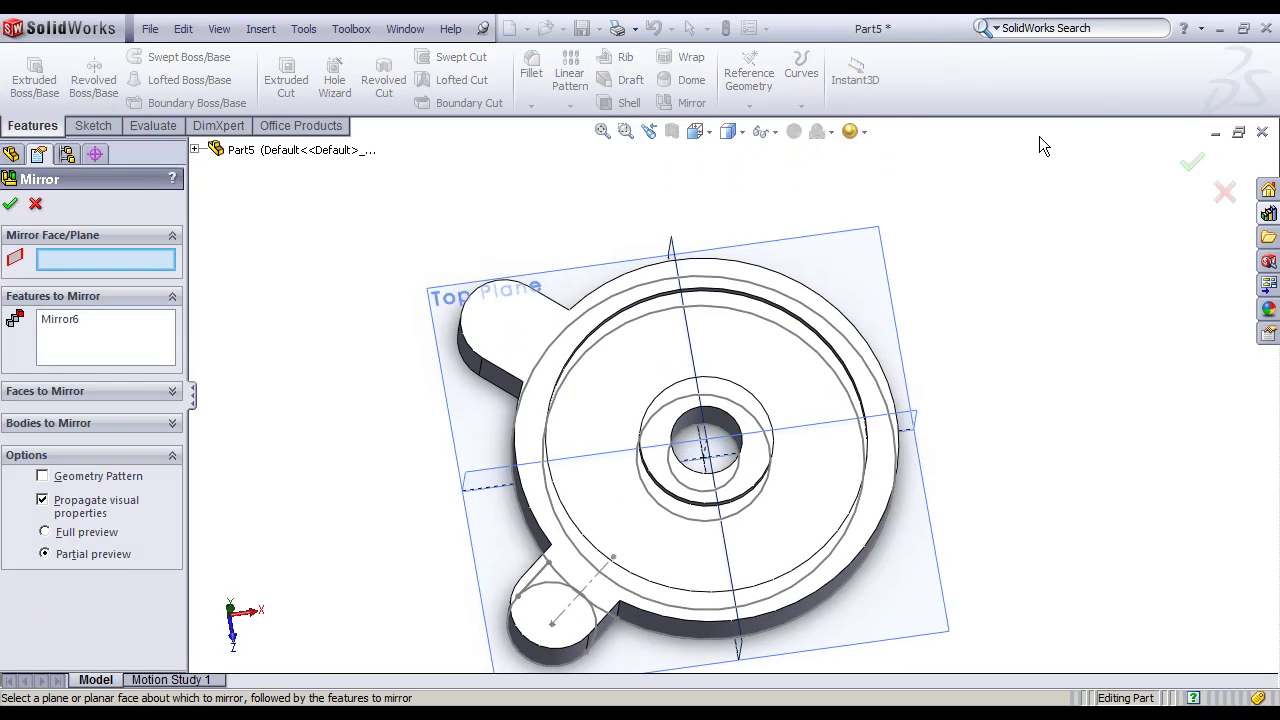
{"action": "left_click", "coordinate": [1225, 195]}
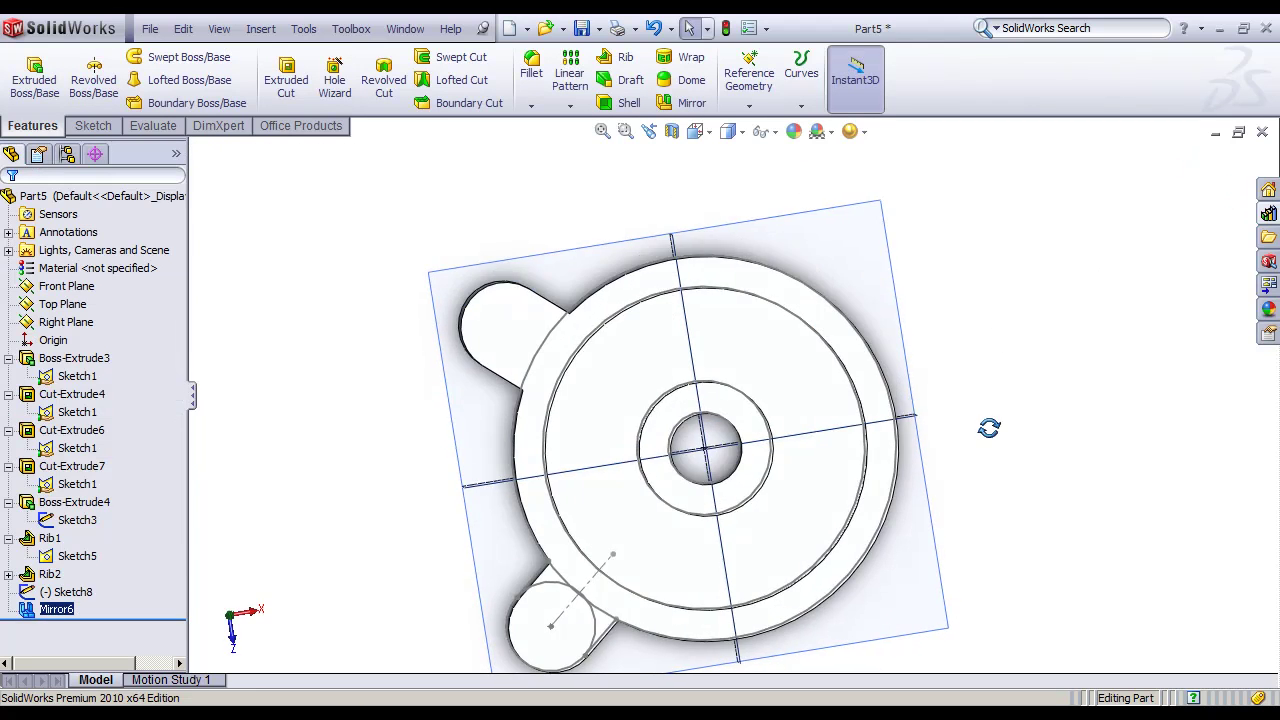
{"action": "middle_click_drag", "start_coordinate": [995, 380], "coordinate": [916, 366]}
{"action": "scroll", "coordinate": [841, 407], "scroll_direction": "down", "scroll_amount": 2}
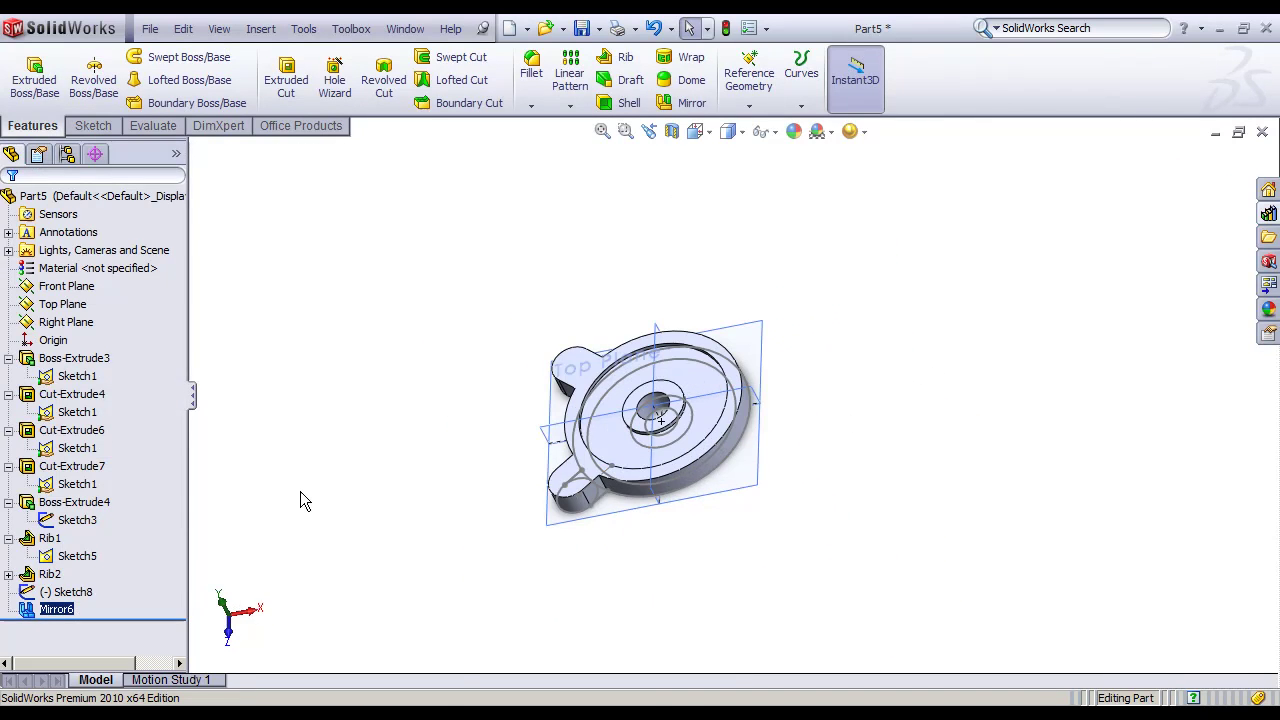
{"action": "key", "text": "Delete"}
{"action": "key", "text": "Return"}
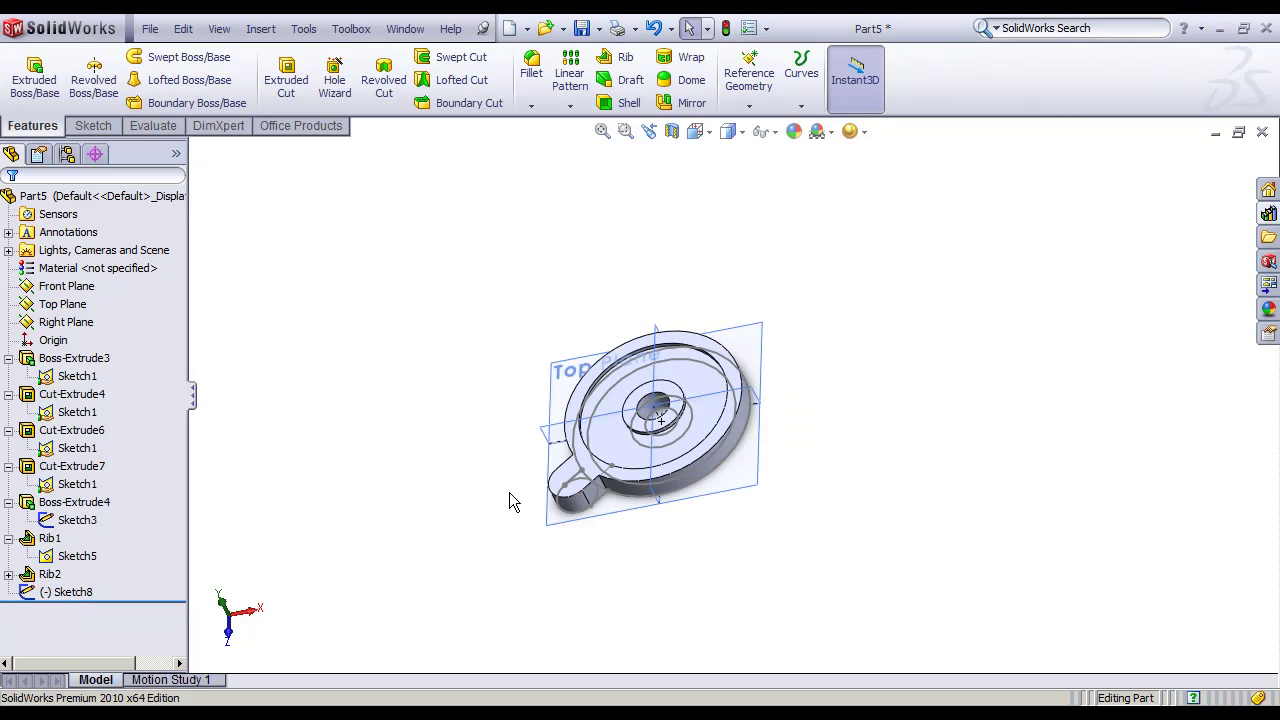
{"action": "key", "text": "space"}
Step: Set up an Ansi Metric M8 countersink hole and move on to placing its positions
{"action": "left_click", "coordinate": [560, 610]}
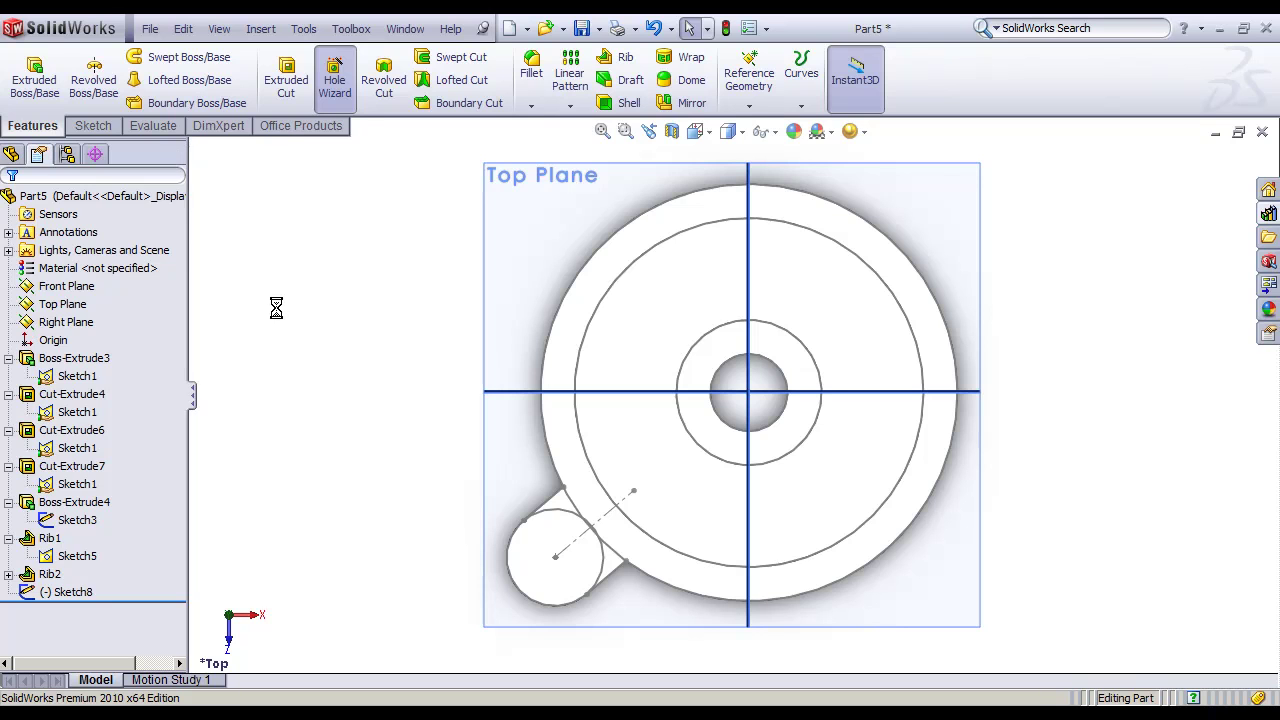
{"action": "left_click", "coordinate": [77, 397]}
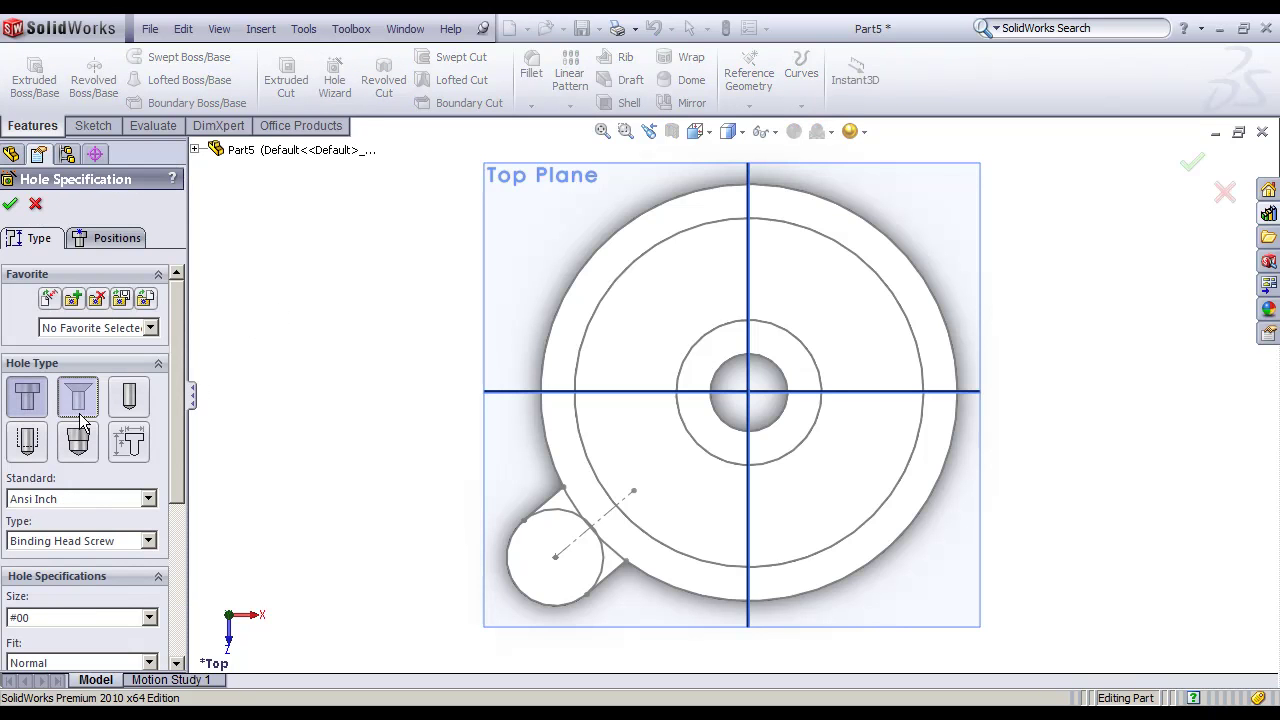
{"action": "scroll", "coordinate": [133, 398], "scroll_direction": "down", "scroll_amount": 3}
{"action": "left_click", "coordinate": [148, 325]}
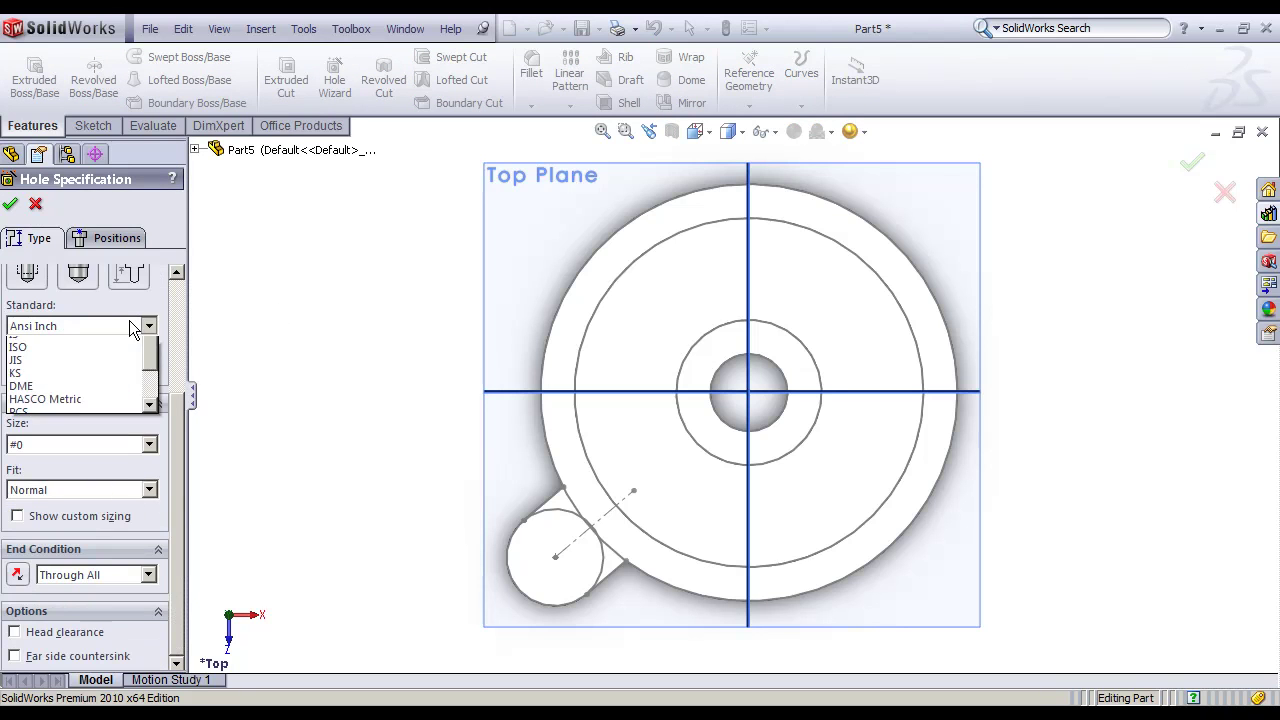
{"action": "left_click", "coordinate": [40, 357]}
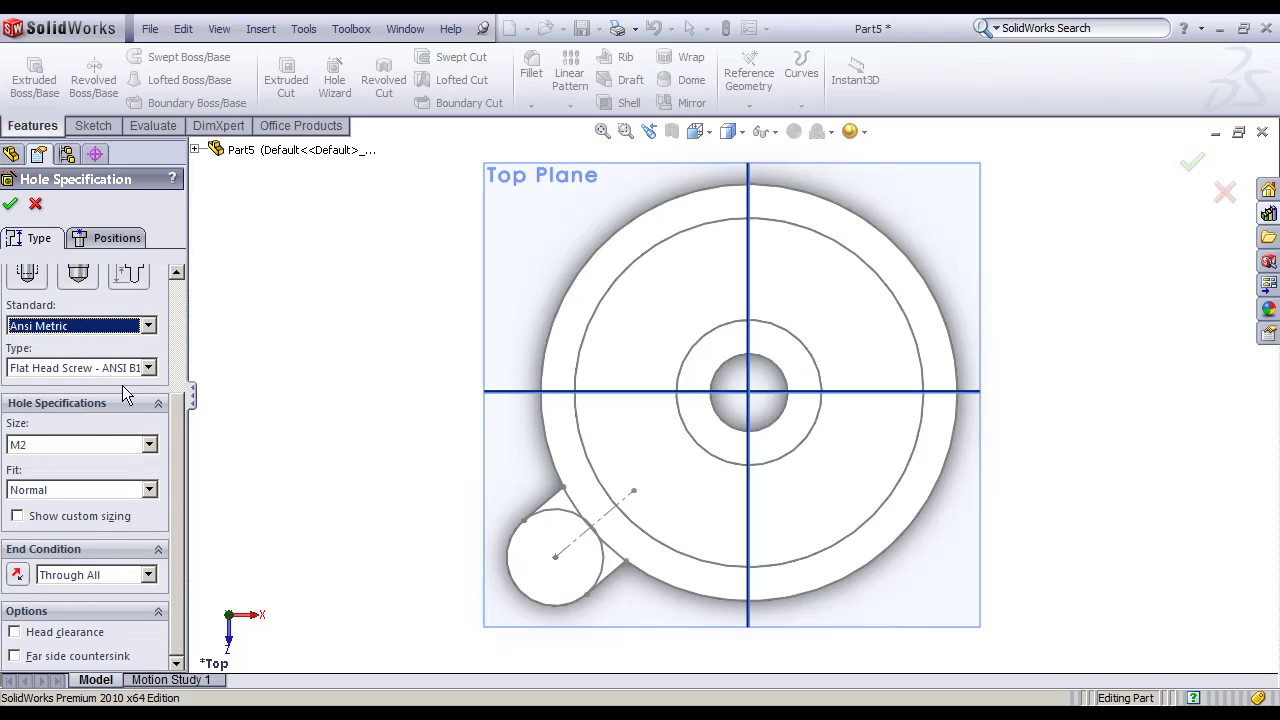
{"action": "left_click", "coordinate": [110, 447]}
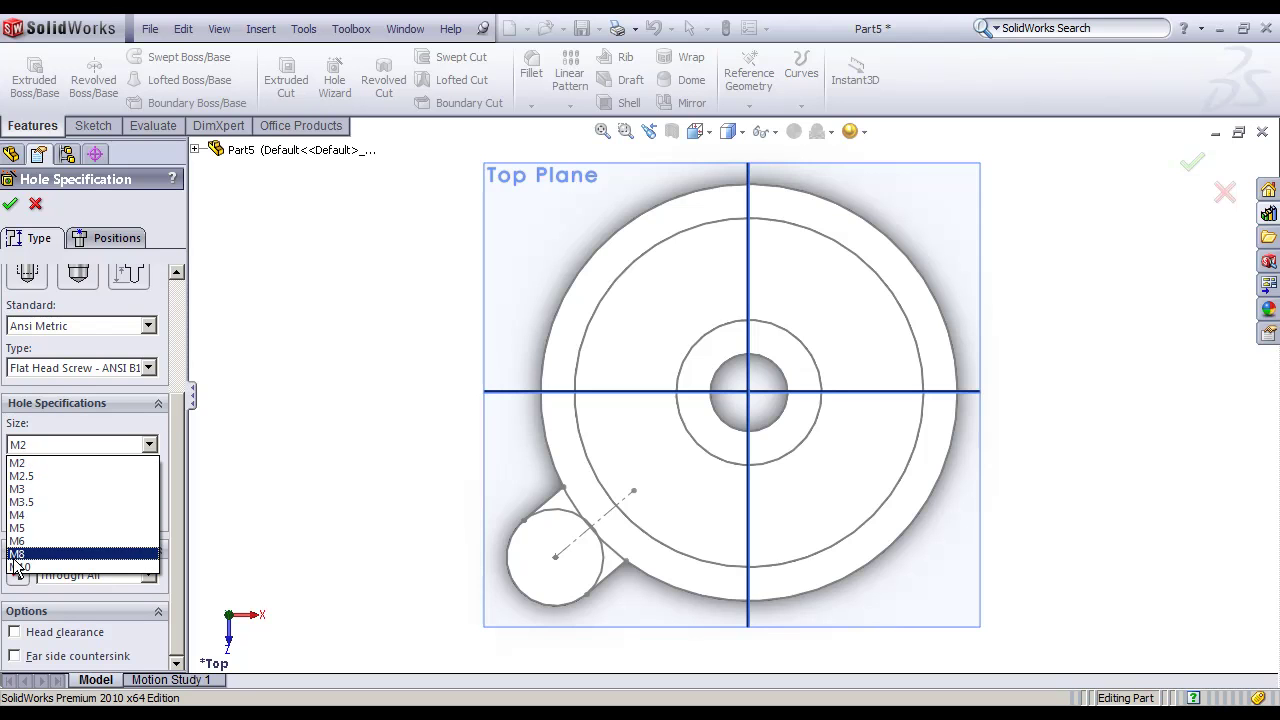
{"action": "left_click", "coordinate": [72, 553]}
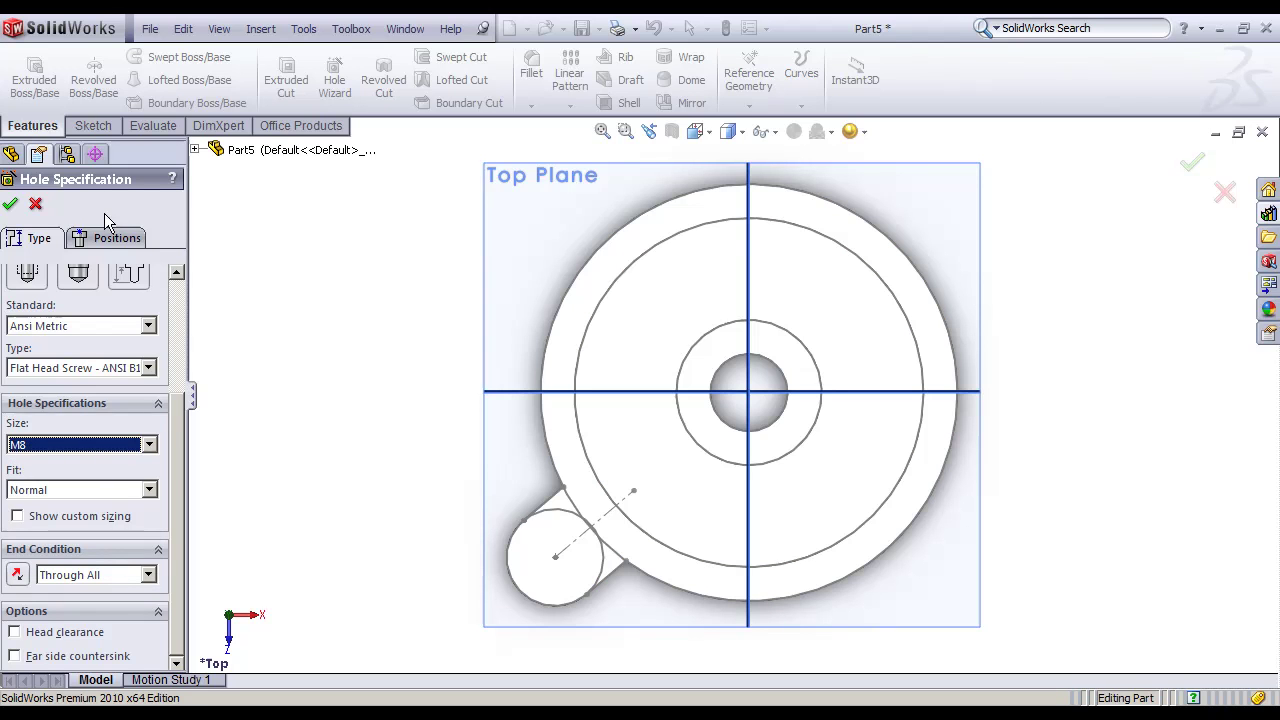
{"action": "left_click", "coordinate": [104, 242]}
{"action": "left_click", "coordinate": [112, 402]}
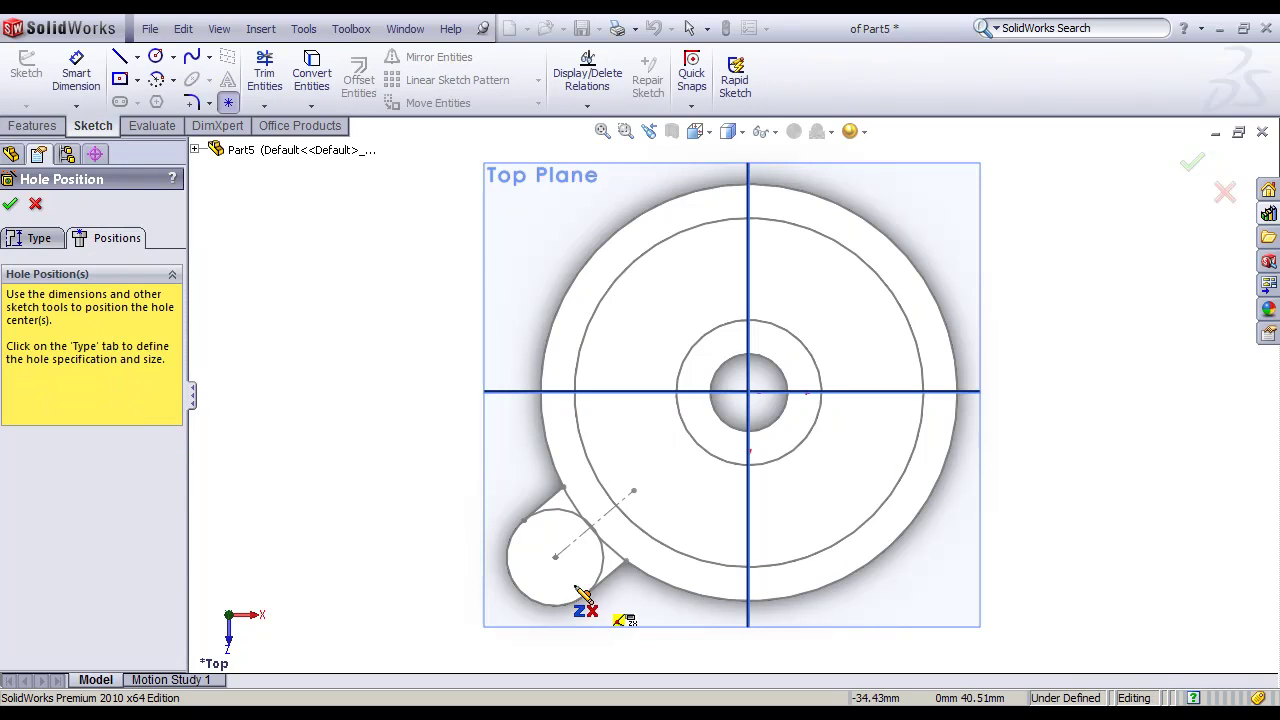
{"action": "left_click", "coordinate": [555, 557]}
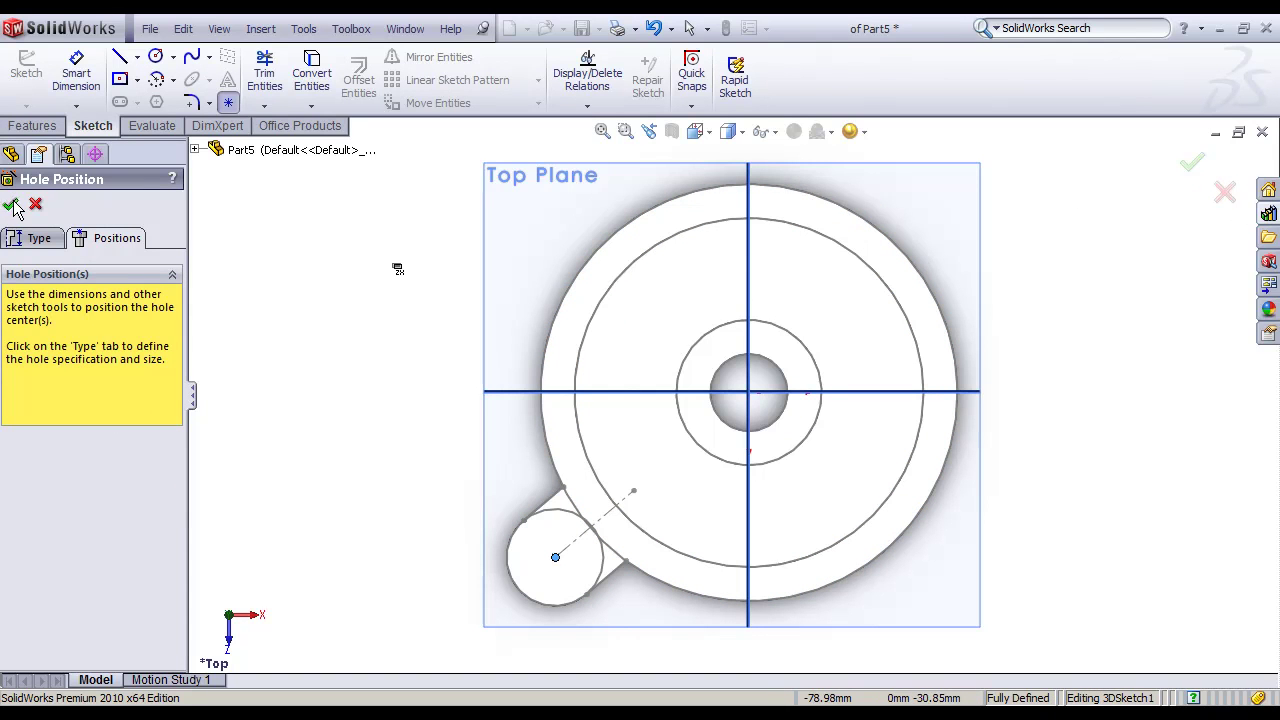
{"action": "left_click", "coordinate": [11, 205]}
{"action": "left_click", "coordinate": [774, 384]}
{"action": "scroll", "coordinate": [606, 543], "scroll_direction": "down", "scroll_amount": 3}
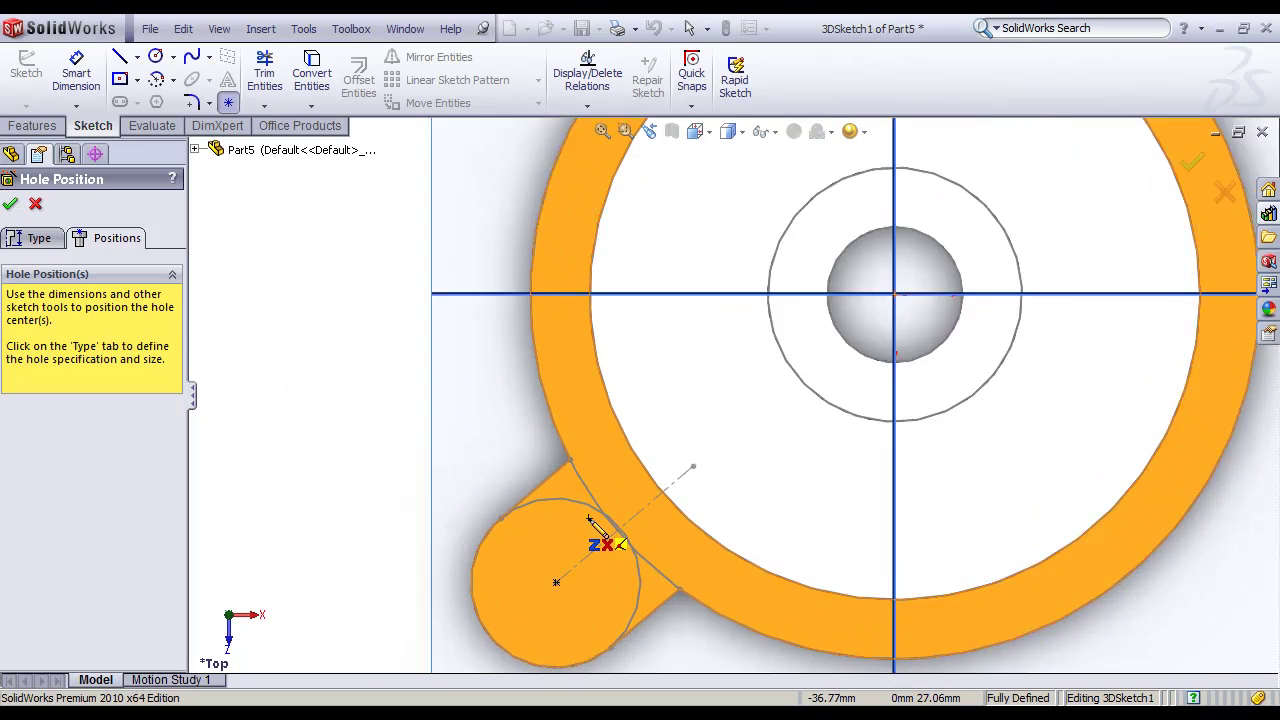
{"action": "scroll", "coordinate": [575, 616], "scroll_direction": "down", "scroll_amount": 2}
{"action": "left_click", "coordinate": [558, 602]}
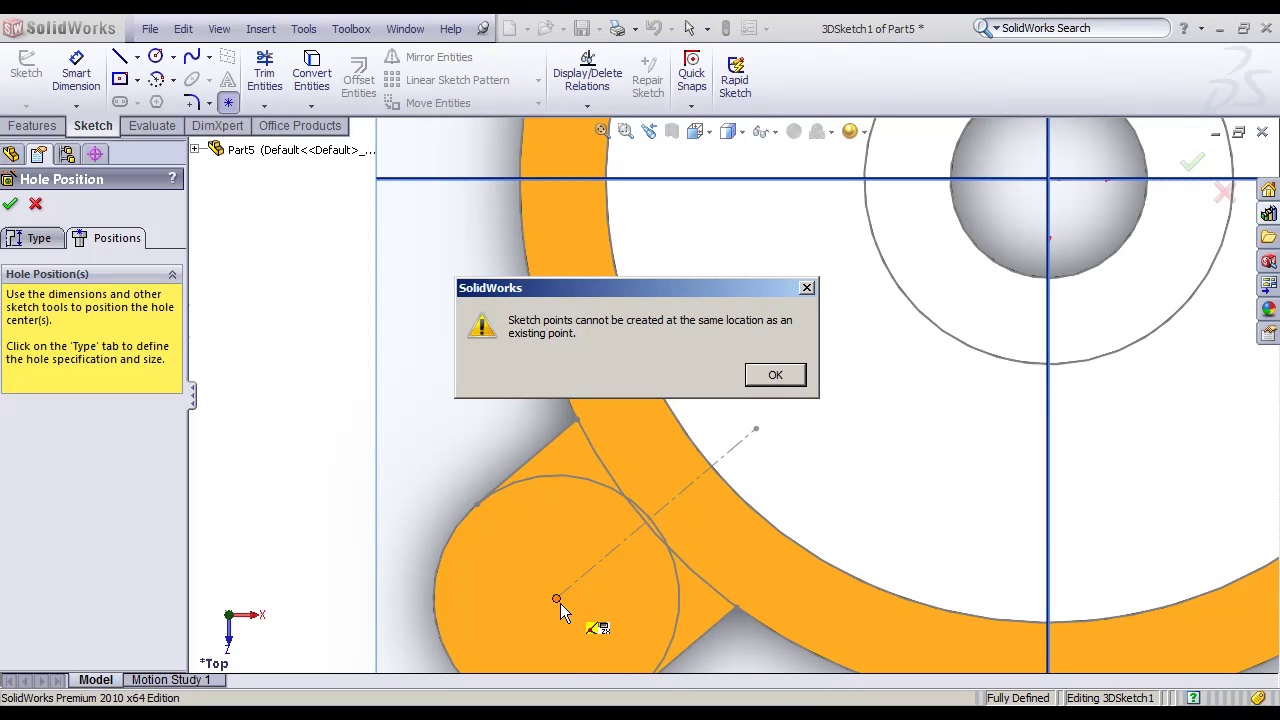
{"action": "left_click", "coordinate": [774, 376]}
{"action": "left_click", "coordinate": [11, 204]}
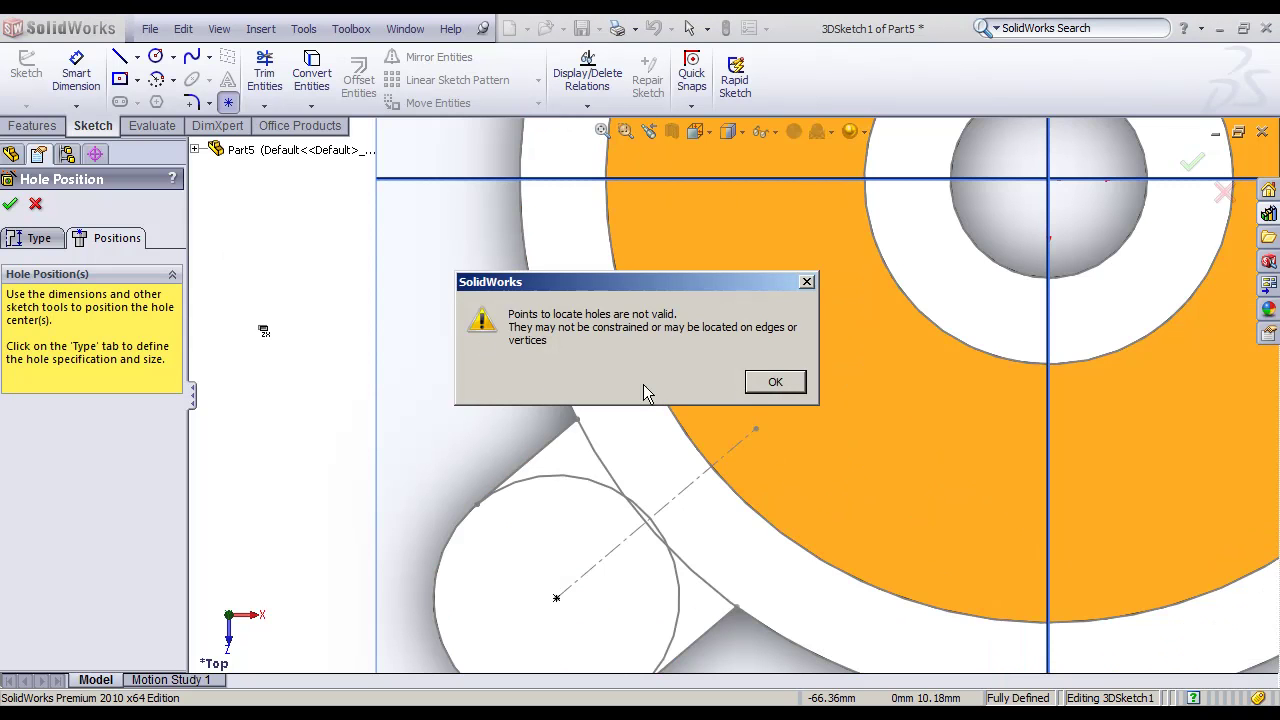
{"action": "left_click", "coordinate": [774, 385]}
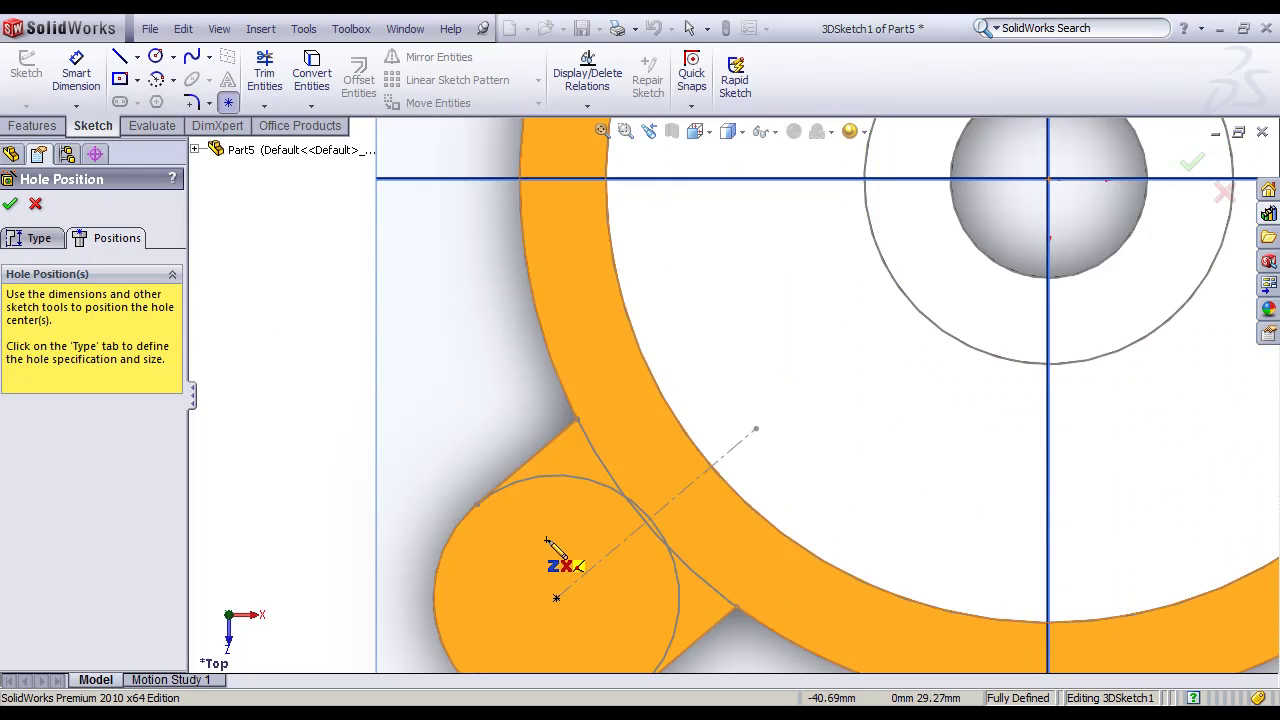
{"action": "mouse_move", "coordinate": [600, 603]}
{"action": "middle_mouse_down"}
{"action": "mouse_move", "coordinate": [570, 476]}
{"action": "mouse_move", "coordinate": [620, 286]}
{"action": "mouse_move", "coordinate": [680, 430]}
{"action": "mouse_move", "coordinate": [638, 438]}
{"action": "mouse_move", "coordinate": [749, 629]}
{"action": "mouse_move", "coordinate": [794, 294]}
{"action": "mouse_move", "coordinate": [749, 531]}
{"action": "middle_mouse_up"}
{"action": "scroll", "coordinate": [570, 475], "scroll_direction": "down", "scroll_amount": 5}
{"action": "scroll", "coordinate": [648, 452], "scroll_direction": "up", "scroll_amount": 3}
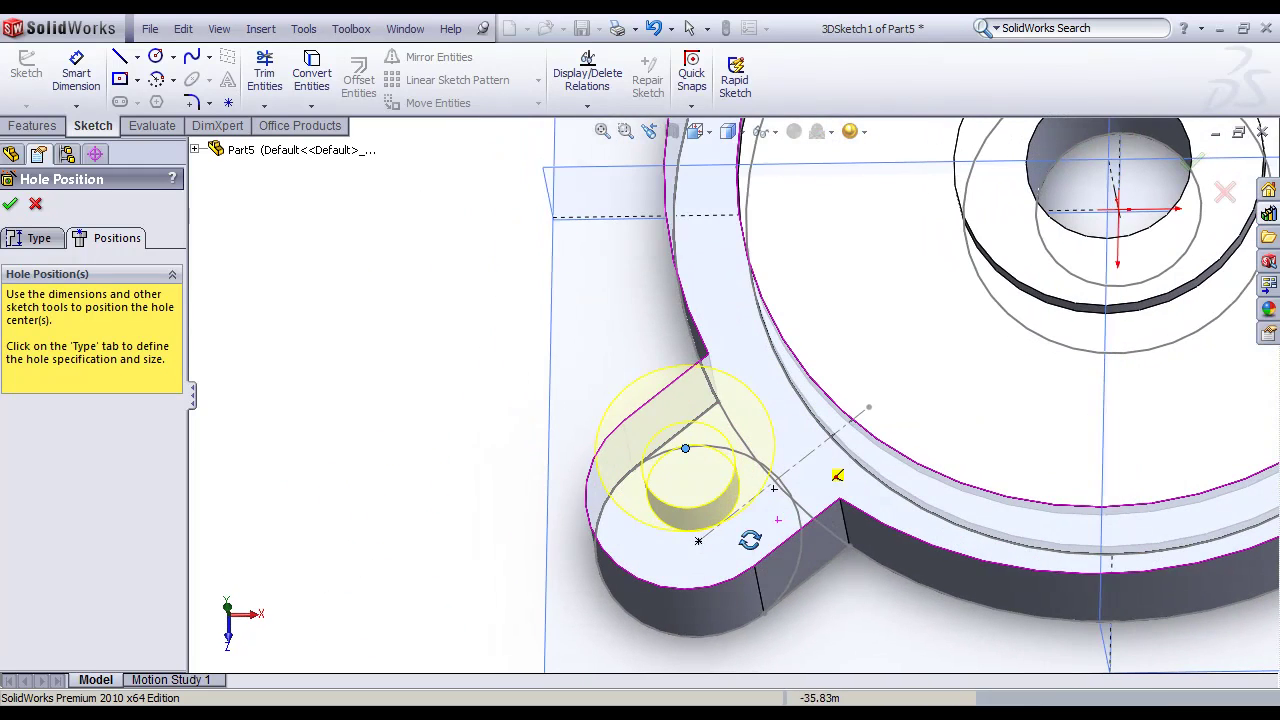
Step: Start Add Relation and select the other sketch point on the lug instead of the hole point
{"action": "left_click", "coordinate": [595, 108]}
{"action": "left_click", "coordinate": [614, 147]}
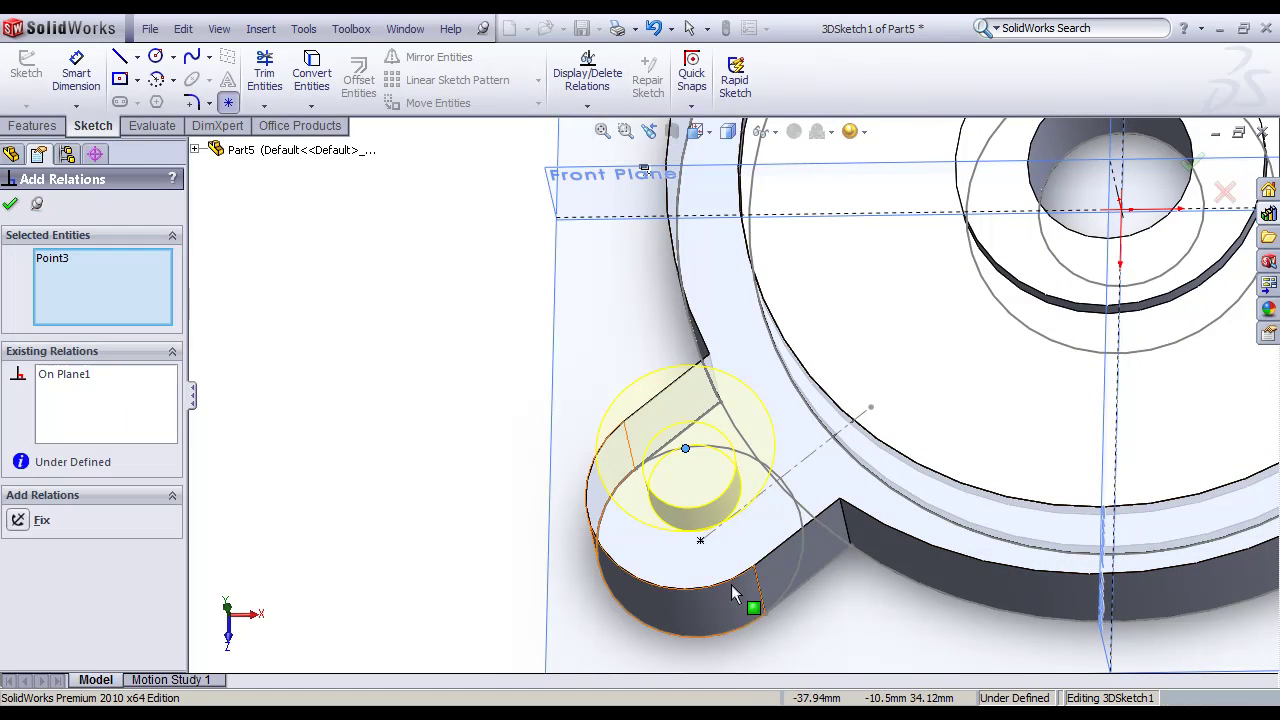
{"action": "left_click", "coordinate": [684, 450]}
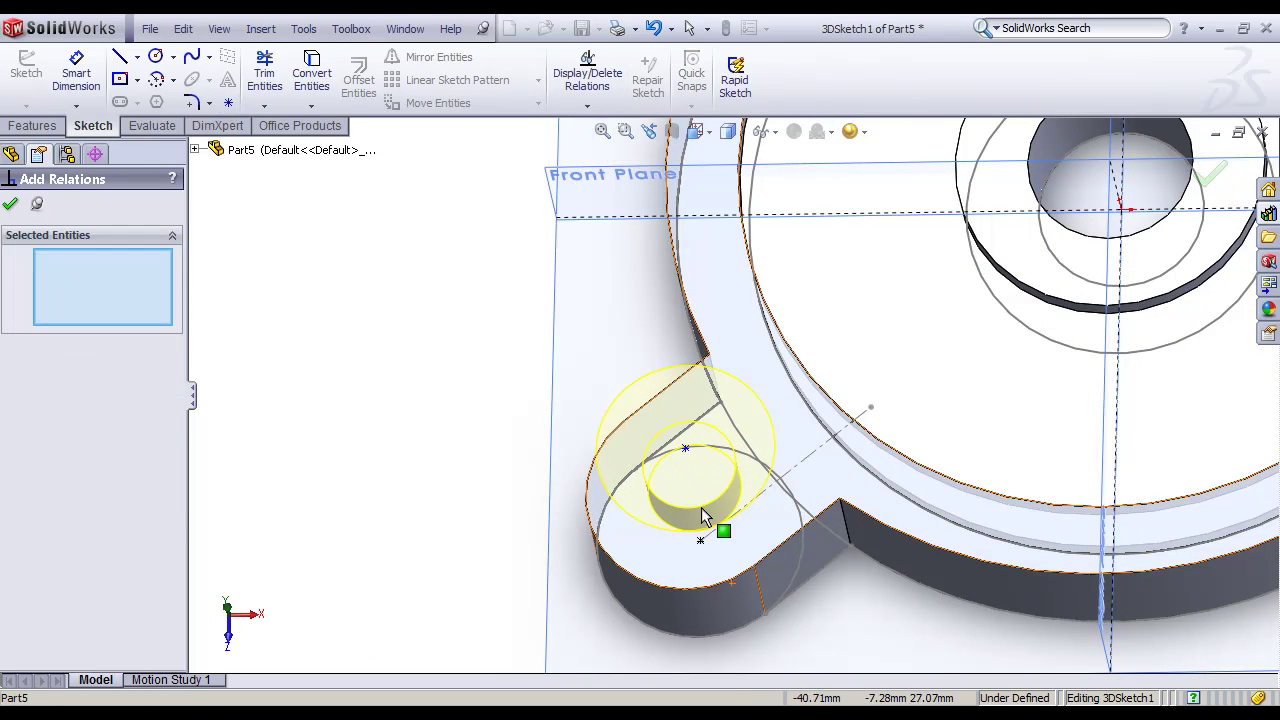
{"action": "left_click", "coordinate": [701, 541]}
Step: Add the hole point to the selection and make the two sketch points coincident
{"action": "mouse_move", "coordinate": [700, 420]}
{"action": "middle_mouse_down"}
{"action": "mouse_move", "coordinate": [734, 328]}
{"action": "mouse_move", "coordinate": [750, 224]}
{"action": "mouse_move", "coordinate": [737, 214]}
{"action": "mouse_move", "coordinate": [770, 382]}
{"action": "middle_mouse_up"}
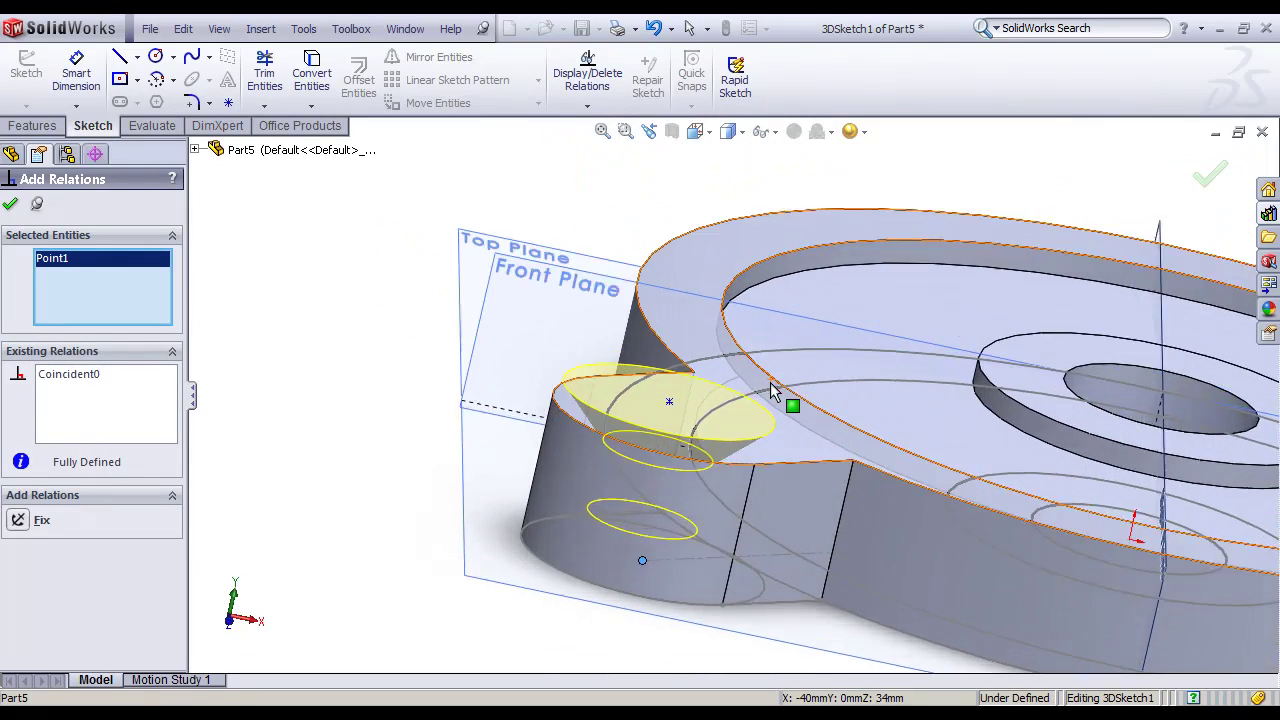
{"action": "scroll", "coordinate": [770, 400], "scroll_direction": "down", "scroll_amount": 3}
{"action": "key", "text": "space"}
{"action": "left_click", "coordinate": [790, 581]}
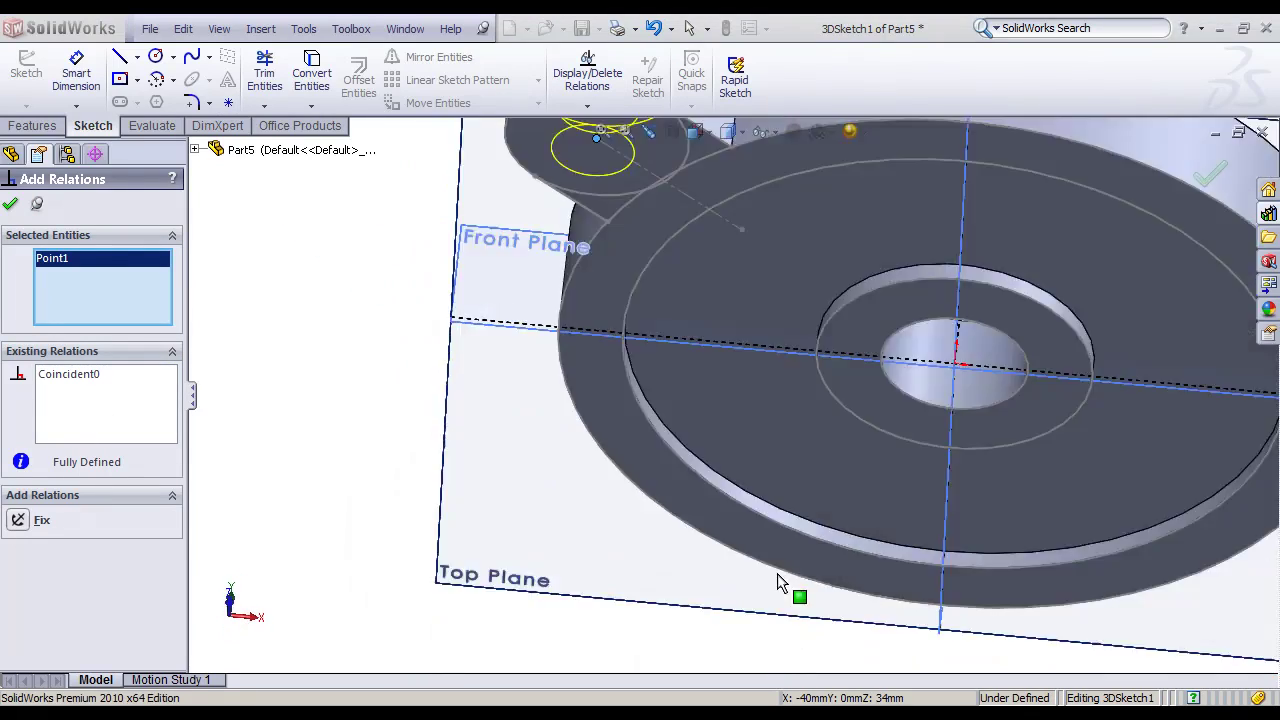
{"action": "left_click", "coordinate": [785, 573]}
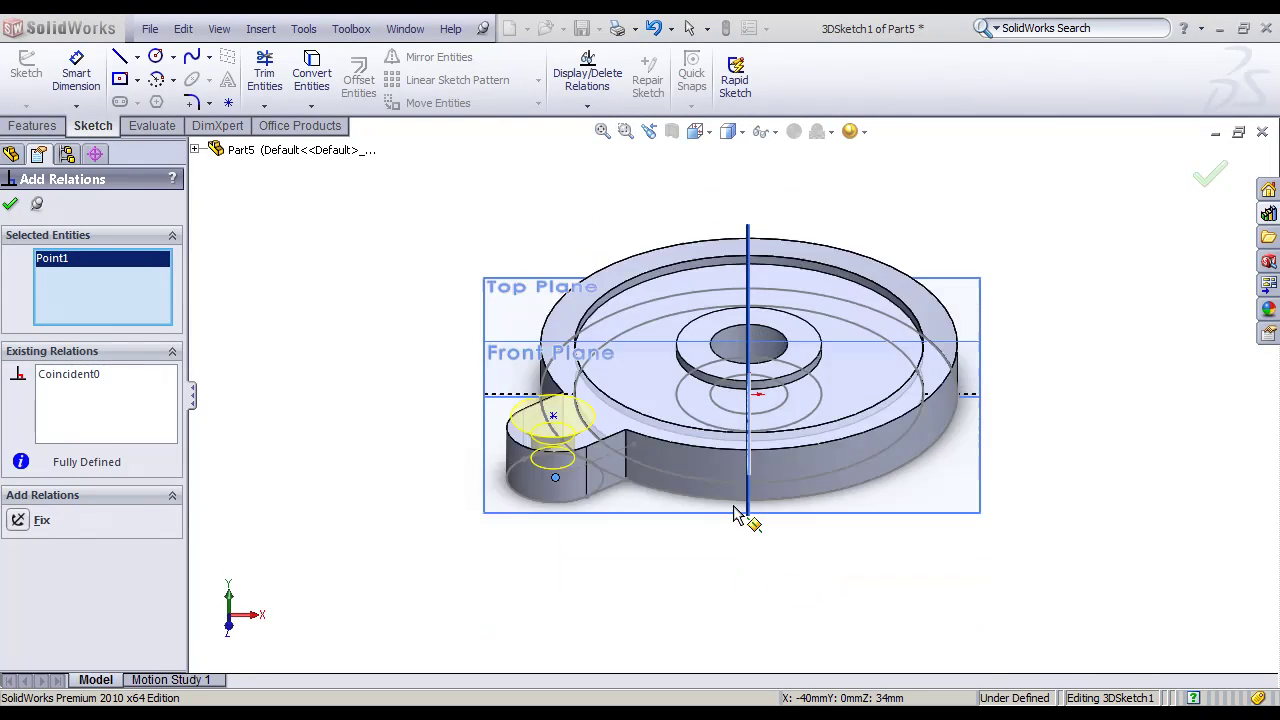
{"action": "scroll", "coordinate": [565, 583], "scroll_direction": "down", "scroll_amount": 4}
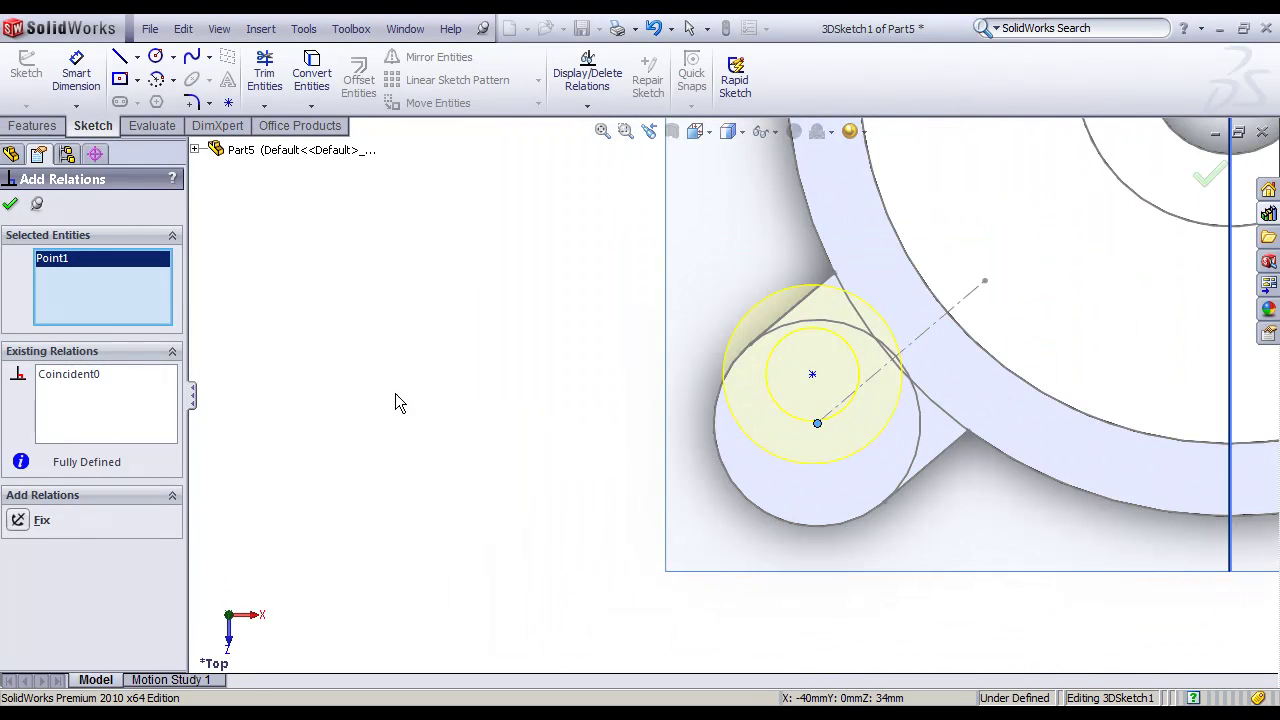
{"action": "left_click", "coordinate": [812, 376]}
{"action": "left_click", "coordinate": [20, 589]}
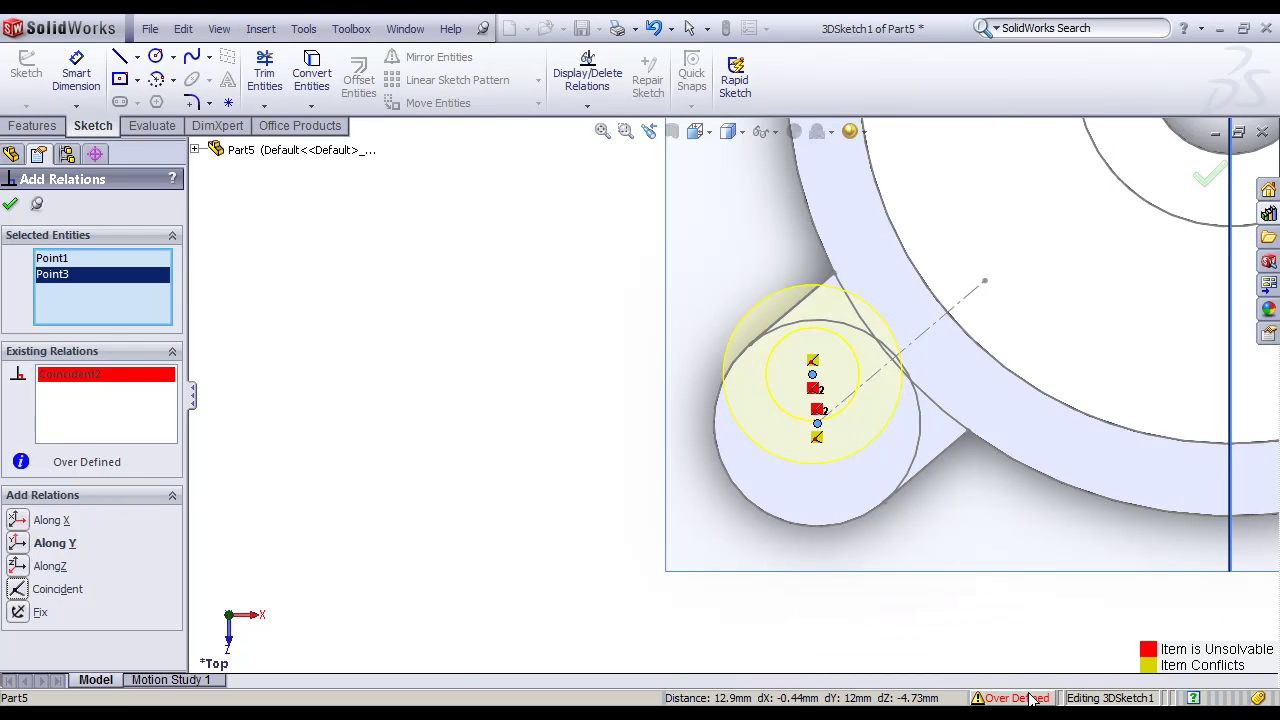
{"action": "key", "text": "Escape"}
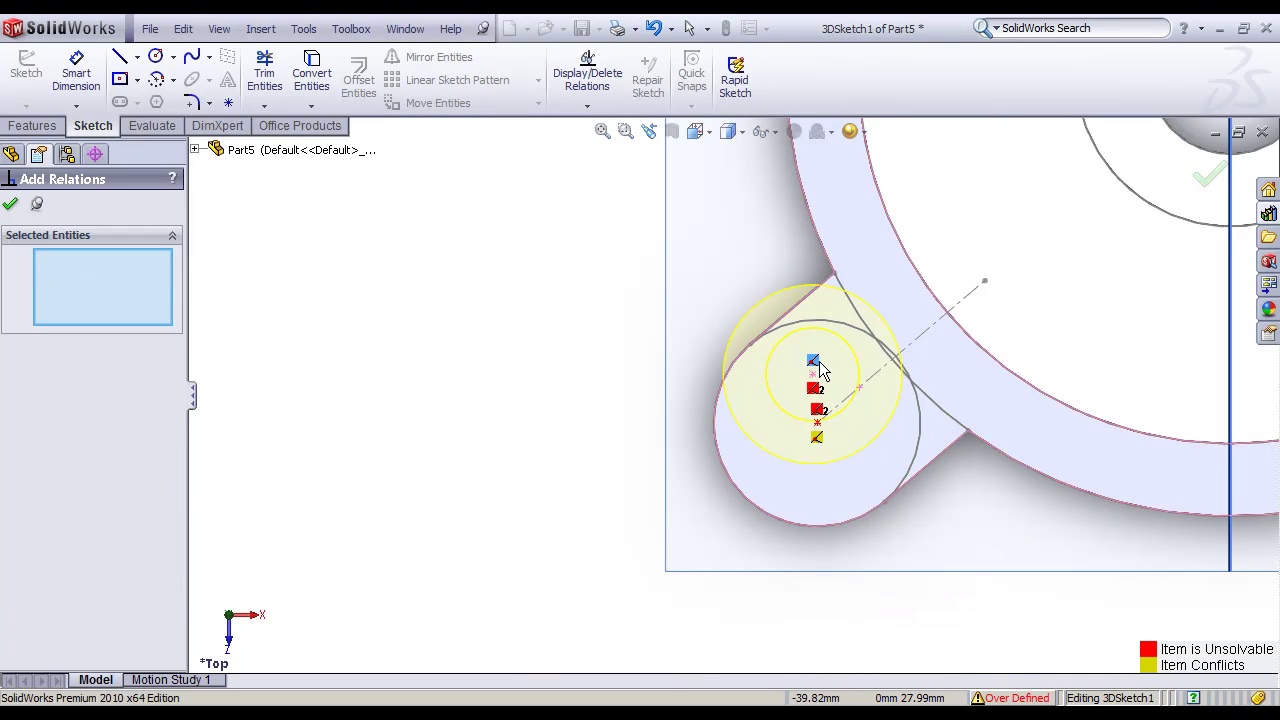
Step: Select the lug's top face and the hole point, then delete the conflicting On Plane1 relation
{"action": "scroll", "coordinate": [851, 417], "scroll_direction": "down", "scroll_amount": 3}
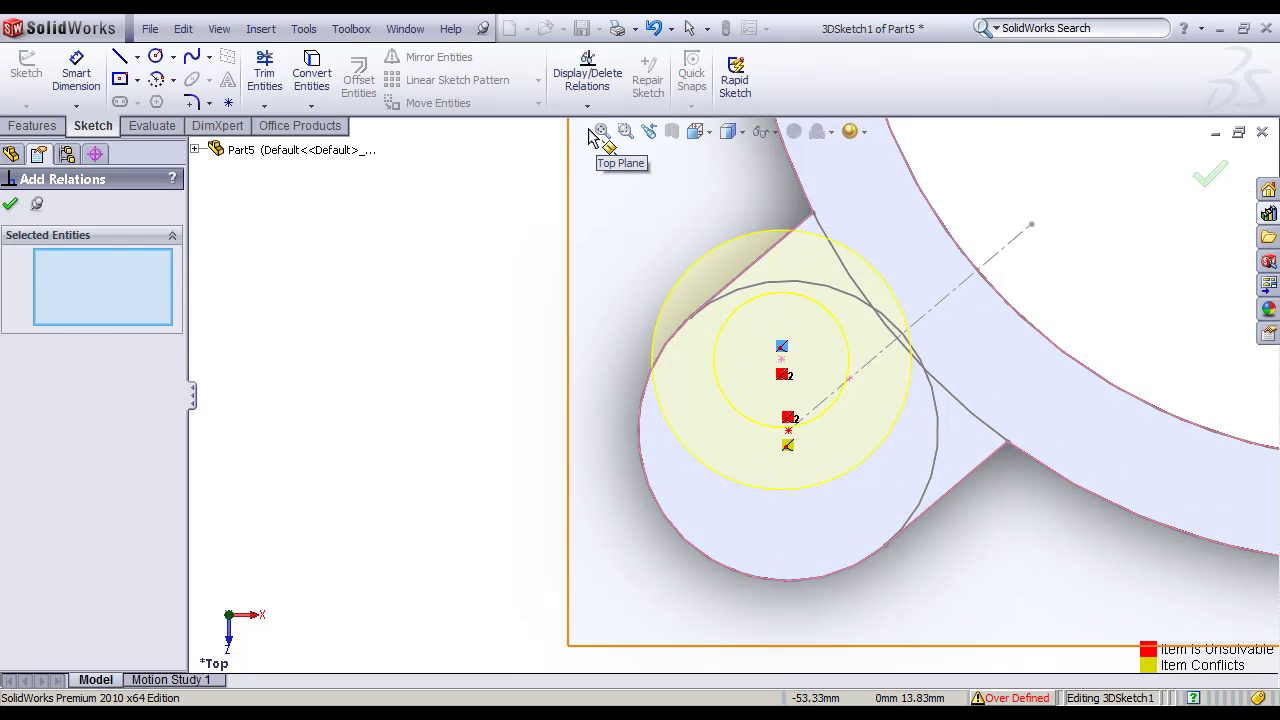
{"action": "left_click", "coordinate": [790, 430]}
{"action": "left_click", "coordinate": [790, 420]}
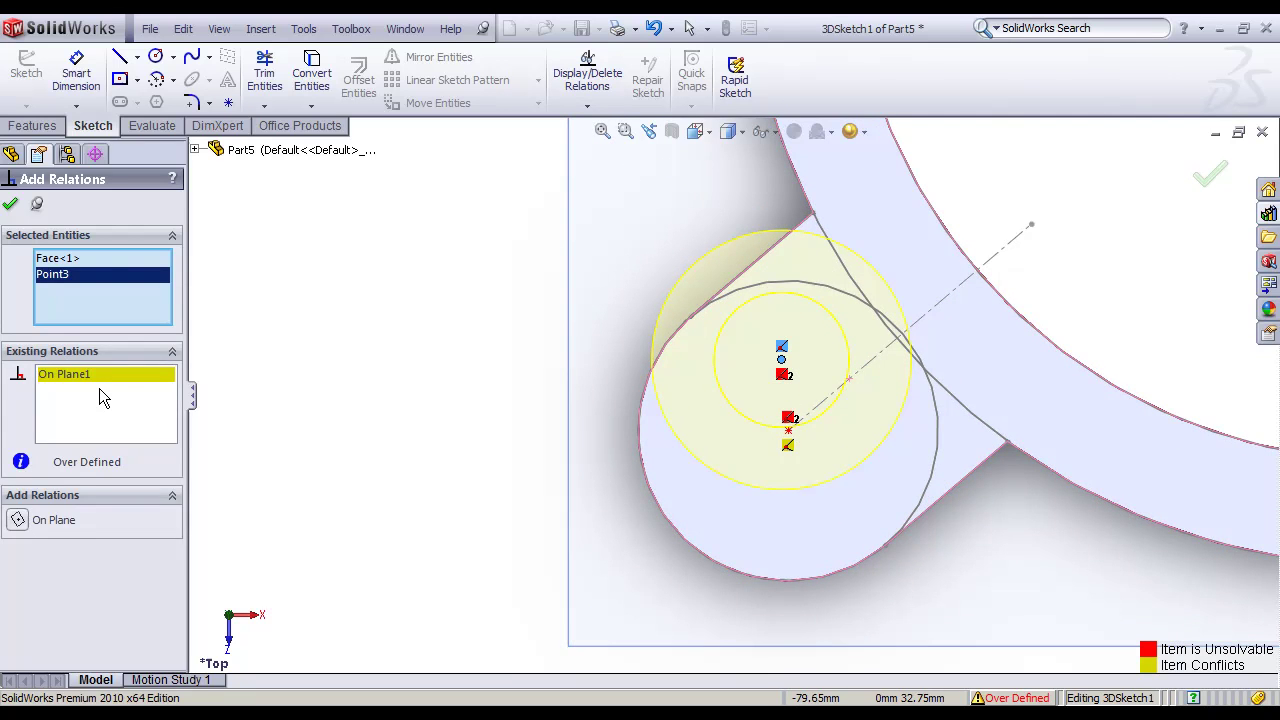
{"action": "right_click", "coordinate": [104, 376]}
{"action": "left_click", "coordinate": [150, 400]}
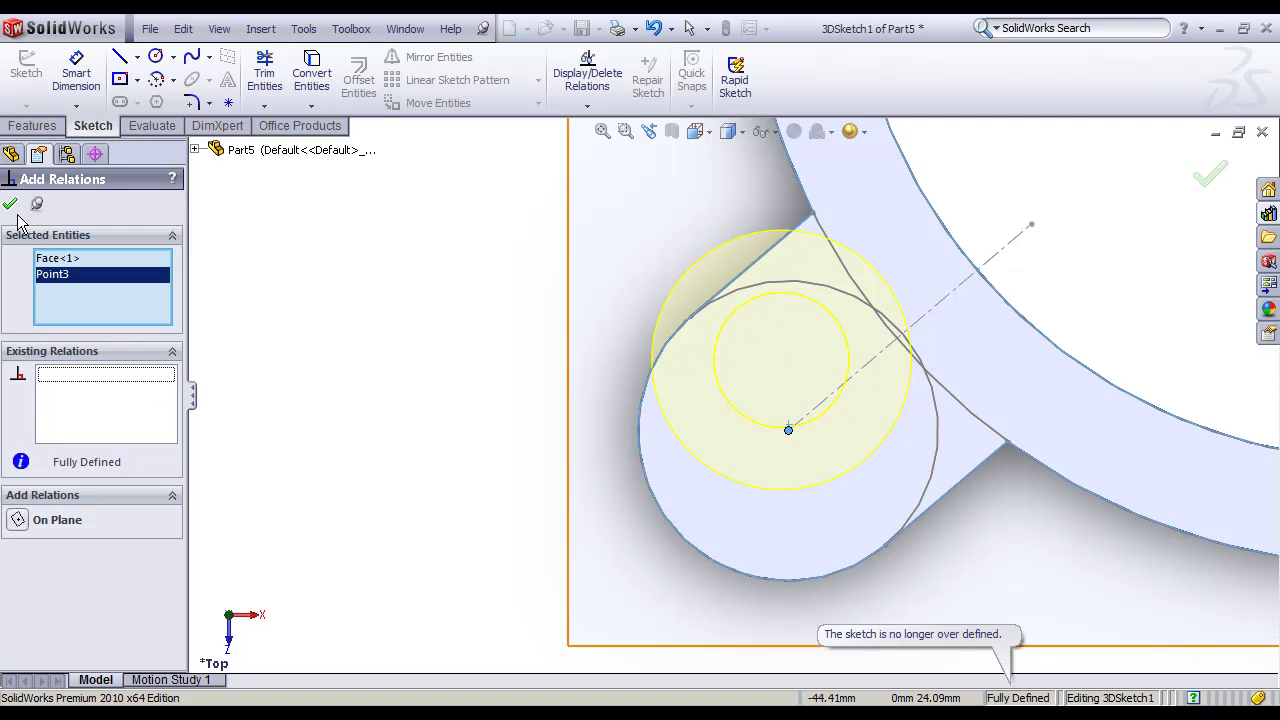
Step: Check relations on the lug's top face again, then close Add Relations and resume hole positioning
{"action": "left_click", "coordinate": [587, 104]}
{"action": "left_click", "coordinate": [595, 144]}
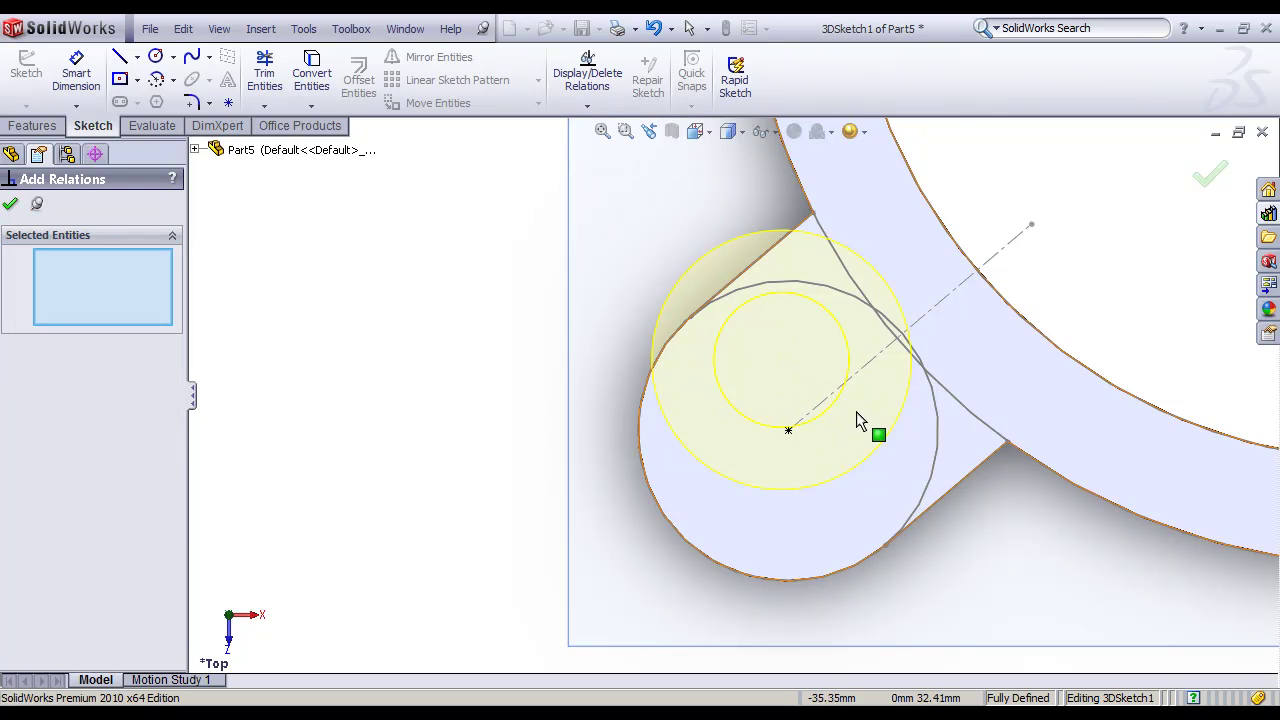
{"action": "left_click", "coordinate": [785, 353]}
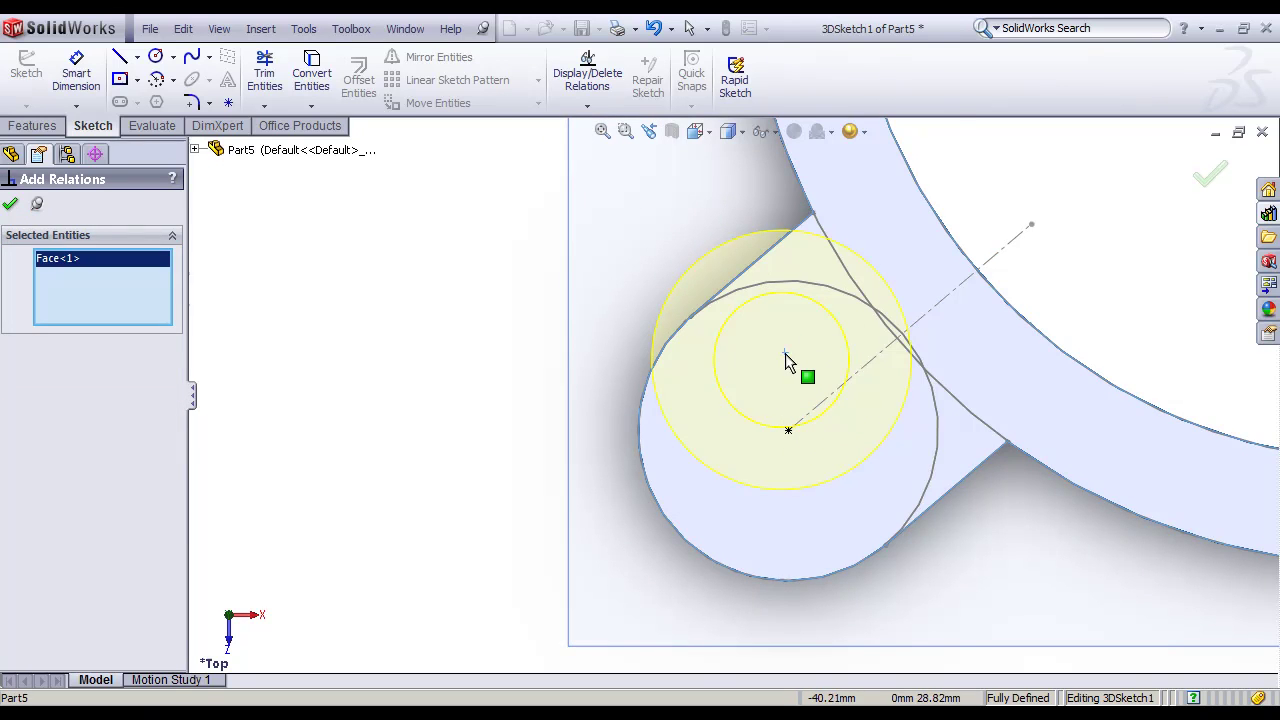
{"action": "left_click", "coordinate": [772, 135]}
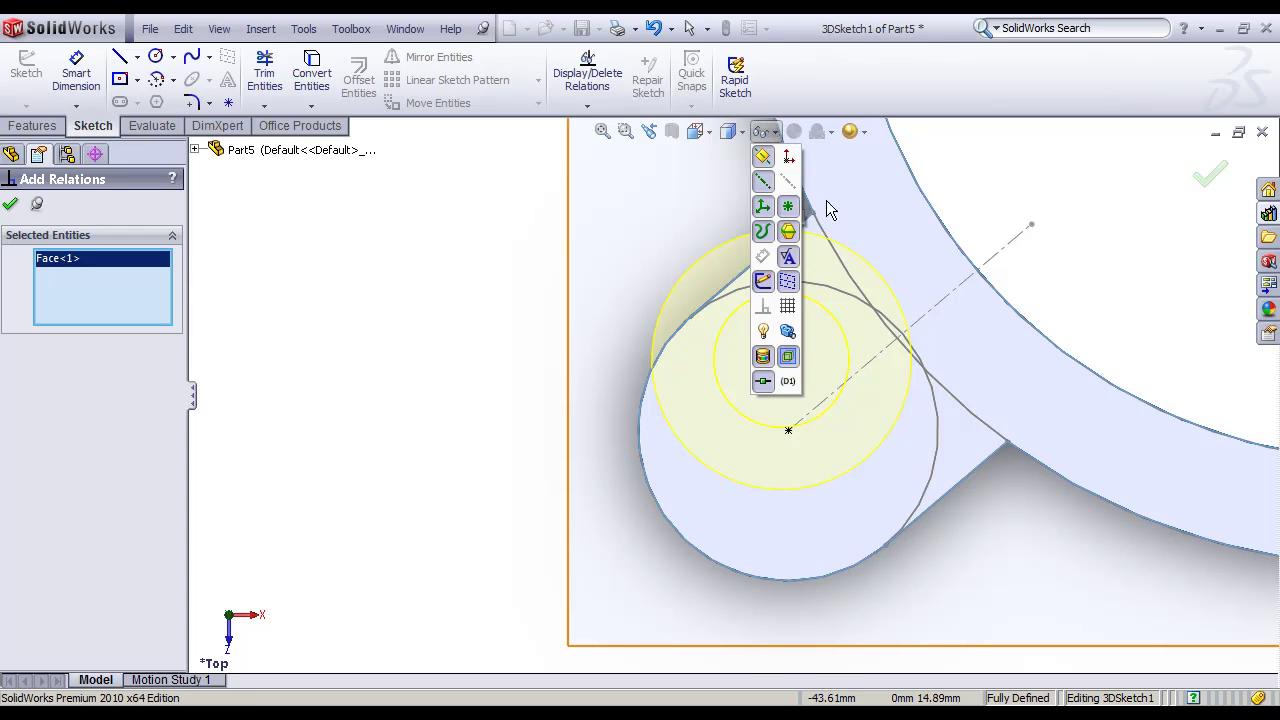
{"action": "left_click", "coordinate": [562, 262]}
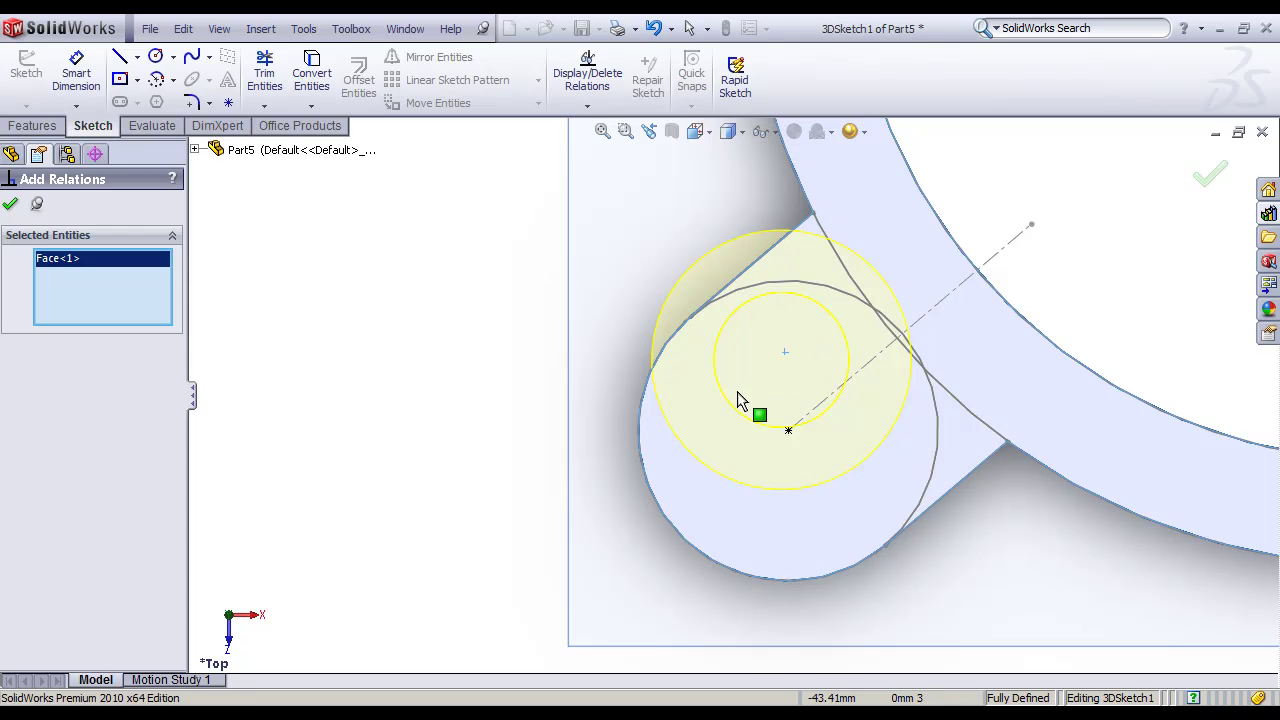
{"action": "left_click", "coordinate": [784, 365]}
{"action": "left_click", "coordinate": [1210, 175]}
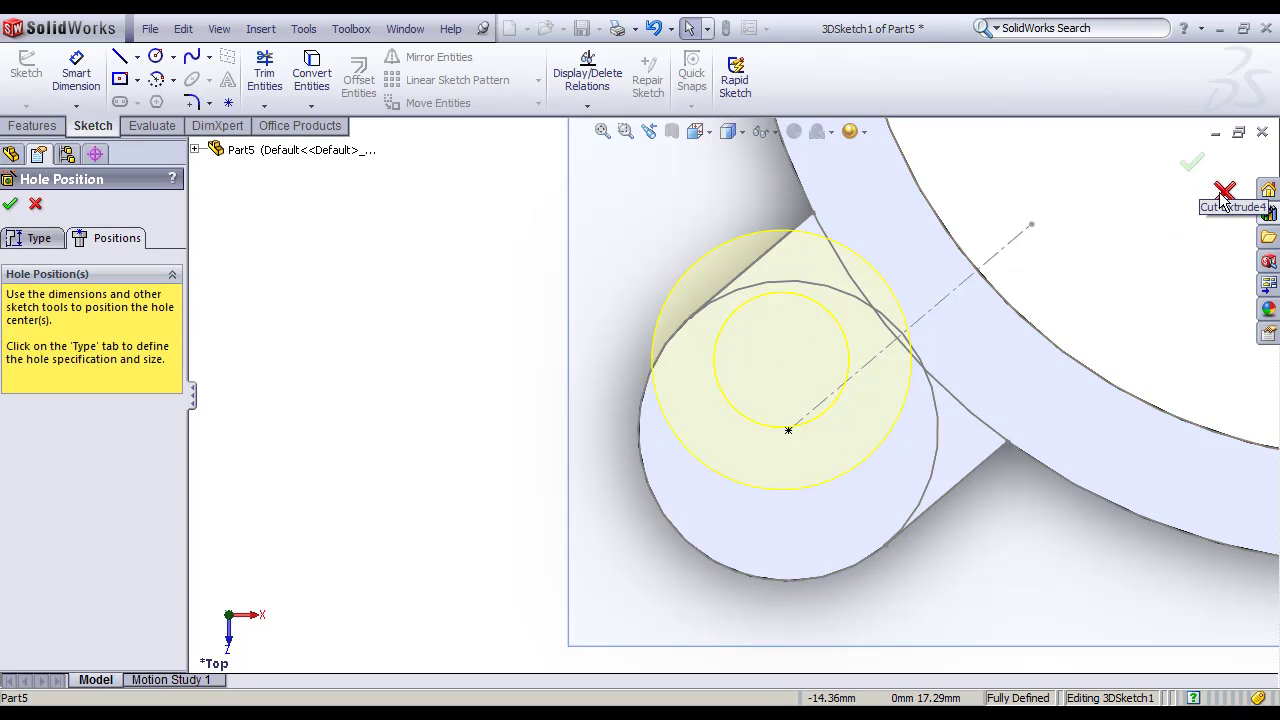
Step: Confirm the hole position, dismiss the invalid-points warning, and cancel the hole placement
{"action": "left_click", "coordinate": [1192, 162]}
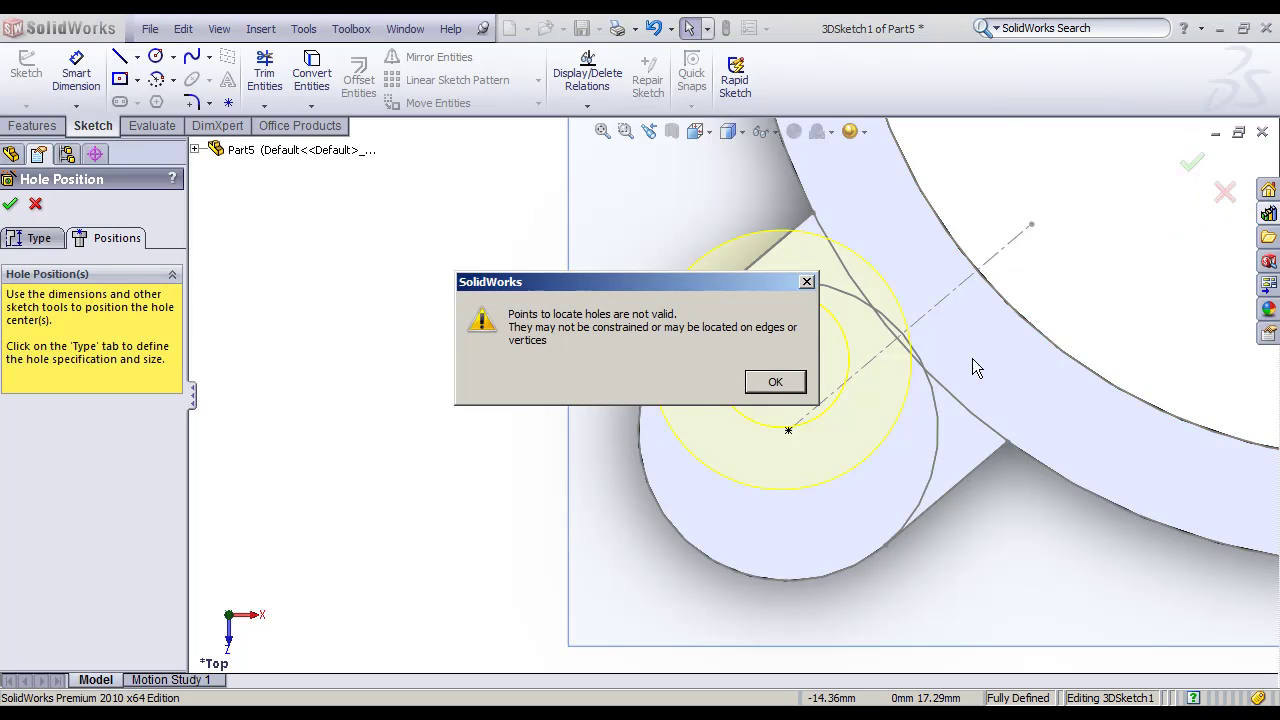
{"action": "left_click", "coordinate": [775, 382]}
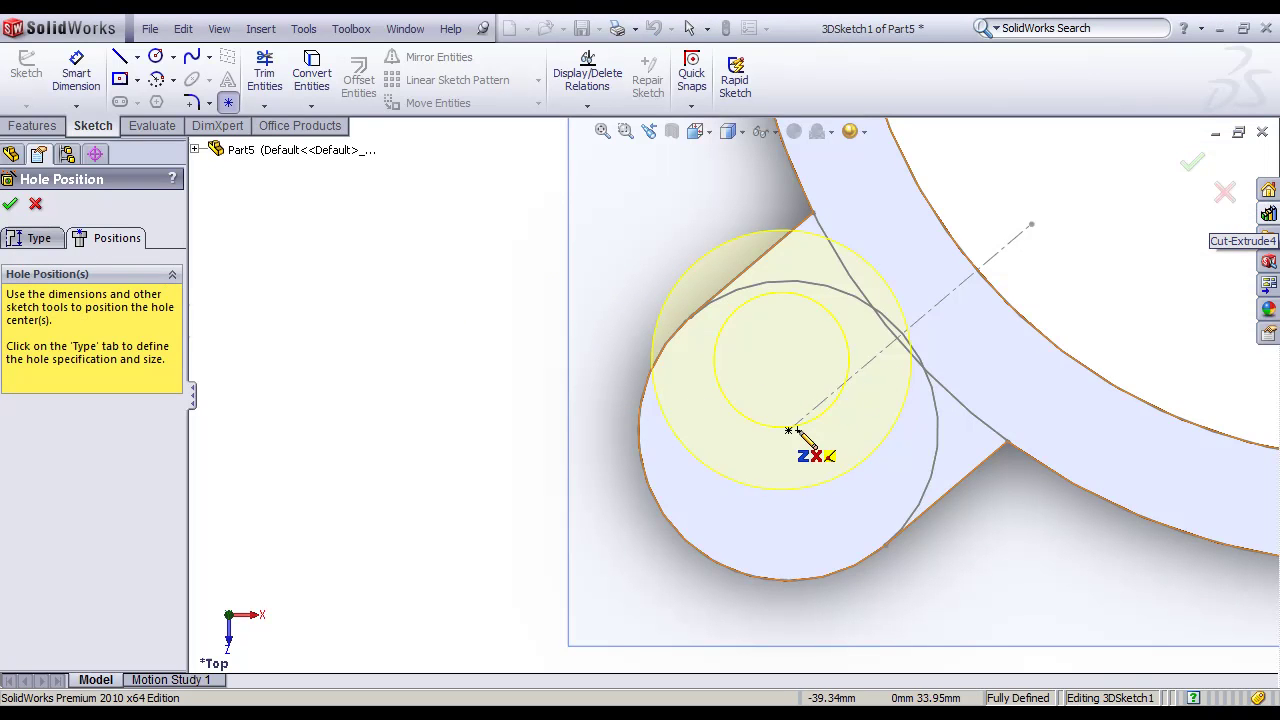
{"action": "left_click", "coordinate": [35, 204]}
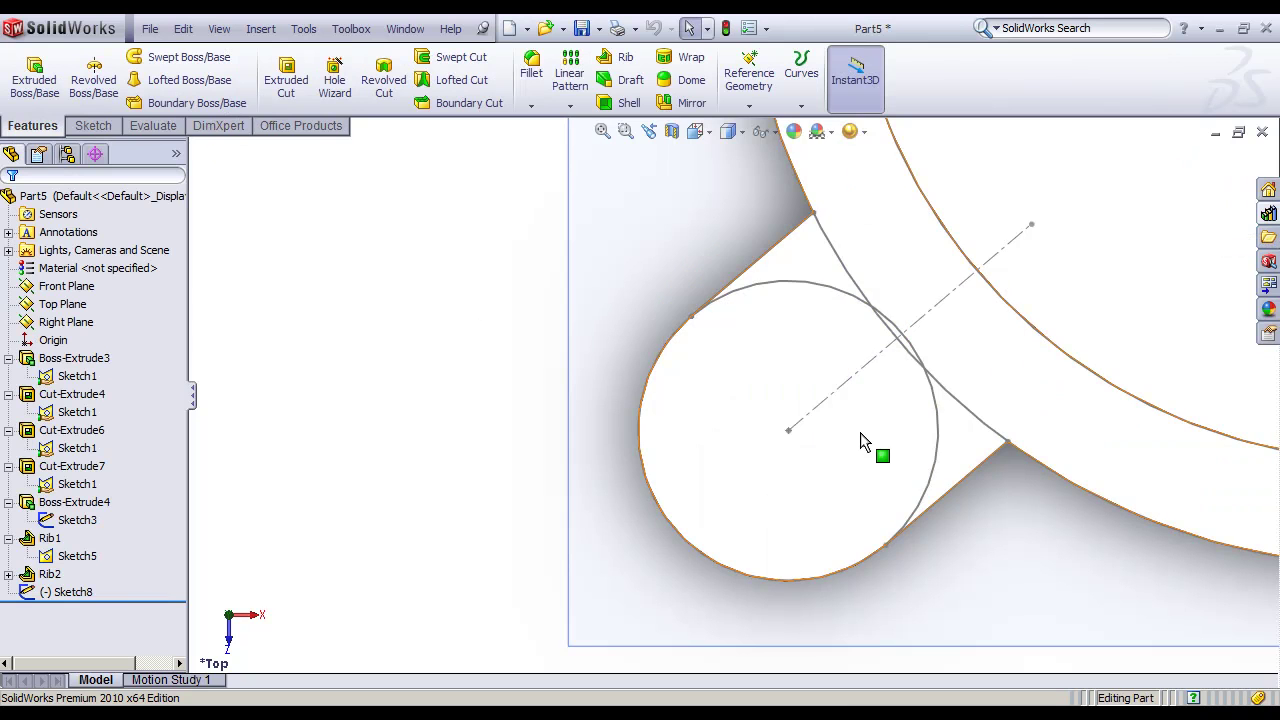
Step: Select the part's top face and switch to the Top view
{"action": "left_click", "coordinate": [776, 402]}
{"action": "scroll", "coordinate": [776, 408], "scroll_direction": "down", "scroll_amount": 3}
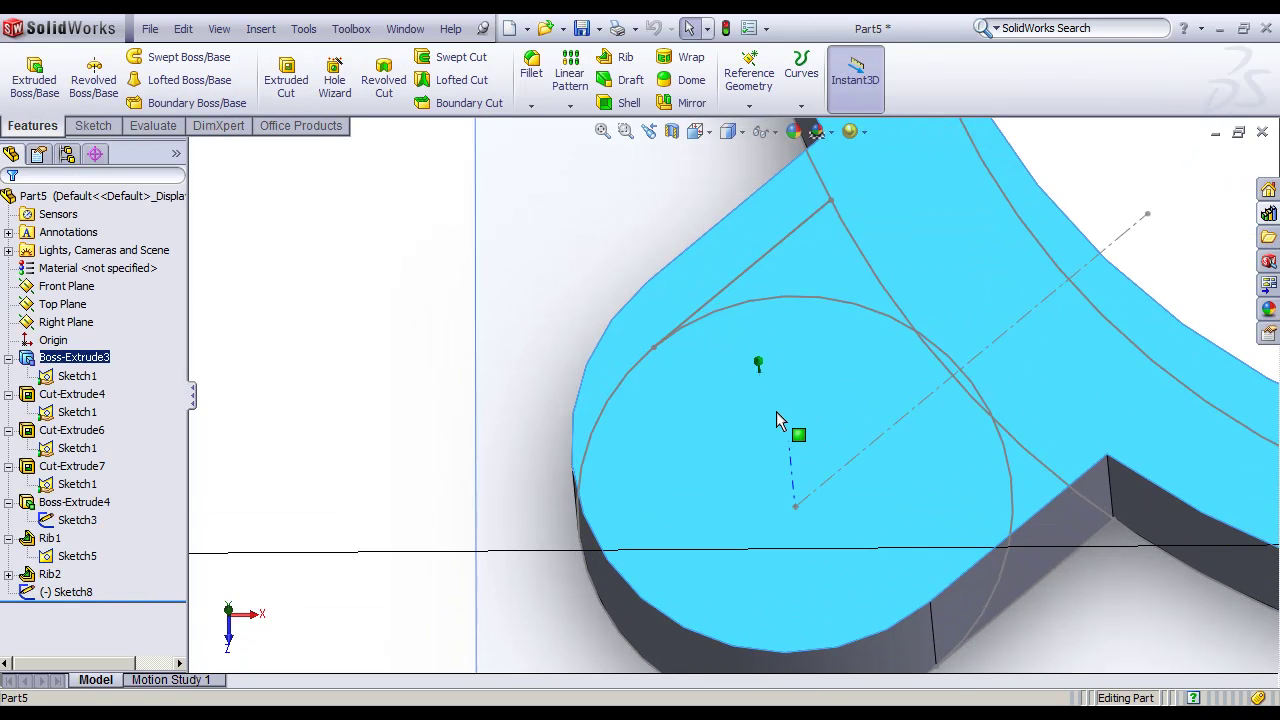
{"action": "key", "text": "space"}
{"action": "left_click", "coordinate": [825, 550]}
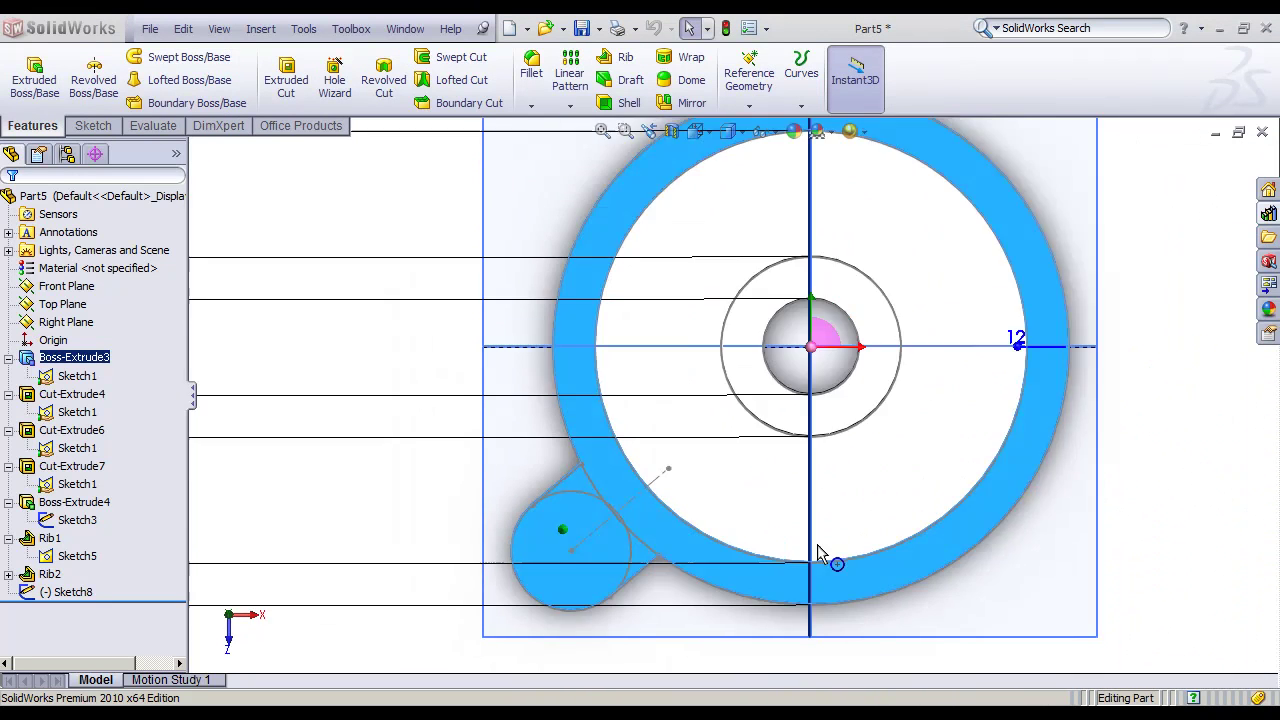
Step: Start an M8 Ansi Metric flat-head countersink hole centred on the dashed line's endpoint
{"action": "left_click", "coordinate": [335, 75]}
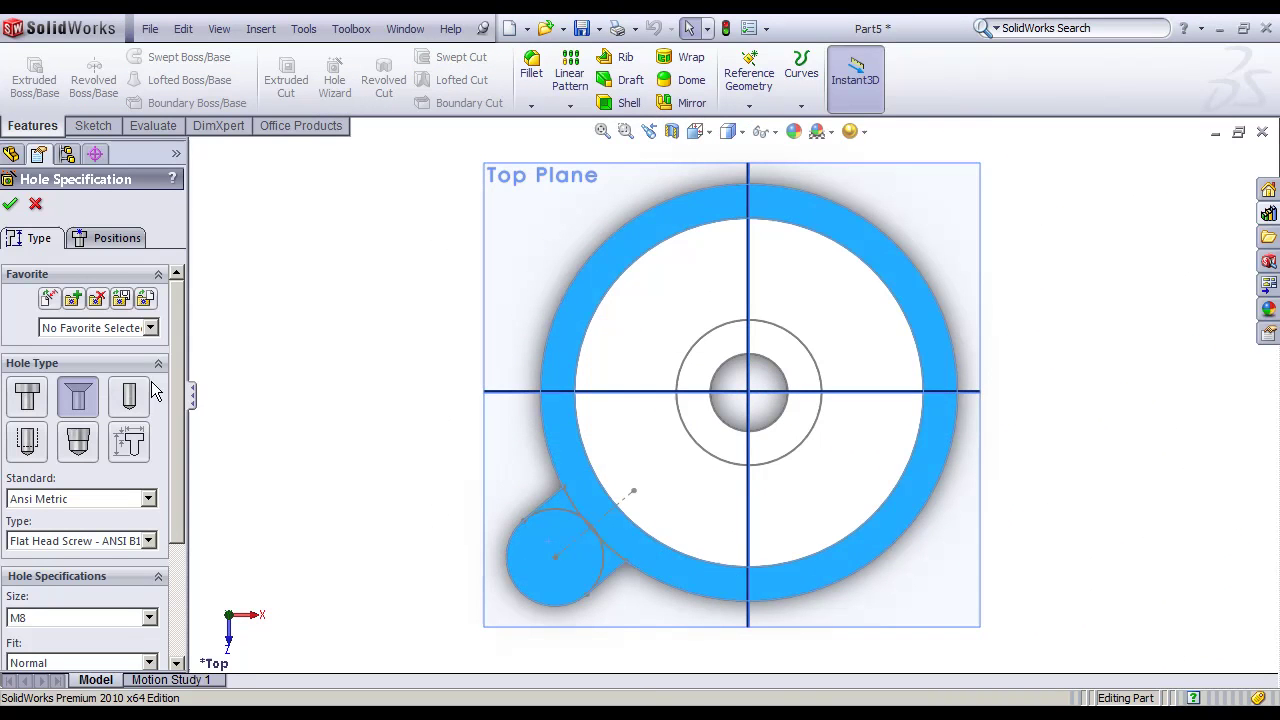
{"action": "scroll", "coordinate": [672, 612], "scroll_direction": "down", "scroll_amount": 3}
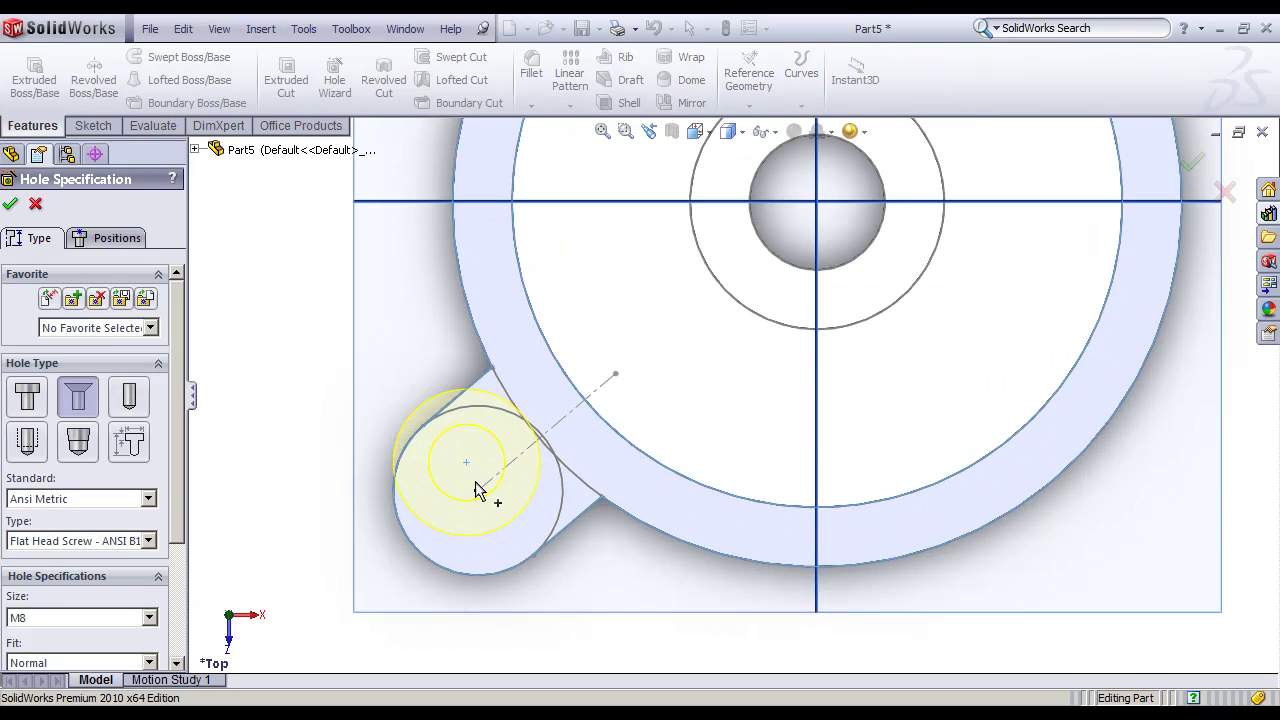
{"action": "left_click", "coordinate": [137, 243]}
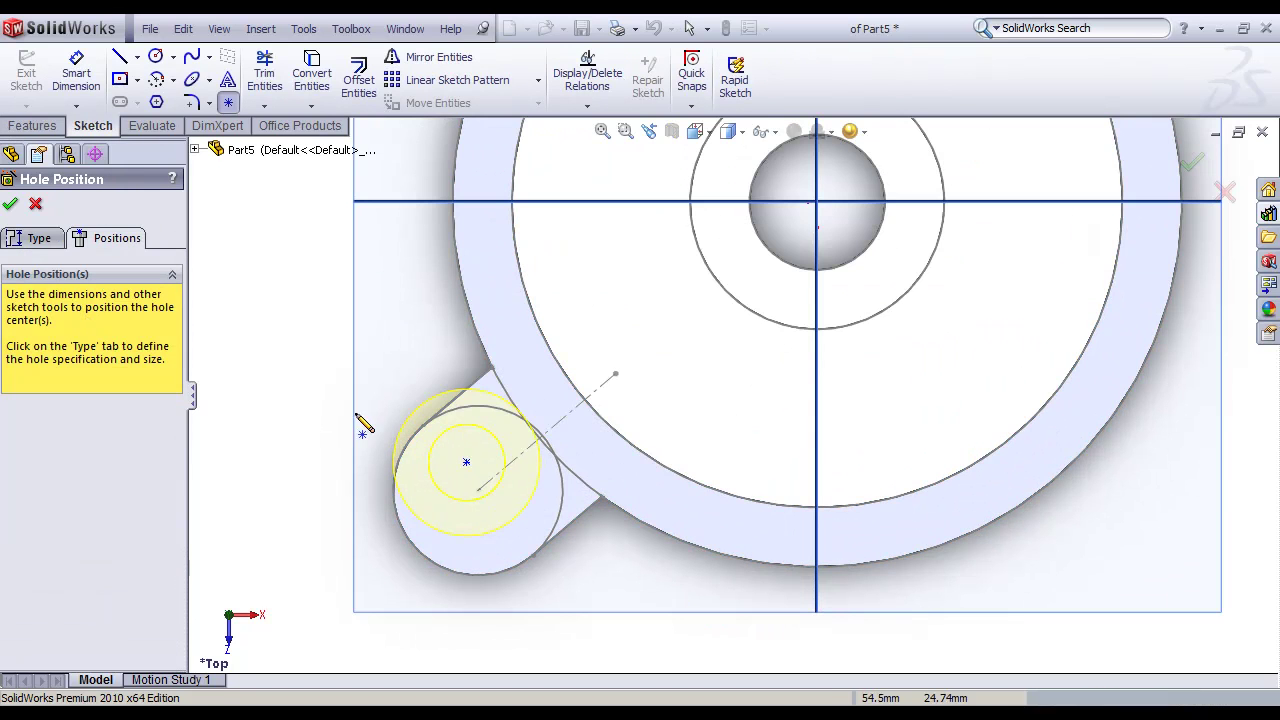
{"action": "left_click", "coordinate": [478, 490]}
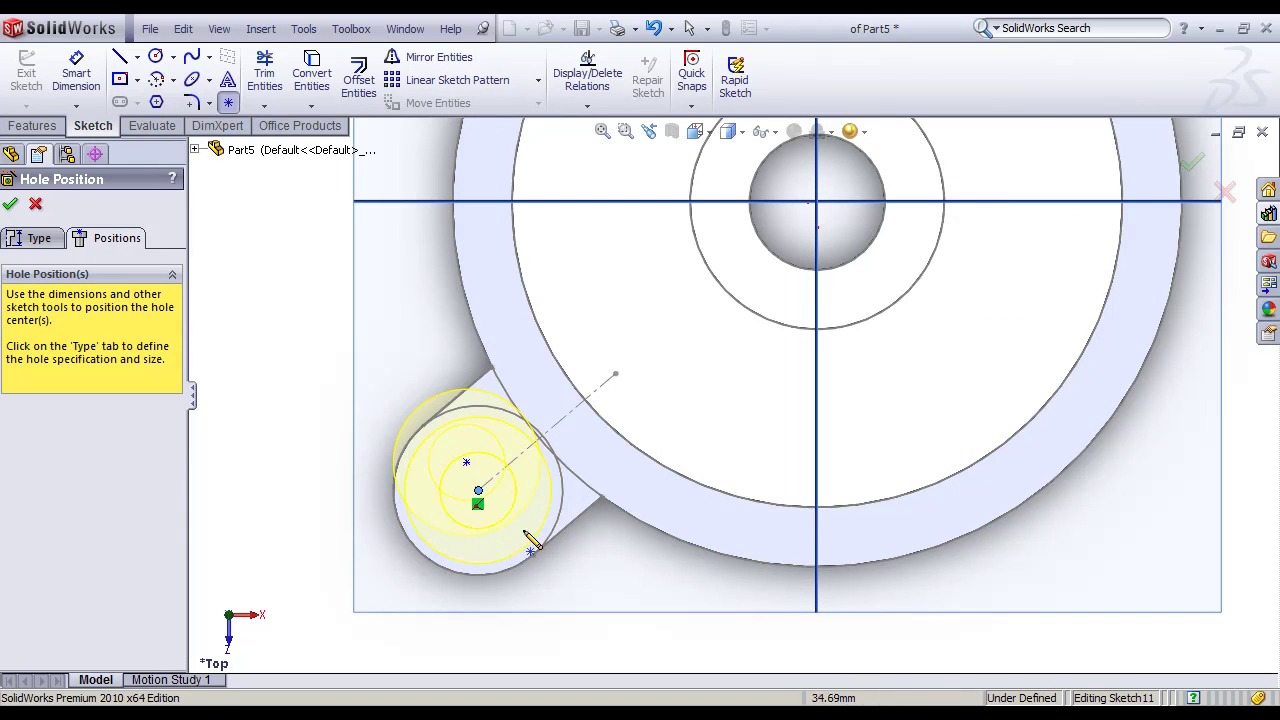
{"action": "scroll", "coordinate": [520, 540], "scroll_direction": "down", "scroll_amount": 1}
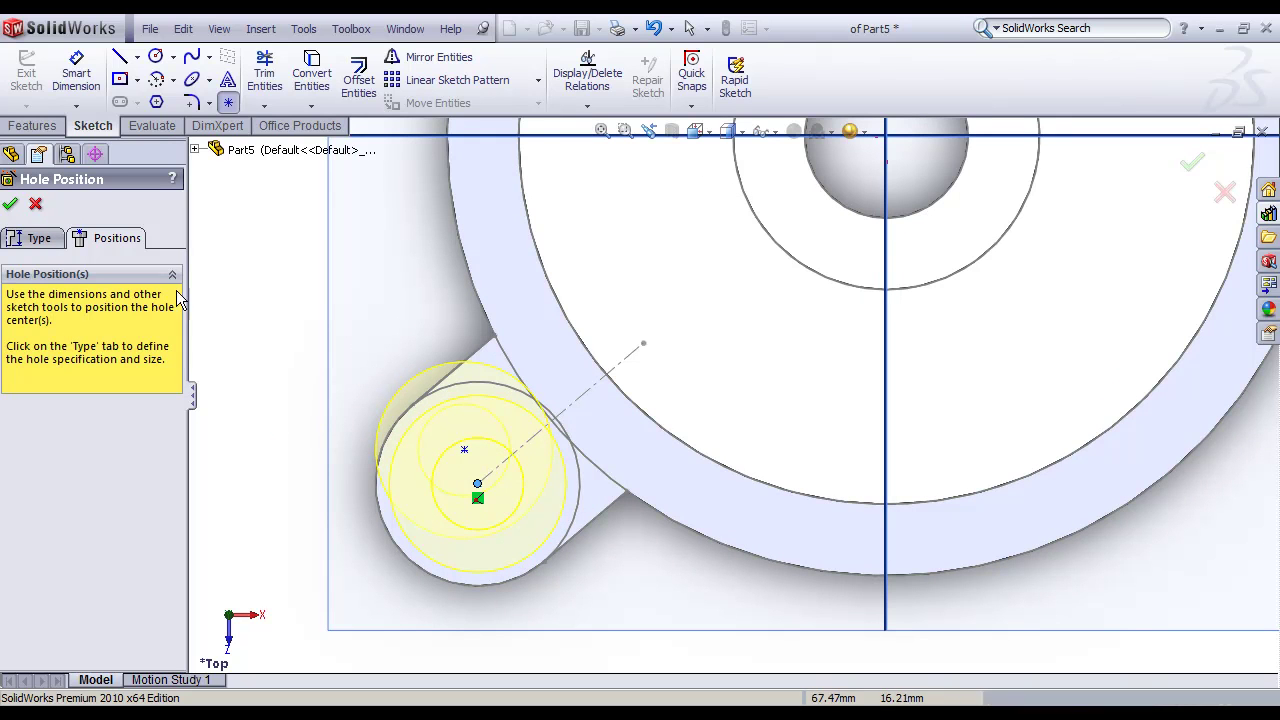
{"action": "left_click", "coordinate": [39, 238]}
{"action": "scroll", "coordinate": [99, 370], "scroll_direction": "down", "scroll_amount": 3}
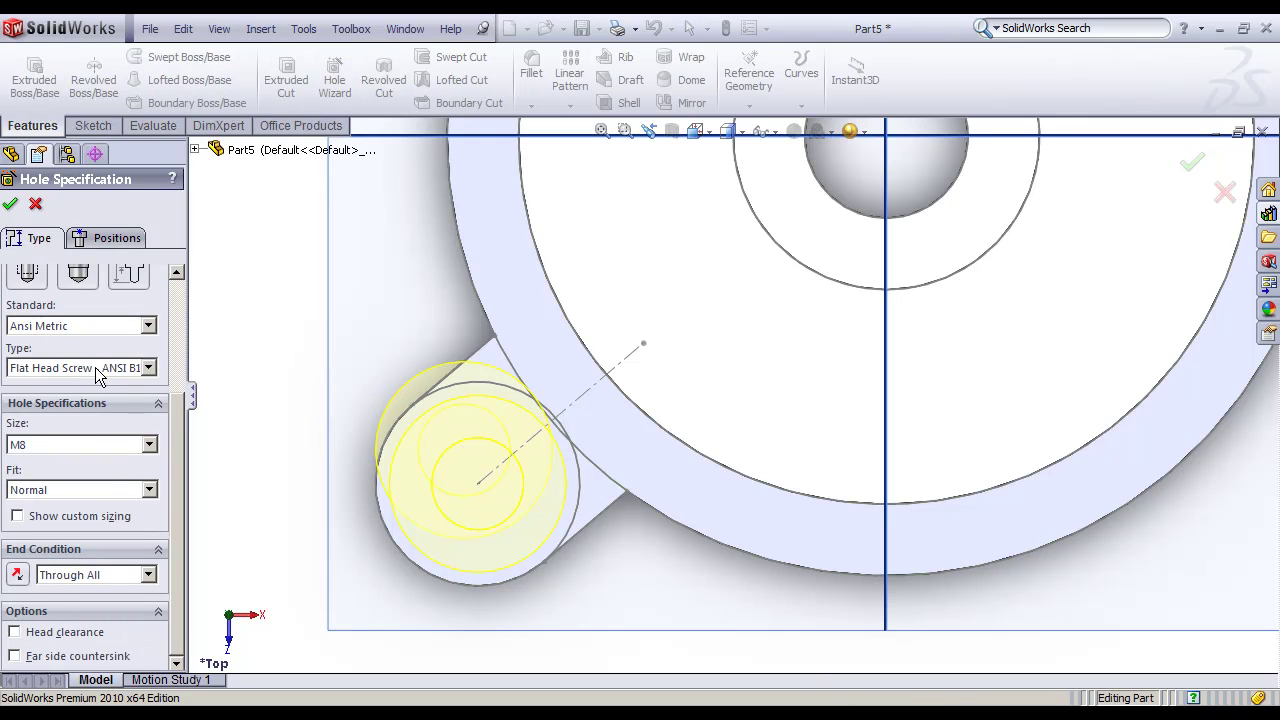
Step: Enable the far-side countersink at 14 mm diameter and cut the M8 hole through the lug
{"action": "left_click", "coordinate": [62, 658]}
{"action": "left_click", "coordinate": [45, 660]}
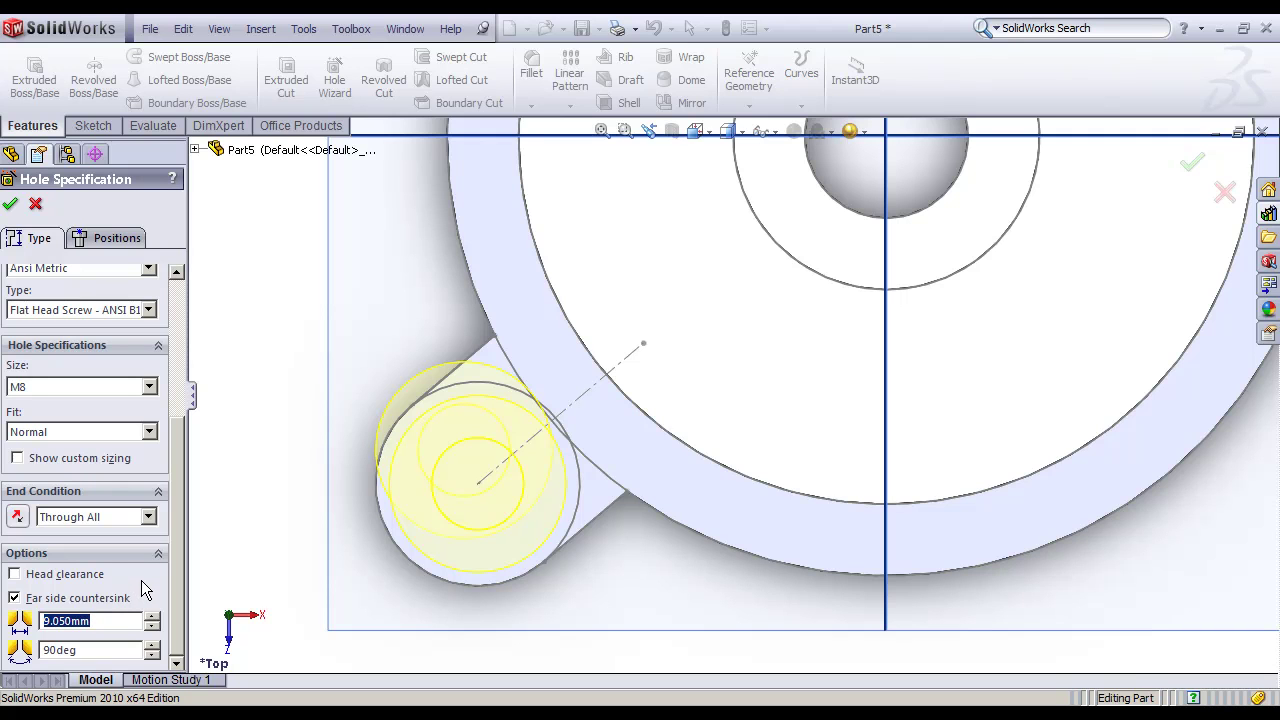
{"action": "type", "text": "154"}
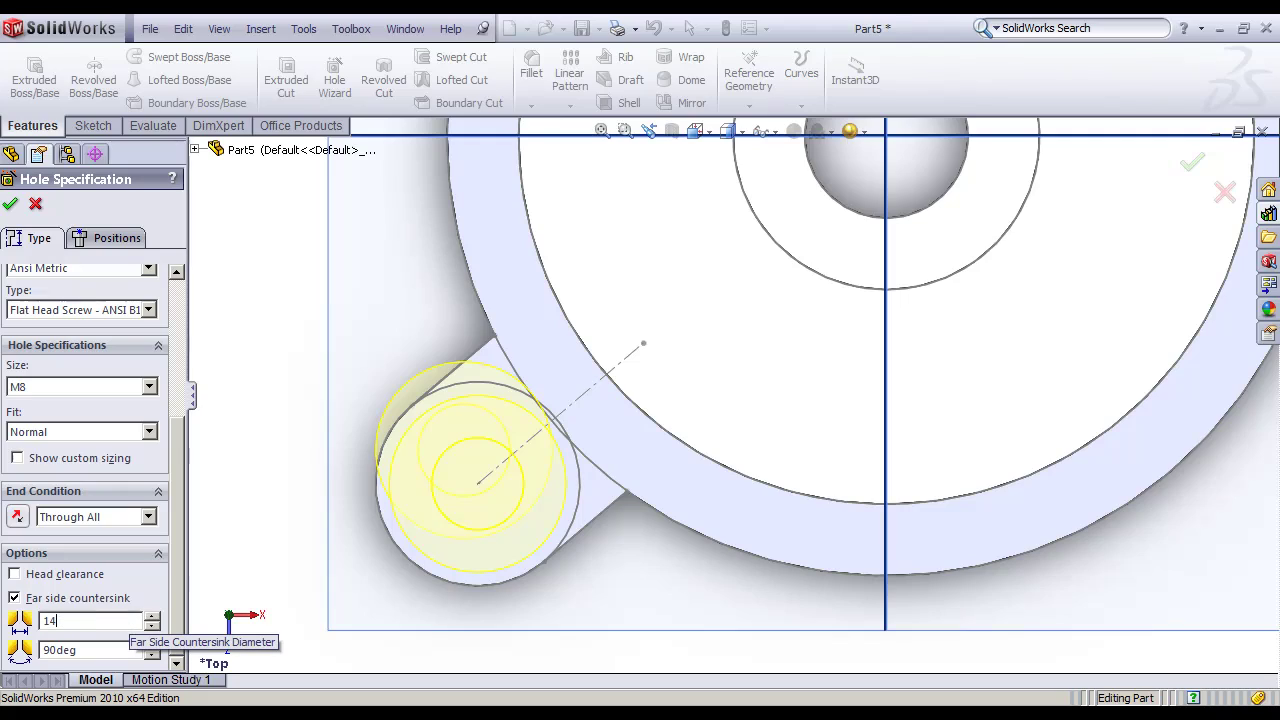
{"action": "key", "text": "Return"}
{"action": "mouse_move", "coordinate": [470, 480]}
{"action": "middle_mouse_down"}
{"action": "mouse_move", "coordinate": [400, 423]}
{"action": "mouse_move", "coordinate": [363, 299]}
{"action": "mouse_move", "coordinate": [429, 277]}
{"action": "mouse_move", "coordinate": [463, 180]}
{"action": "mouse_move", "coordinate": [494, 218]}
{"action": "mouse_move", "coordinate": [491, 357]}
{"action": "middle_mouse_up"}
{"action": "scroll", "coordinate": [491, 232], "scroll_direction": "up", "scroll_amount": 2}
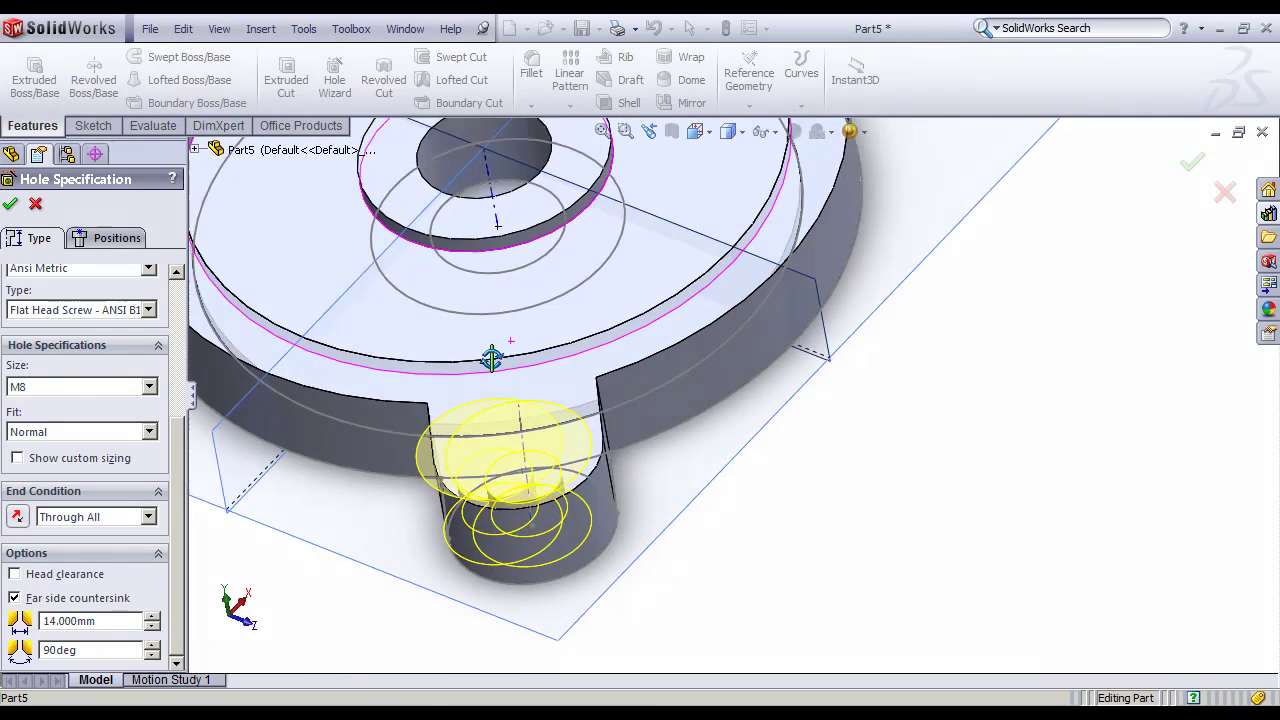
{"action": "left_click", "coordinate": [10, 204]}
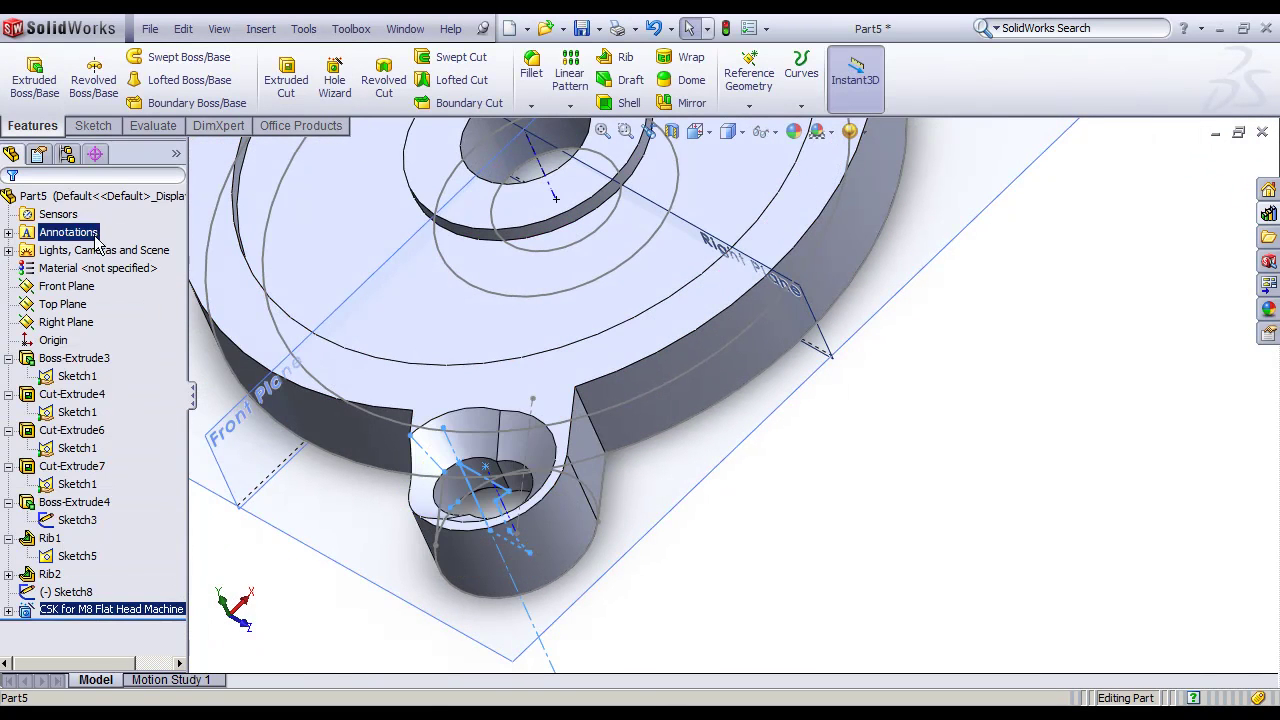
Step: Expand the CSK feature and edit Sketch11 to inspect the hole's centre point, then exit
{"action": "left_click", "coordinate": [8, 610]}
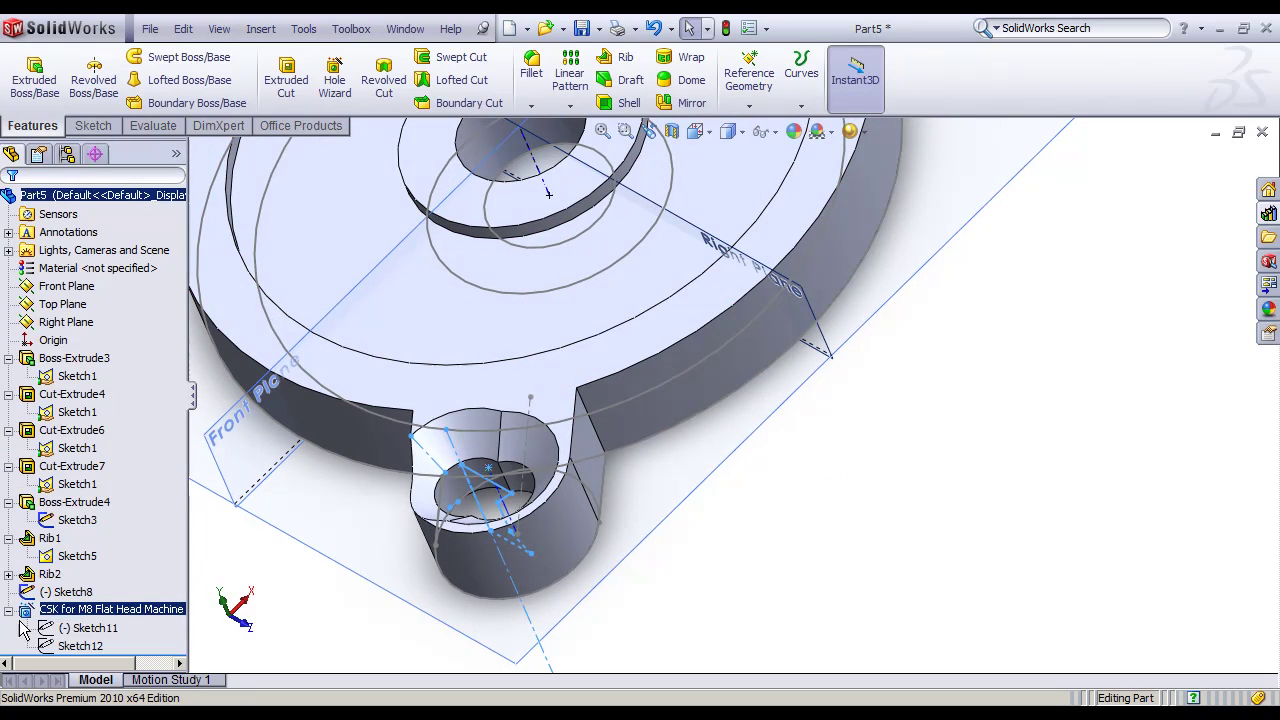
{"action": "left_click", "coordinate": [78, 629]}
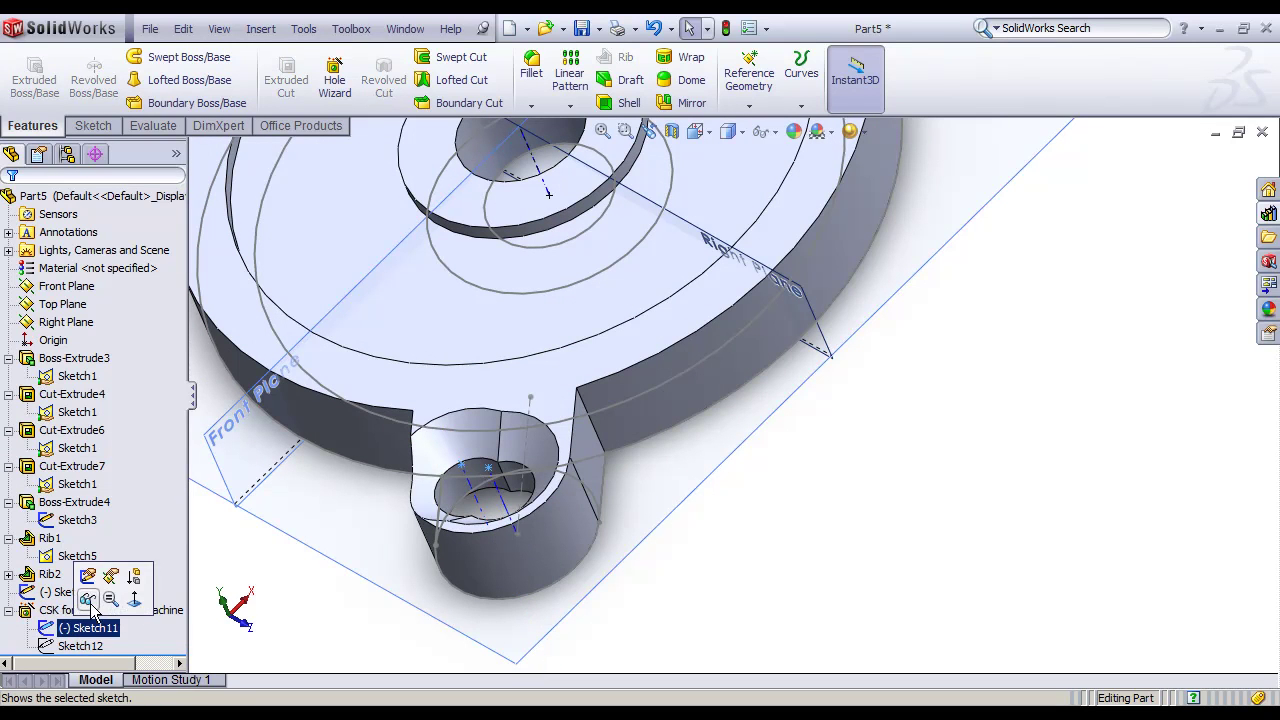
{"action": "left_click", "coordinate": [44, 630]}
{"action": "key", "text": "Delete"}
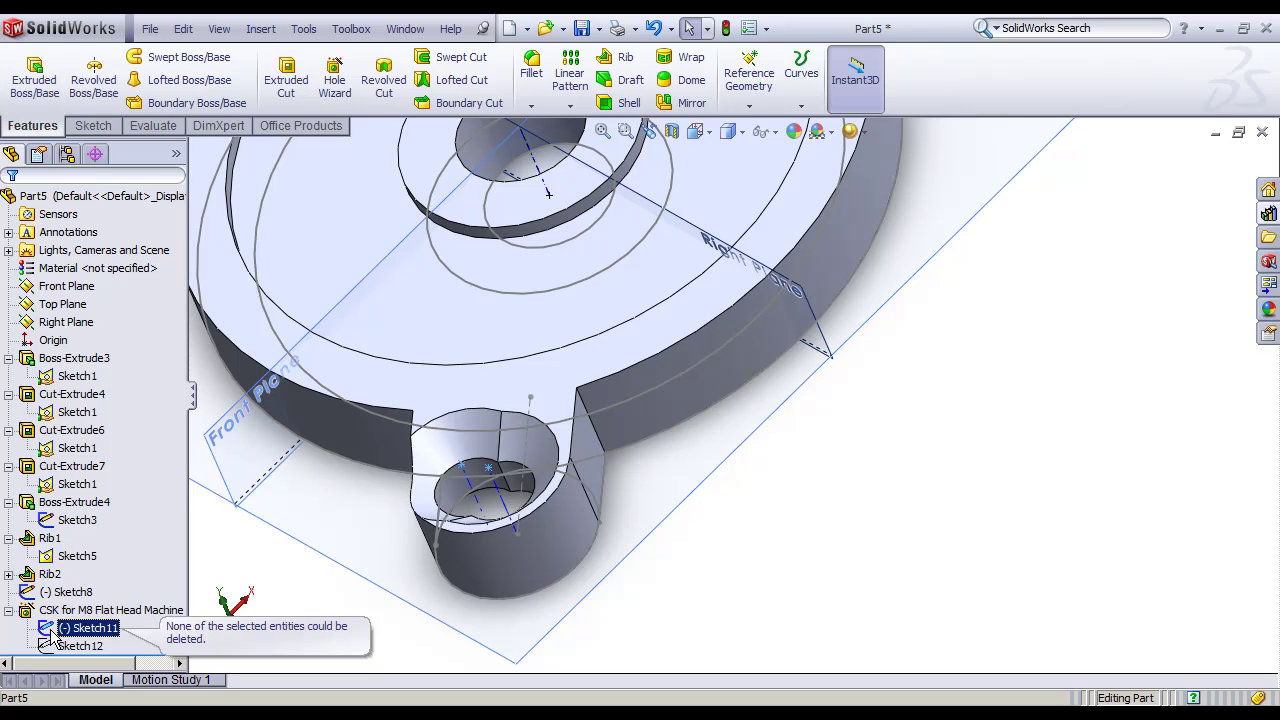
{"action": "left_click", "coordinate": [52, 632]}
{"action": "left_click", "coordinate": [64, 602]}
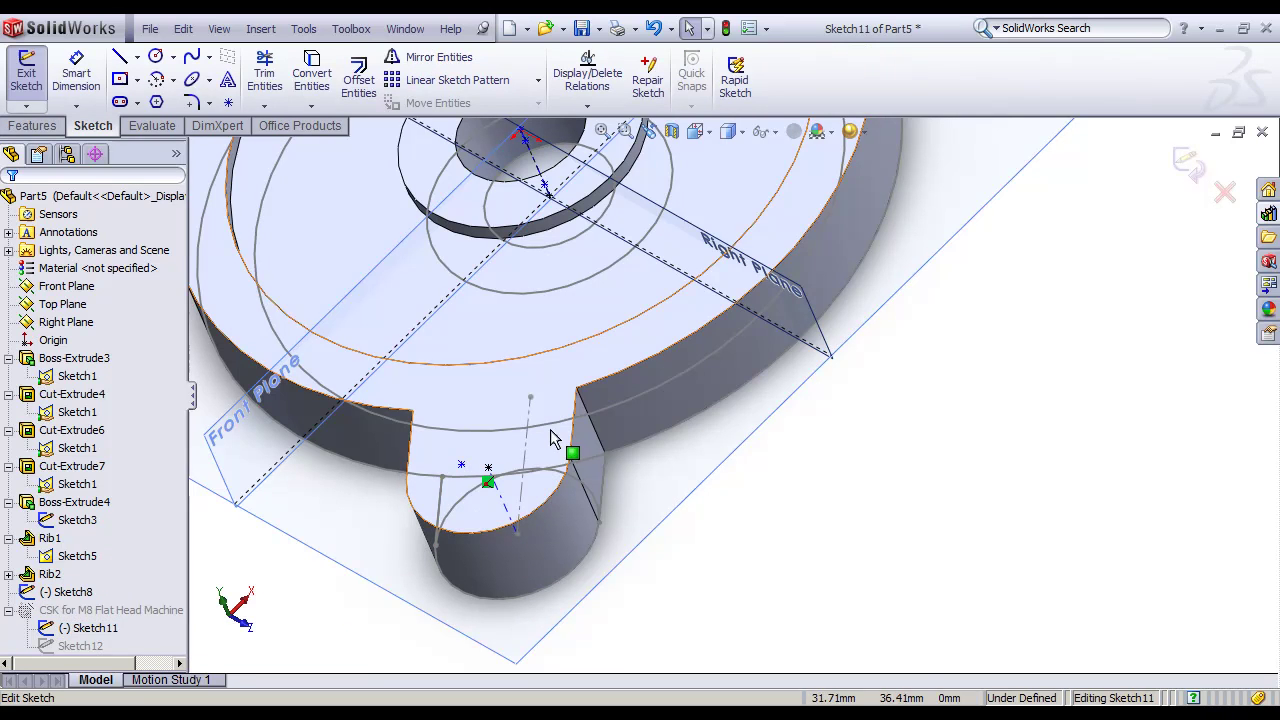
{"action": "left_click", "coordinate": [463, 465]}
{"action": "key", "text": "Escape"}
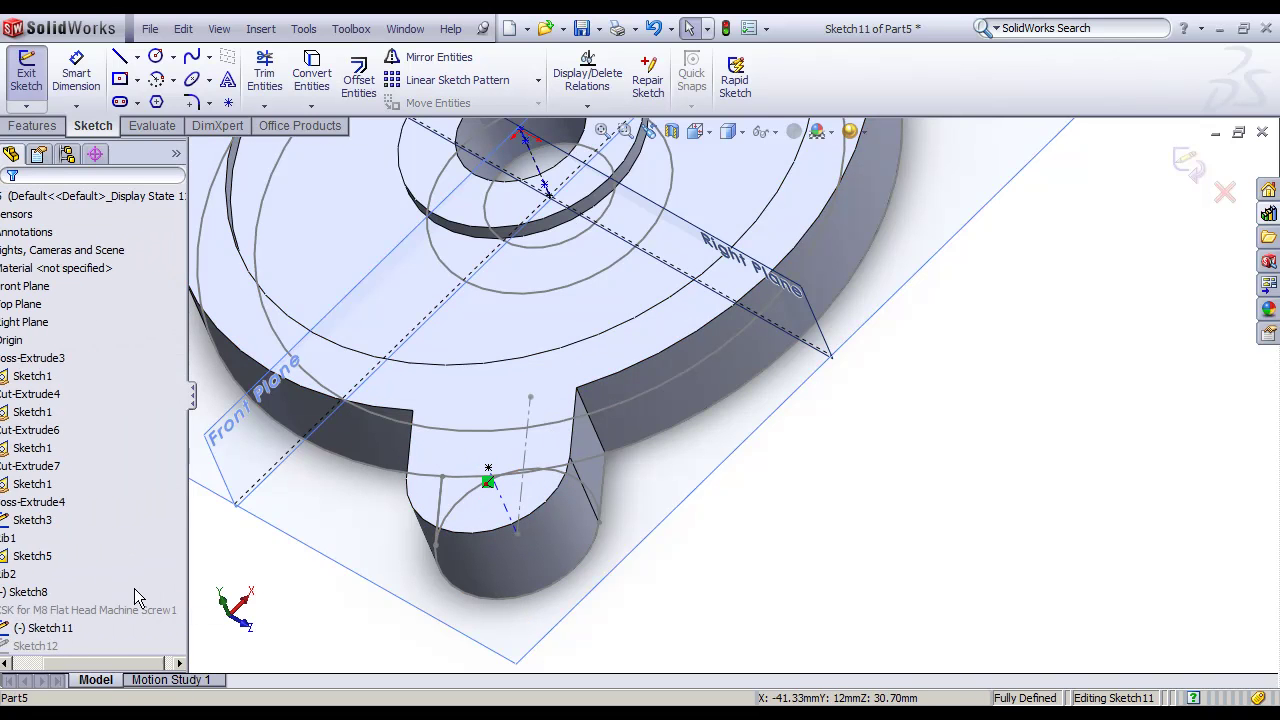
{"action": "left_click", "coordinate": [1190, 165]}
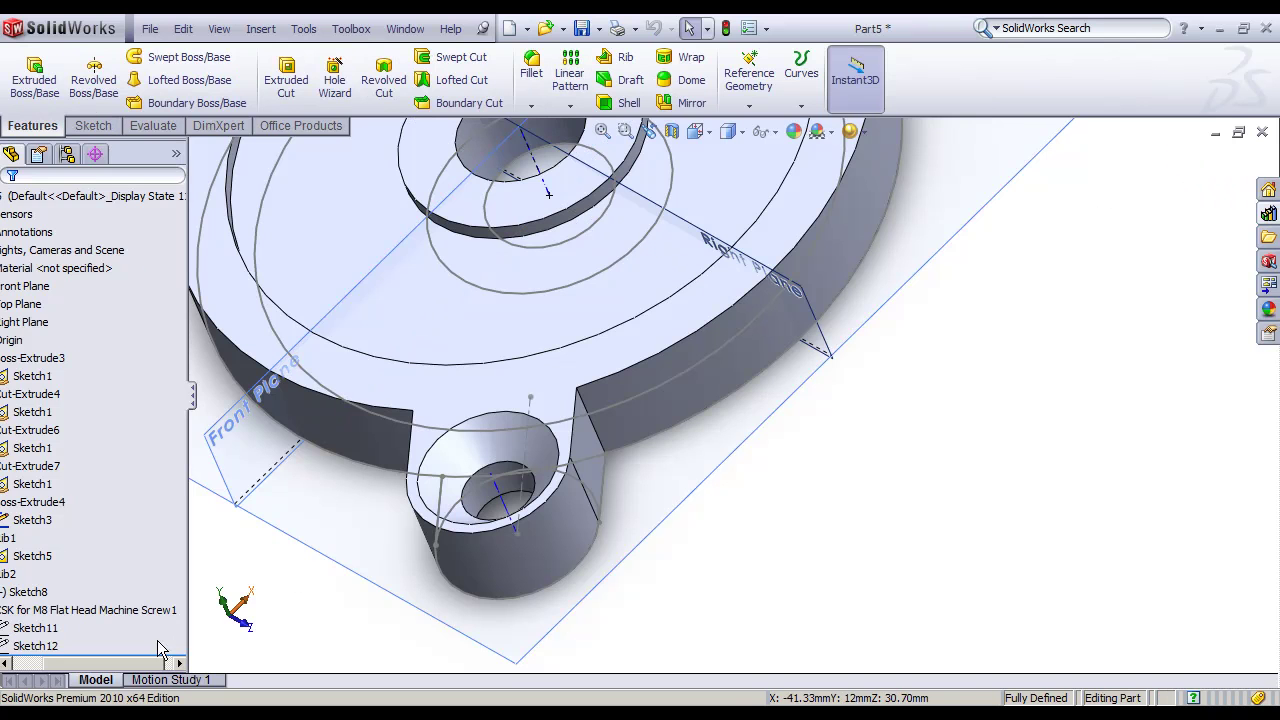
Step: Display Sketch12's 90°, Ø17.300, Ø9 and Ø14 dimensions on the tilted part
{"action": "left_click", "coordinate": [80, 652]}
{"action": "left_click", "coordinate": [749, 486]}
{"action": "mouse_move", "coordinate": [500, 443]}
{"action": "middle_mouse_down"}
{"action": "mouse_move", "coordinate": [703, 477]}
{"action": "mouse_move", "coordinate": [881, 555]}
{"action": "middle_mouse_up"}
{"action": "key", "text": "space"}
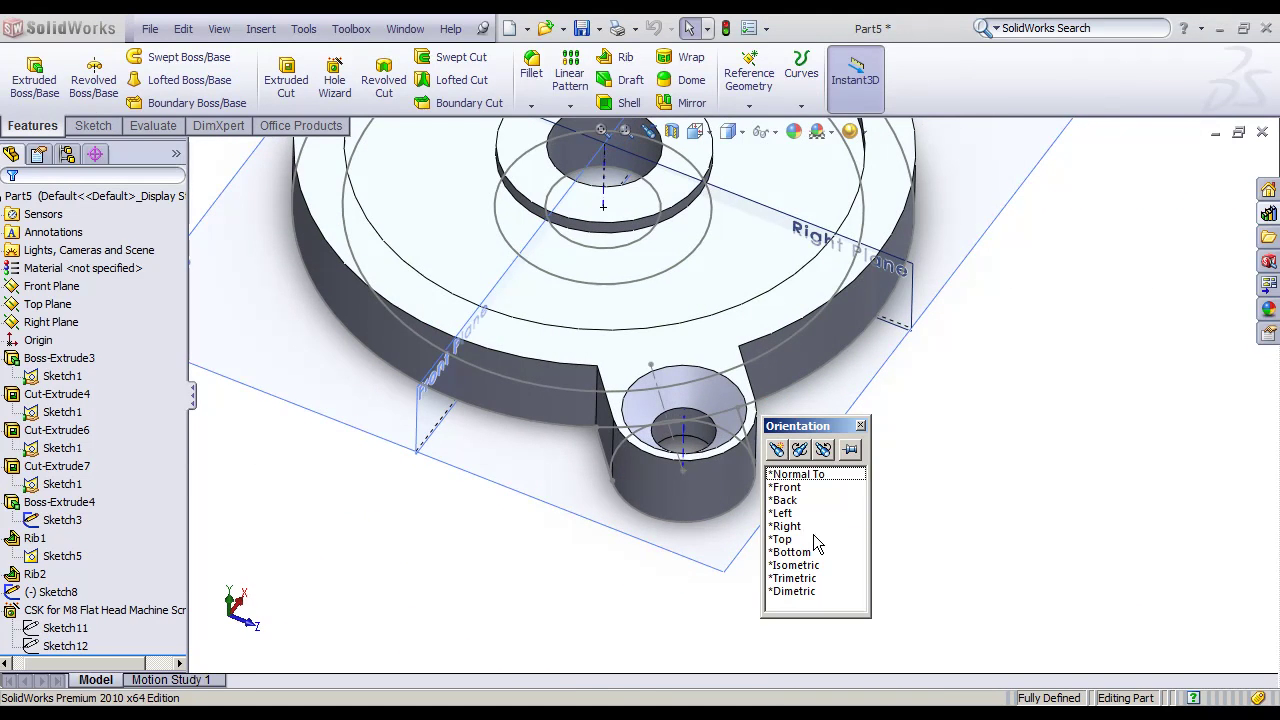
{"action": "double_click", "coordinate": [816, 539]}
{"action": "scroll", "coordinate": [507, 491], "scroll_direction": "down", "scroll_amount": 2}
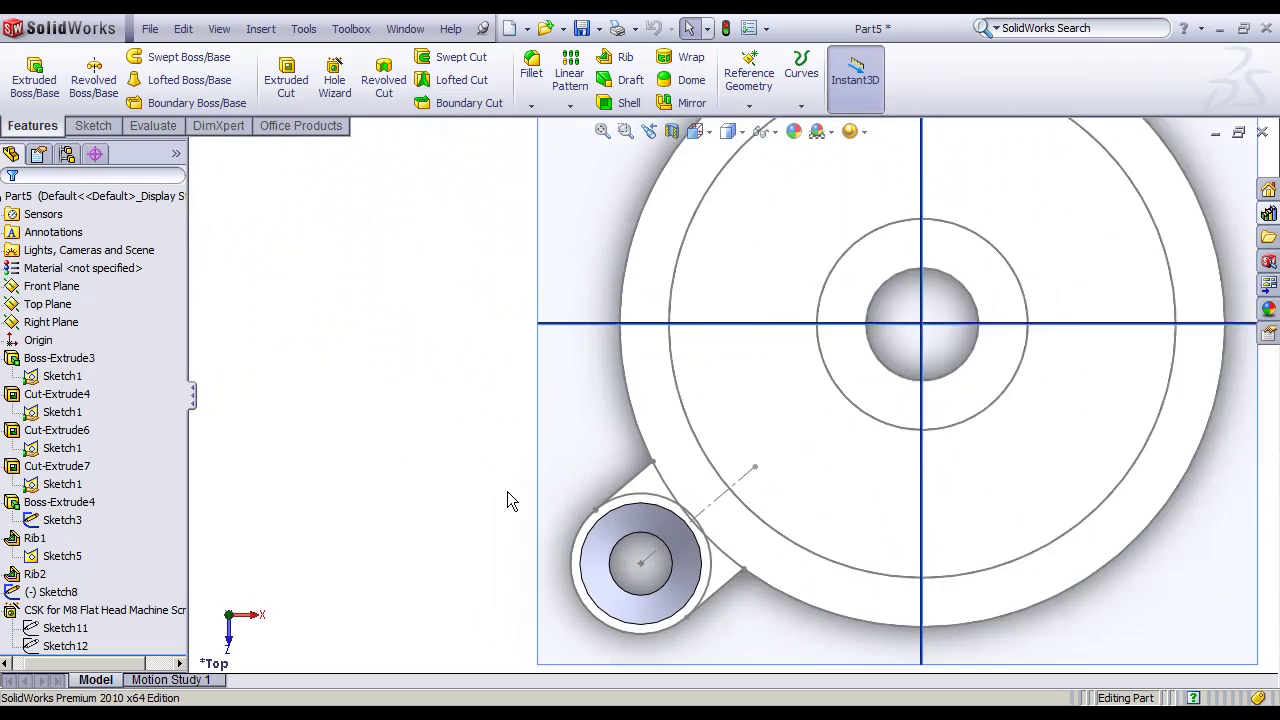
{"action": "middle_click_drag", "start_coordinate": [643, 500], "coordinate": [560, 600]}
{"action": "left_click", "coordinate": [50, 648]}
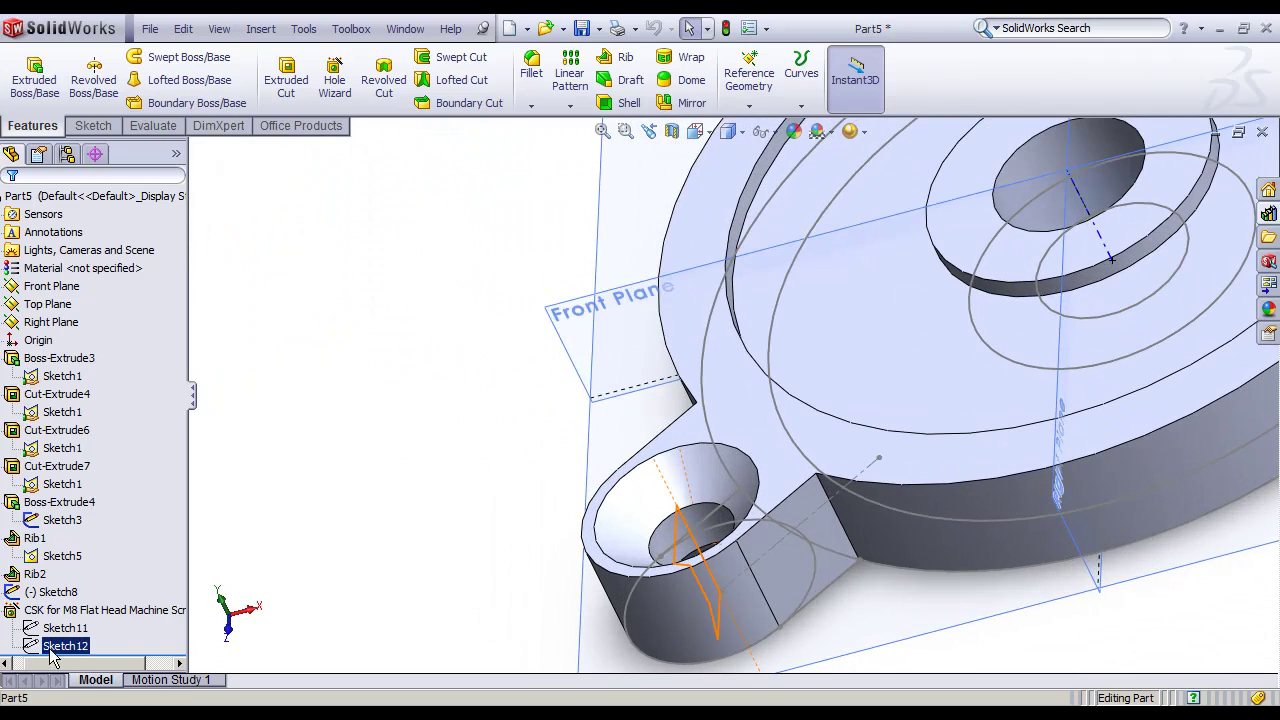
{"action": "left_click", "coordinate": [112, 612]}
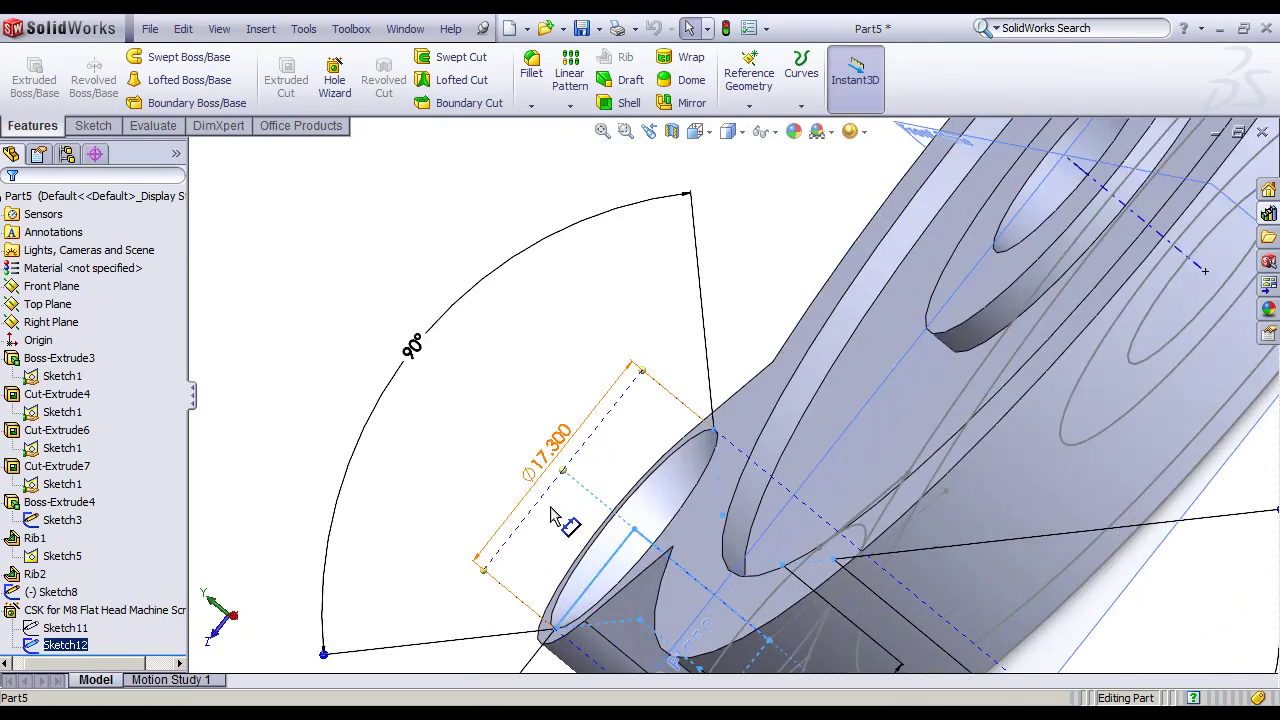
{"action": "scroll", "coordinate": [555, 517], "scroll_direction": "up", "scroll_amount": 3}
{"action": "mouse_move", "coordinate": [630, 520]}
{"action": "middle_mouse_down"}
{"action": "mouse_move", "coordinate": [712, 528]}
{"action": "mouse_move", "coordinate": [643, 437]}
{"action": "mouse_move", "coordinate": [660, 444]}
{"action": "middle_mouse_up"}
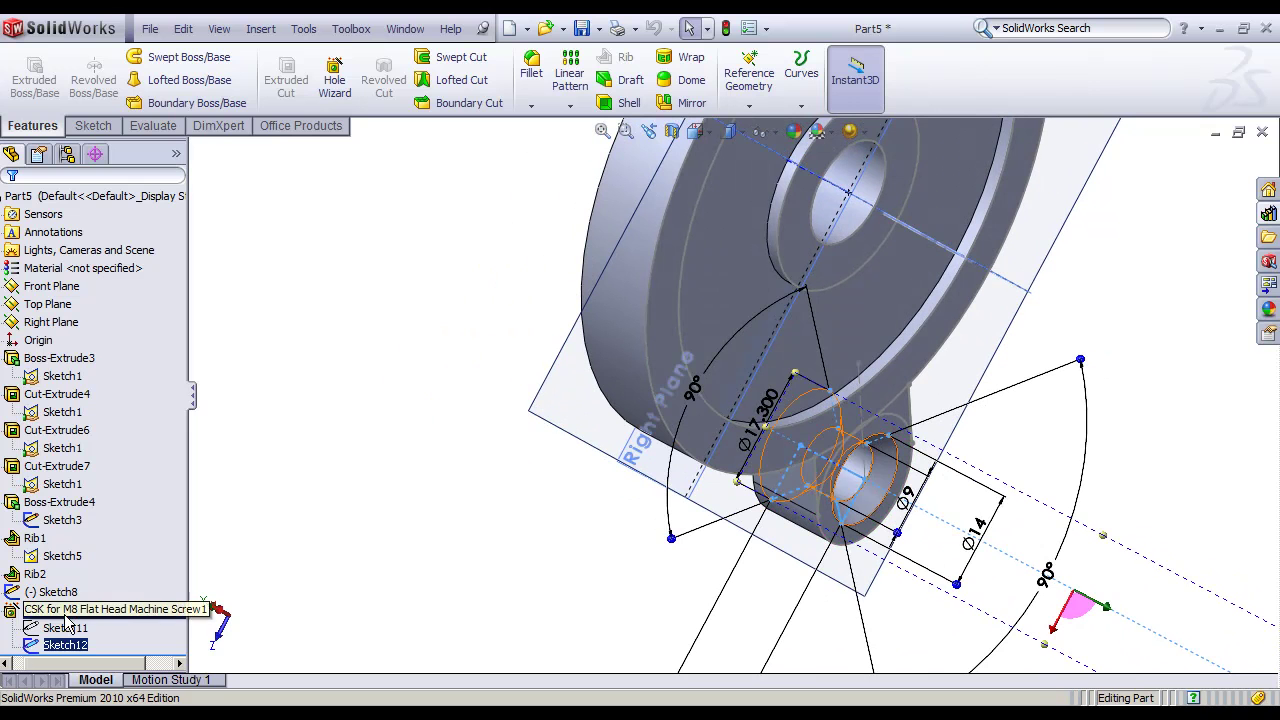
Step: Edit the CSK hole to turn off the far-side countersink, keeping size M8
{"action": "left_click", "coordinate": [64, 612]}
{"action": "left_click", "coordinate": [96, 568]}
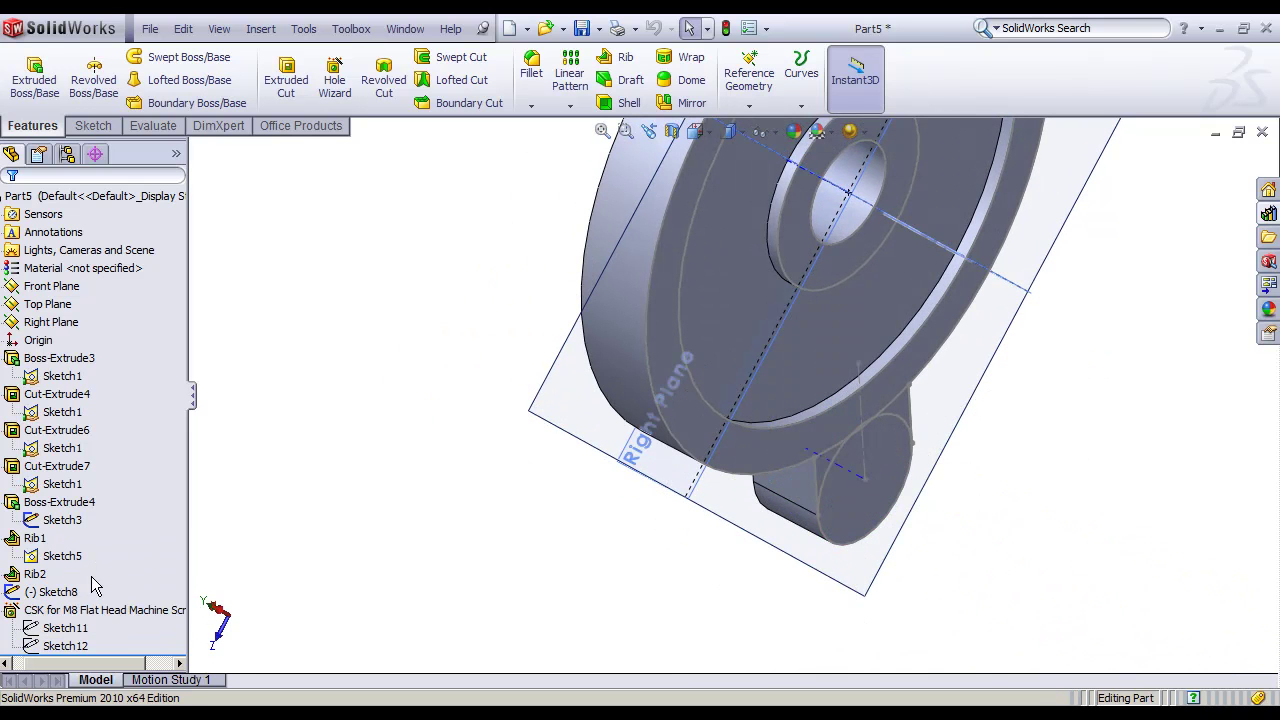
{"action": "scroll", "coordinate": [150, 555], "scroll_direction": "down", "scroll_amount": 2}
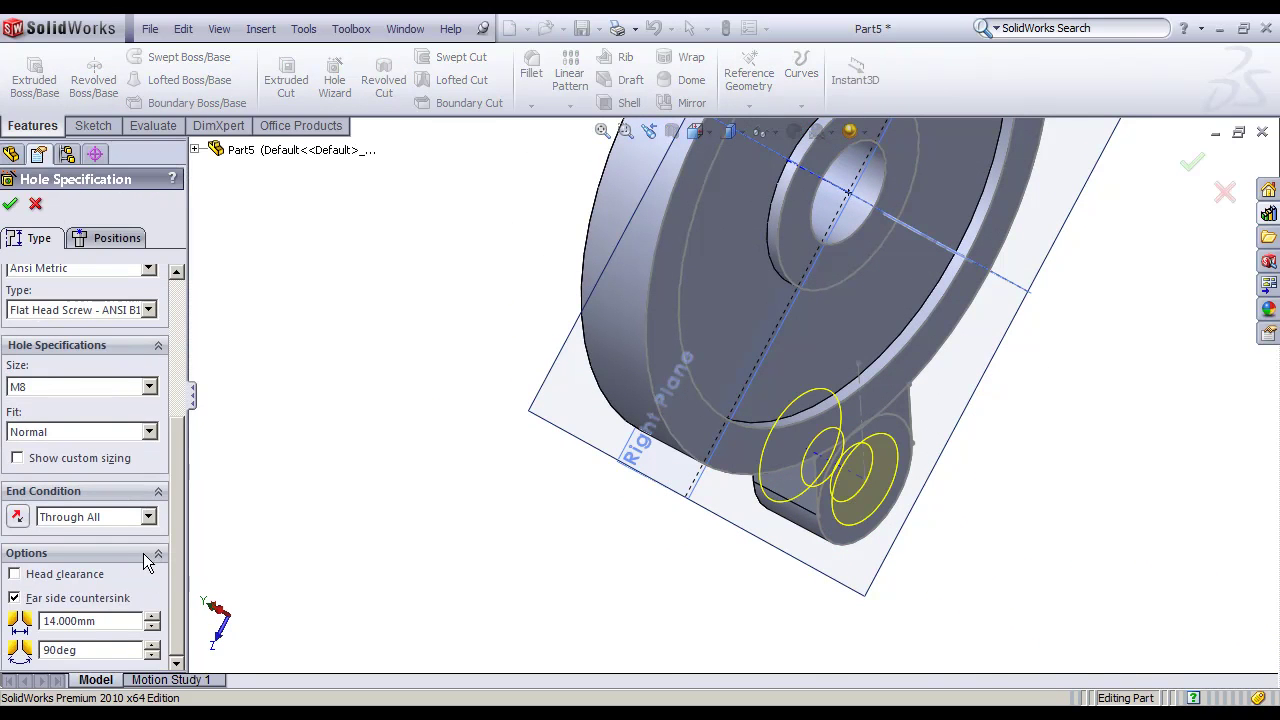
{"action": "left_click", "coordinate": [14, 598]}
{"action": "scroll", "coordinate": [127, 514], "scroll_direction": "up", "scroll_amount": 3}
{"action": "scroll", "coordinate": [127, 514], "scroll_direction": "down", "scroll_amount": 2}
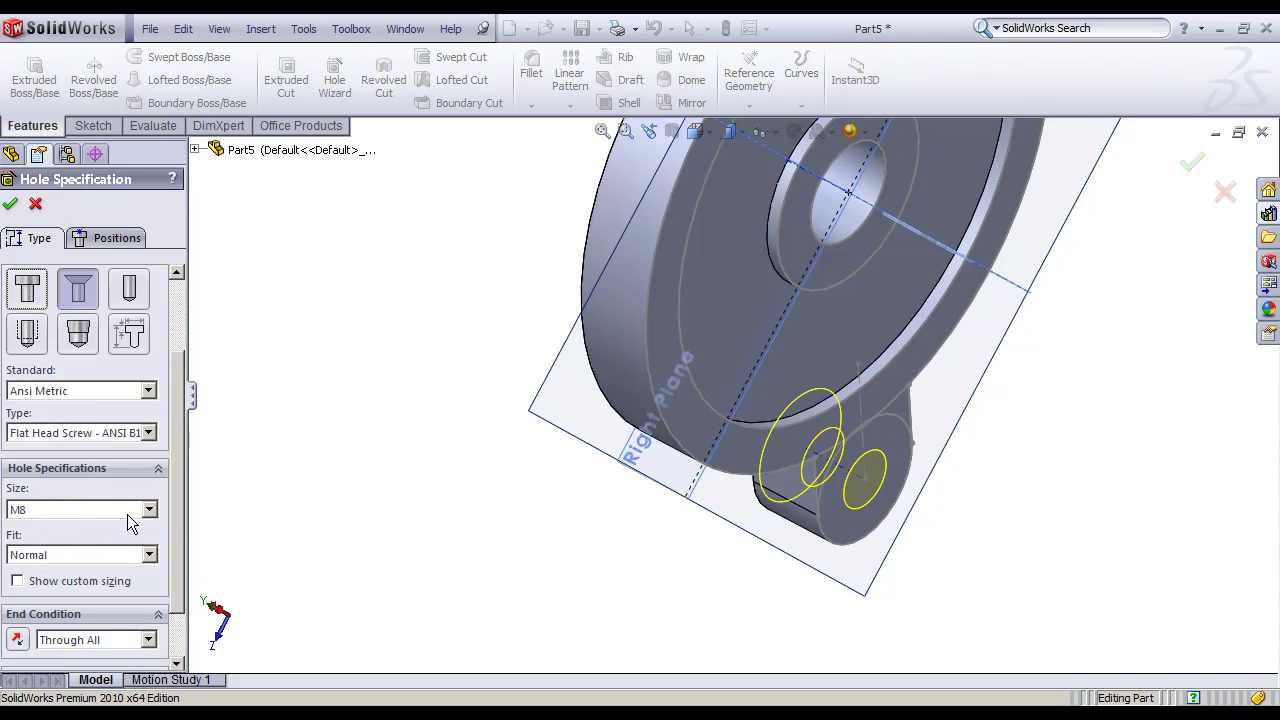
{"action": "scroll", "coordinate": [125, 520], "scroll_direction": "down", "scroll_amount": 1}
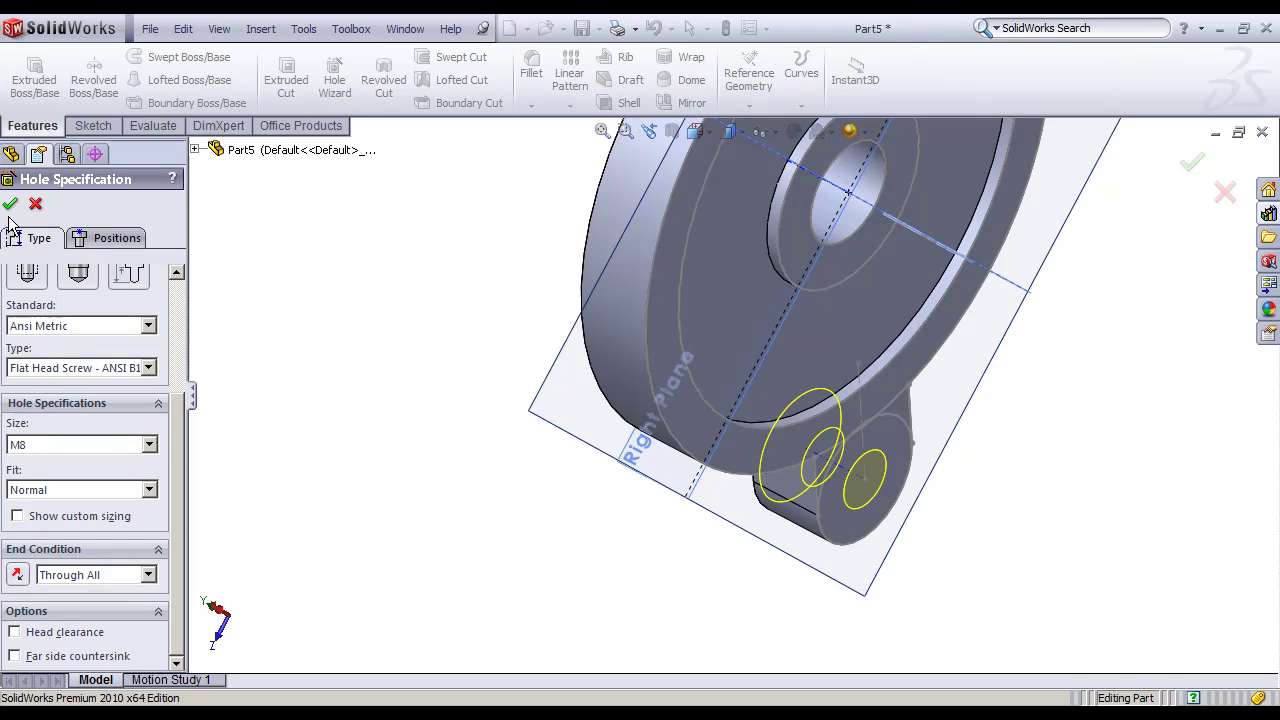
{"action": "left_click", "coordinate": [57, 440]}
{"action": "left_click", "coordinate": [57, 440]}
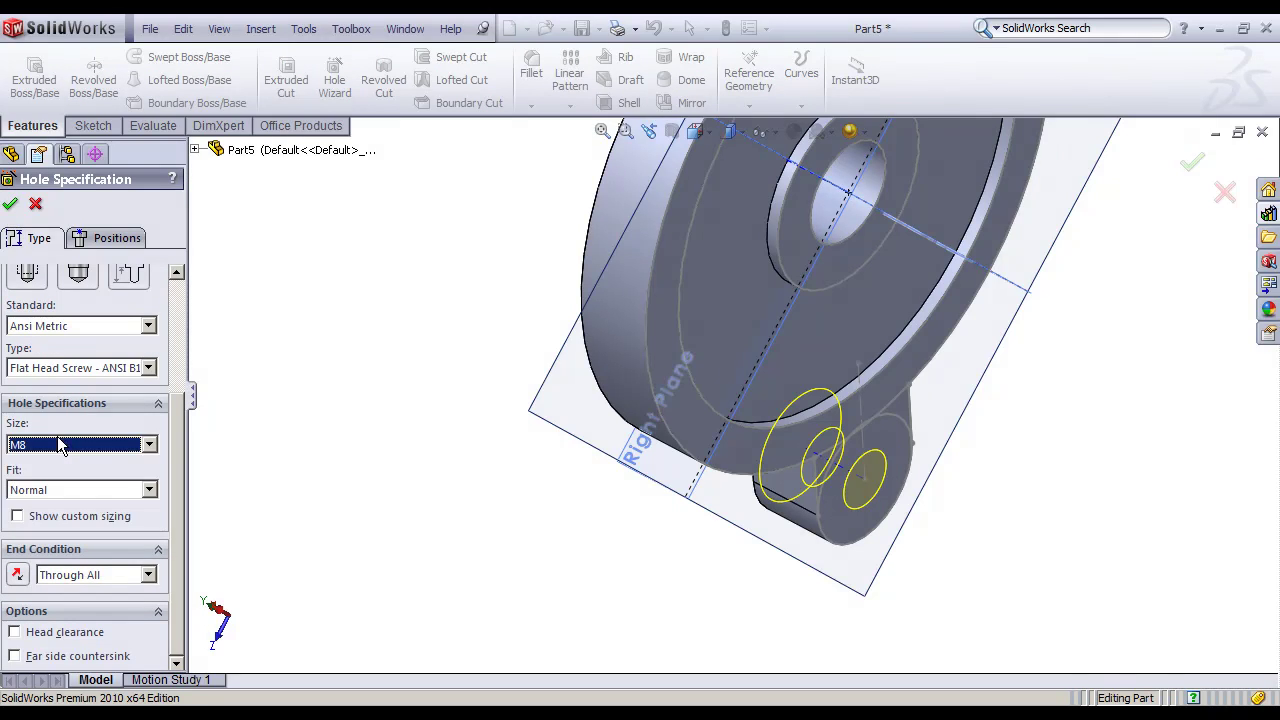
{"action": "left_click", "coordinate": [9, 205]}
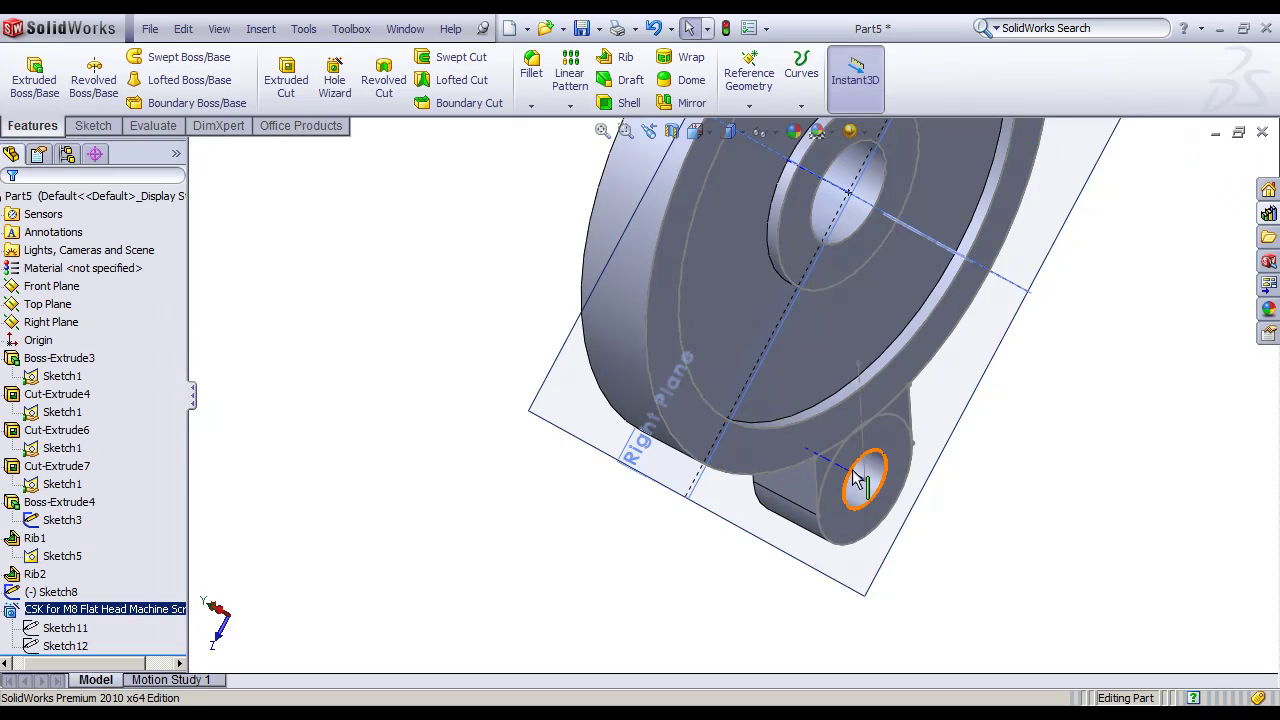
Step: Select Sketch12, Sketch8 and Sketch11 in the feature tree
{"action": "left_click", "coordinate": [62, 646]}
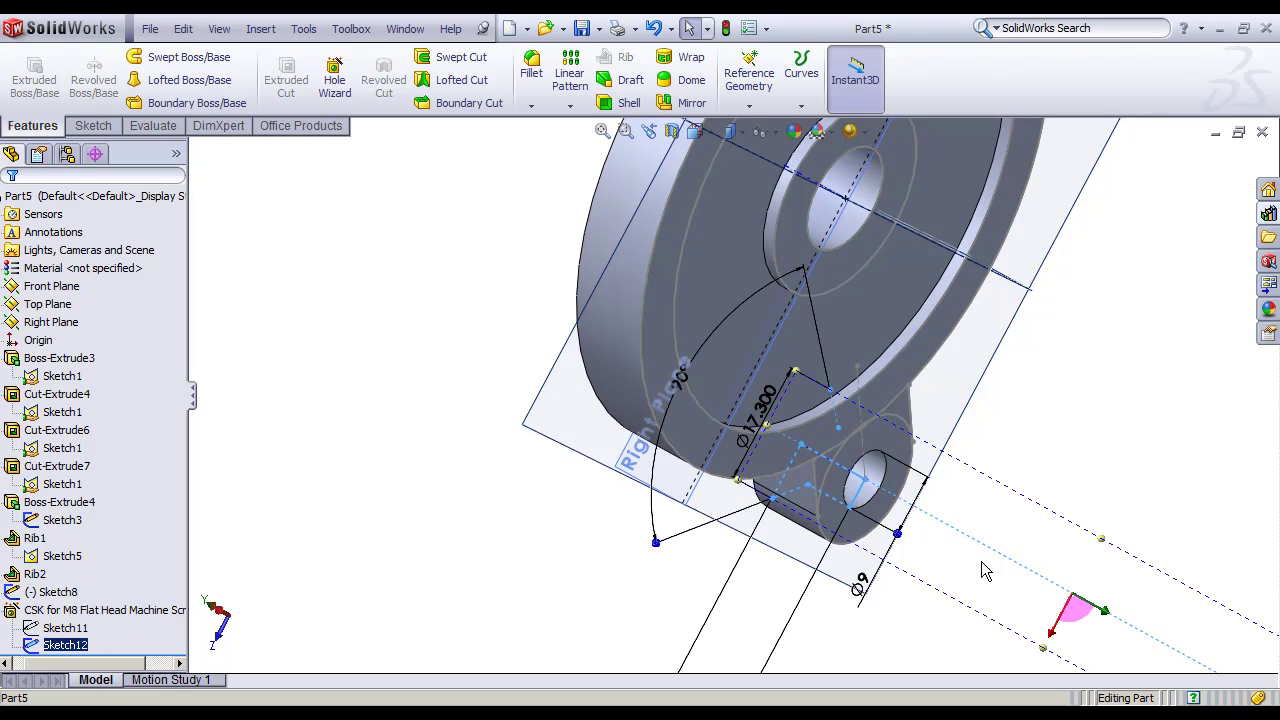
{"action": "left_click", "coordinate": [52, 591]}
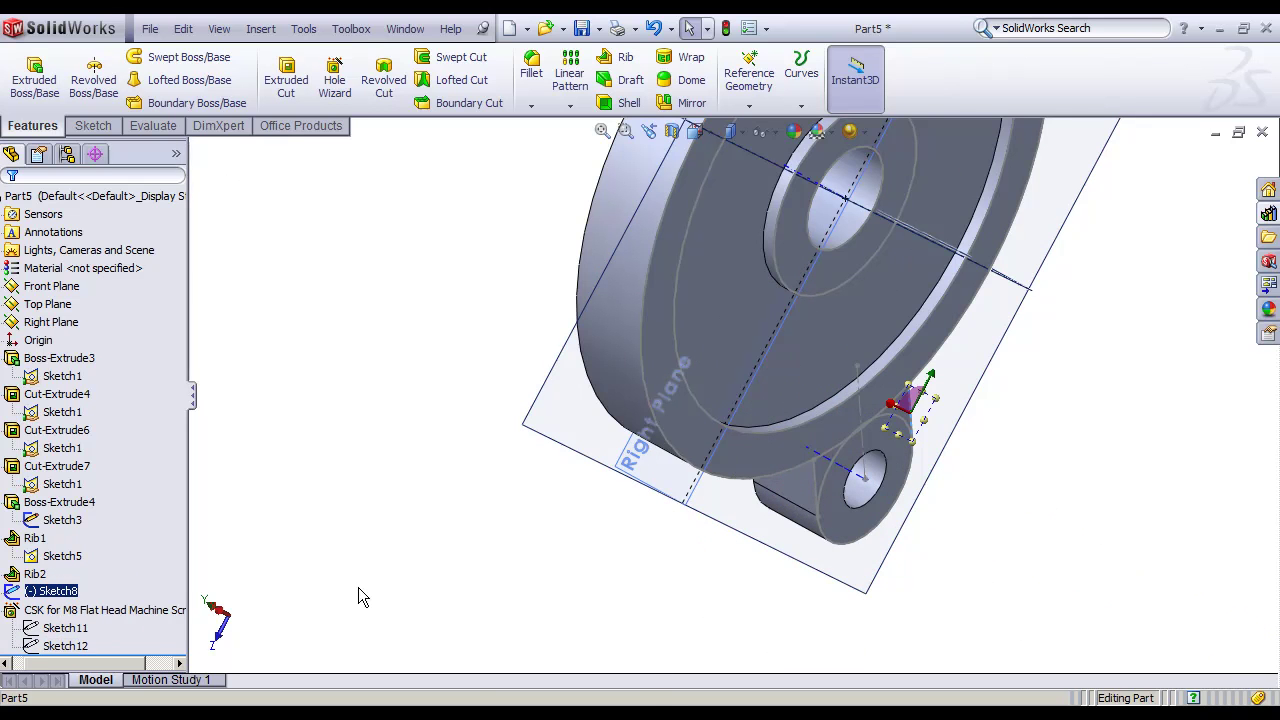
{"action": "left_click", "coordinate": [50, 646], "text": "ctrl"}
{"action": "left_click", "coordinate": [62, 628], "text": "ctrl"}
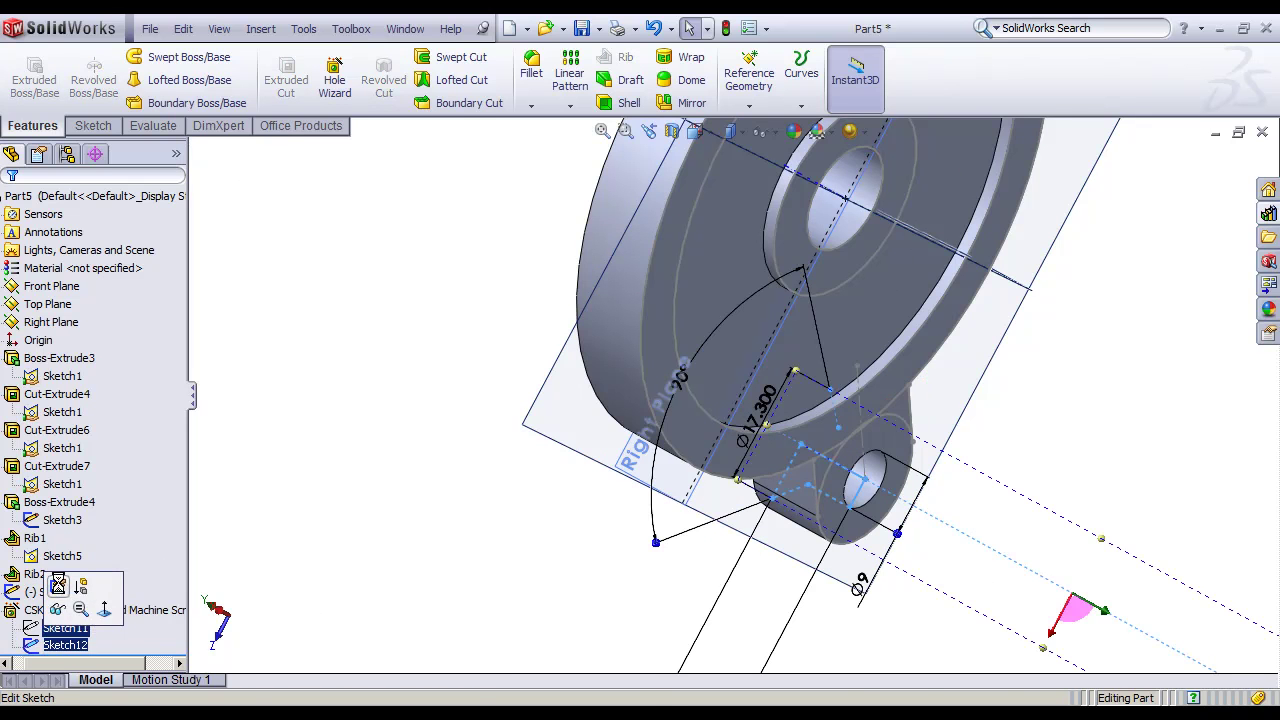
Step: Change Sketch12's Ø17.300 countersink to 14 and the Ø9 through hole to 8
{"action": "left_click", "coordinate": [58, 585]}
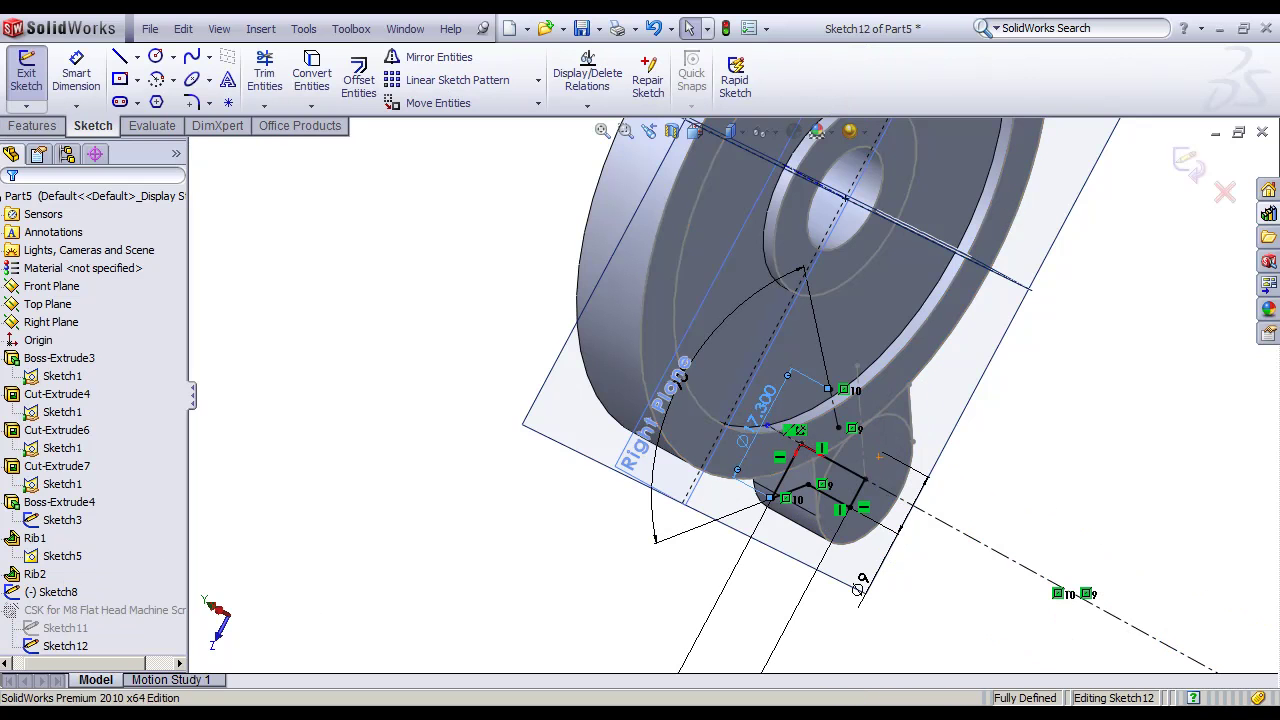
{"action": "double_click", "coordinate": [757, 408]}
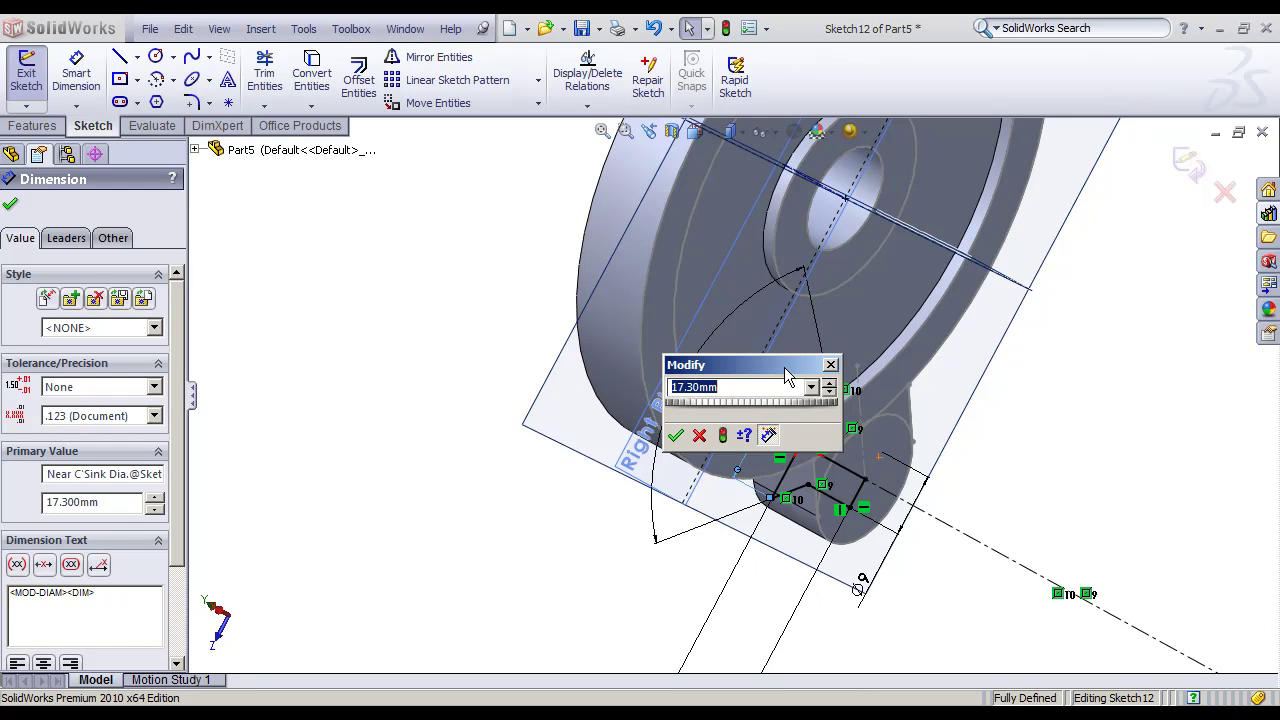
{"action": "key", "text": "Return"}
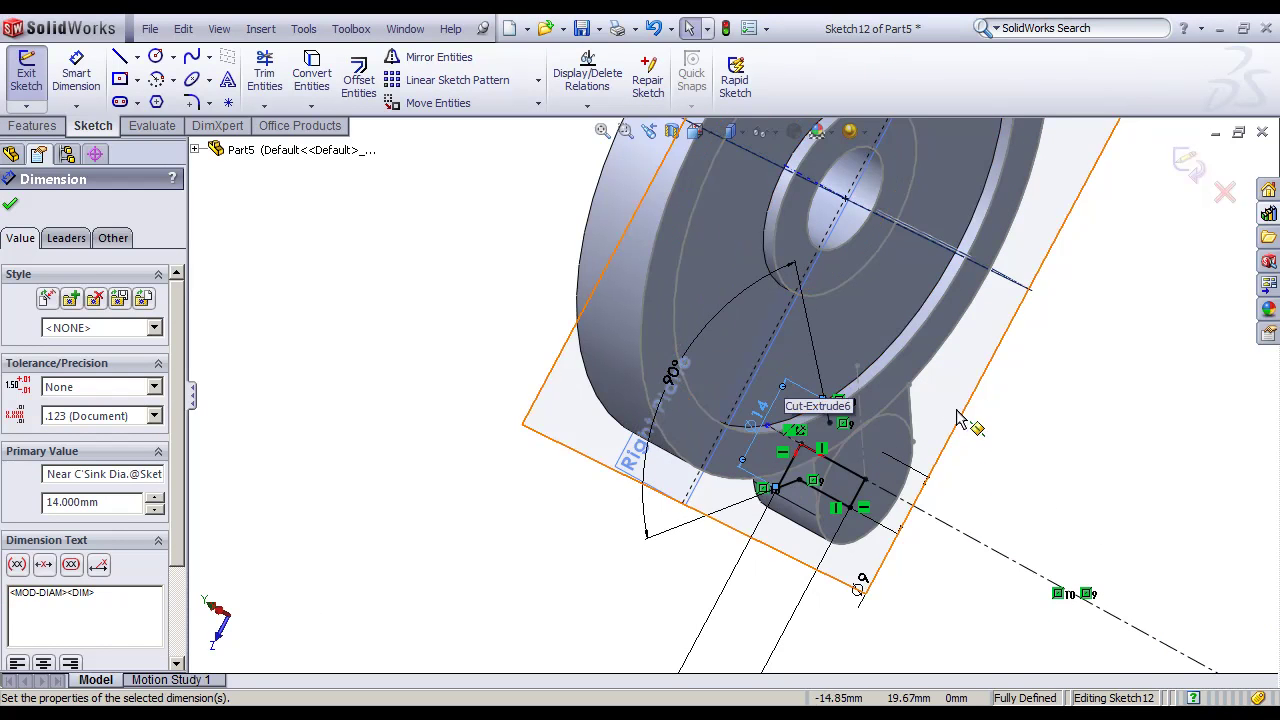
{"action": "middle_click_drag", "start_coordinate": [814, 400], "coordinate": [810, 595]}
{"action": "double_click", "coordinate": [790, 645]}
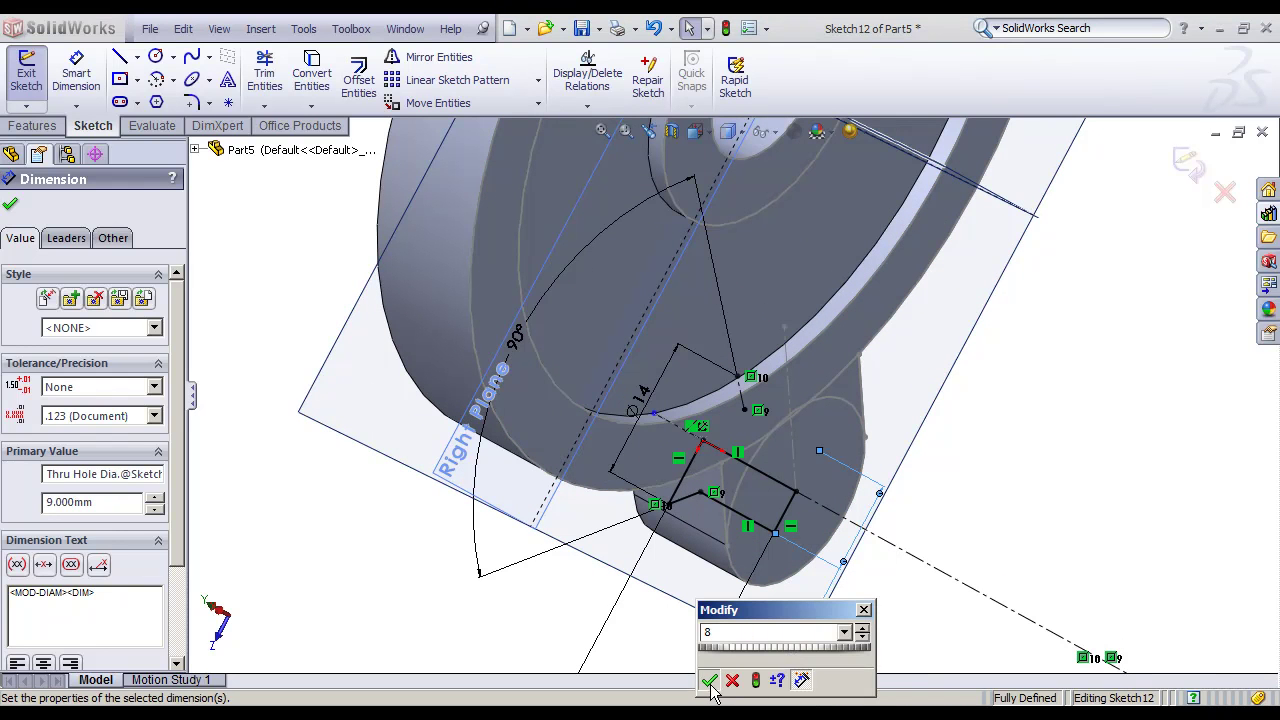
{"action": "left_click", "coordinate": [709, 681]}
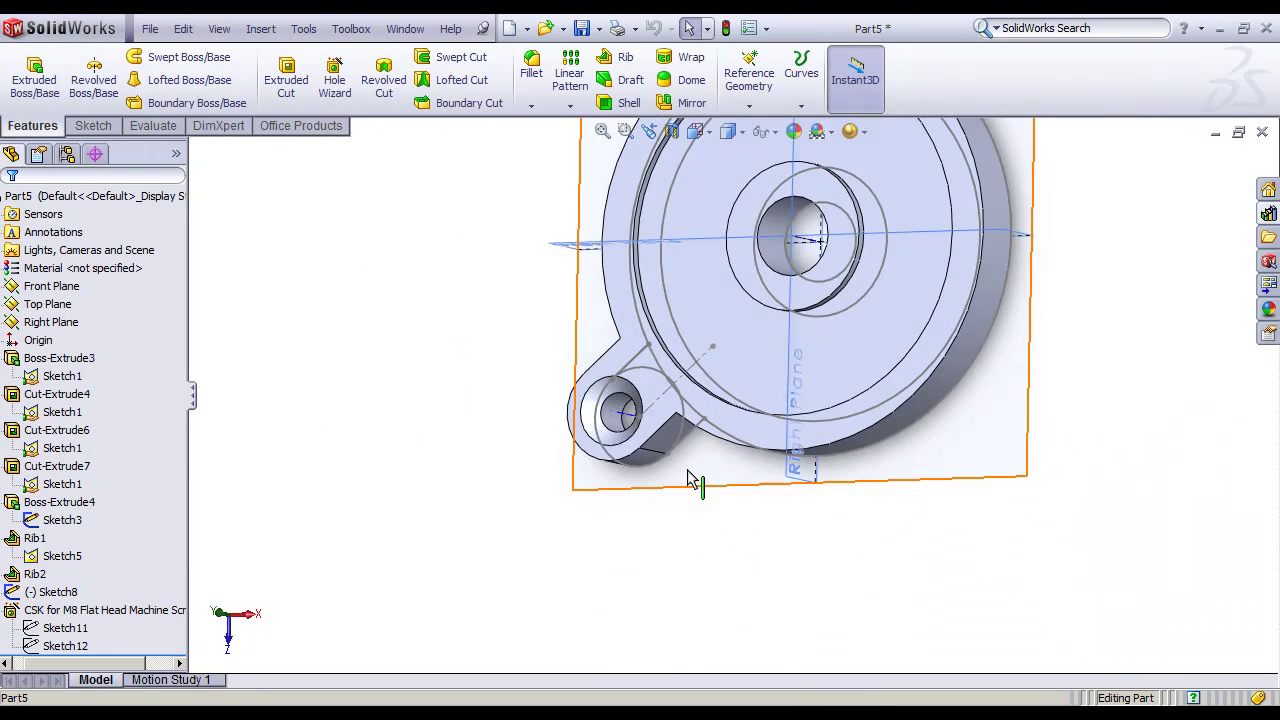
{"action": "key", "text": "space"}
{"action": "double_click", "coordinate": [712, 593]}
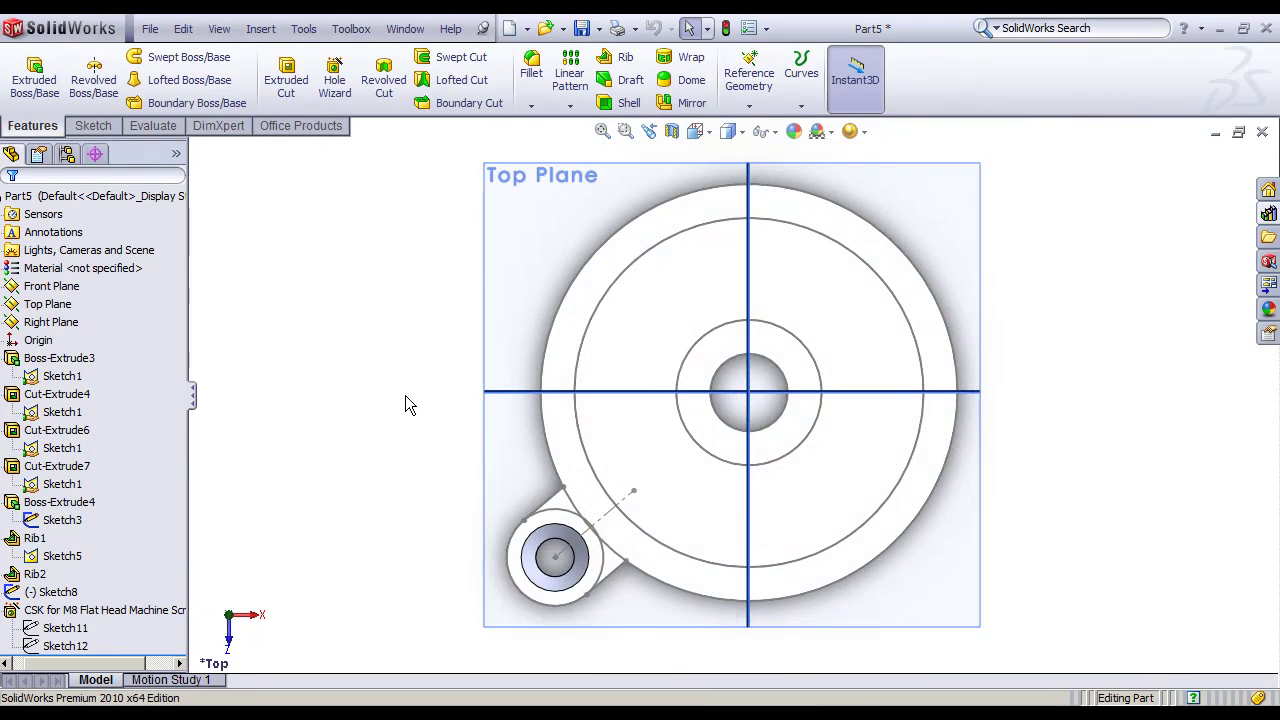
{"action": "left_click", "coordinate": [682, 103]}
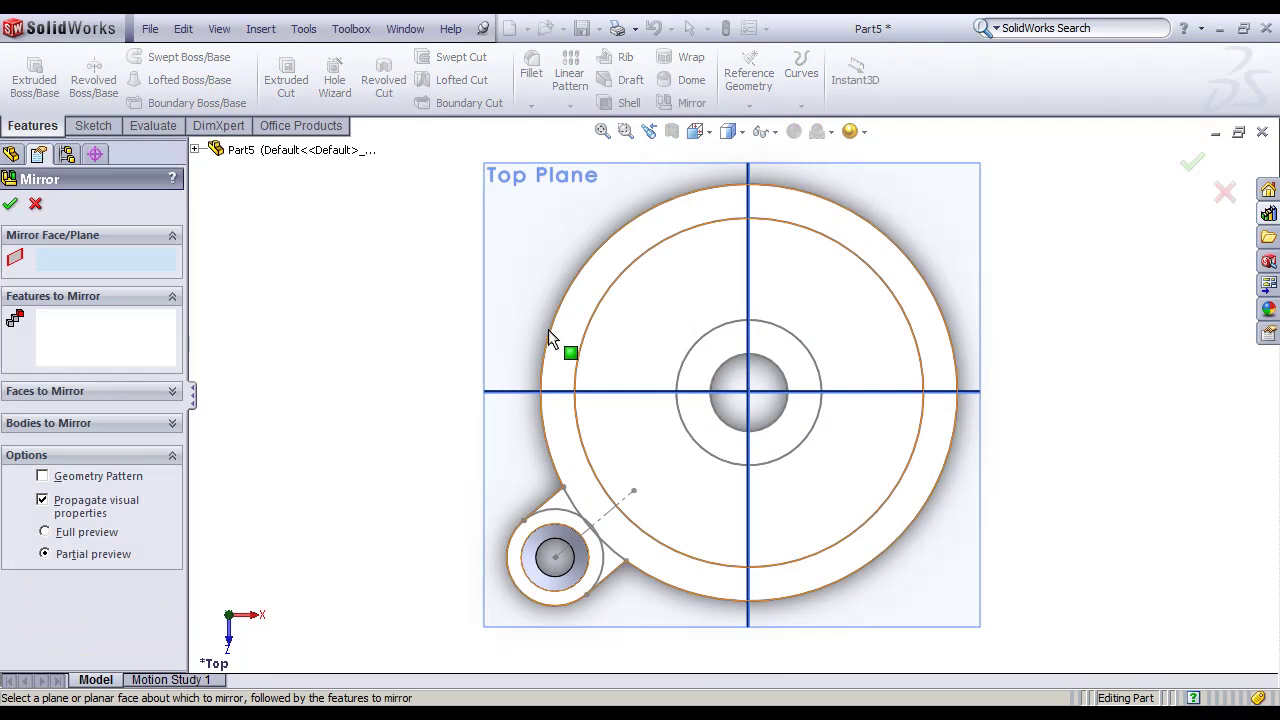
{"action": "left_click", "coordinate": [75, 425]}
{"action": "left_click", "coordinate": [679, 458]}
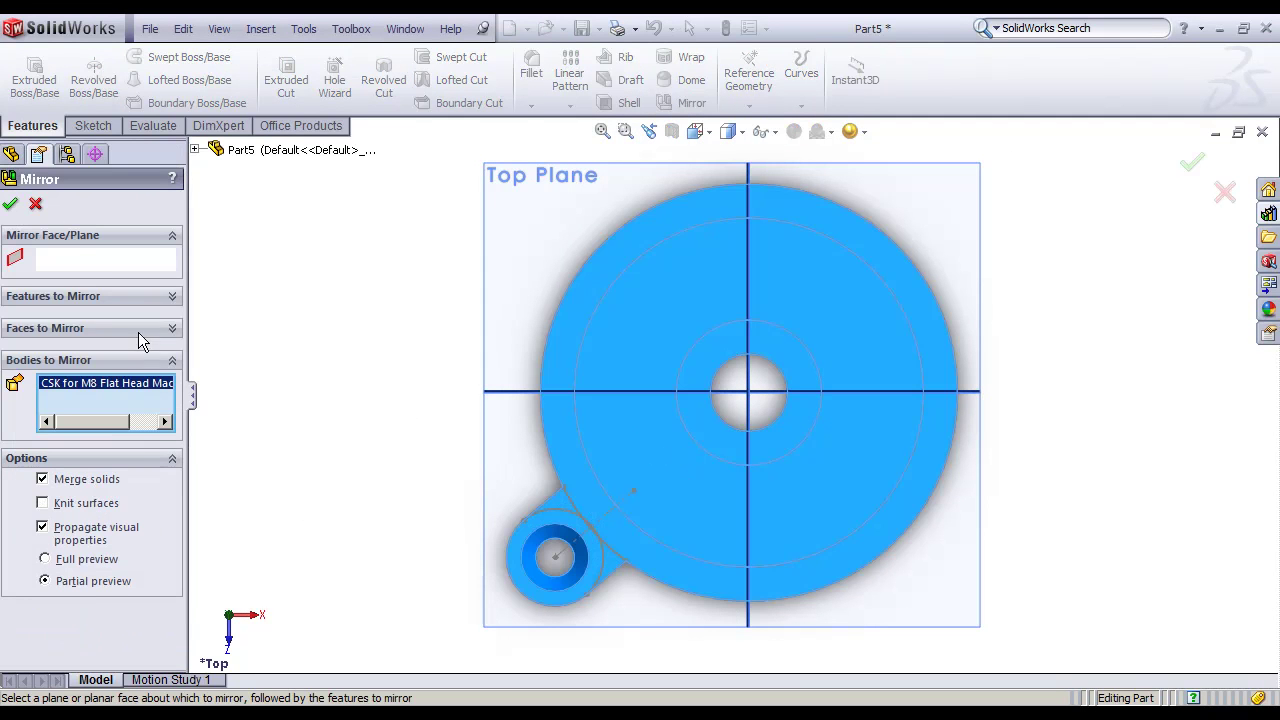
{"action": "left_click", "coordinate": [79, 258]}
{"action": "middle_click_drag", "start_coordinate": [629, 400], "coordinate": [471, 334]}
{"action": "left_click", "coordinate": [527, 415]}
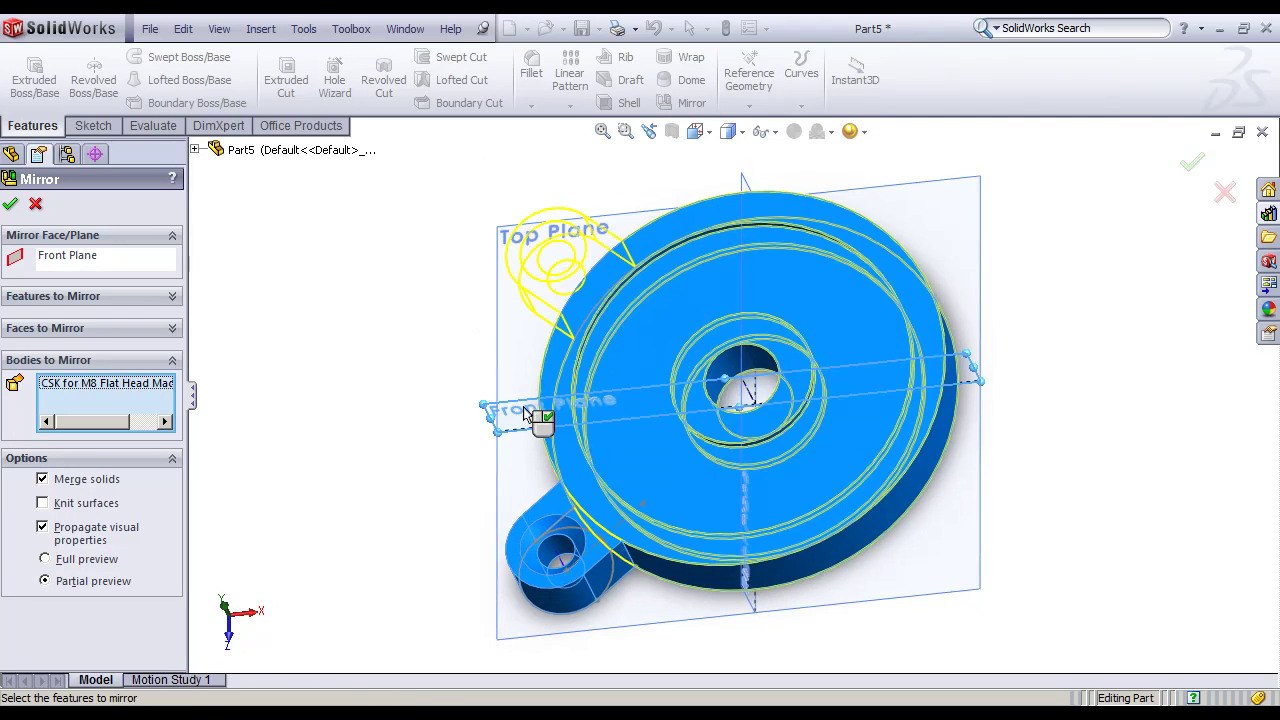
{"action": "middle_click_drag", "start_coordinate": [527, 415], "coordinate": [619, 435]}
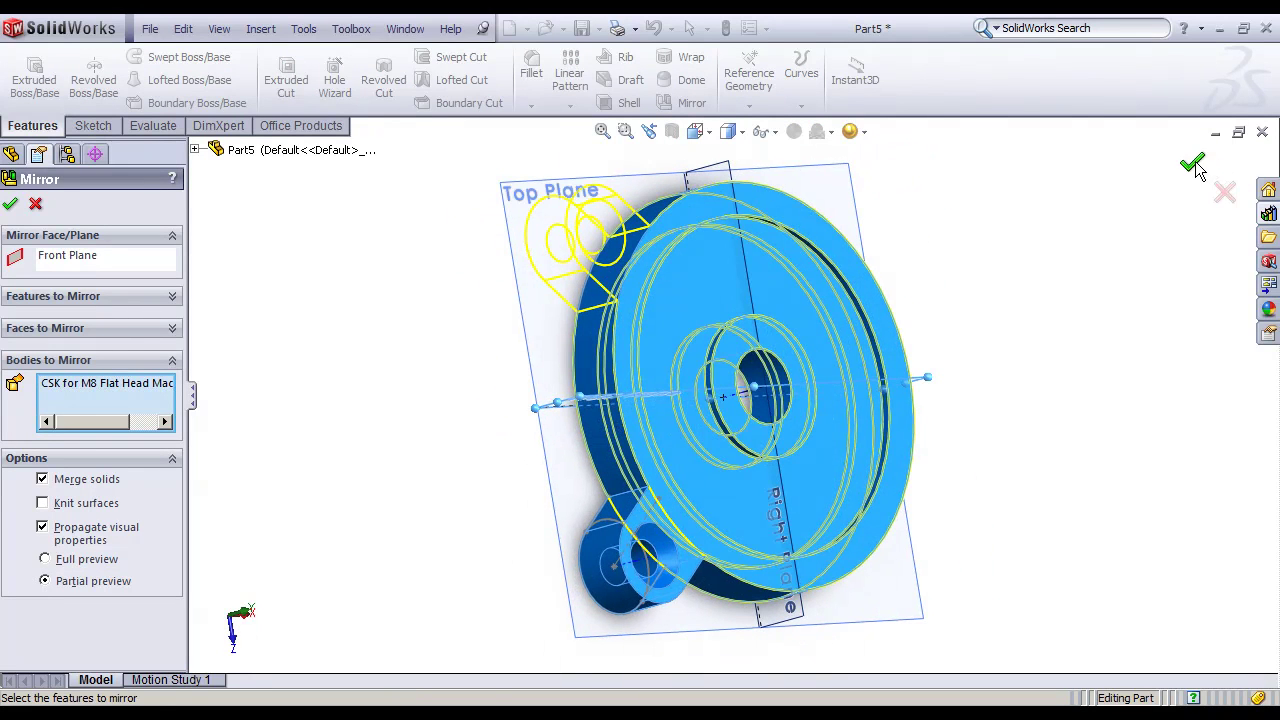
{"action": "left_click", "coordinate": [1190, 165]}
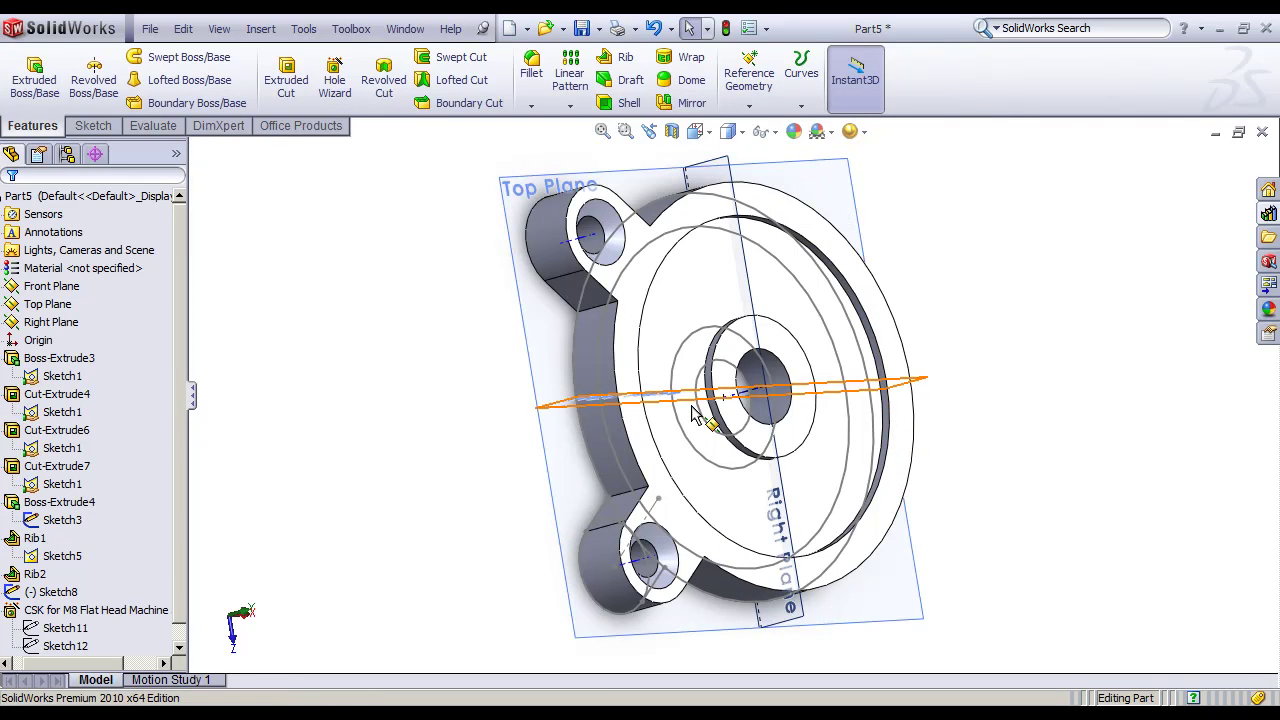
{"action": "key", "text": "ctrl+z"}
{"action": "key", "text": "space"}
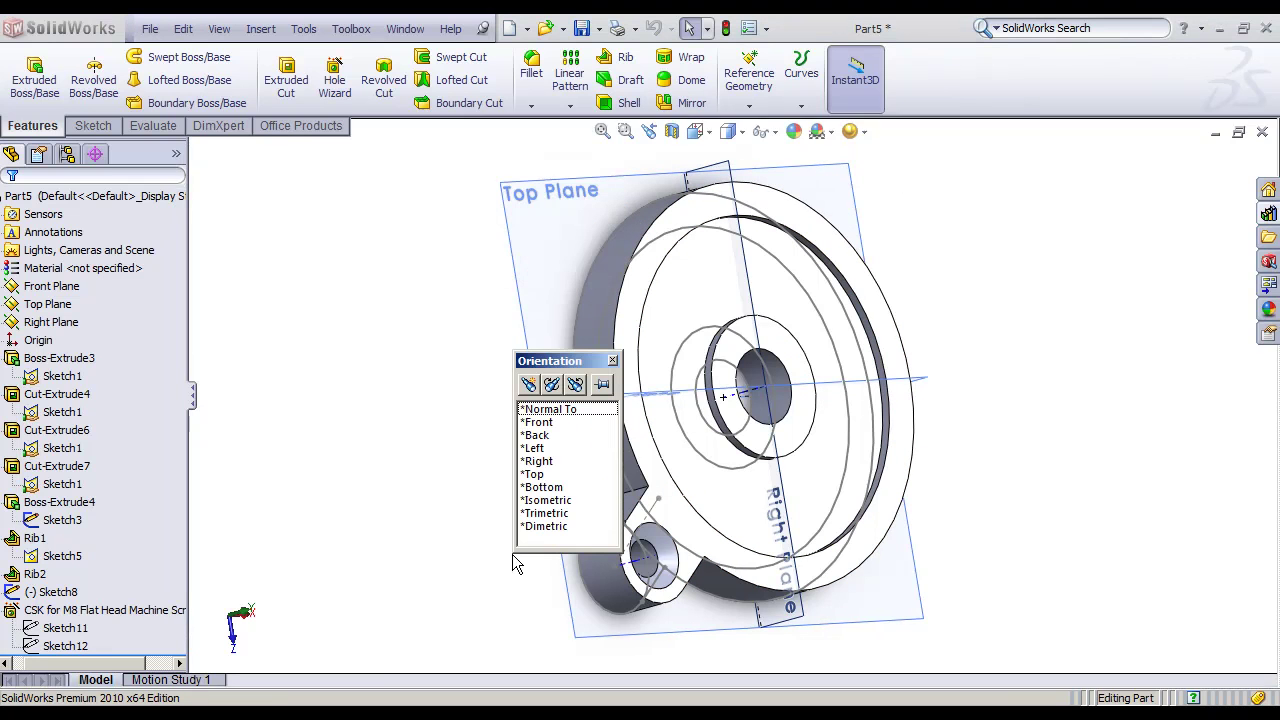
{"action": "left_click", "coordinate": [548, 478]}
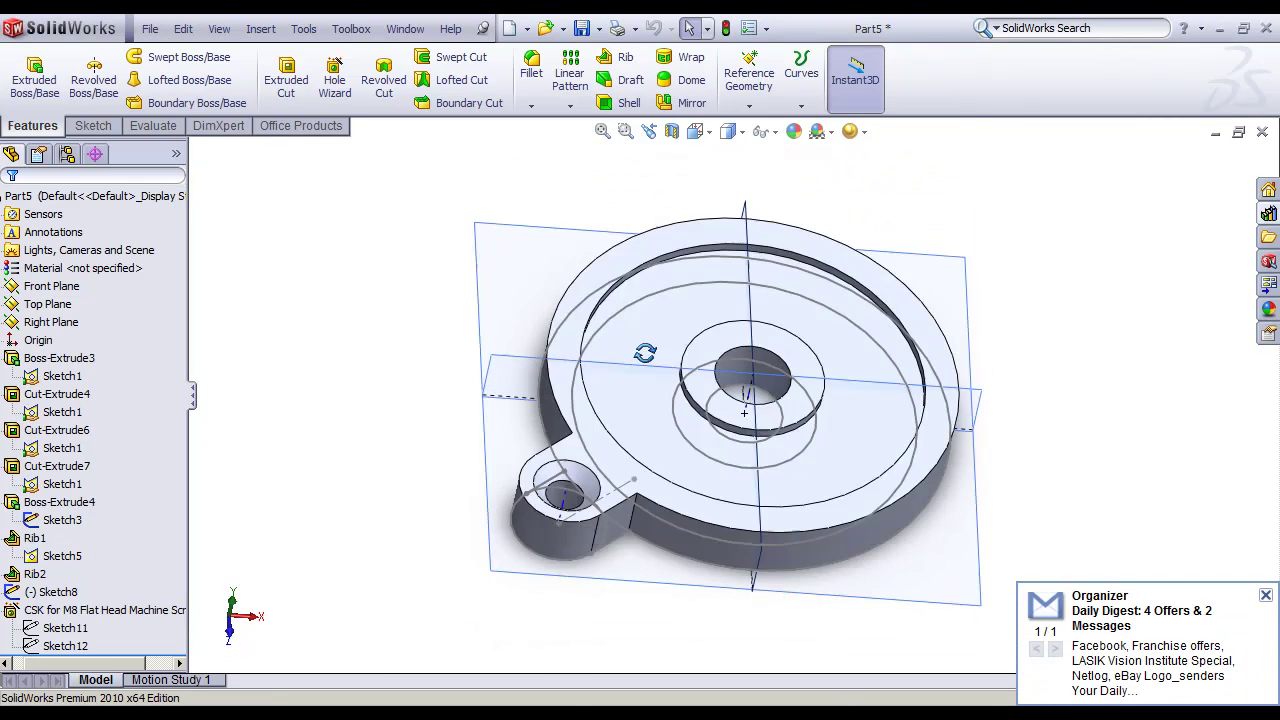
Step: Apply a 5 mm fillet to both lug-to-disc edges, then view the part from the top
{"action": "left_click", "coordinate": [531, 67]}
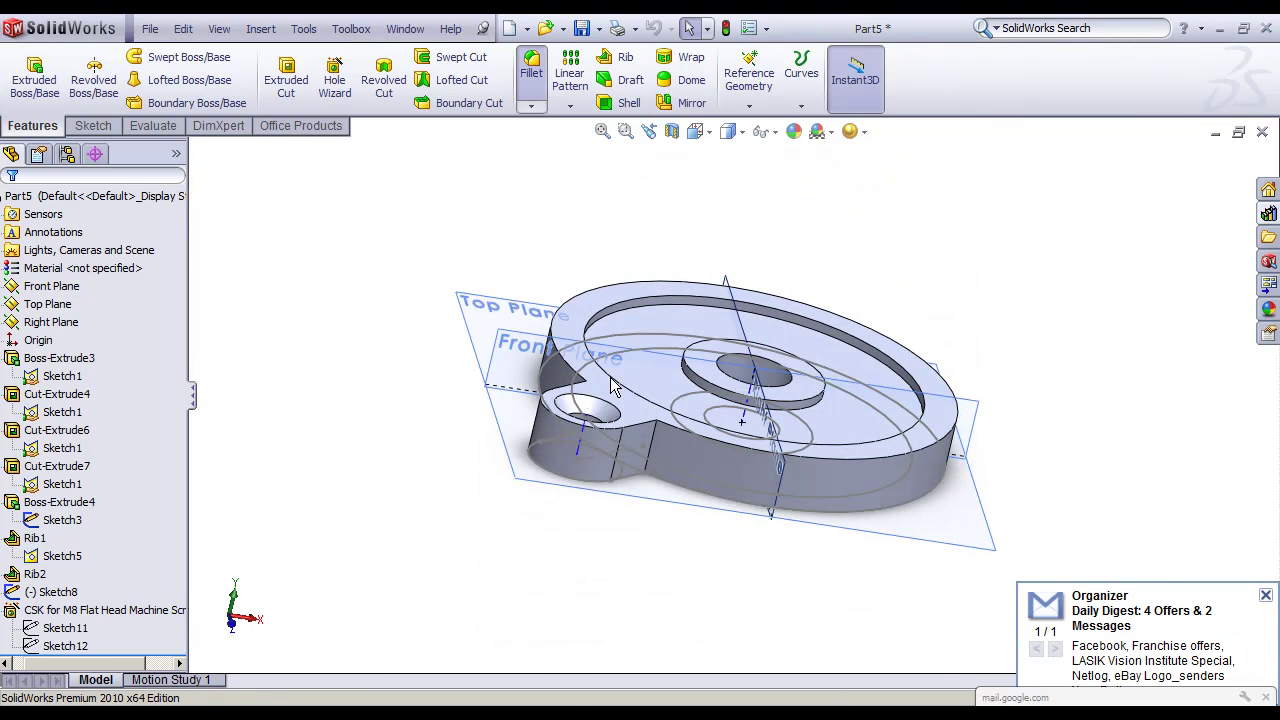
{"action": "left_click", "coordinate": [652, 458]}
{"action": "middle_click_drag", "start_coordinate": [652, 458], "coordinate": [715, 483]}
{"action": "middle_click_drag", "start_coordinate": [535, 374], "coordinate": [737, 522]}
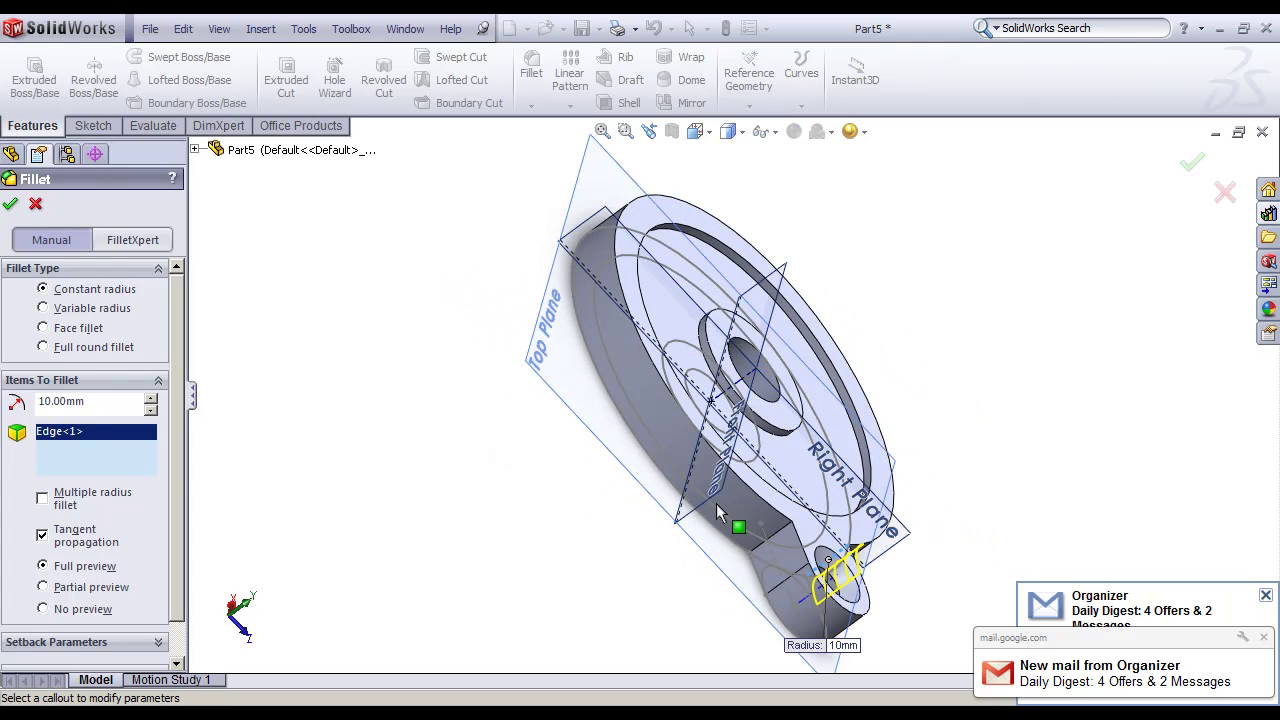
{"action": "left_click", "coordinate": [770, 525]}
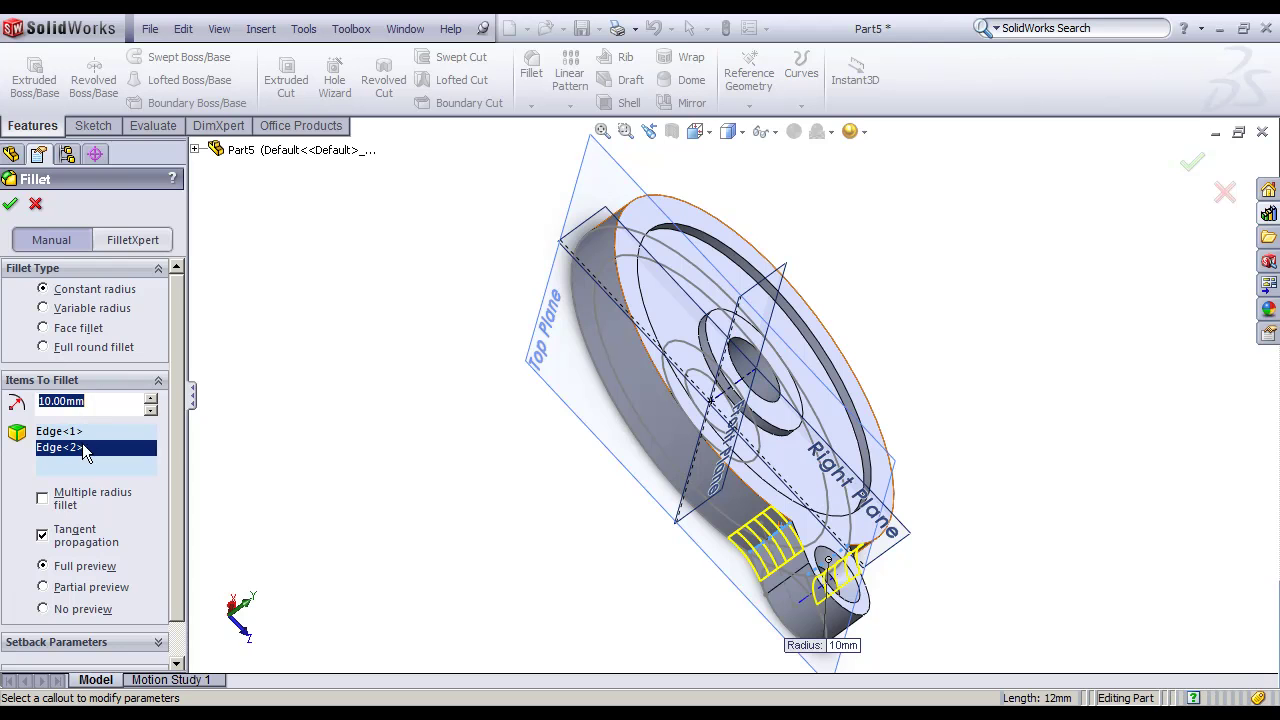
{"action": "left_click", "coordinate": [1192, 163]}
{"action": "key", "text": "space"}
{"action": "left_click", "coordinate": [966, 435]}
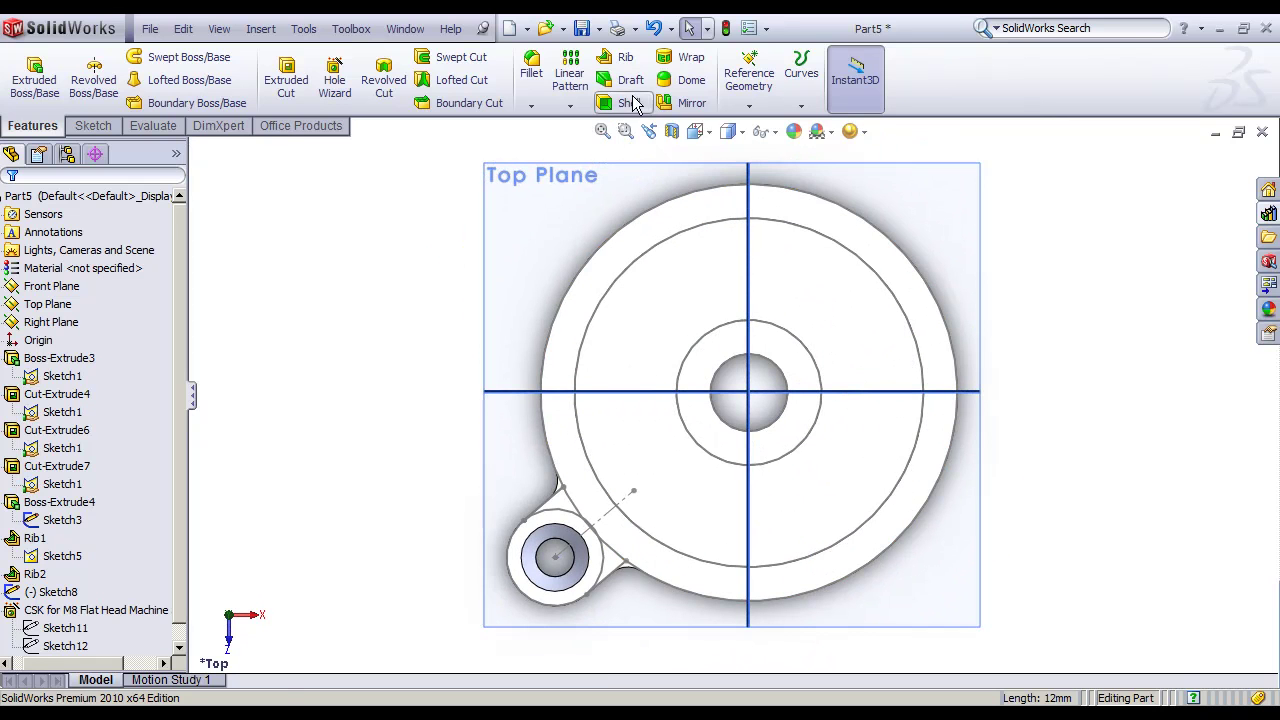
Step: Mirror the filleted Fillet1 body across the Front Plane
{"action": "left_click", "coordinate": [692, 104]}
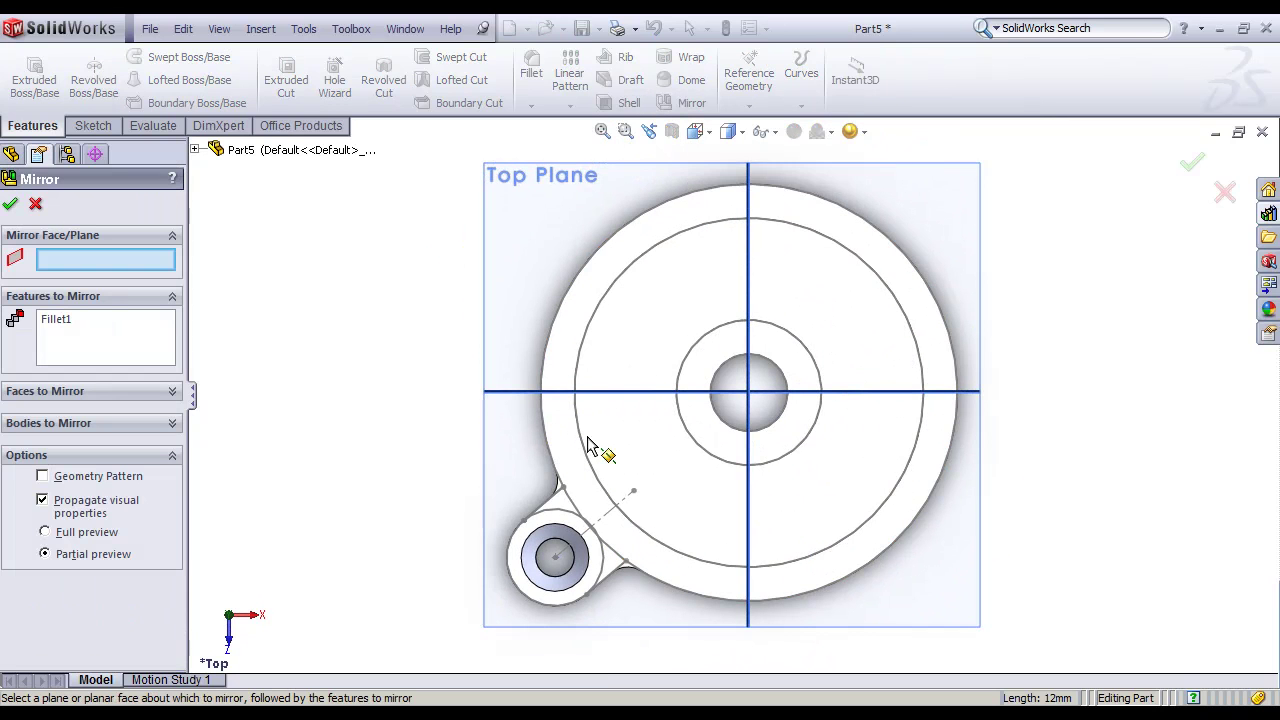
{"action": "left_click", "coordinate": [522, 392]}
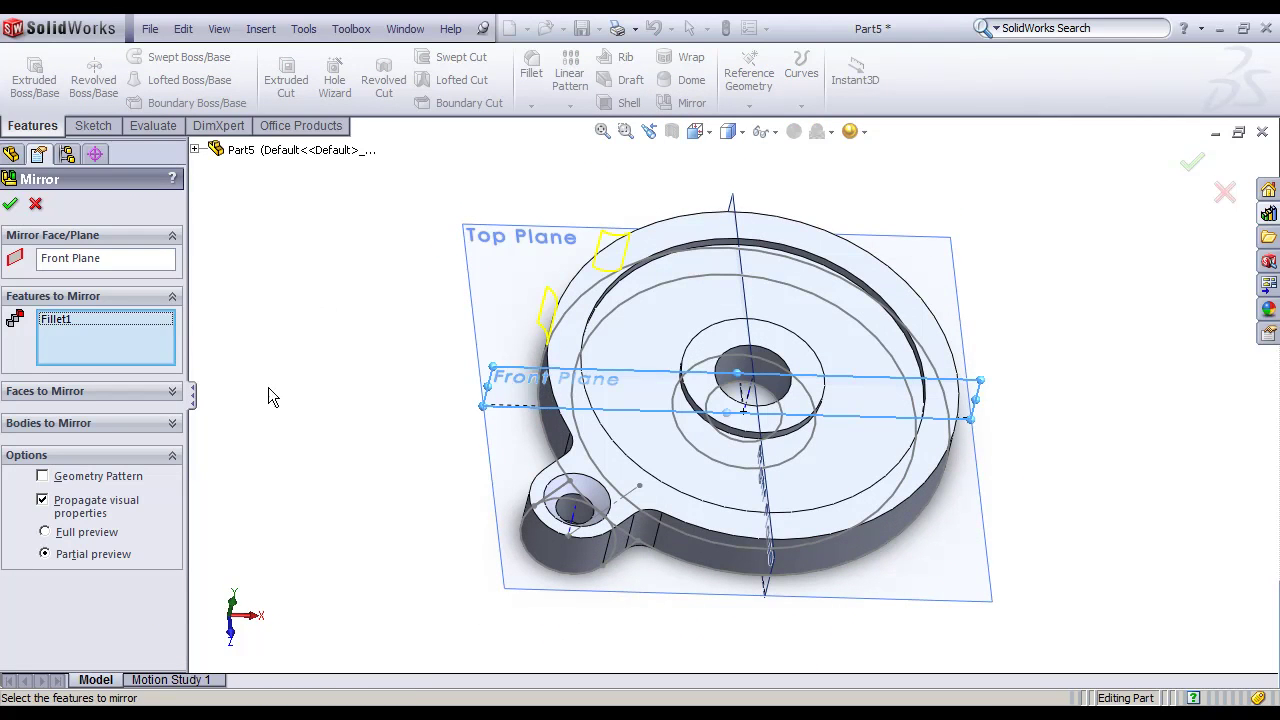
{"action": "left_click", "coordinate": [88, 435]}
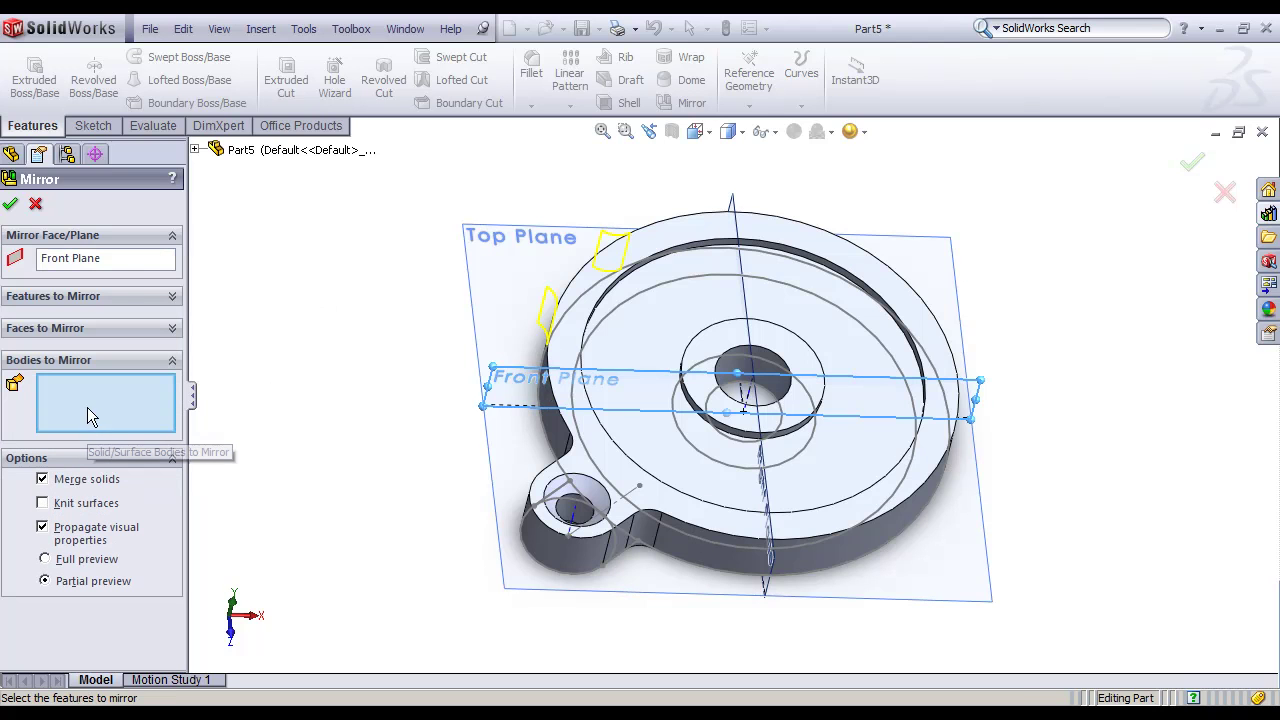
{"action": "left_click", "coordinate": [658, 445]}
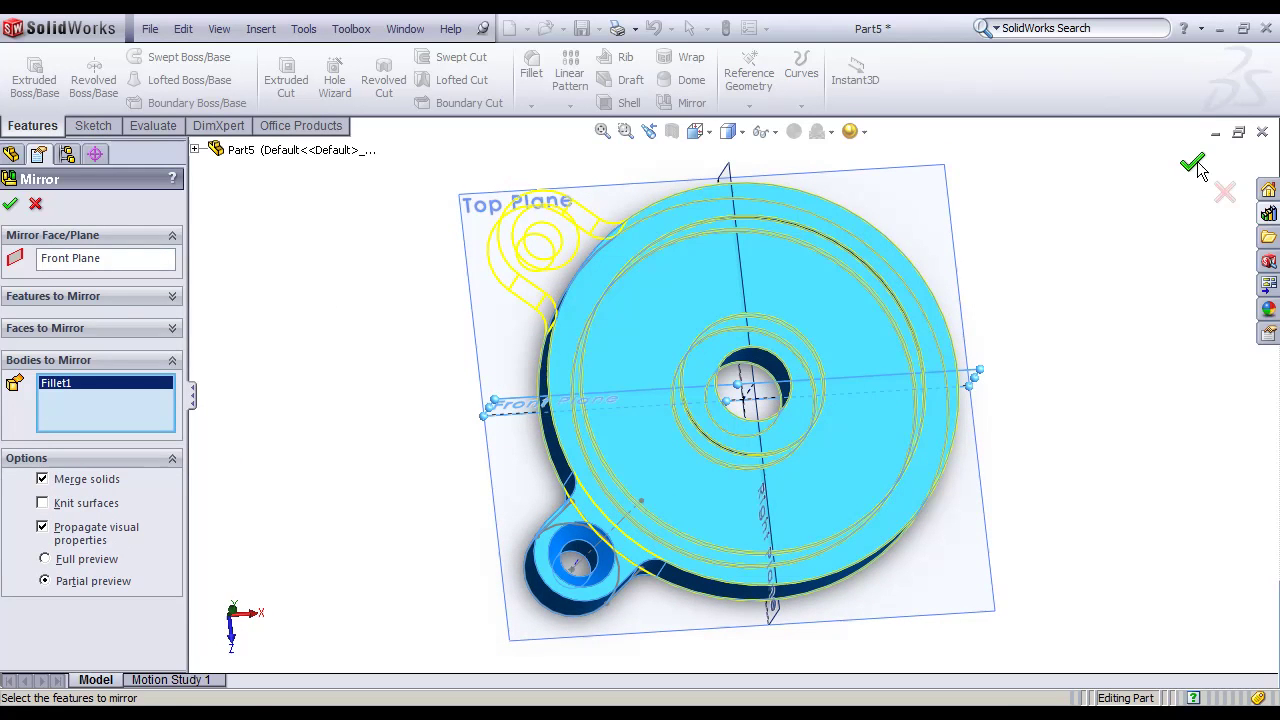
{"action": "left_click", "coordinate": [1193, 164]}
Step: Mirror the two-lug Mirror8 body across the Right Plane to get four lugs
{"action": "left_click", "coordinate": [681, 102]}
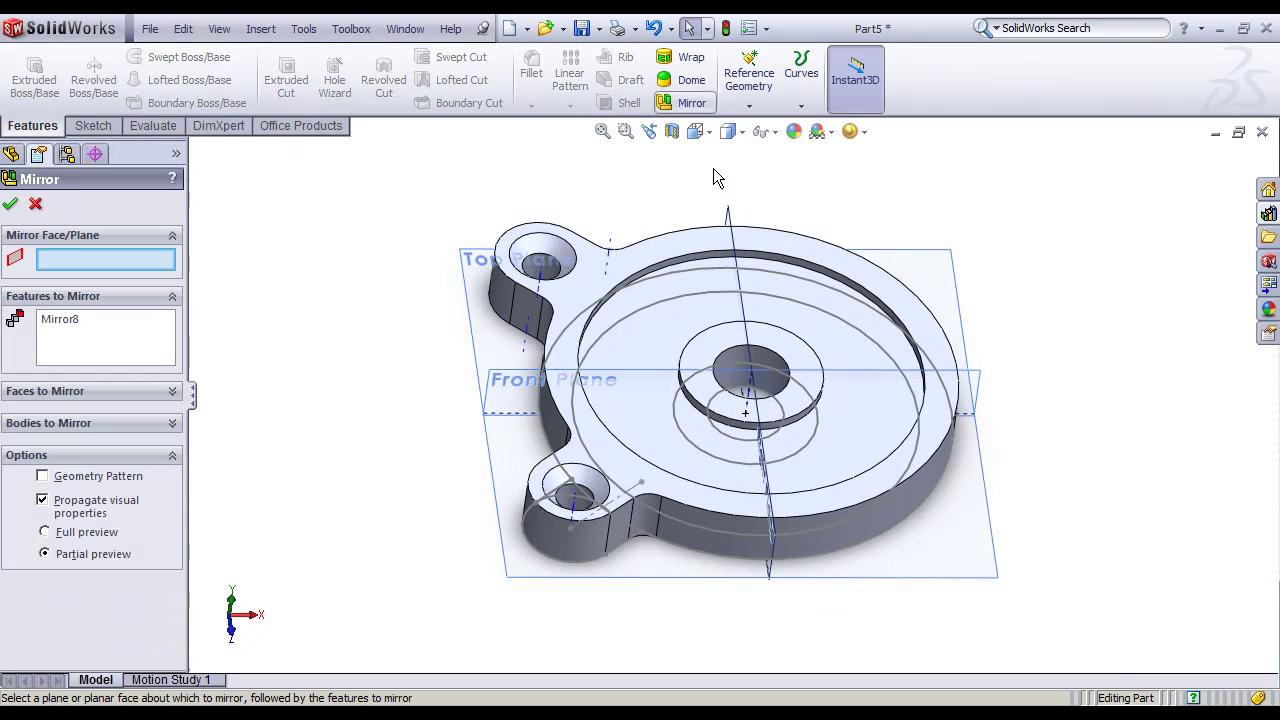
{"action": "left_click", "coordinate": [53, 423]}
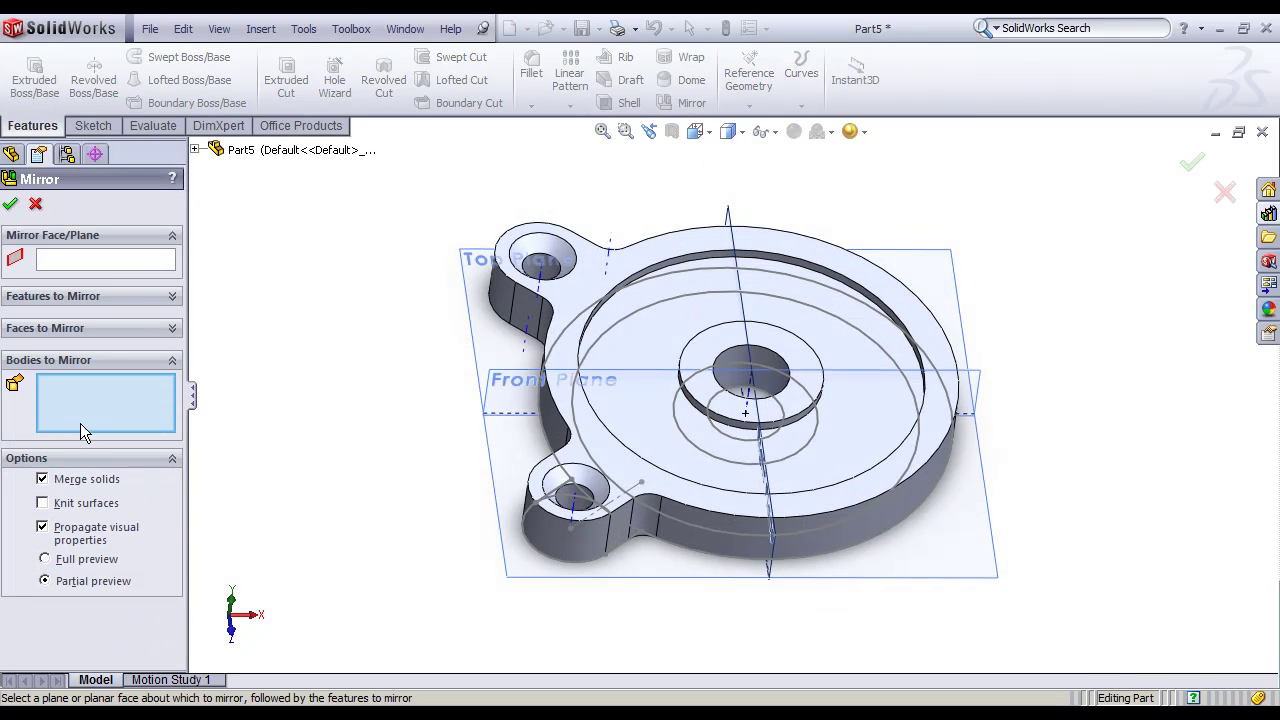
{"action": "left_click", "coordinate": [700, 303]}
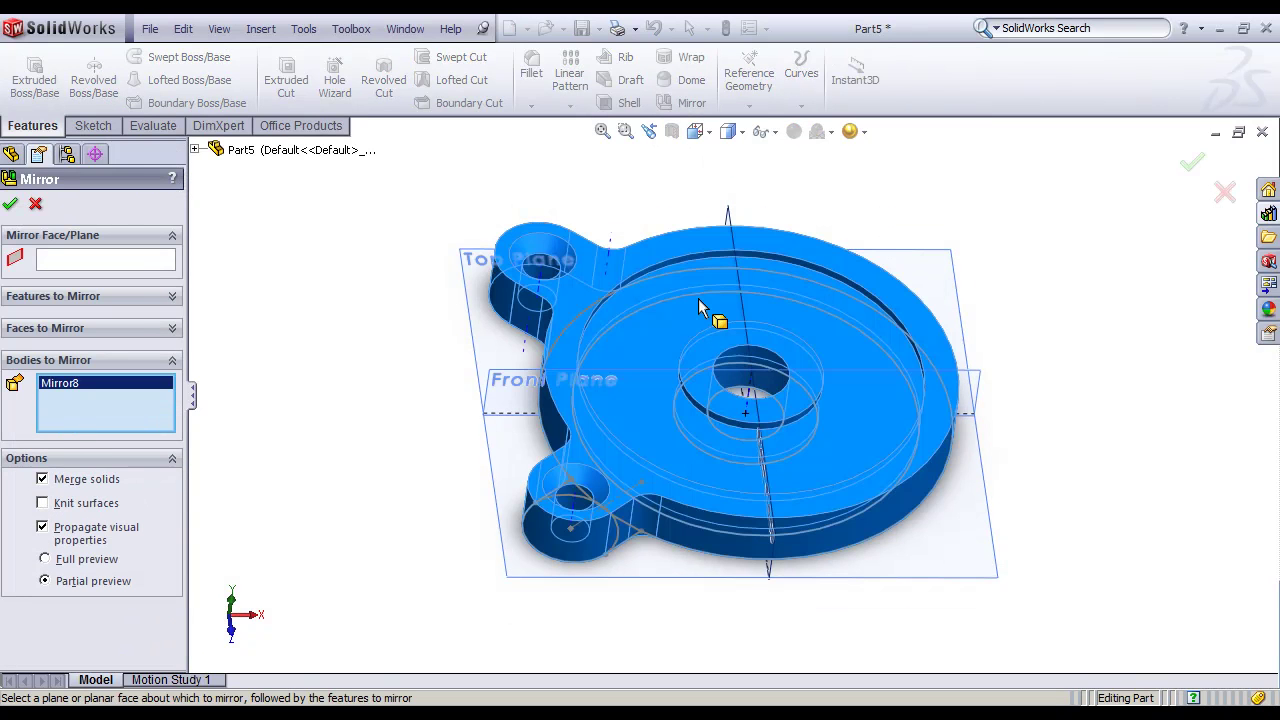
{"action": "left_click", "coordinate": [729, 205]}
{"action": "left_click", "coordinate": [1192, 166]}
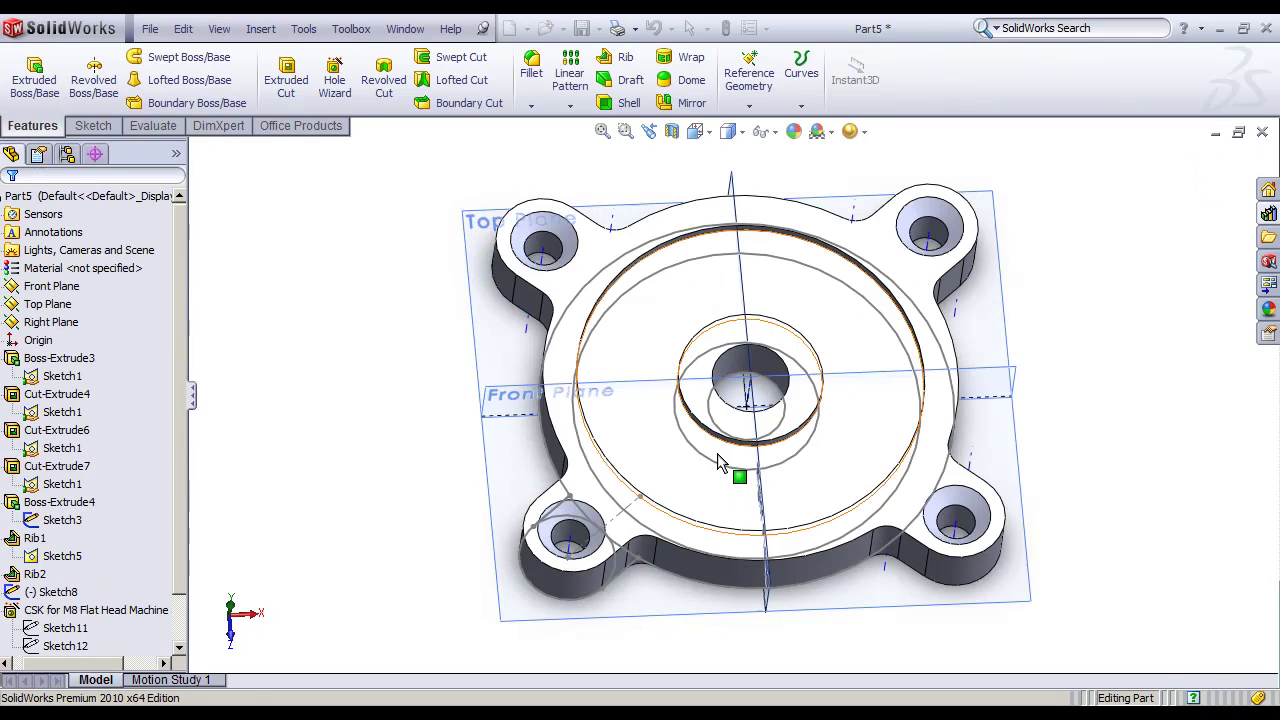
{"action": "middle_click_drag", "start_coordinate": [723, 457], "coordinate": [717, 277]}
{"action": "key", "text": "space"}
Step: Fillet the top outer edge loop at 5 mm, clearing the mistakenly picked face first
{"action": "left_click", "coordinate": [728, 446]}
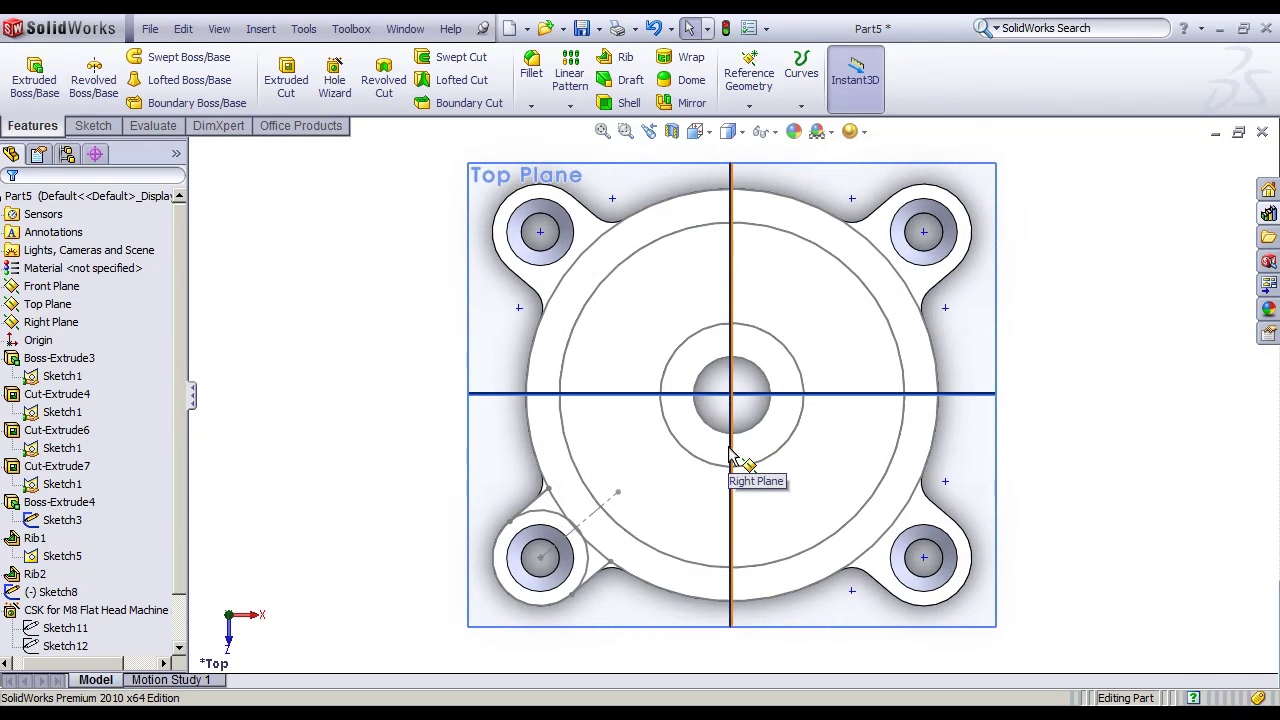
{"action": "mouse_move", "coordinate": [735, 533]}
{"action": "middle_mouse_down"}
{"action": "mouse_move", "coordinate": [686, 200]}
{"action": "mouse_move", "coordinate": [709, 246]}
{"action": "mouse_move", "coordinate": [701, 290]}
{"action": "mouse_move", "coordinate": [818, 461]}
{"action": "mouse_move", "coordinate": [793, 393]}
{"action": "middle_mouse_up"}
{"action": "scroll", "coordinate": [790, 388], "scroll_direction": "down", "scroll_amount": 2}
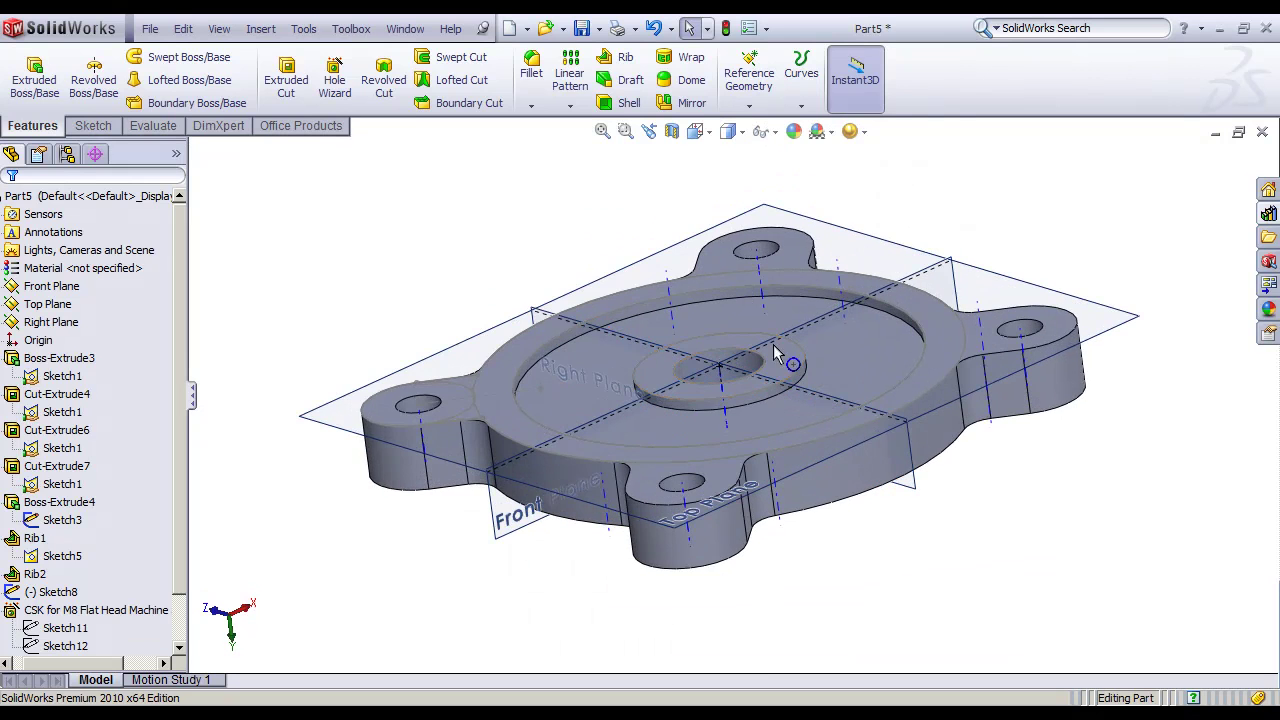
{"action": "left_click", "coordinate": [531, 70]}
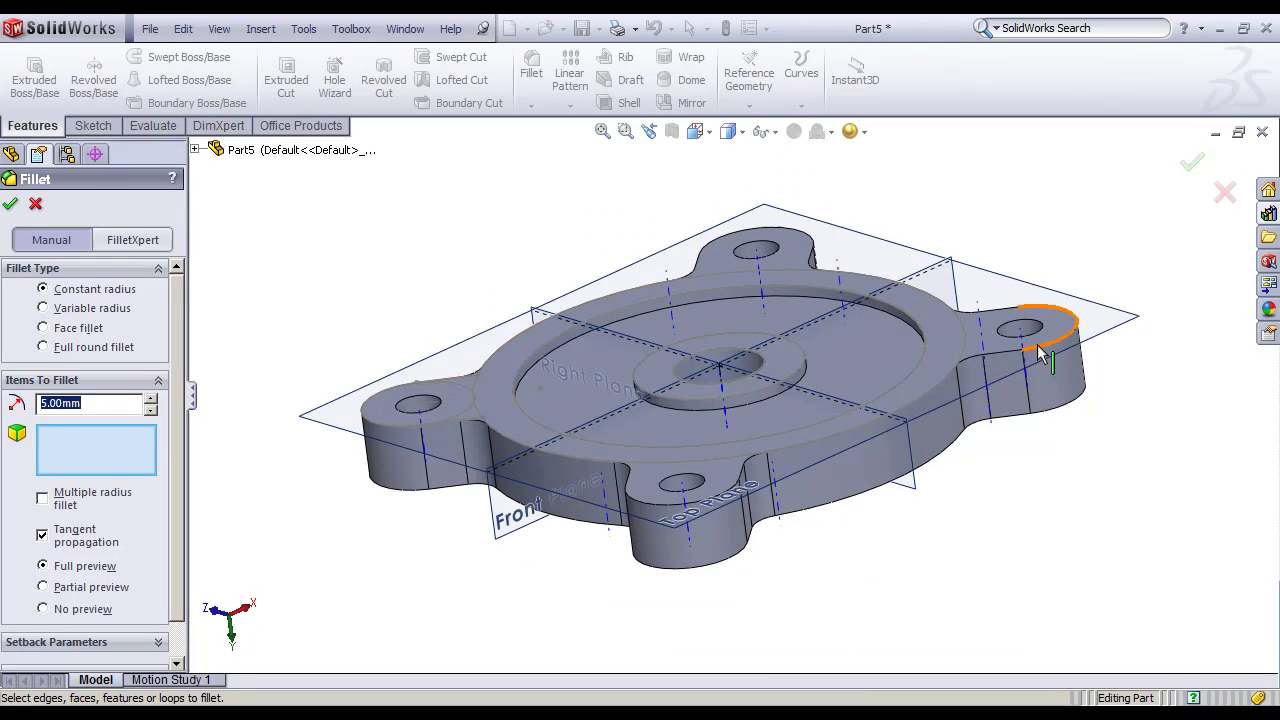
{"action": "left_click", "coordinate": [970, 343]}
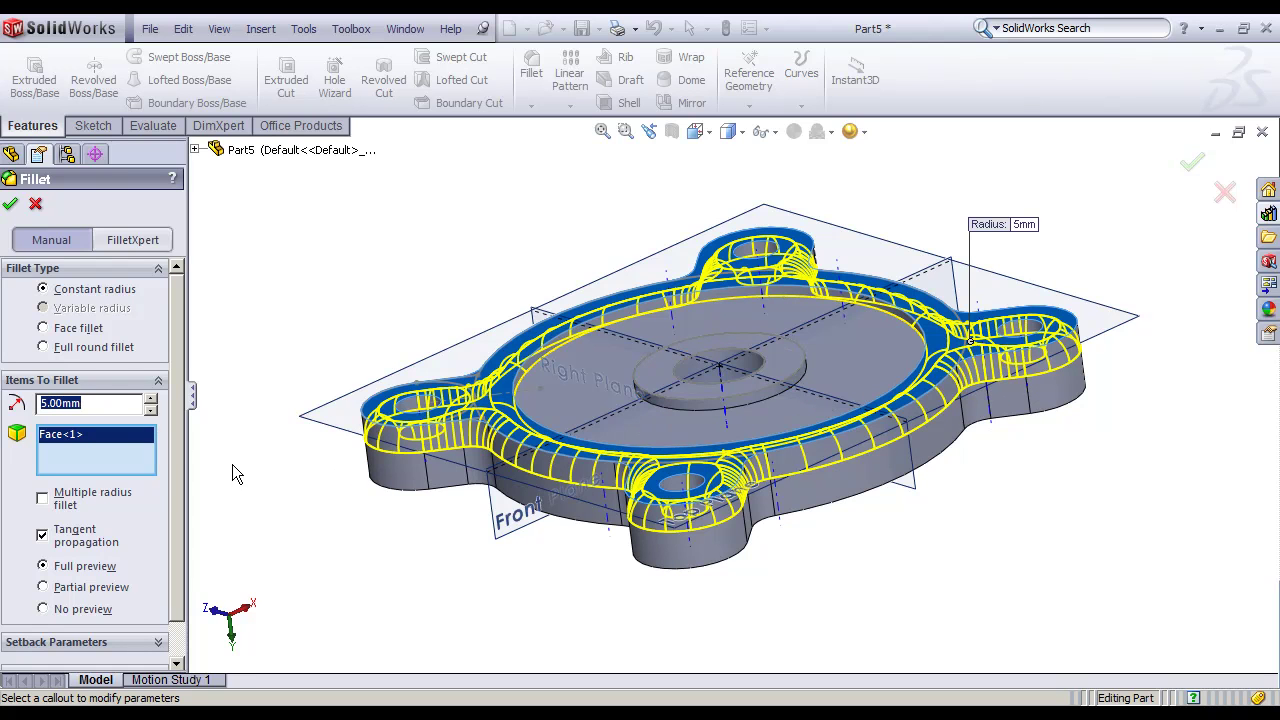
{"action": "right_click", "coordinate": [58, 473]}
{"action": "left_click", "coordinate": [135, 475]}
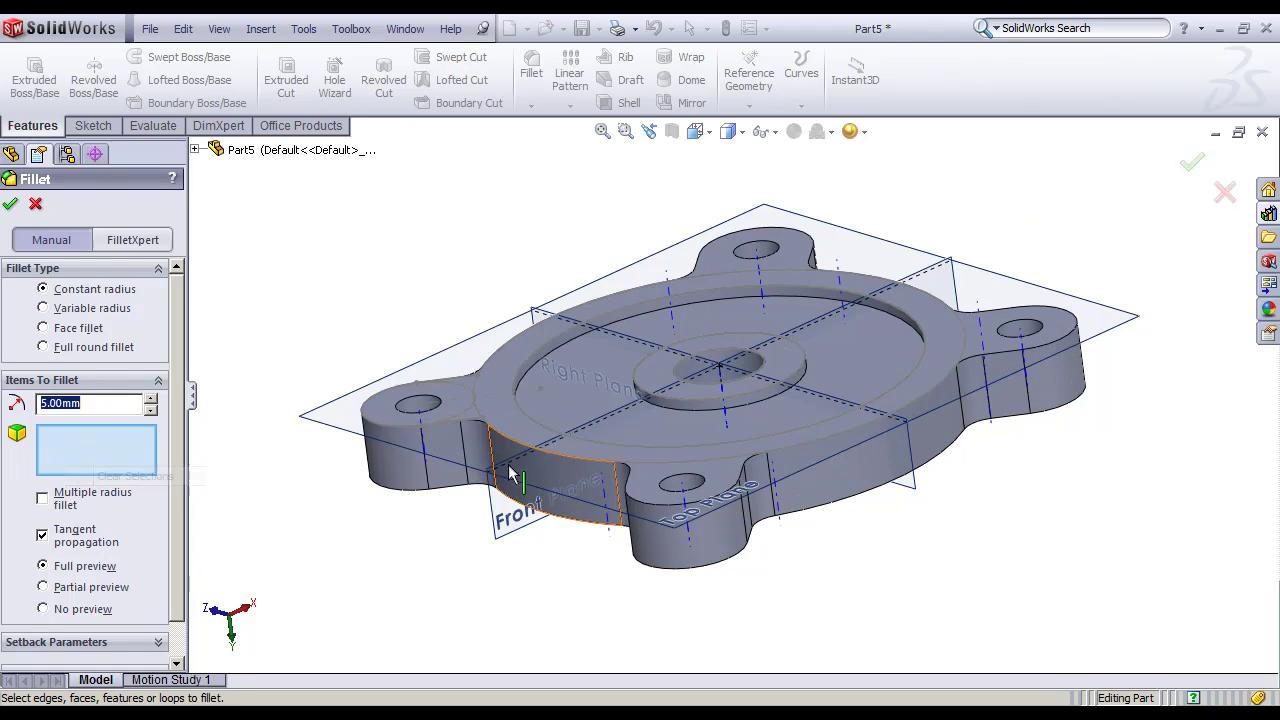
{"action": "left_click", "coordinate": [452, 428]}
{"action": "scroll", "coordinate": [505, 460], "scroll_direction": "down", "scroll_amount": 2}
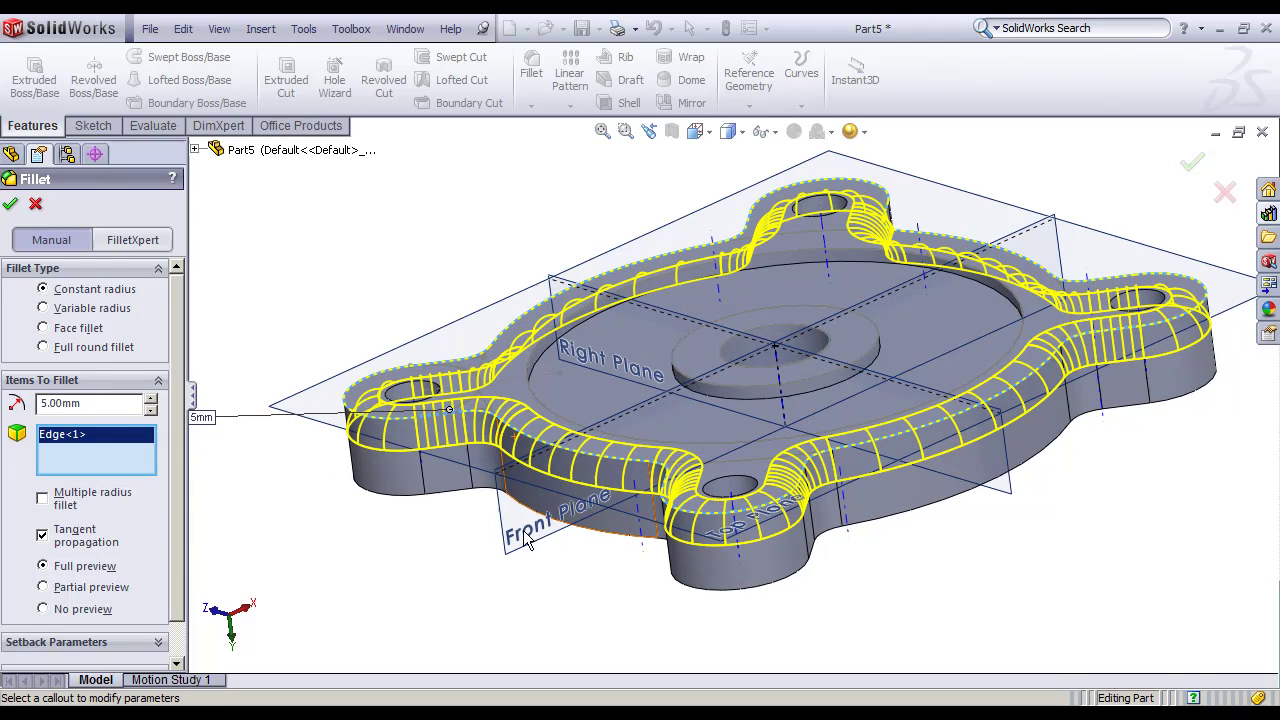
{"action": "left_click", "coordinate": [1190, 163]}
{"action": "mouse_move", "coordinate": [1005, 310]}
{"action": "middle_mouse_down"}
{"action": "mouse_move", "coordinate": [990, 578]}
{"action": "mouse_move", "coordinate": [1014, 476]}
{"action": "mouse_move", "coordinate": [1014, 517]}
{"action": "mouse_move", "coordinate": [937, 366]}
{"action": "mouse_move", "coordinate": [914, 486]}
{"action": "mouse_move", "coordinate": [798, 470]}
{"action": "mouse_move", "coordinate": [777, 586]}
{"action": "mouse_move", "coordinate": [800, 520]}
{"action": "middle_mouse_up"}
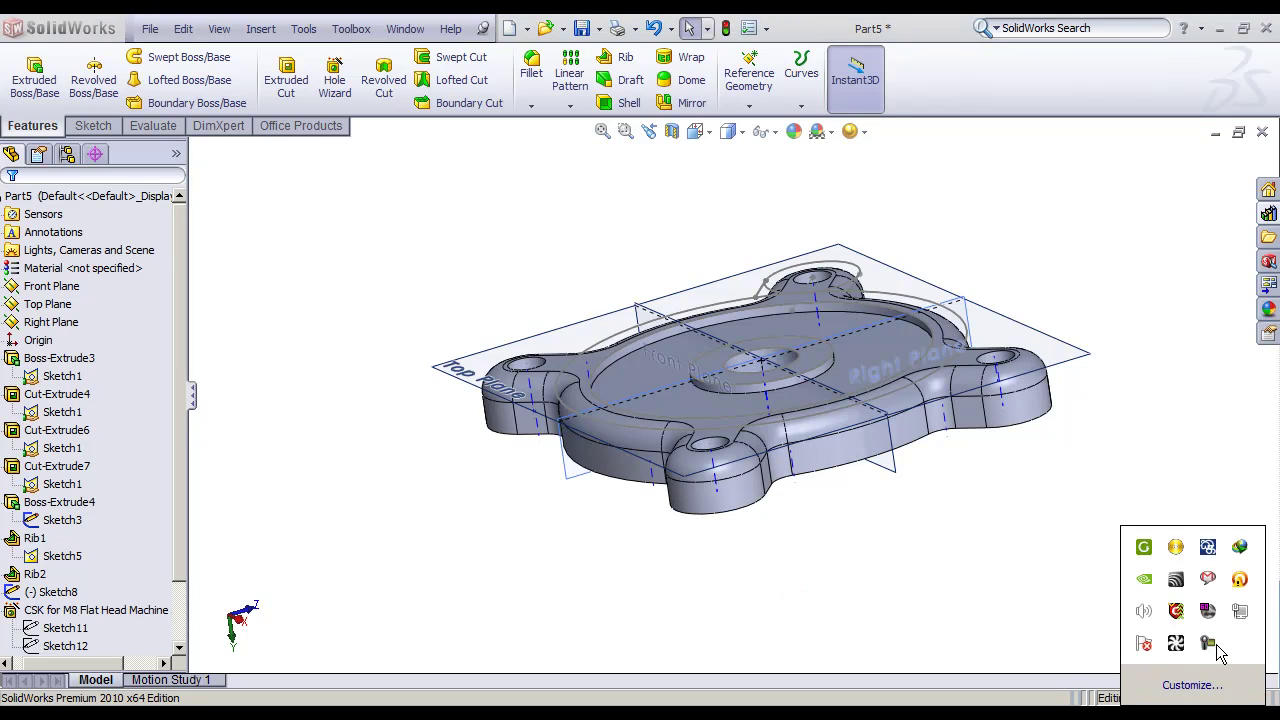